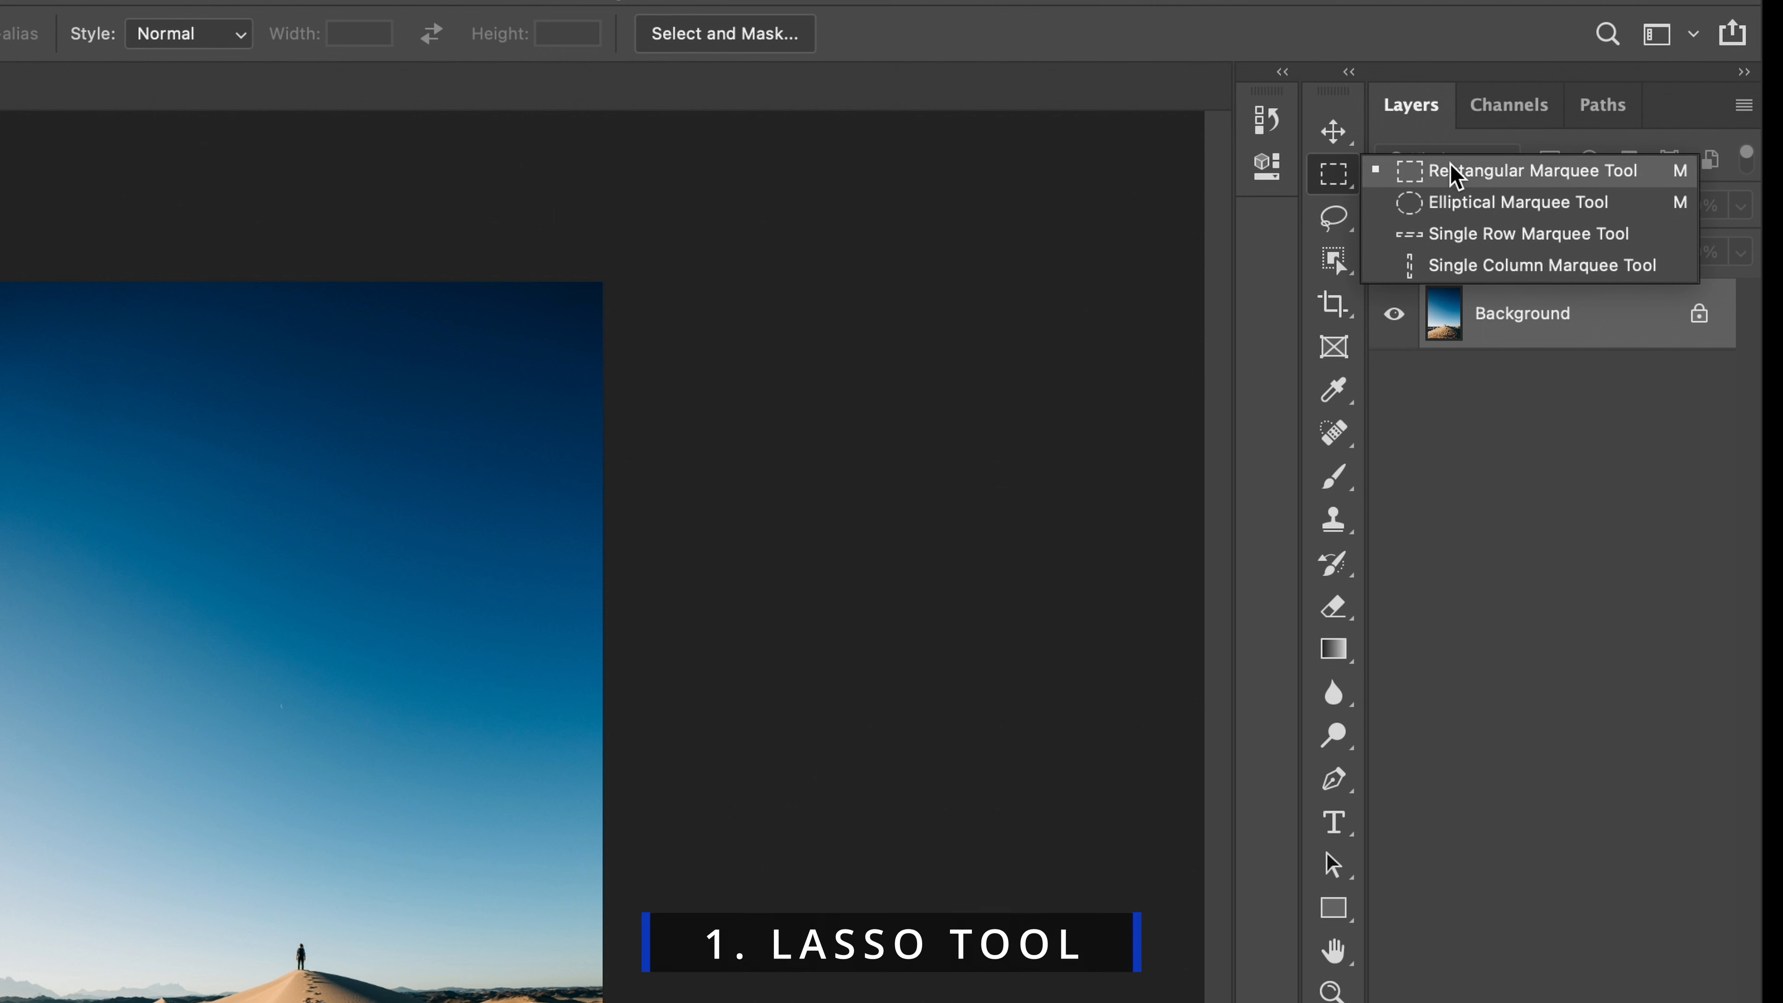
Activate the Lasso tool, switch to the Brush tool, and return to the Lasso tool
left_click(1334, 217)
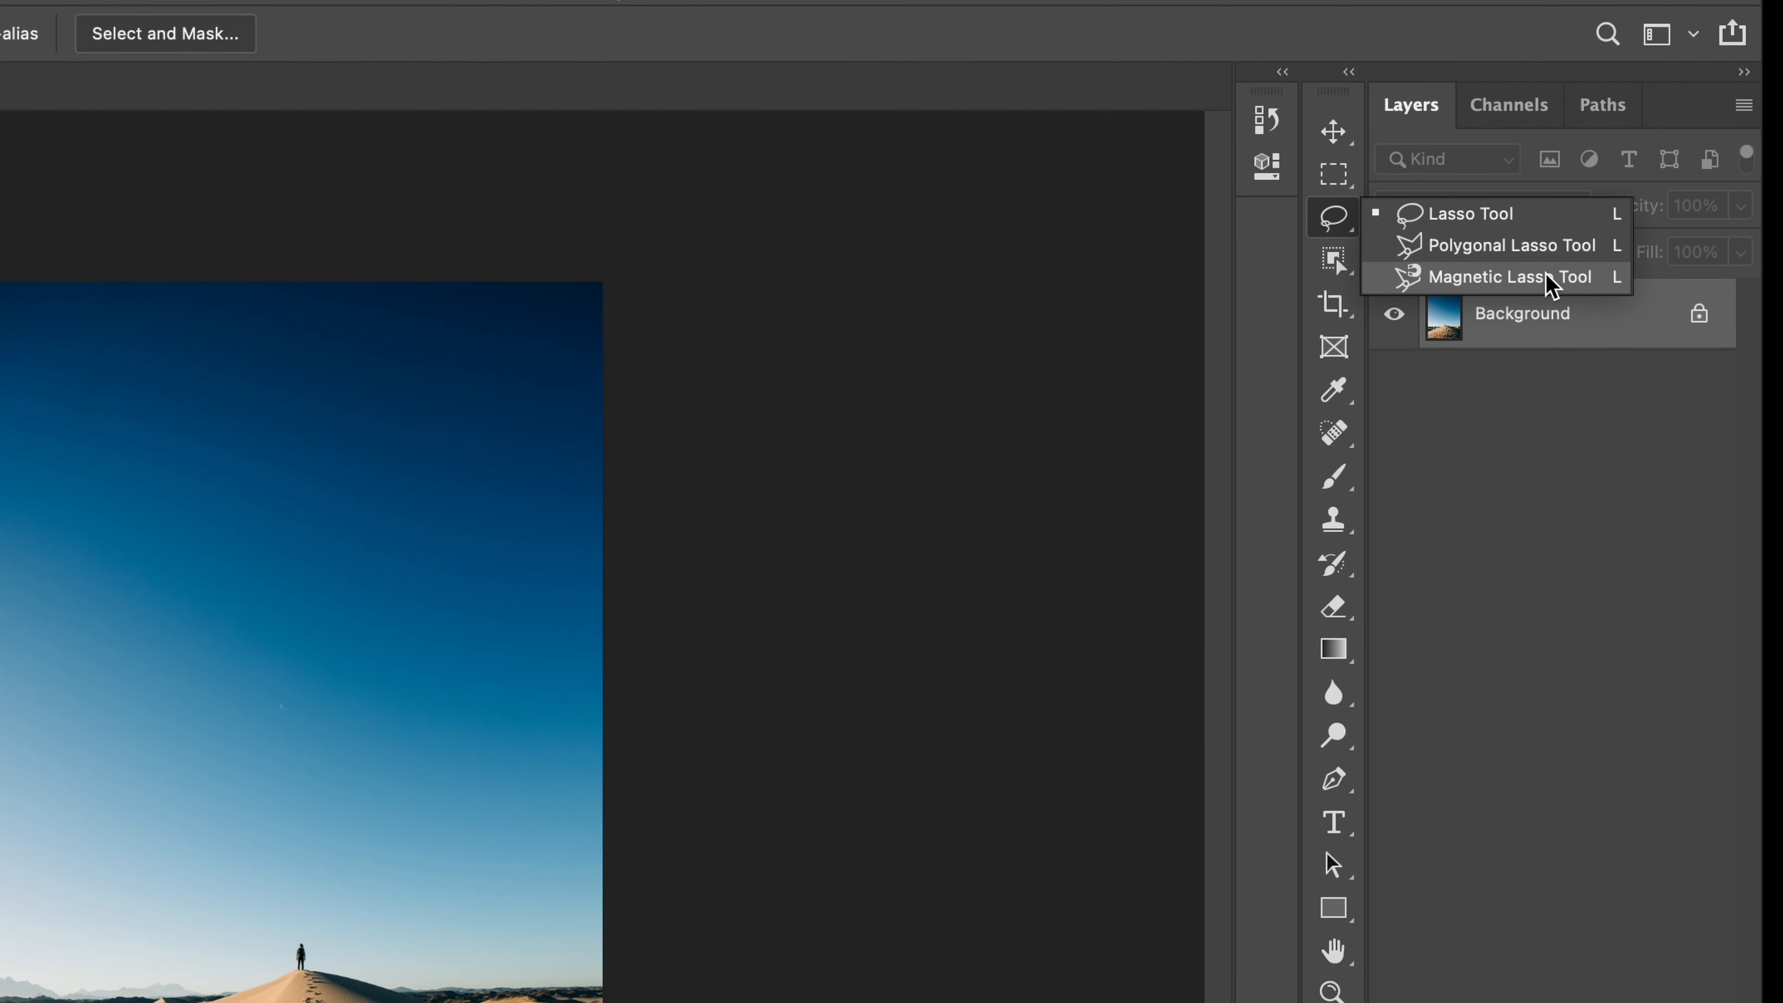
left_click(1332, 222)
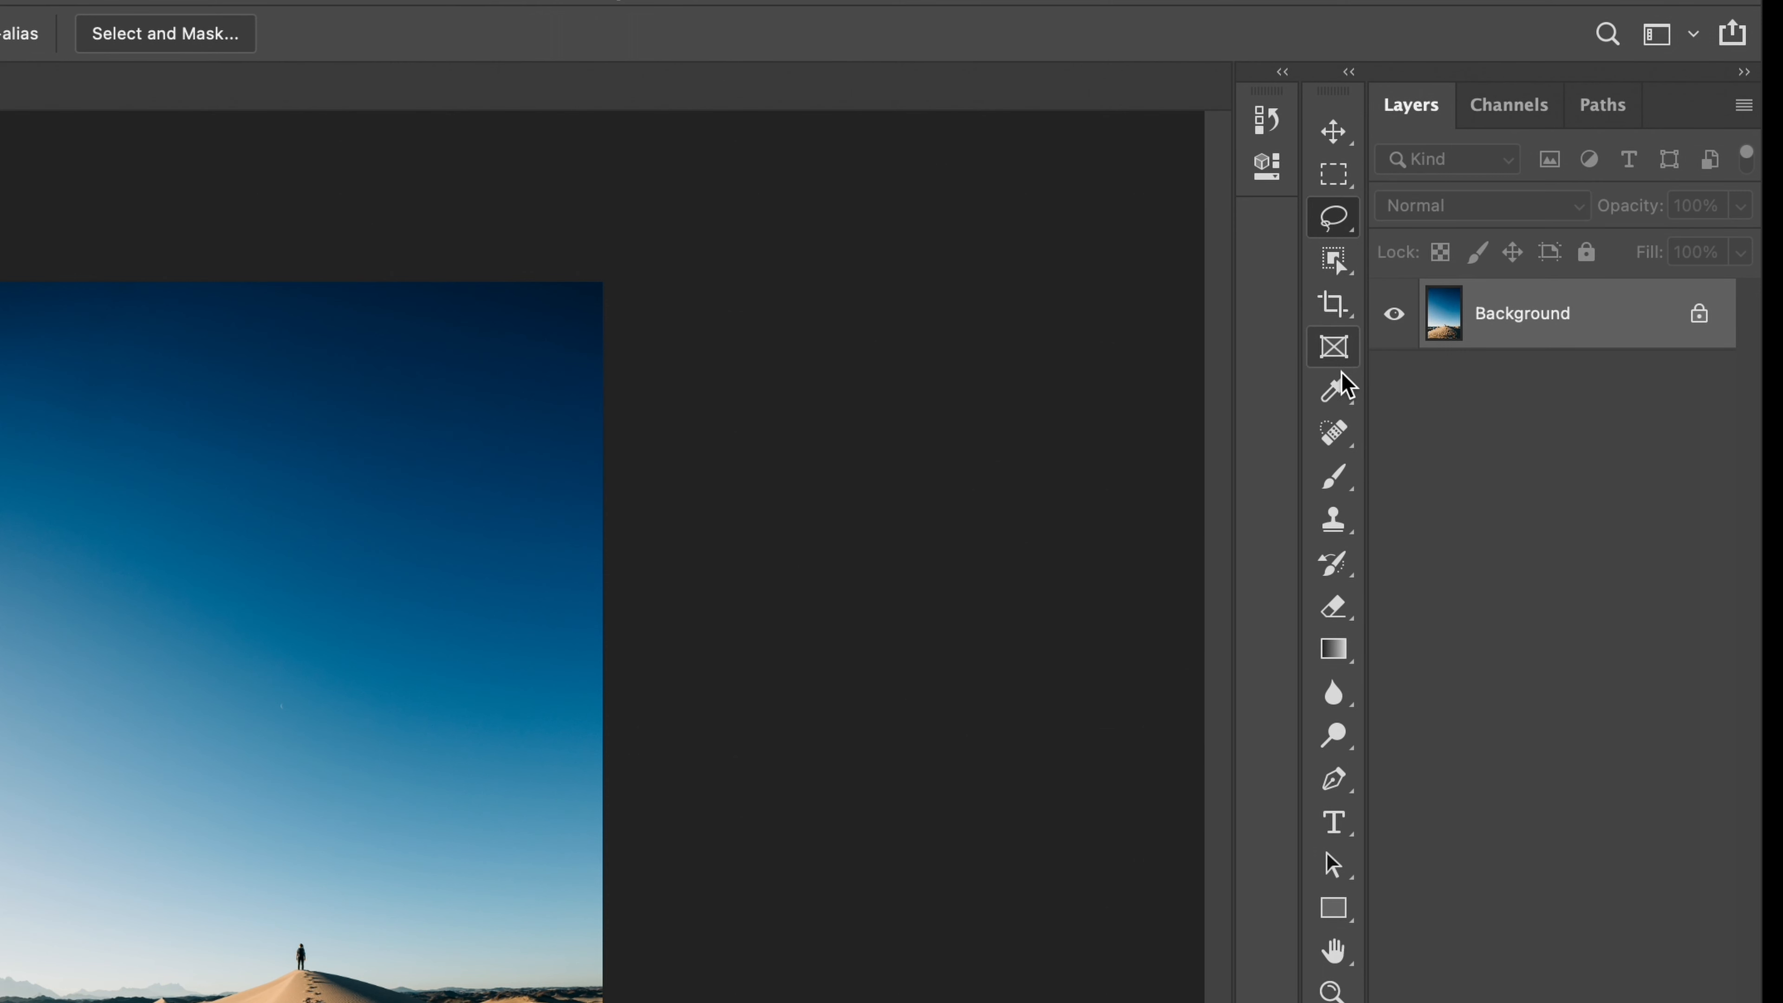
left_click(1334, 478)
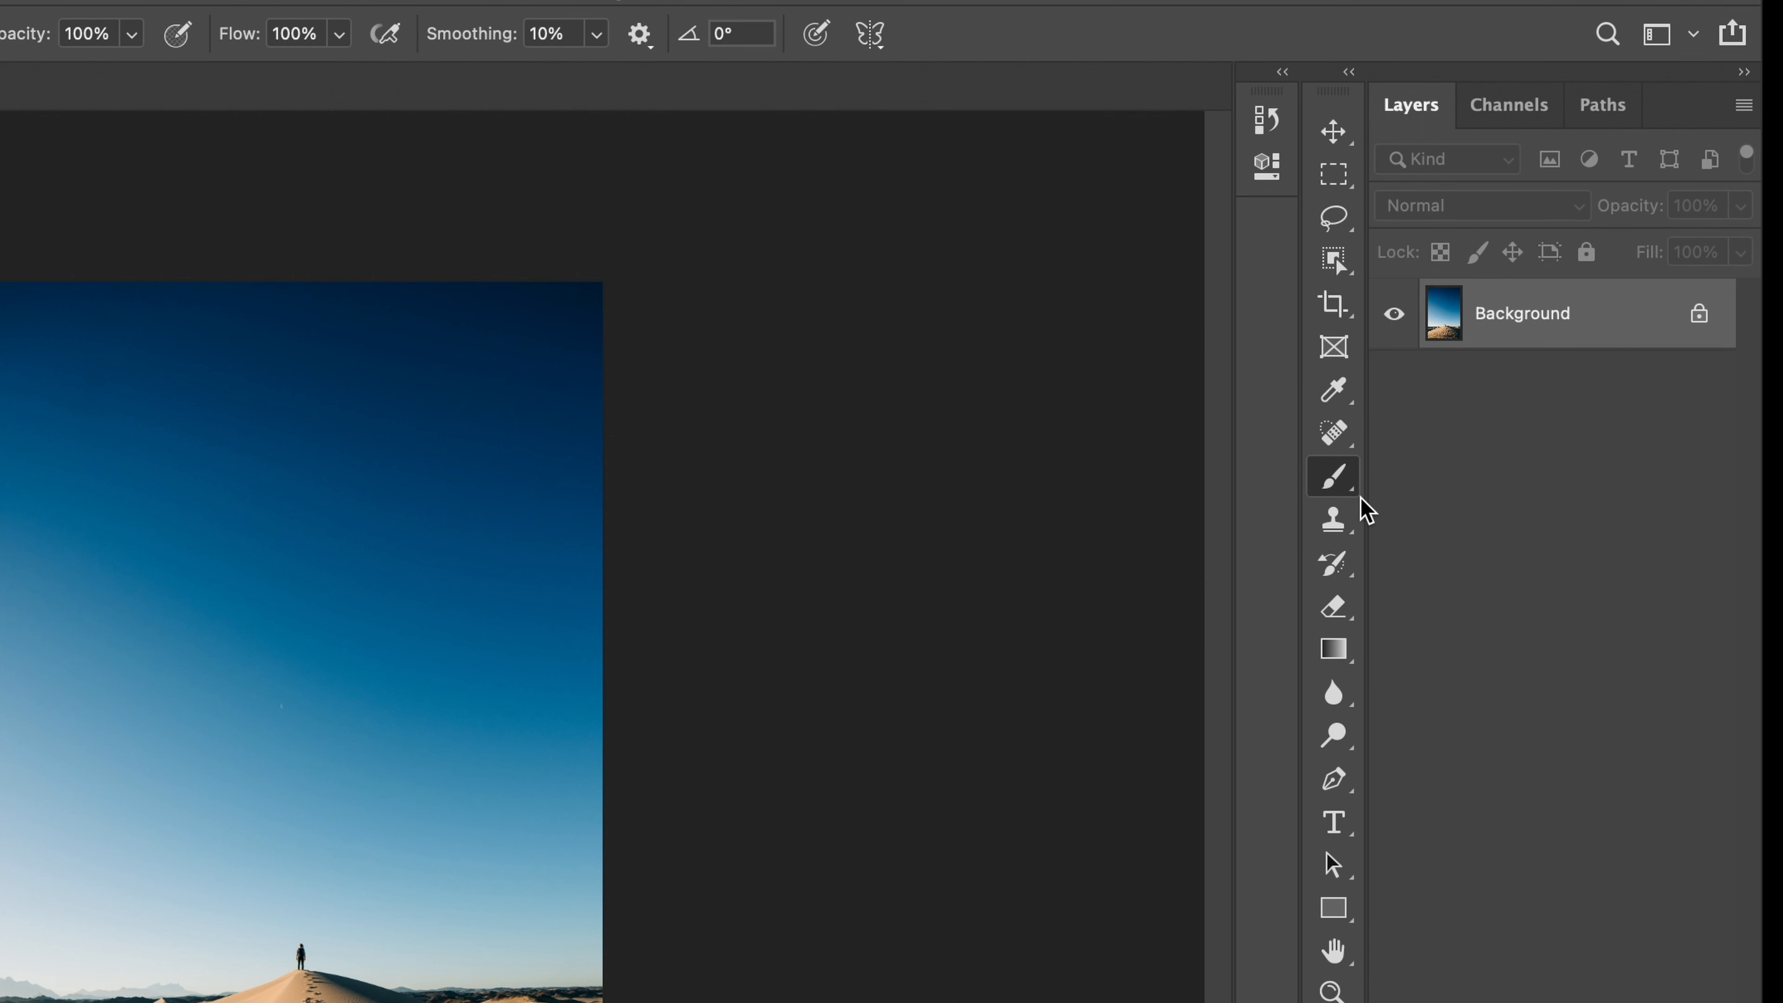
key("l")
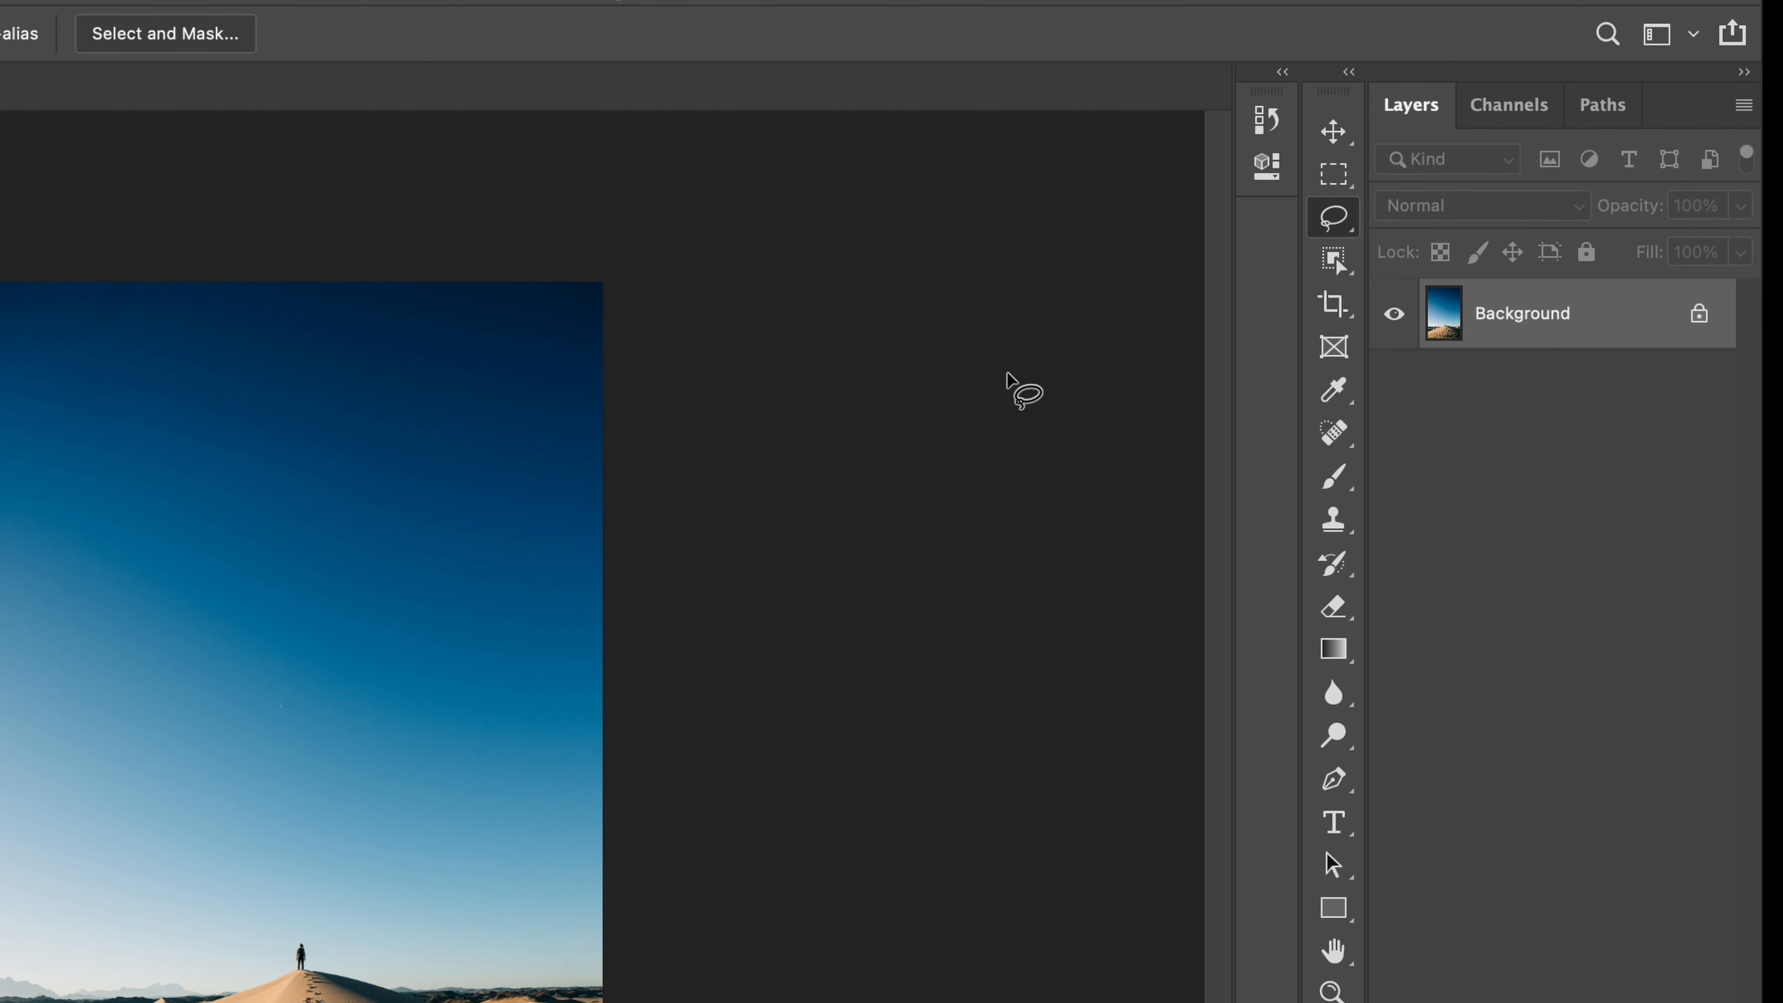
Cycle through the Polygonal and Magnetic Lasso variants and return to the standard Lasso tool
key("shift+l")
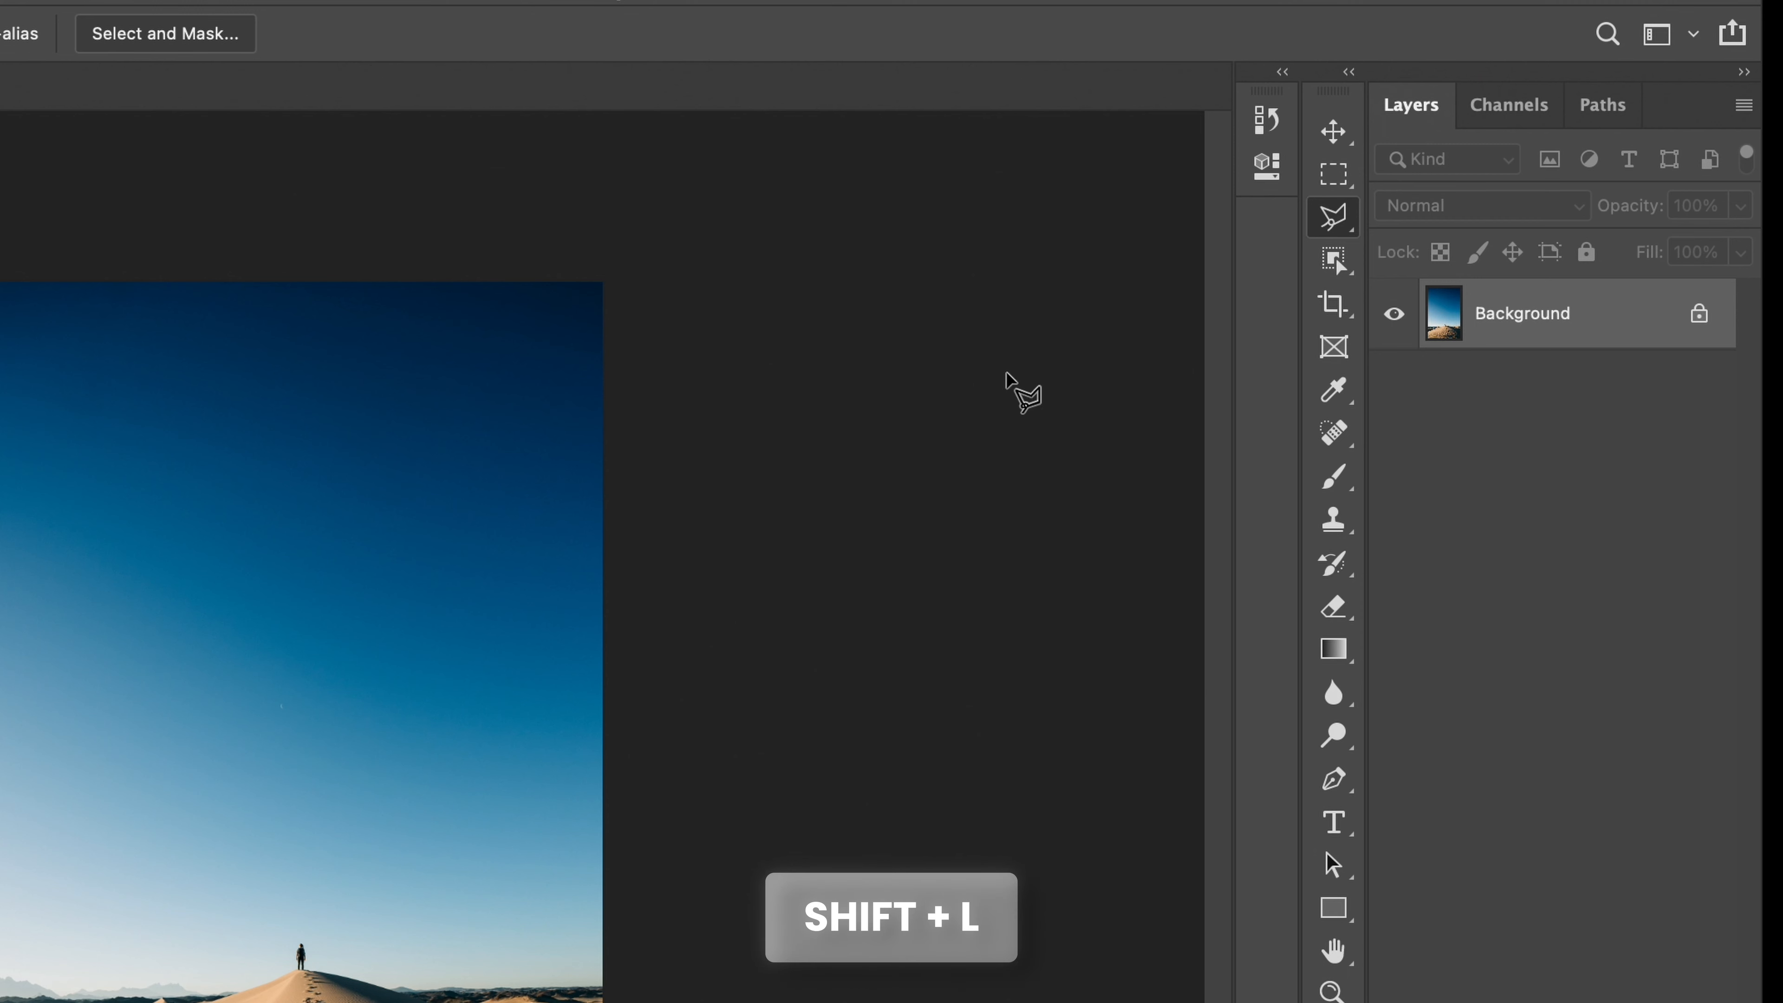
key("shift+l")
key("shift+l")
key("shift+l")
key("shift+l")
key("shift+l")
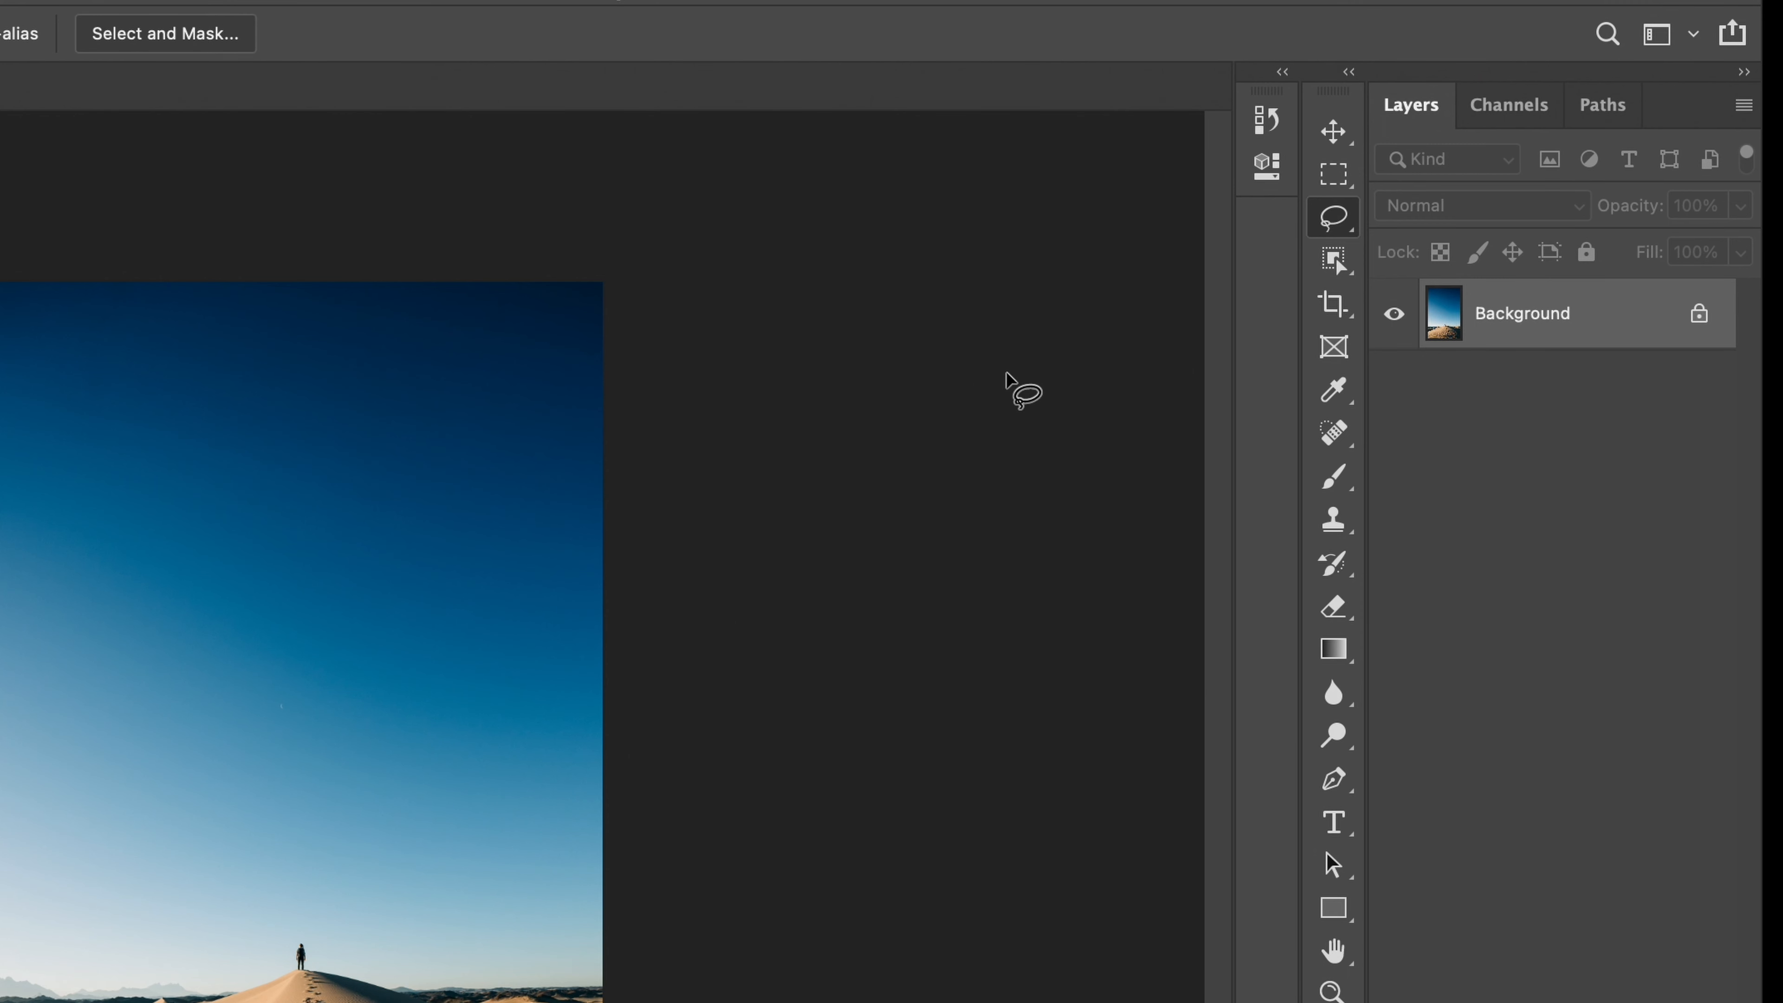
key("shift+l")
key("shift+l")
left_click(1333, 218)
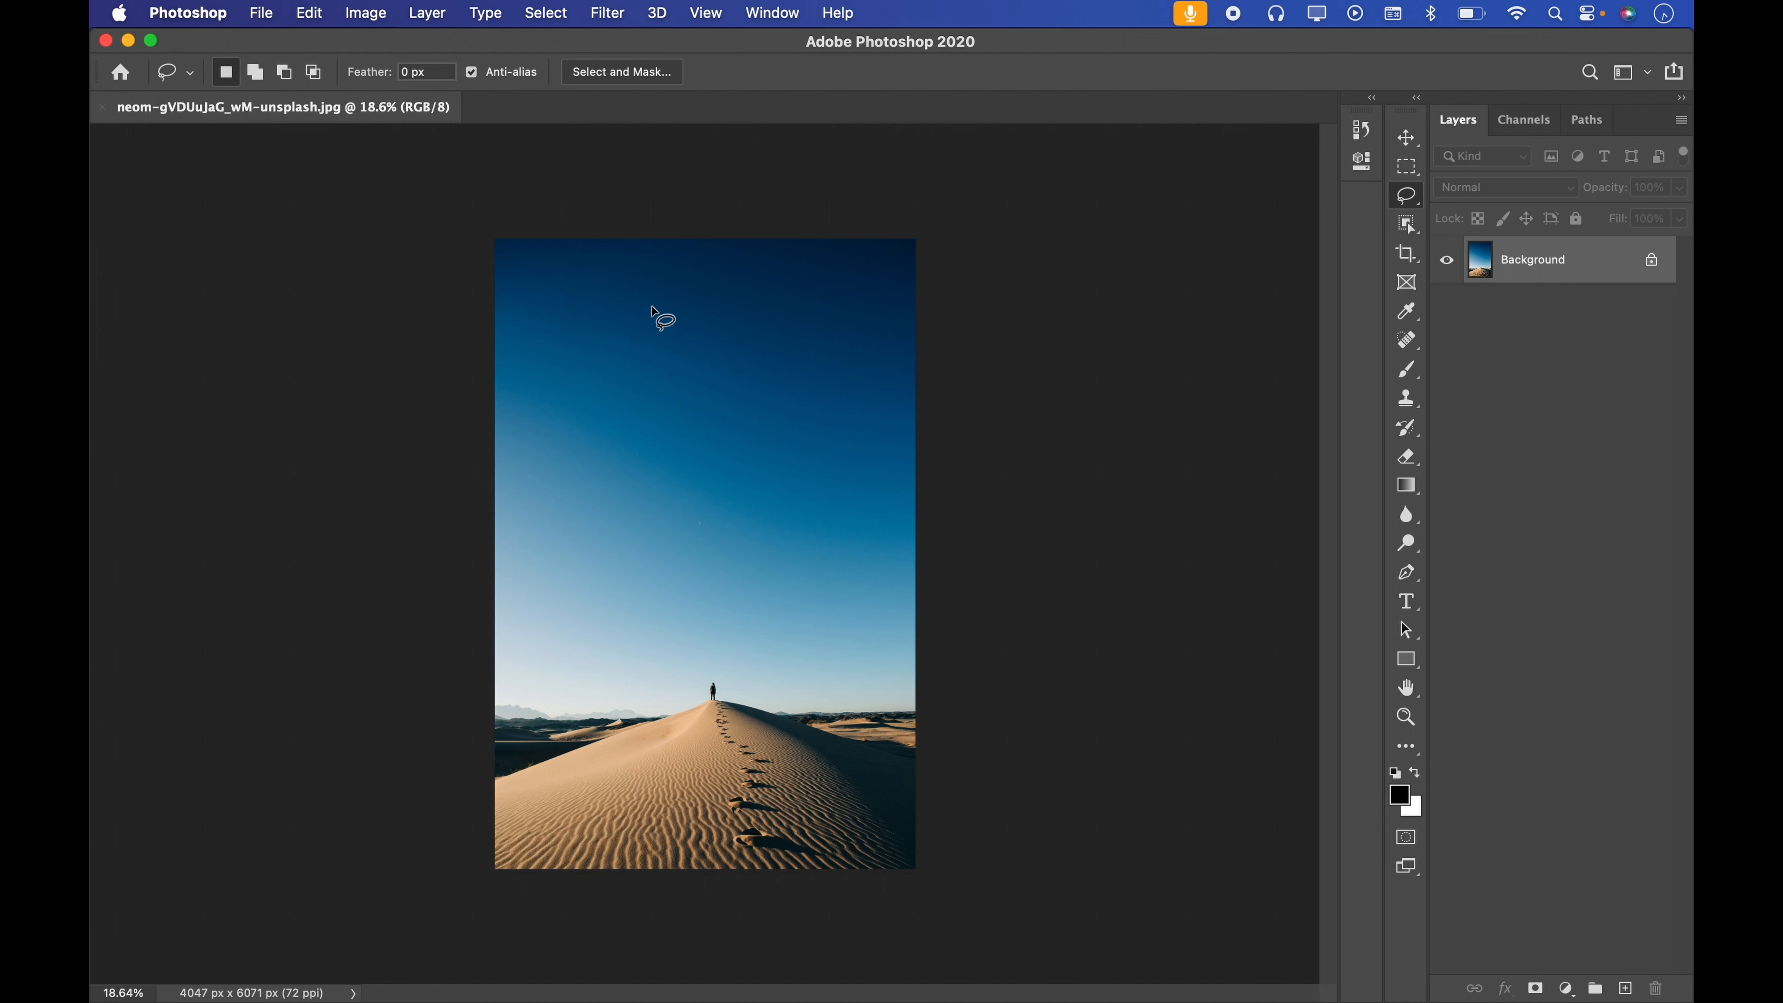
Draw an irregular freehand lasso selection across the sky and the dune's peak, and deselect it
mouse_move(642, 295)
left_mouse_down()
mouse_move(571, 354)
mouse_move(588, 480)
mouse_move(676, 536)
mouse_move(782, 525)
mouse_move(841, 454)
mouse_move(841, 342)
mouse_move(828, 321)
mouse_move(794, 324)
mouse_move(757, 365)
mouse_move(727, 321)
mouse_move(680, 320)
mouse_move(643, 299)
left_mouse_up()
left_click_drag(569, 576, 552, 656)
mouse_move(678, 755)
left_mouse_down()
mouse_move(779, 671)
mouse_move(733, 500)
mouse_move(747, 400)
mouse_move(688, 368)
mouse_move(601, 397)
mouse_move(571, 381)
mouse_move(609, 516)
left_mouse_up()
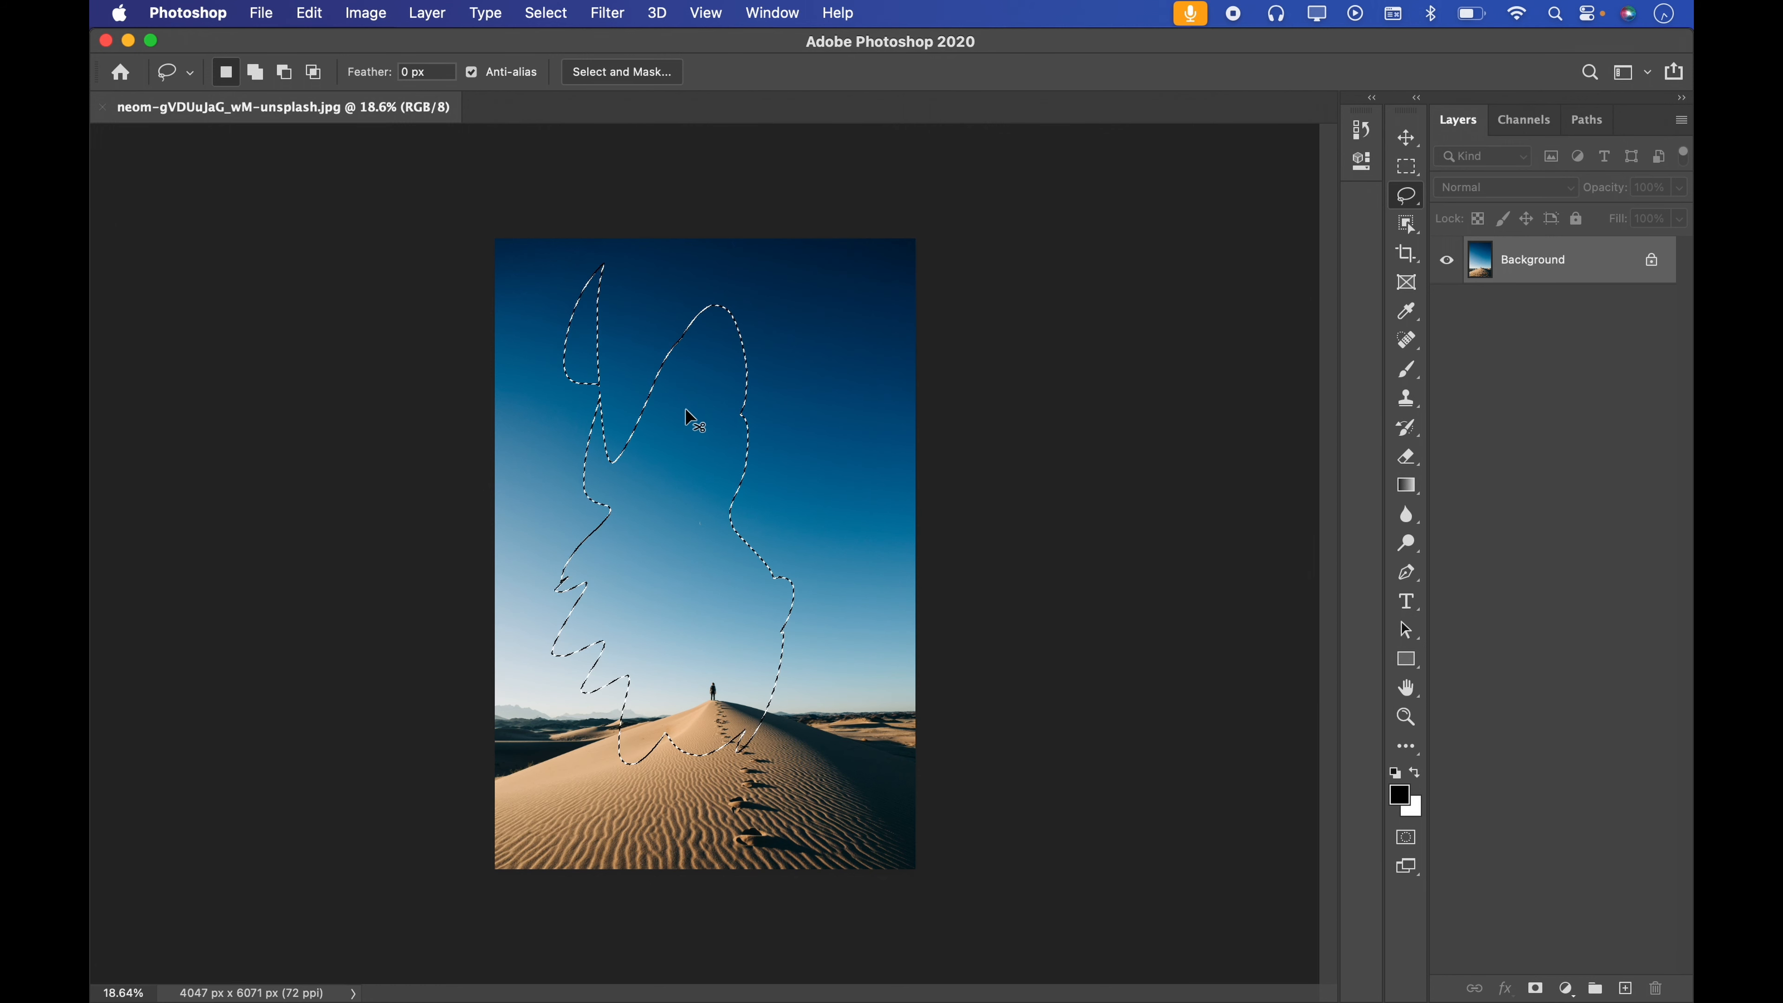
key("super+d")
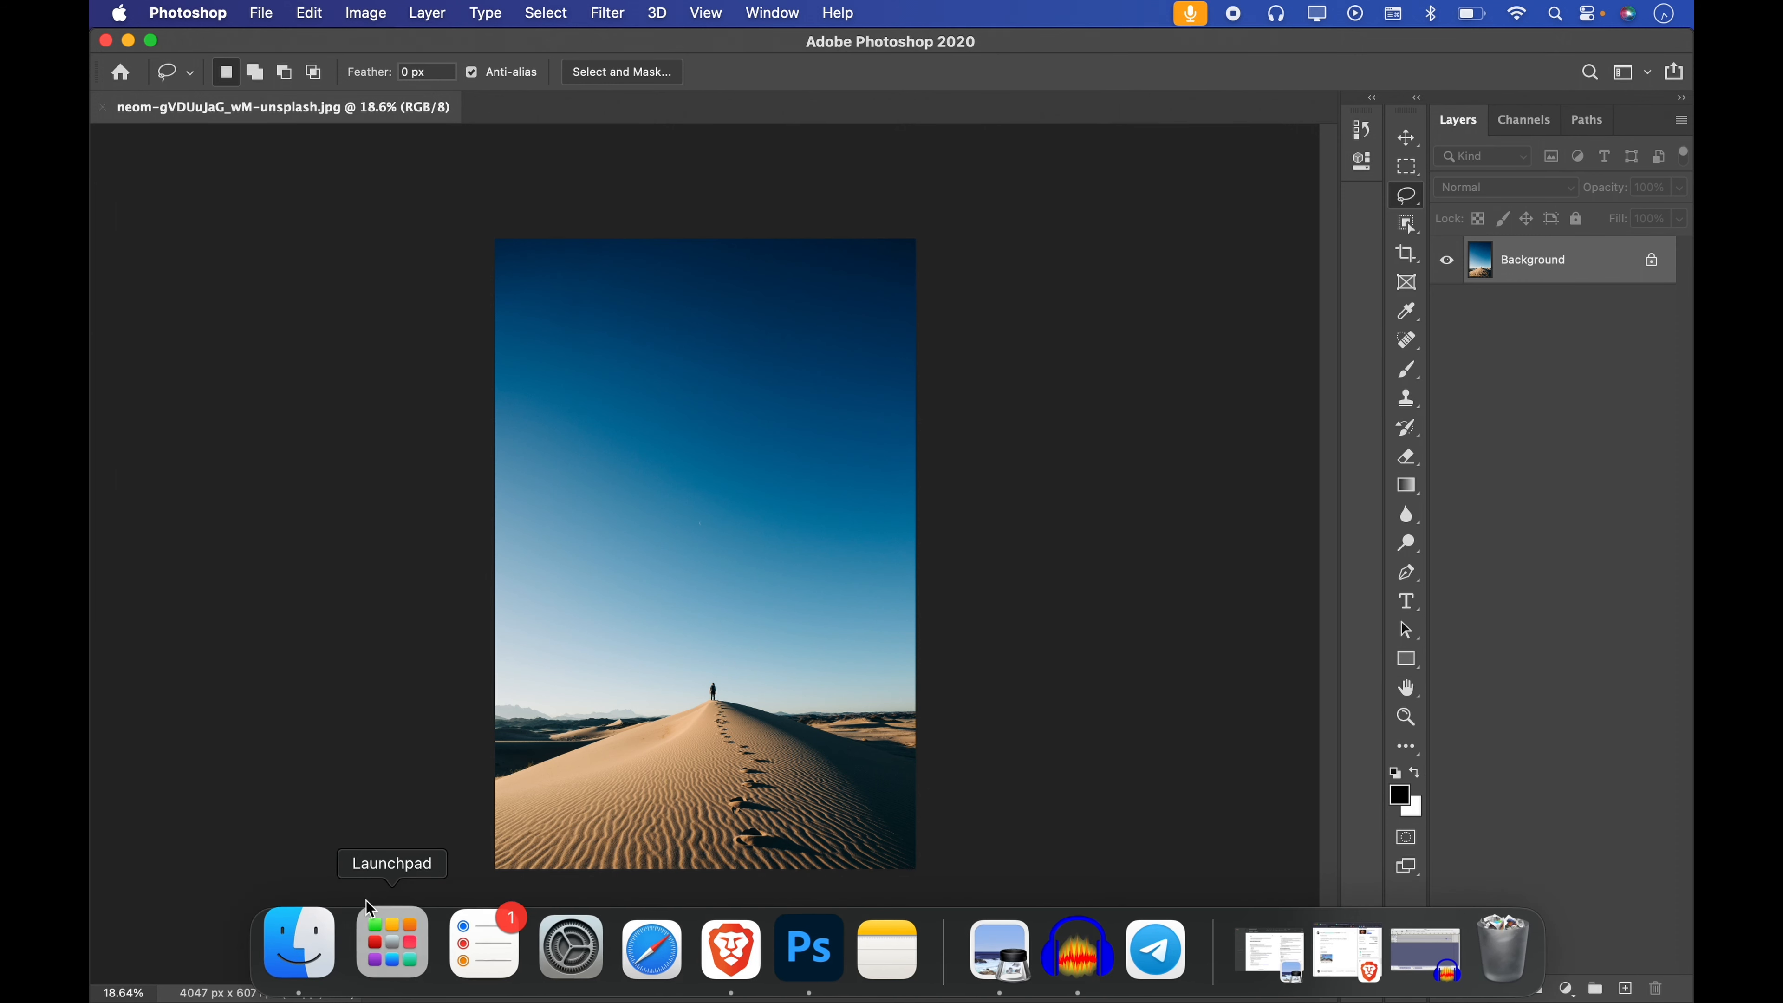
Place the cloudy sky photo from Finder into the document as a new layer above the Background
left_click(307, 943)
left_click_drag(775, 567, 763, 300)
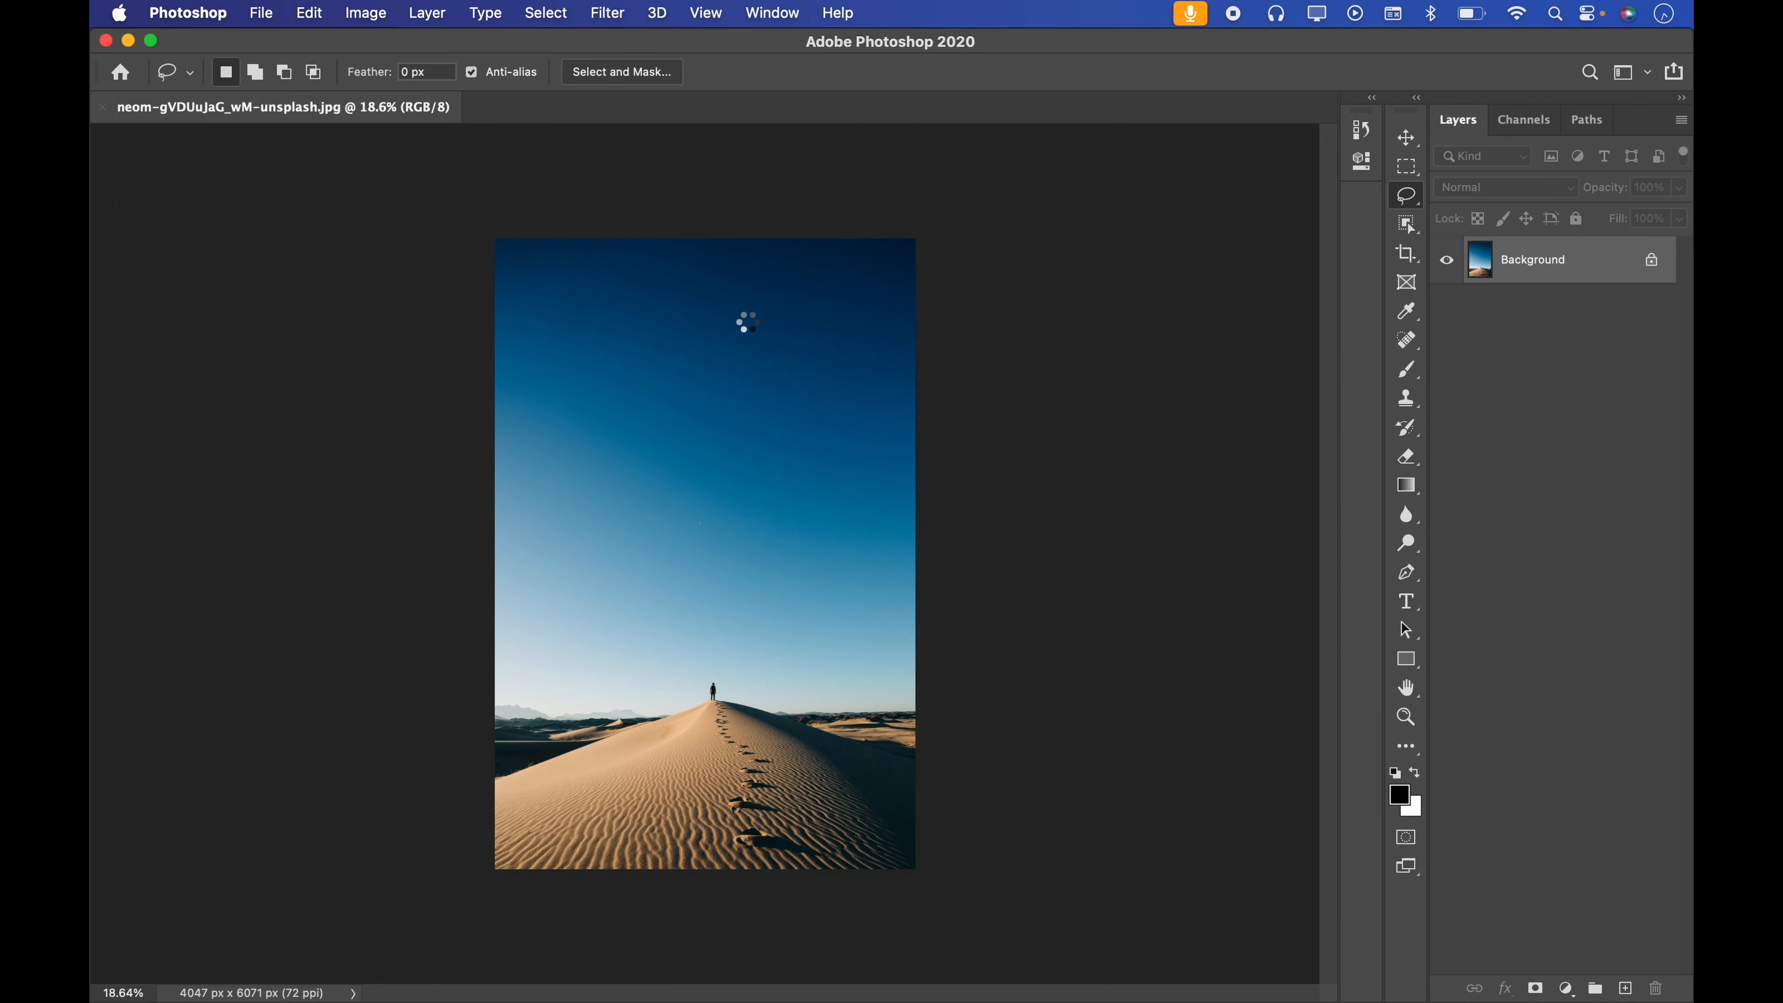
left_click(1145, 72)
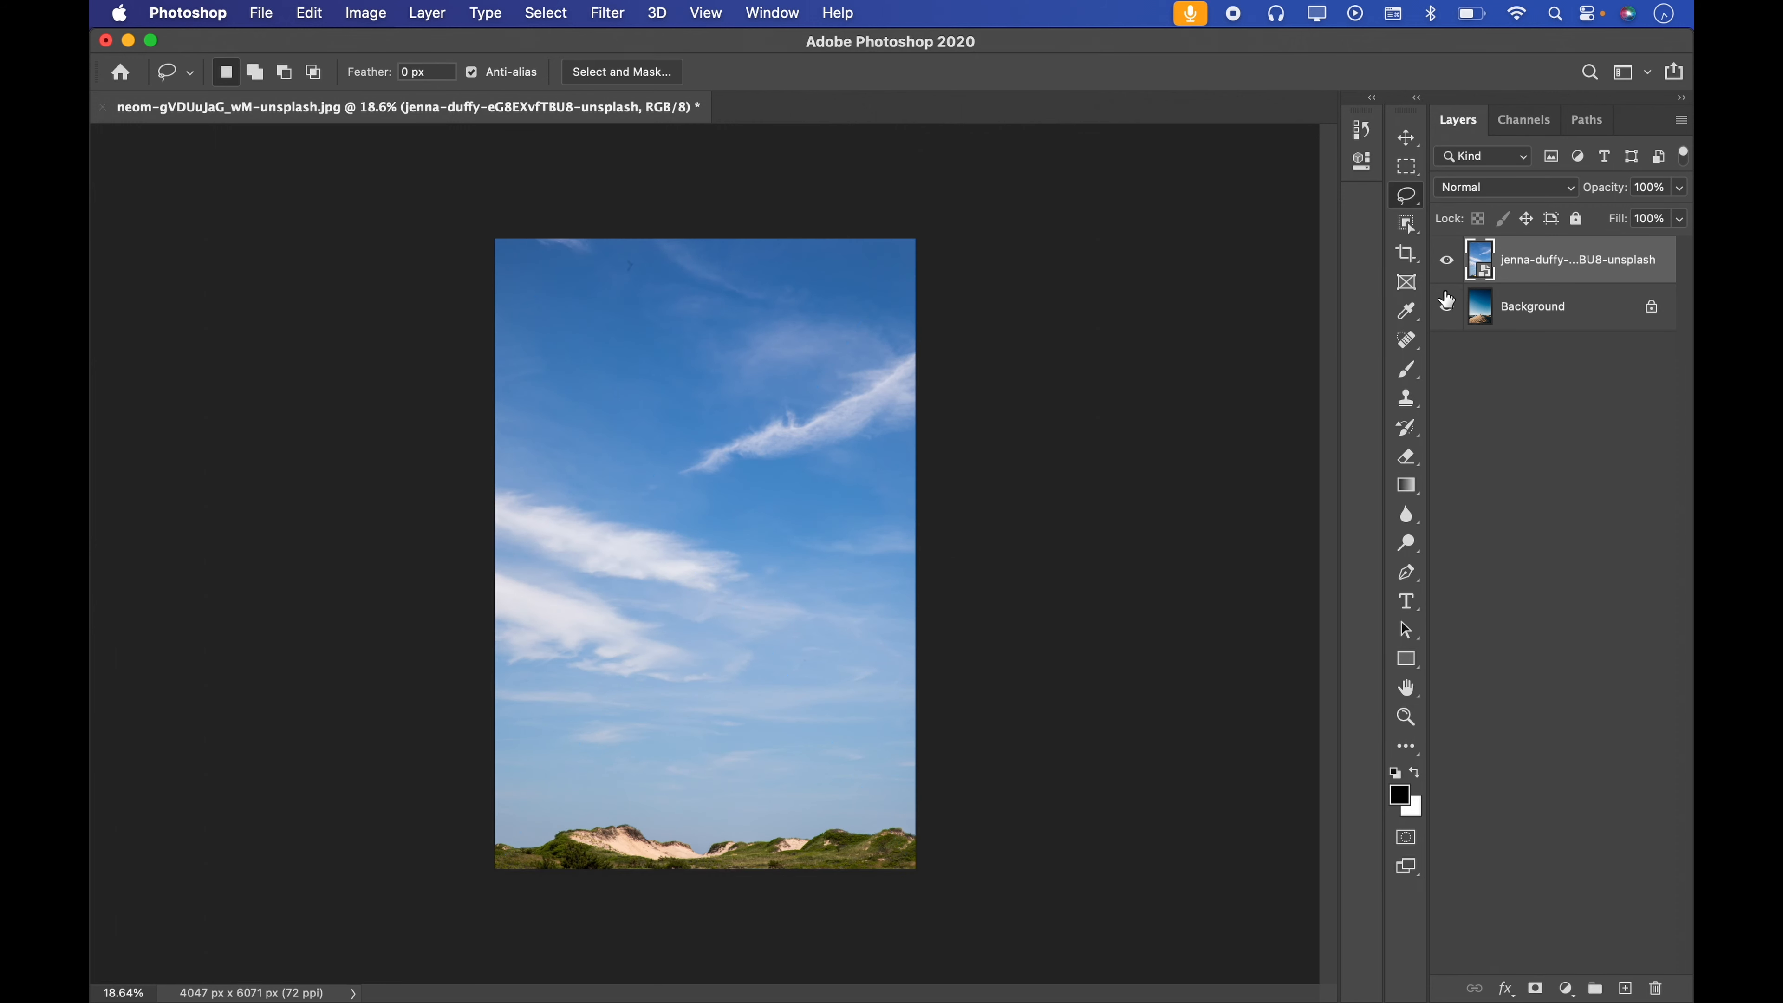
Toggle the cloudy sky layer's visibility to compare it with the desert photo beneath, leaving it shown
left_click(1446, 260)
left_click(1447, 260)
left_click(1447, 261)
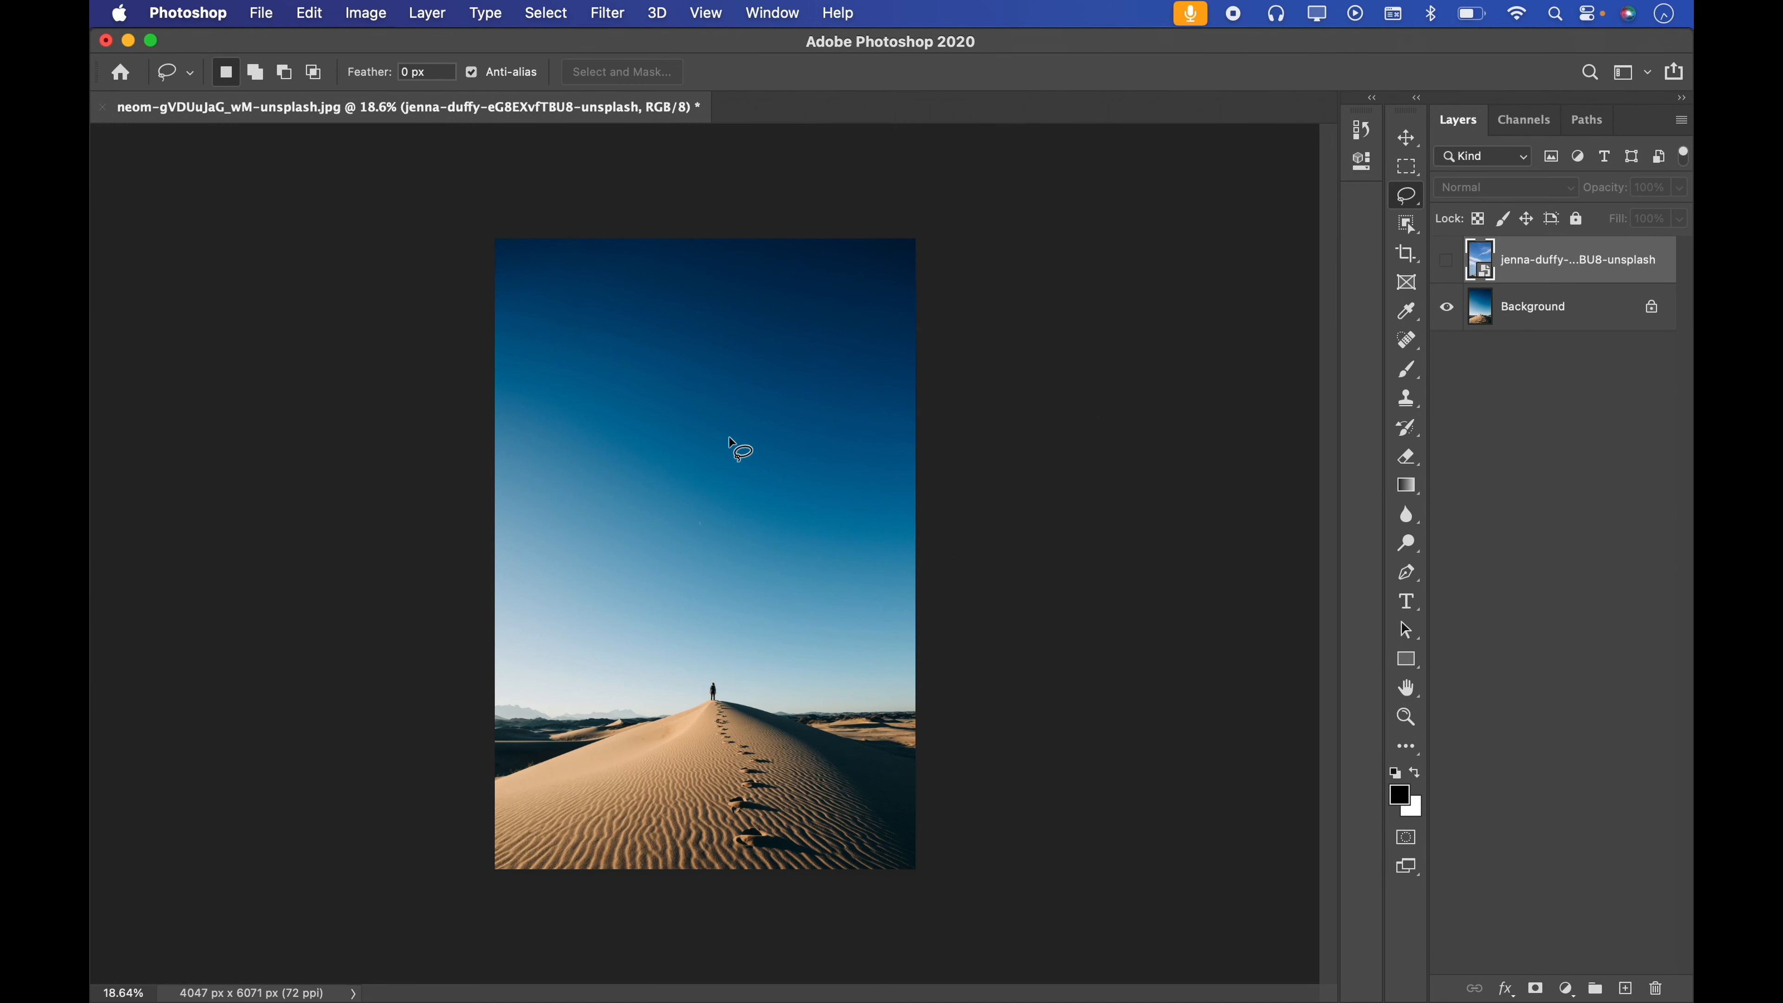
left_click(1447, 261)
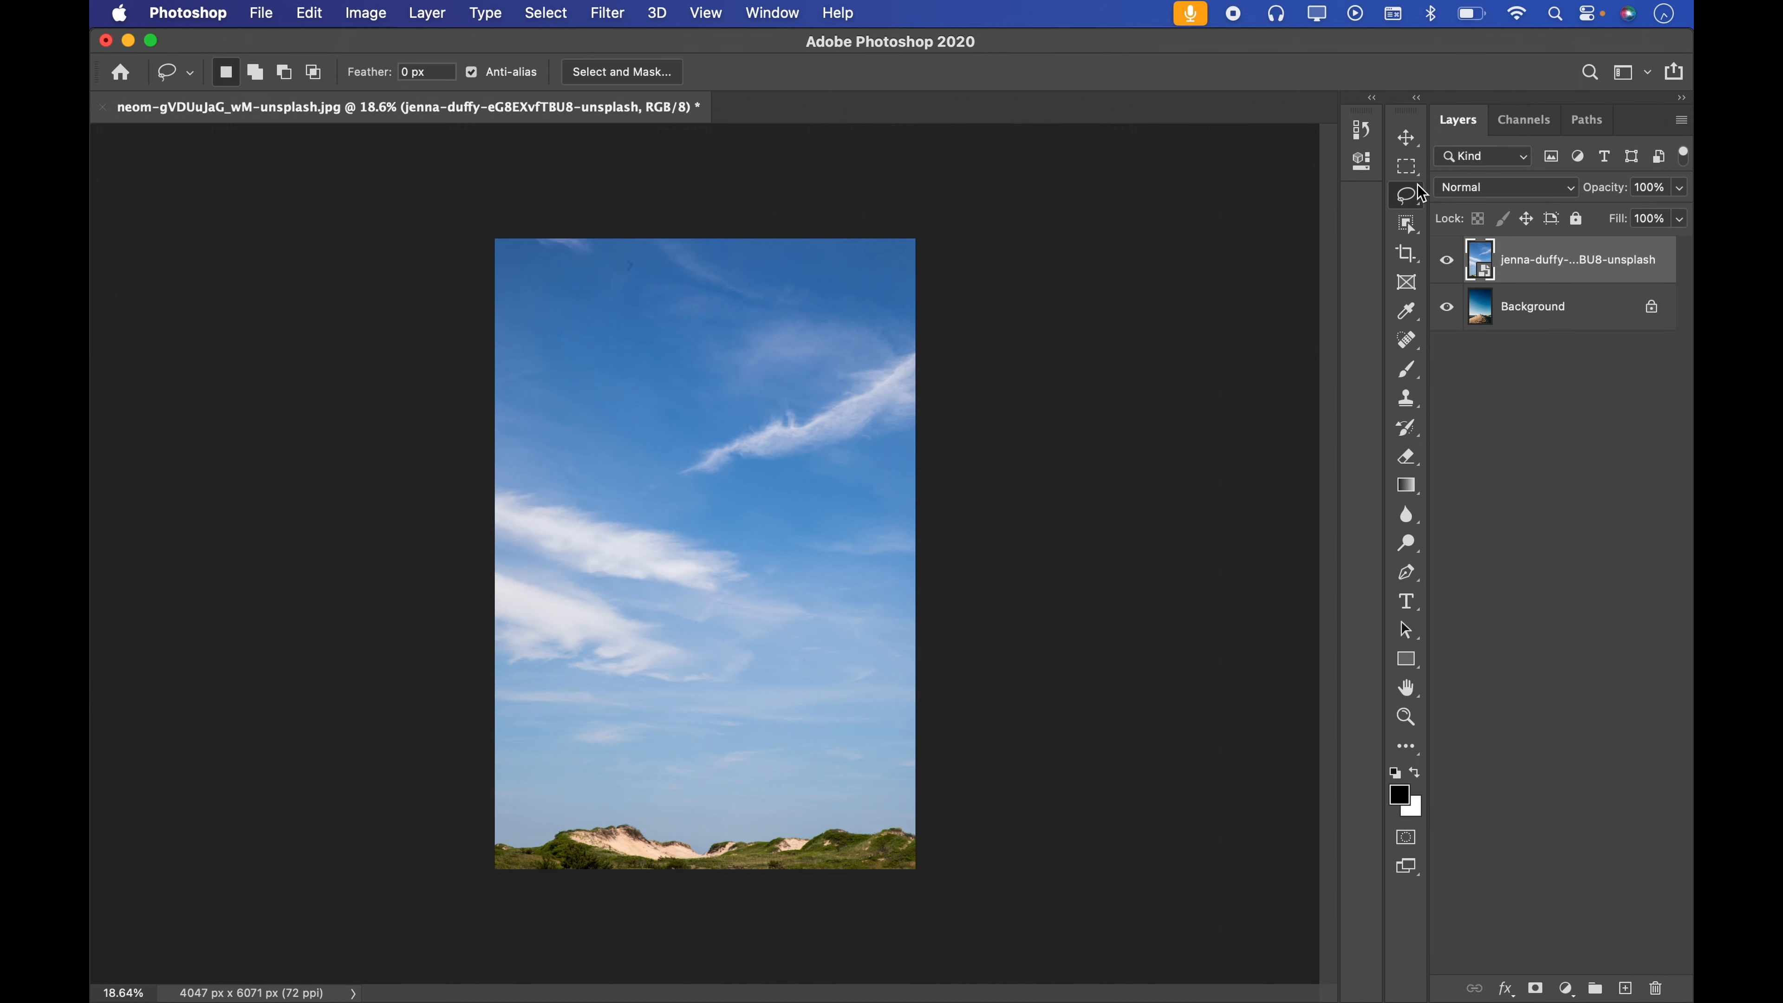
Lasso the upper sky area down to a rough horizon line and add a layer mask to the cloudy sky layer from it
mouse_move(911, 274)
left_mouse_down()
mouse_move(944, 177)
mouse_move(463, 136)
mouse_move(396, 261)
mouse_move(382, 415)
mouse_move(443, 703)
mouse_move(497, 715)
mouse_move(577, 676)
mouse_move(693, 671)
mouse_move(753, 713)
mouse_move(808, 703)
mouse_move(858, 729)
mouse_move(935, 730)
mouse_move(983, 600)
mouse_move(1073, 174)
left_mouse_up()
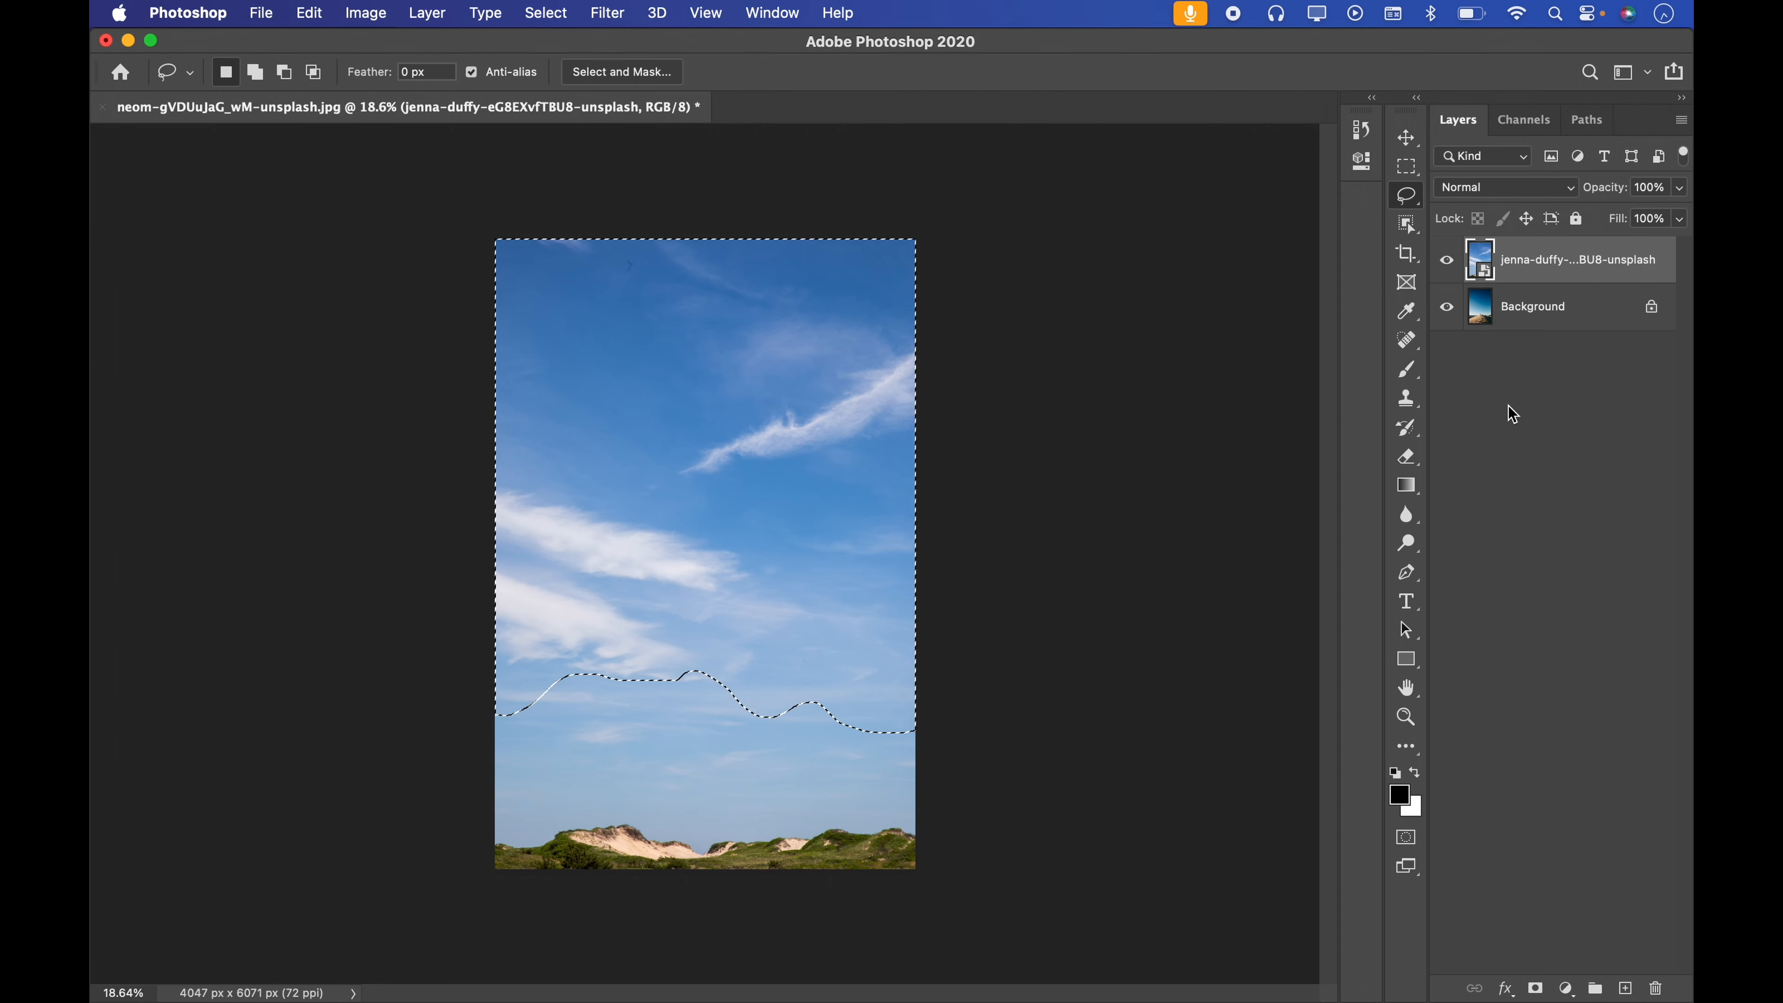
left_click(1535, 990)
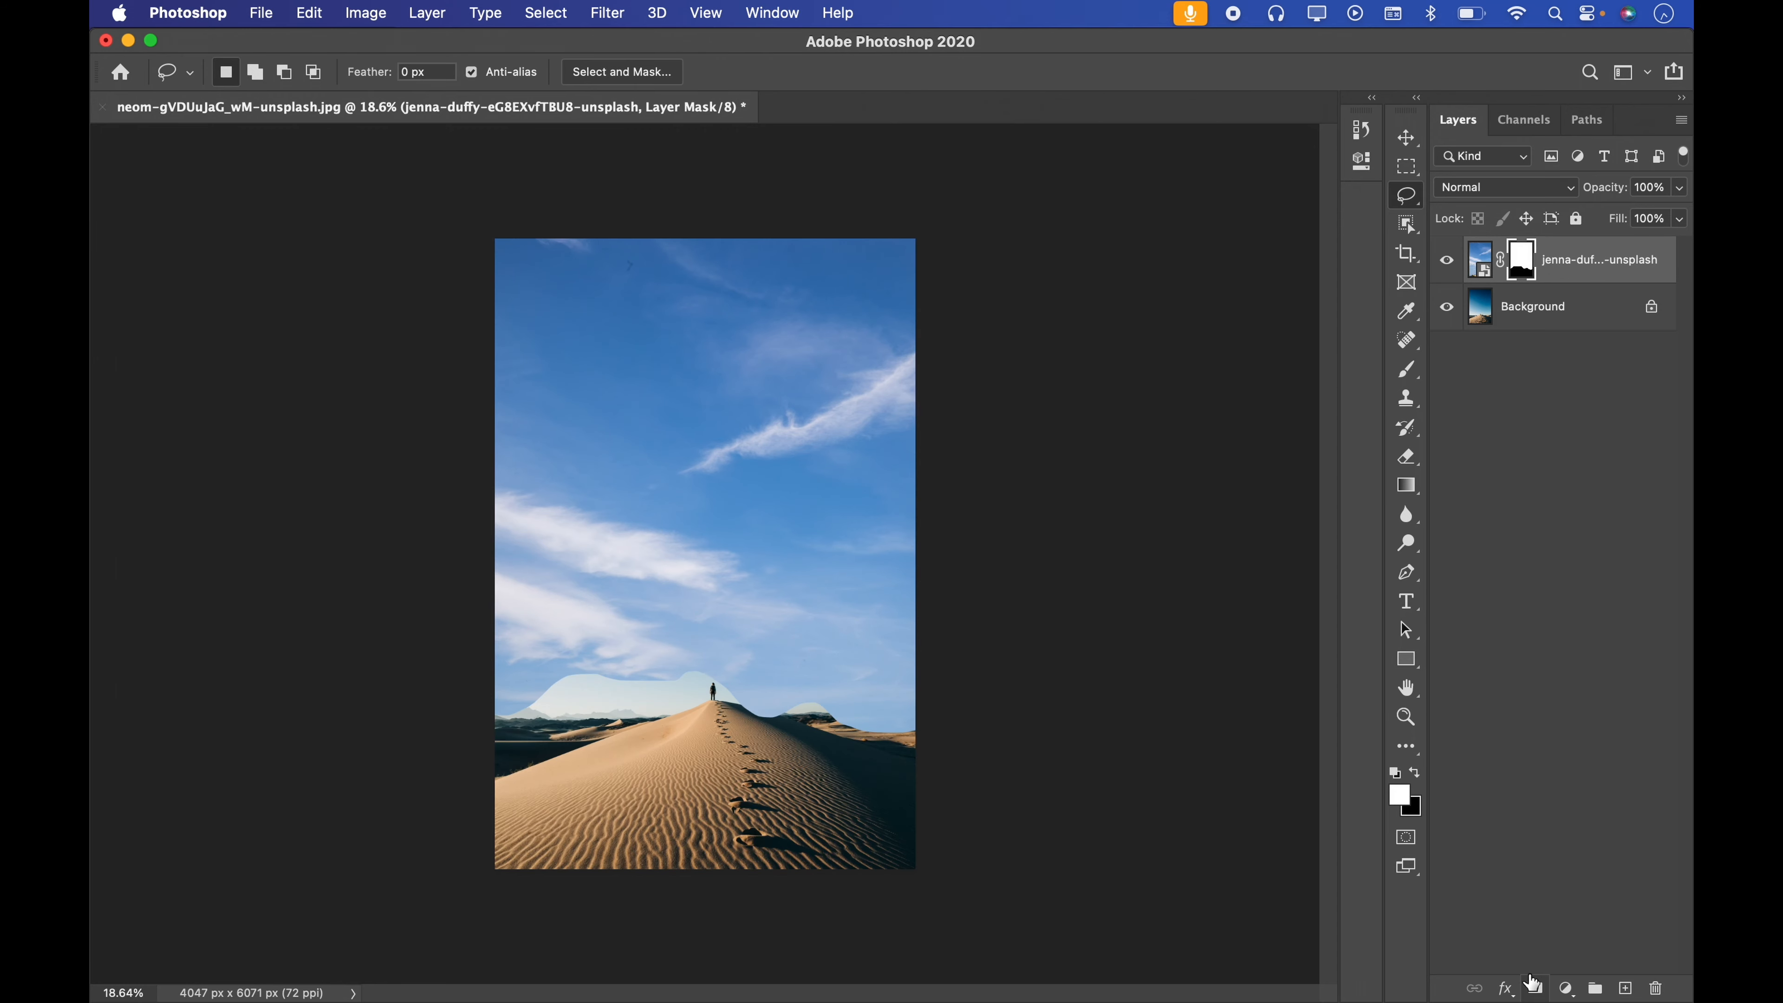
Examine the horizon edge up close and view the sky layer's mask on its own before returning to the normal image view
left_click(1404, 717)
left_click_drag(716, 679, 796, 639)
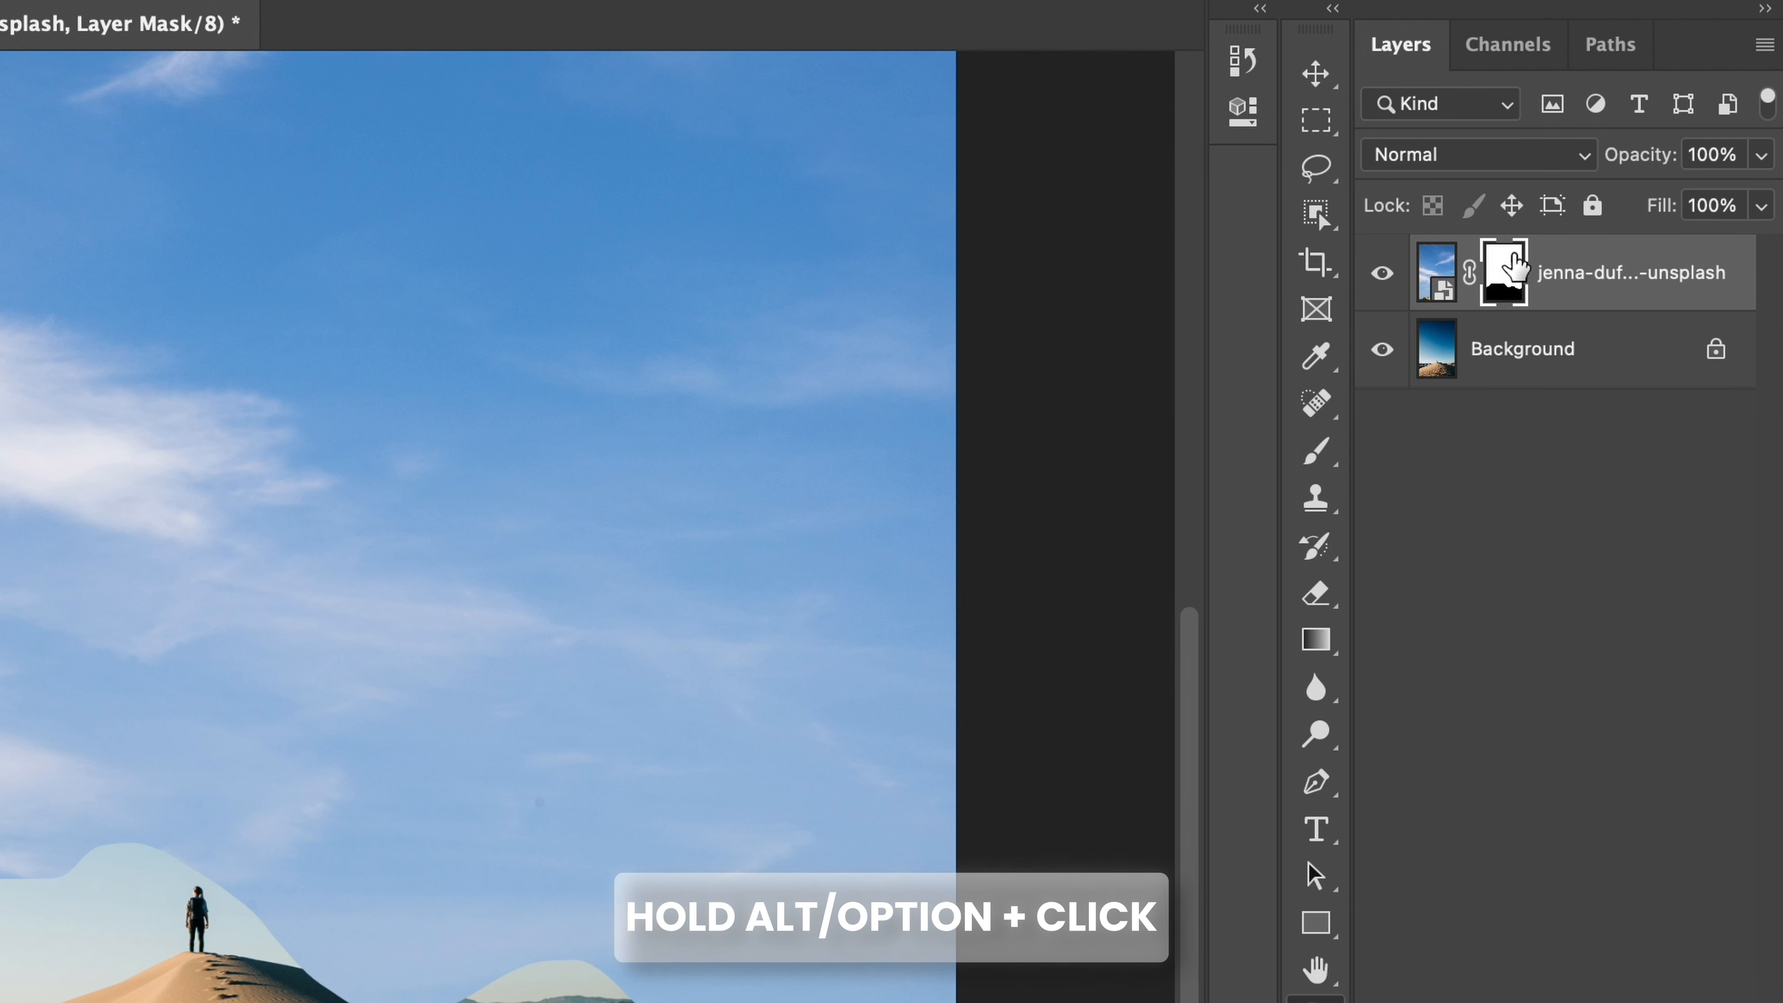
left_click(1508, 284, "alt")
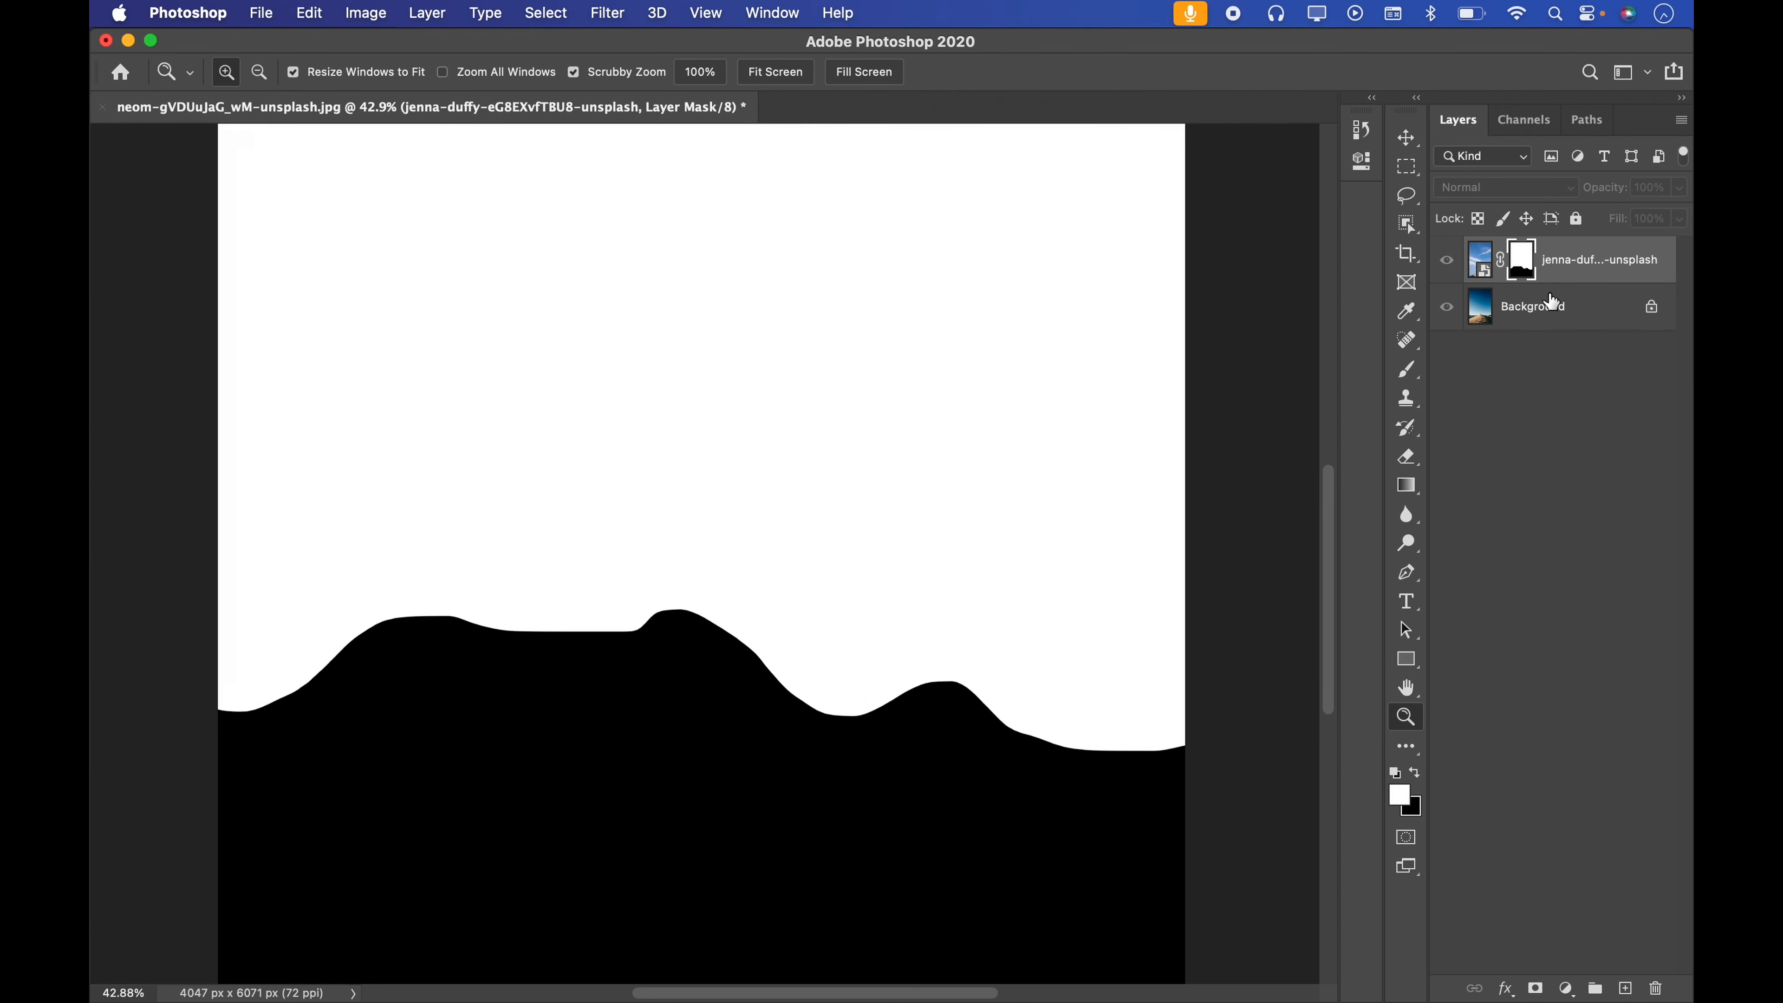
key("alt")
left_click(1528, 263, "alt")
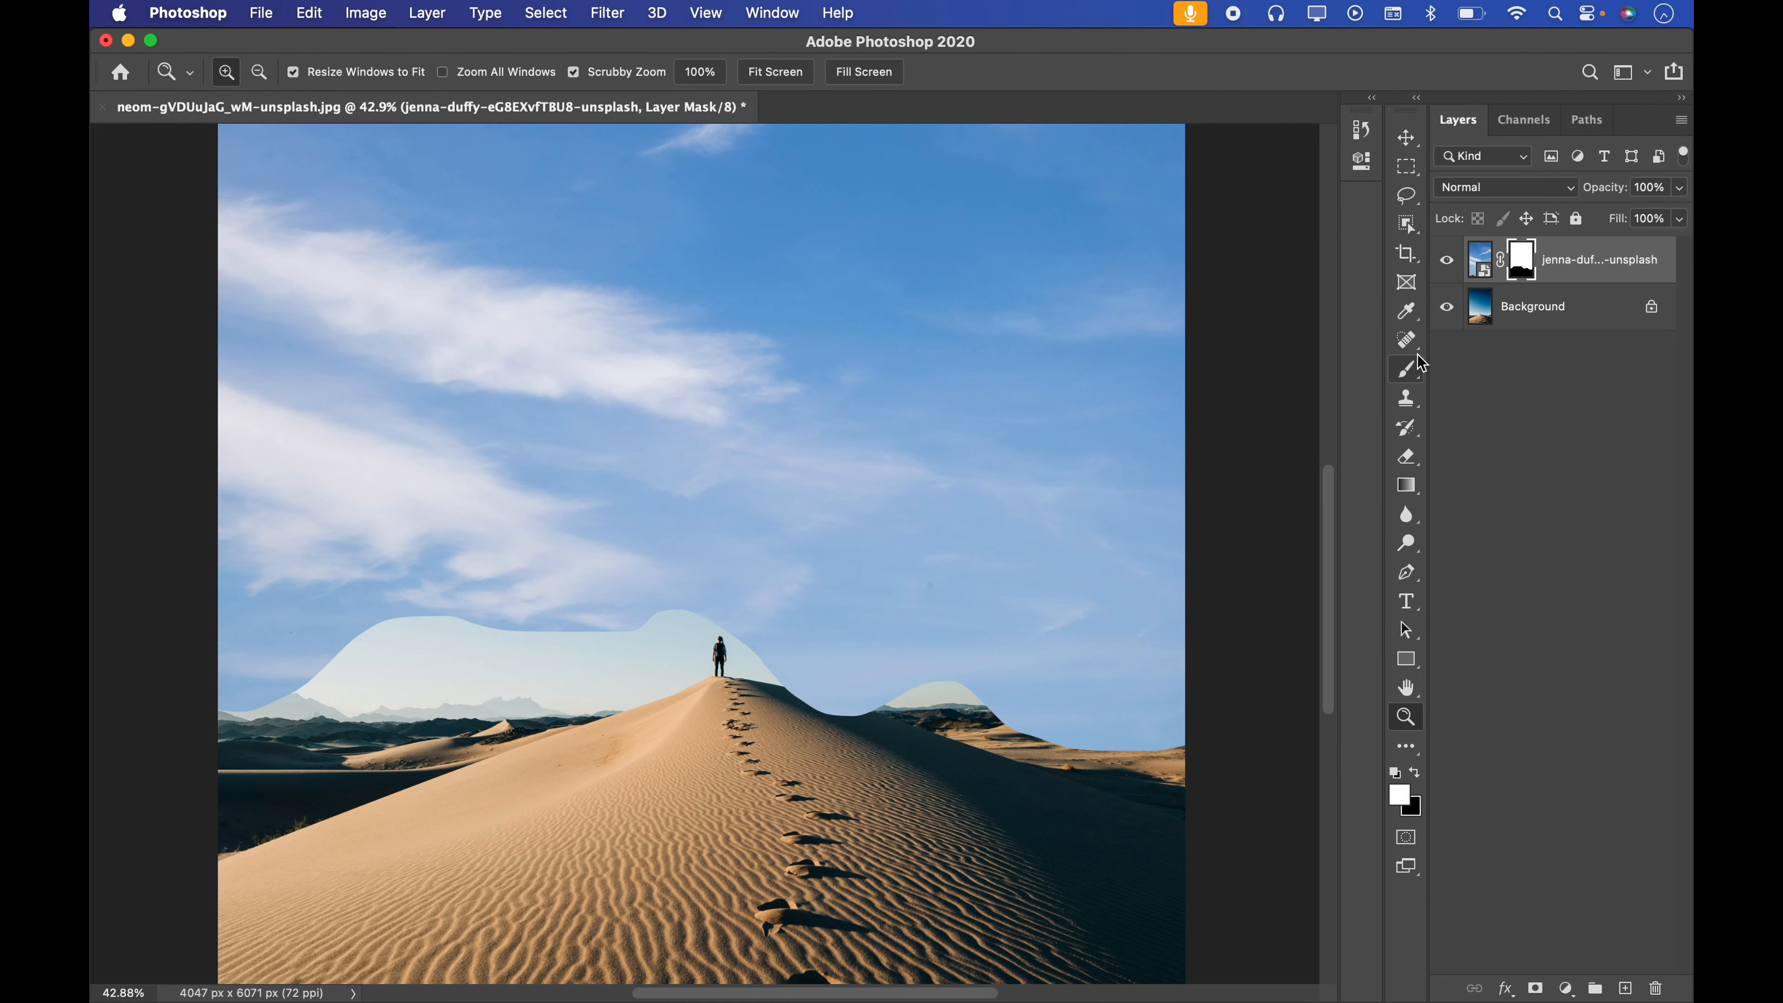
Paint black on the sky layer's mask along the horizon with a soft brush, enlarged from 827 to 1735, to blend the skies
left_click(1401, 372)
left_click_drag(730, 508, 900, 541)
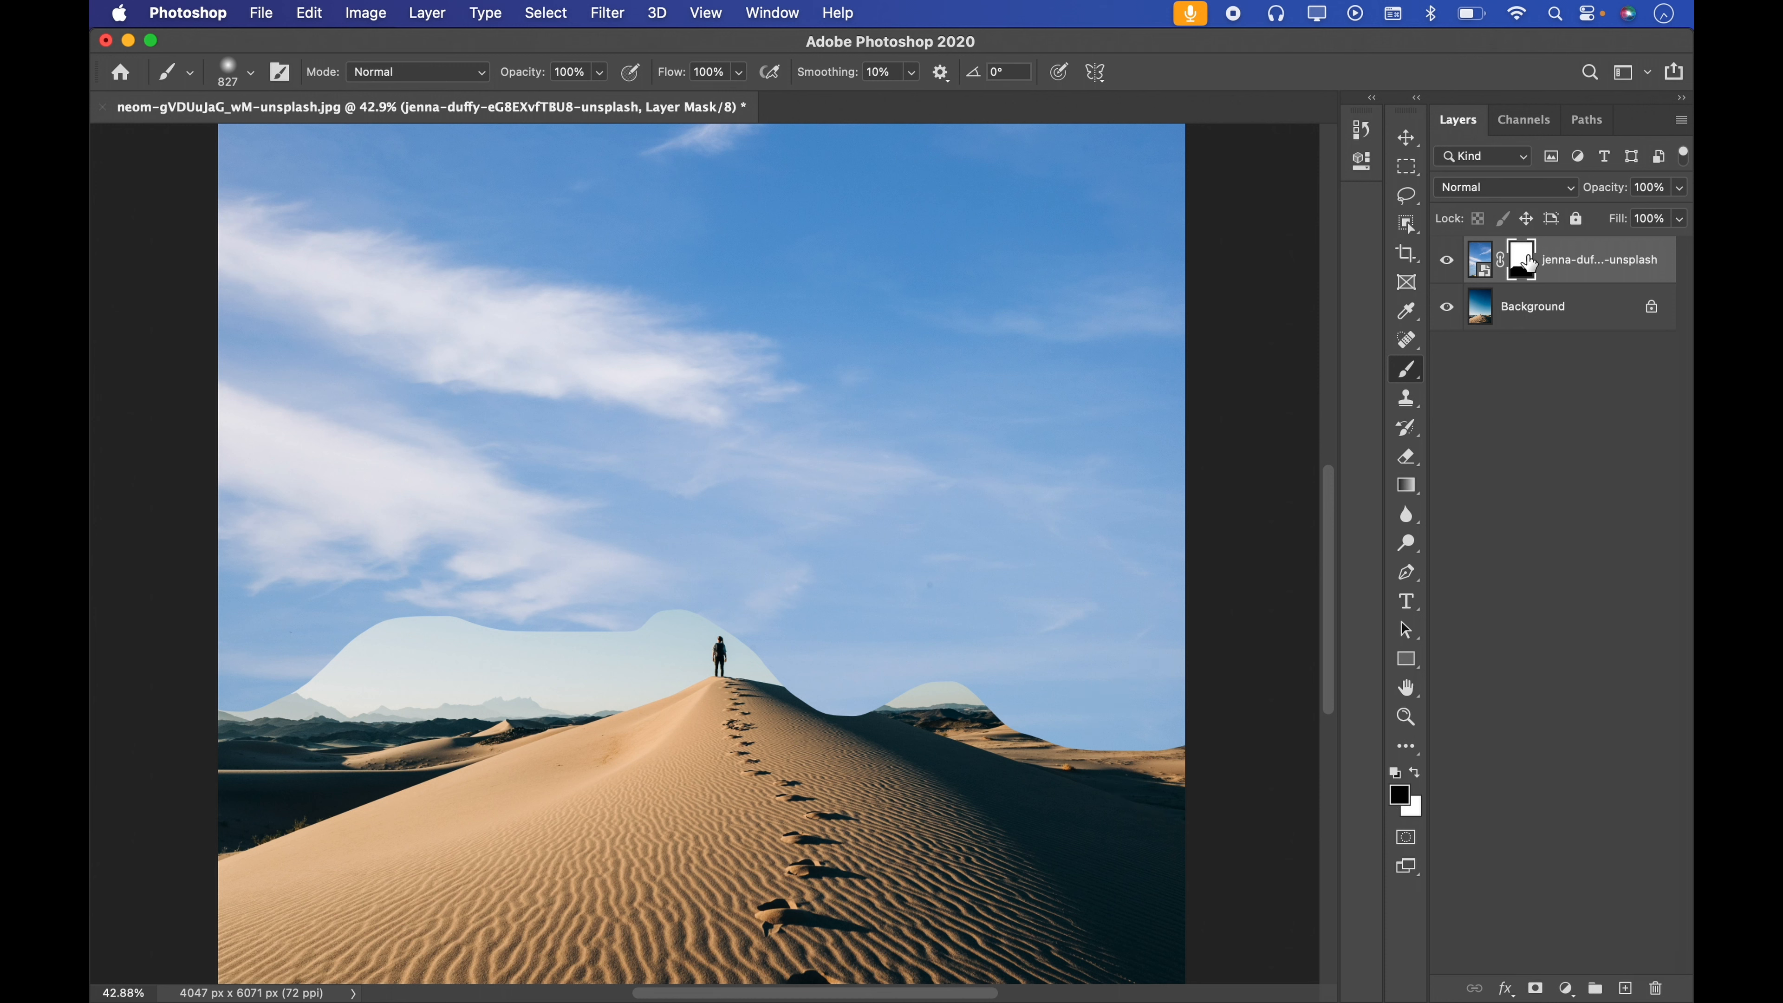
mouse_move(1018, 702)
left_mouse_down()
mouse_move(1135, 728)
mouse_move(1127, 697)
mouse_move(717, 637)
mouse_move(618, 659)
mouse_move(235, 657)
left_mouse_up()
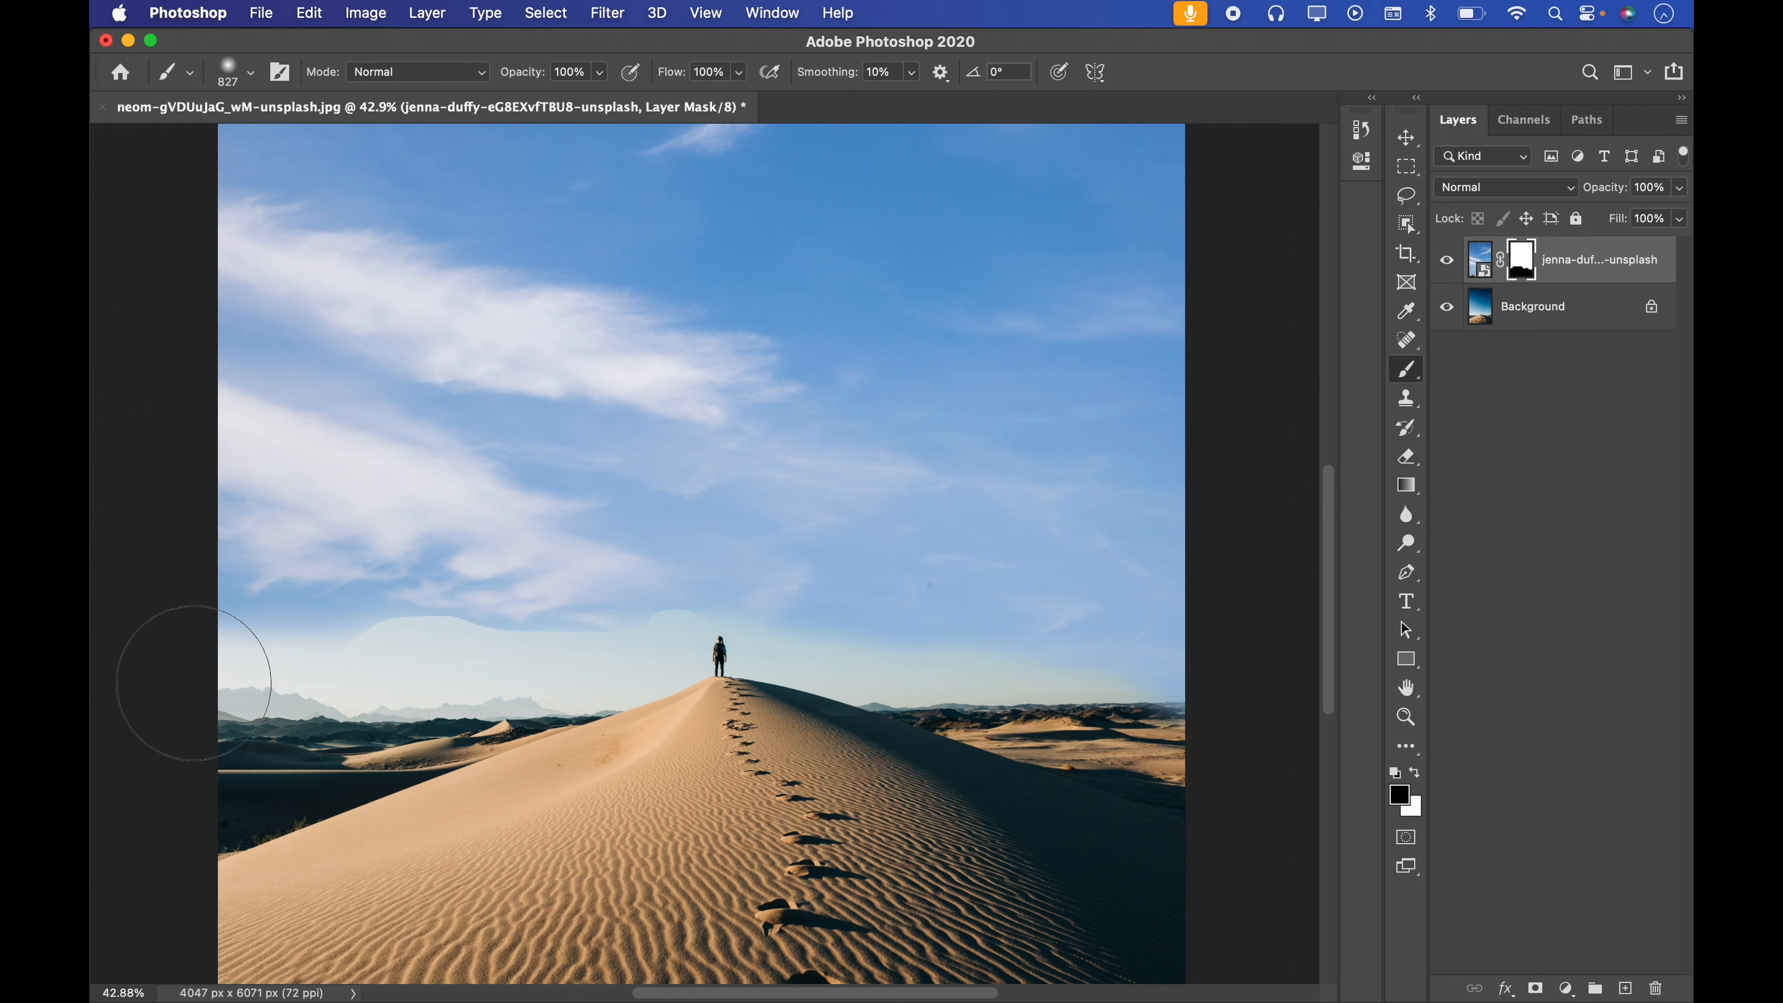
left_click_drag(708, 625, 947, 637)
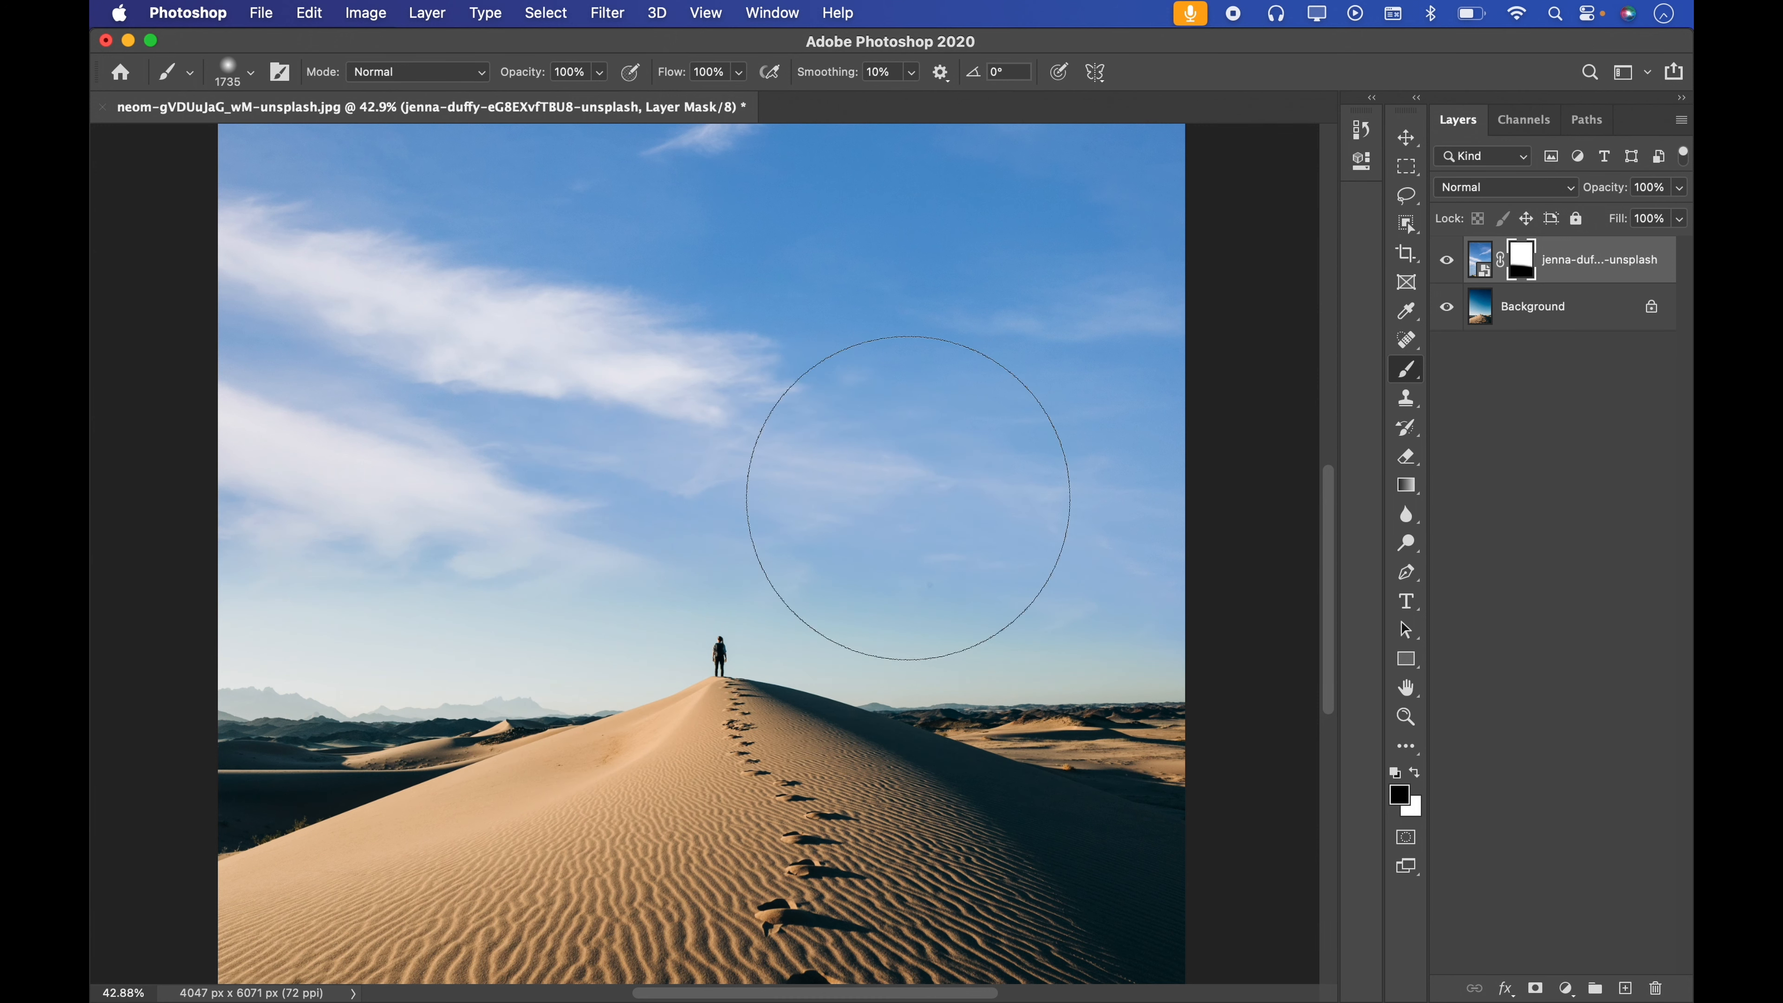
left_click(1406, 717)
left_click_drag(1237, 678, 683, 332)
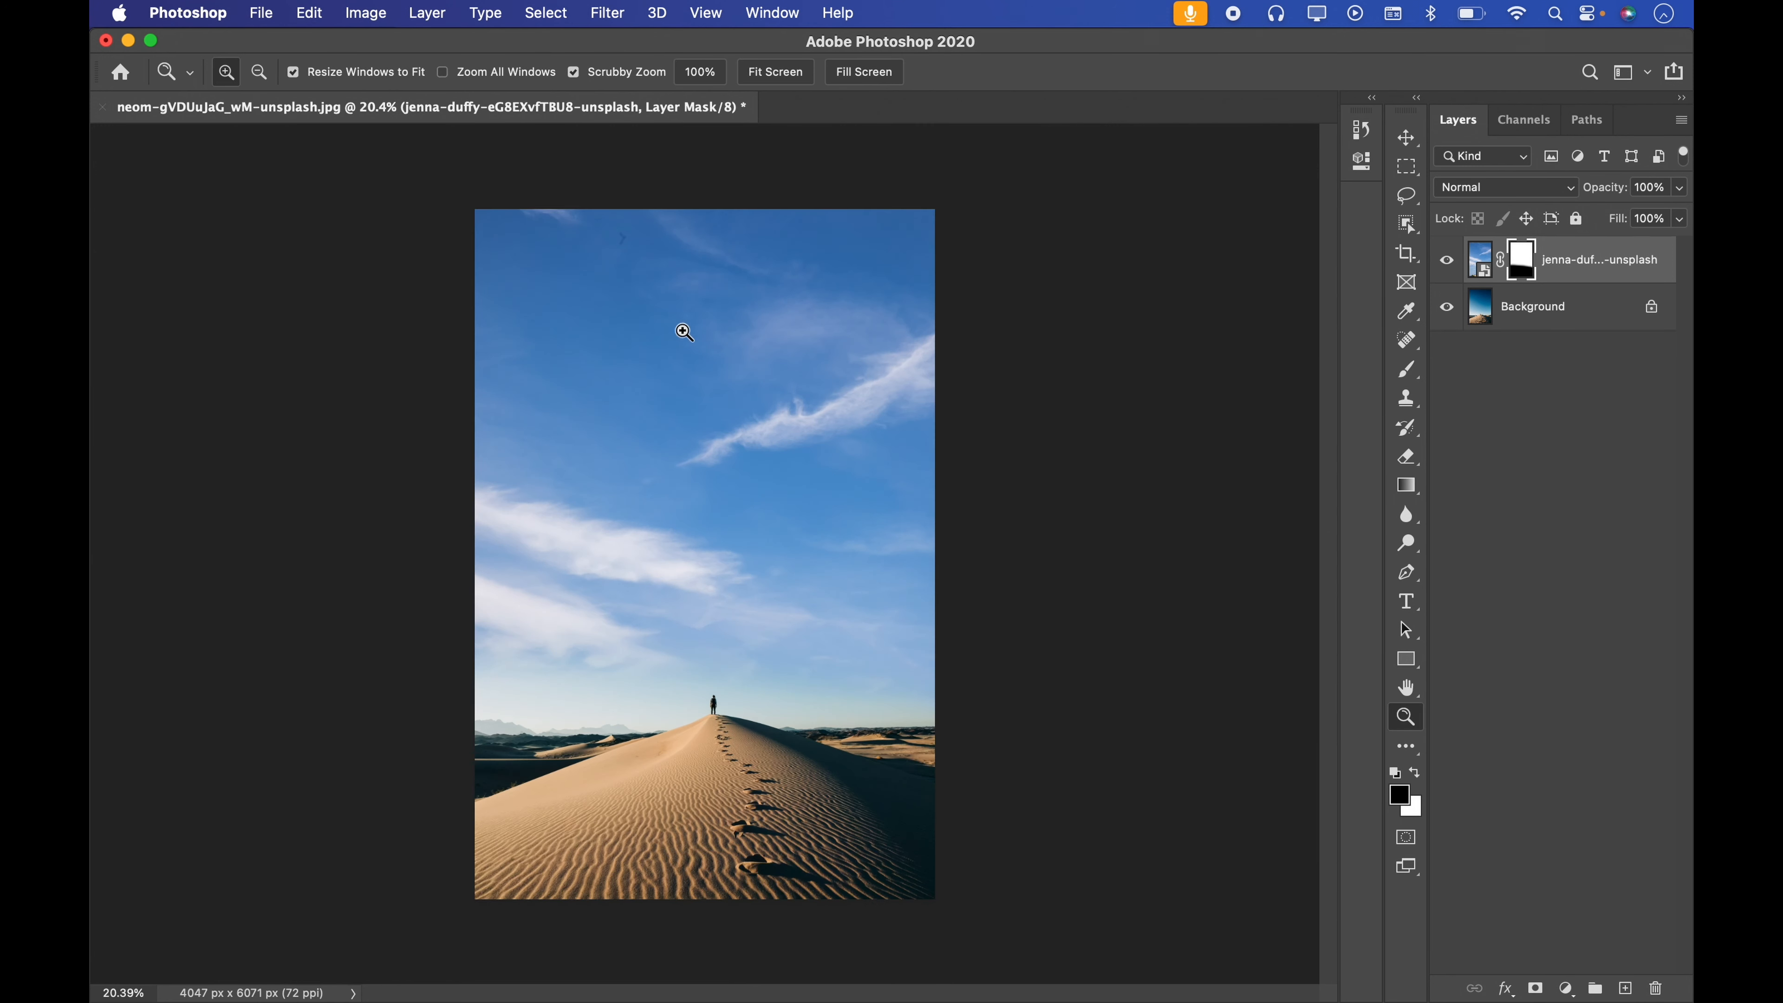
Lasso a freehand area in the upper sky and extend its right side using Add to Selection mode
key("l")
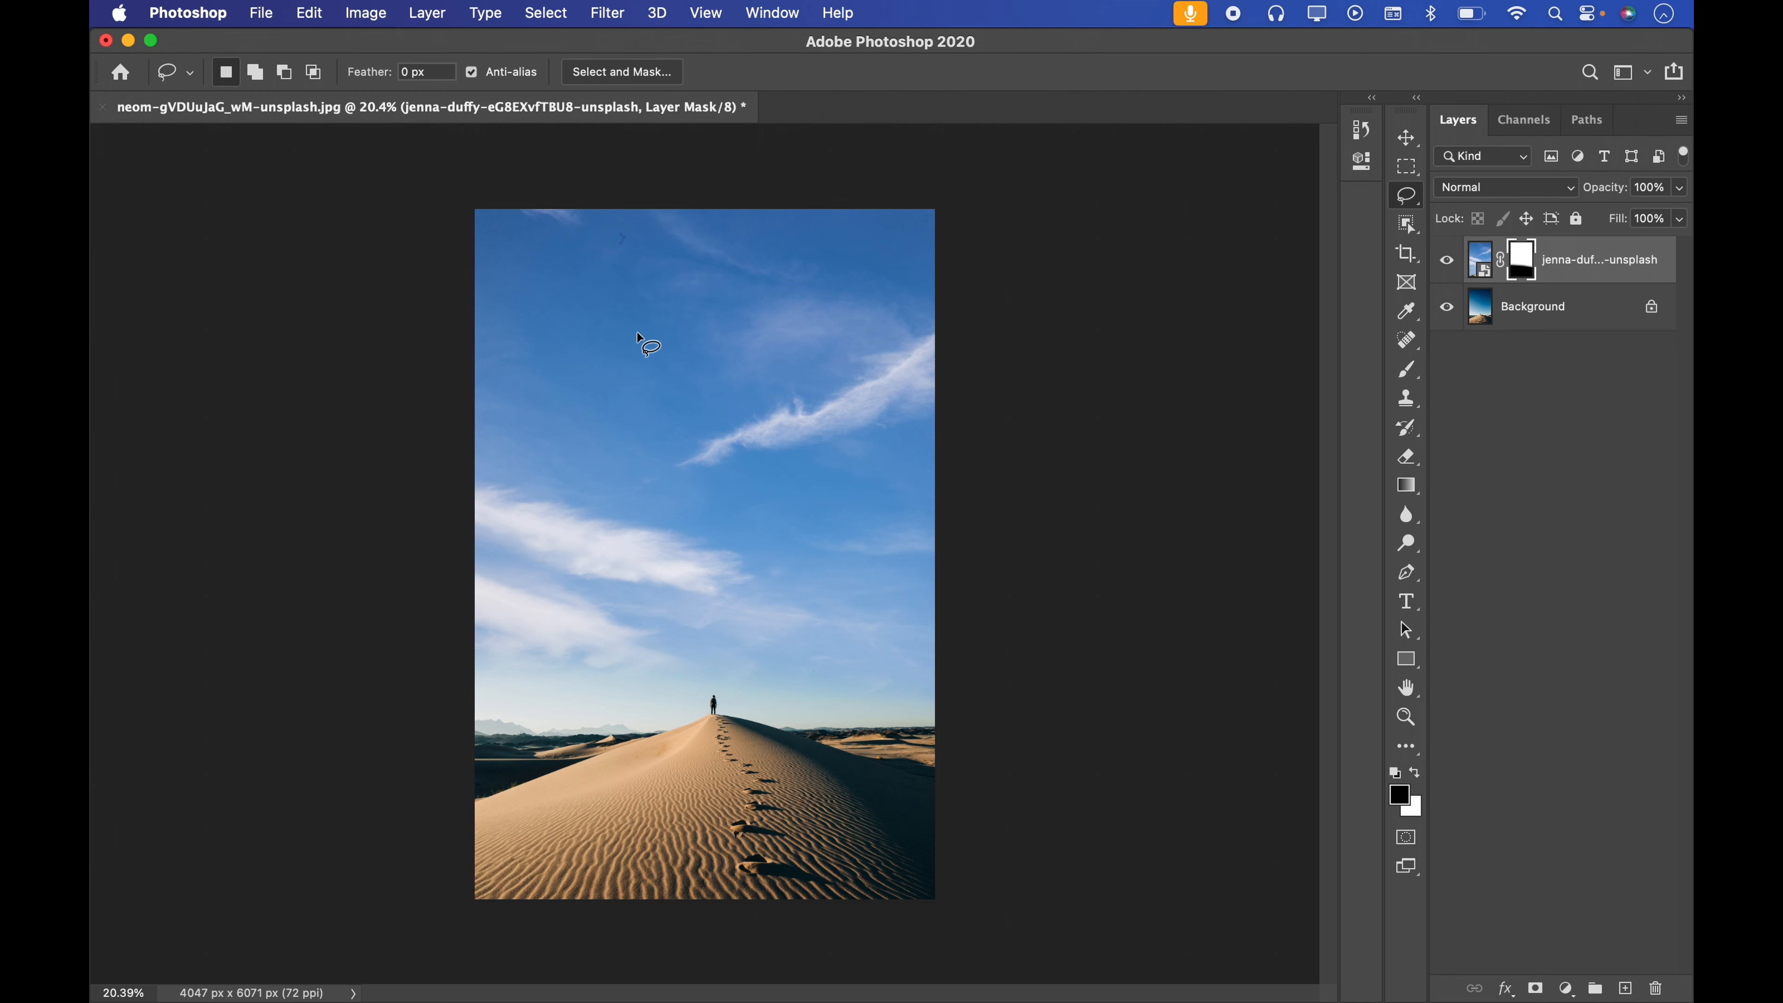
key("z")
left_click_drag(643, 332, 788, 324)
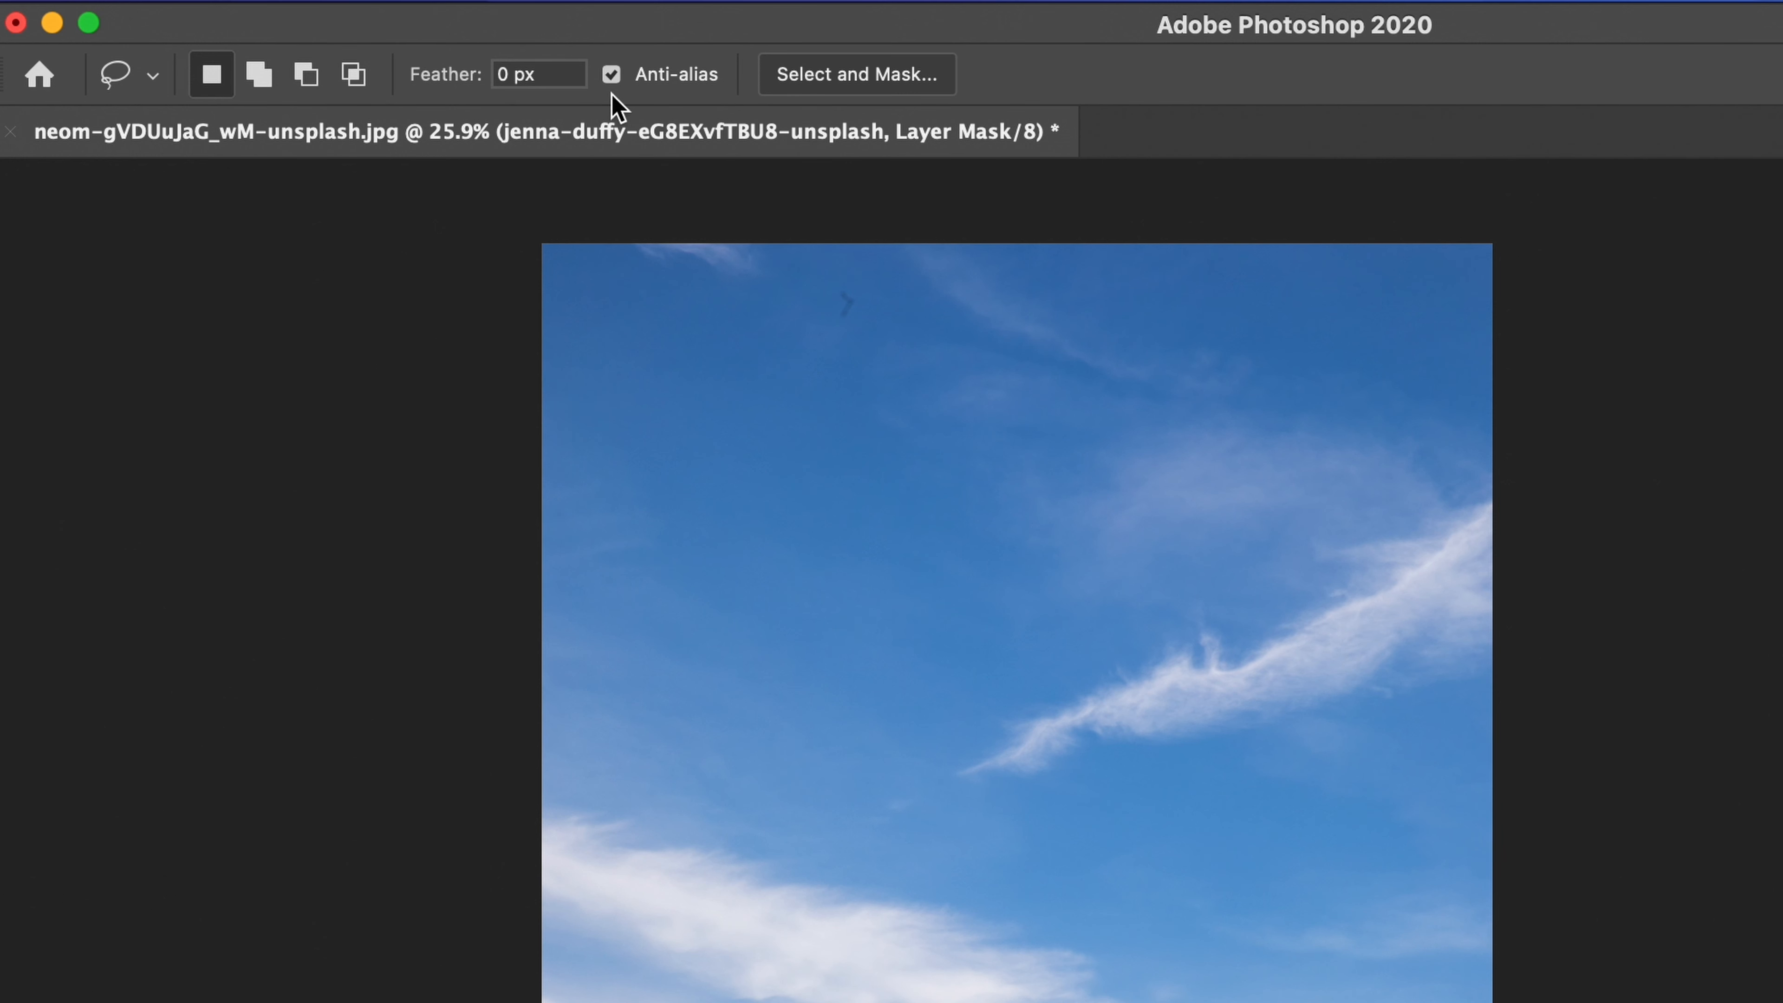
mouse_move(814, 411)
left_mouse_down()
mouse_move(801, 651)
mouse_move(846, 422)
left_mouse_up()
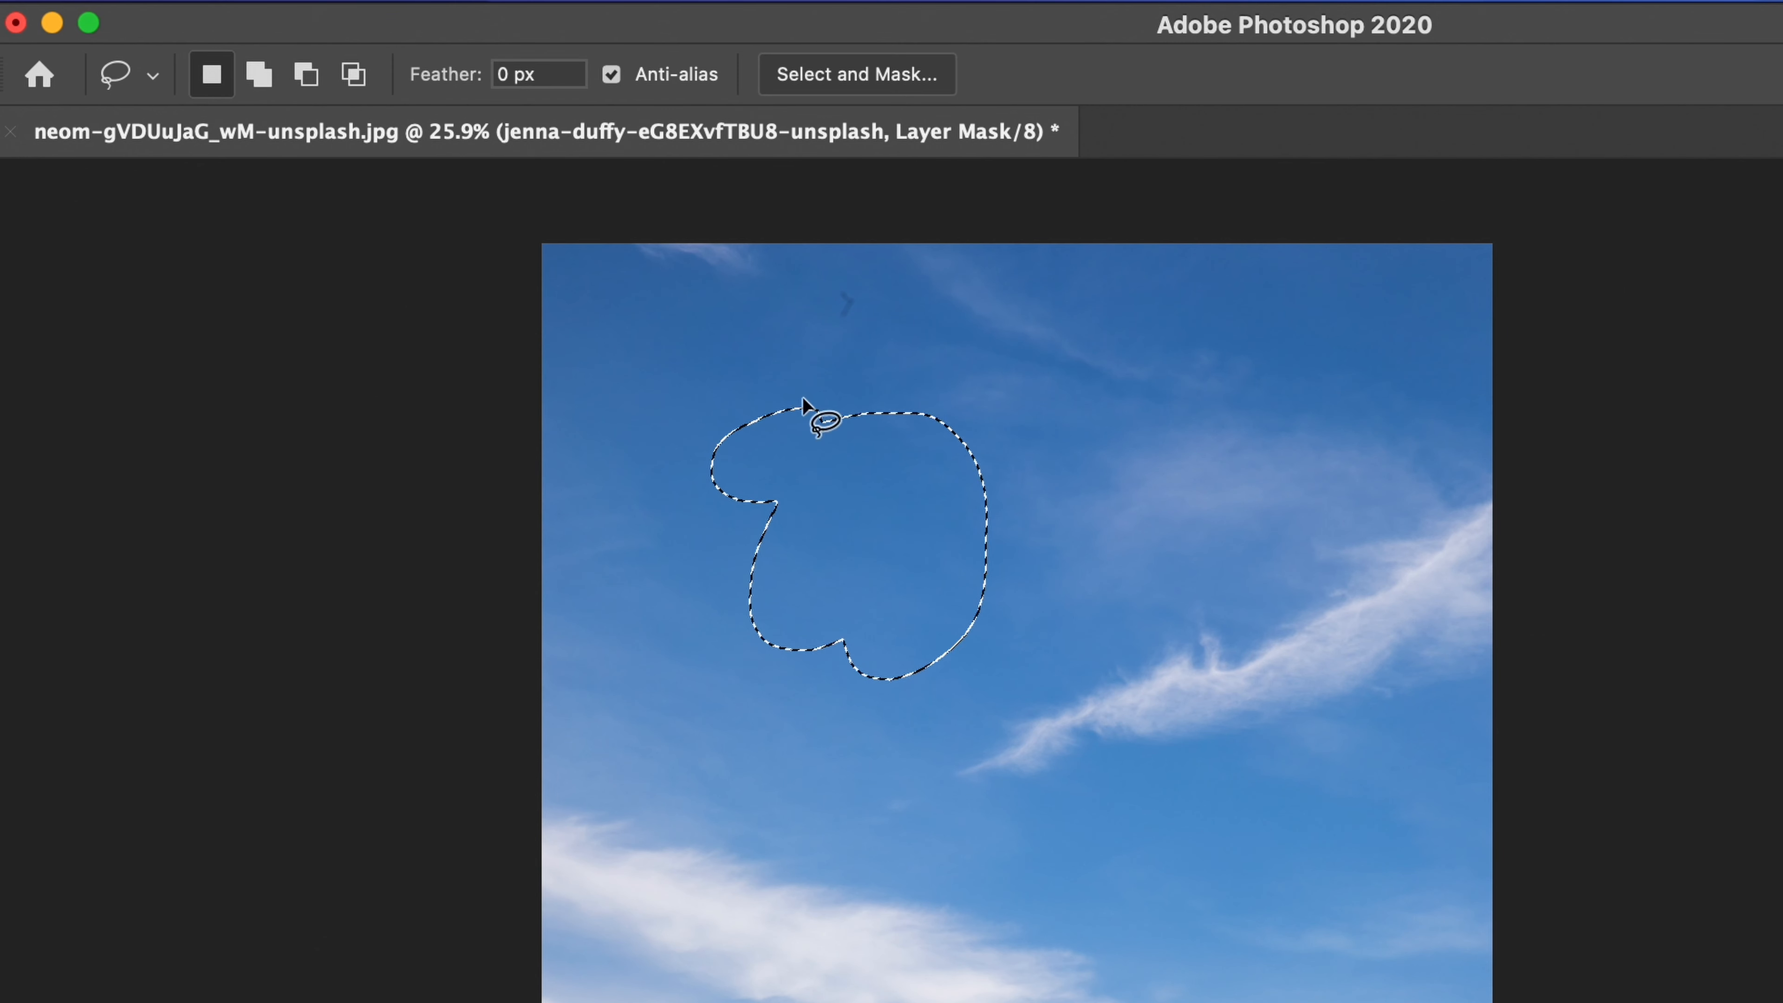
left_click(258, 74)
mouse_move(977, 379)
left_mouse_down()
mouse_move(998, 591)
mouse_move(1095, 443)
mouse_move(979, 358)
left_mouse_up()
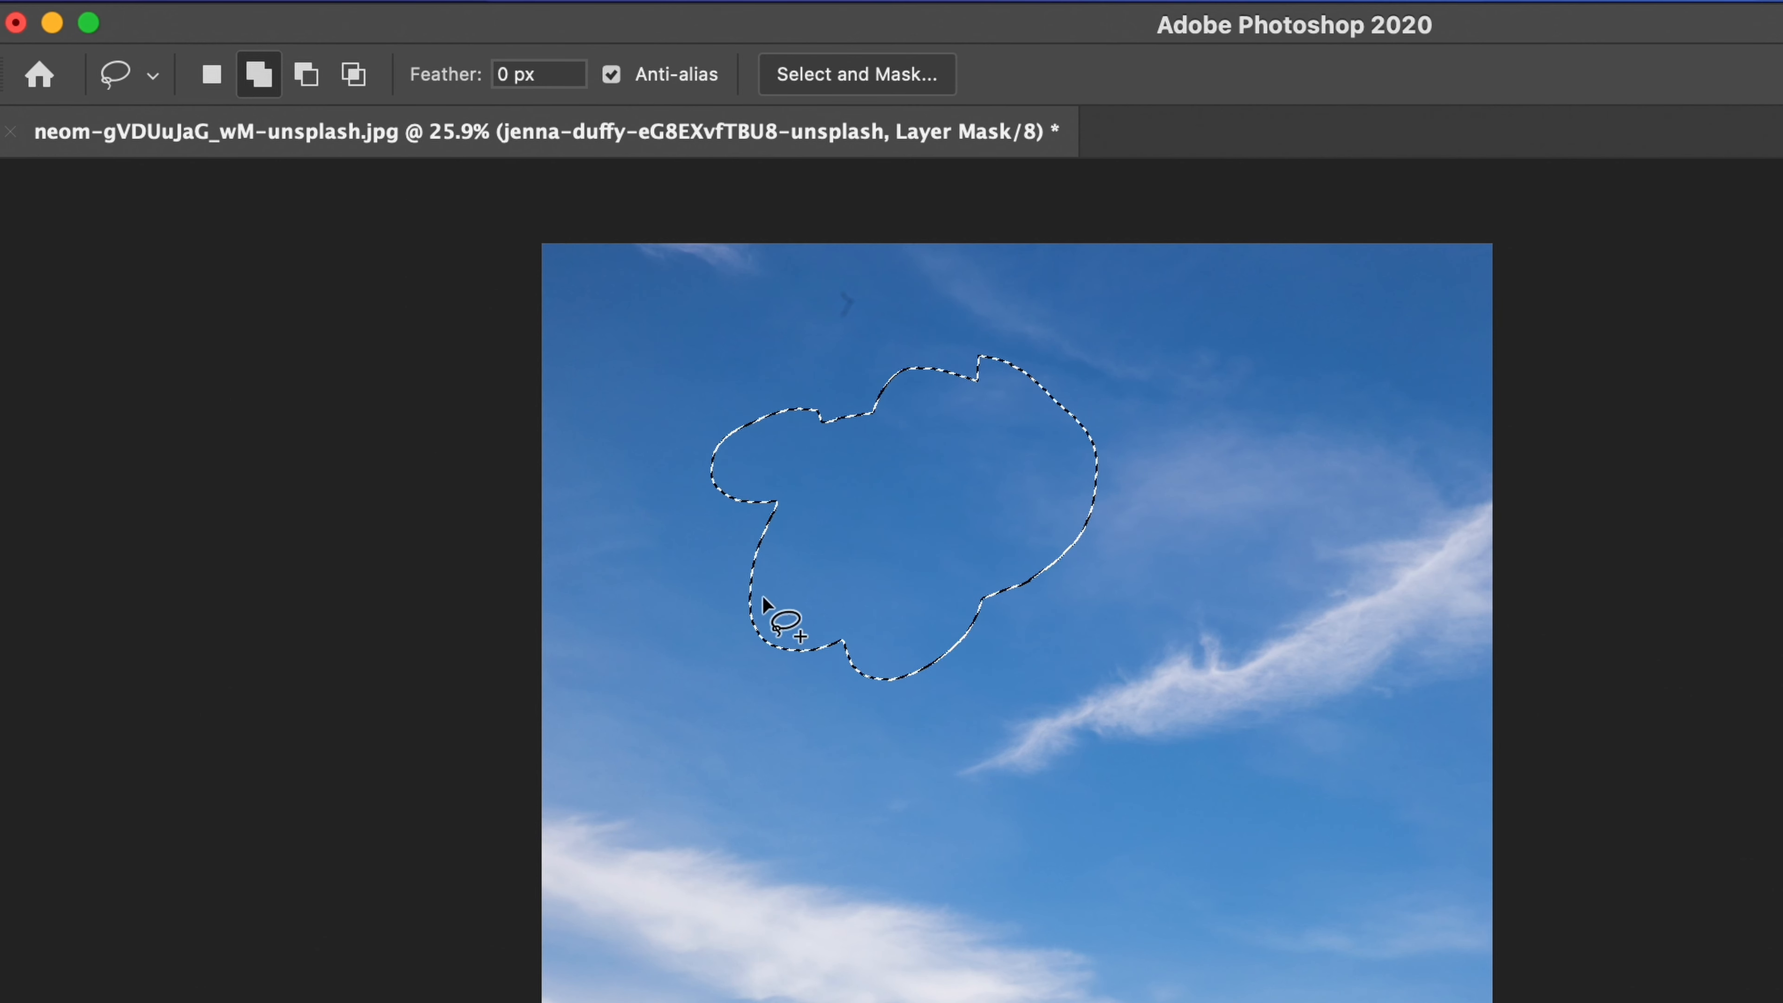
Subtract freehand pieces from the lower edge and the right side of the sky selection
left_click(305, 74)
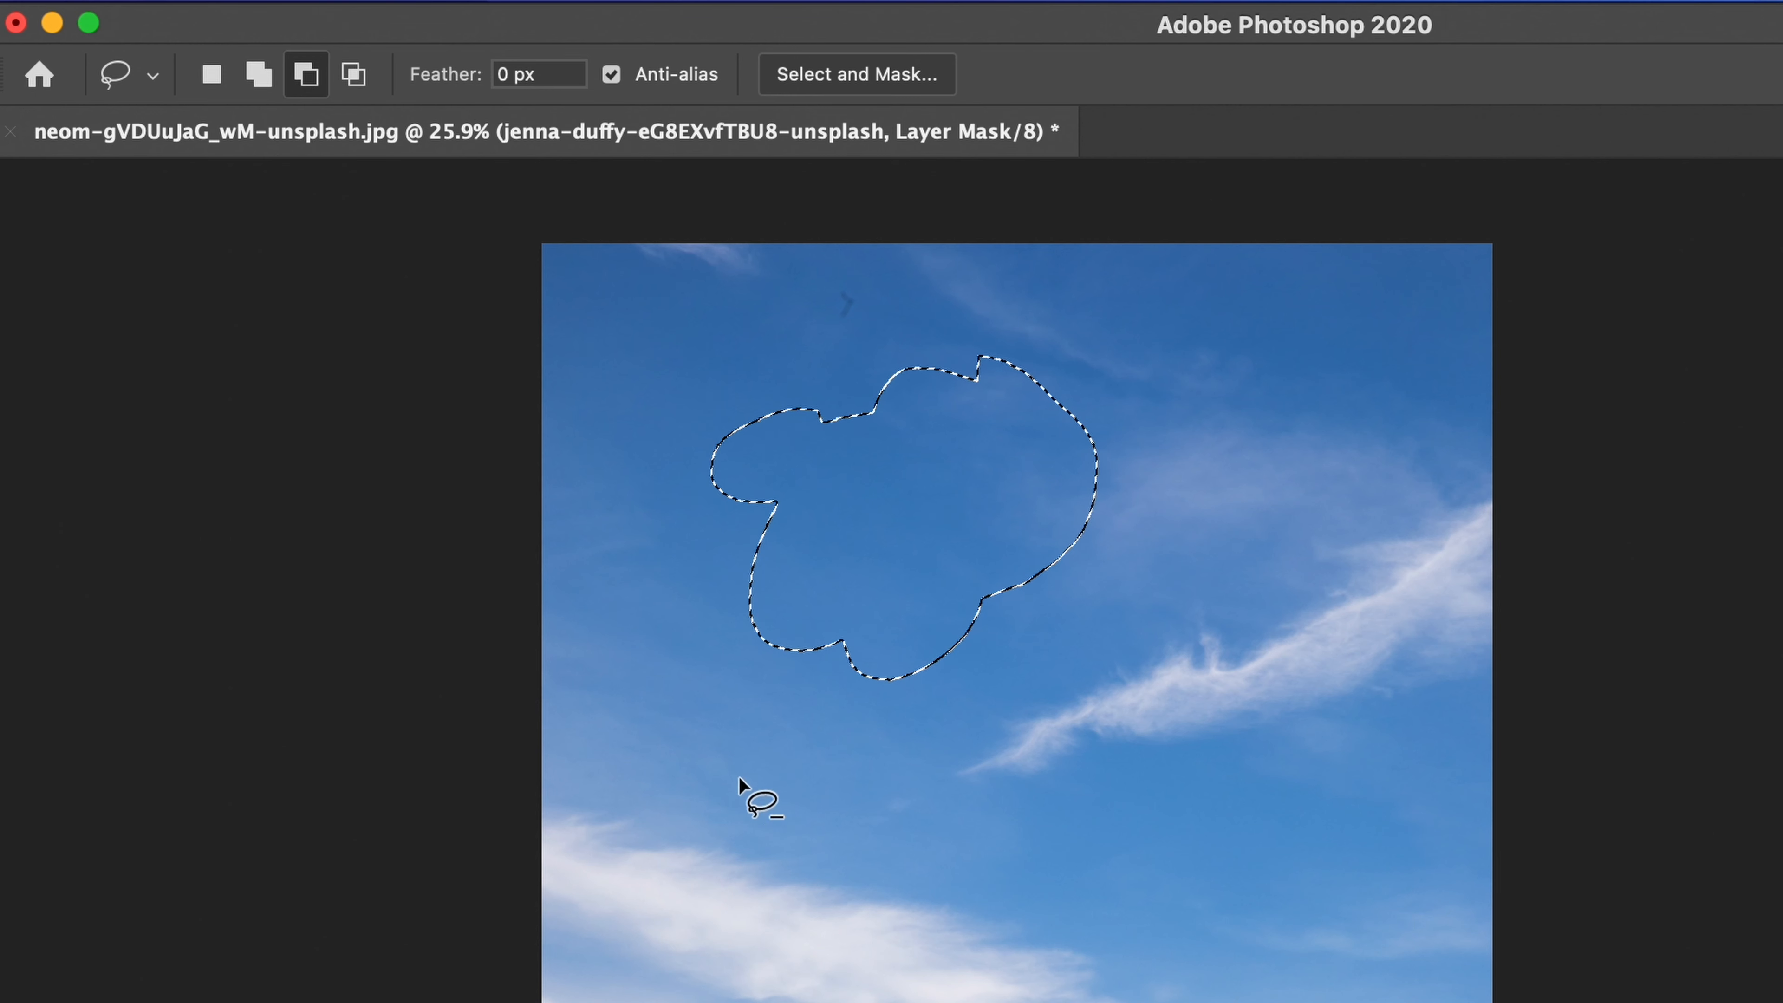
mouse_move(692, 753)
left_mouse_down()
mouse_move(815, 650)
mouse_move(1006, 629)
mouse_move(790, 782)
left_mouse_up()
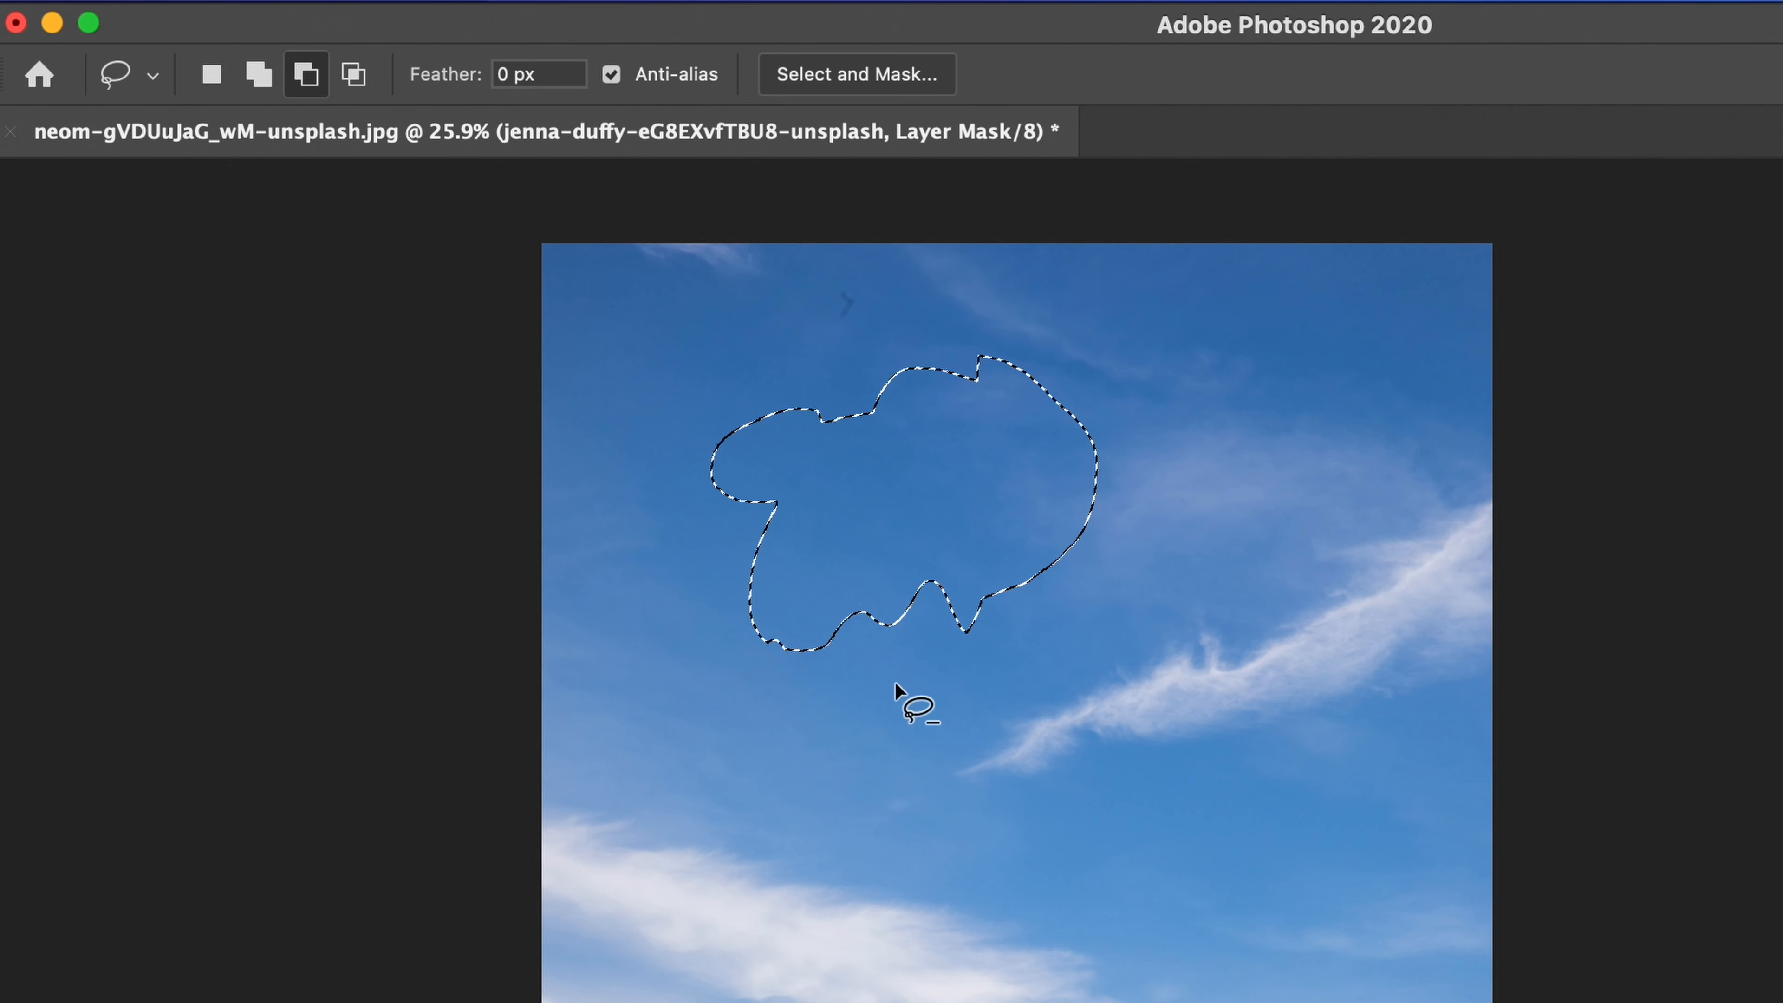
mouse_move(1211, 369)
left_mouse_down()
mouse_move(1046, 432)
mouse_move(1074, 604)
left_mouse_up()
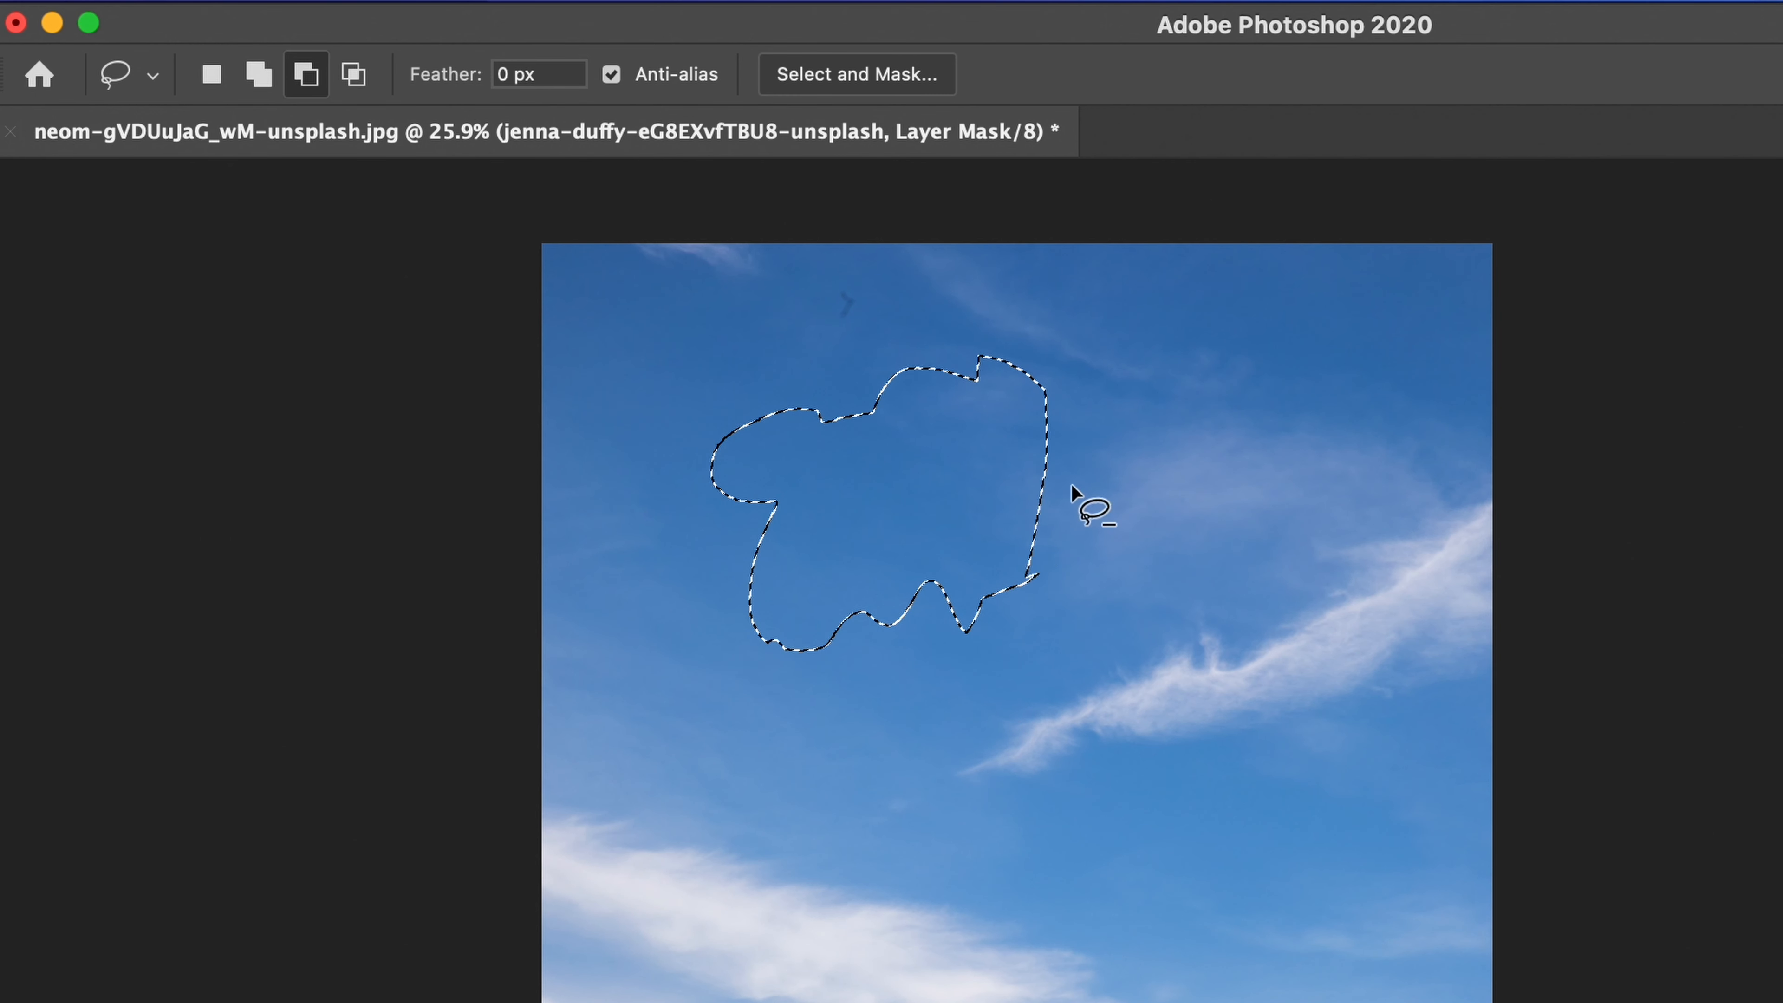
Intersect the sky selection with a lassoed area over its right part, then deselect it in New Selection mode
left_click(355, 74)
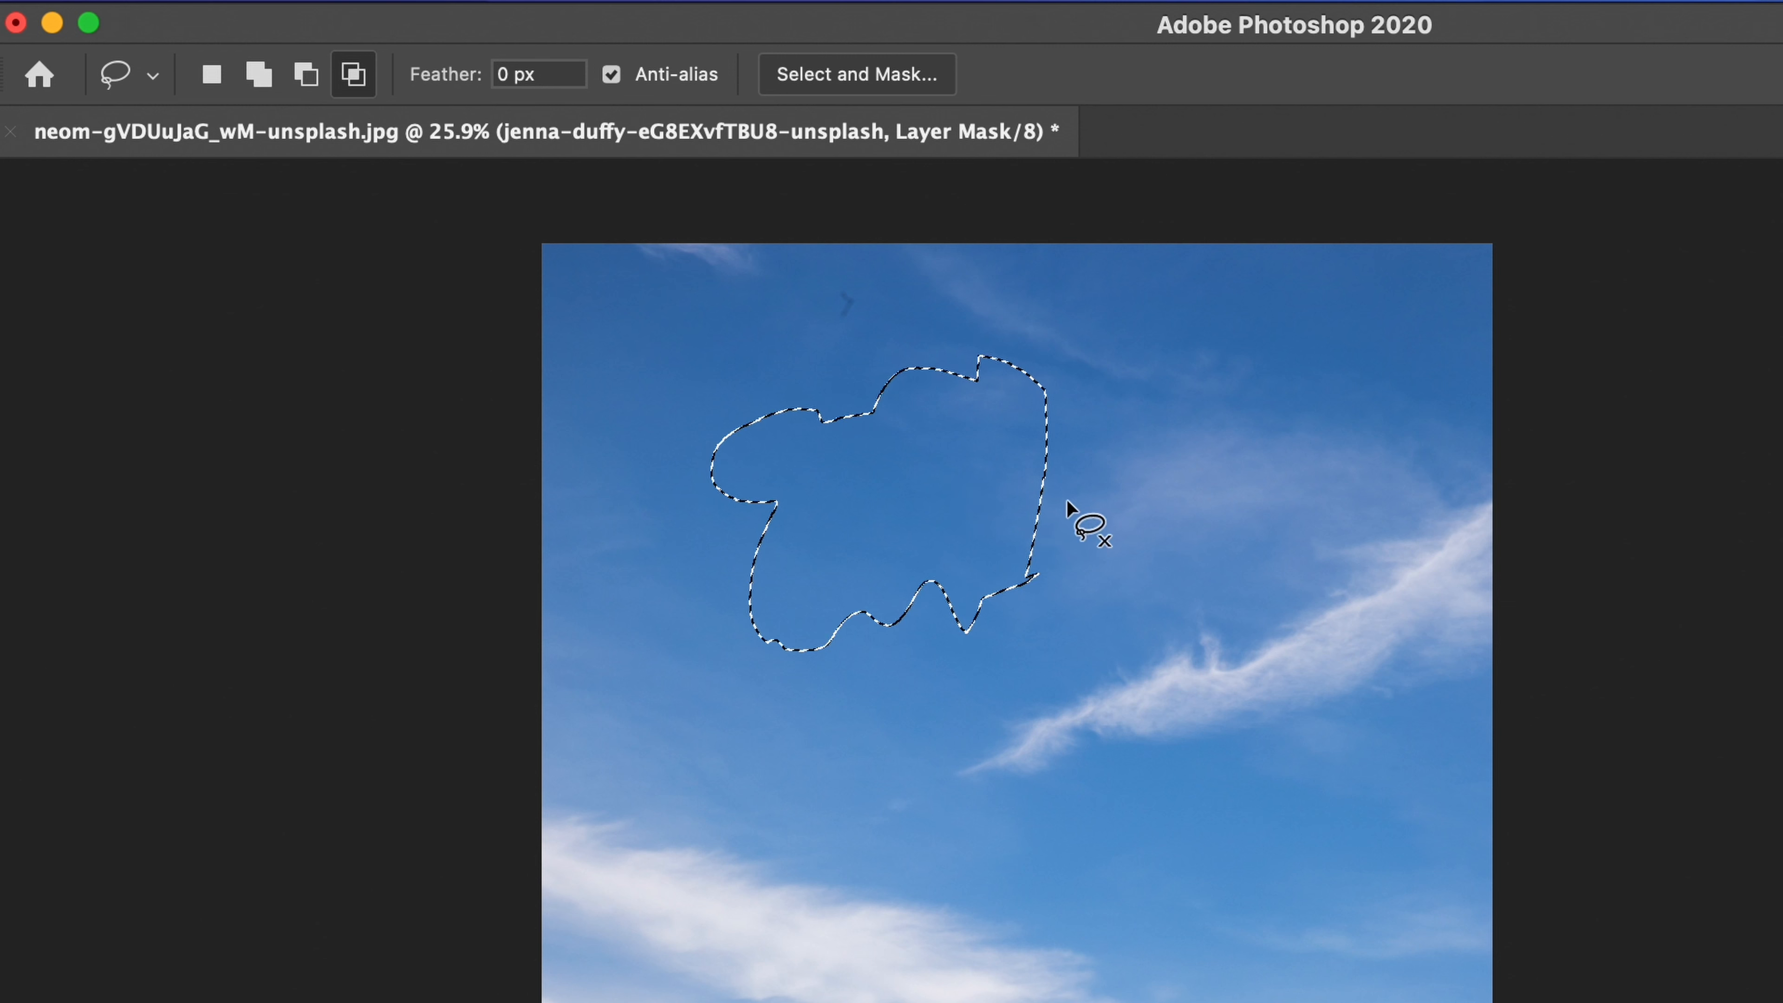
mouse_move(1277, 330)
left_mouse_down()
mouse_move(1143, 356)
mouse_move(994, 310)
mouse_move(868, 364)
mouse_move(921, 571)
mouse_move(1080, 638)
mouse_move(1254, 540)
mouse_move(1275, 338)
left_mouse_up()
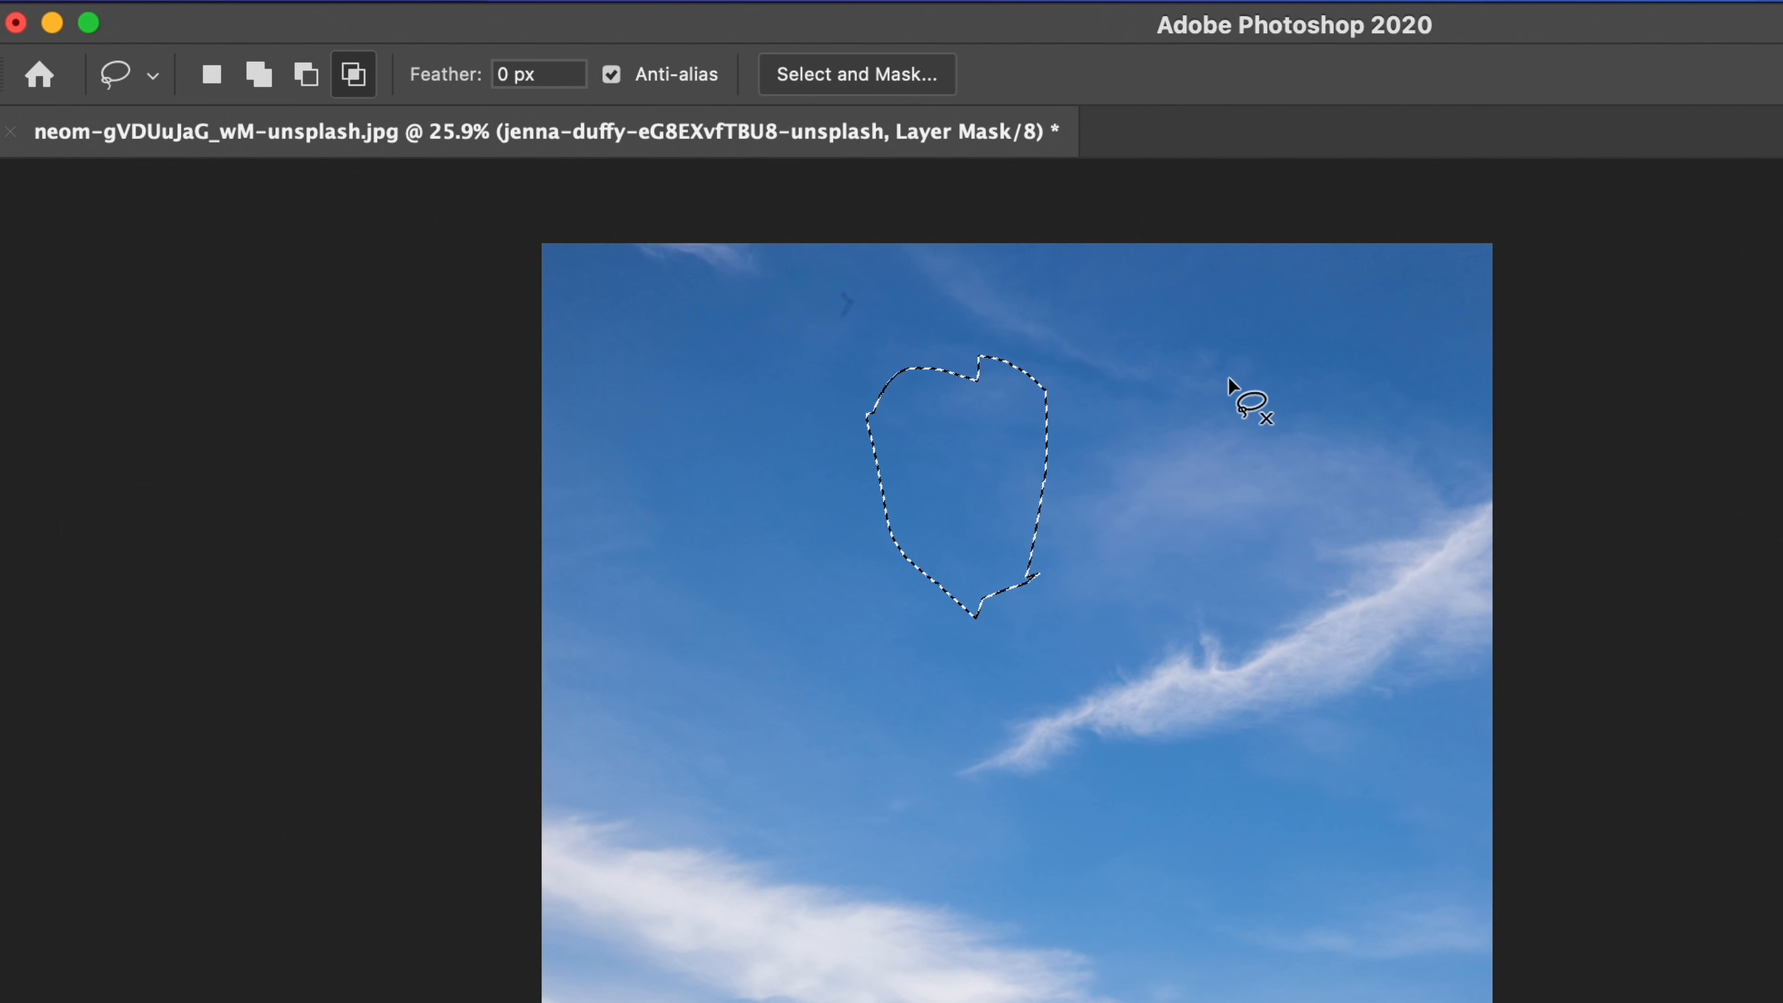
left_click(213, 74)
left_click(1238, 381)
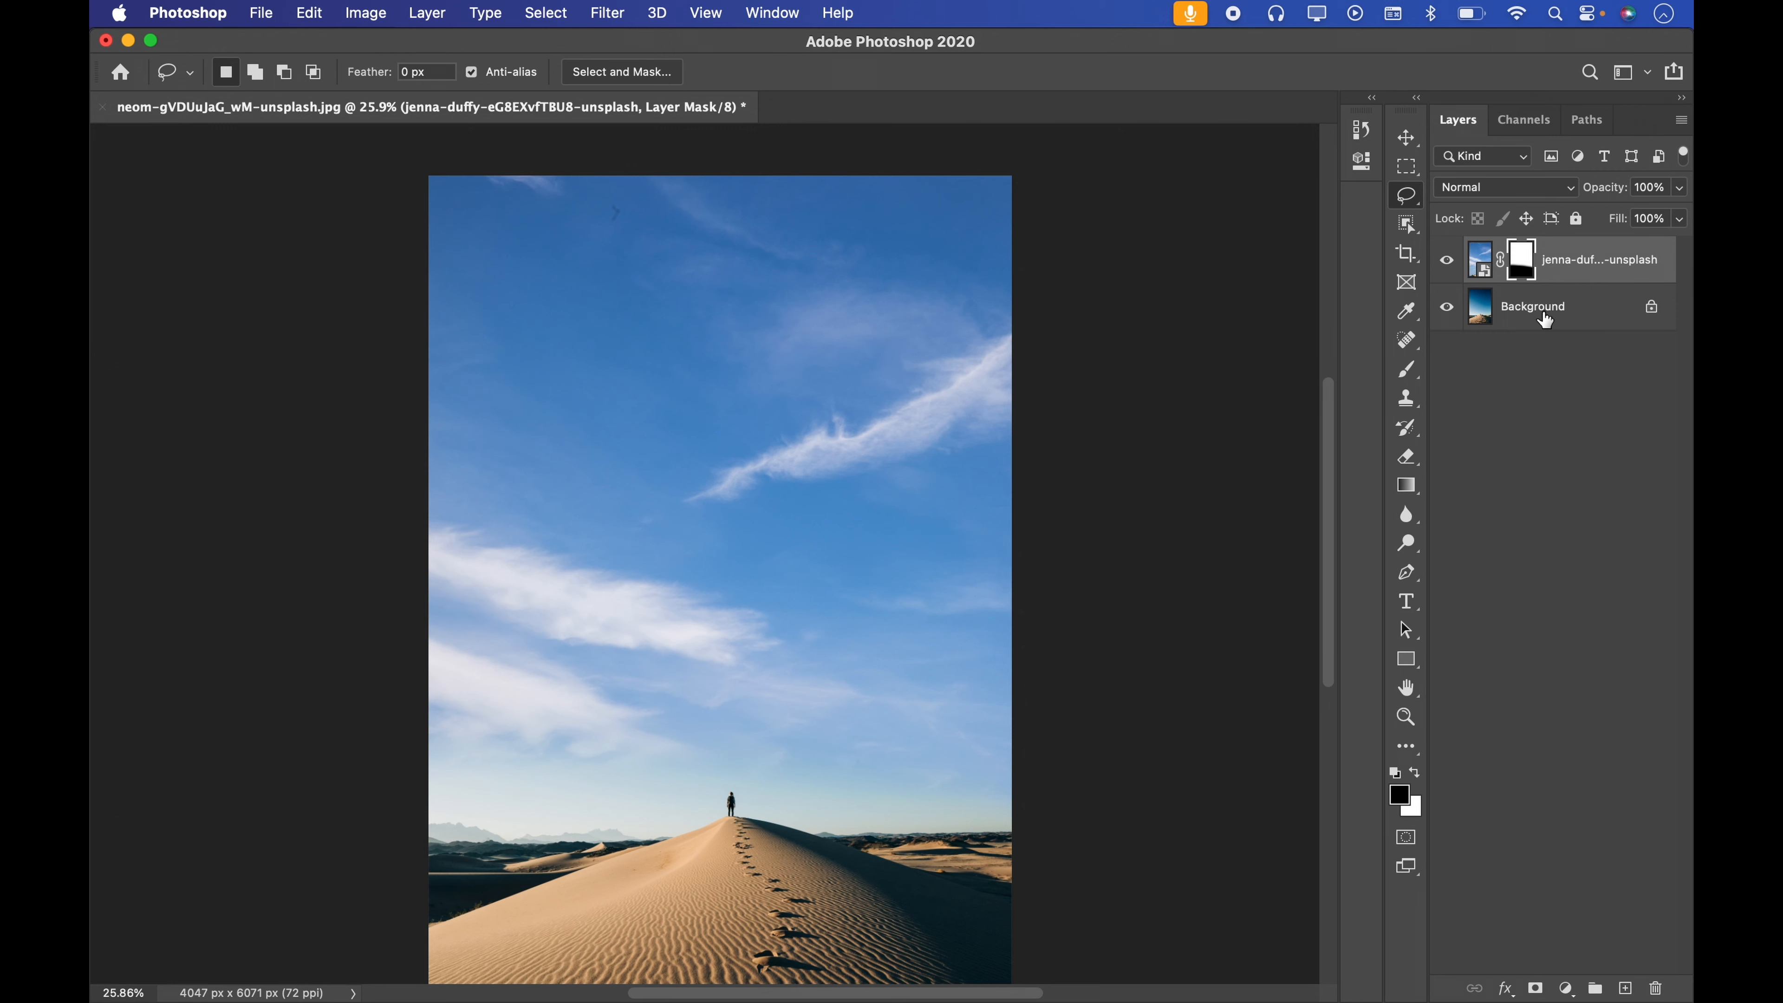
Hide the masked cloudy sky layer and duplicate the Background layer twice
left_click(1546, 320)
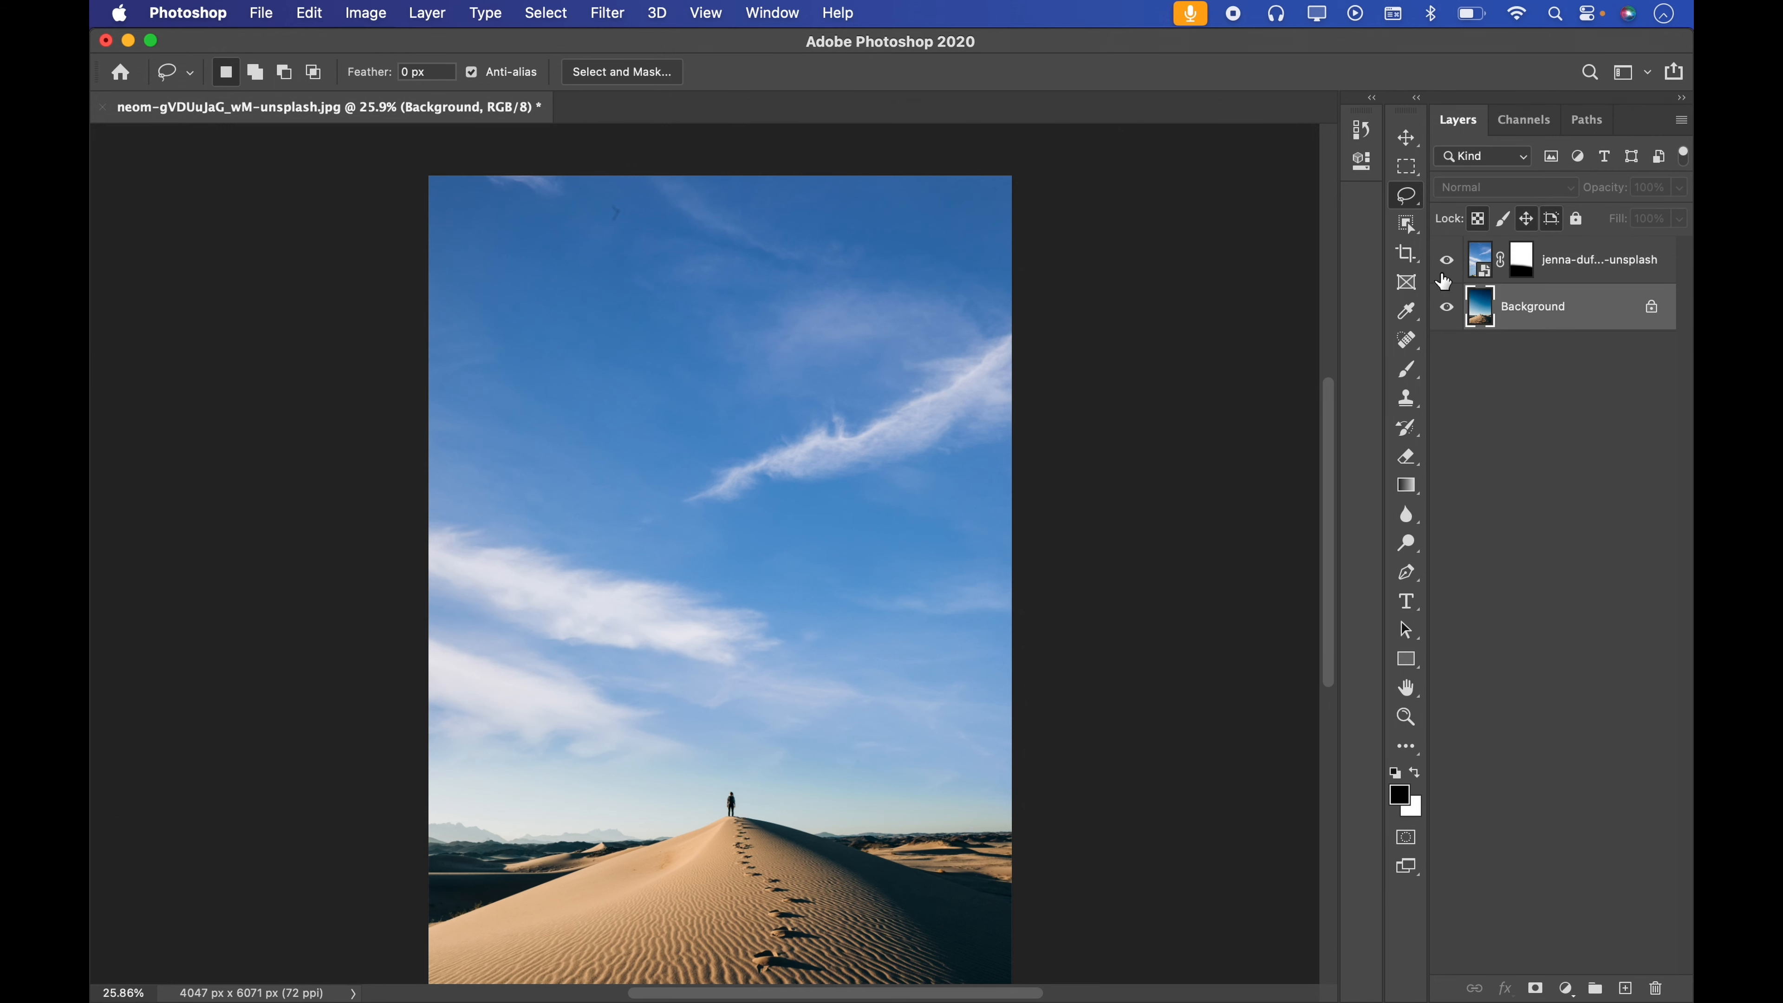
left_click(1447, 260)
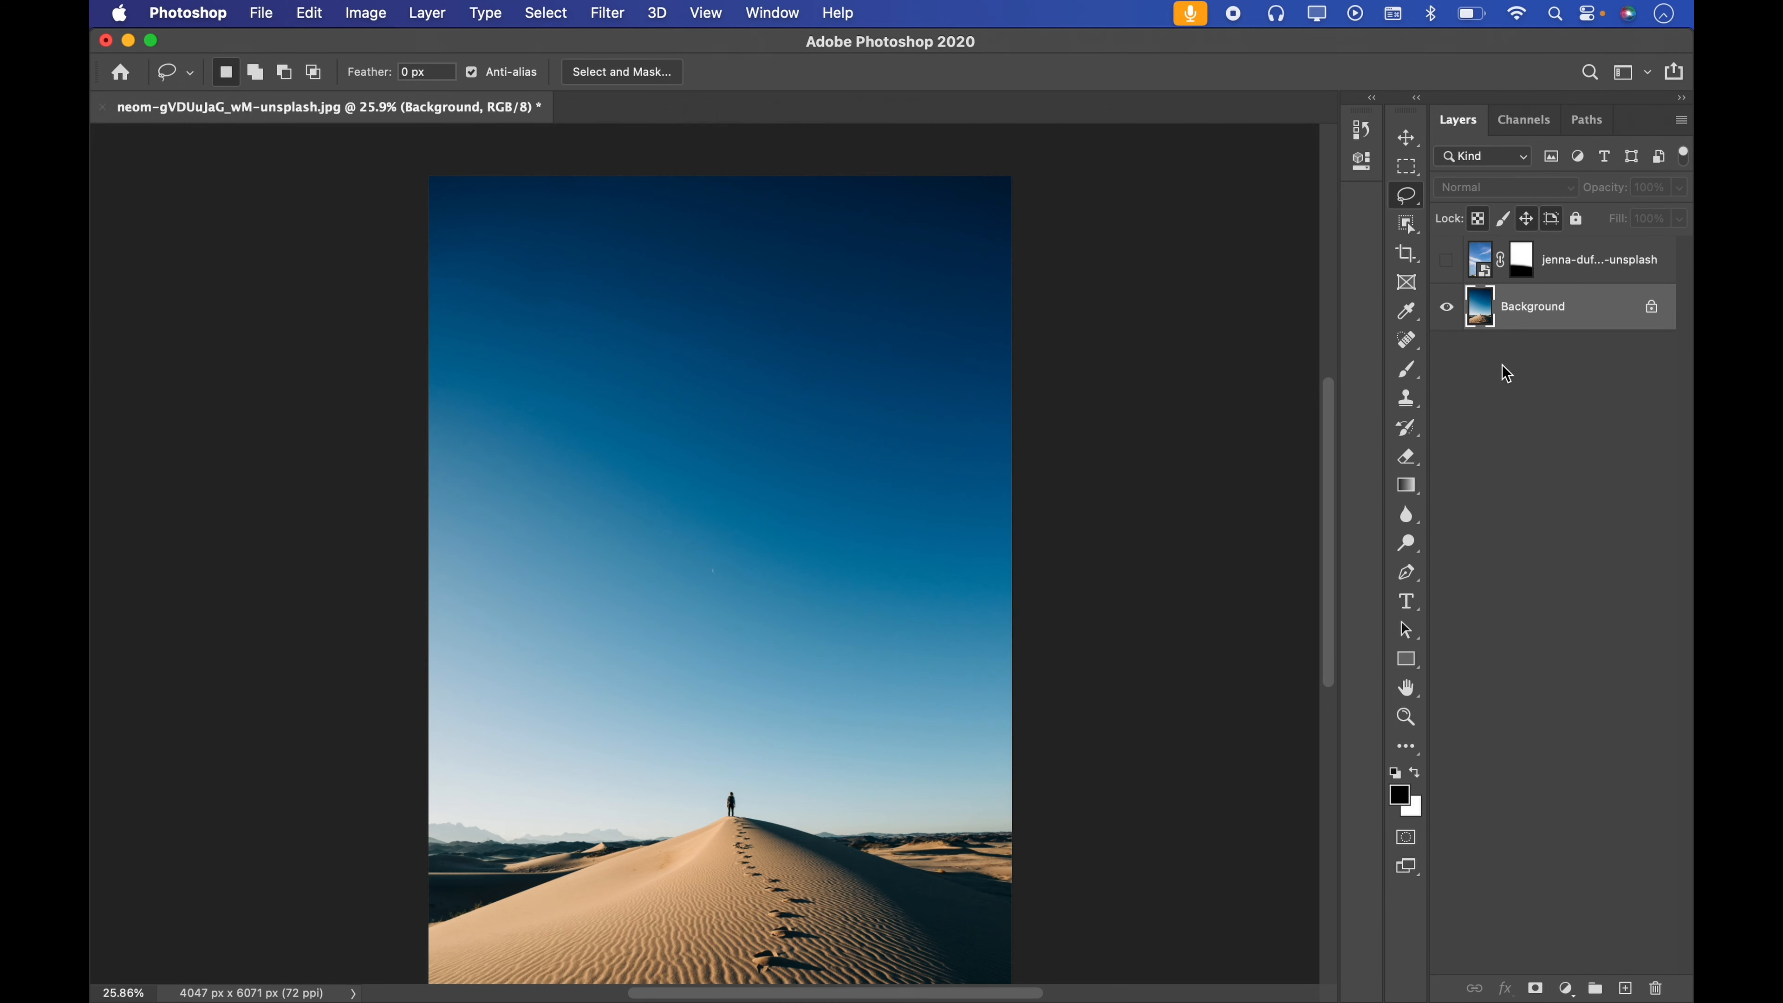
key("super+j")
key("super+j")
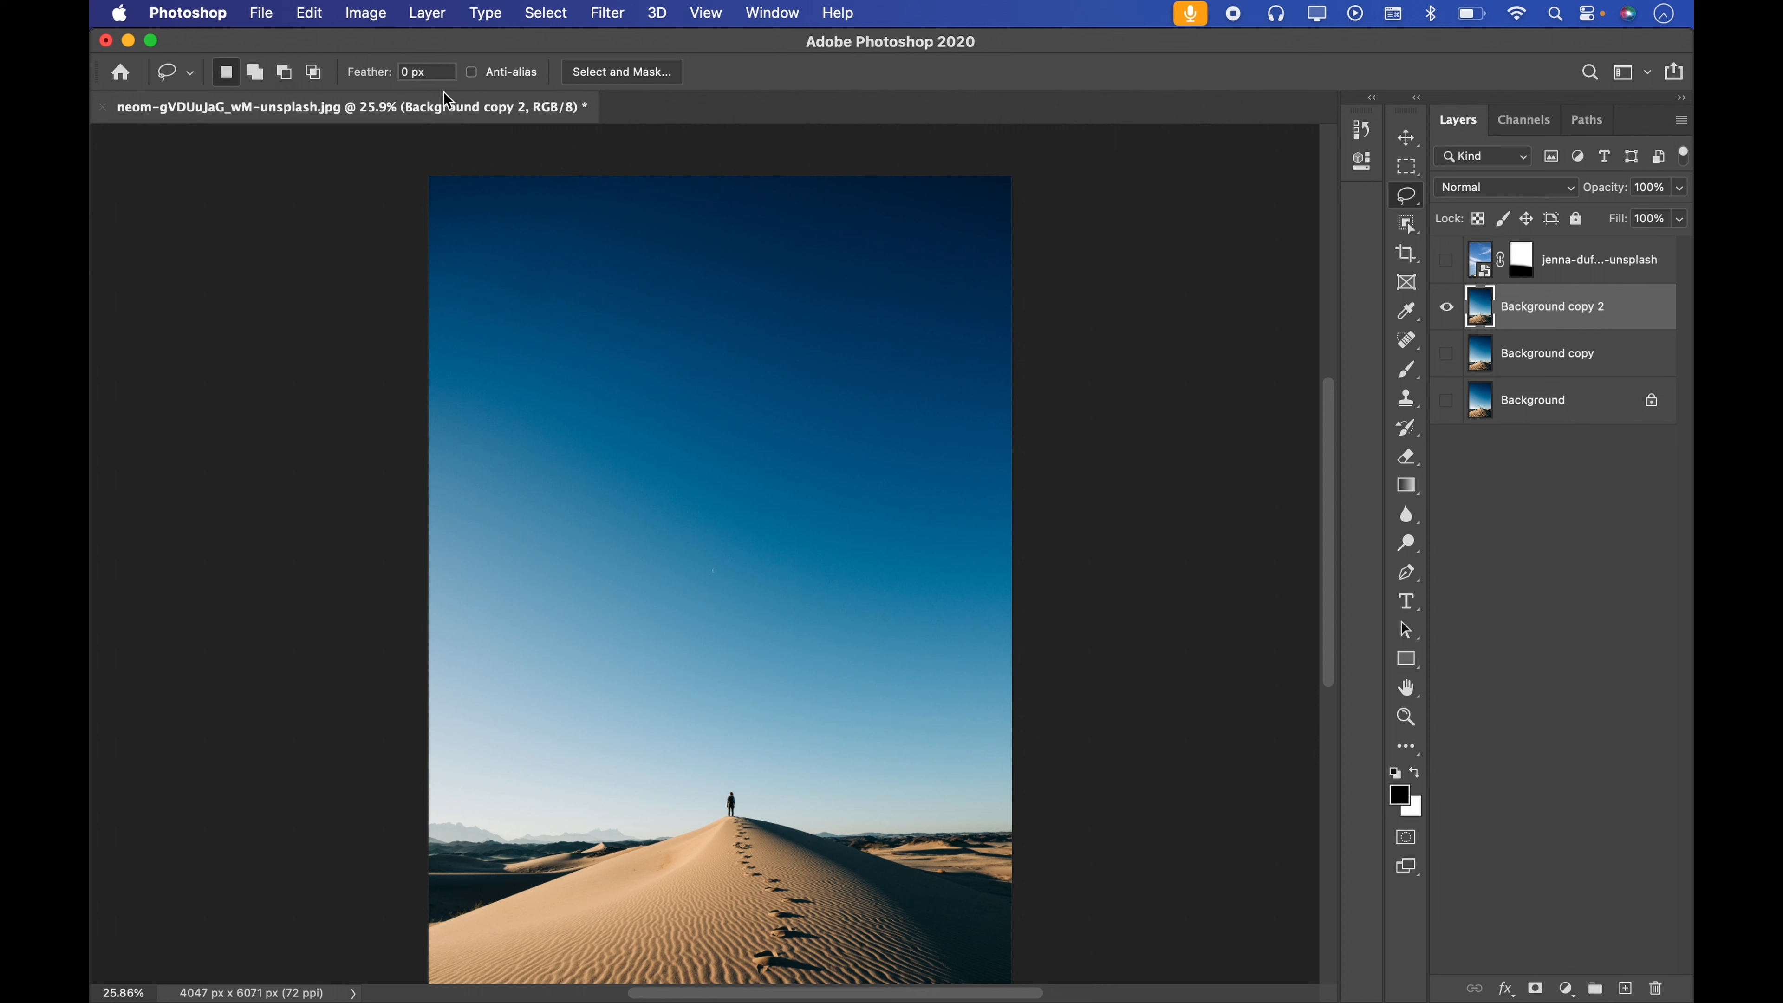
Lasso a cloud-shaped area in the upper sky with Anti-alias off and turn it into a mask on Background copy 2
mouse_move(680, 293)
left_mouse_down()
mouse_move(544, 444)
mouse_move(707, 489)
mouse_move(859, 399)
mouse_move(741, 270)
mouse_move(692, 290)
left_mouse_up()
left_click(1535, 989)
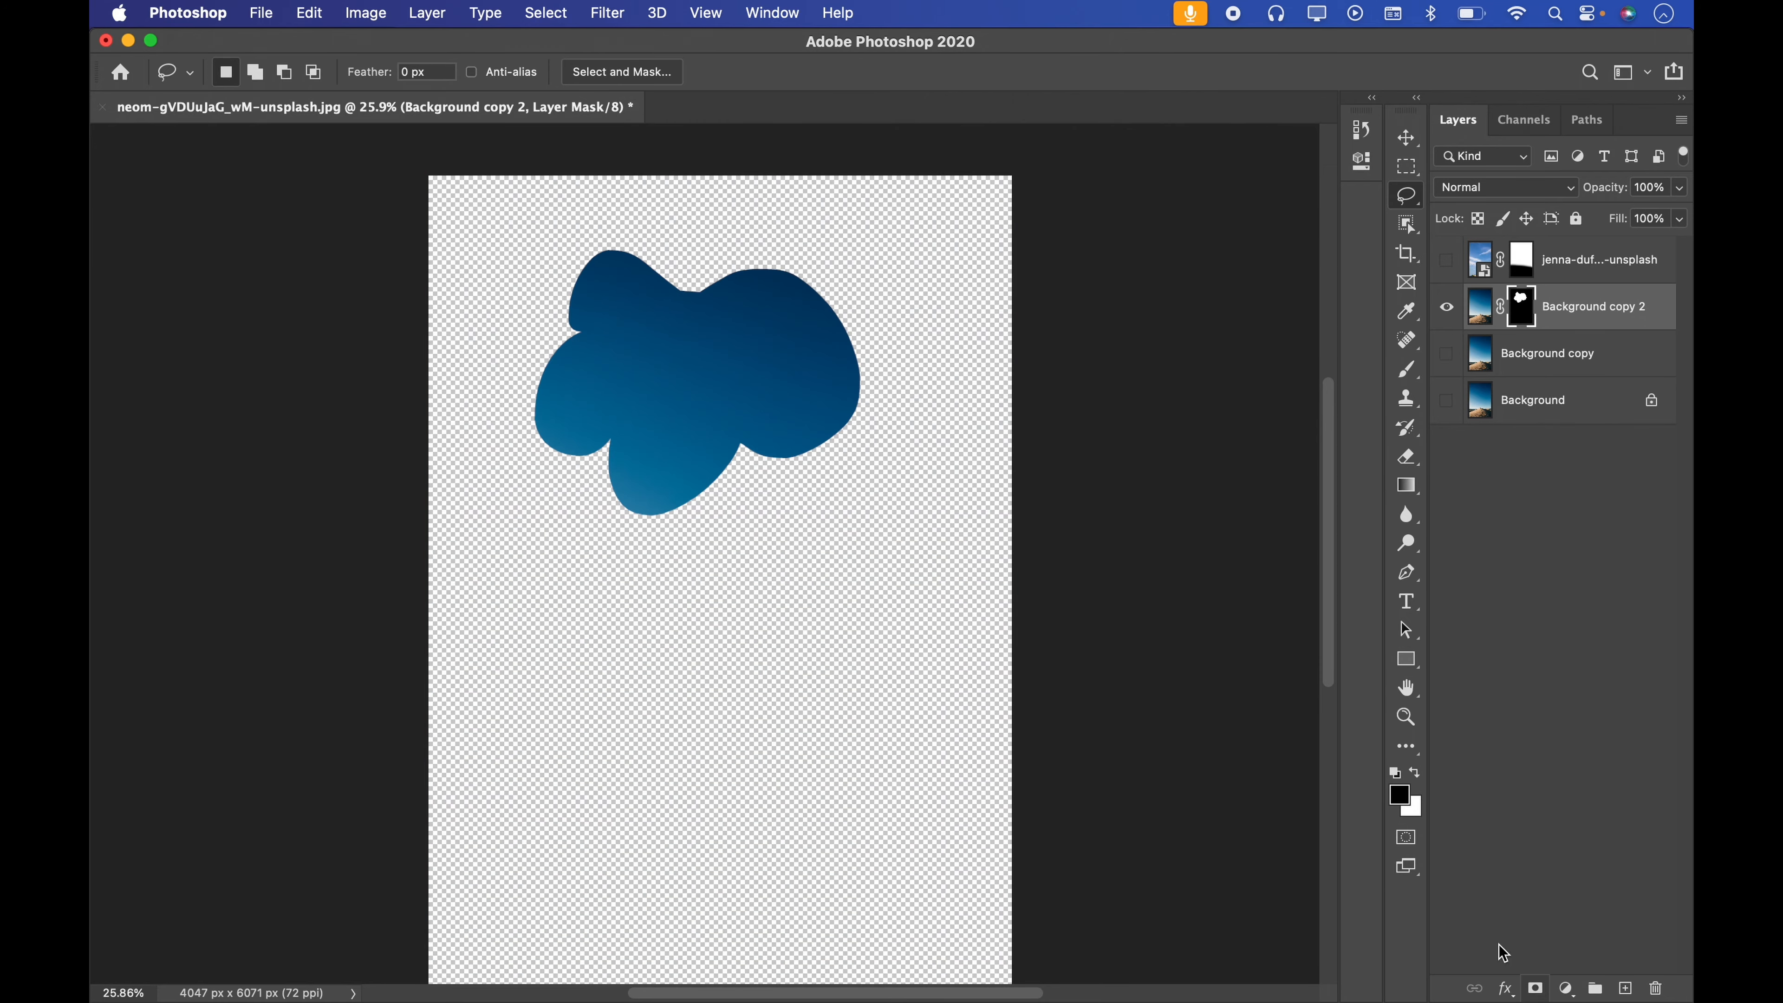
Examine the lower edge of the masked shape on Background copy 2 up close, down to individual pixels
key("z")
left_click_drag(741, 470, 767, 441)
mouse_move(847, 403)
left_mouse_down()
mouse_move(928, 387)
mouse_move(736, 438)
left_mouse_up()
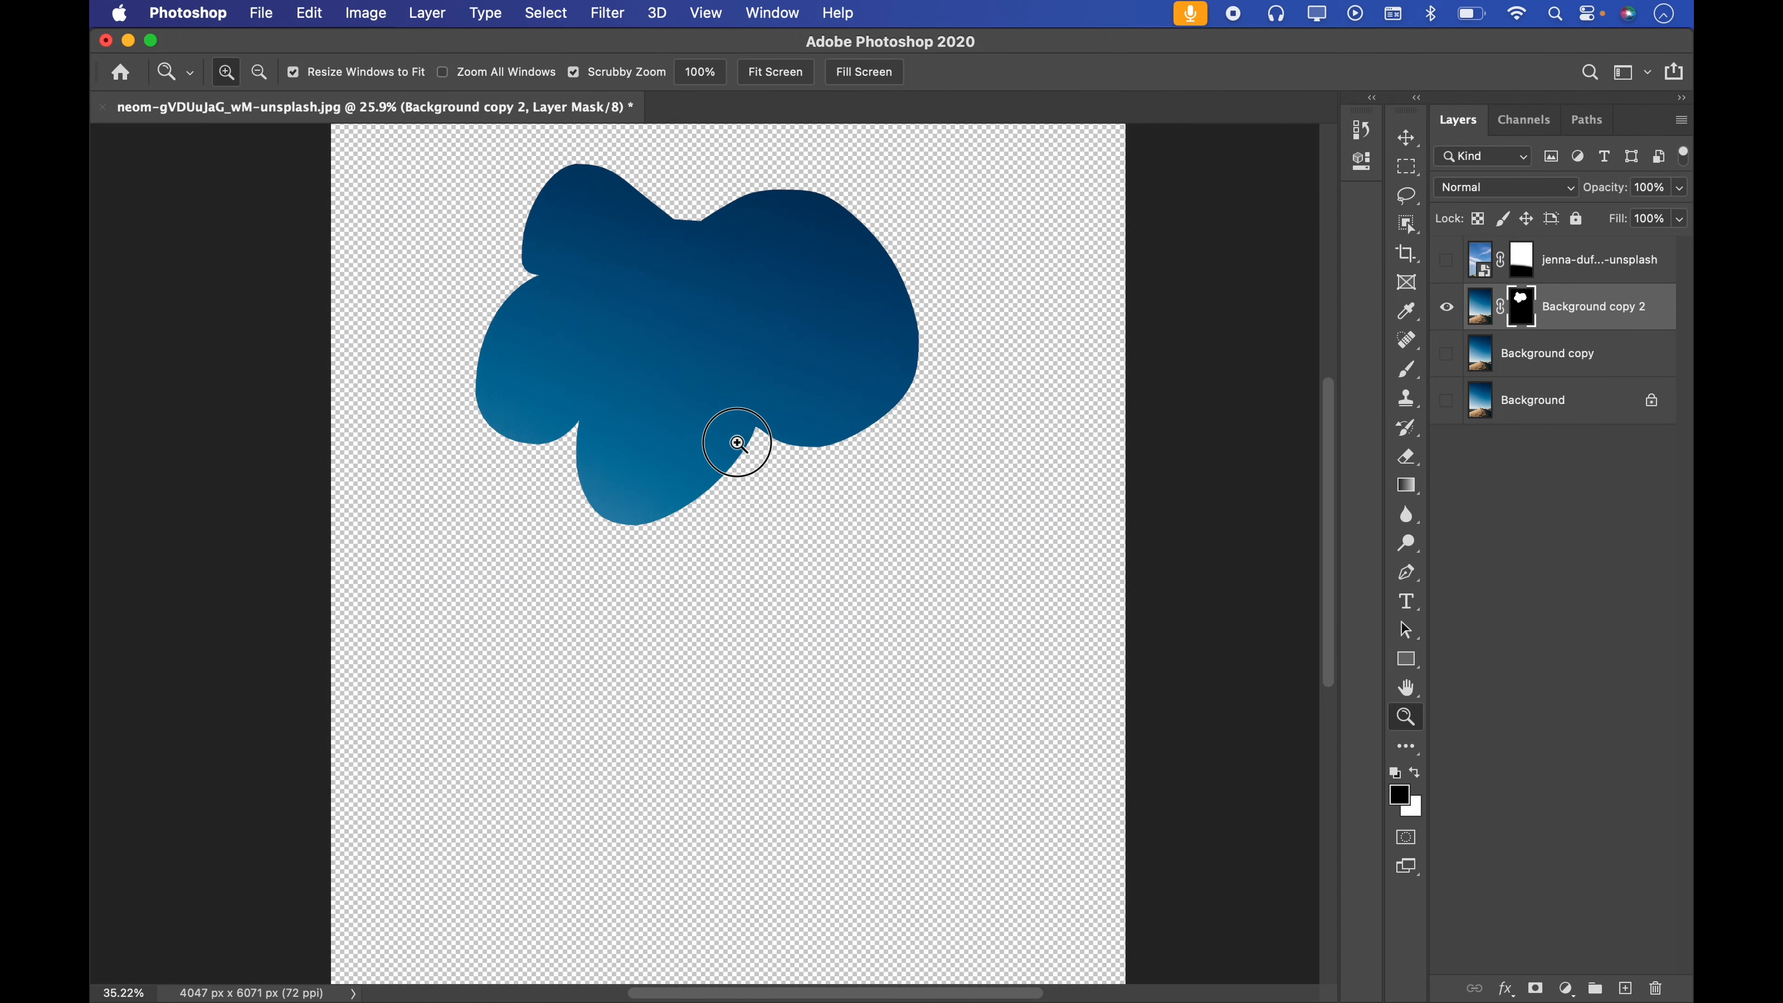
key("l")
key("z")
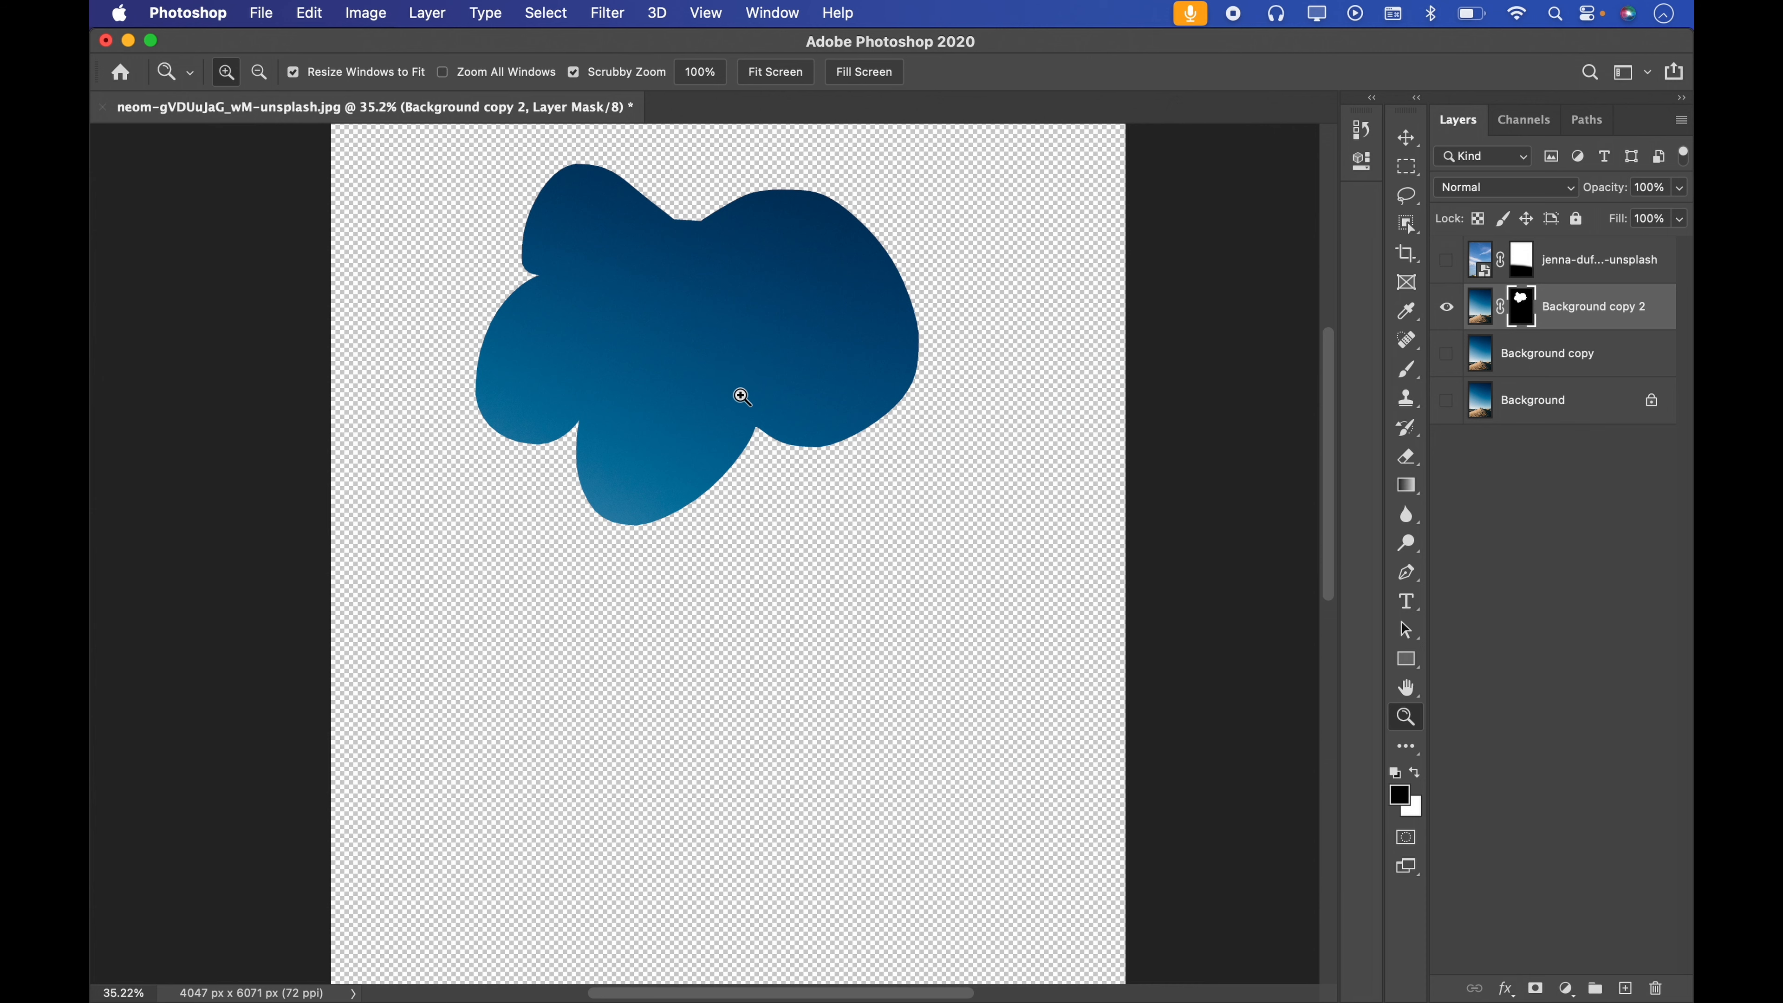
mouse_move(743, 413)
left_mouse_down()
mouse_move(941, 374)
mouse_move(892, 394)
mouse_move(908, 394)
mouse_move(761, 404)
left_mouse_up()
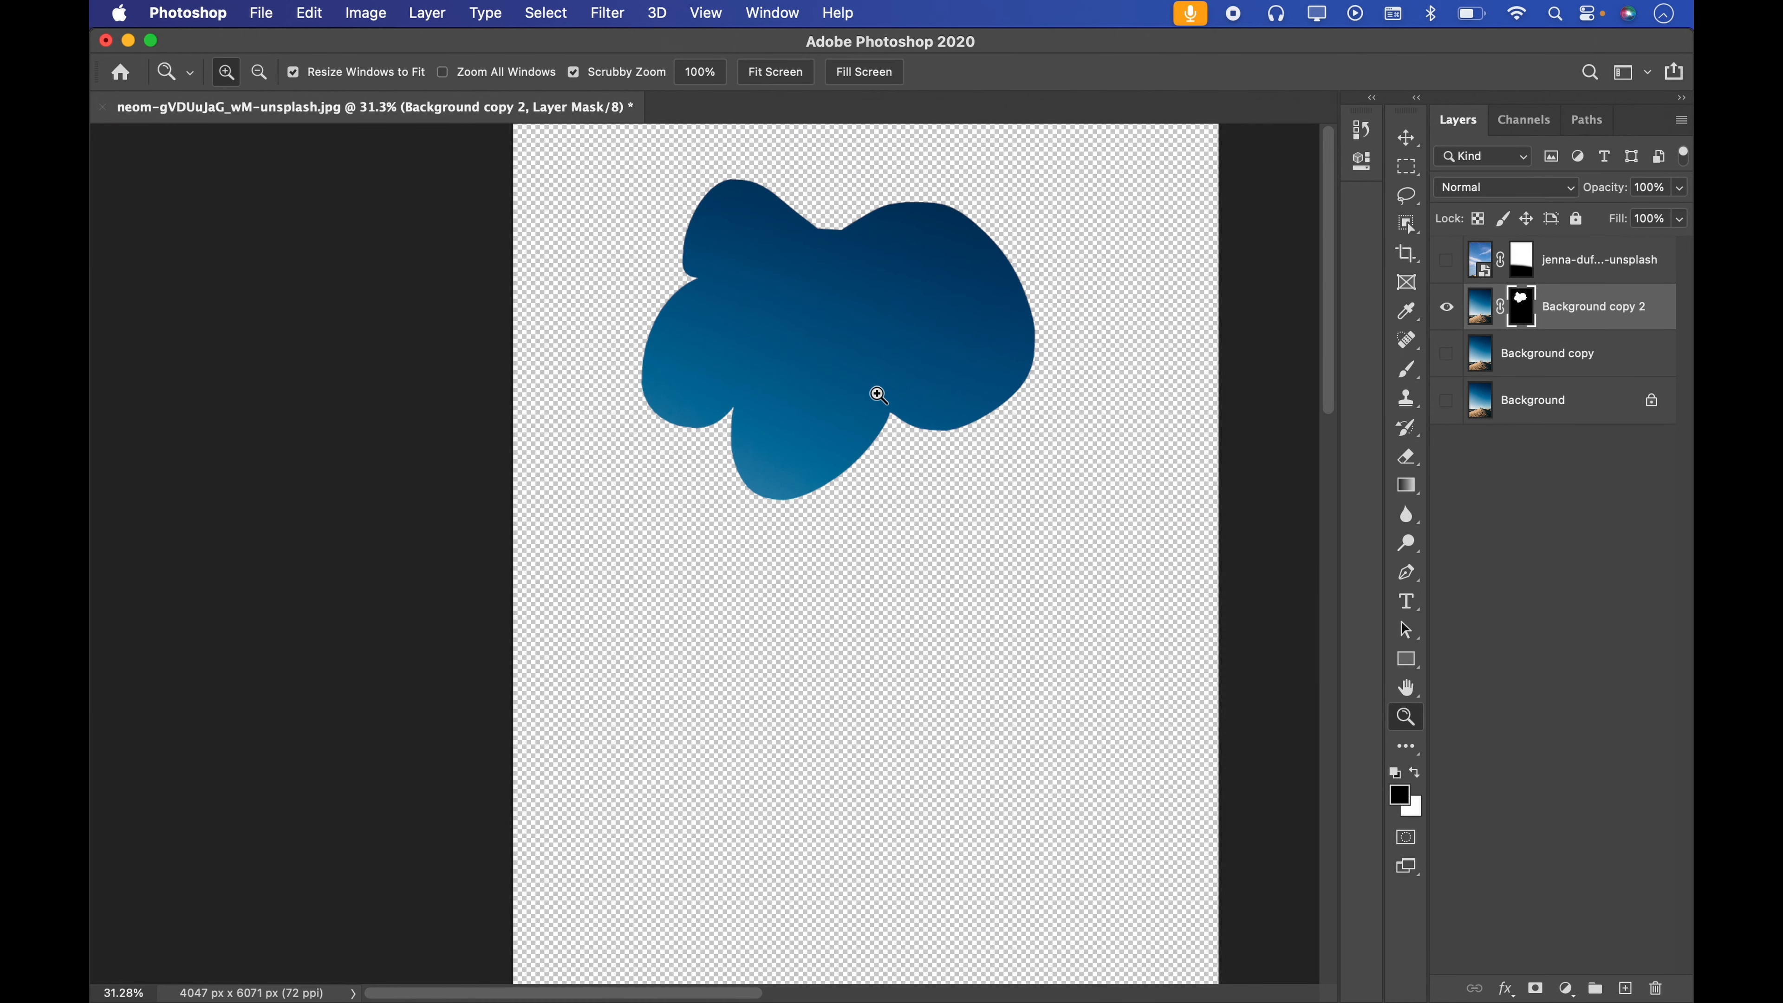
left_click_drag(918, 373, 1011, 341)
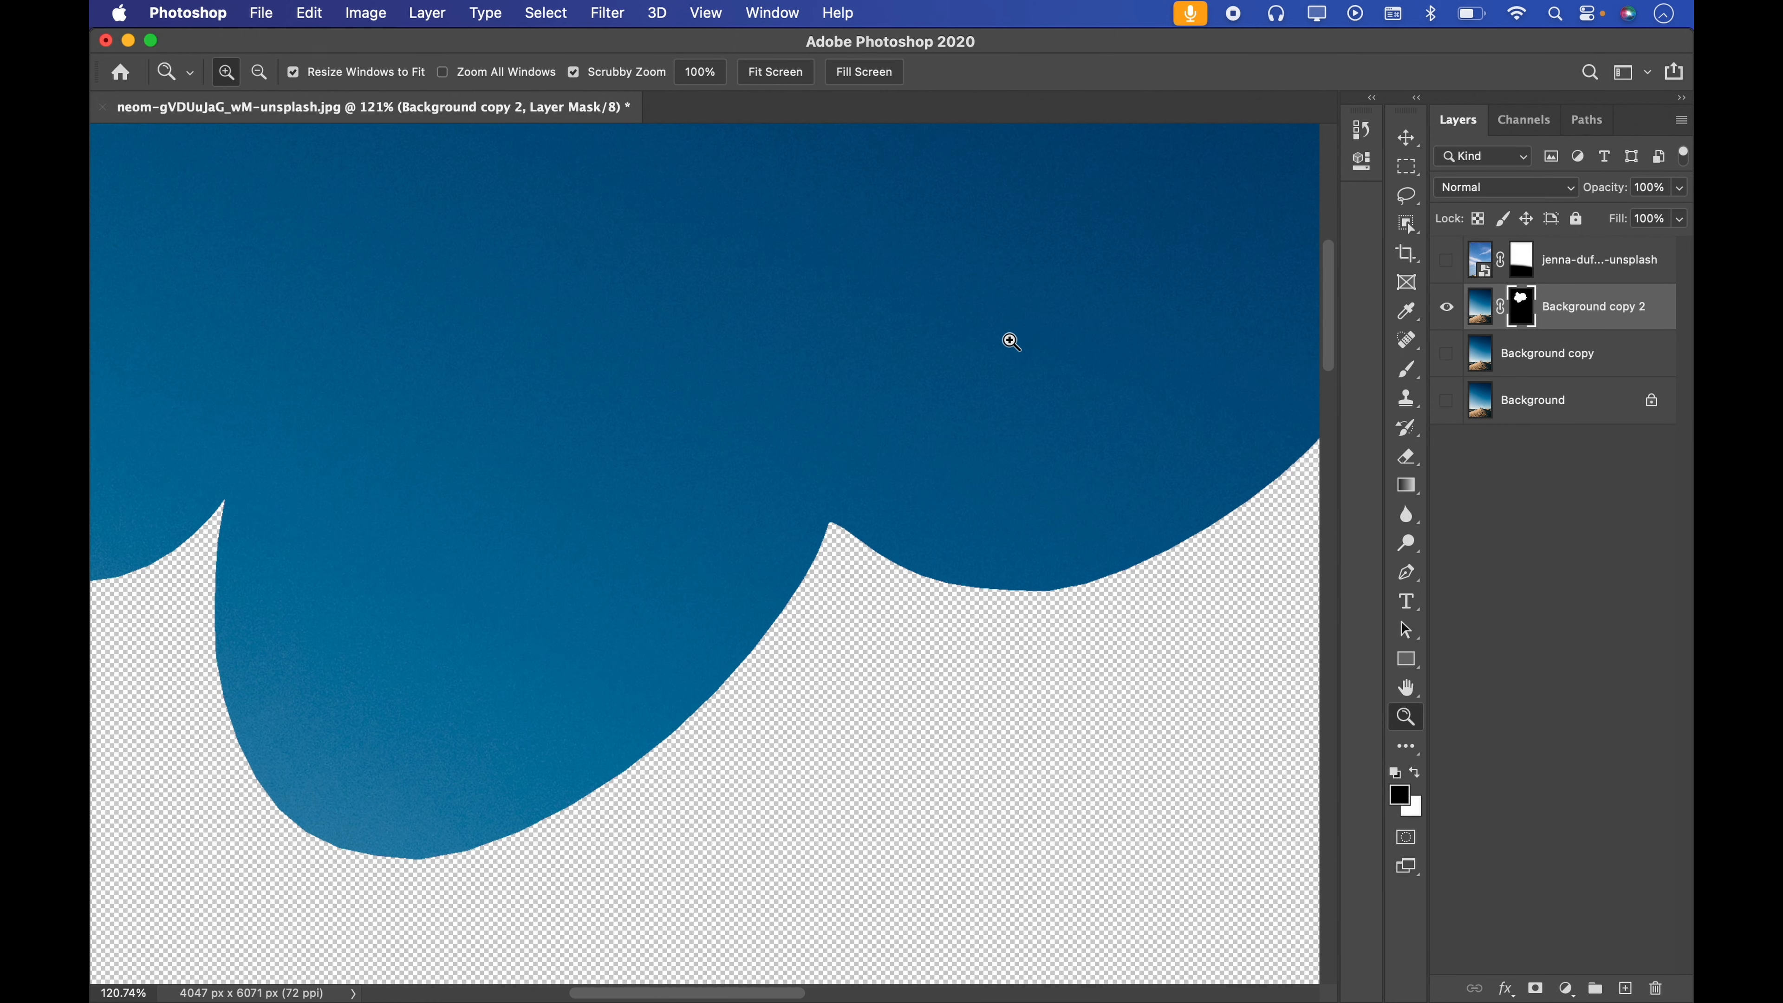
key("l")
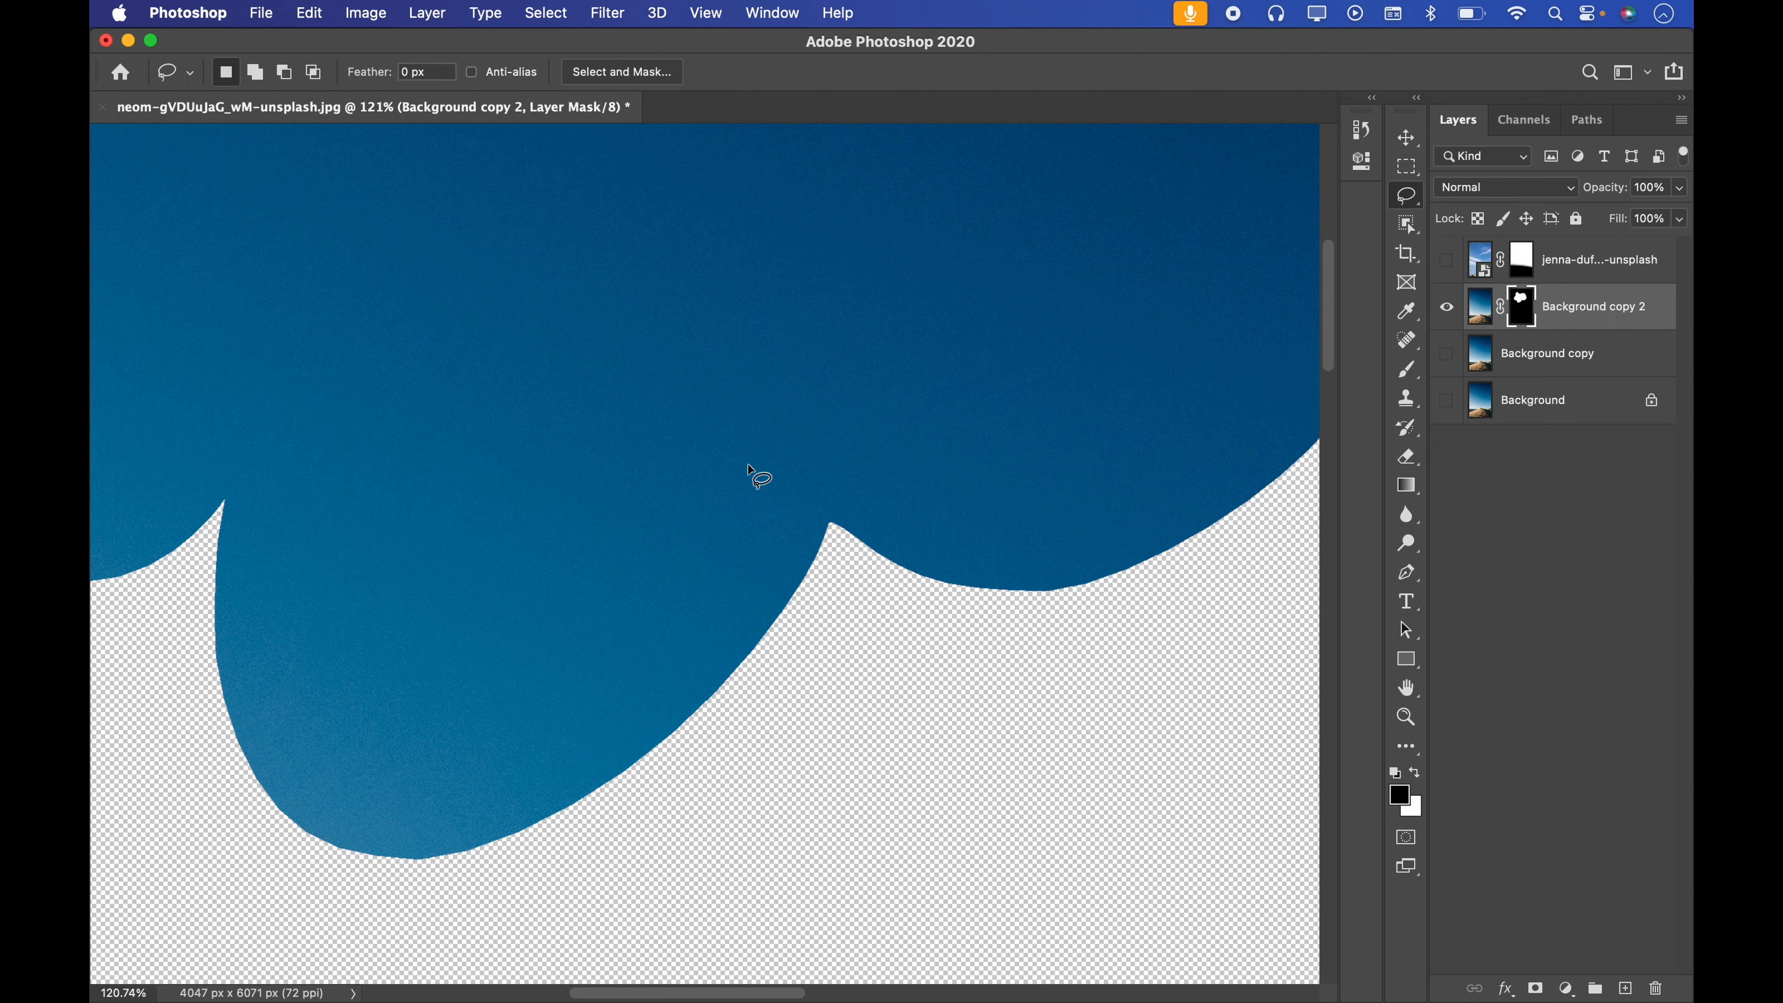
mouse_move(766, 386)
left_mouse_down()
mouse_move(746, 413)
mouse_move(787, 351)
mouse_move(677, 518)
mouse_move(797, 280)
left_mouse_up()
mouse_move(701, 420)
left_mouse_down()
mouse_move(585, 315)
mouse_move(896, 239)
mouse_move(768, 649)
mouse_move(695, 456)
left_mouse_up()
left_click_drag(708, 357, 637, 561)
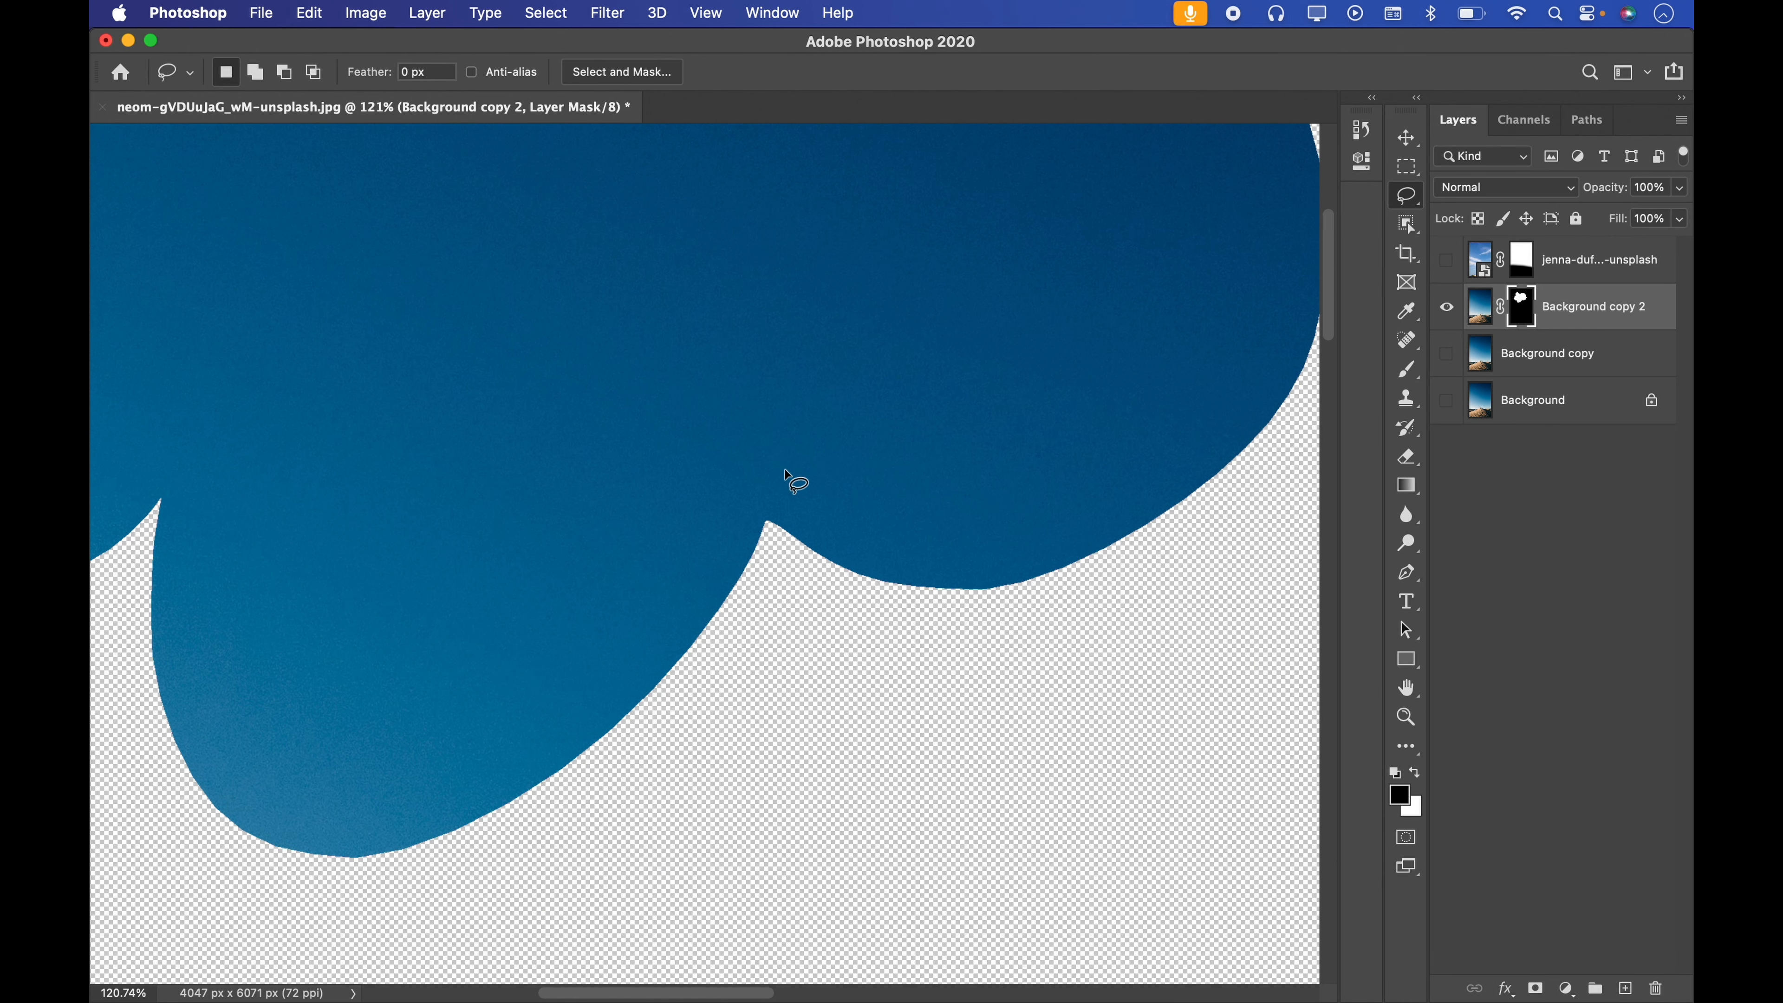
mouse_move(721, 486)
left_mouse_down()
mouse_move(744, 363)
mouse_move(827, 330)
mouse_move(820, 358)
mouse_move(981, 323)
mouse_move(756, 358)
mouse_move(879, 477)
mouse_move(692, 524)
mouse_move(793, 451)
mouse_move(746, 495)
left_mouse_up()
key("z")
key("l")
key("z")
key("l")
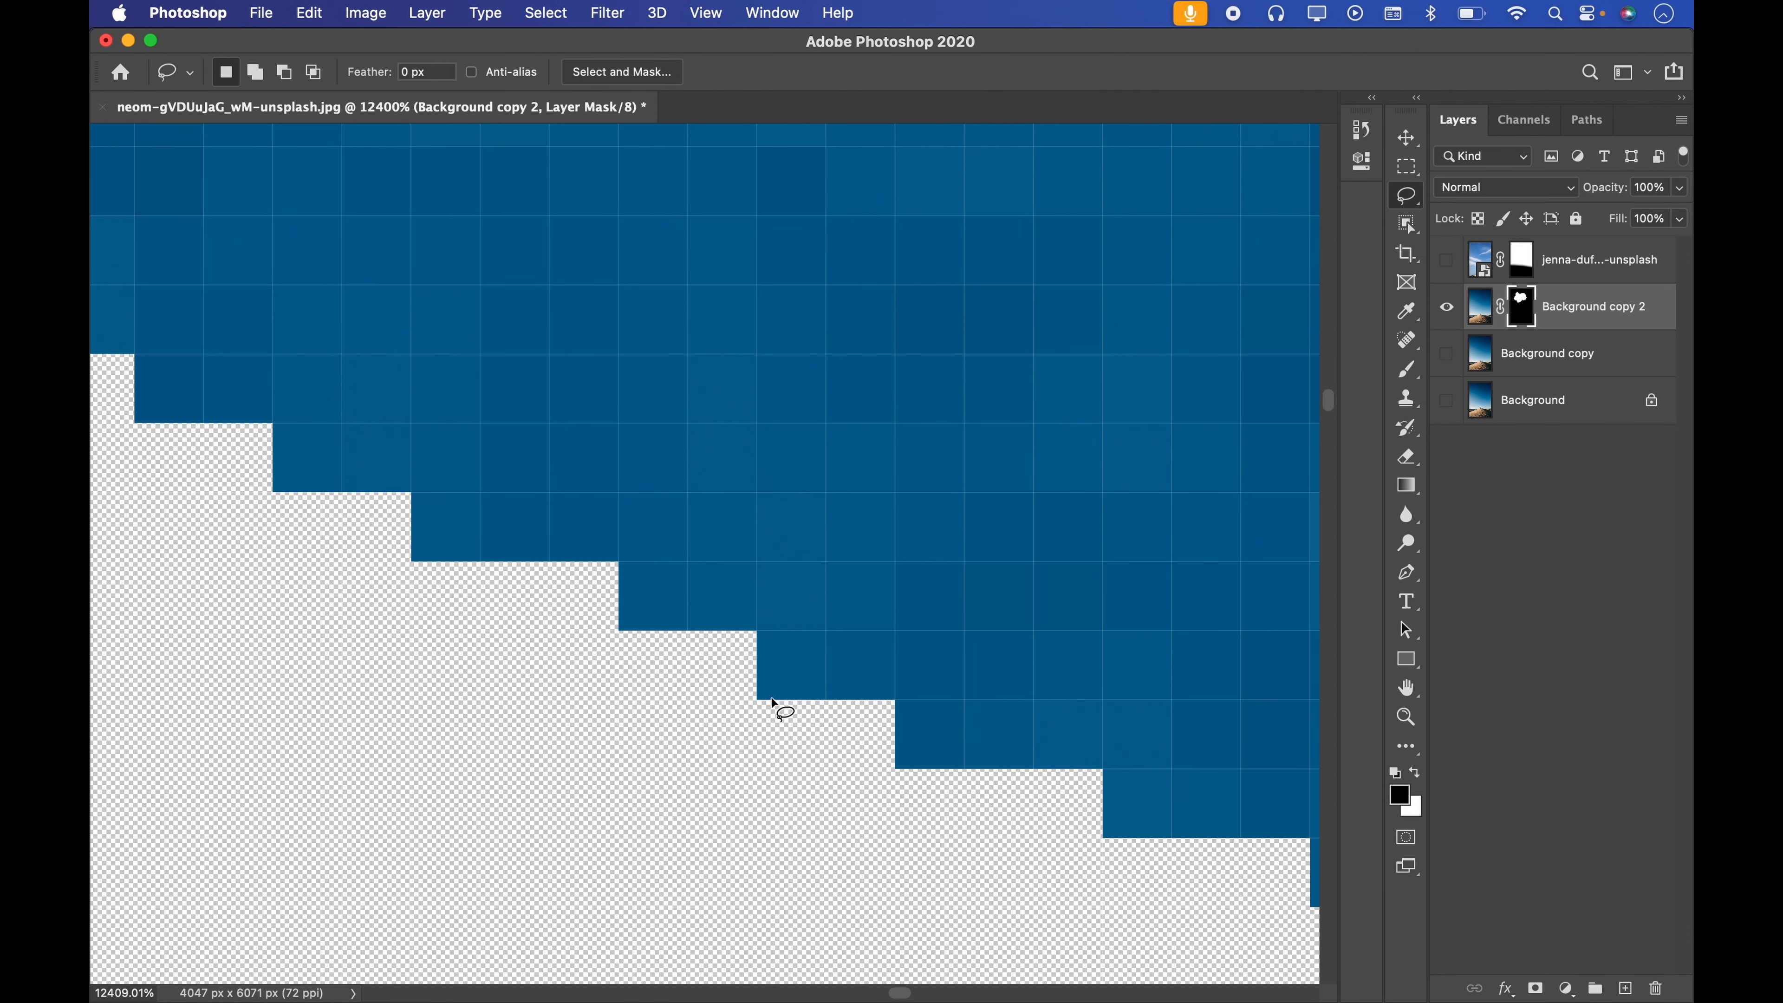
key("z")
left_click(765, 645)
key("l")
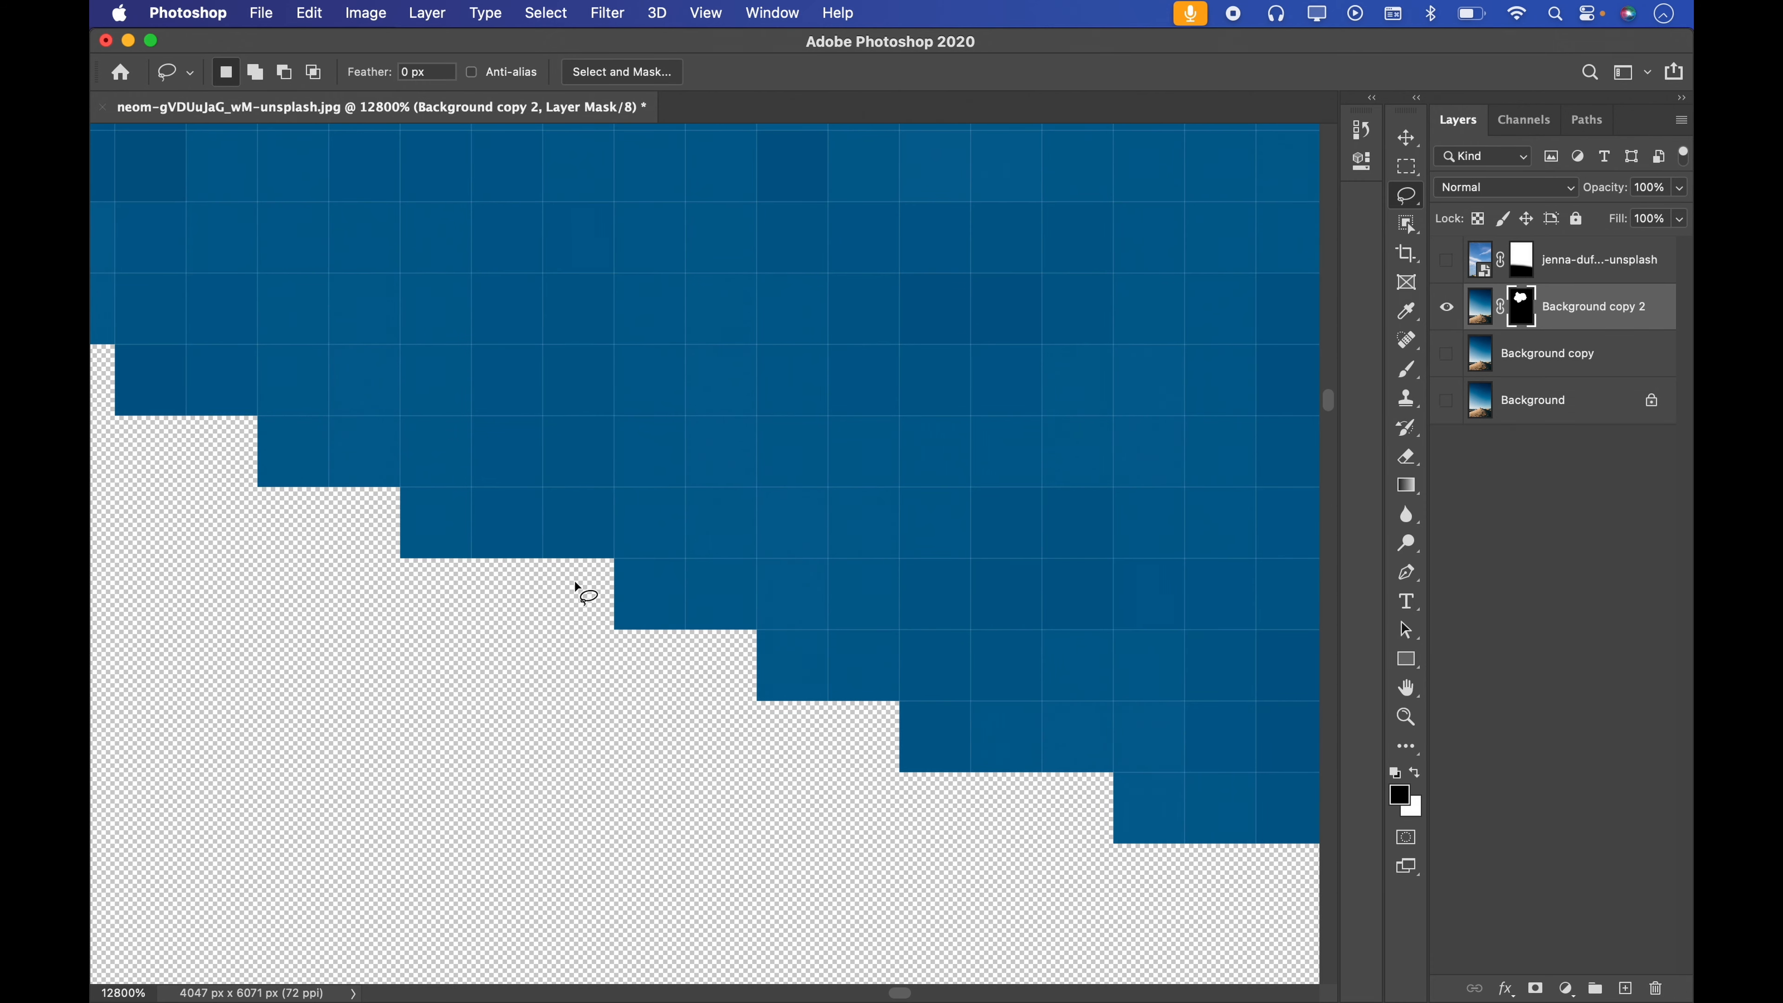
key("z")
left_click_drag(927, 482, 617, 552)
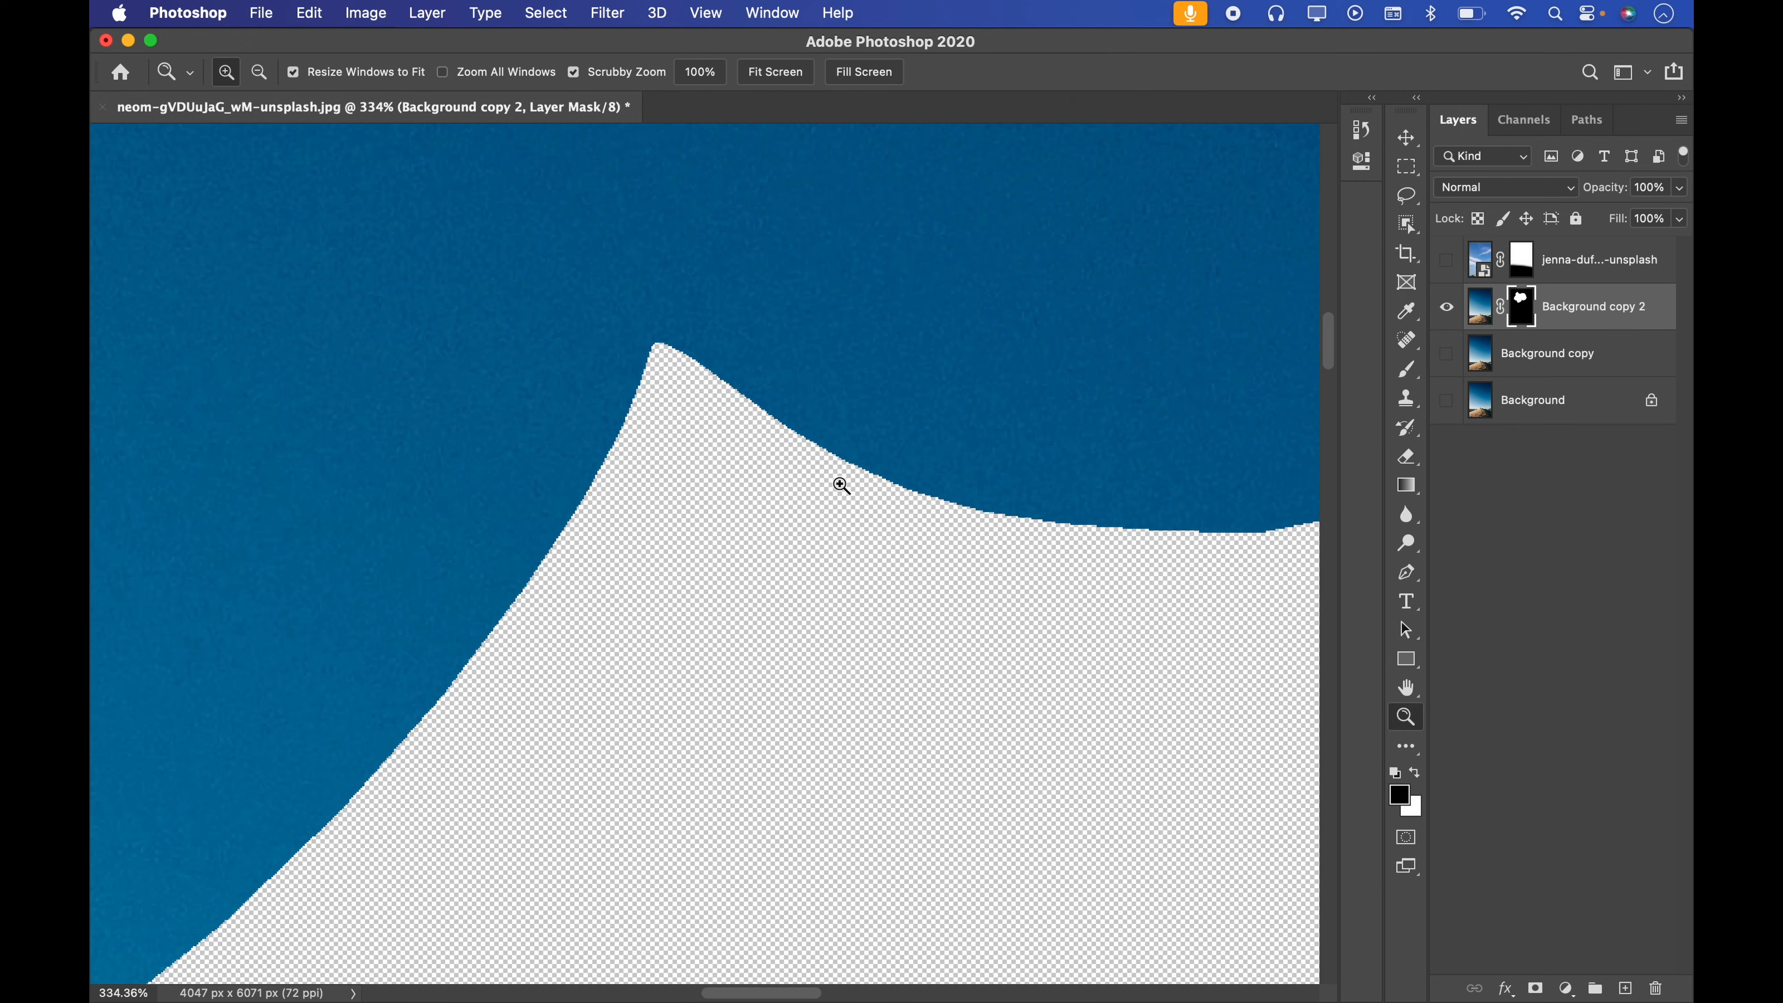
left_click_drag(841, 485, 758, 506)
key("l")
Hide Background copy 2, then show and select the Background copy layer
left_click(1448, 307)
left_click(1448, 353)
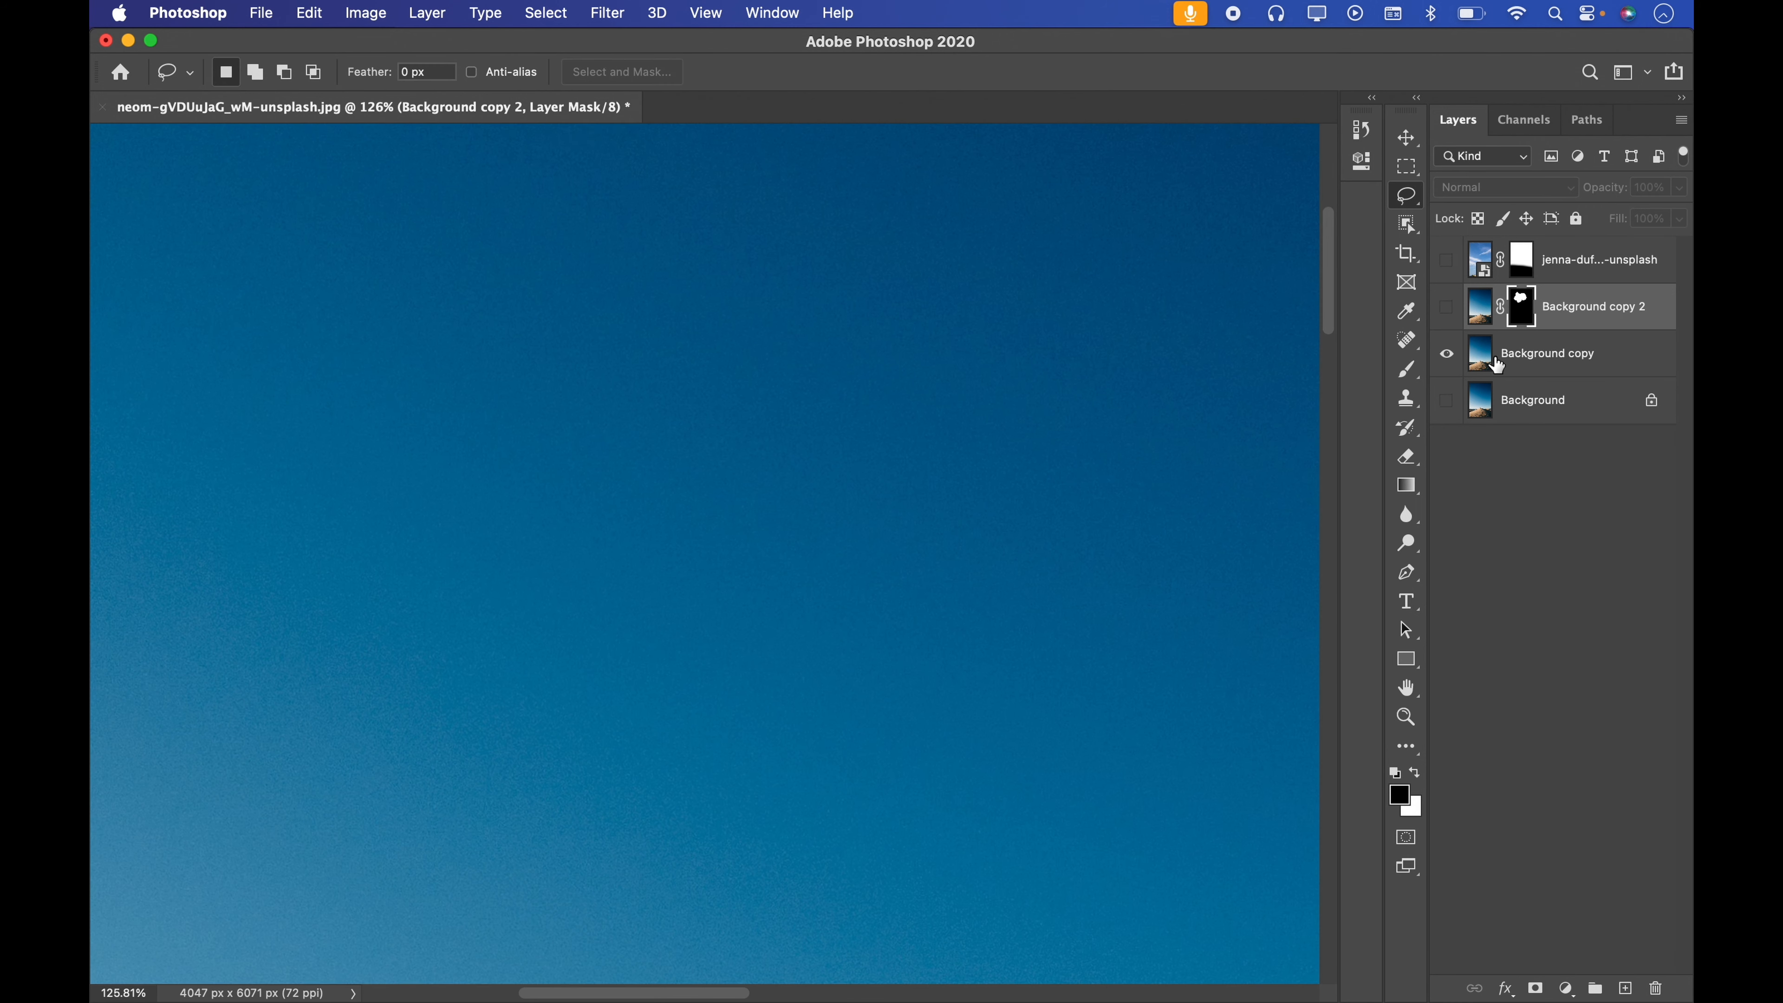
left_click(1498, 365)
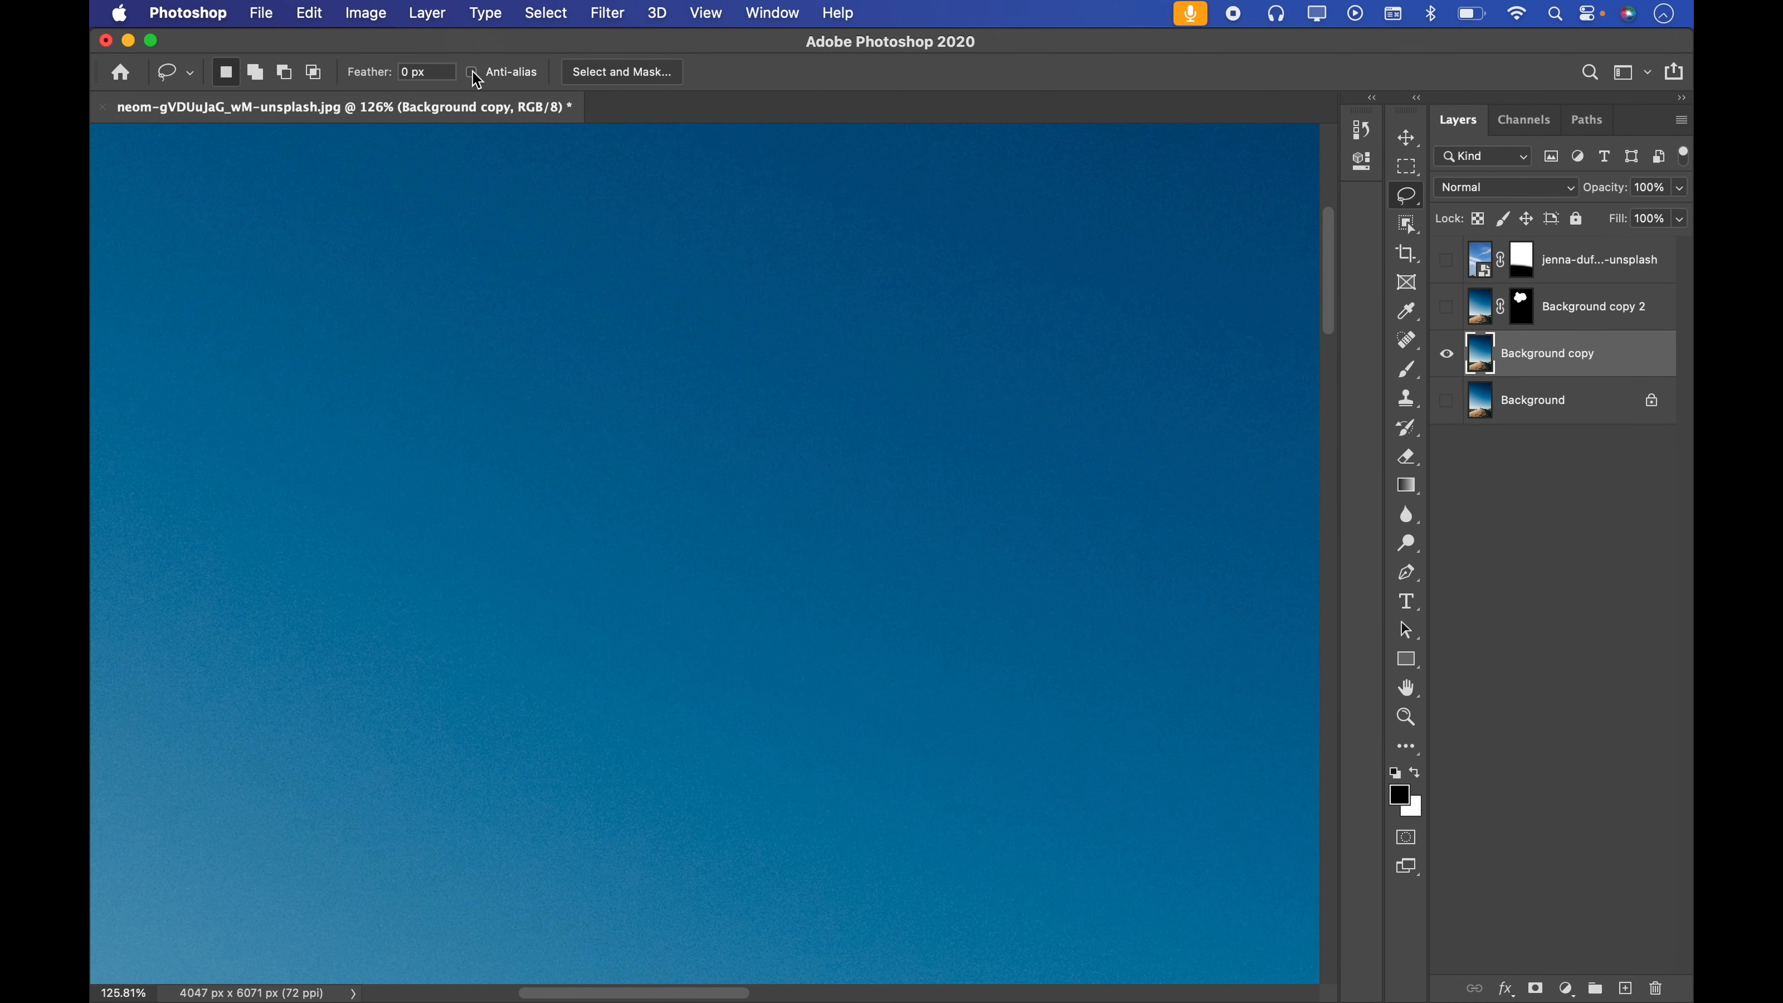
Lasso a roundish sky area with Anti-alias on and turn it into a mask on Background copy
mouse_move(708, 303)
left_mouse_down()
mouse_move(938, 723)
mouse_move(990, 333)
mouse_move(803, 260)
mouse_move(731, 308)
left_mouse_up()
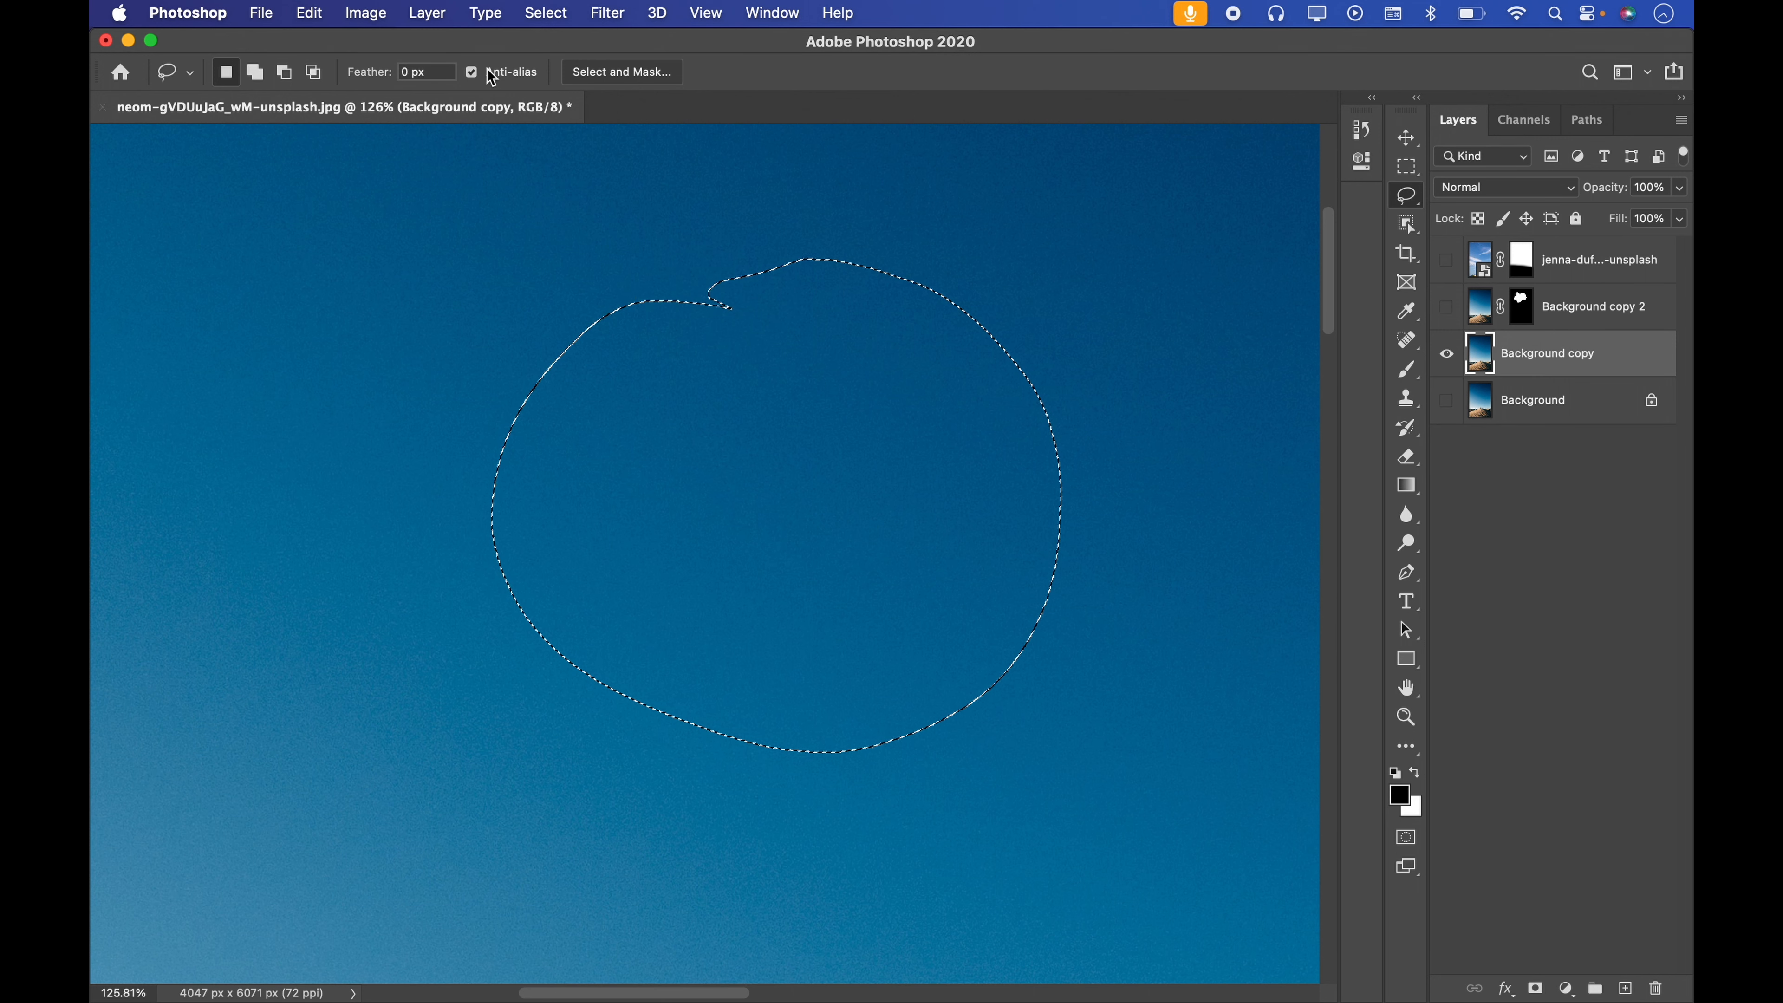
left_click(1528, 968)
left_click(1559, 358)
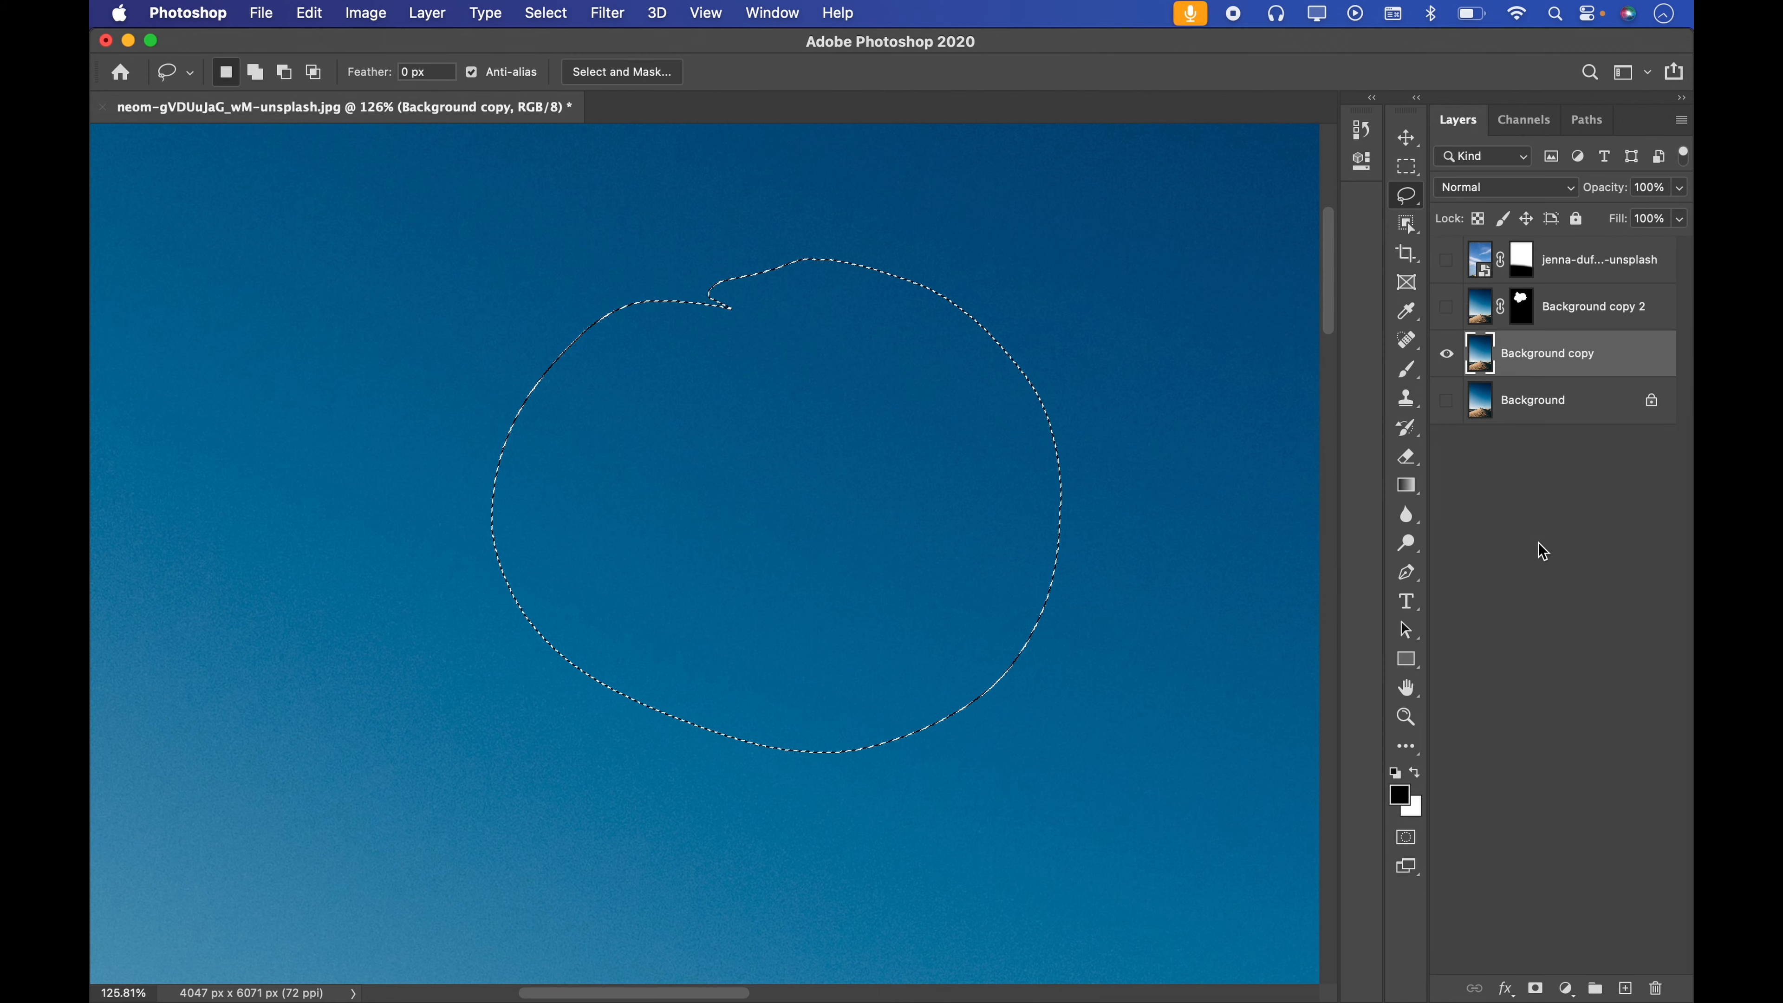
left_click(1535, 988)
Examine the upper edge of the anti-aliased round mask on Background copy at pixel level
key("super+space")
left_click_drag(824, 290, 744, 450)
key("space")
key("super+space")
left_click_drag(788, 385, 851, 447)
key("space")
key("super+space")
mouse_move(860, 375)
left_mouse_down()
mouse_move(876, 374)
mouse_move(862, 407)
left_mouse_up()
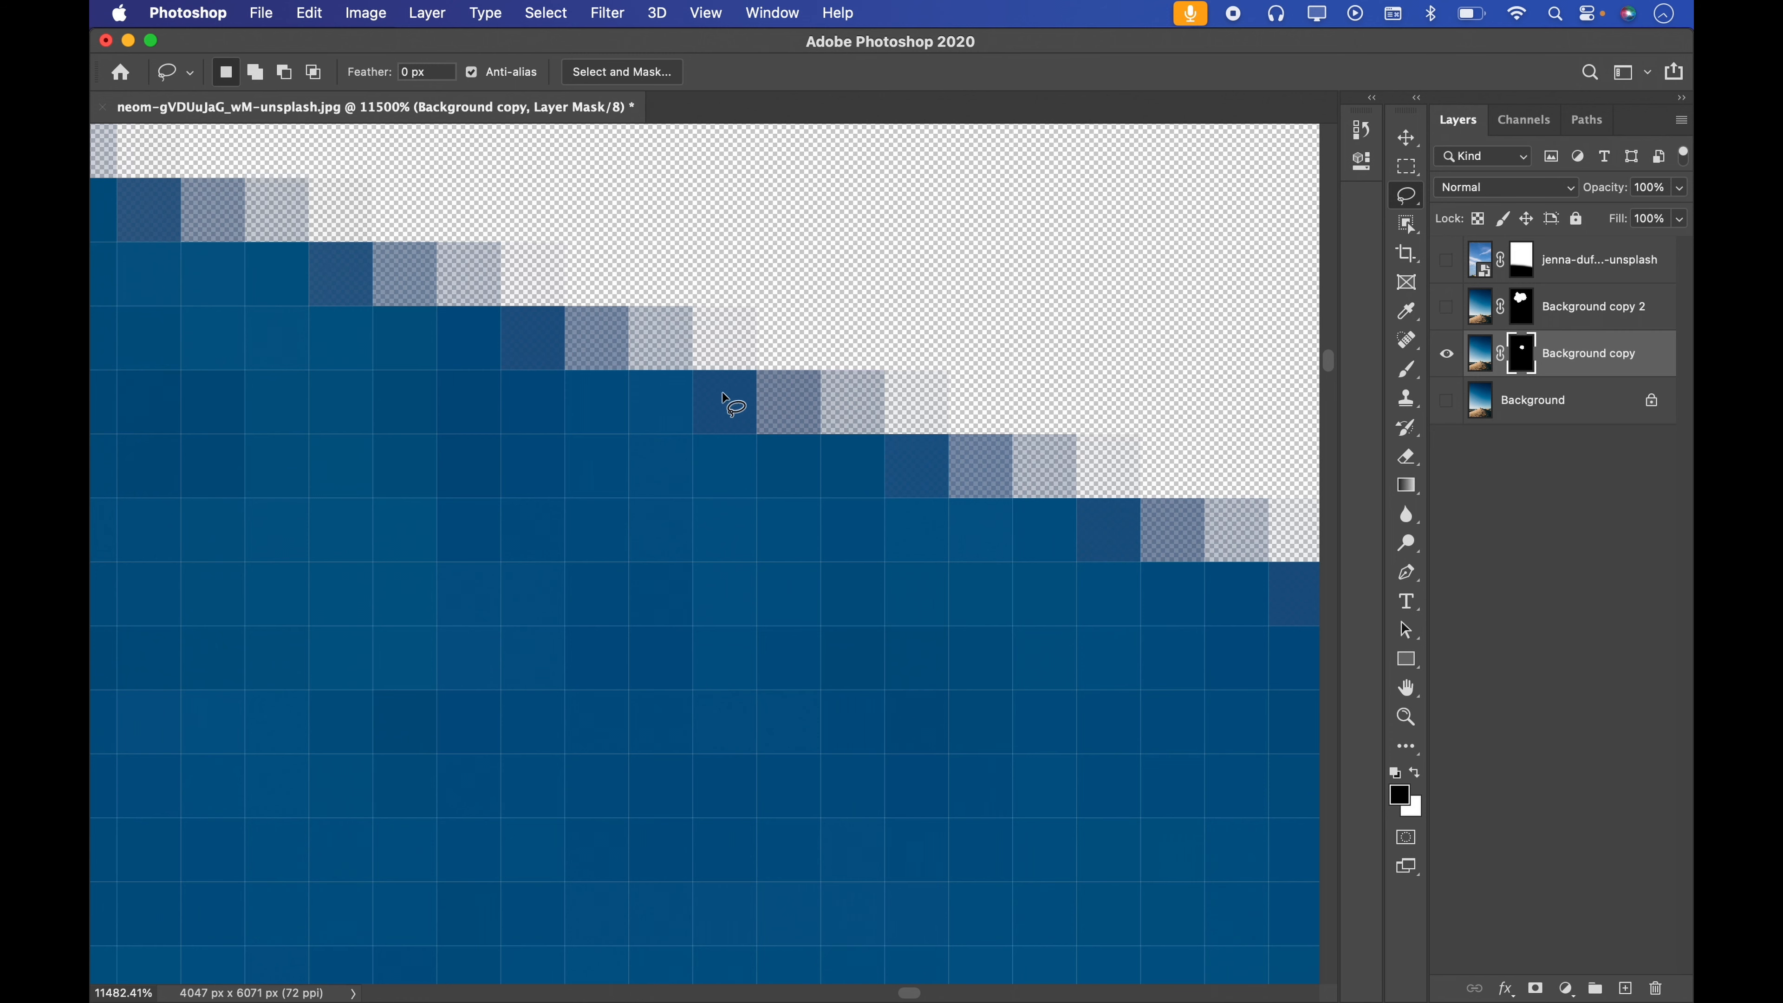
key("super+space")
left_click_drag(983, 407, 923, 393)
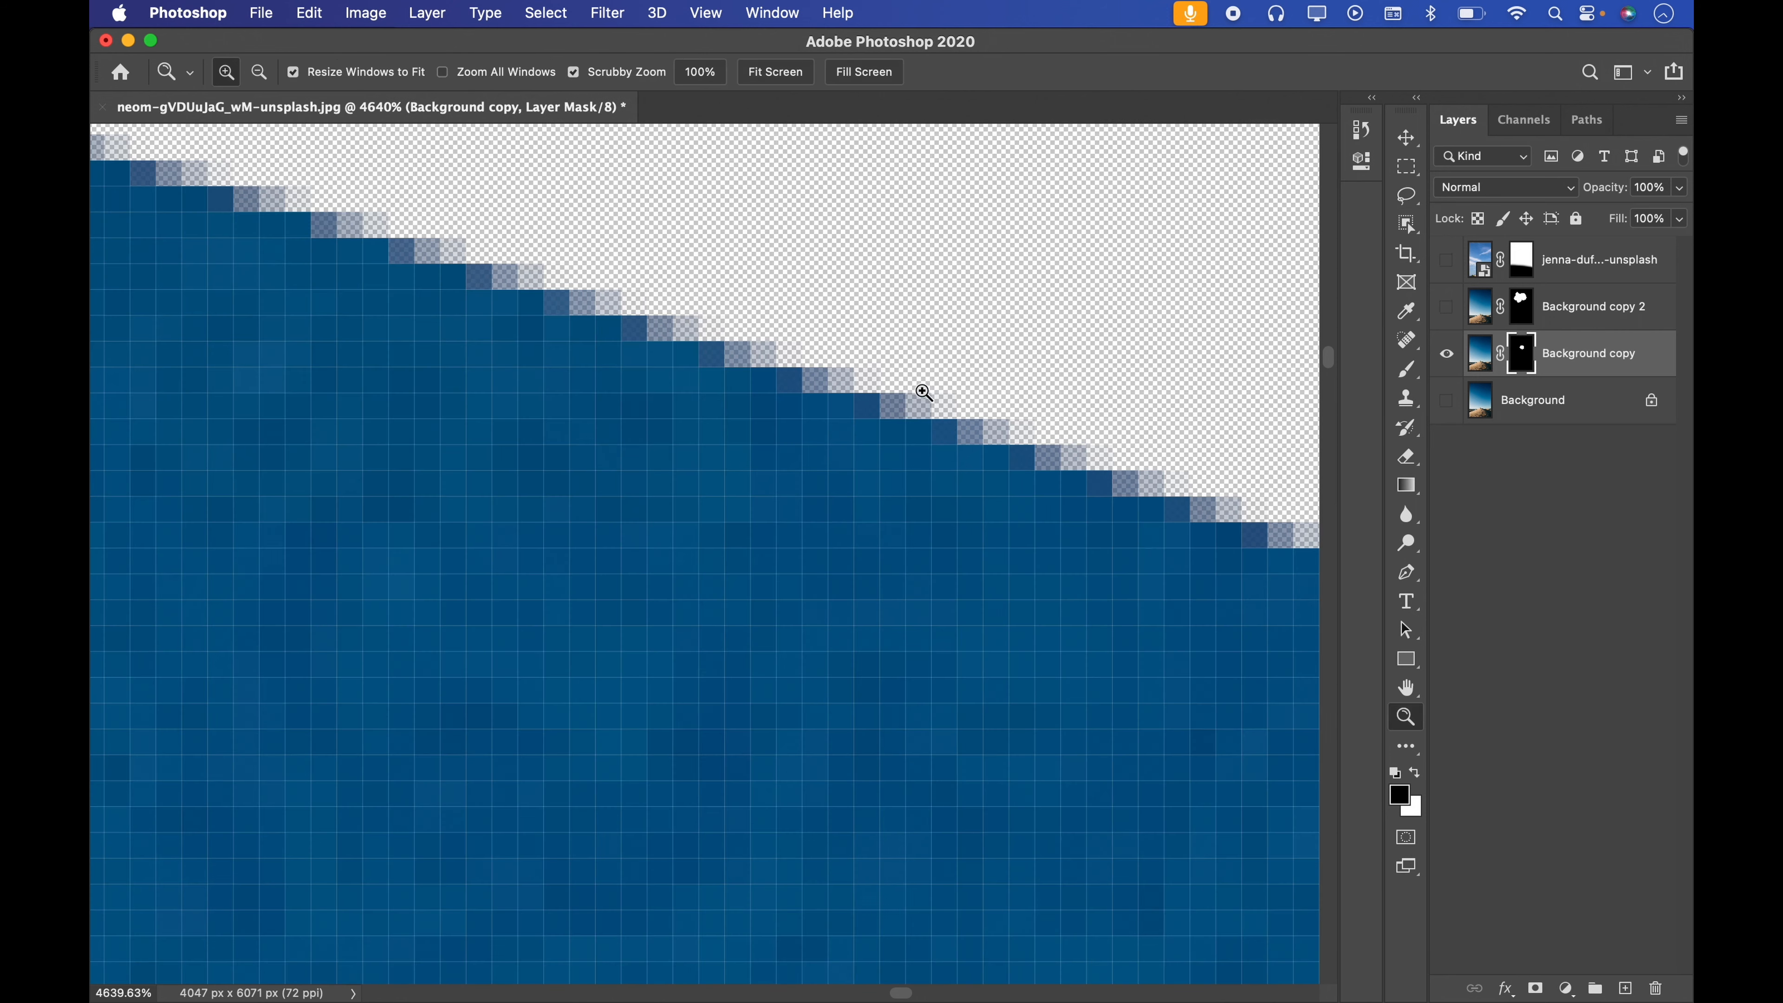
key("super+space")
left_click_drag(1117, 453, 1017, 417)
Show Background copy 2 instead of Background copy and examine the right-hand edge of its non-anti-aliased shape up close
left_click(1447, 307)
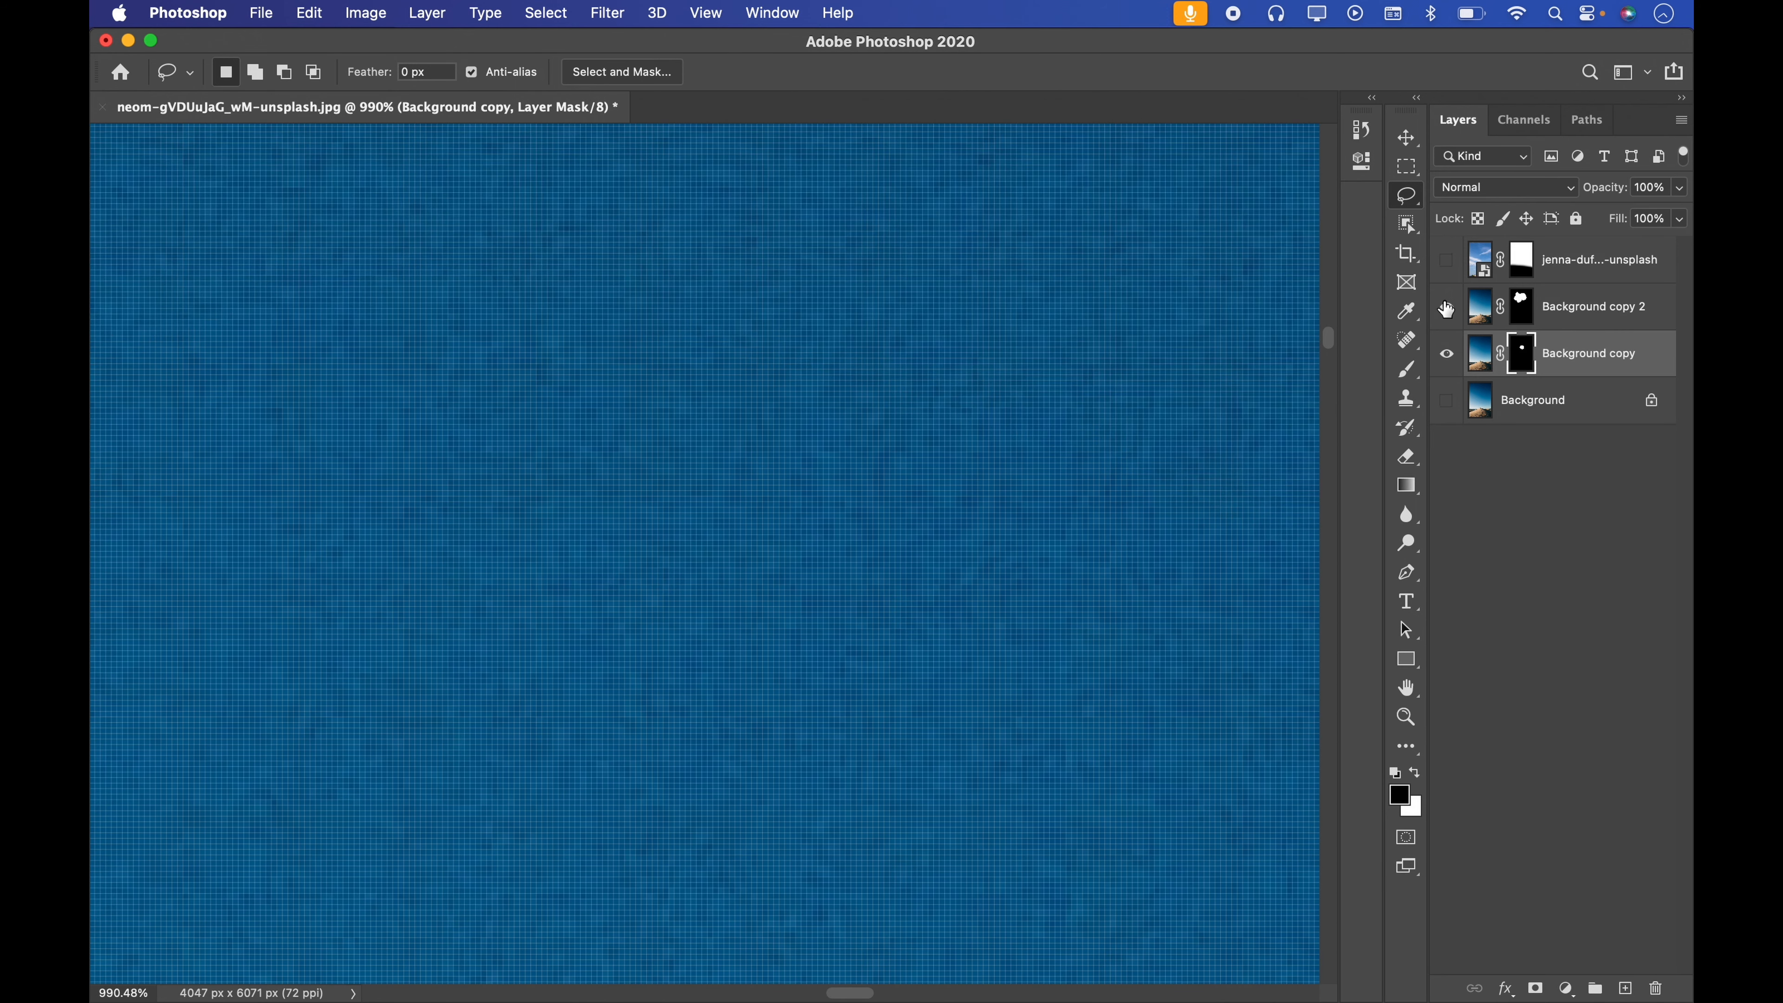
left_click(1441, 365)
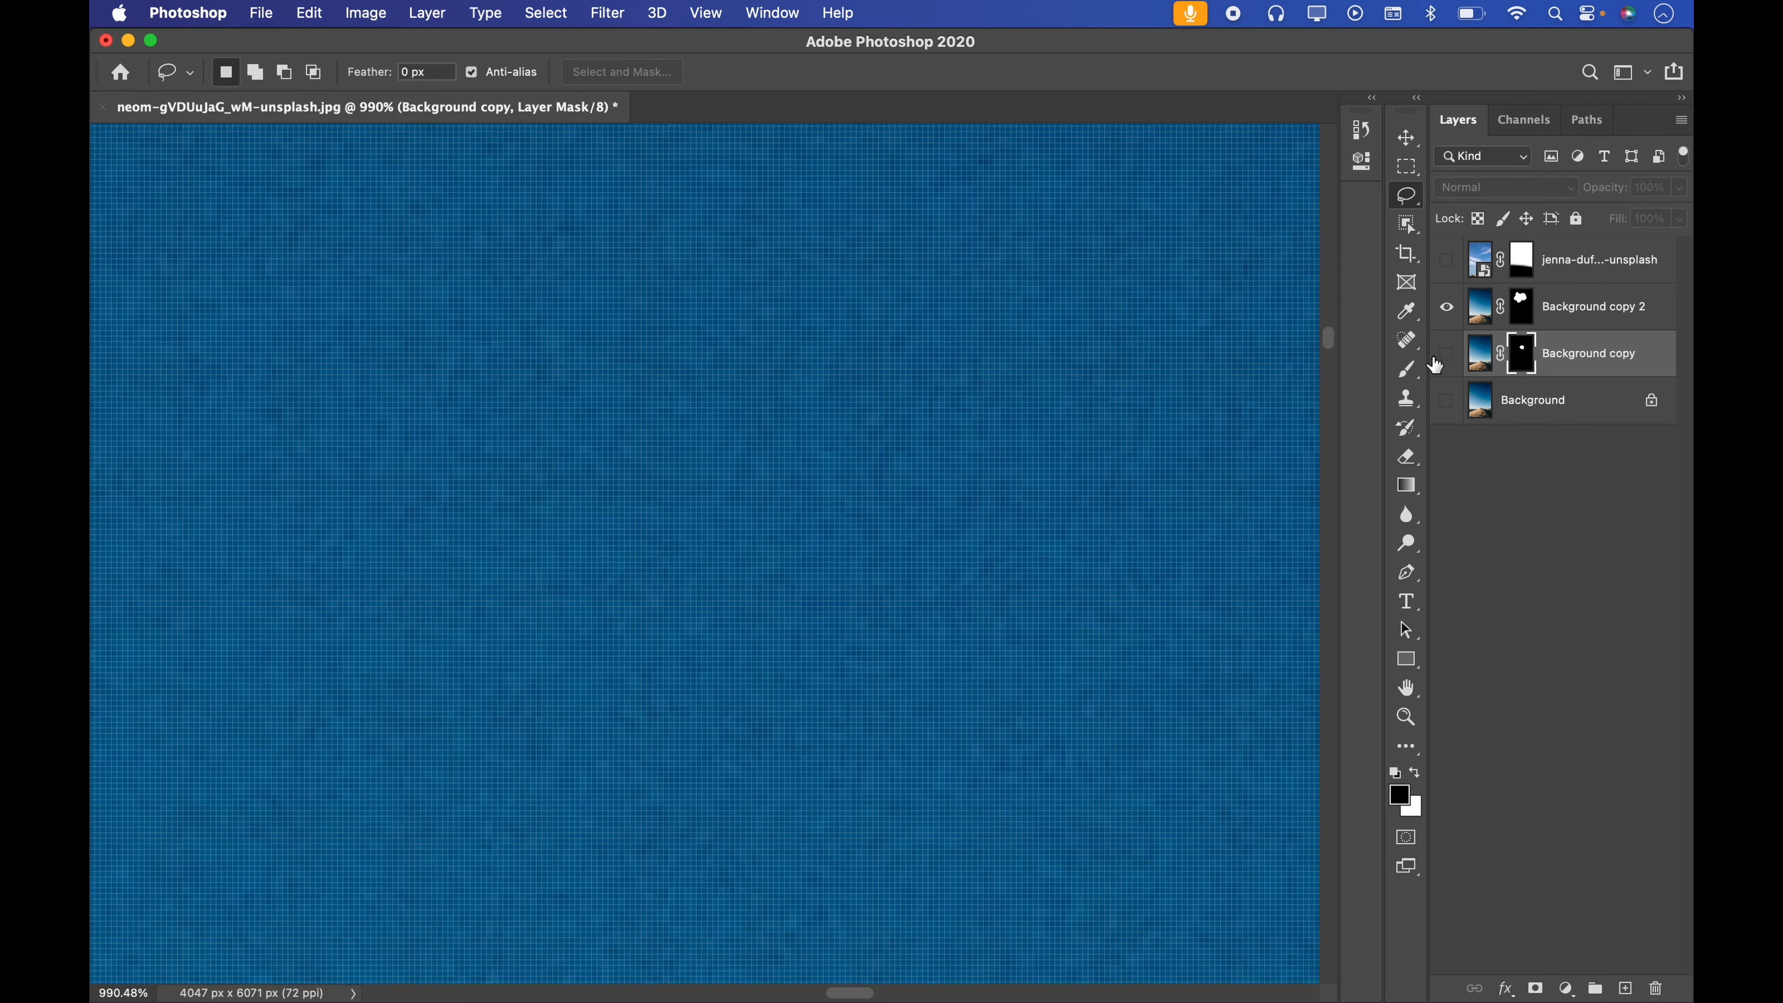
key("super+space")
left_click_drag(1194, 456, 1059, 485)
key("space")
left_click_drag(1151, 537, 776, 391)
key("super+space")
left_click_drag(1117, 309, 1210, 259)
left_click_drag(976, 281, 1132, 282)
key("space")
left_click_drag(1229, 312, 694, 267)
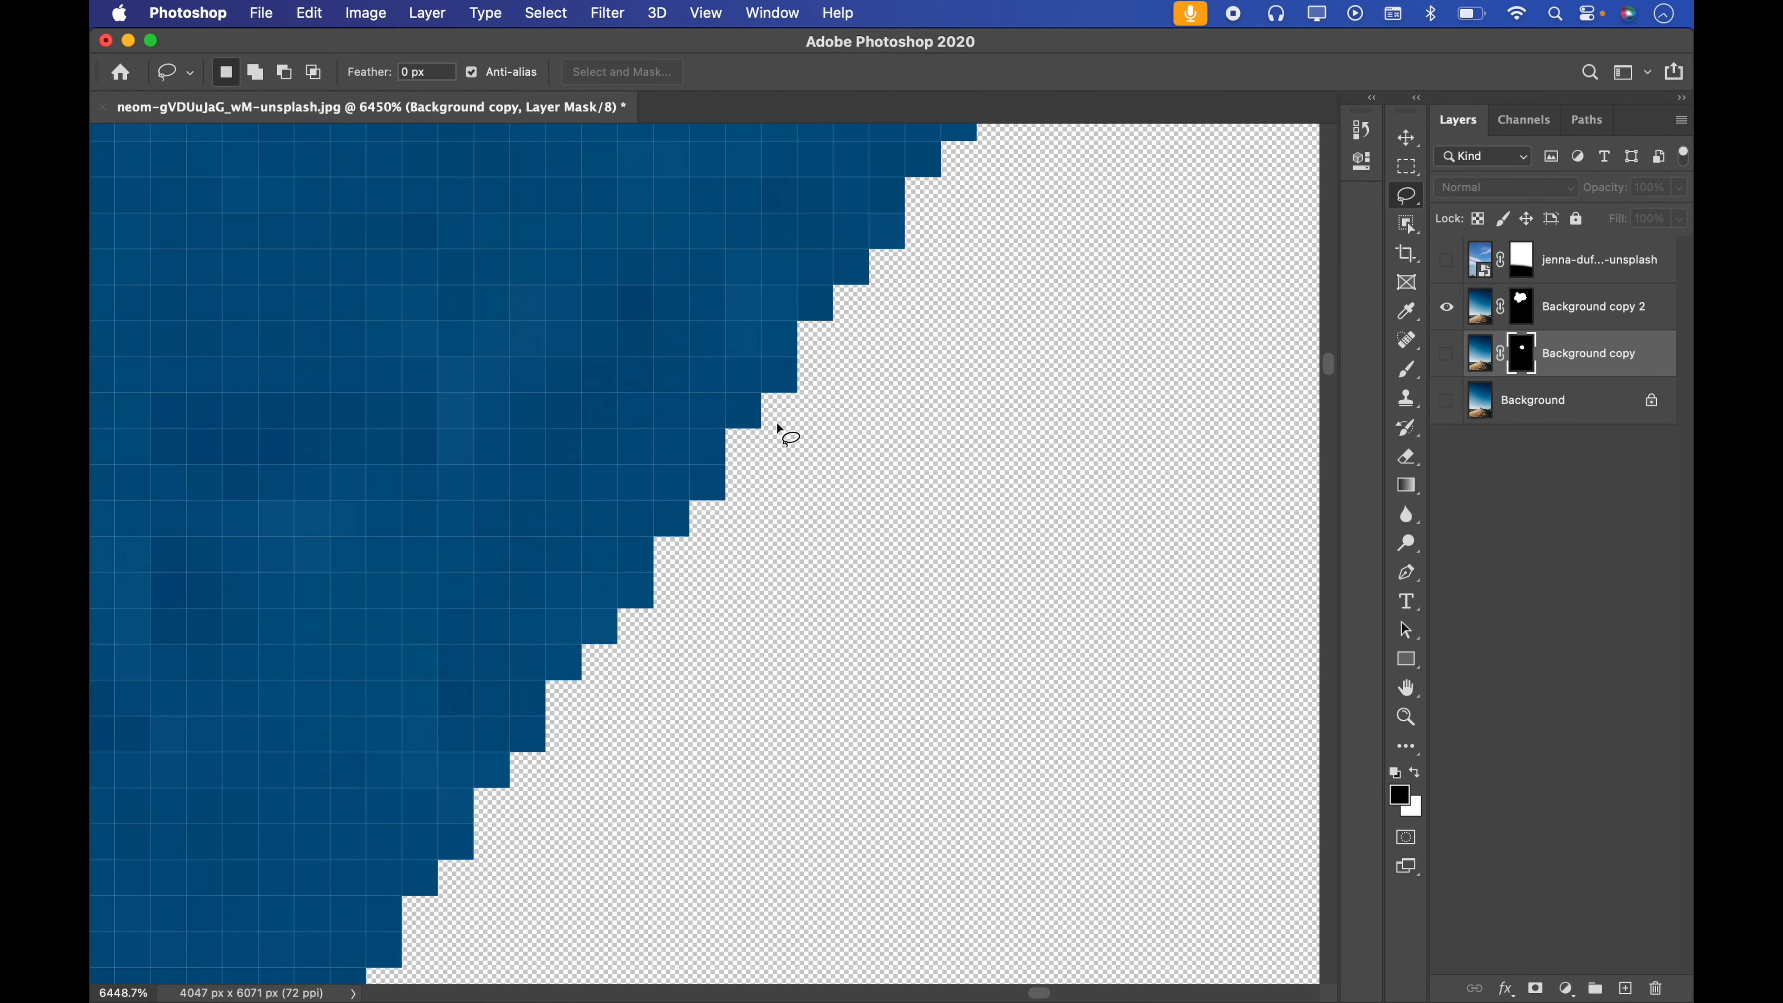
key("super+space")
mouse_move(758, 426)
left_mouse_down()
mouse_move(878, 375)
mouse_move(646, 364)
left_mouse_up()
key("space")
mouse_move(624, 288)
left_mouse_down()
mouse_move(824, 450)
mouse_move(897, 476)
left_mouse_up()
key("super+space")
left_click_drag(912, 482, 876, 482)
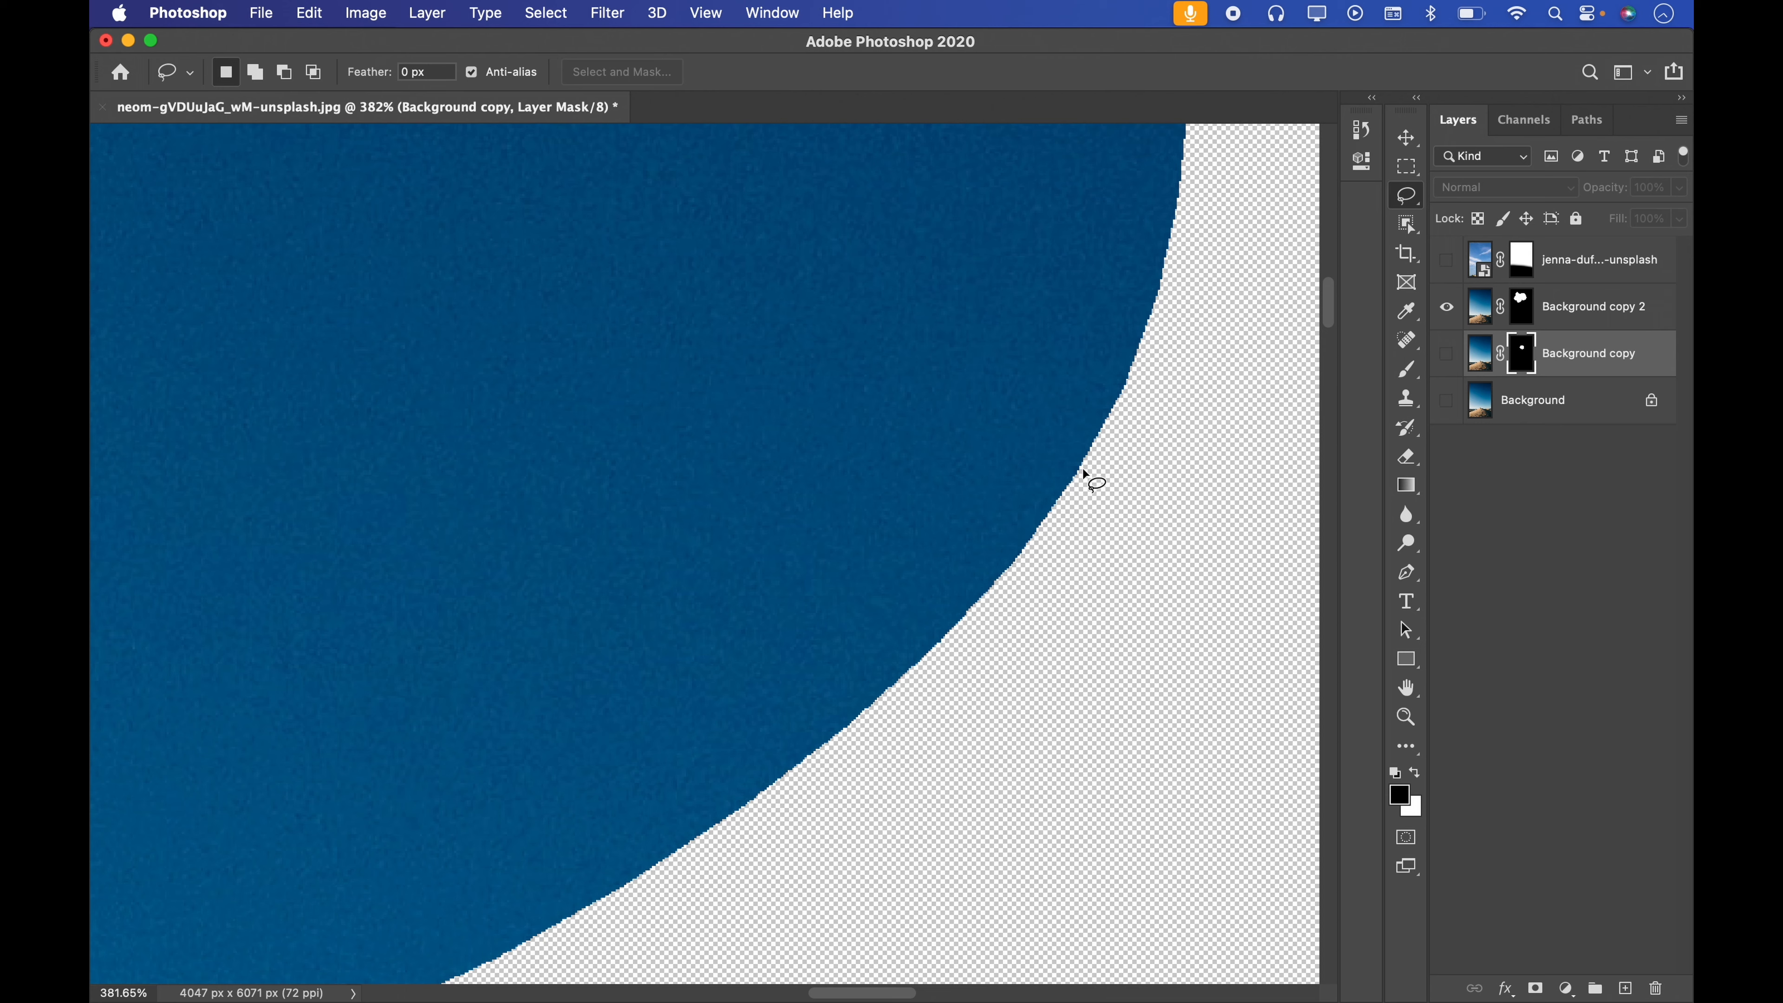
Switch the visible layer back to Background copy and examine the curved right edge of its round shape
left_click(1447, 306)
left_click(1447, 353)
scroll(860, 374, "left", 10)
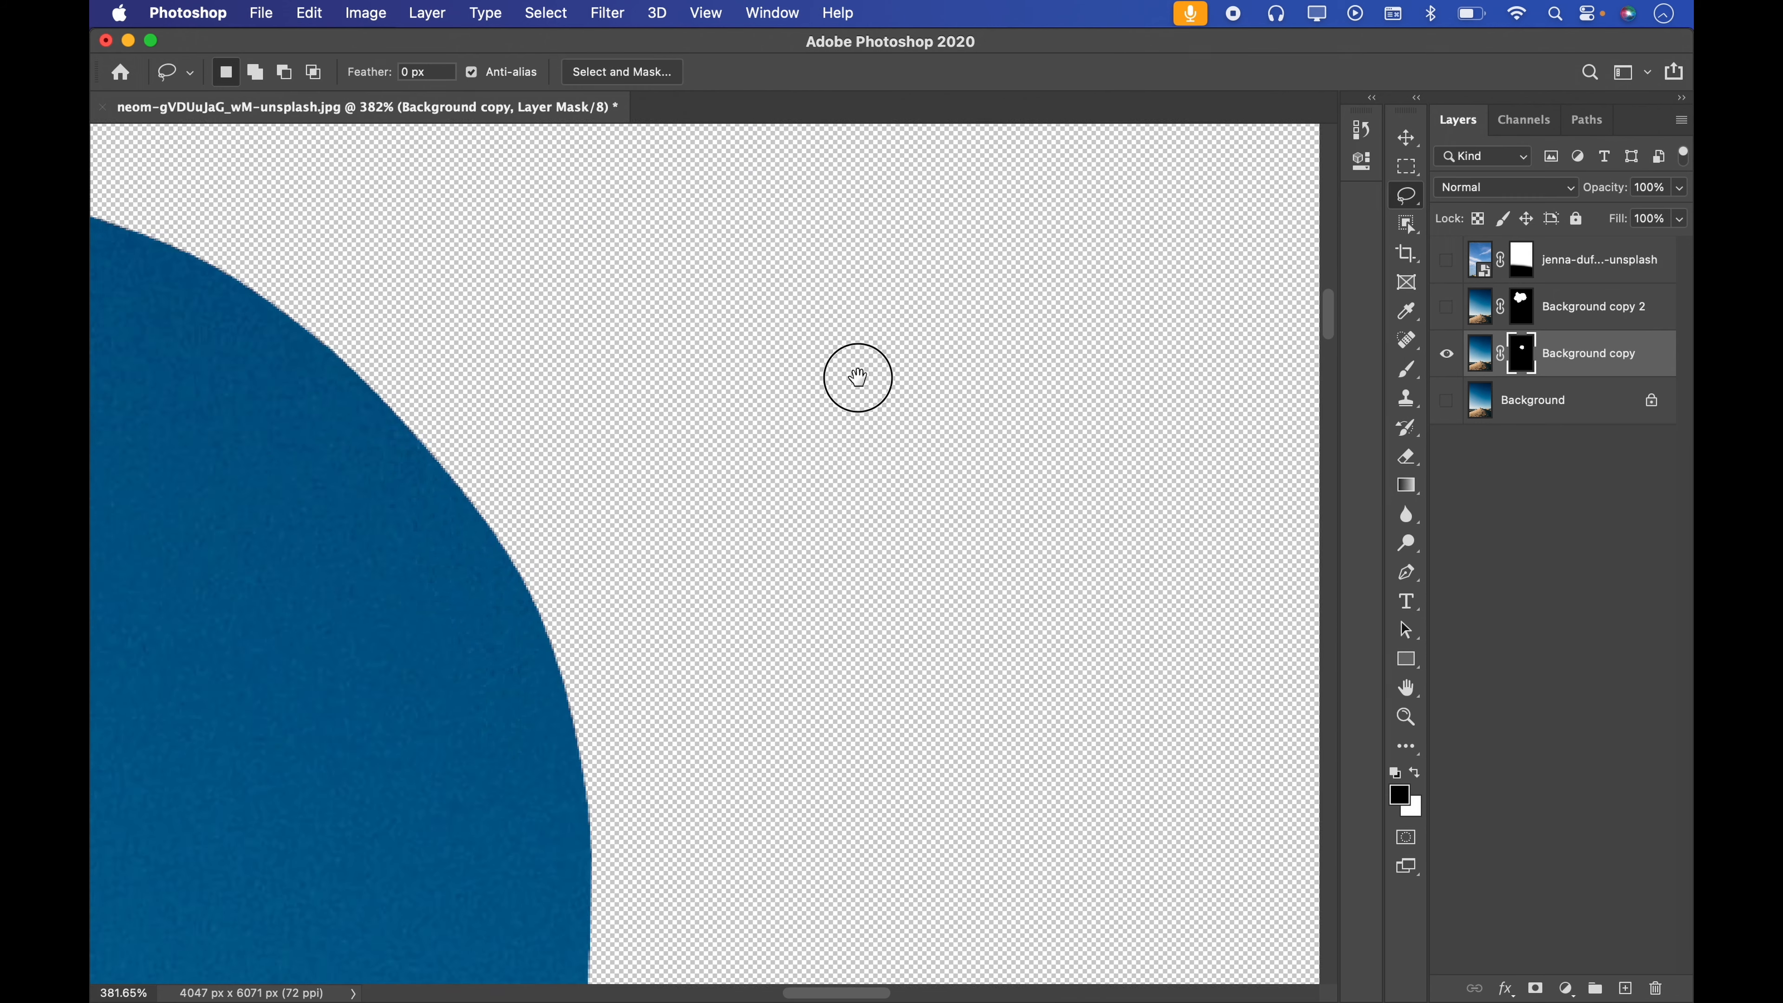
key("super+space")
mouse_move(853, 509)
left_mouse_down()
mouse_move(1031, 410)
mouse_move(583, 509)
left_mouse_up()
key("super+space")
Display only Background copy 2 again and inspect the pixels at the notch in the shape's lower edge
left_click(1447, 353)
left_click(1447, 306)
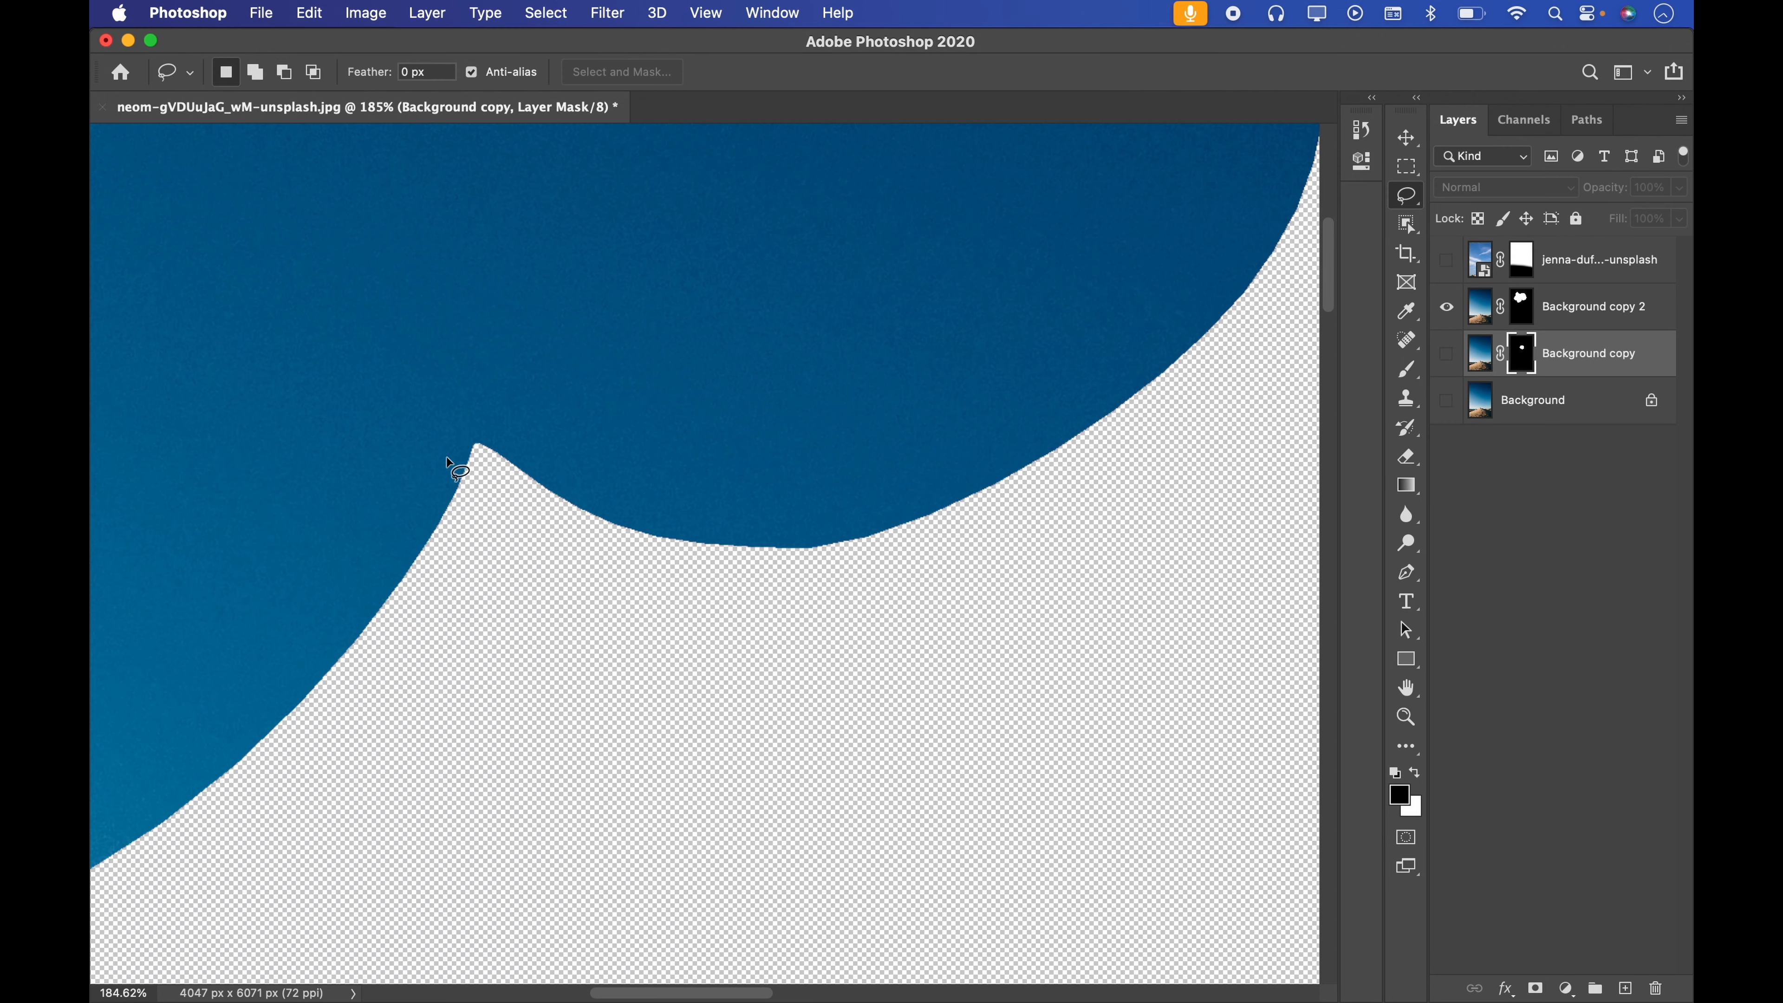
key("super+space")
left_click_drag(460, 469, 834, 375)
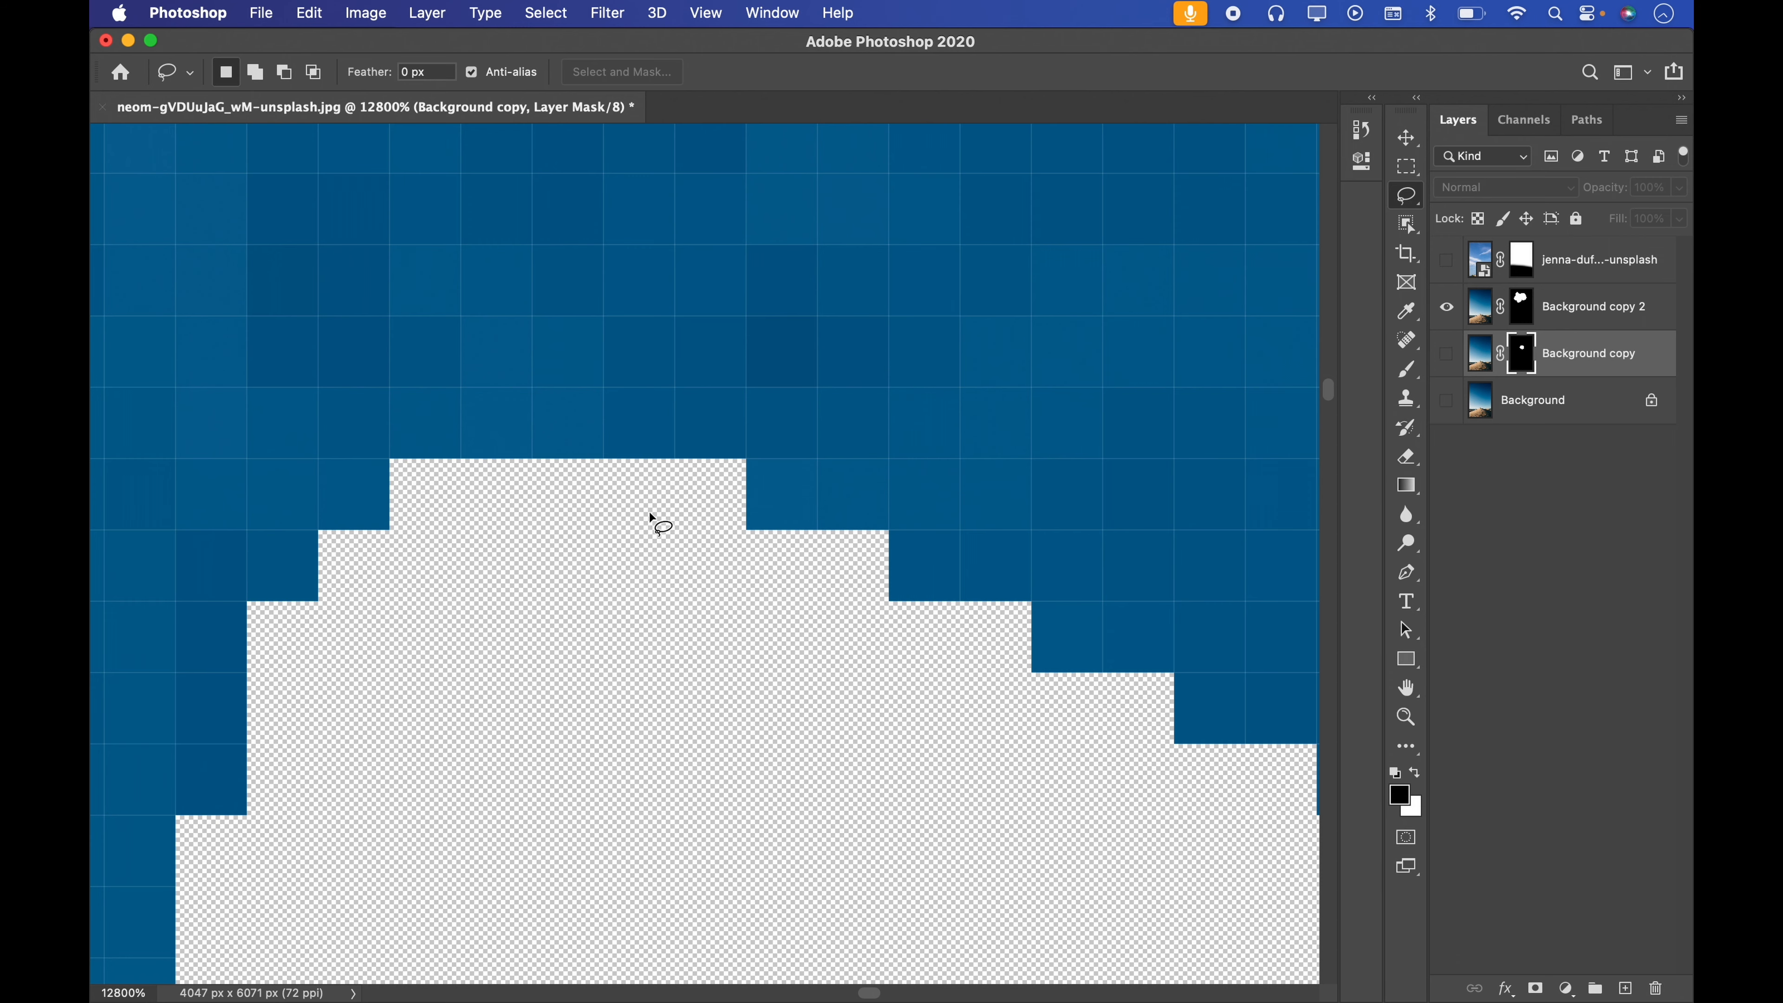
Display only Background copy and compare its edge pixels close up and from a distance
left_click(1447, 311)
left_click(1446, 355)
key("super+space")
left_click_drag(831, 499, 604, 509)
key("space")
mouse_move(916, 520)
left_mouse_down()
mouse_move(717, 511)
mouse_move(796, 505)
mouse_move(1095, 378)
left_mouse_up()
key("super+space")
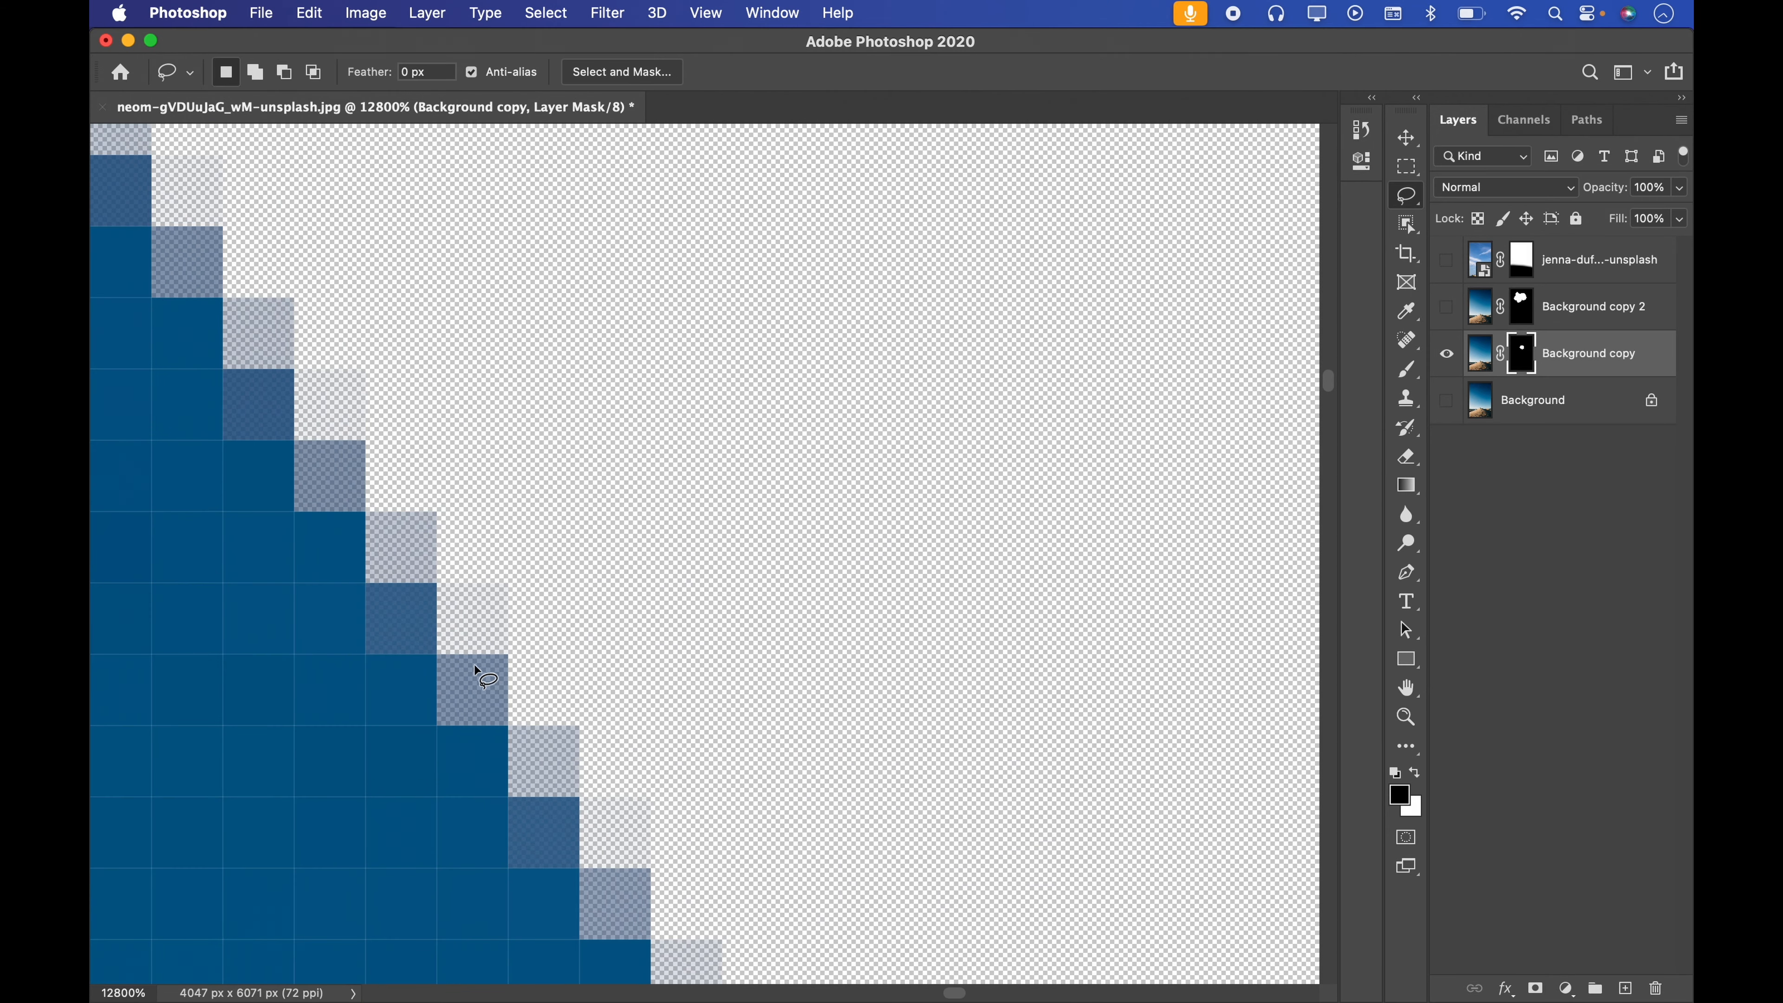
key("super+space")
mouse_move(879, 487)
left_mouse_down()
mouse_move(761, 537)
mouse_move(813, 525)
left_mouse_up()
left_click_drag(875, 774, 940, 681)
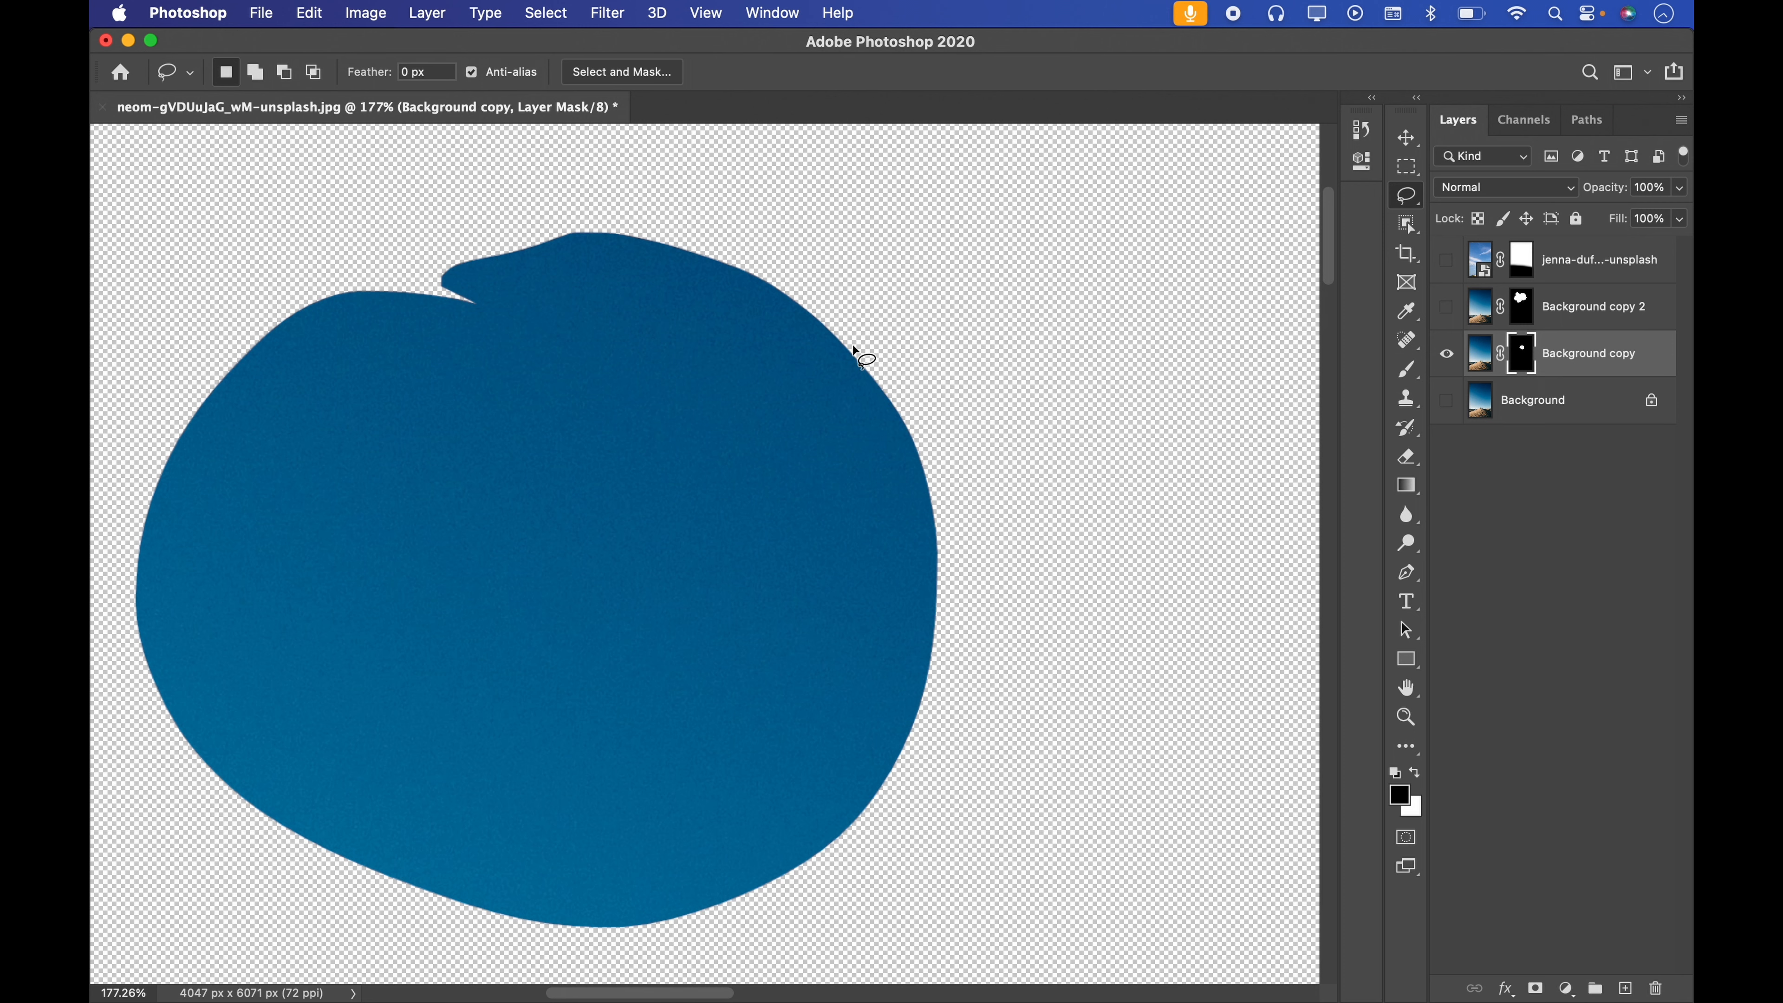
key("super+space")
left_click_drag(852, 344, 840, 403)
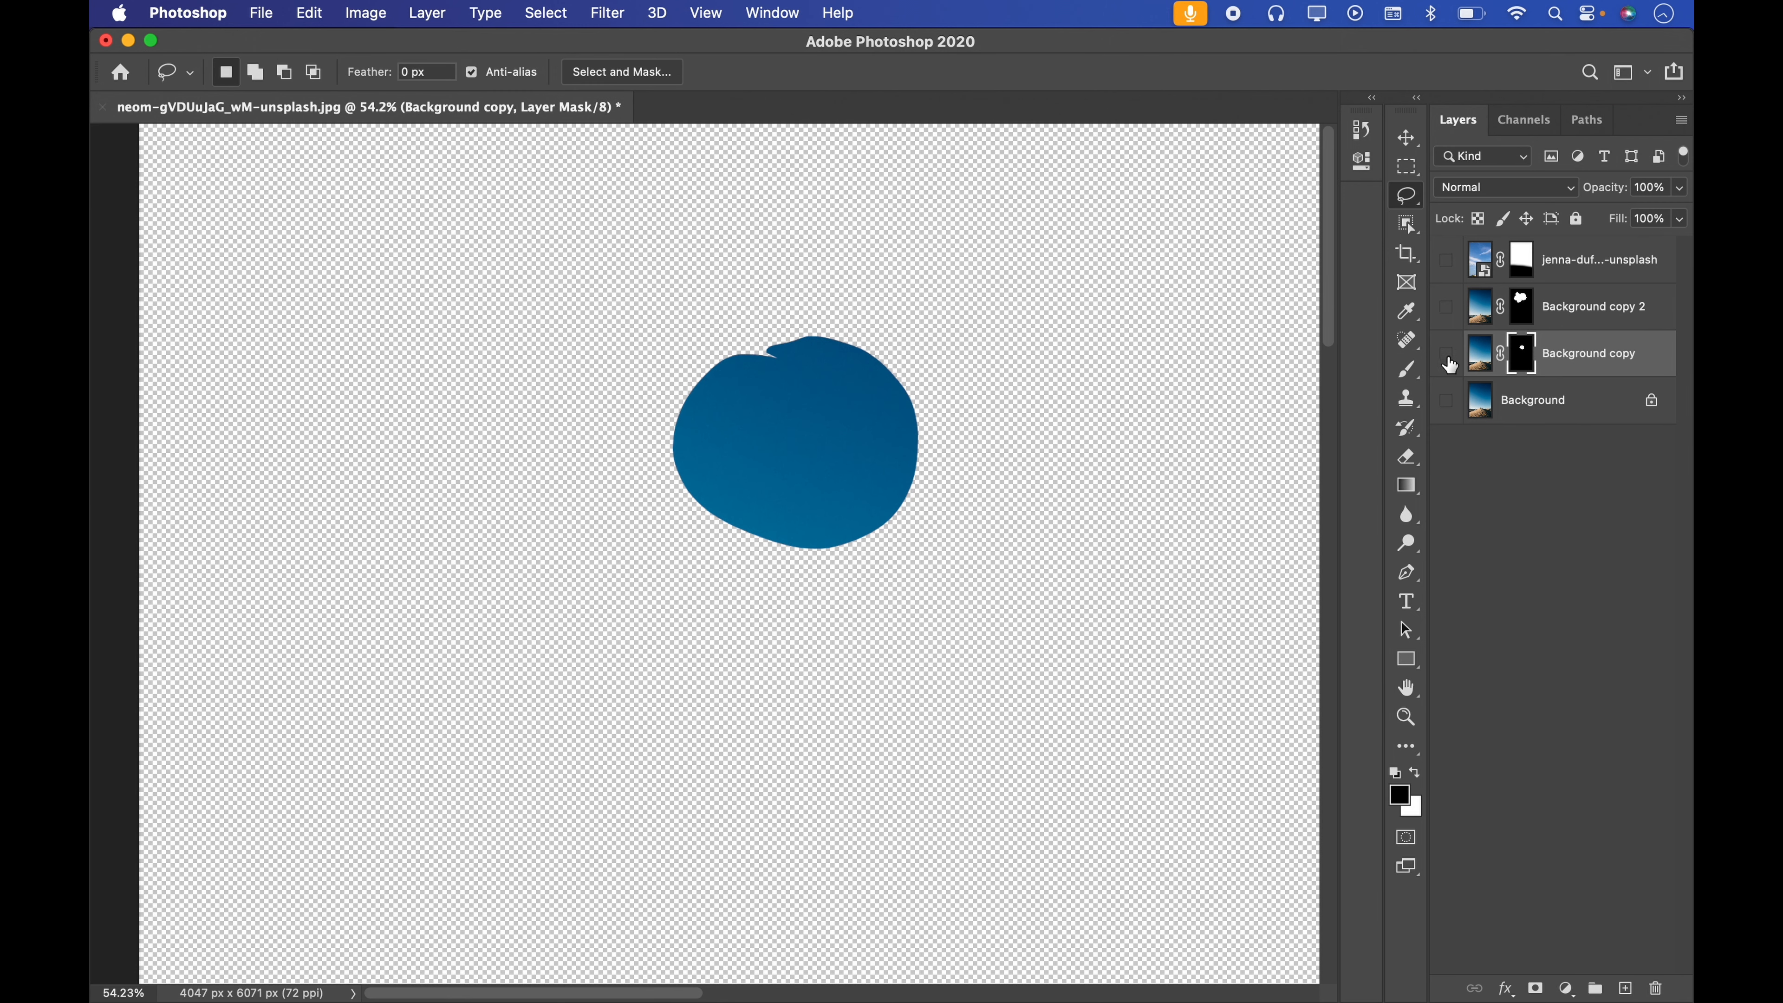
Compare the two whole masked shapes by displaying Background copy 2 and then Background copy alone
left_click(1447, 306, "alt")
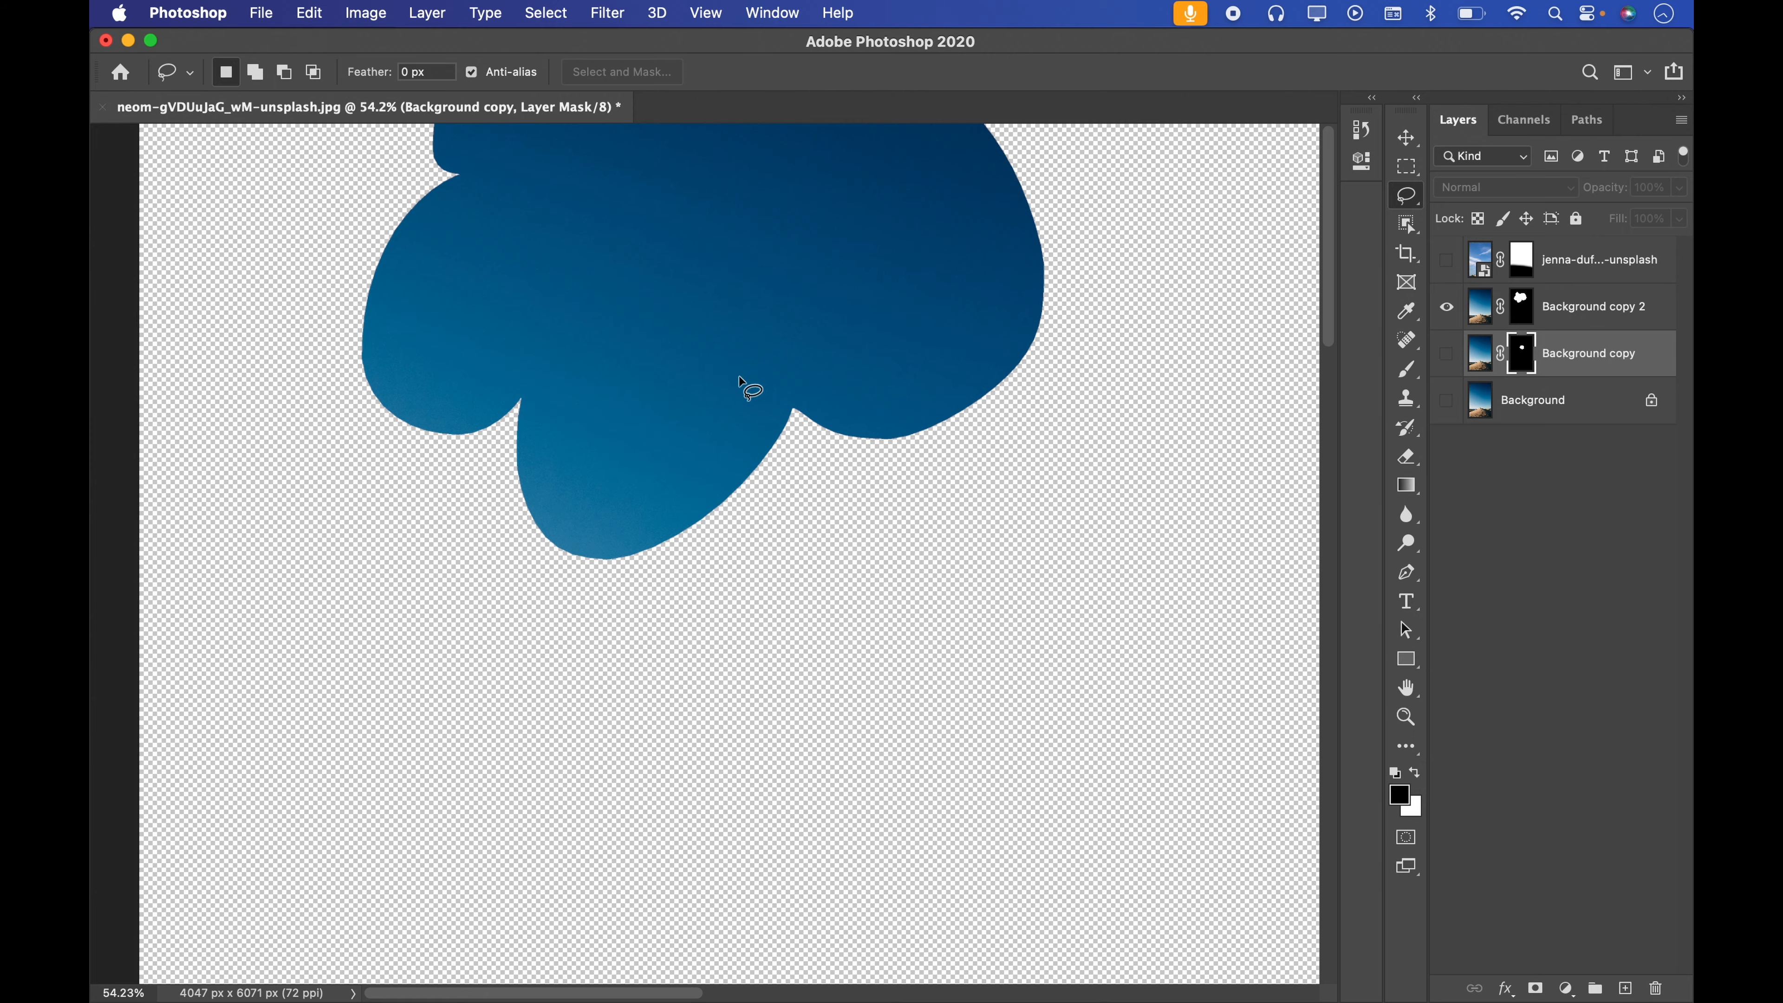
scroll(738, 377, "up", 5)
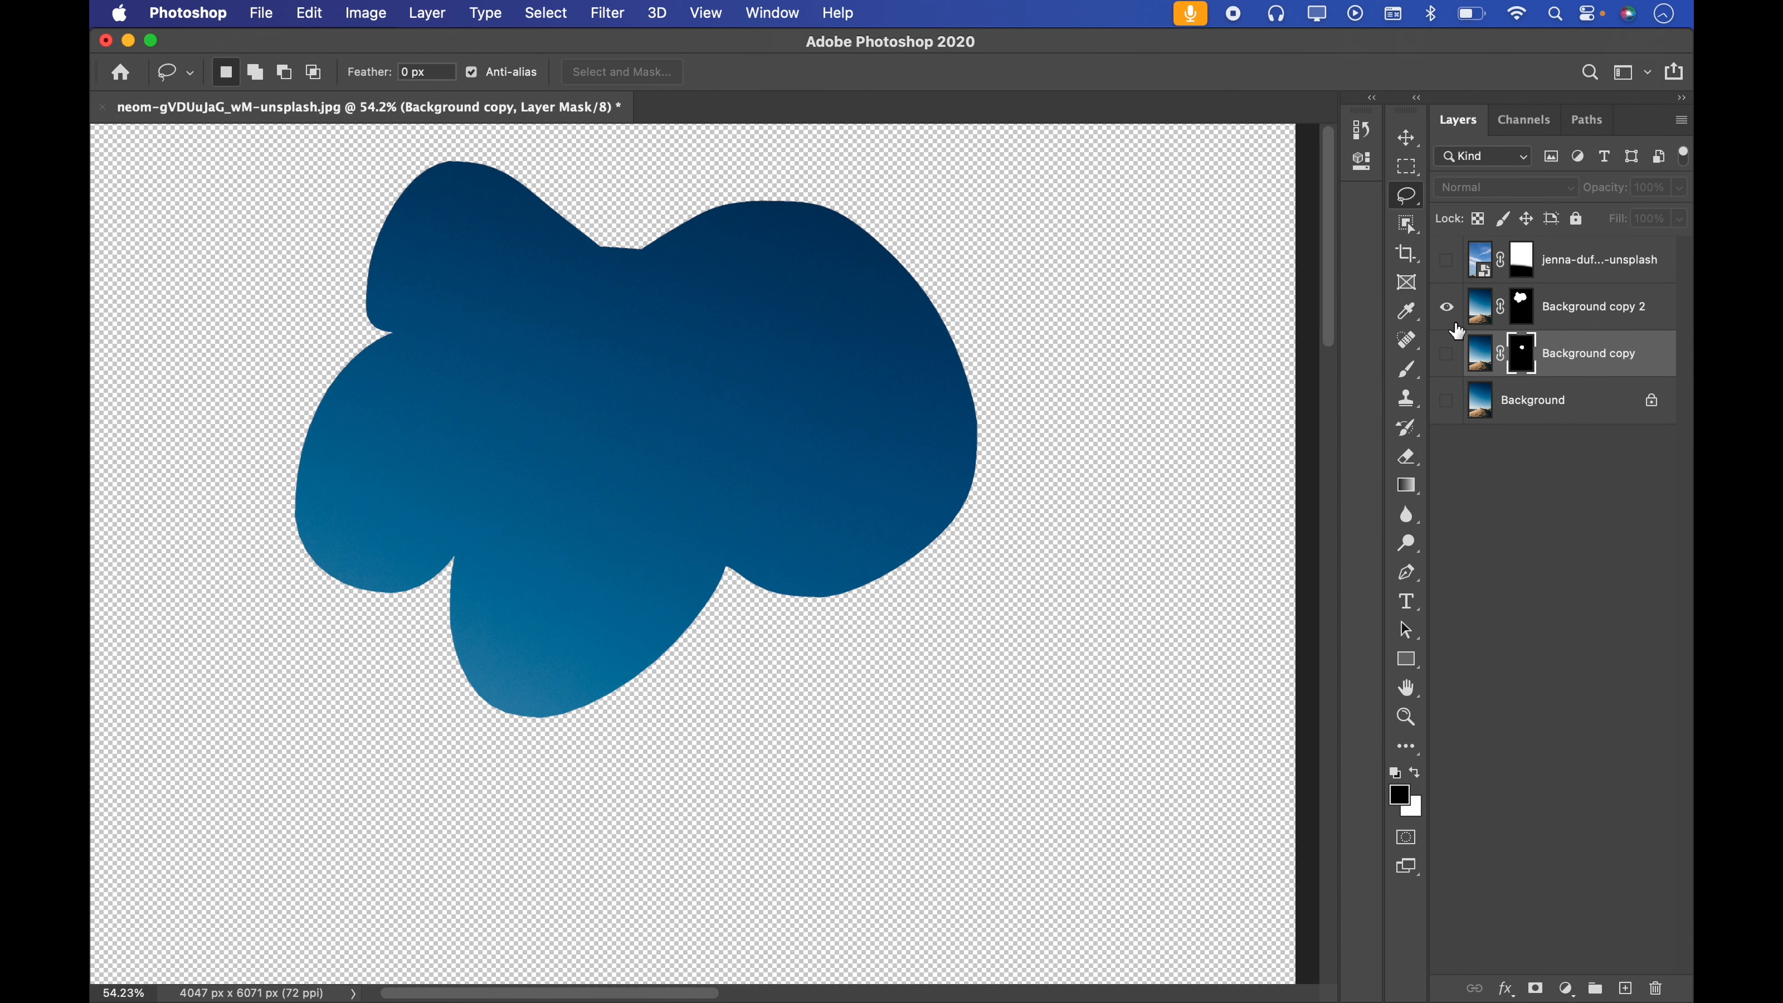
left_click(1448, 307)
left_click(1447, 354)
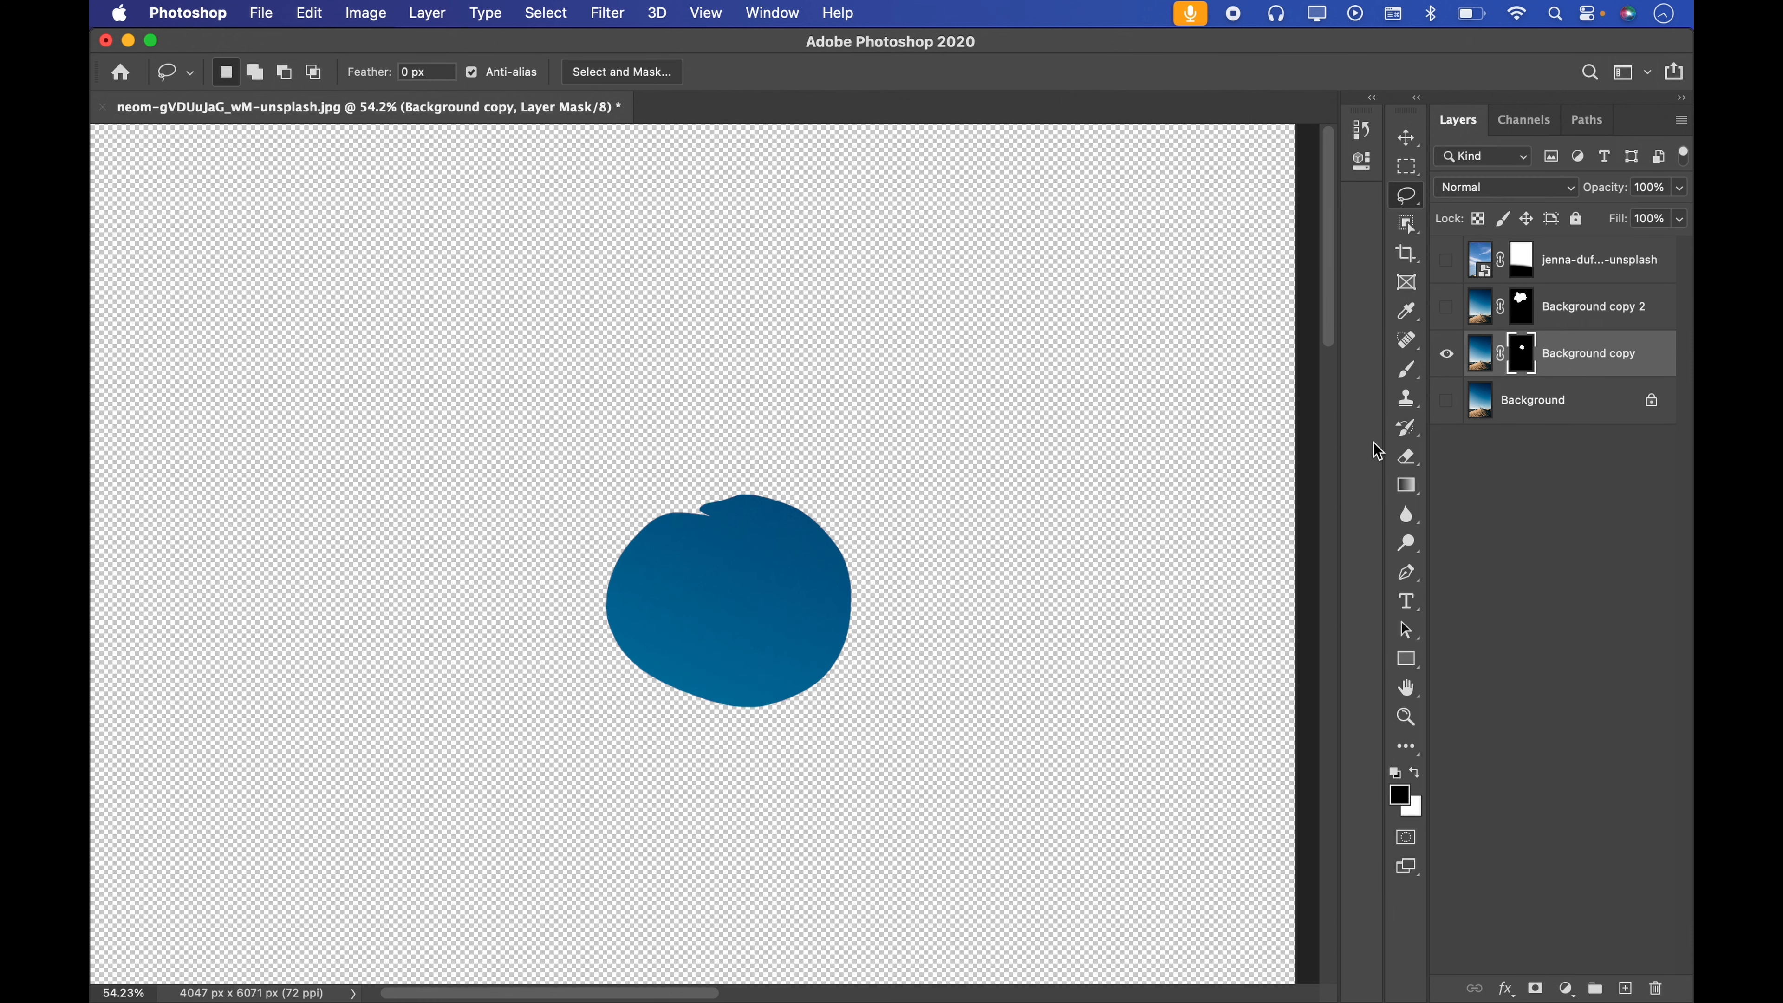
Hide Background copy, then show and select the original Background layer
left_click(1448, 353)
left_click(1448, 400)
left_click(1477, 400)
key("z")
left_click_drag(790, 481, 502, 477)
left_click_drag(730, 484, 941, 313)
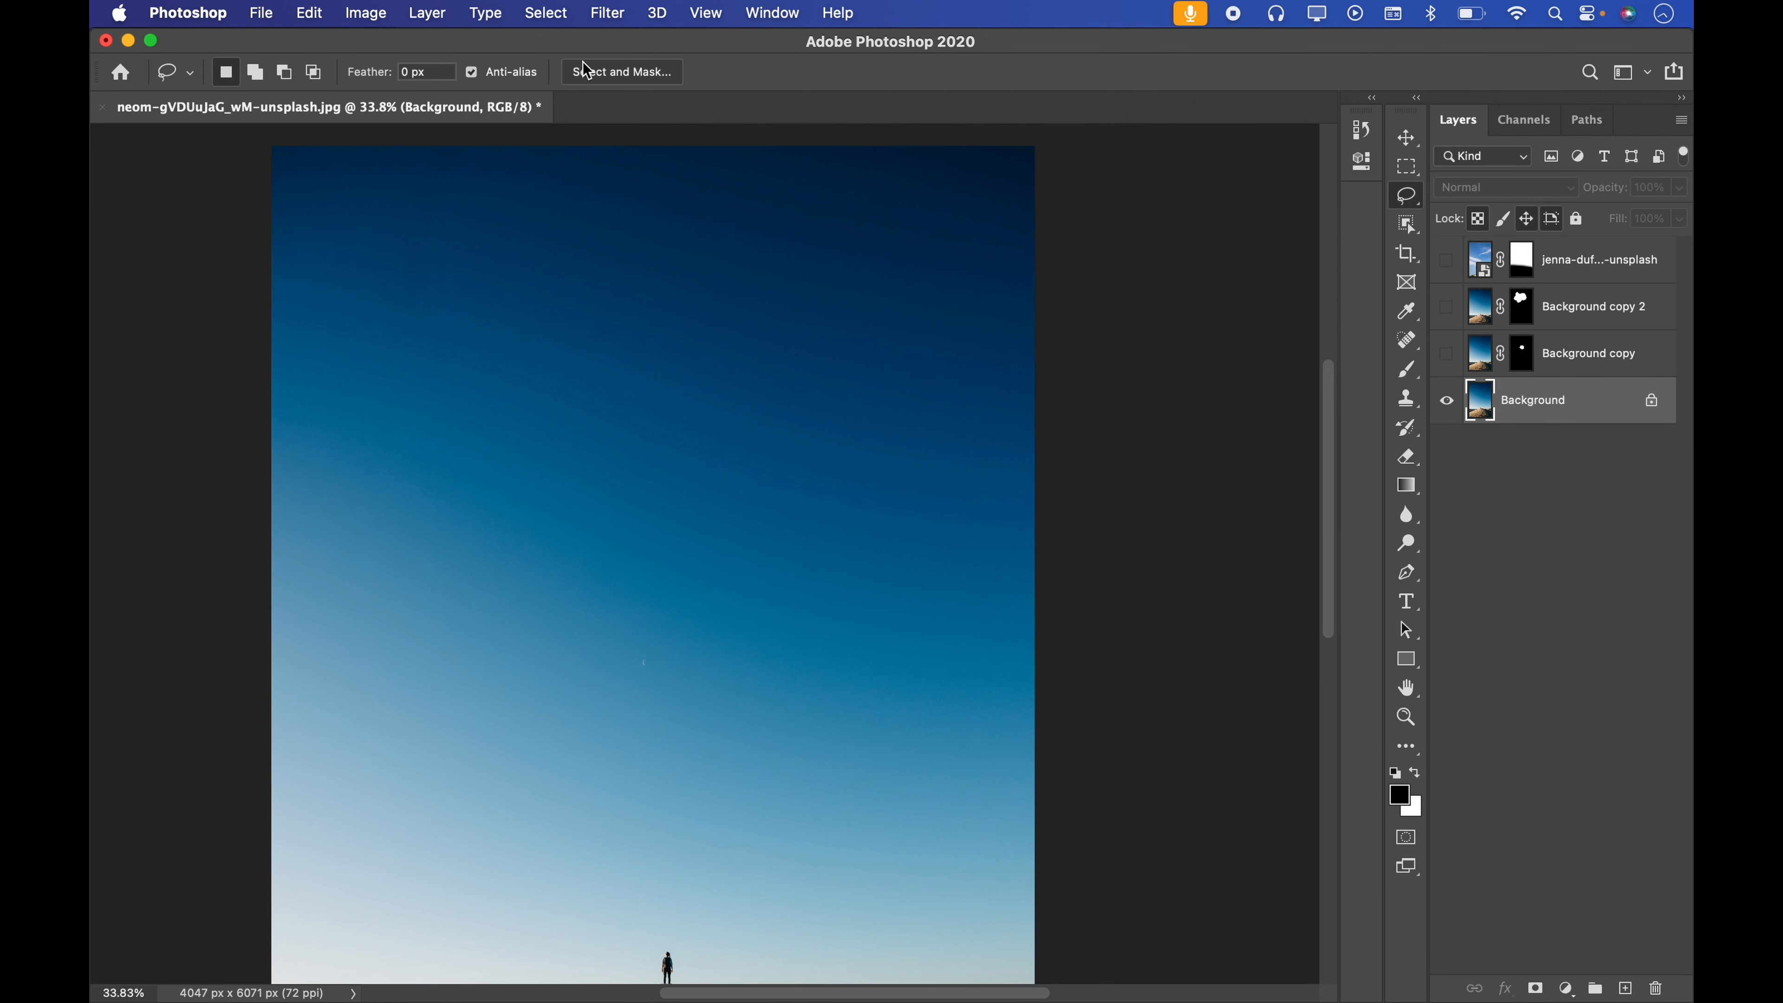
Lasso a freehand area in the upper left of the sky, then deselect it
mouse_move(545, 316)
left_mouse_down()
mouse_move(630, 471)
mouse_move(561, 310)
left_mouse_up()
key("super+space")
left_click_drag(632, 384, 660, 374)
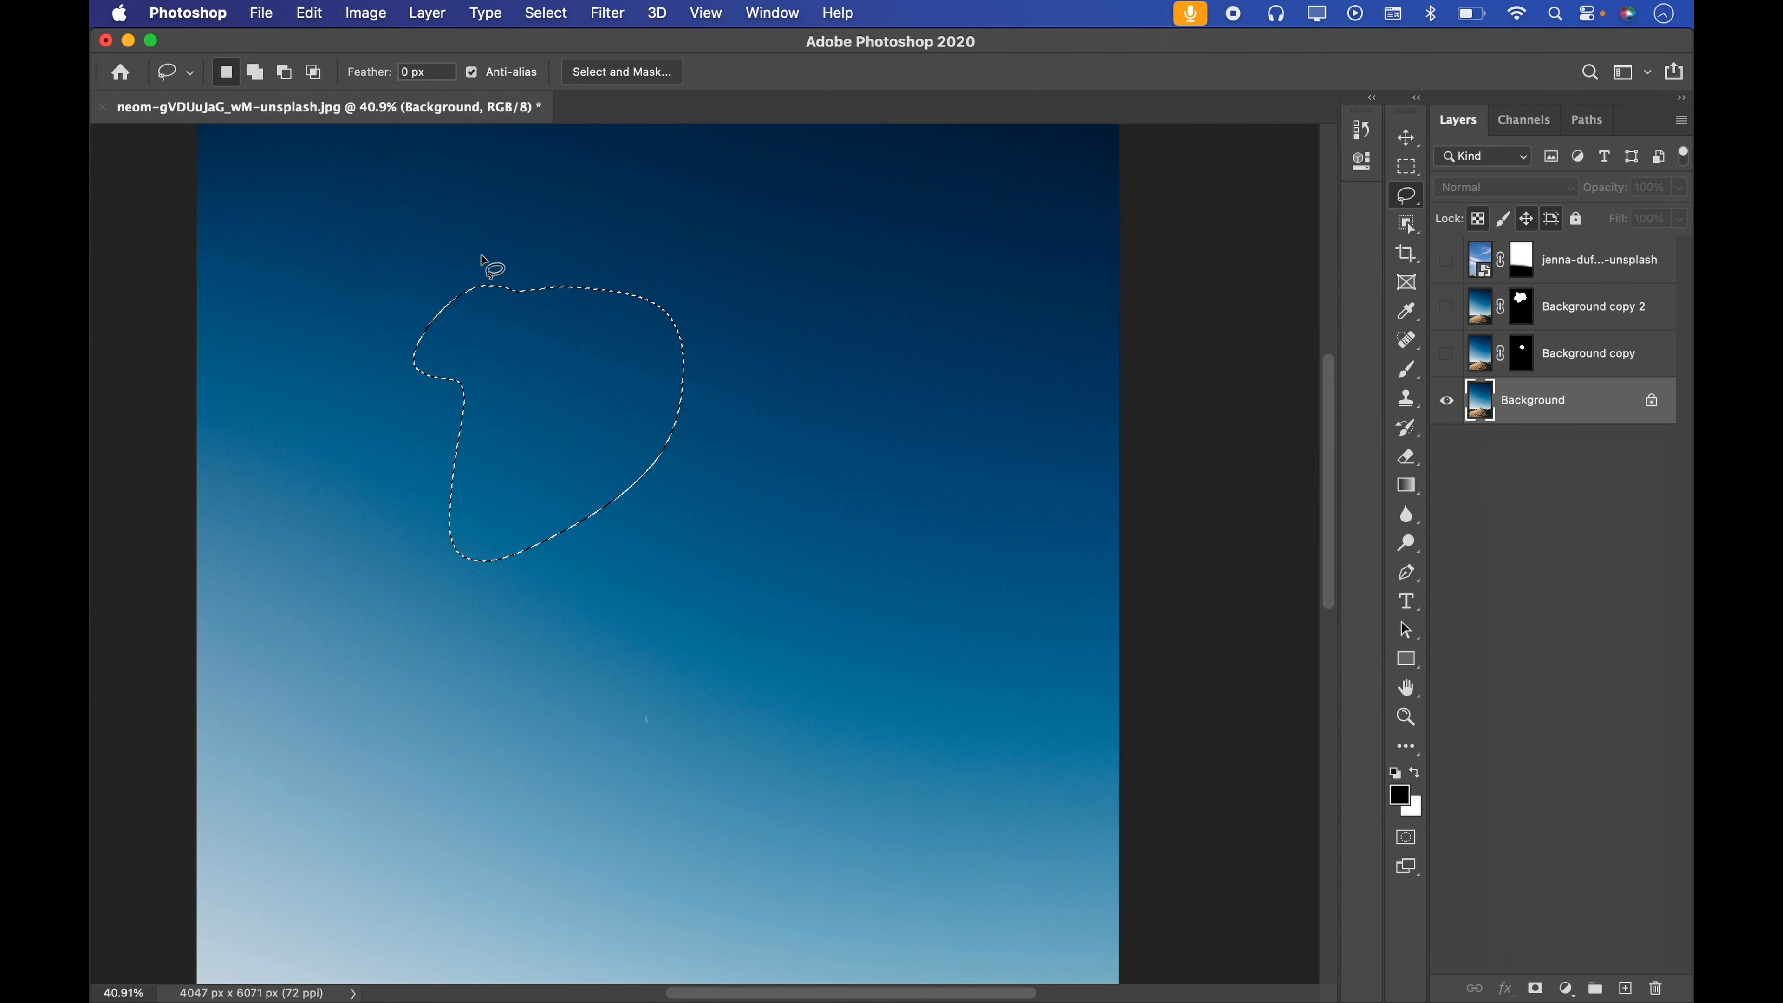
left_click(622, 336)
Lasso a new freehand area in the upper sky and extend it to the right by adding to the selection
left_click_drag(499, 393, 563, 364)
mouse_move(560, 288)
left_mouse_down()
mouse_move(528, 370)
mouse_move(596, 418)
mouse_move(634, 431)
mouse_move(733, 395)
mouse_move(709, 290)
mouse_move(639, 240)
mouse_move(560, 288)
left_mouse_up()
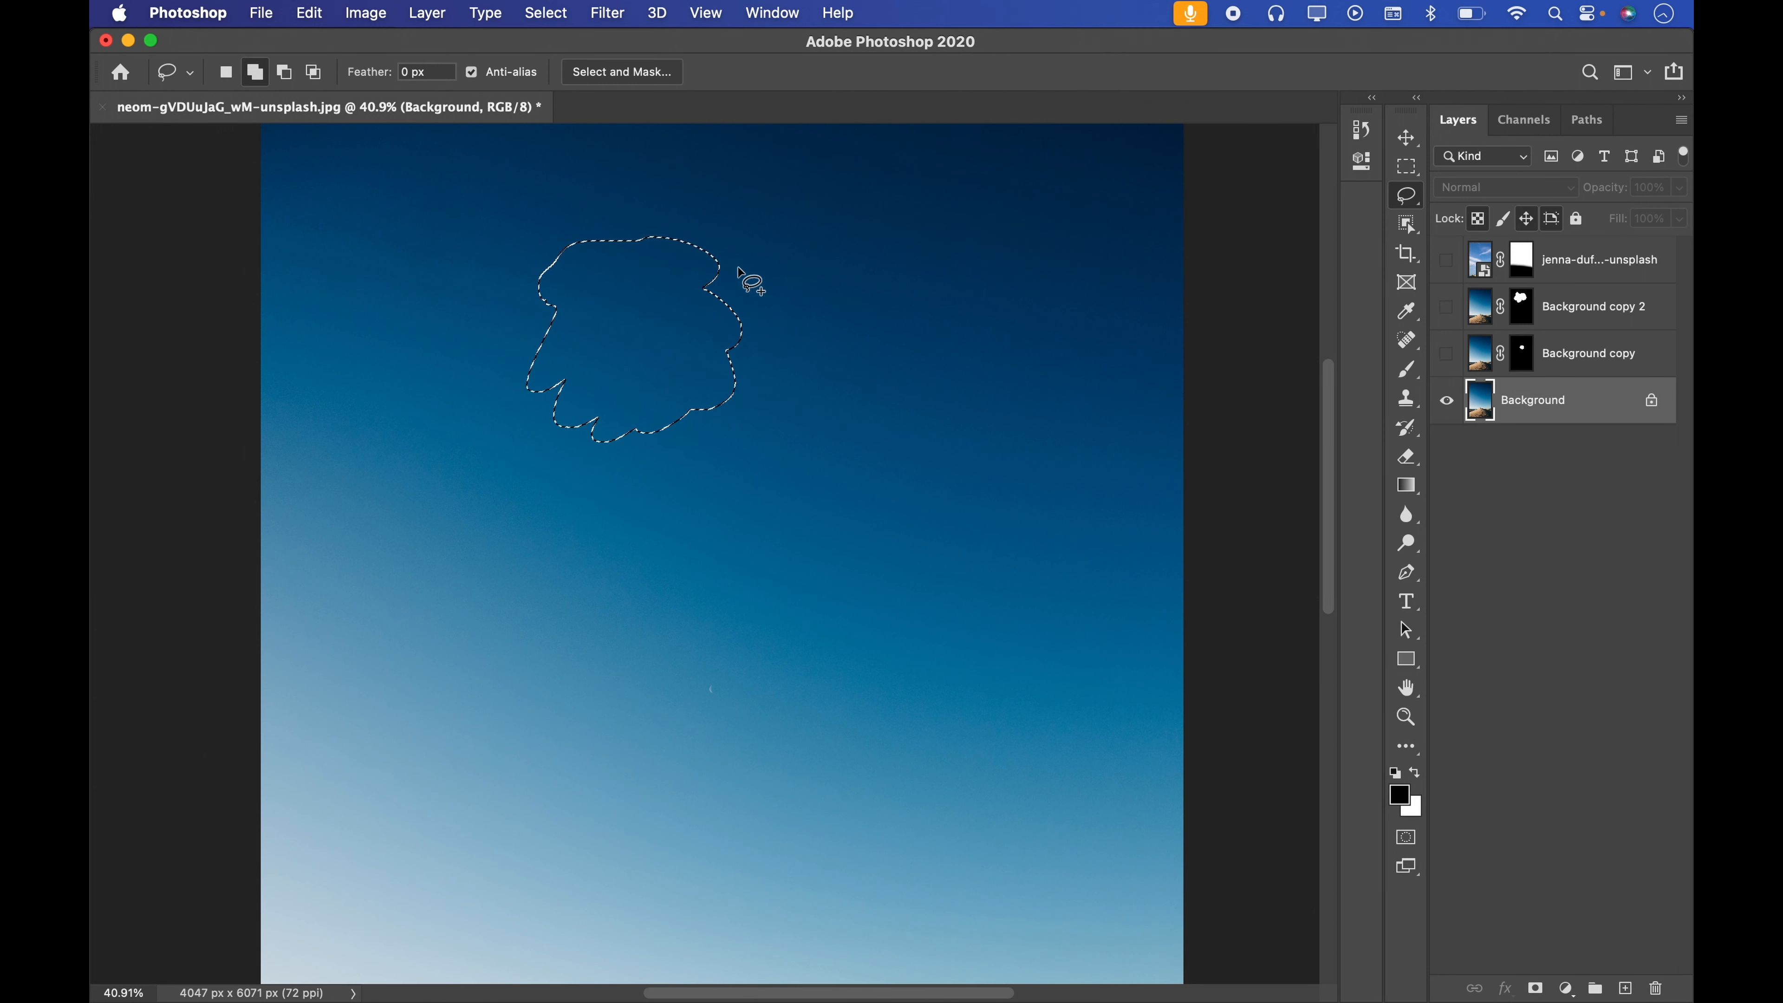
mouse_move(717, 245)
left_mouse_down()
mouse_move(693, 287)
mouse_move(799, 318)
mouse_move(797, 365)
mouse_move(953, 247)
mouse_move(726, 391)
left_mouse_up()
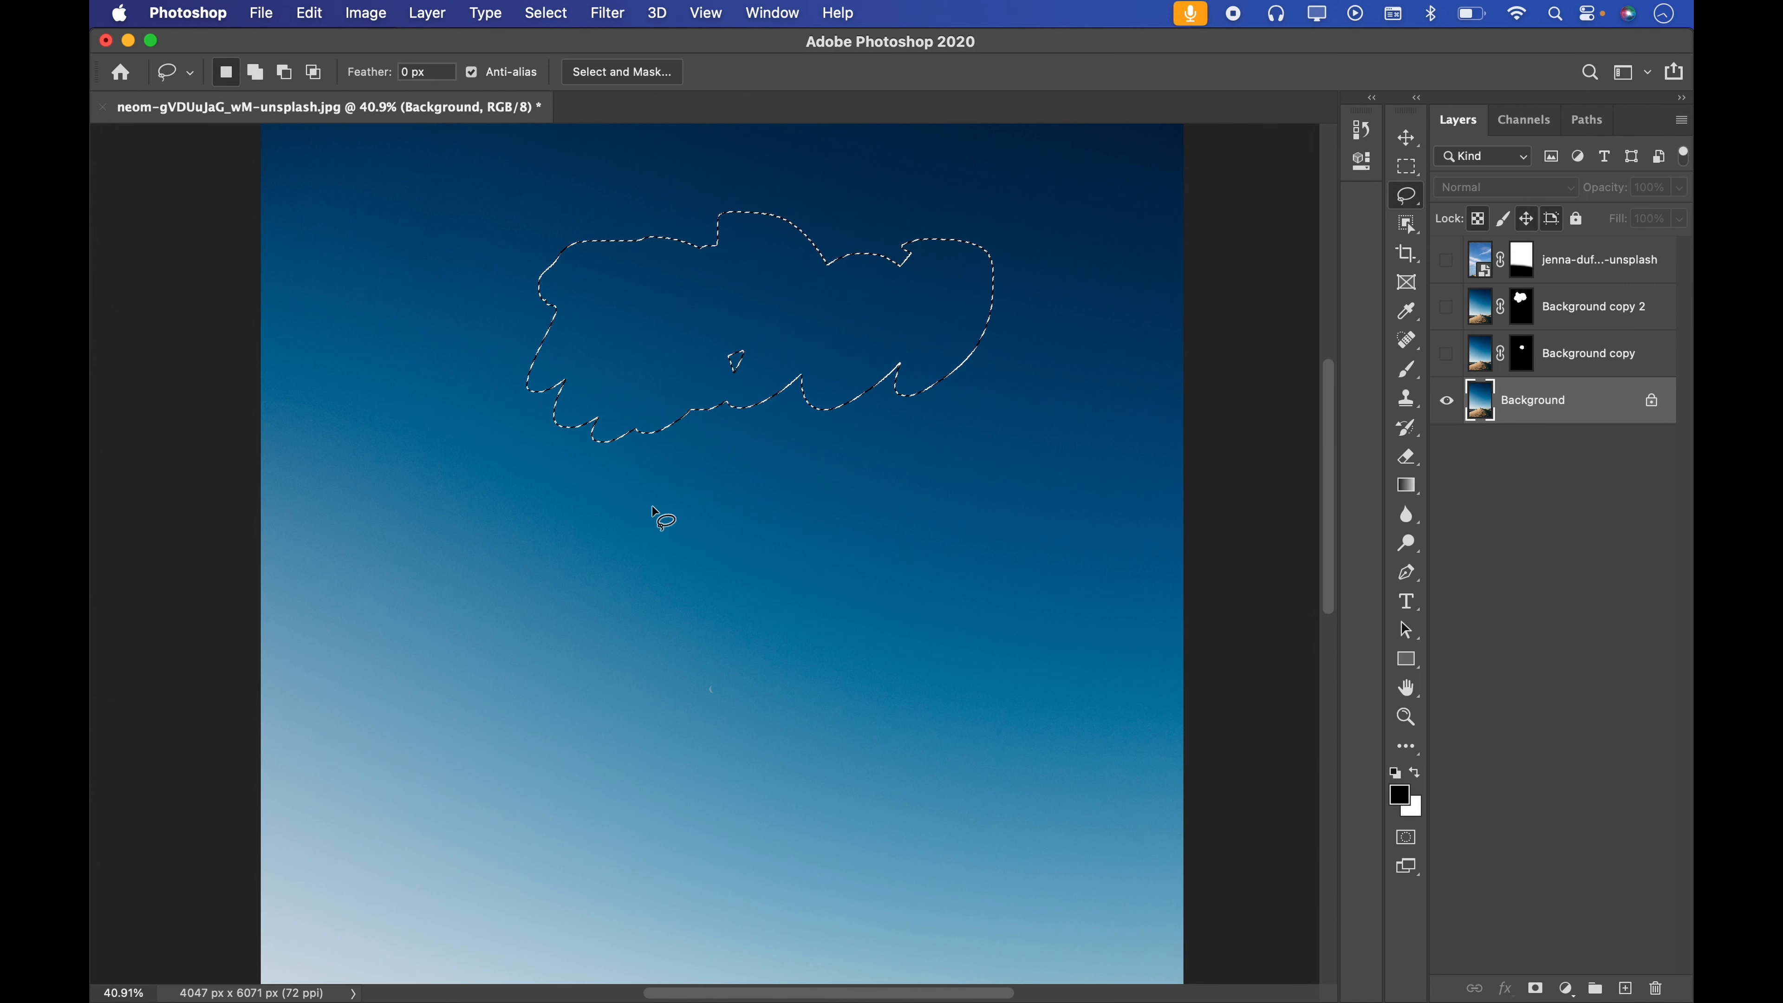
Subtract freehand pieces along the lower edge and right end of the sky selection, then deselect everything
key("alt")
mouse_move(578, 500)
left_mouse_down()
mouse_move(612, 416)
mouse_move(706, 356)
mouse_move(784, 341)
mouse_move(806, 433)
mouse_move(584, 507)
left_mouse_up()
mouse_move(798, 303)
left_mouse_down()
mouse_move(728, 332)
mouse_move(818, 337)
left_mouse_up()
mouse_move(985, 273)
left_mouse_down()
mouse_move(884, 315)
mouse_move(968, 255)
left_mouse_up()
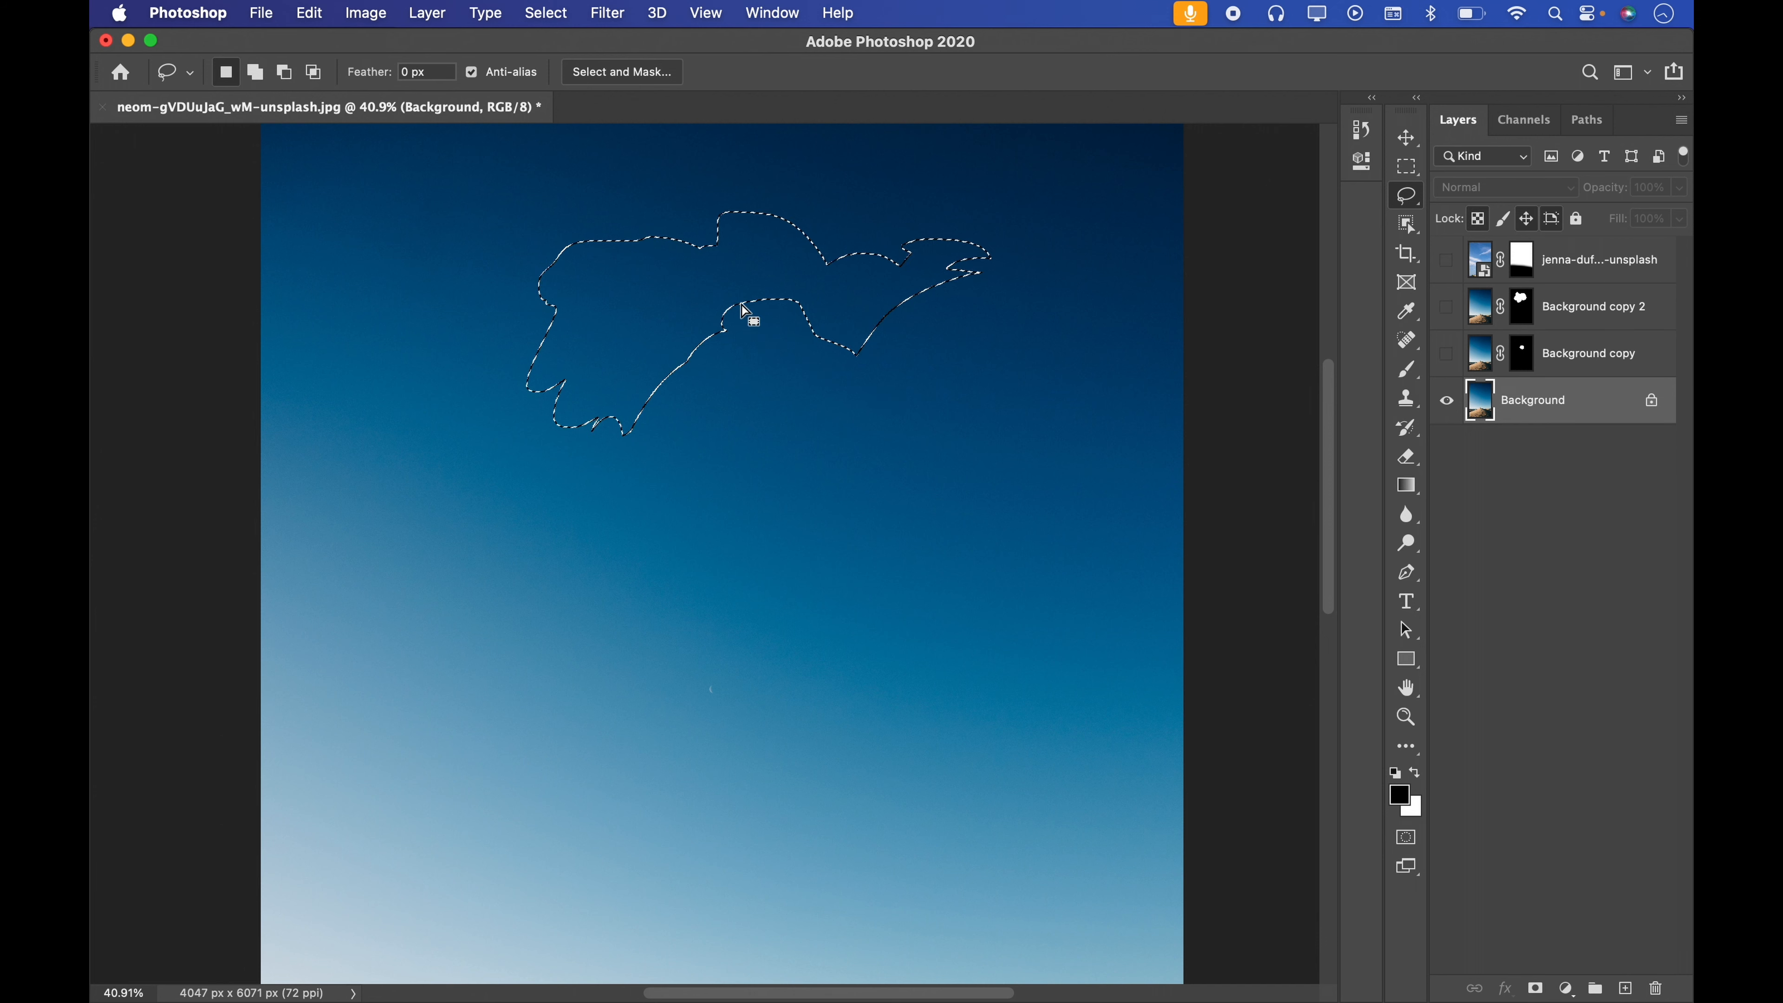
key("super+d")
Lasso a new freehand area in the upper sky, look through the selection's context options, and dismiss them without choosing any
key("super+0")
mouse_move(702, 269)
left_mouse_down()
mouse_move(743, 440)
mouse_move(730, 266)
left_mouse_up()
right_click(675, 314)
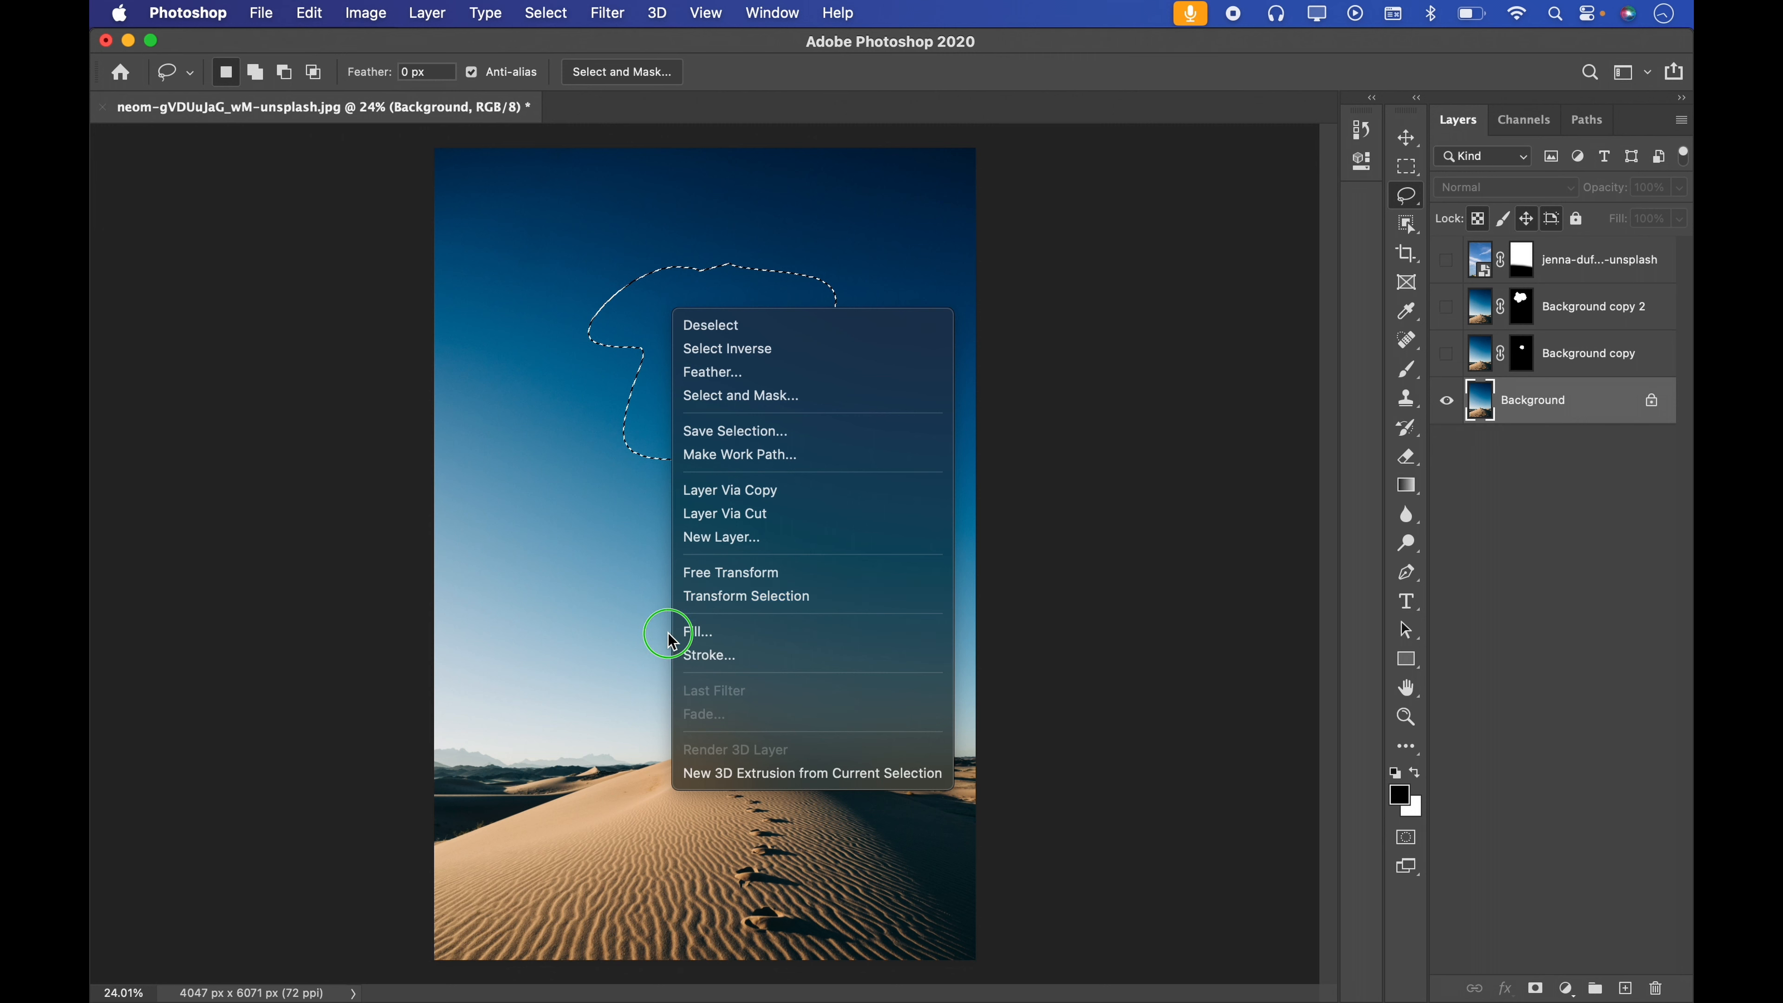
left_click(517, 674)
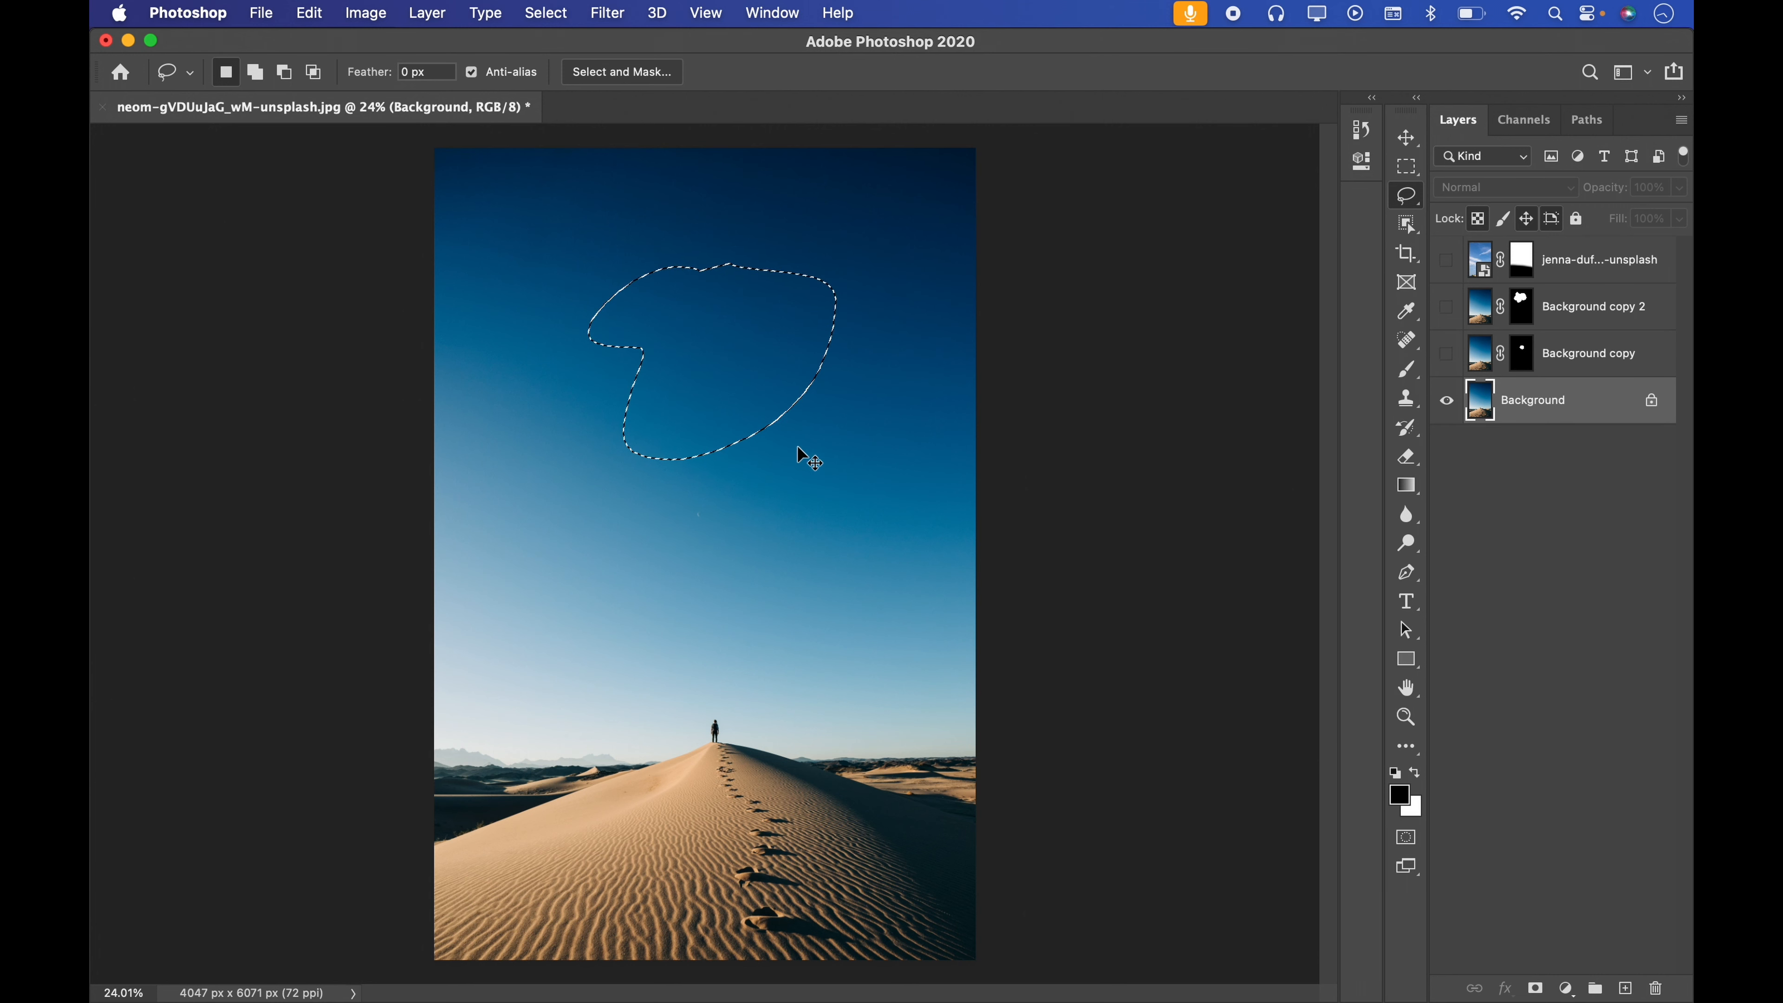
Switch to the Polygonal Lasso tool and select an irregular straight-edged shape in the sky, closing it at its starting point
left_click(1401, 204)
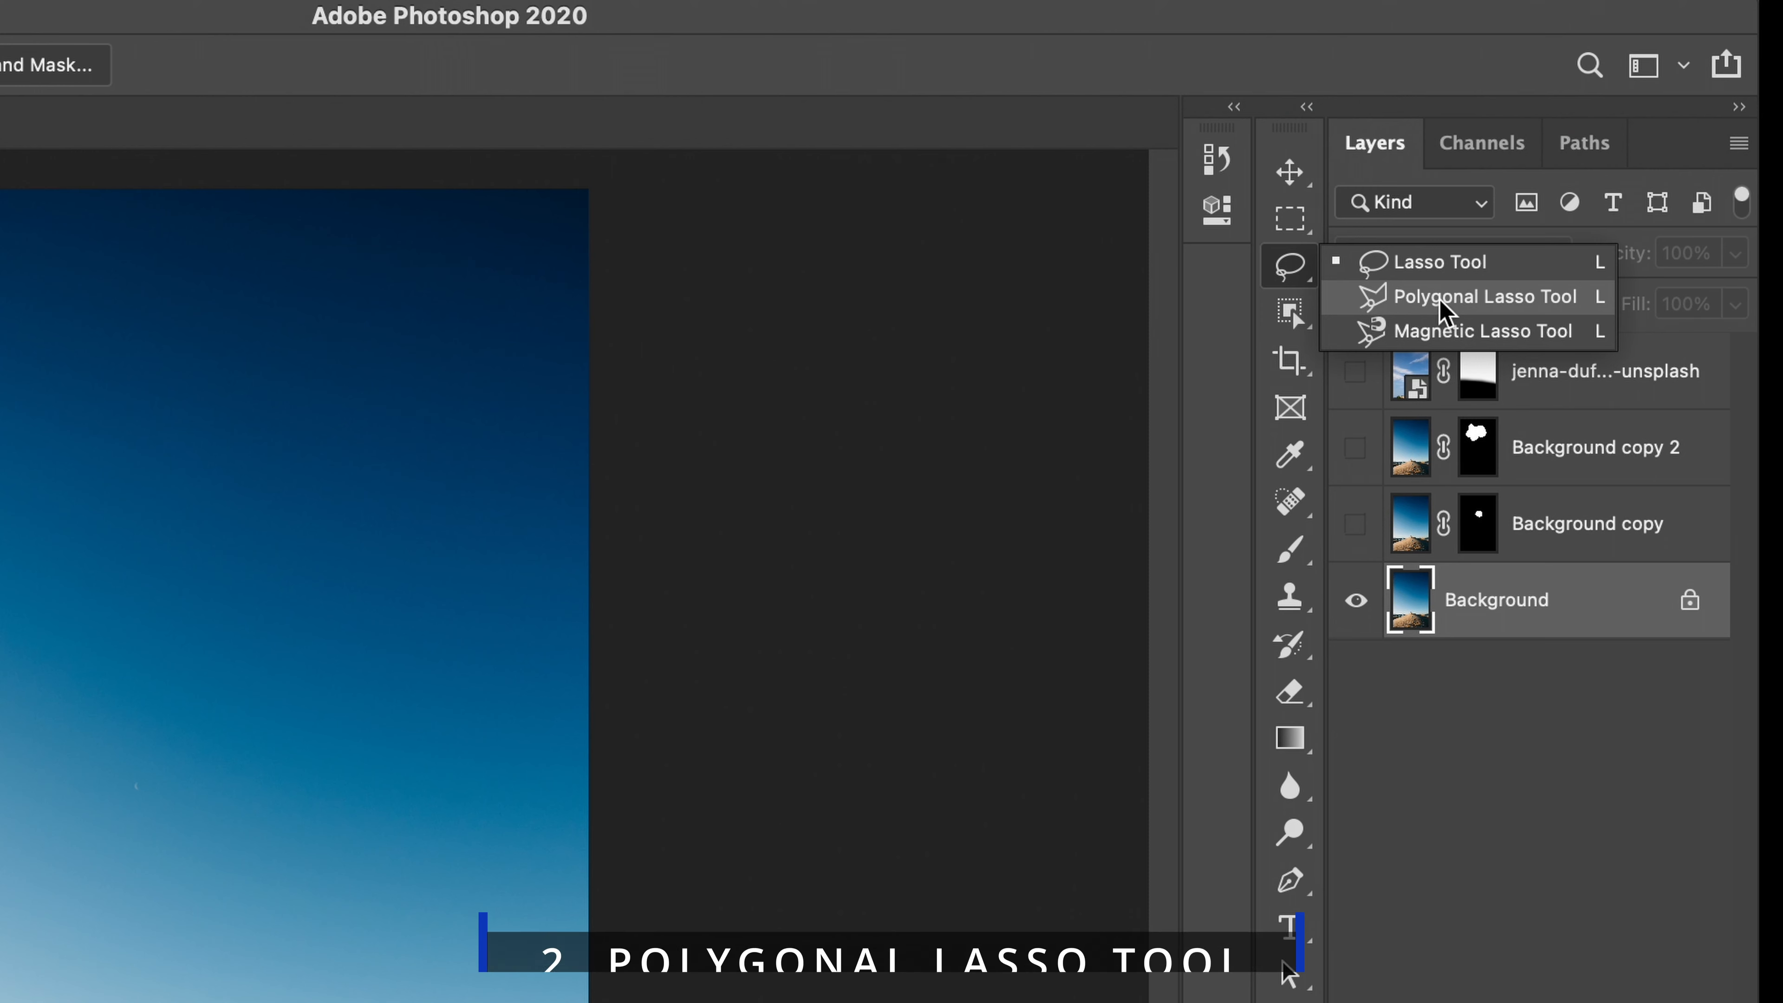
left_click(1439, 298)
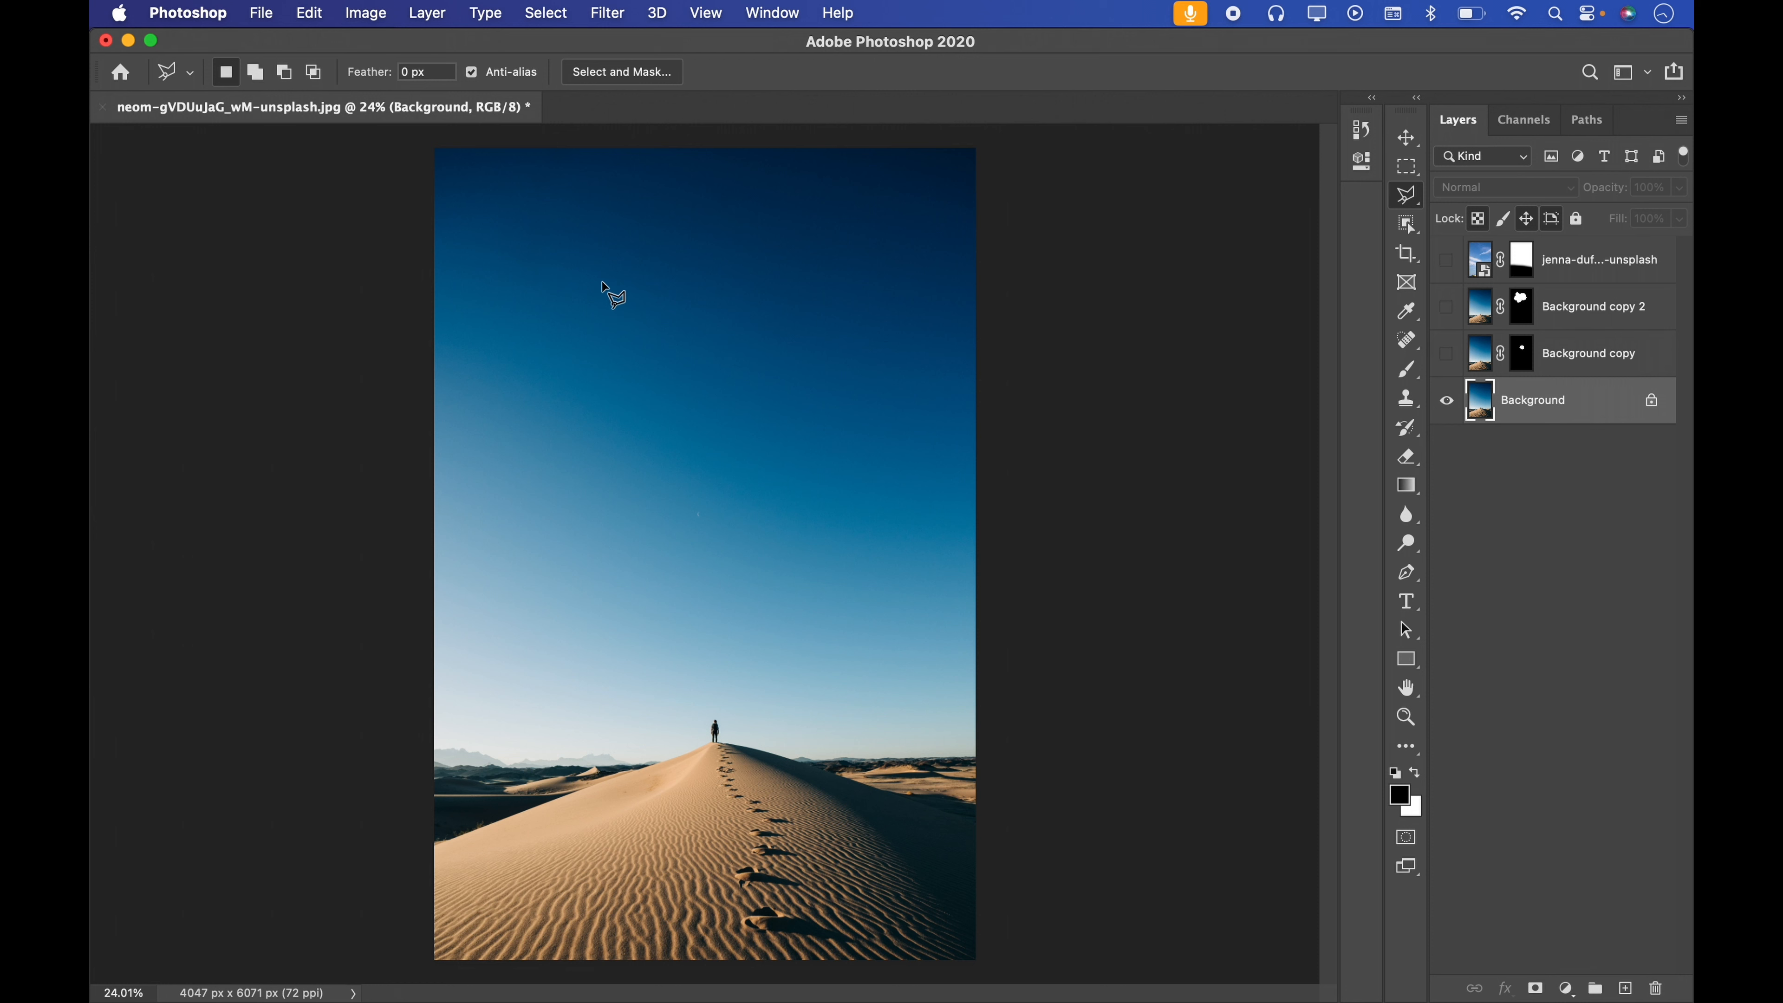
left_click(605, 332)
left_click(783, 276)
left_click(843, 441)
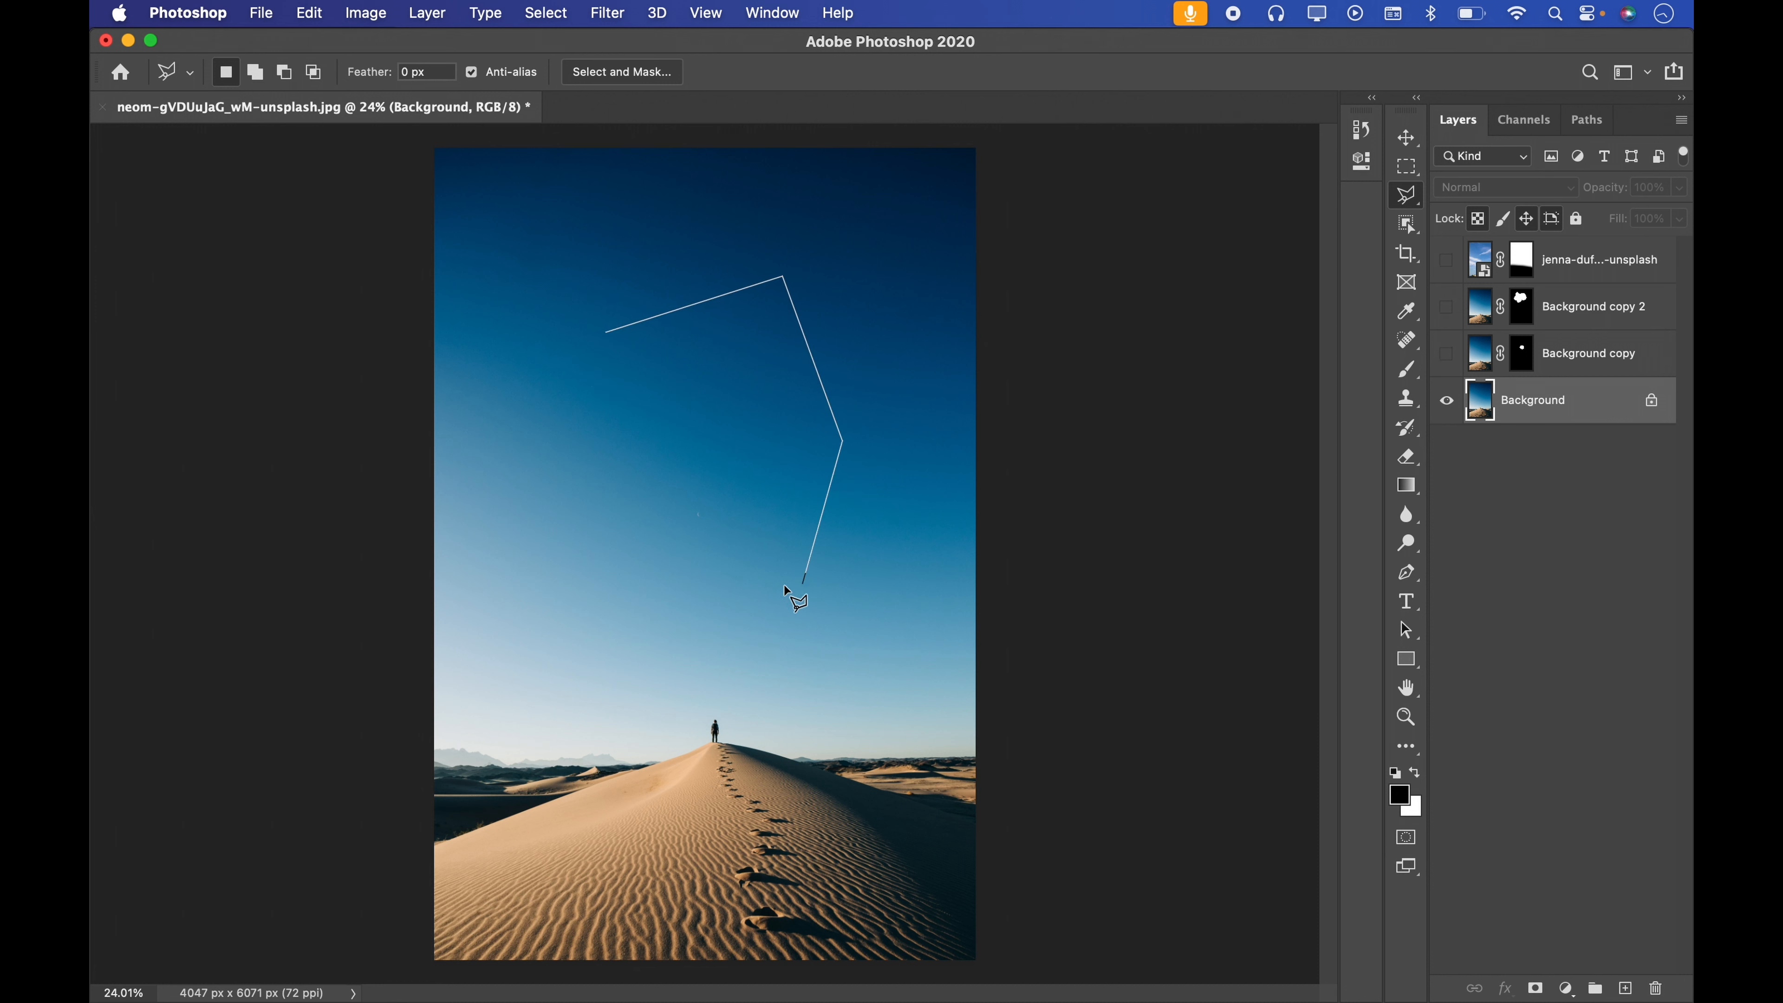
left_click(768, 576)
left_click(635, 552)
left_click(725, 437)
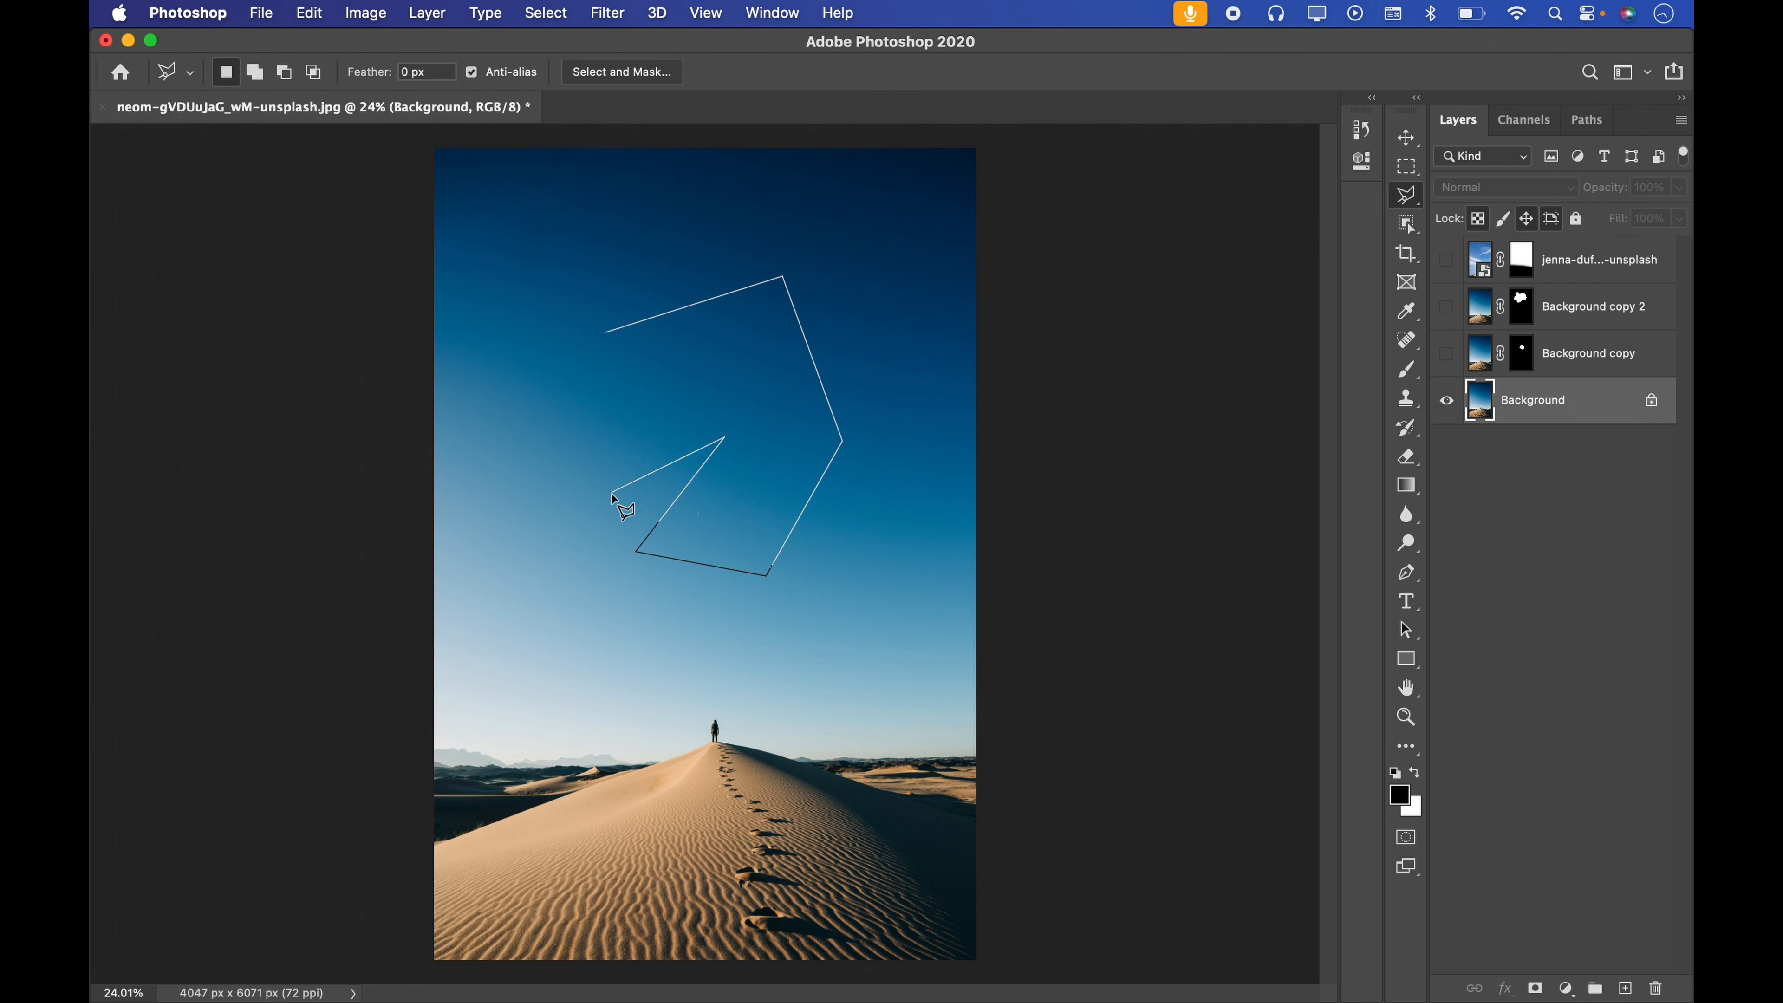
left_click(612, 500)
left_click(511, 455)
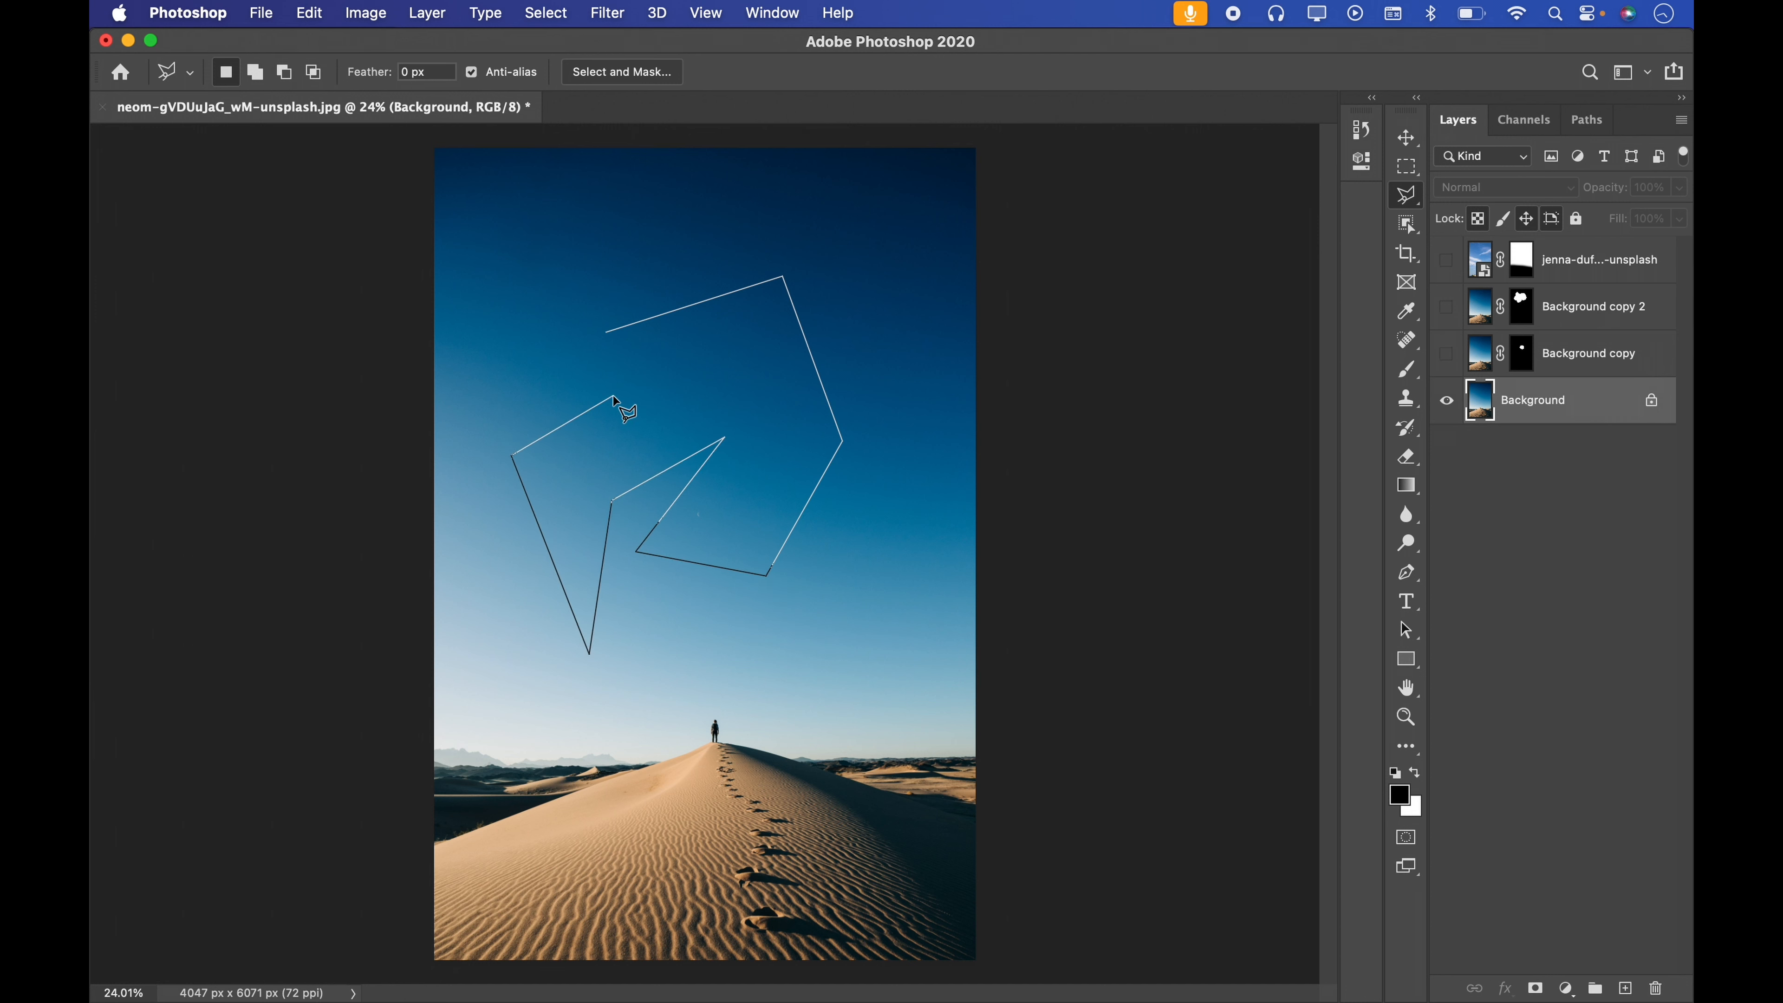
left_click(608, 336)
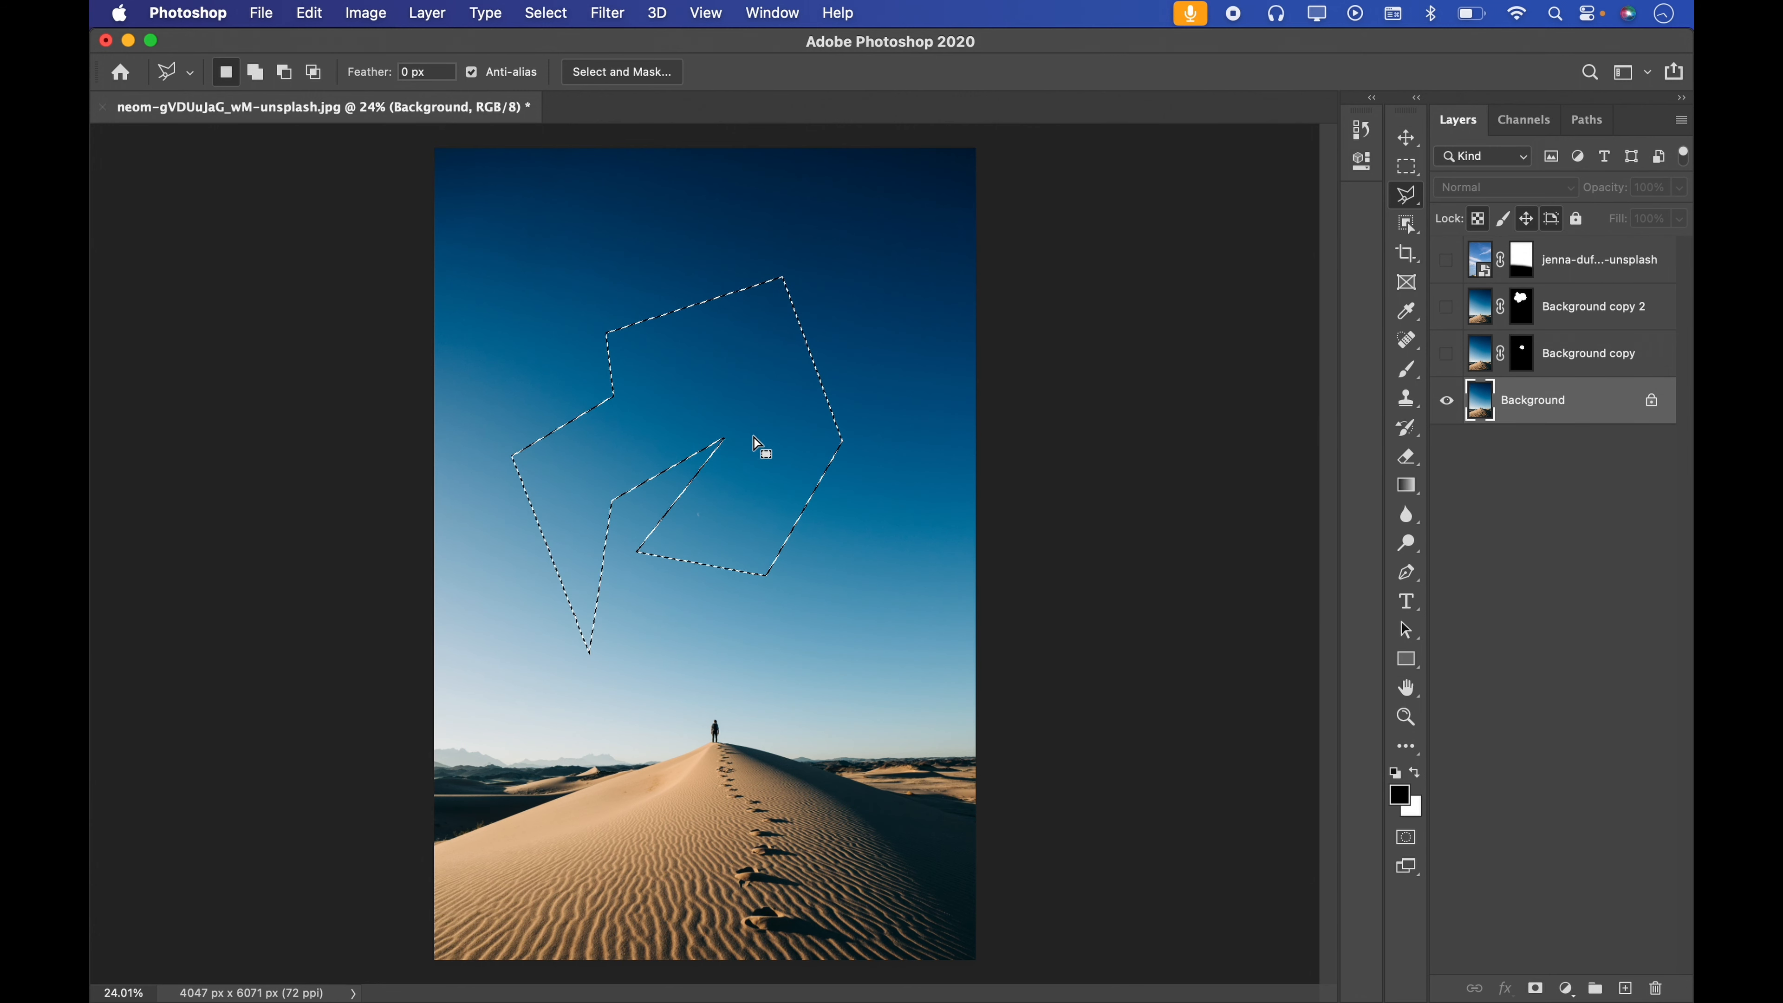
Try a pale pink (d4b1b1) Solid Color fill layer on the polygonal selection, cancel it, and deselect the area
left_click(1567, 988)
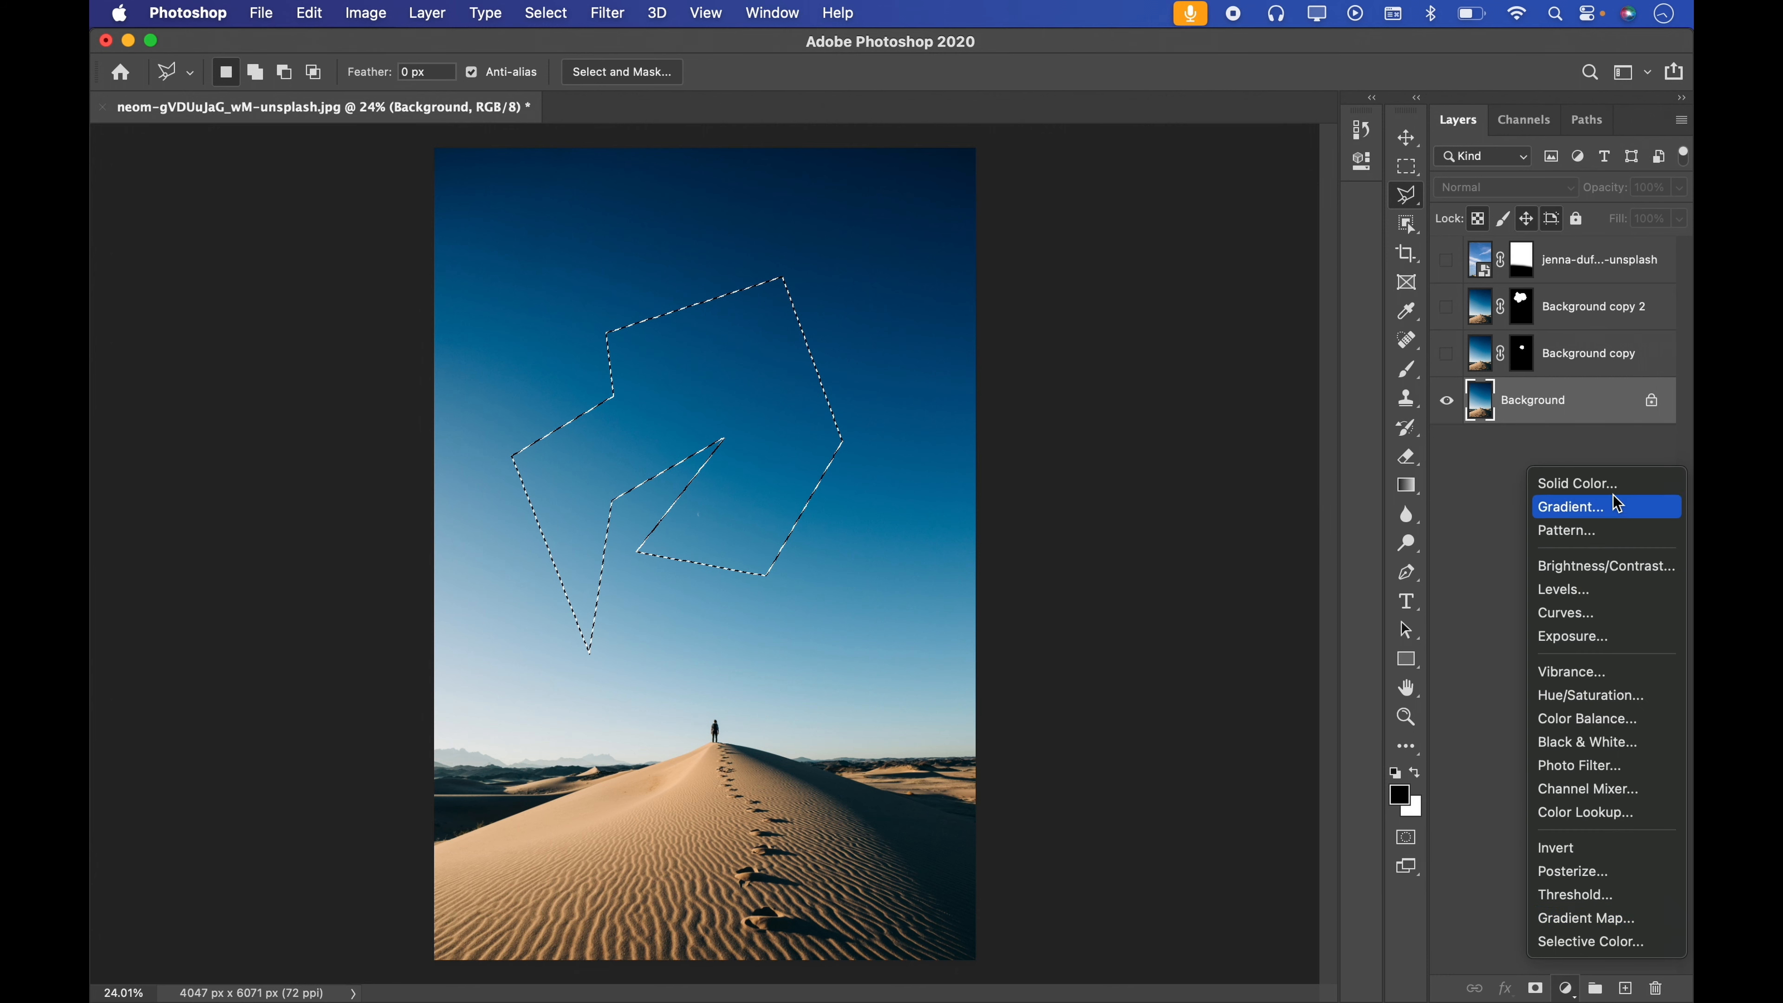
left_click(1579, 484)
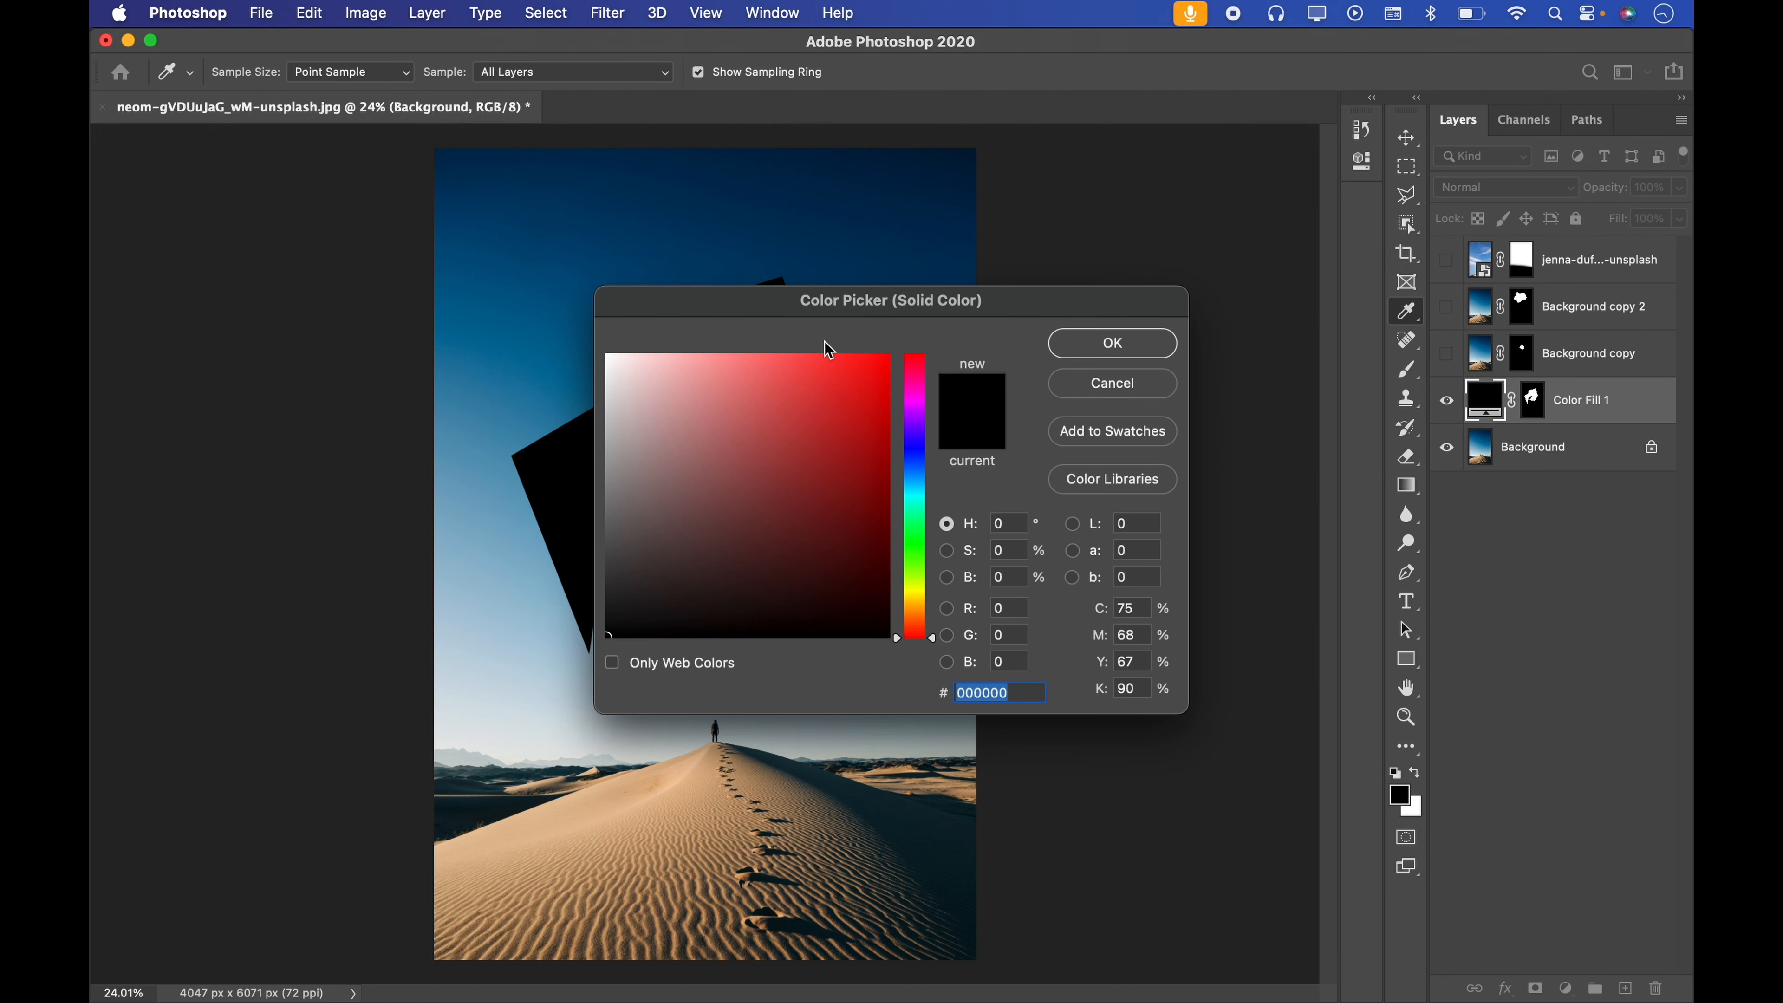
left_click_drag(829, 295, 1262, 378)
left_click(1320, 438)
left_click(1087, 484)
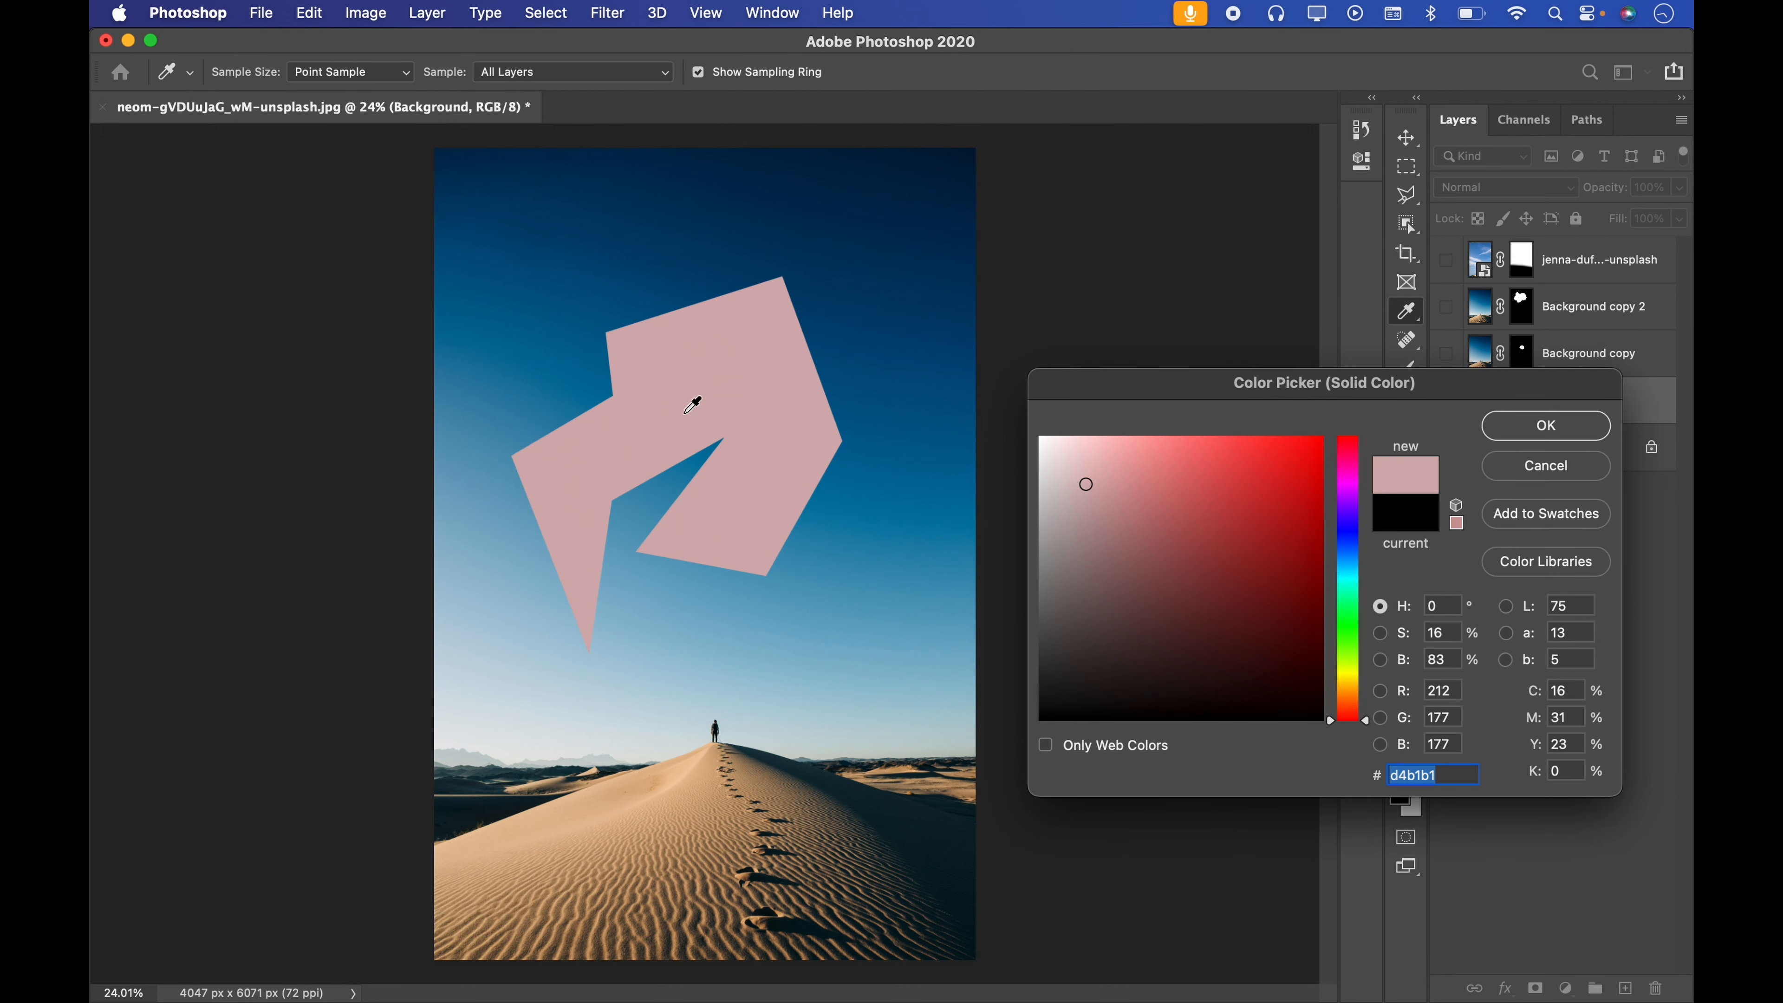
left_click(1547, 467)
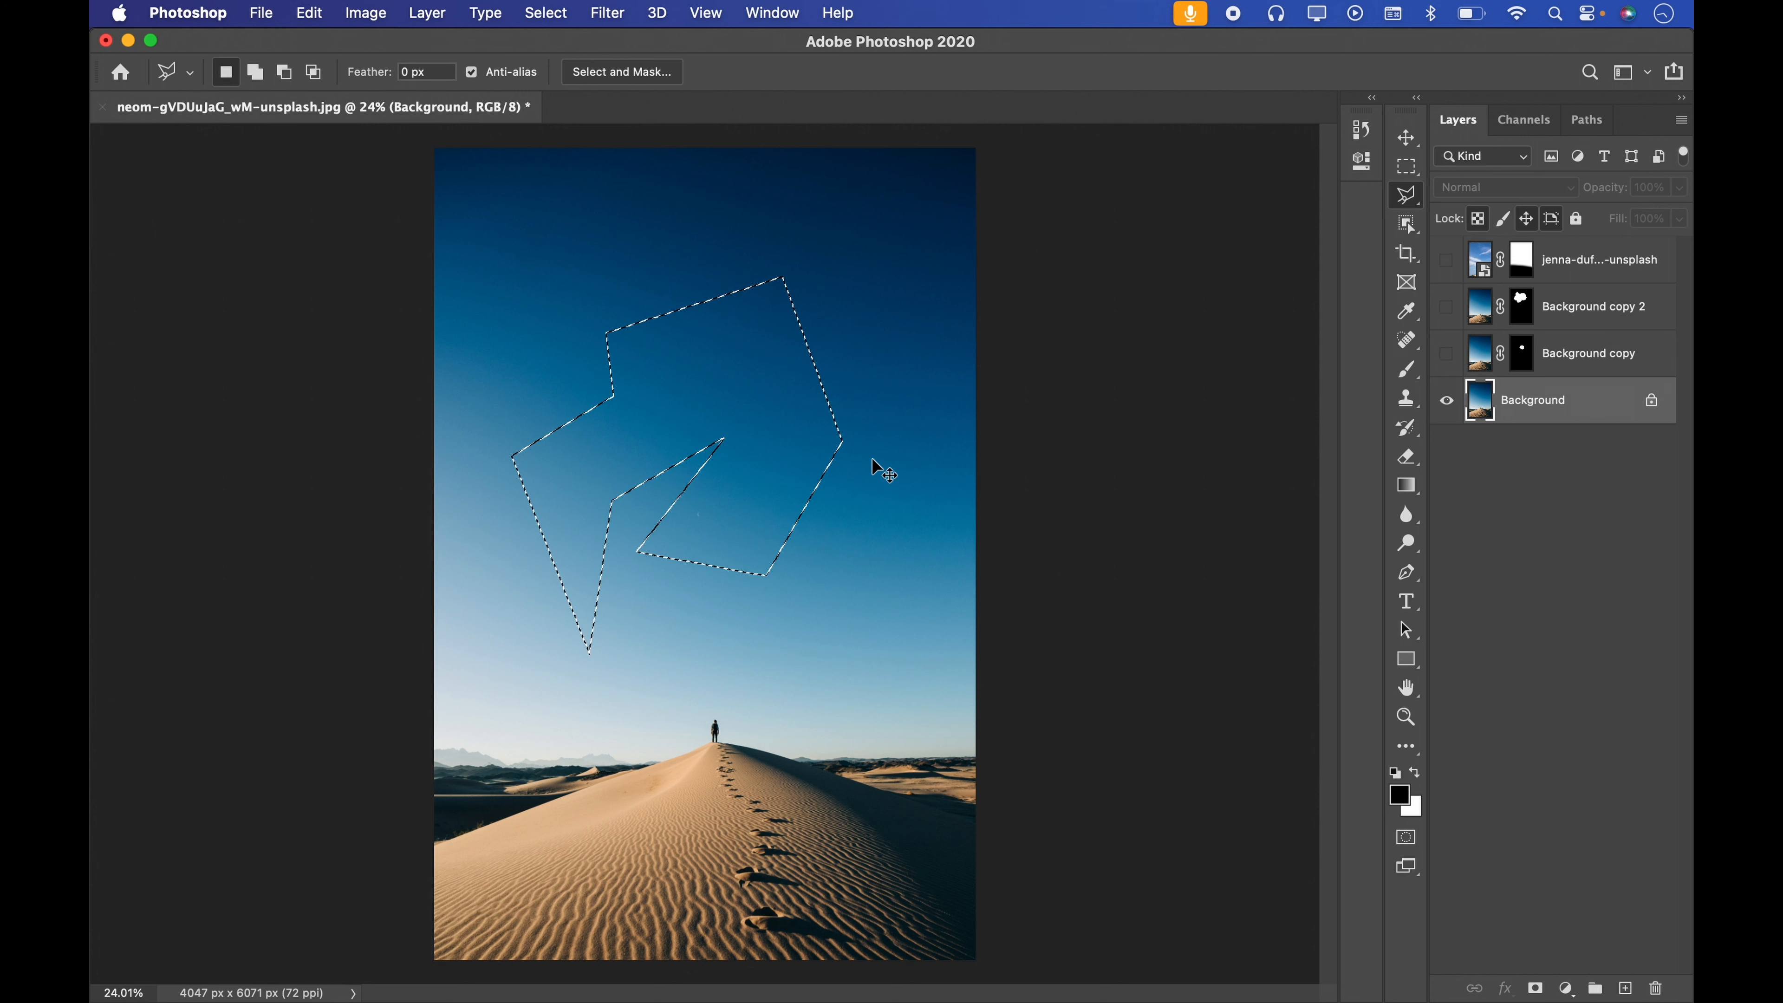
key("super+d")
Draw a polygonal selection in the sky and close it automatically with a straight edge from its lower right corner to the start
key("z")
left_click_drag(746, 286, 863, 248)
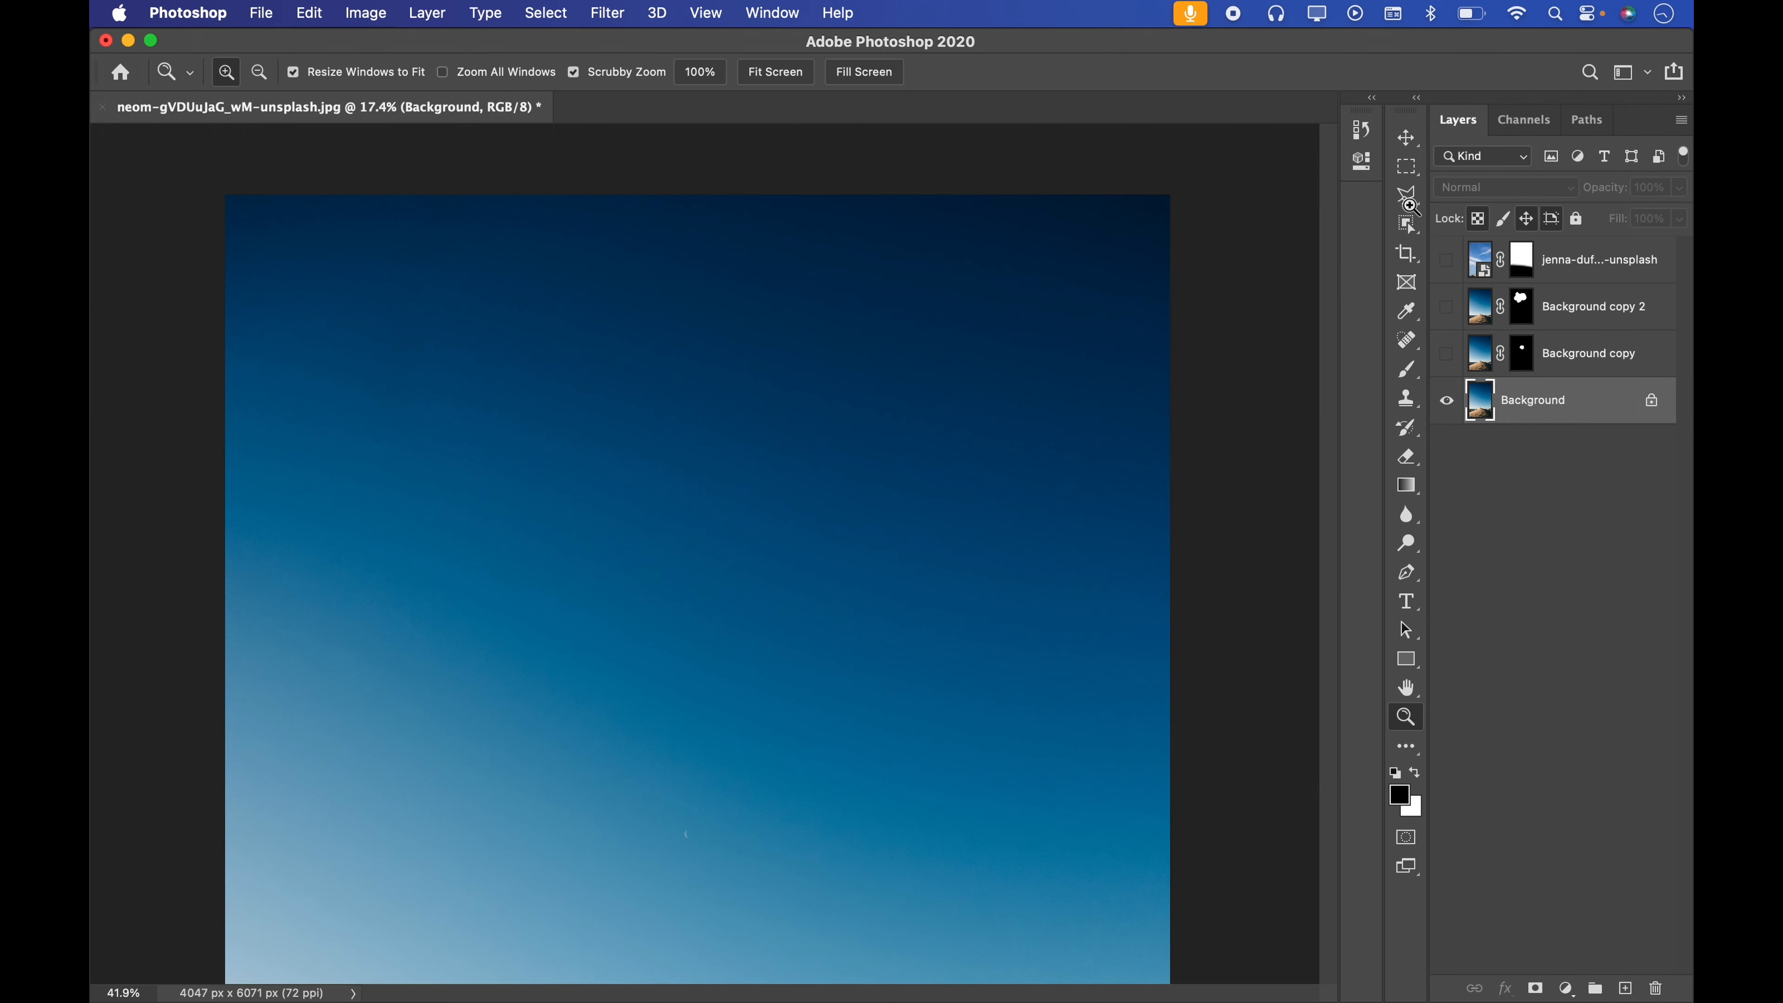
mouse_move(756, 446)
left_mouse_down()
mouse_move(732, 319)
mouse_move(747, 300)
mouse_move(773, 341)
left_mouse_up()
key("z")
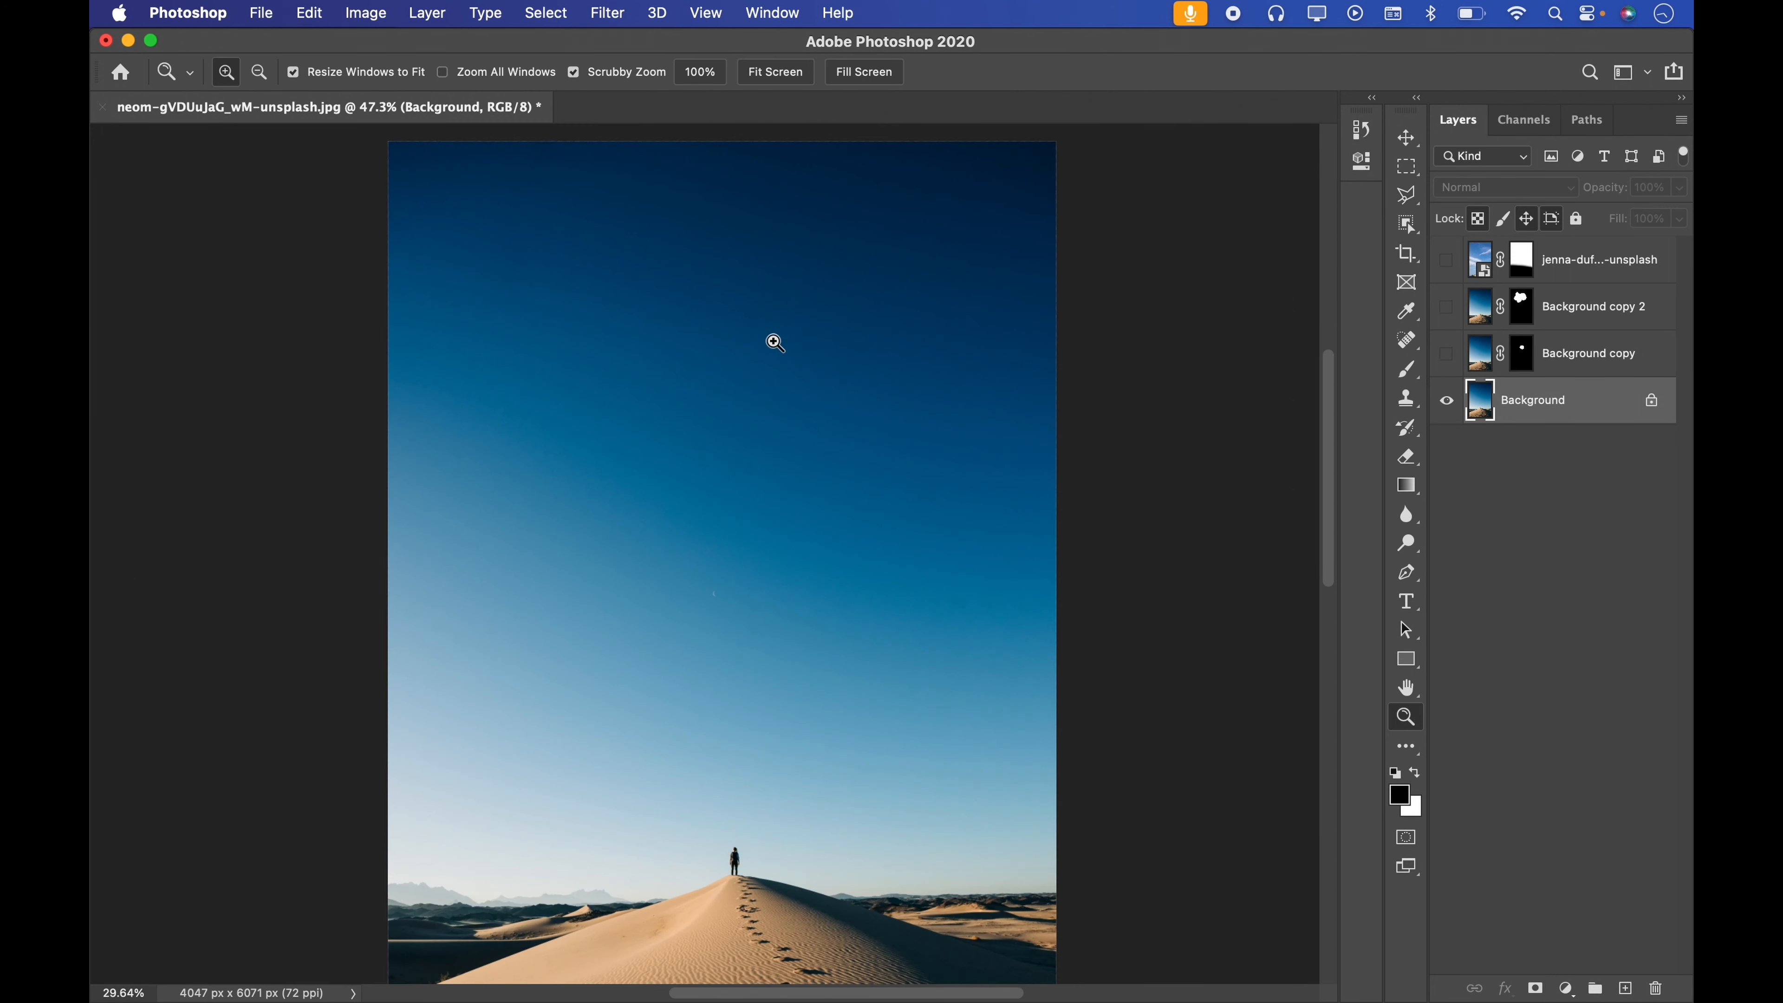
left_click(645, 262)
left_click(640, 652)
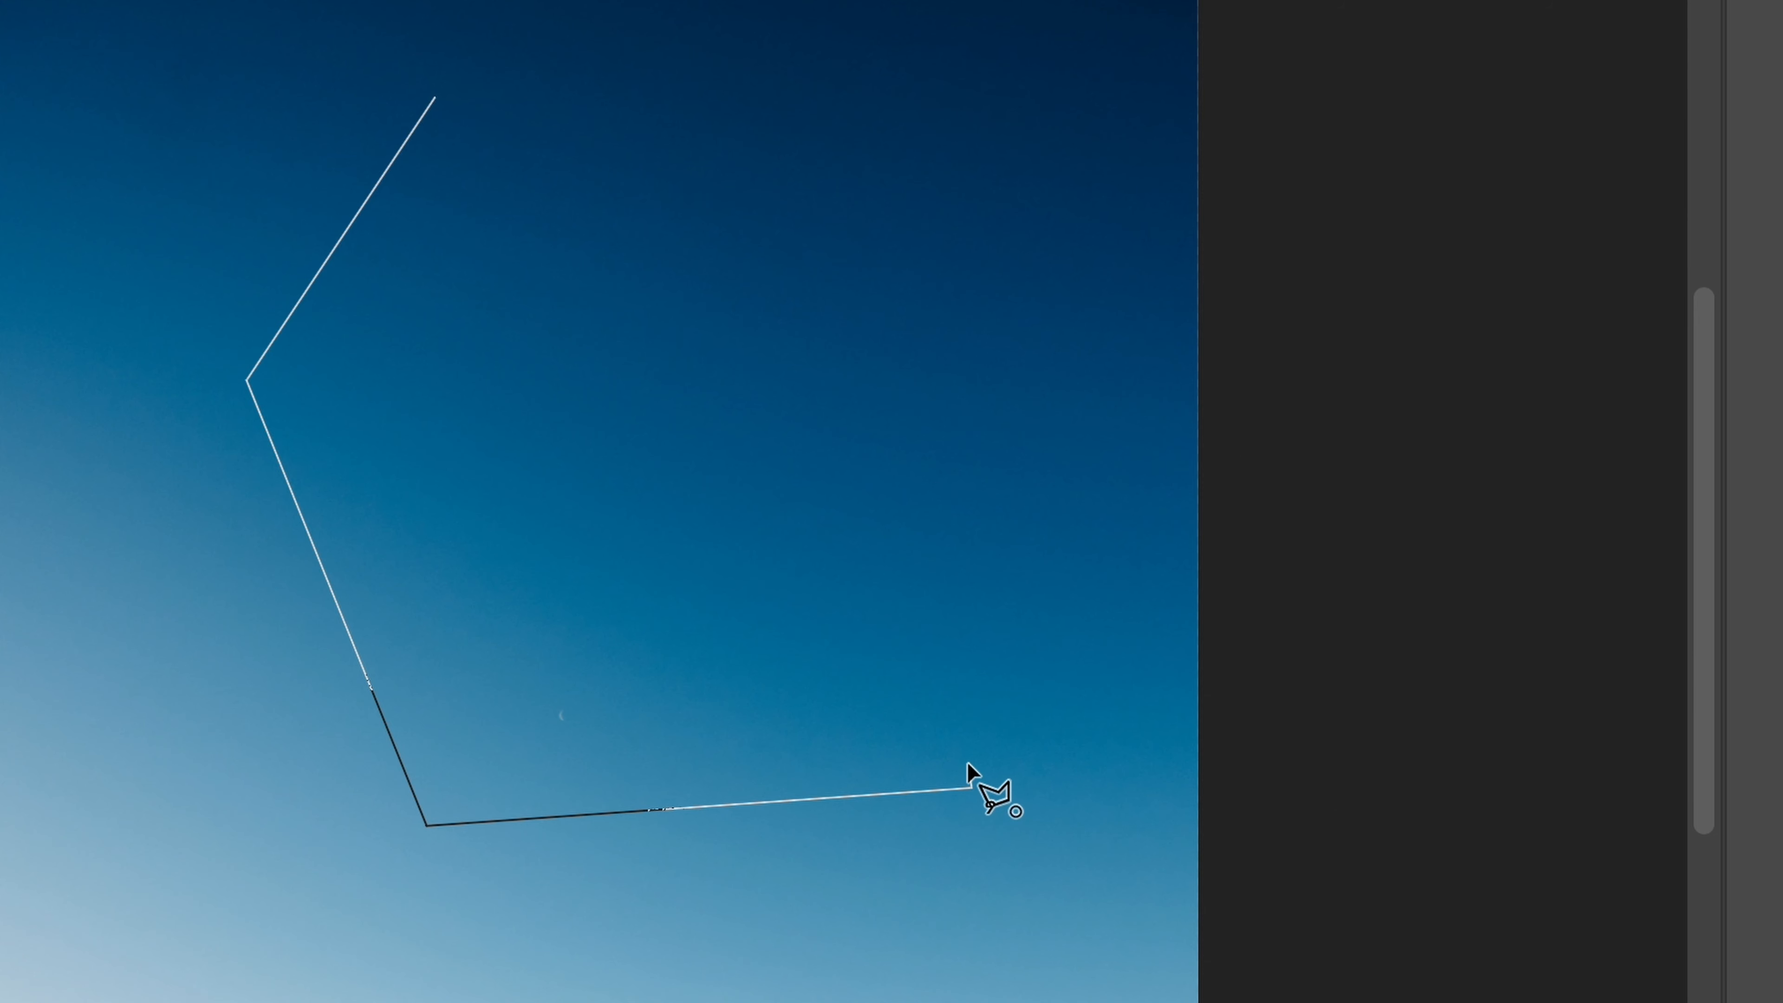
double_click(968, 763)
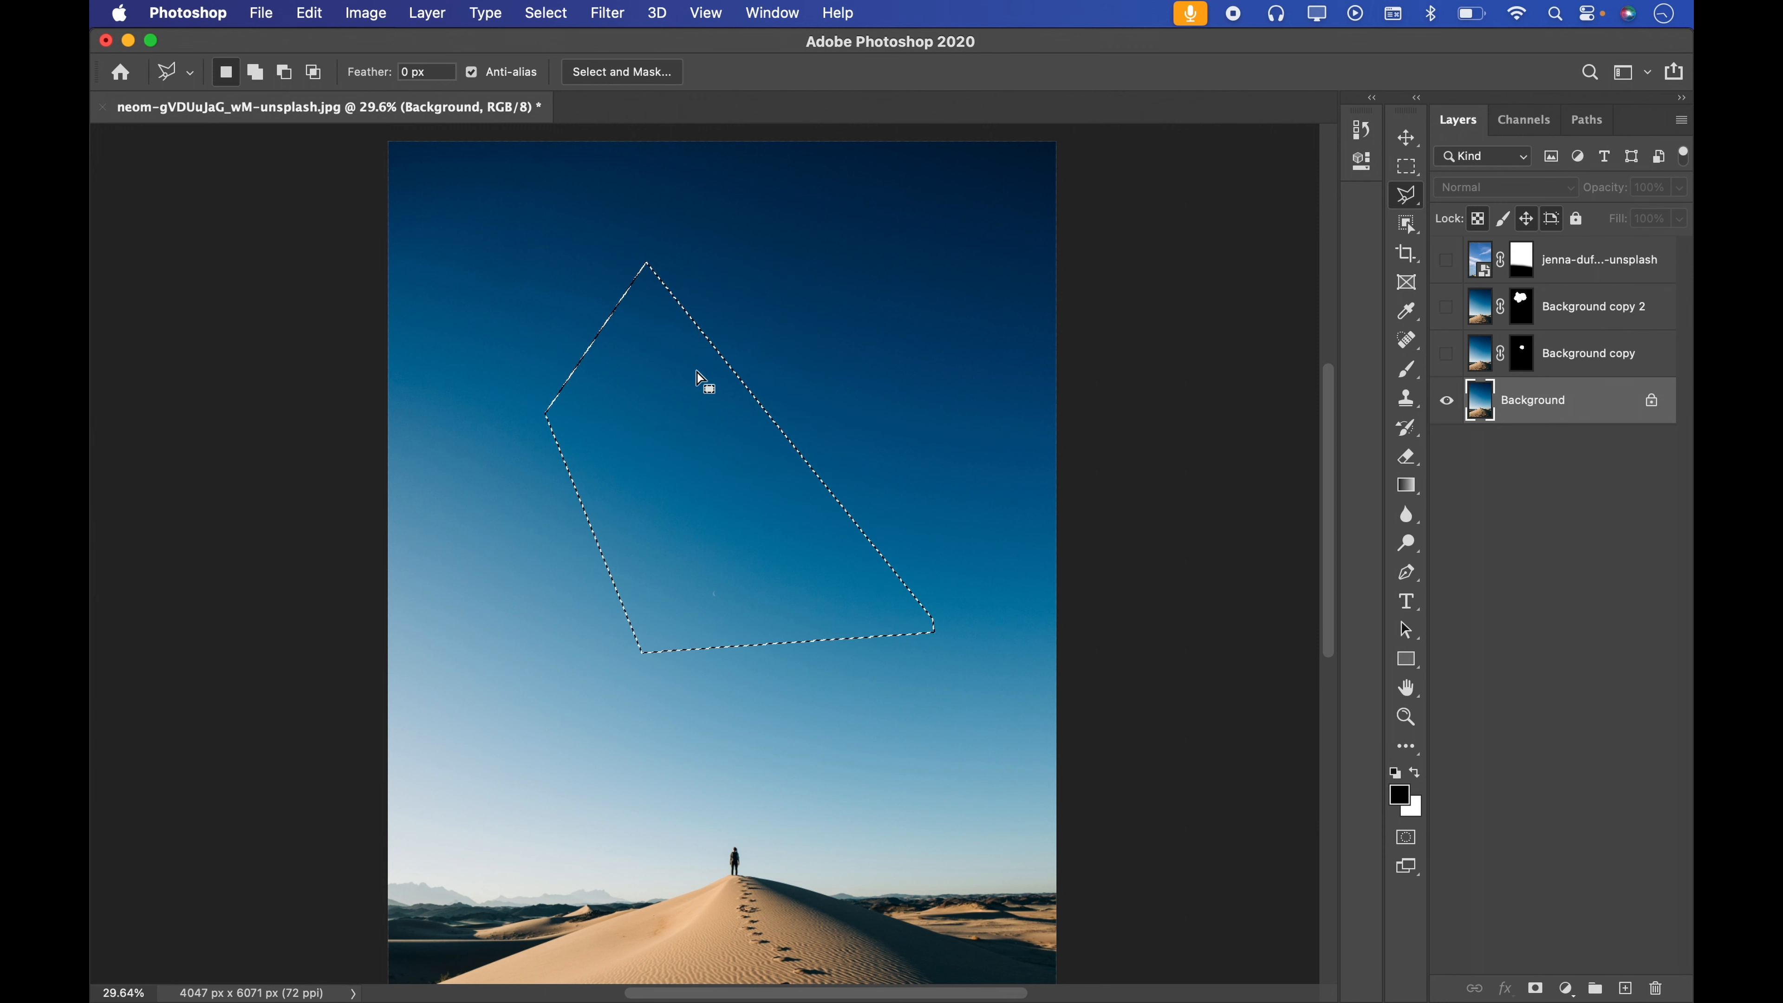
Draw a winding, many-cornered polygonal selection down the sky, close it automatically from the lower left point, then deselect it
left_click(860, 231)
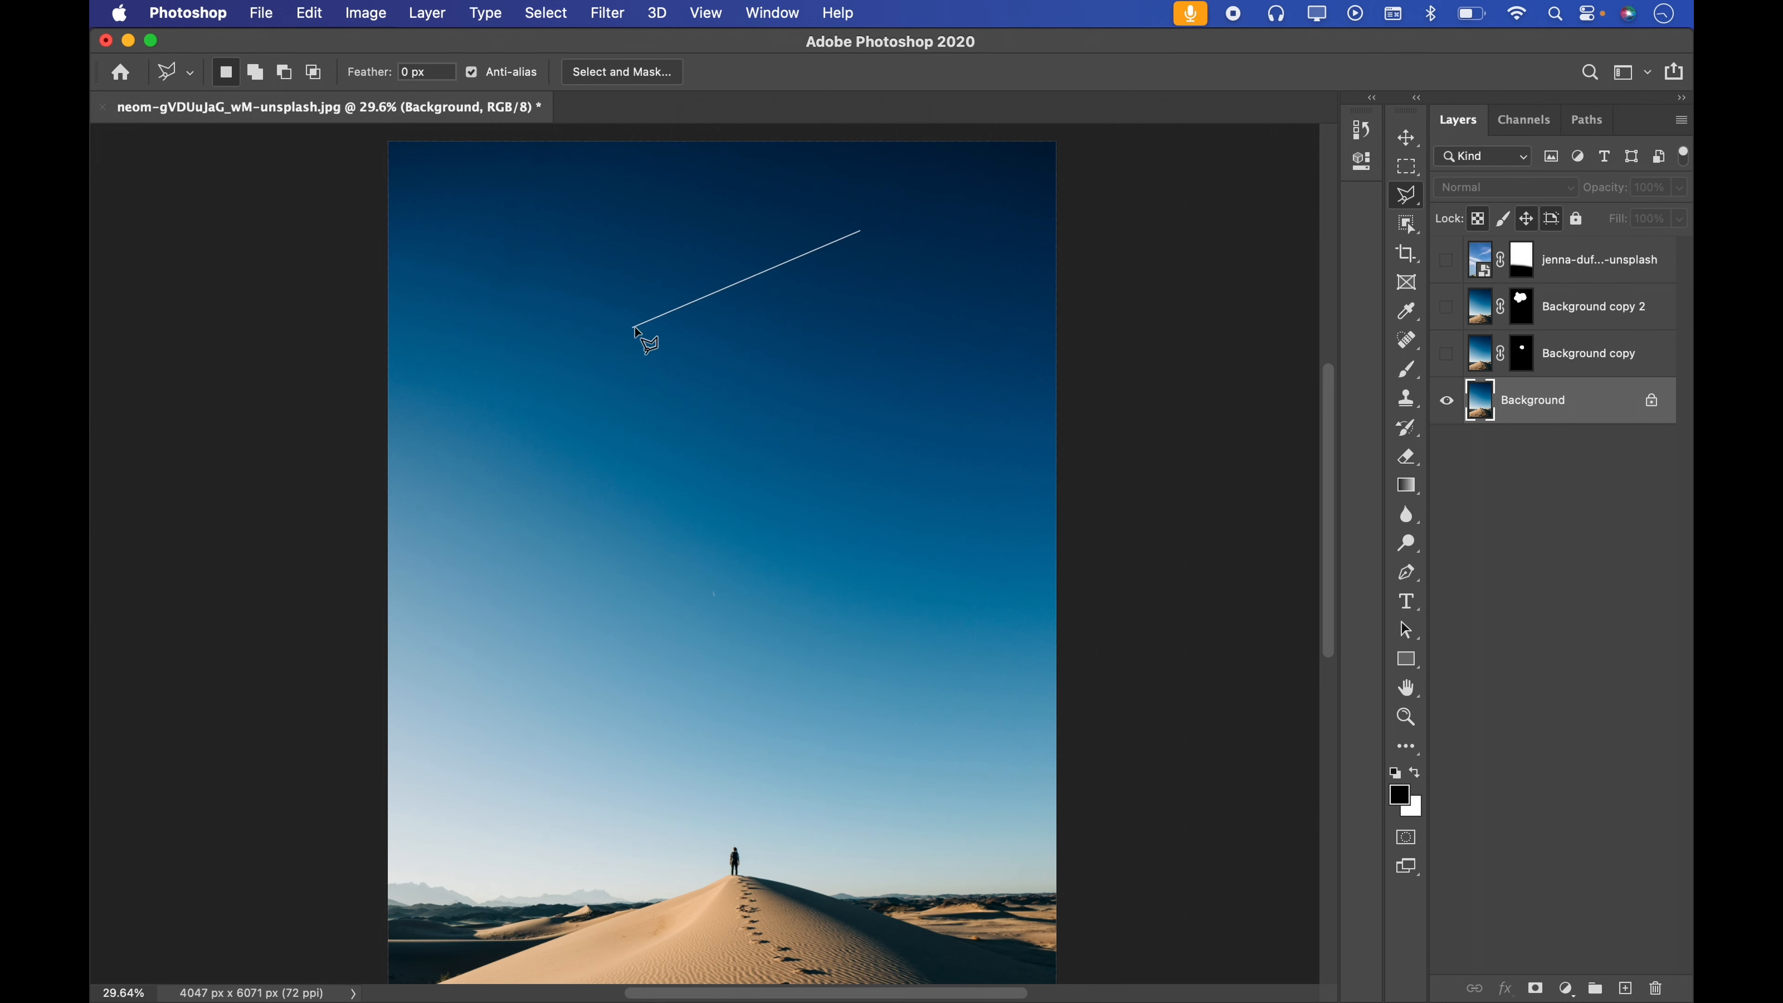
left_click(641, 304)
left_click(518, 468)
left_click(554, 552)
left_click(581, 618)
left_click(675, 697)
left_click(546, 767)
left_click(499, 609)
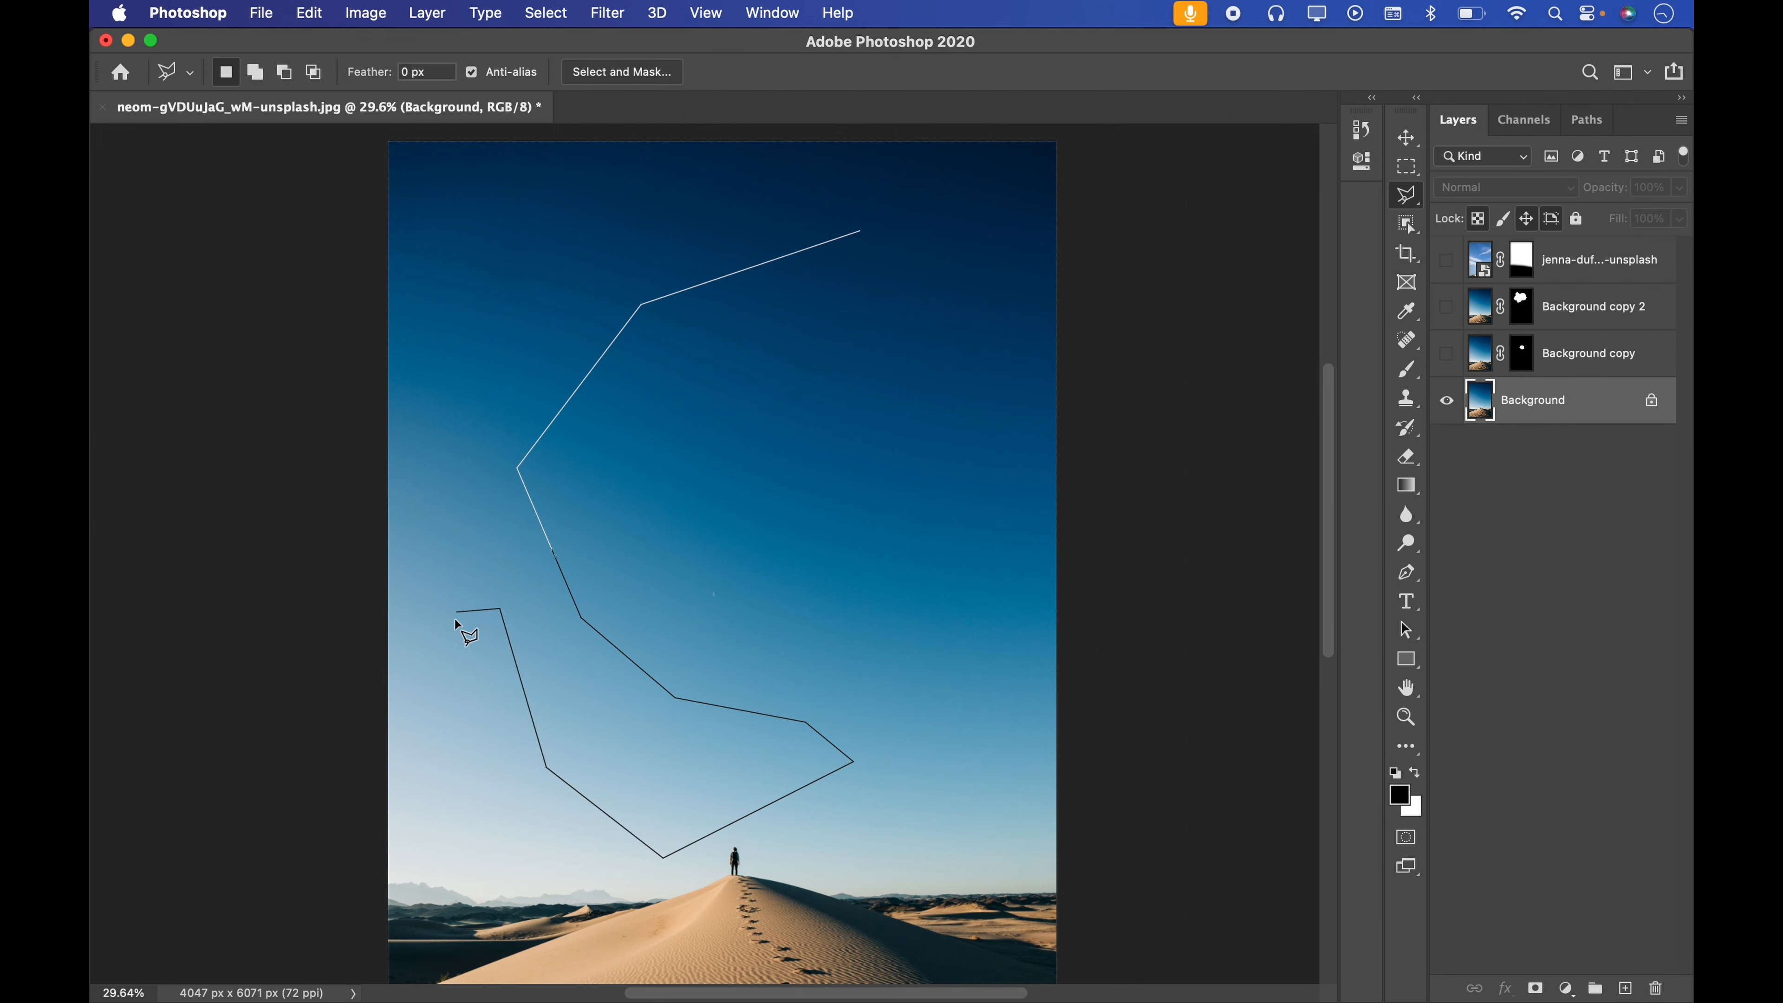
left_click(462, 717)
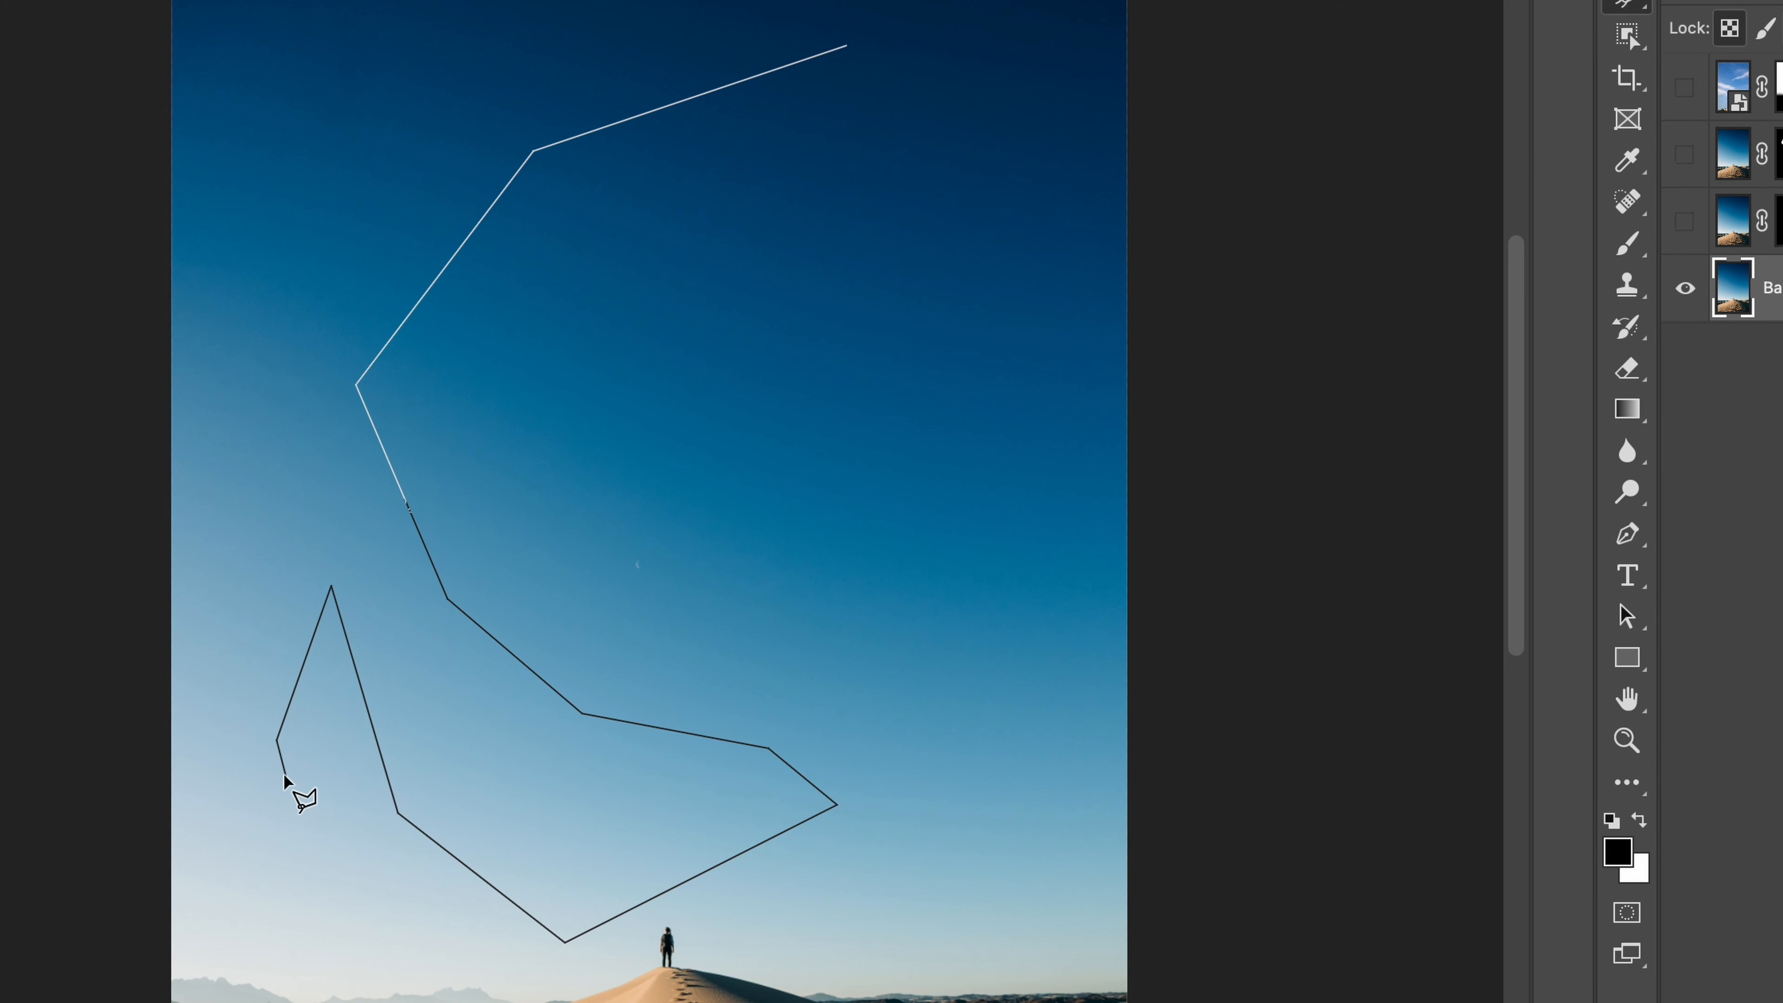
left_click(277, 739)
double_click(322, 848)
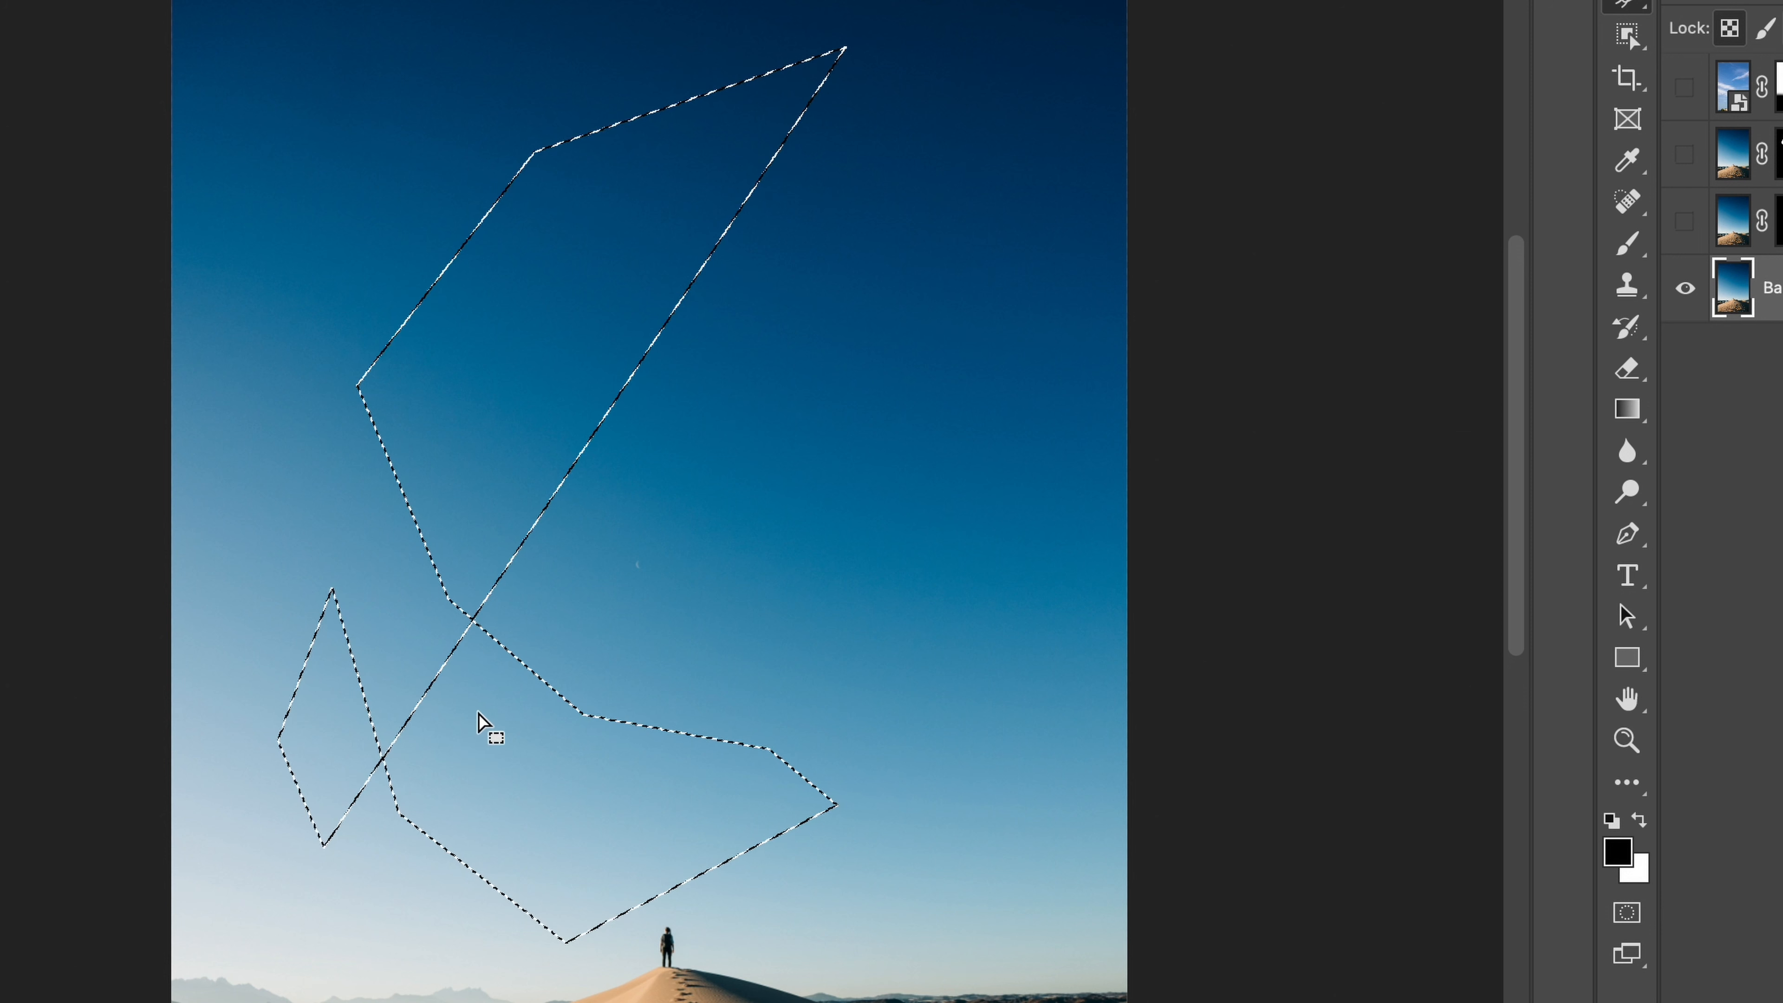
key("ctrl+d")
Draw an eight-cornered polygonal selection in the upper sky, close it exactly on its starting point, then deselect it
left_click(429, 92)
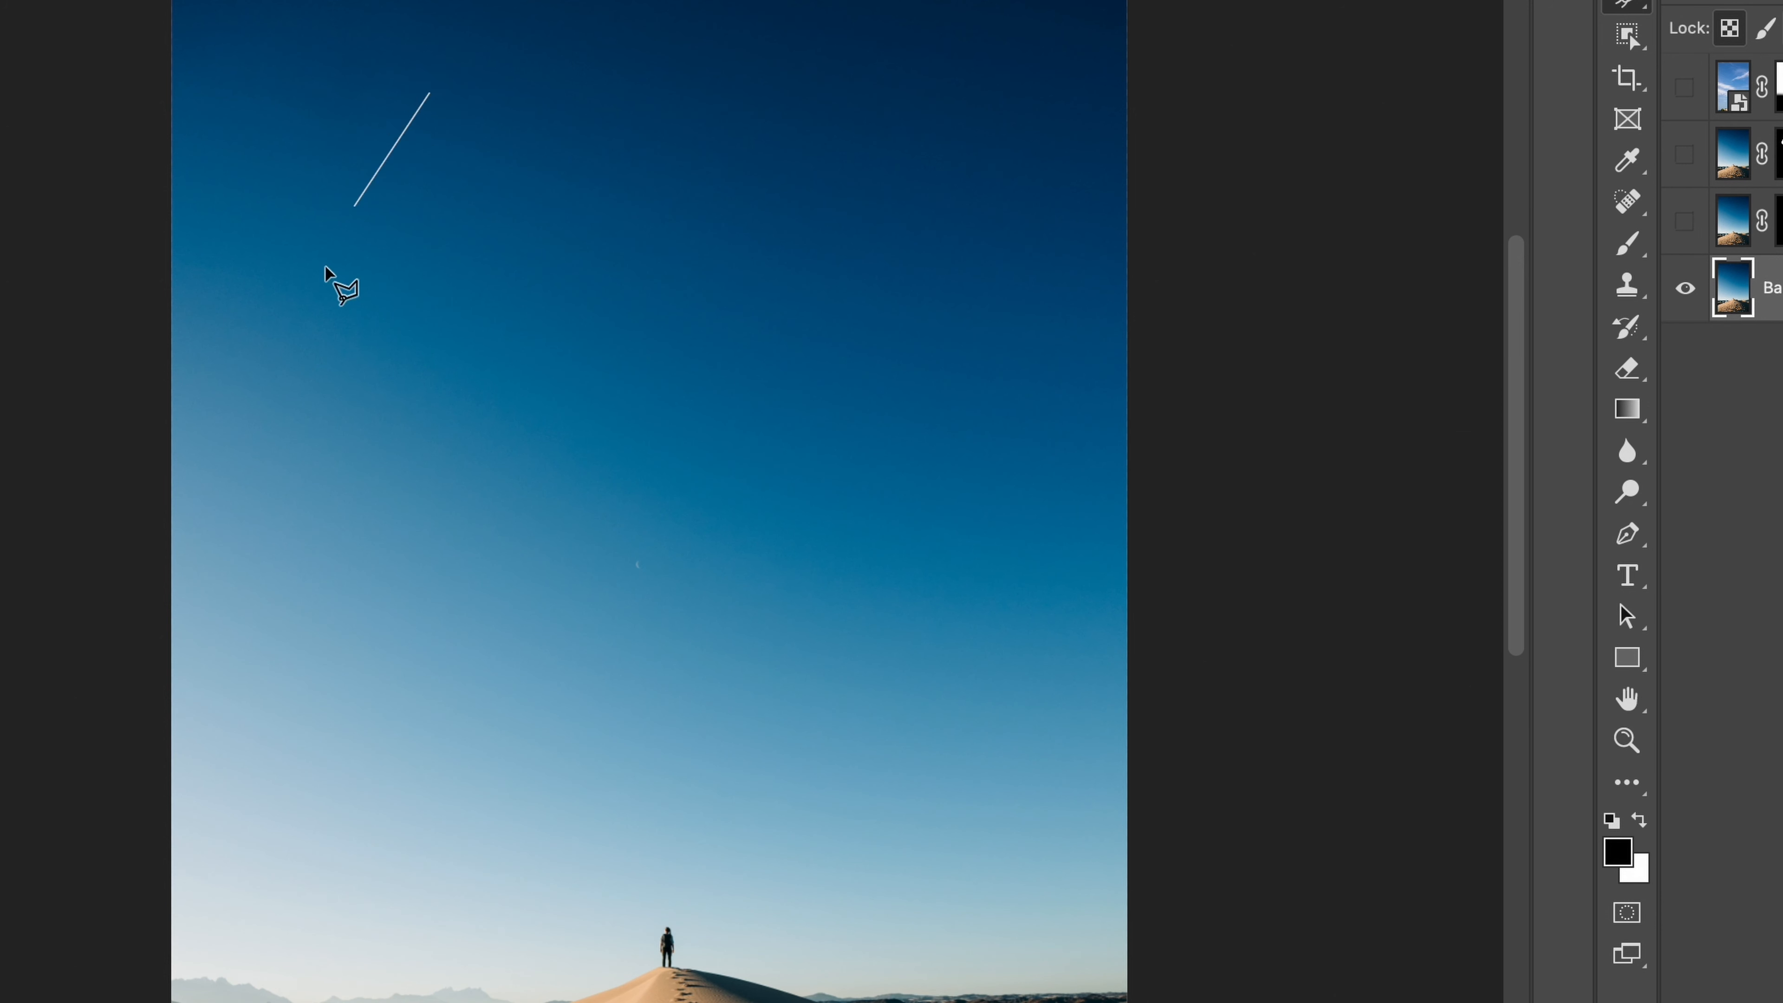
left_click(293, 418)
left_click(419, 654)
left_click(653, 658)
left_click(918, 514)
left_click(951, 398)
left_click(908, 217)
left_click(723, 149)
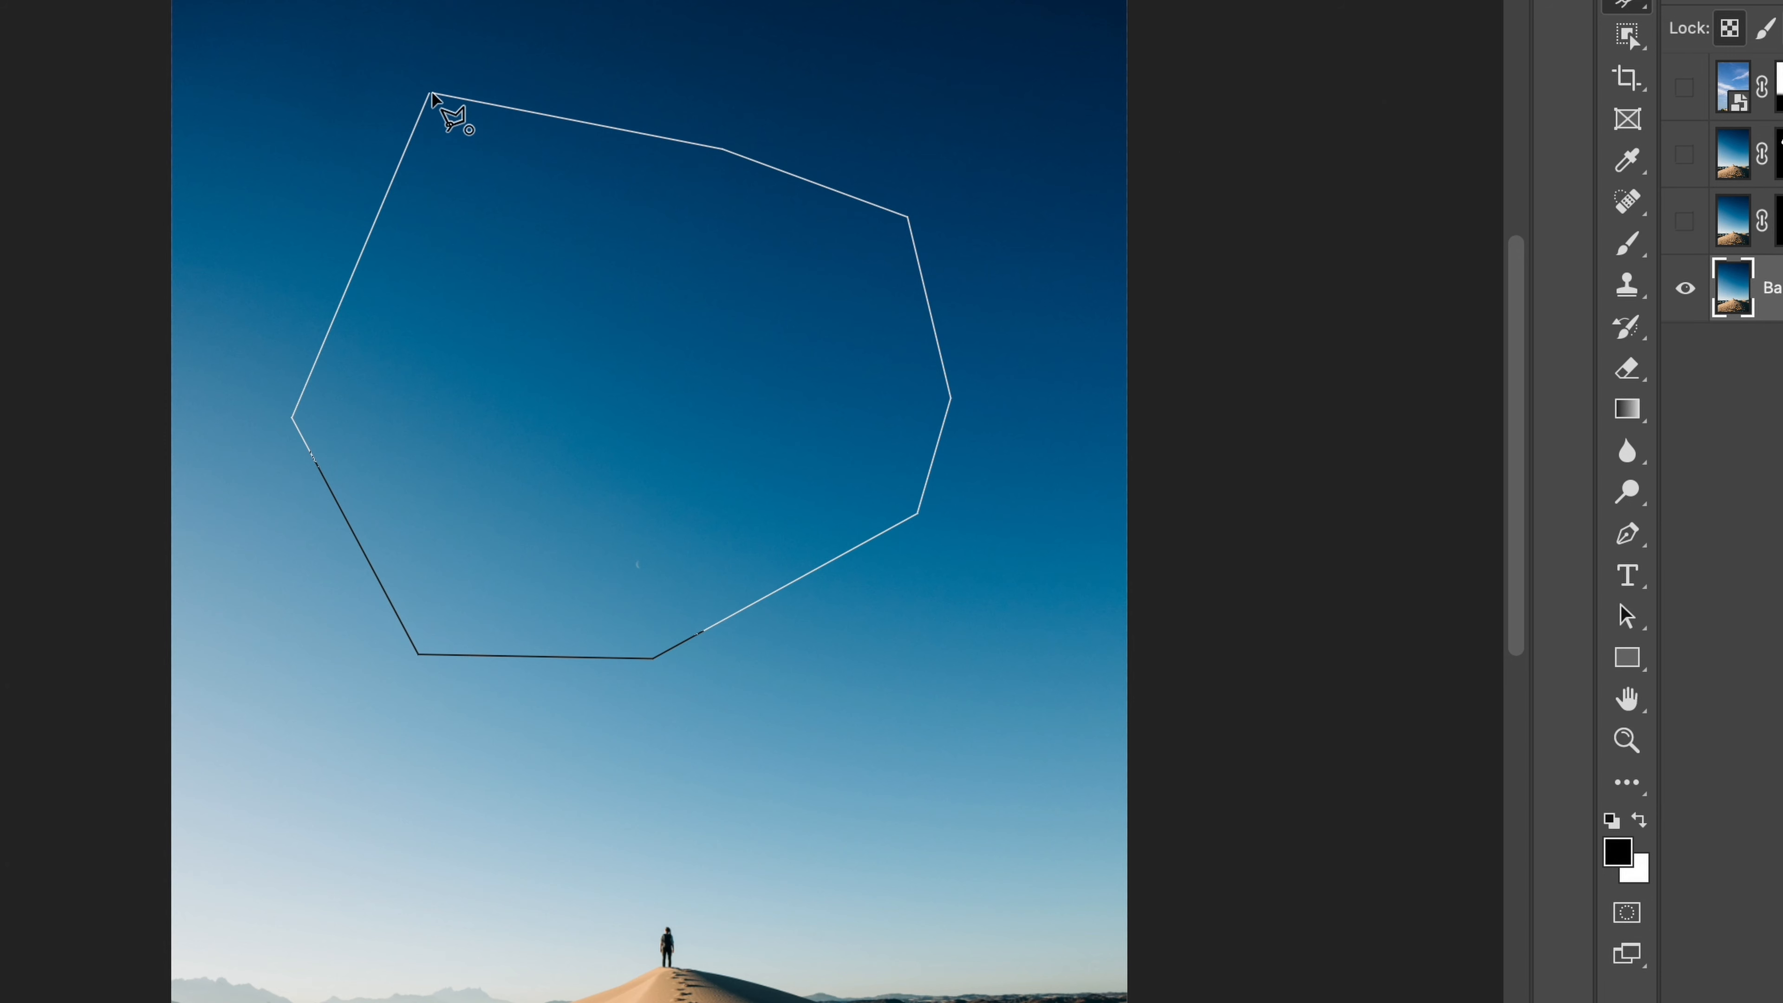
left_click(432, 93)
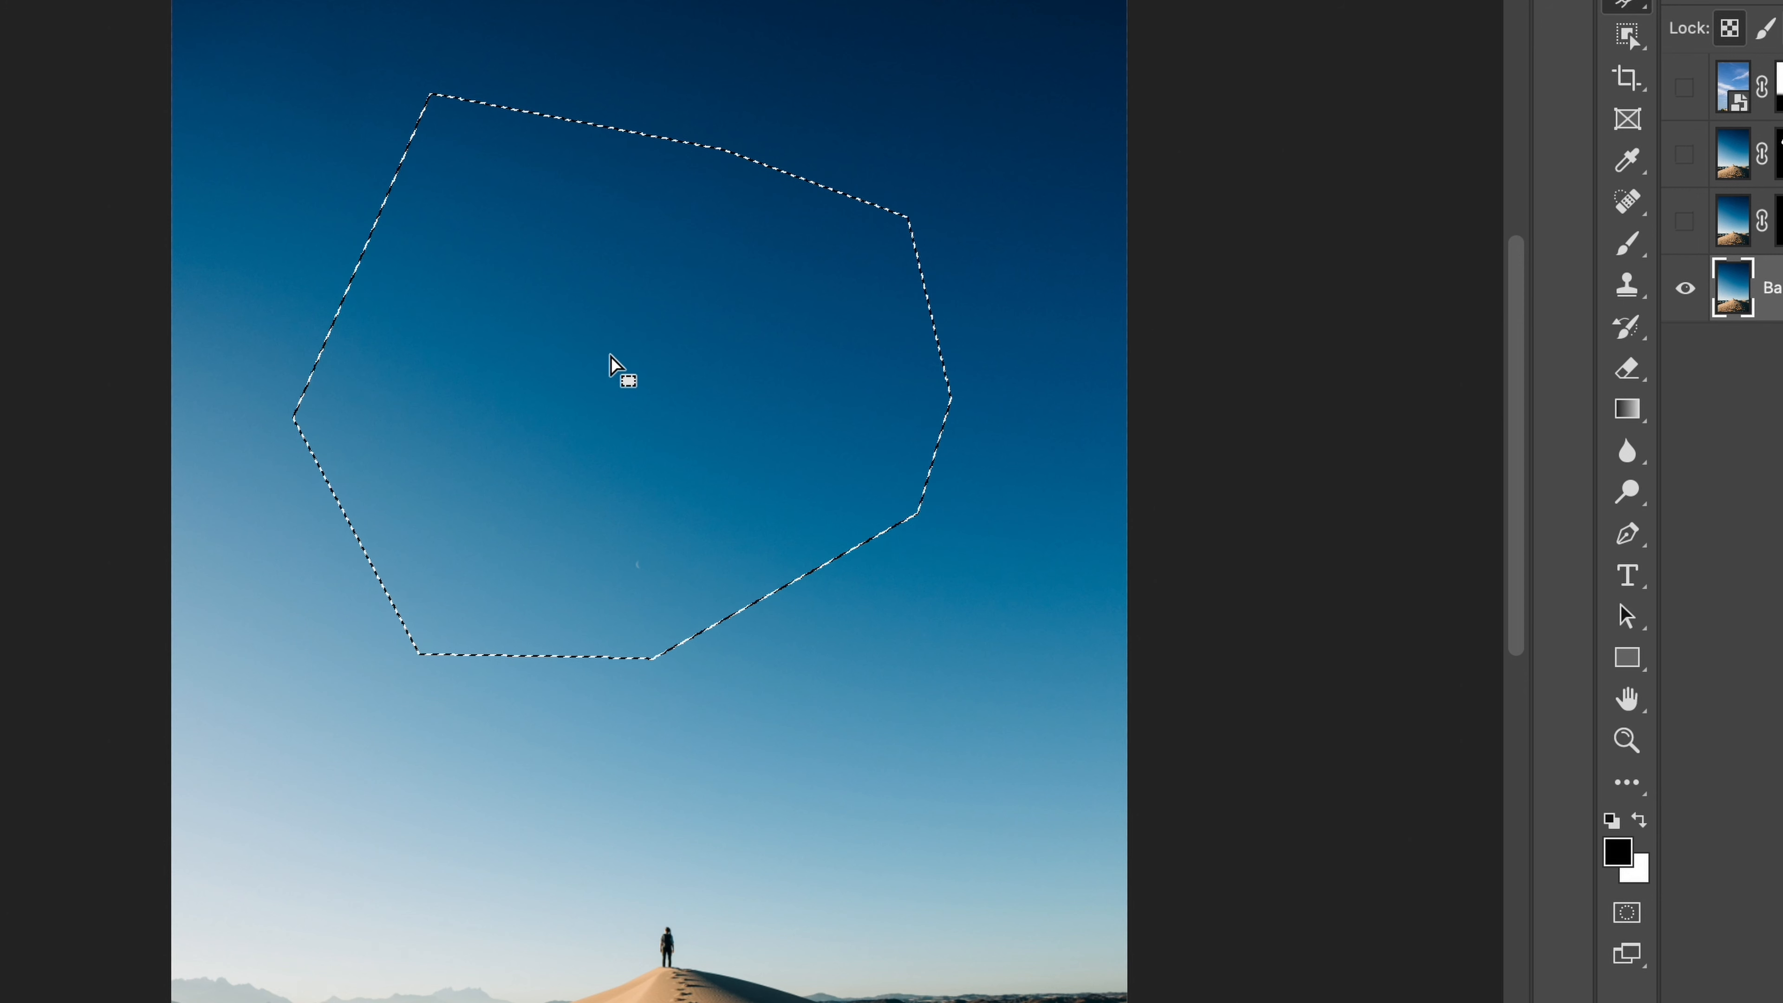
key("super+d")
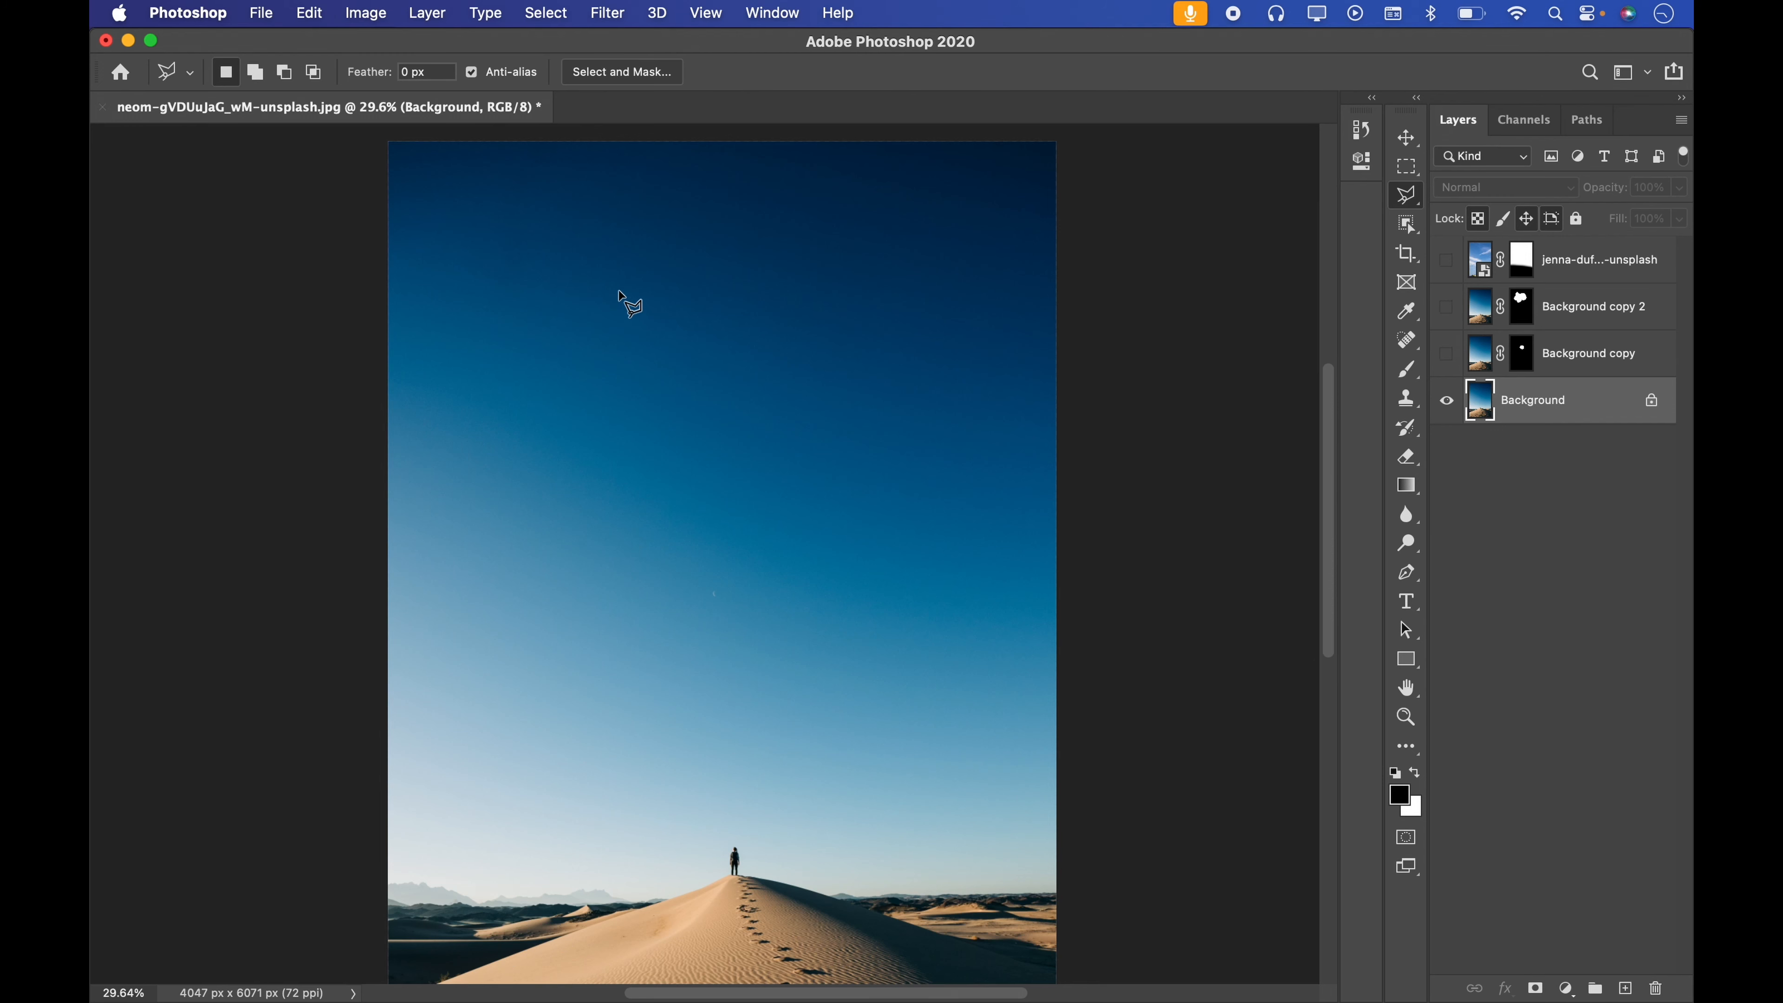
Outline a large seven-cornered polygonal selection in the middle of the sky and complete it without returning to the starting point
left_click(614, 279)
left_click(528, 363)
left_click(508, 534)
left_click(548, 789)
left_click(872, 803)
left_click(941, 616)
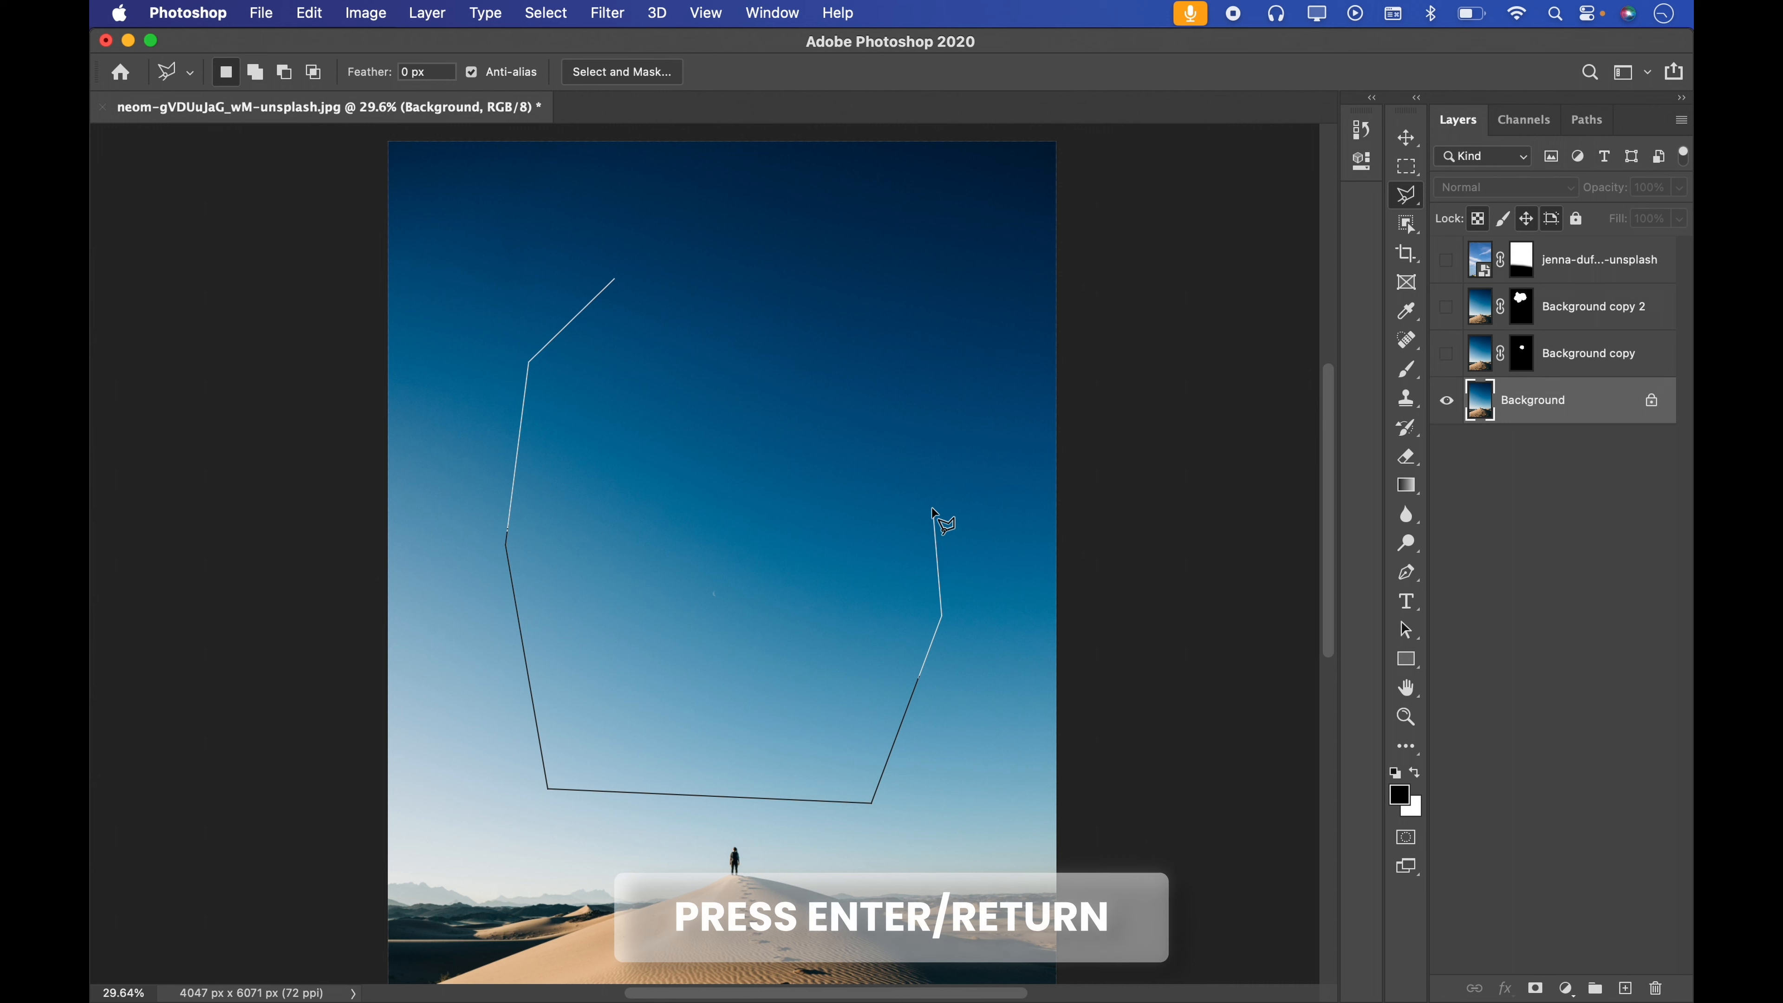
key("Return")
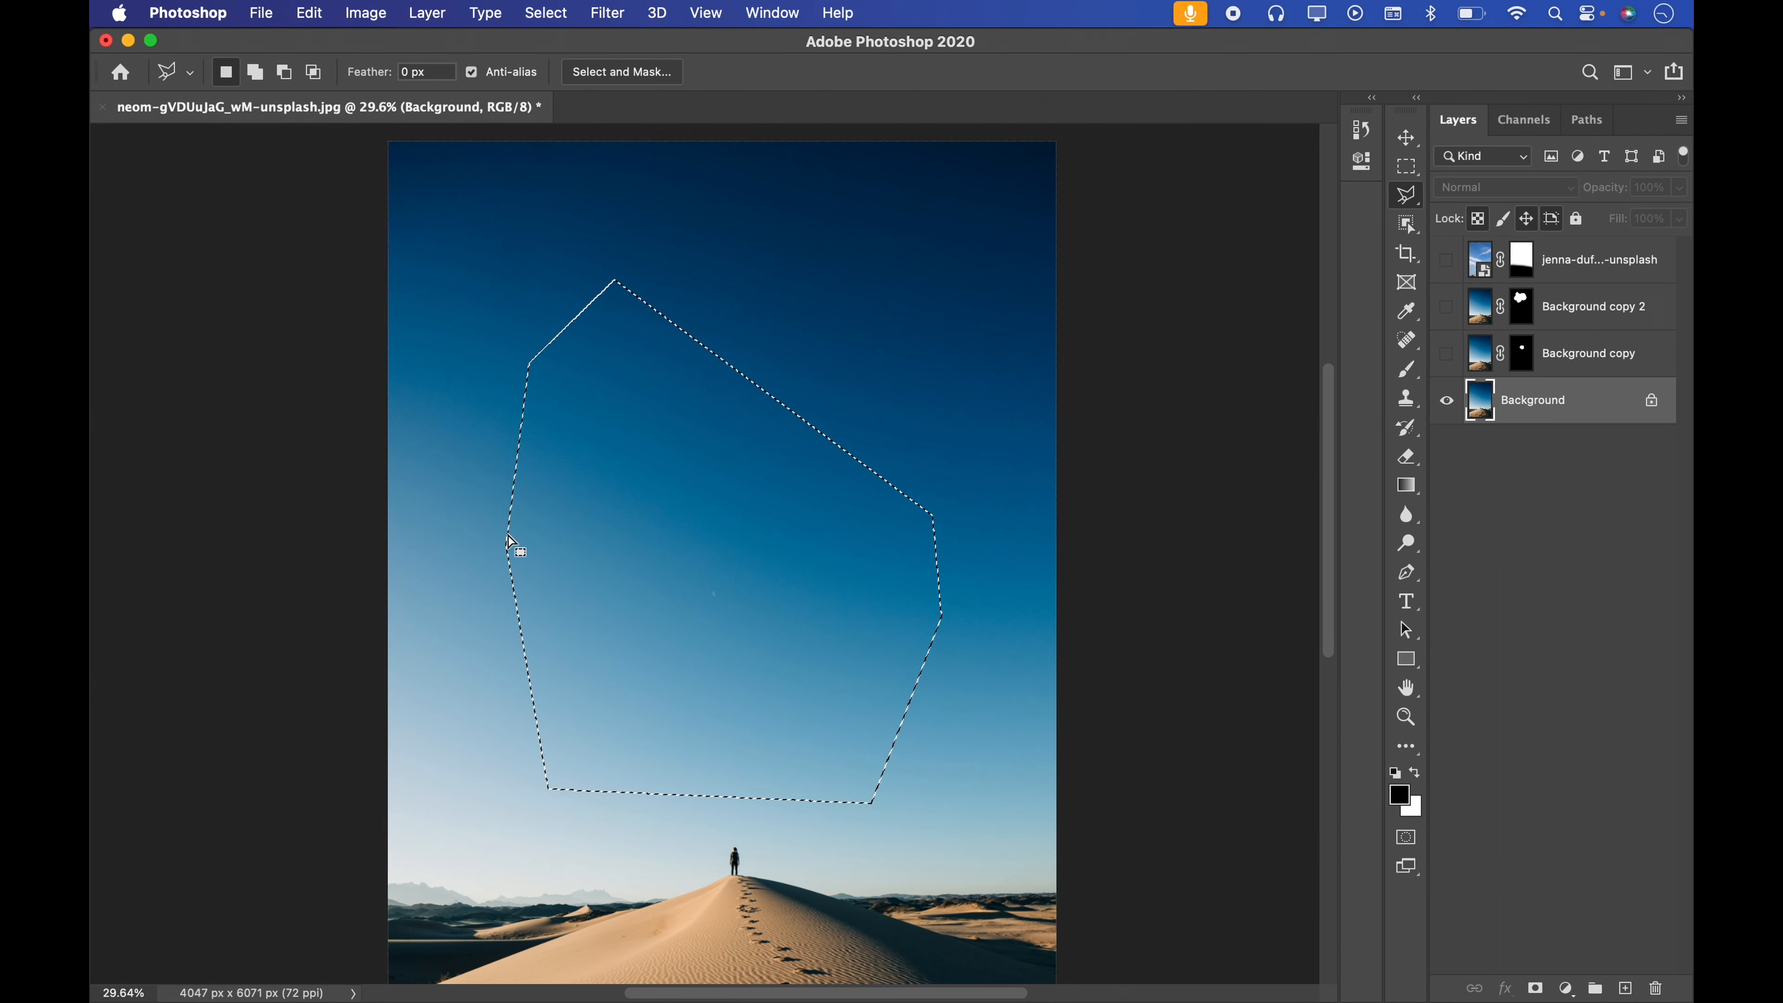
Draw a self-crossing polygonal selection that ends just above the person on the dune, close it automatically, then deselect it
left_click(869, 307)
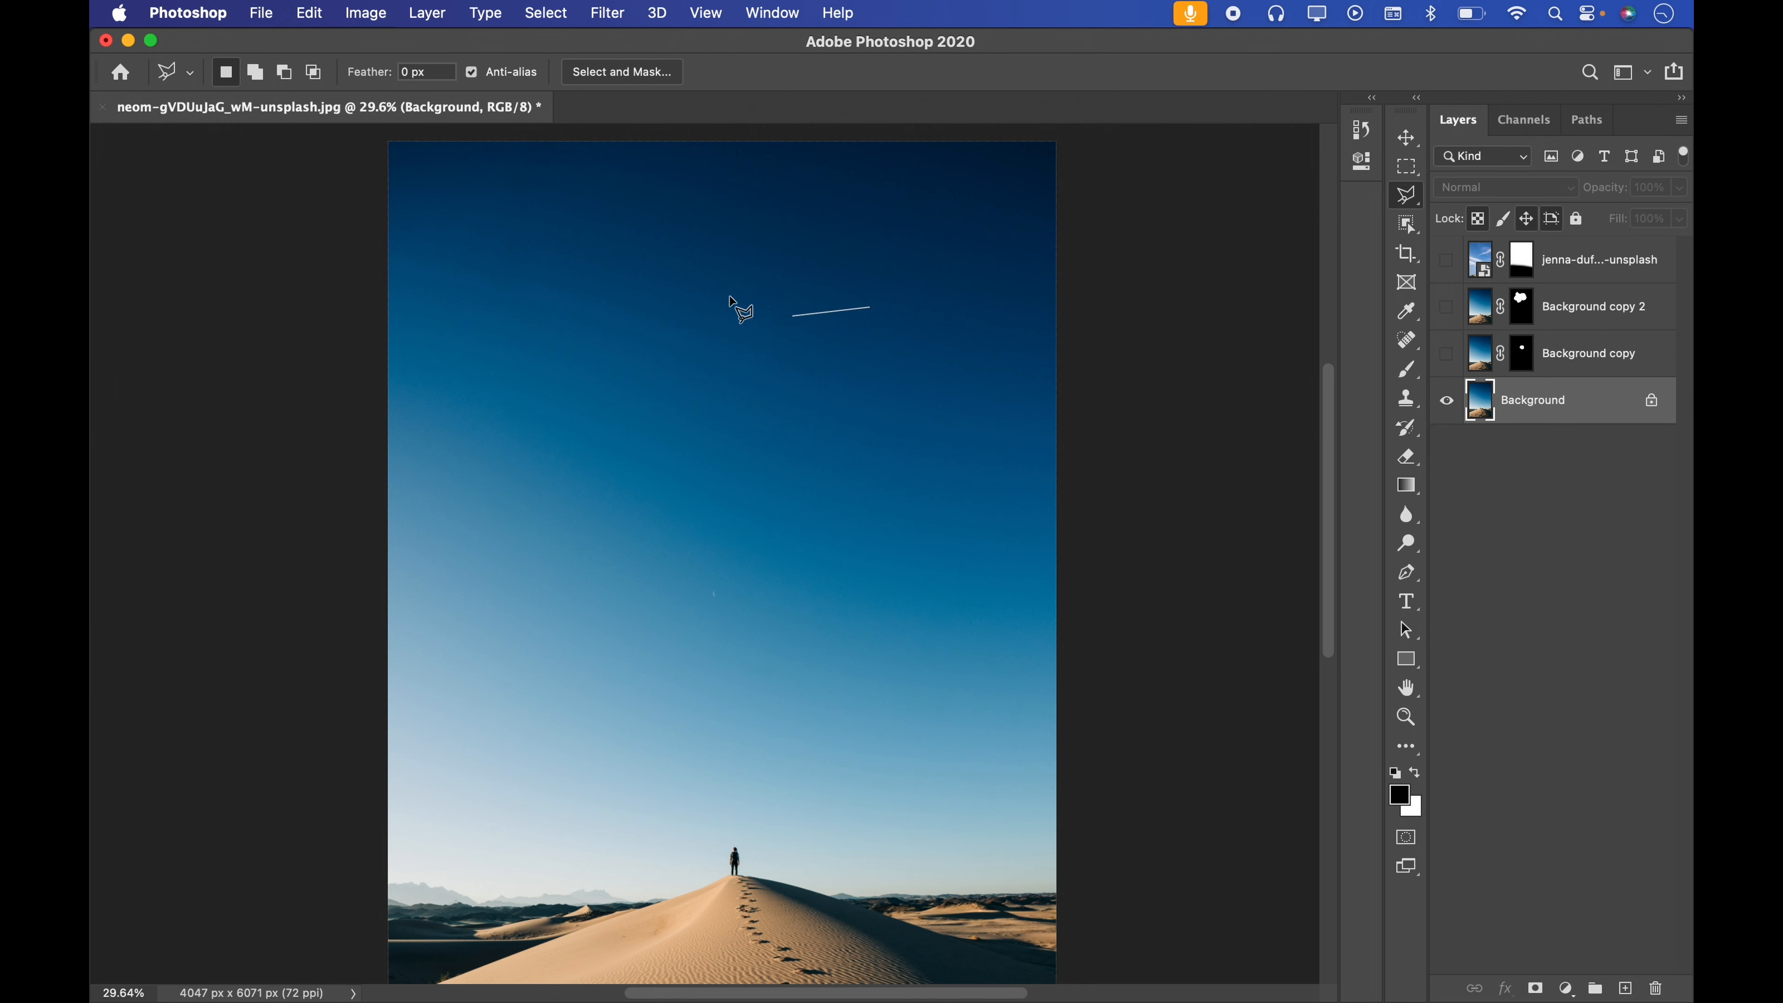
left_click(568, 235)
left_click(550, 548)
left_click(546, 630)
left_click(894, 671)
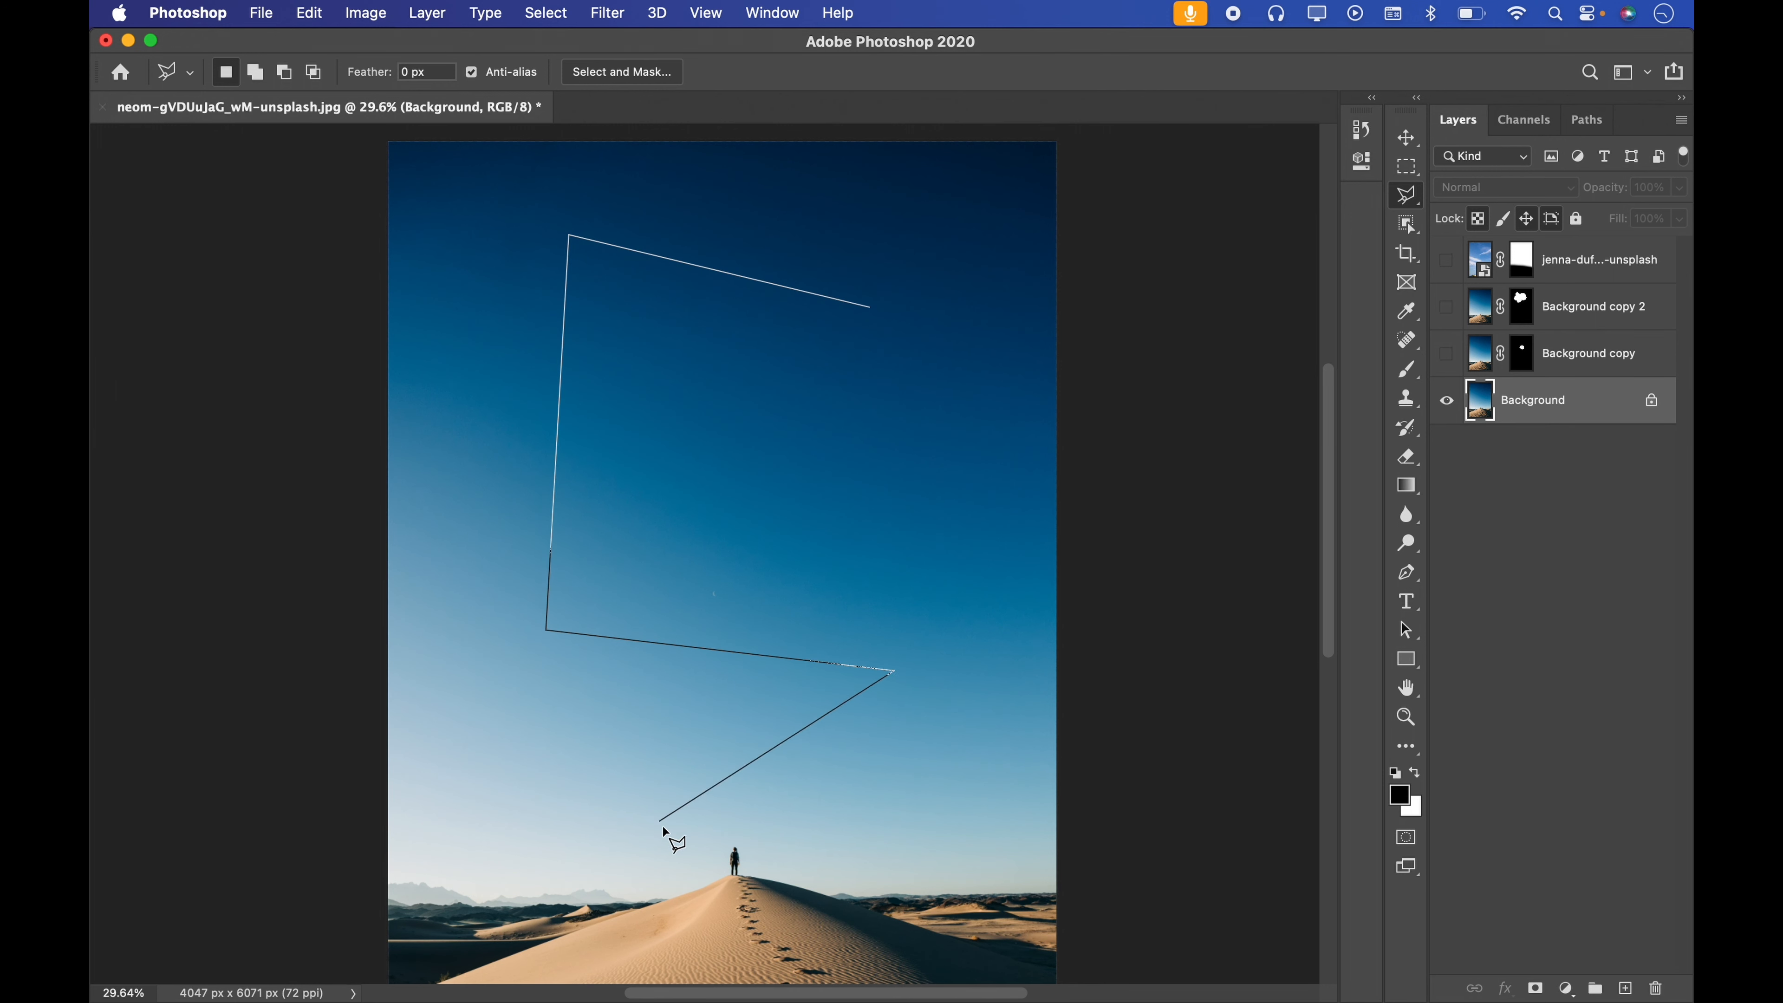
double_click(740, 826)
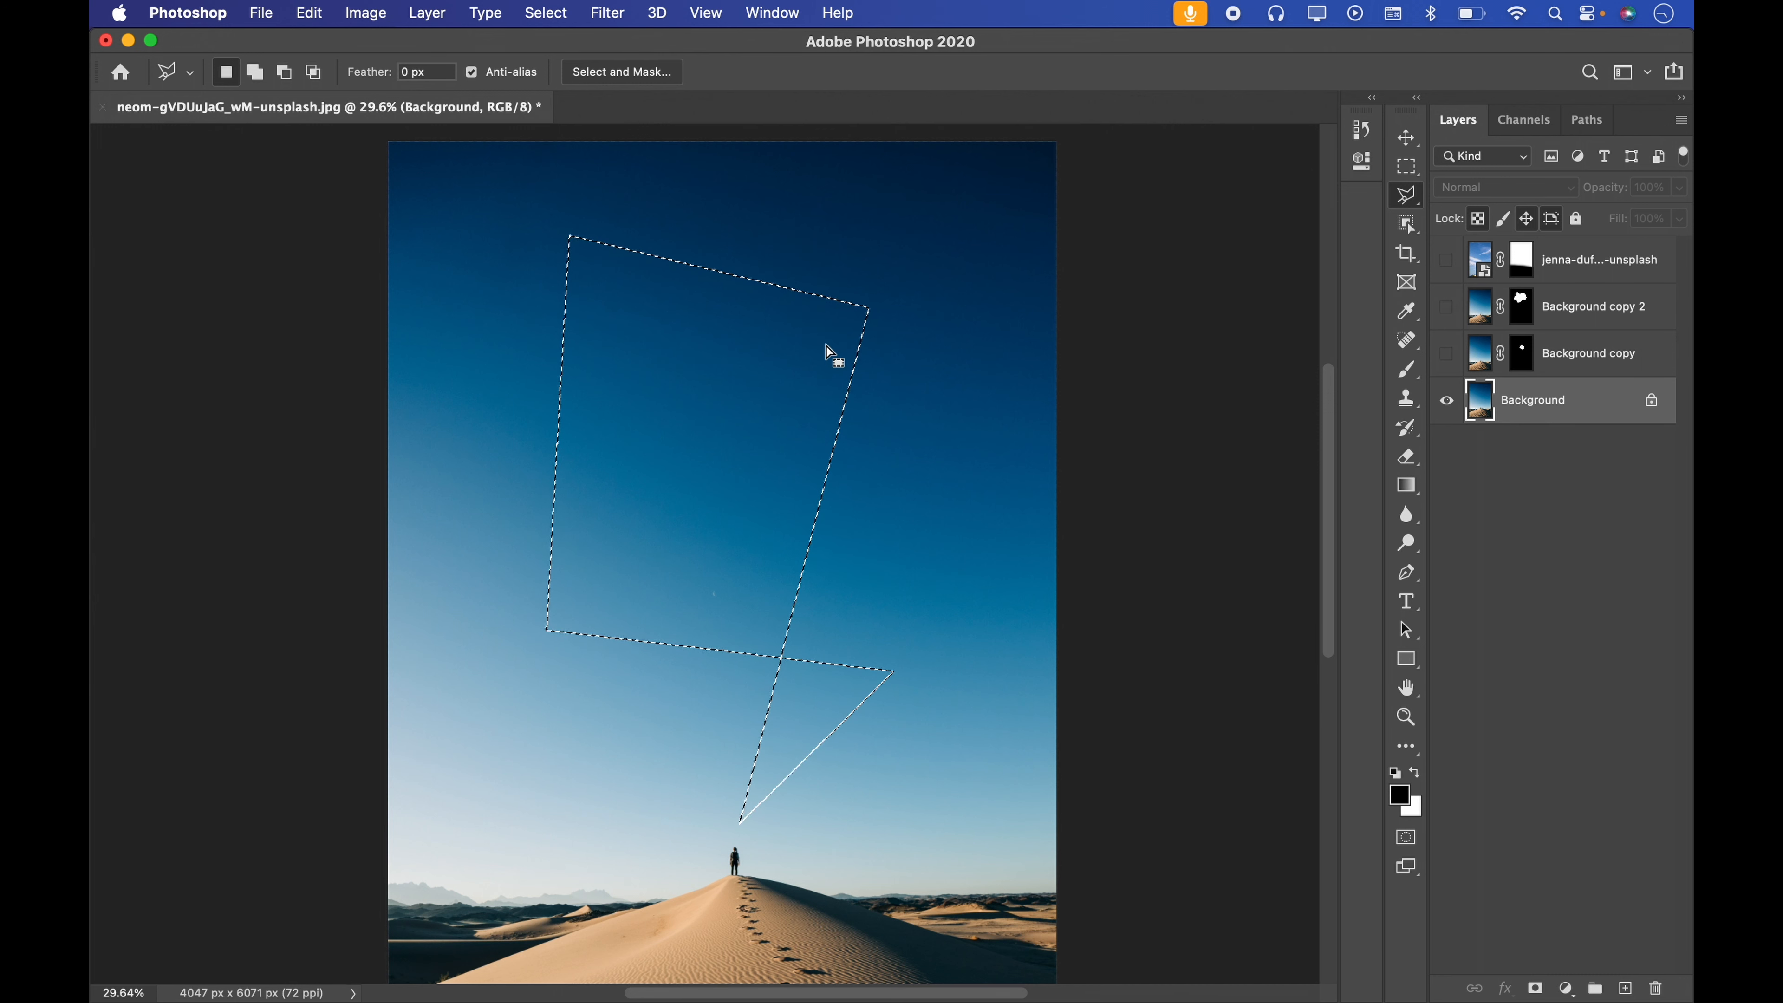
key("super+d")
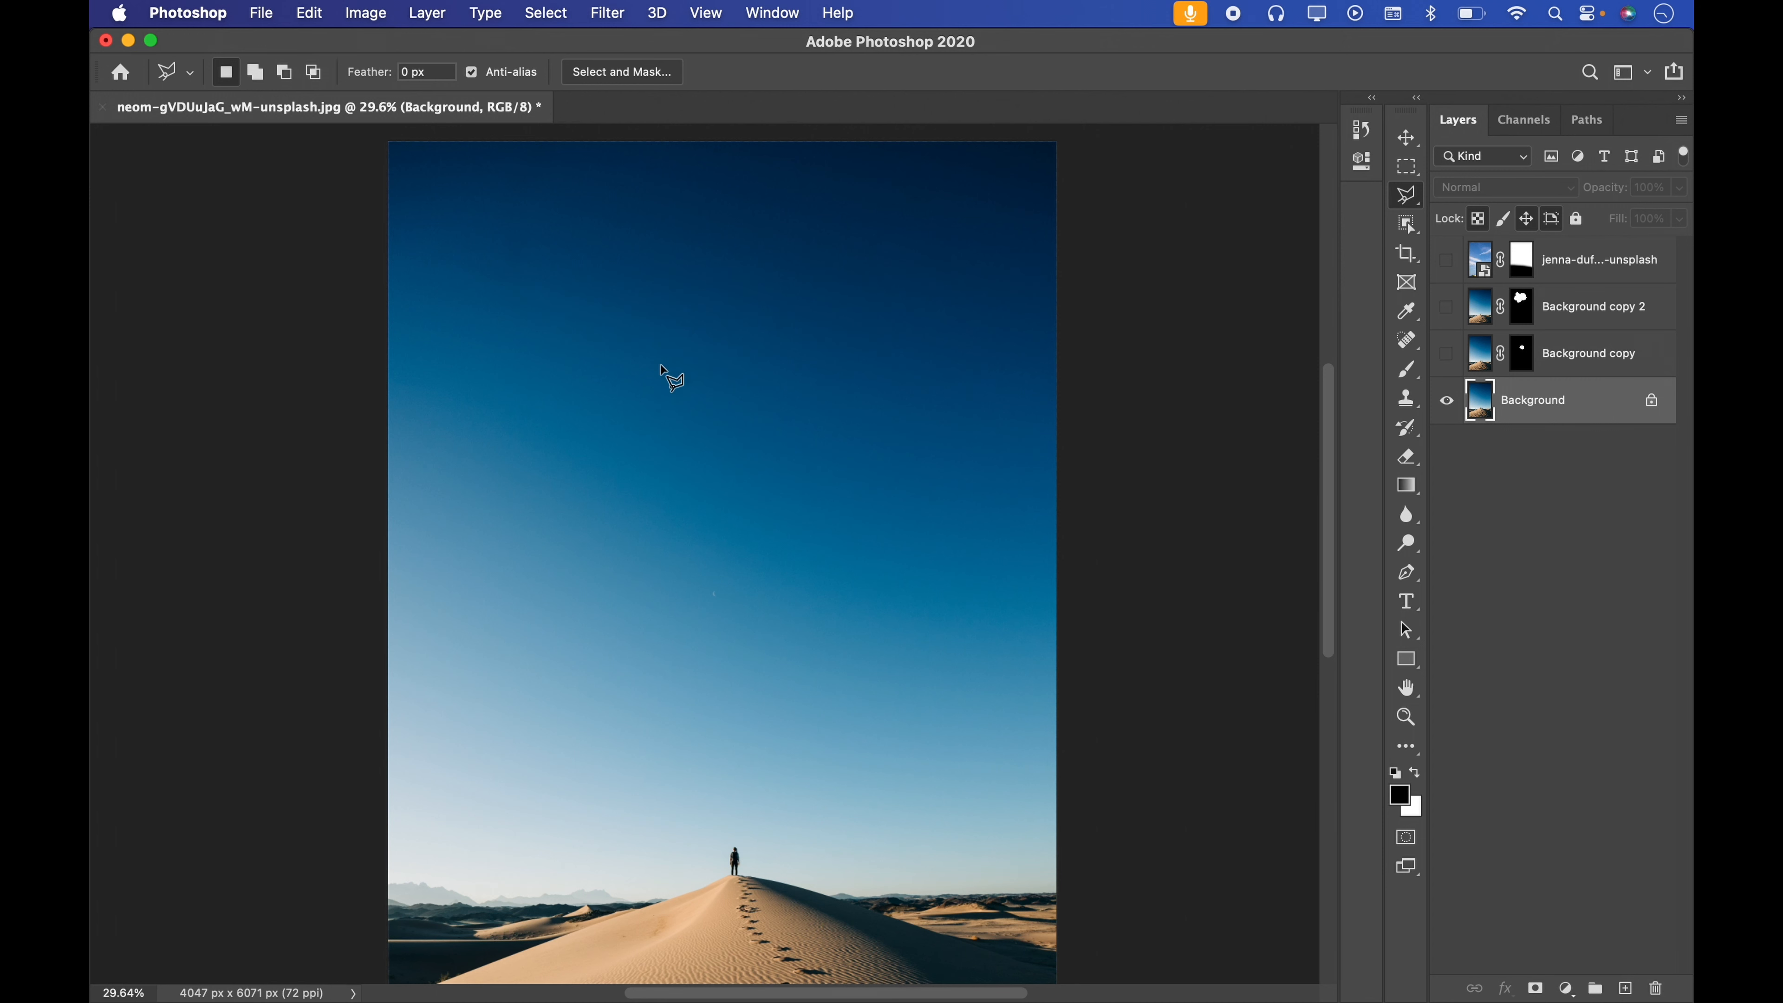
Draw a house-shaped polygonal selection with constrained straight edges, removing and replacing a point on the left roof slope, then deselect it
left_click(661, 382)
left_click(663, 716)
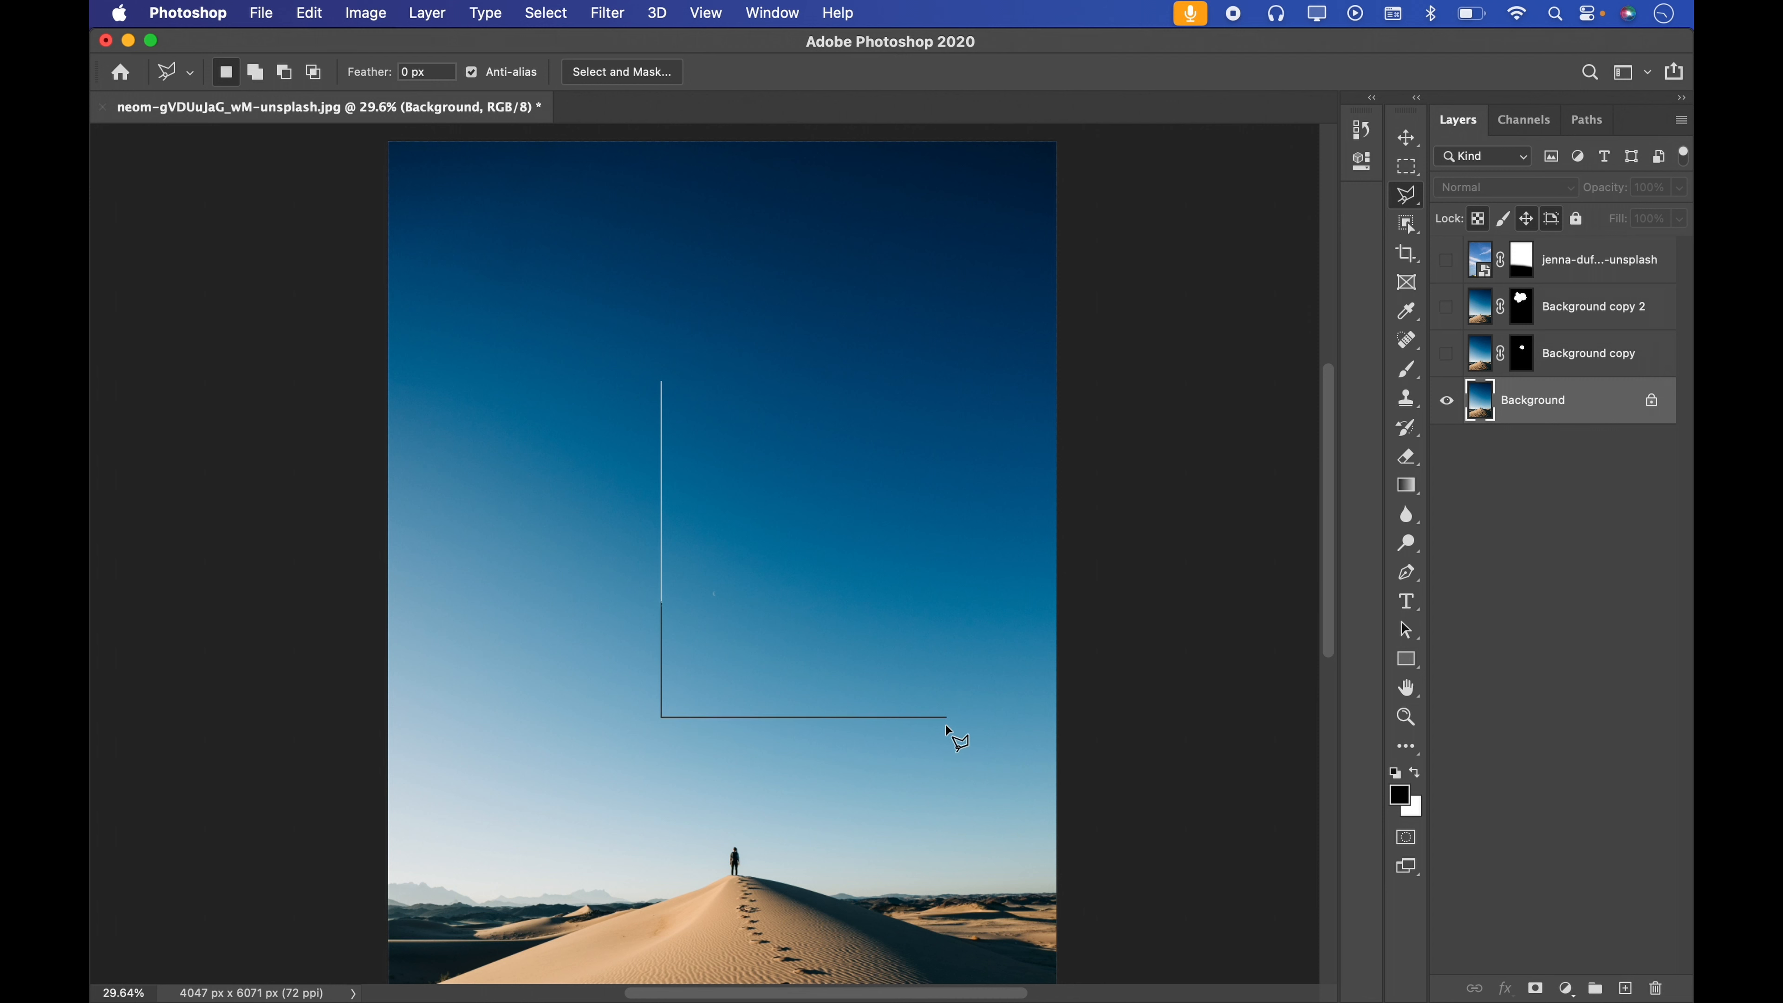
left_click(947, 718)
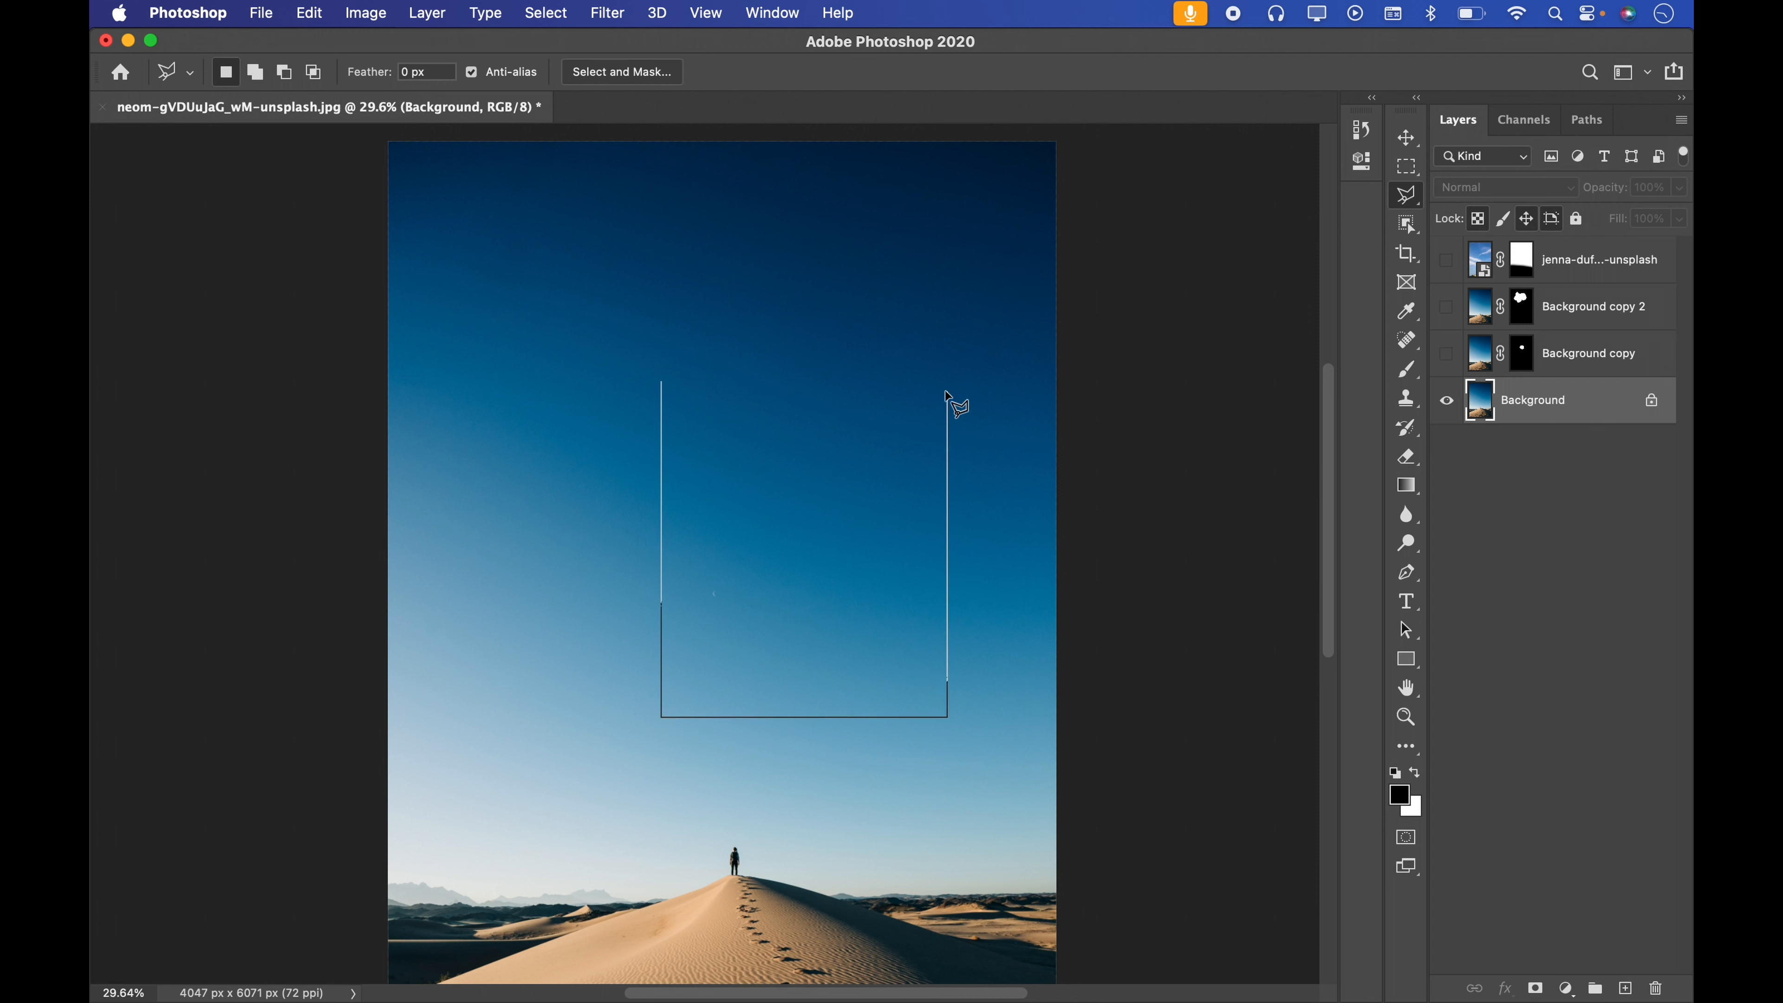
left_click(948, 366)
left_click(805, 225)
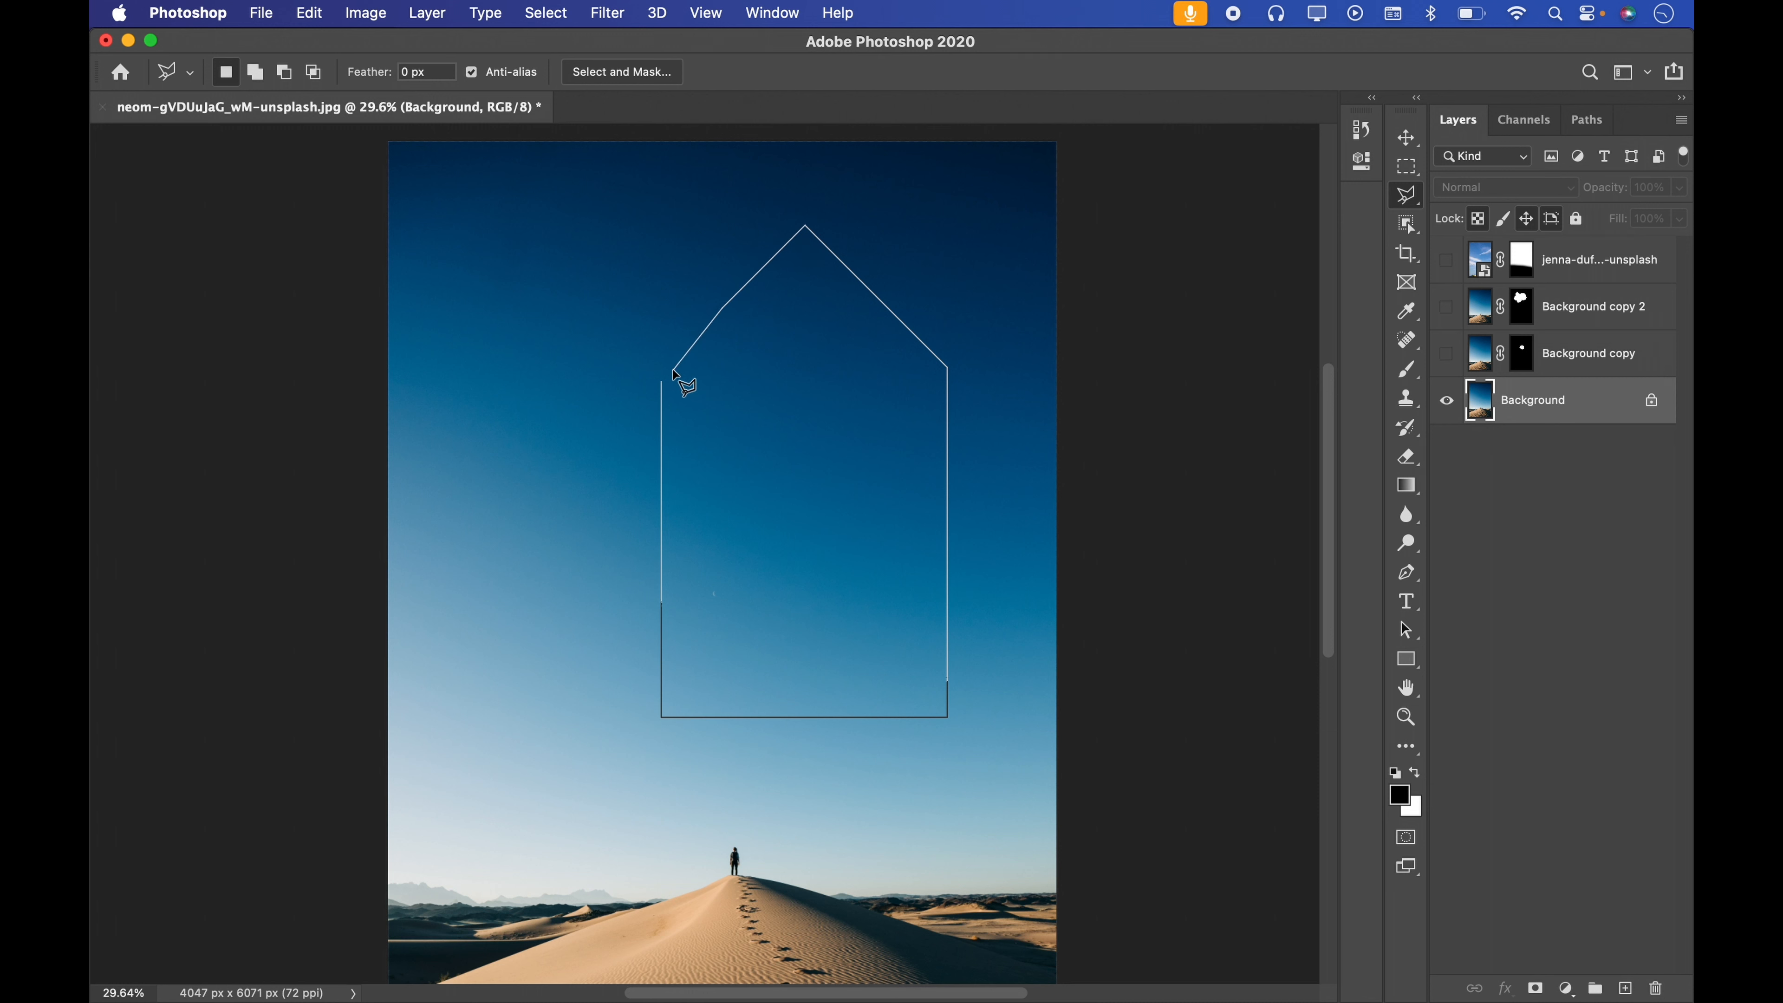
left_click(723, 307)
key("BackSpace")
left_click(723, 307)
left_click(666, 385)
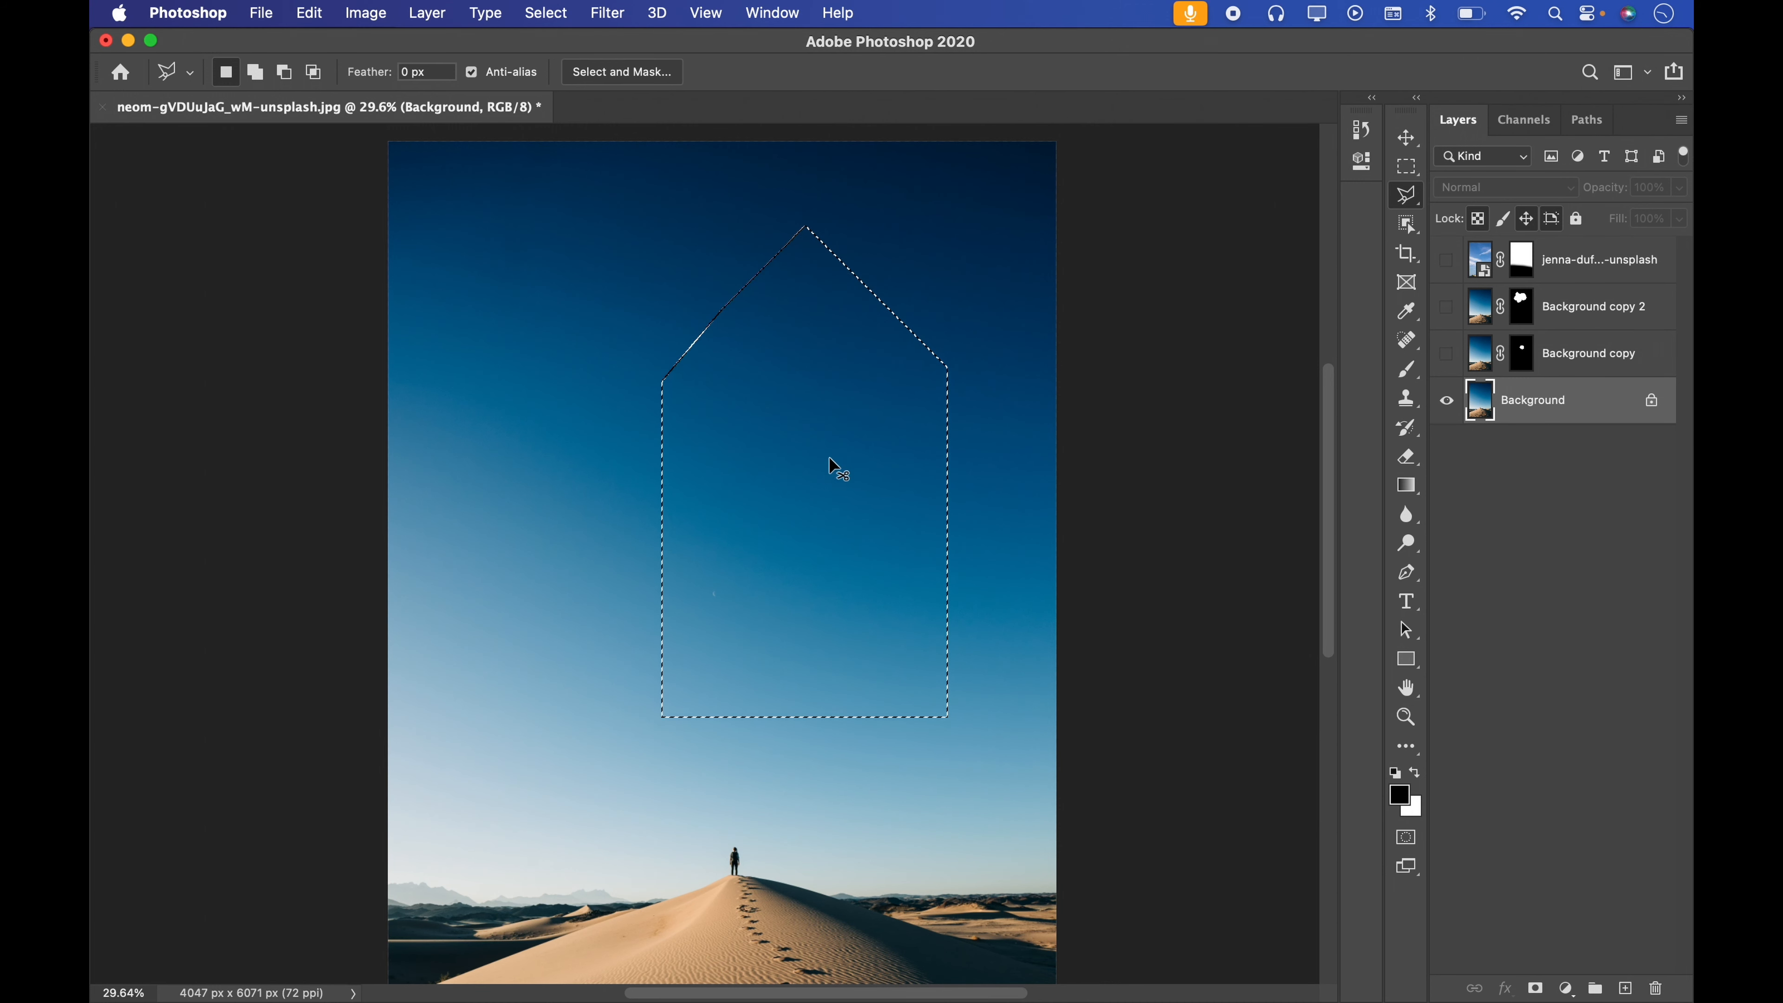
key("super+d")
Start a polygonal outline across the upper sky and down toward the middle, then remove its points back to the upper edge's second corner
left_click(615, 275)
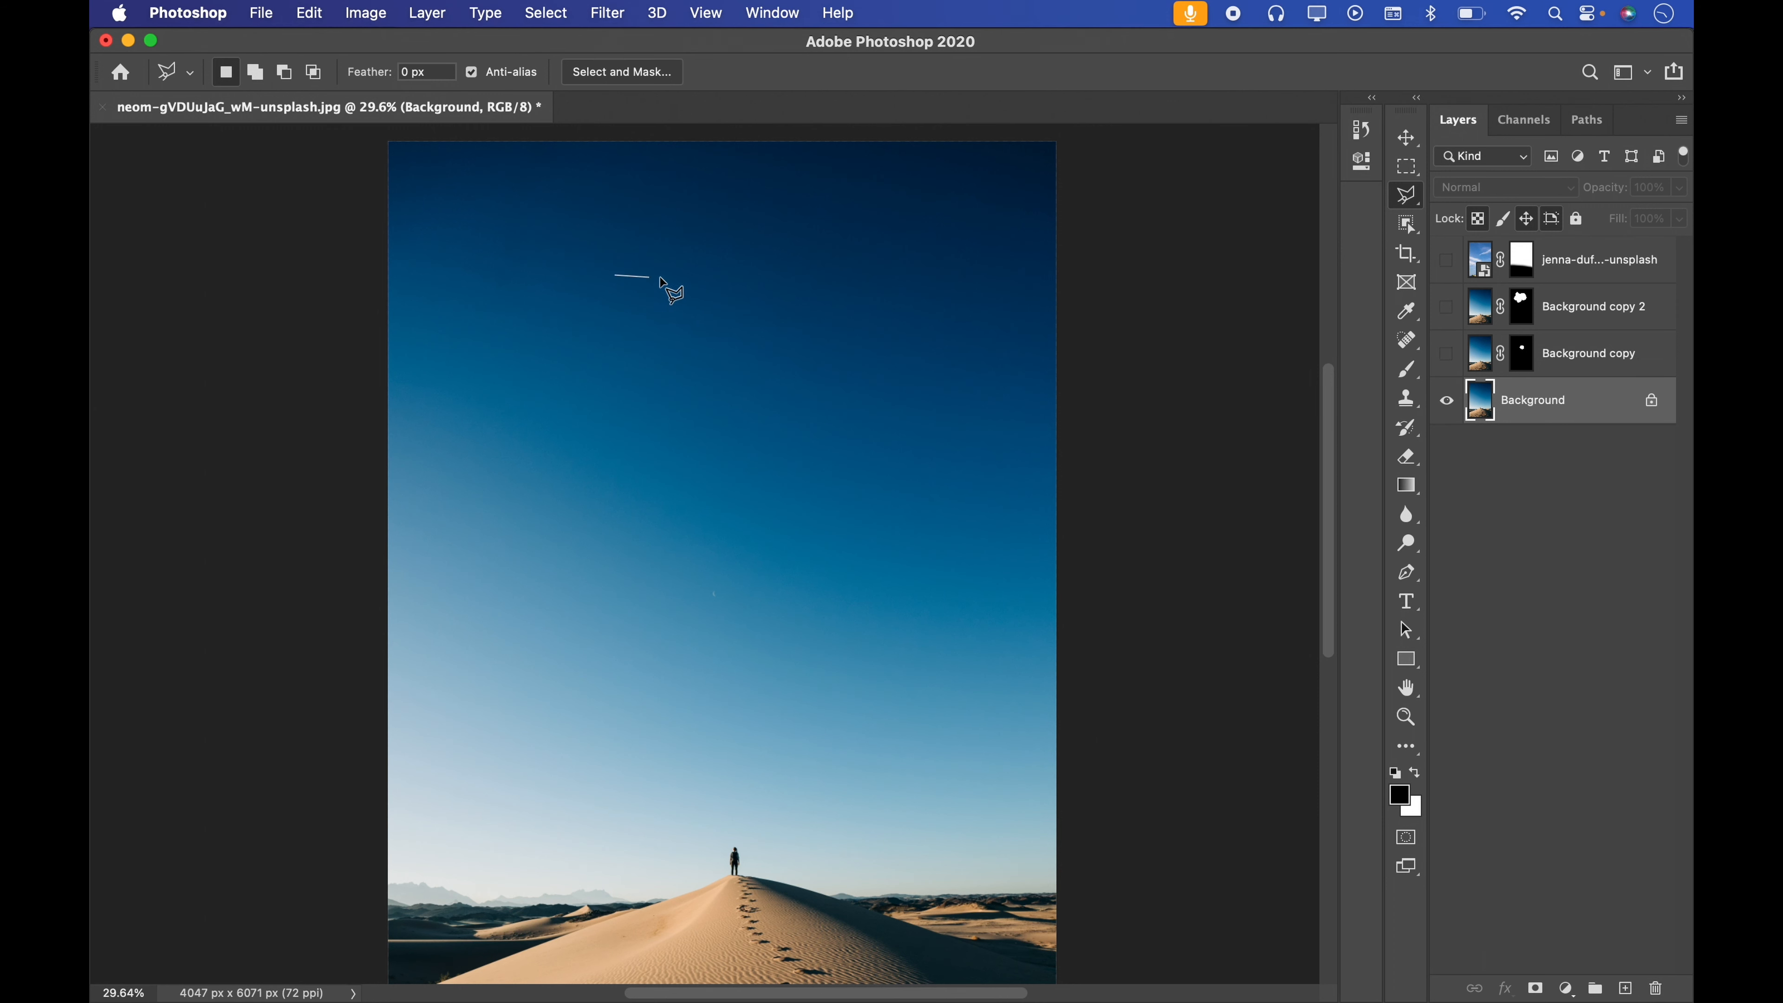
left_click(874, 259)
left_click(879, 555)
left_click(711, 621)
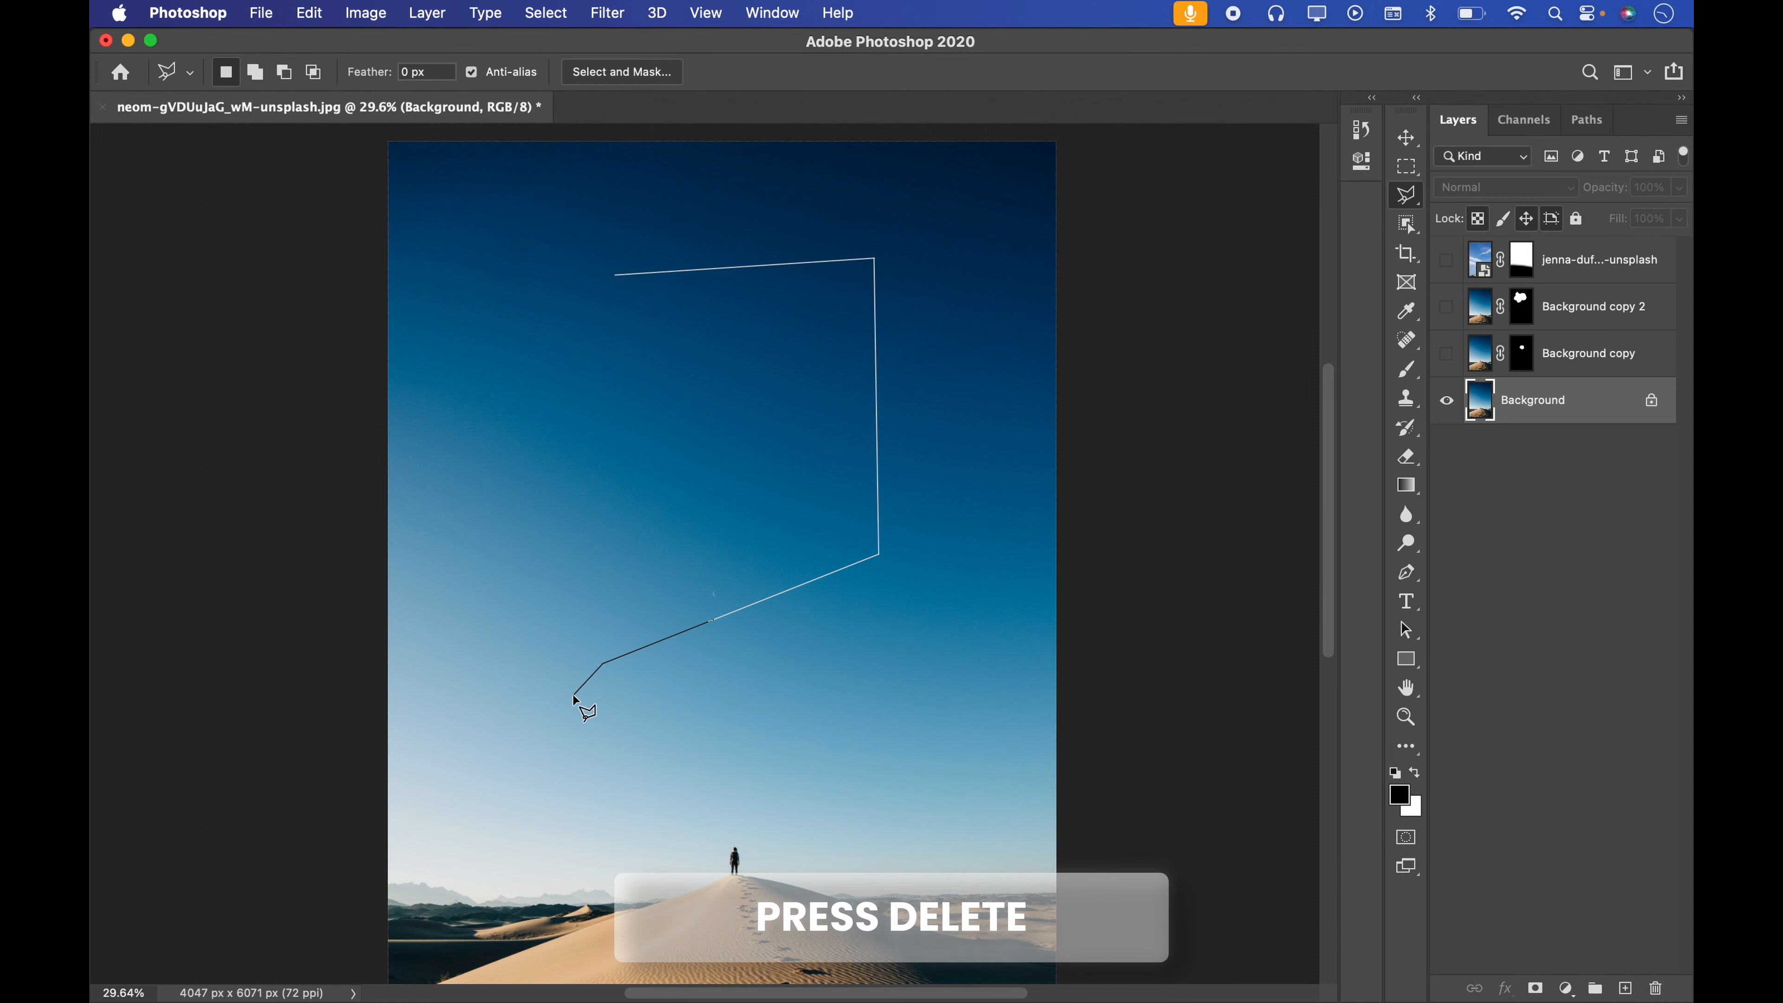
key("BackSpace")
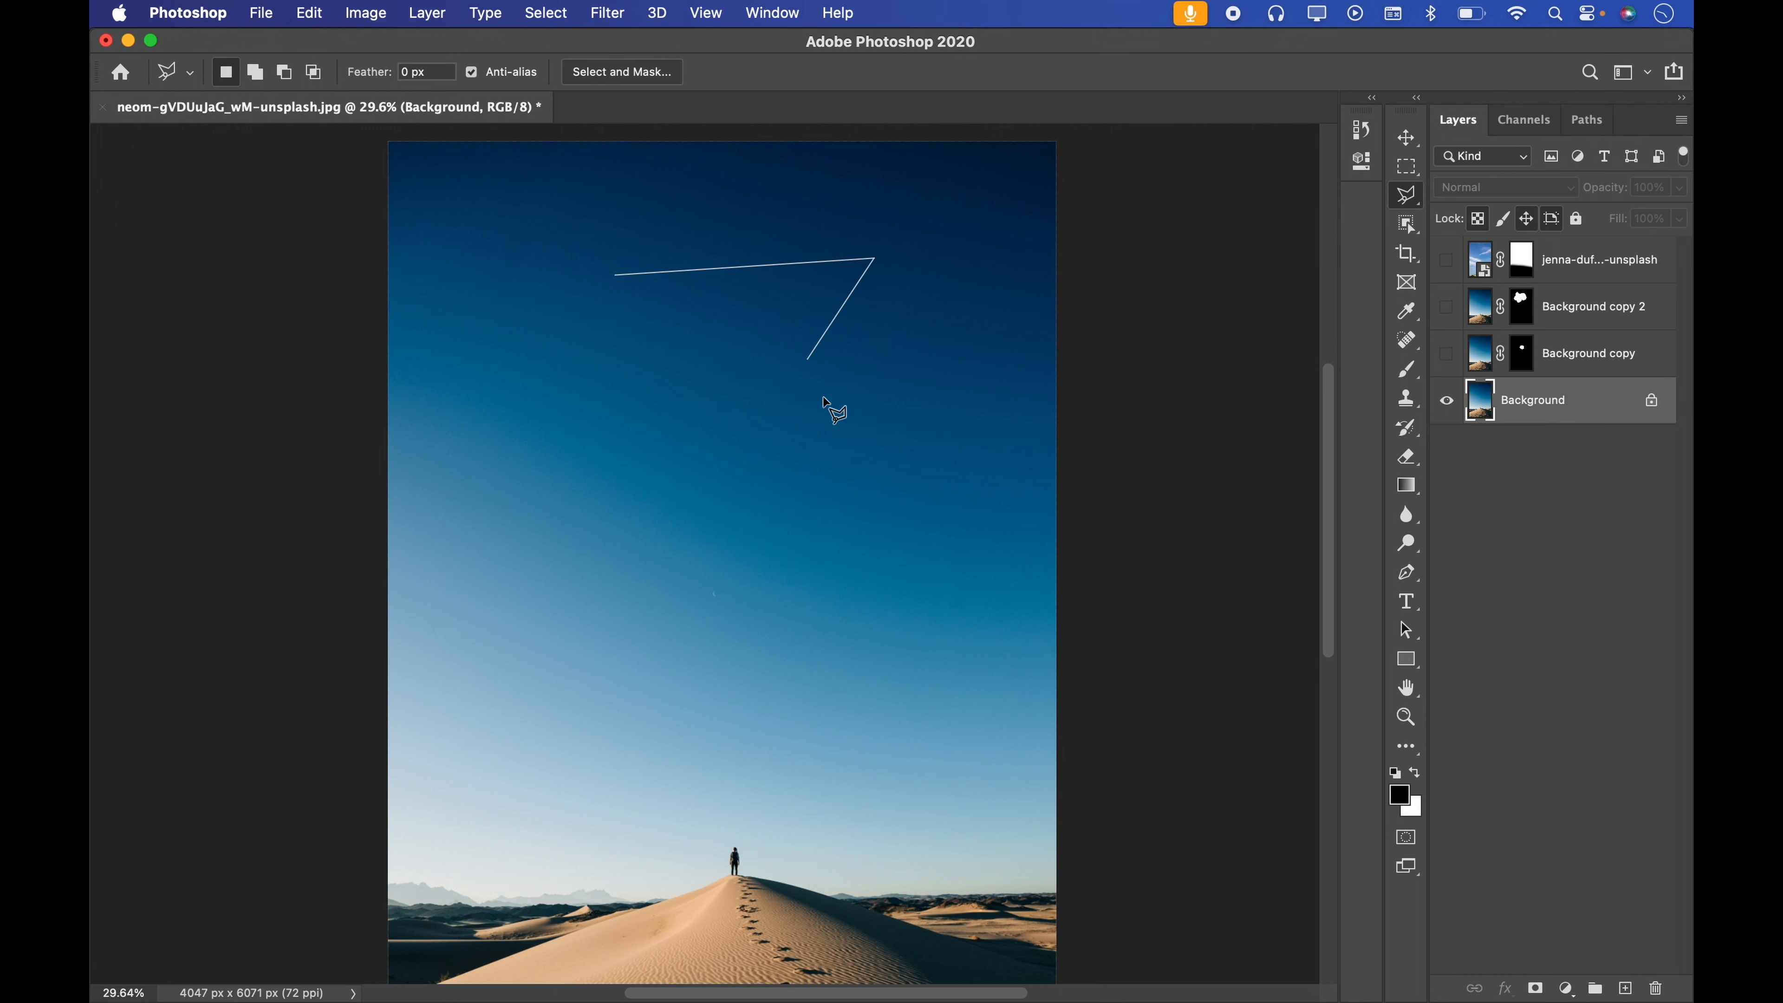
Extend the polygonal outline across the middle sky, remove its lowest points, close it as a four-cornered selection on its starting point, then deselect it
left_click(899, 571)
left_click(564, 488)
left_click(595, 704)
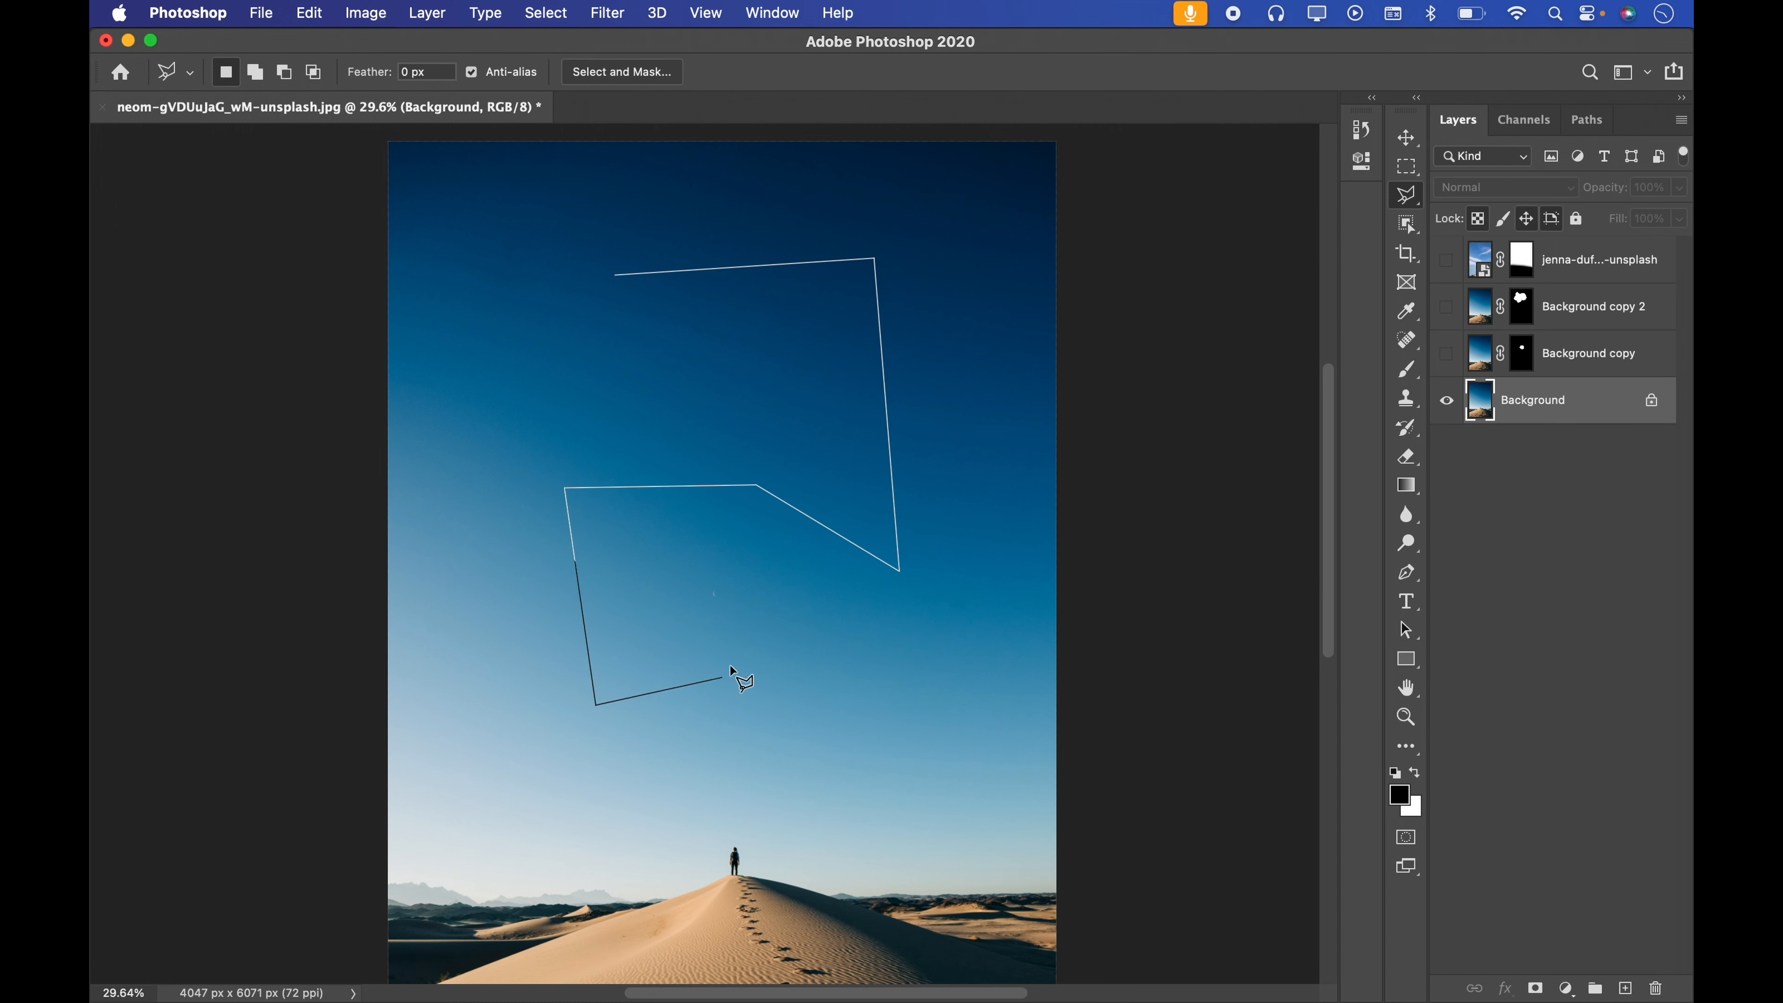
left_click(735, 658)
key("BackSpace")
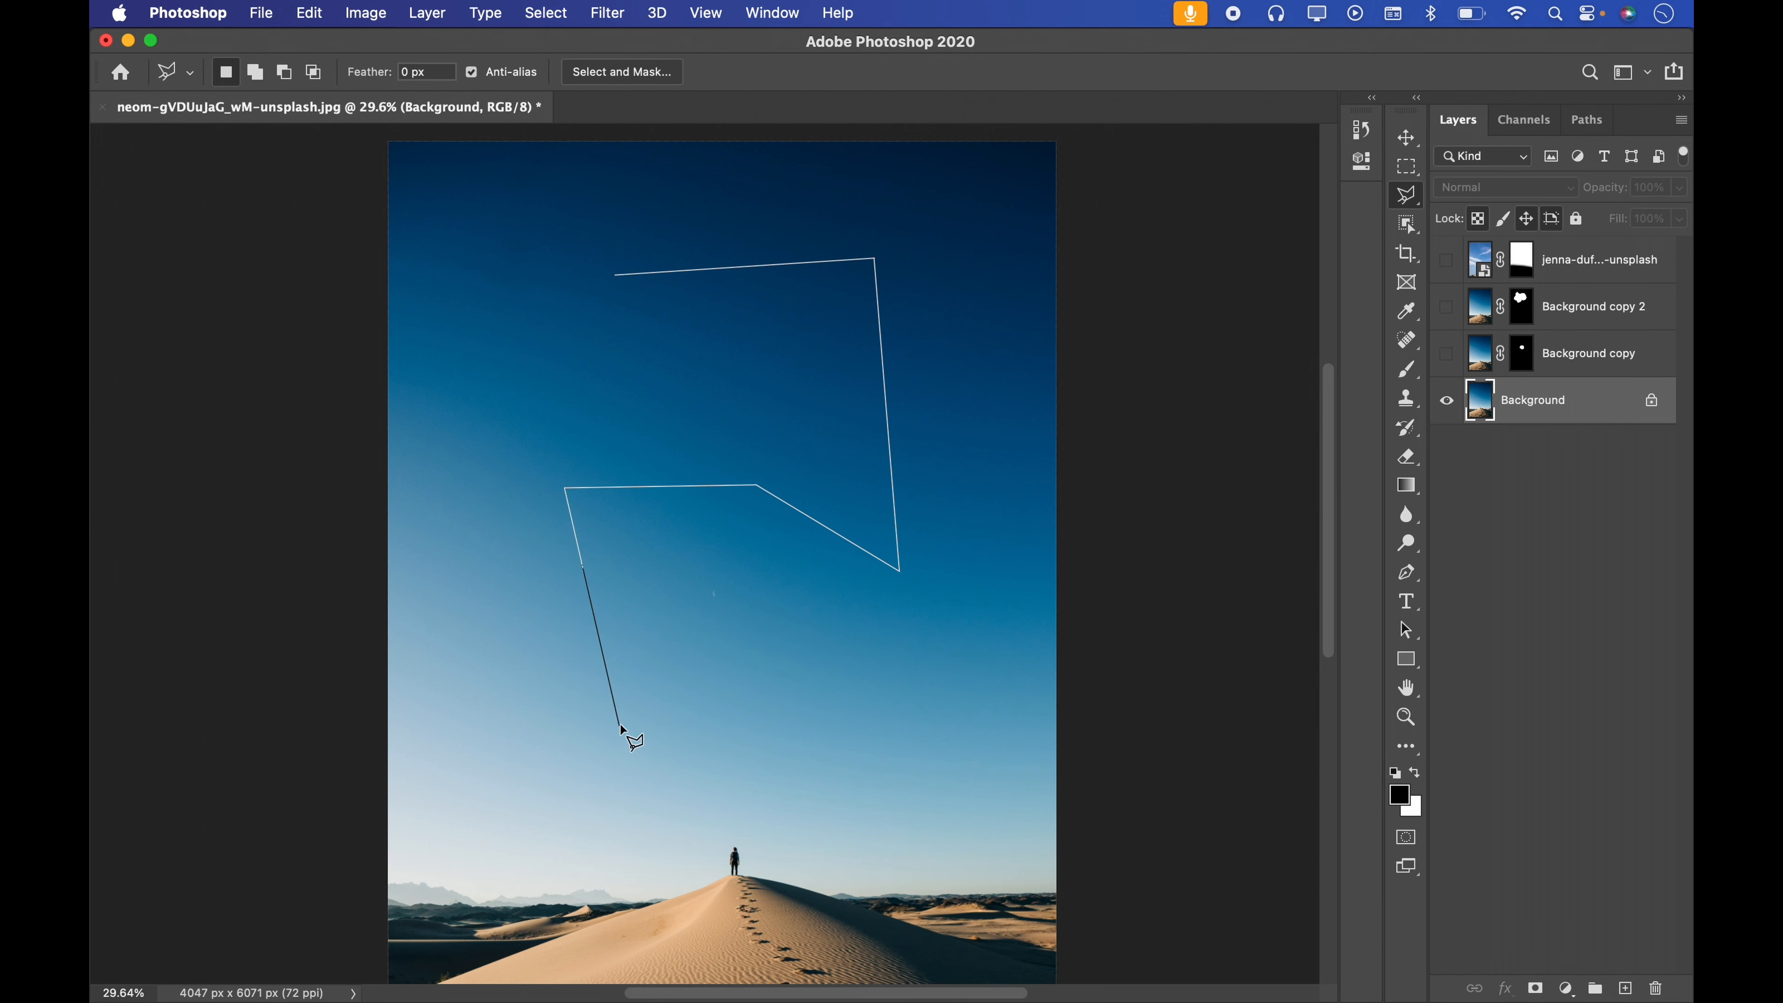
key("BackSpace")
key("BackSpace")
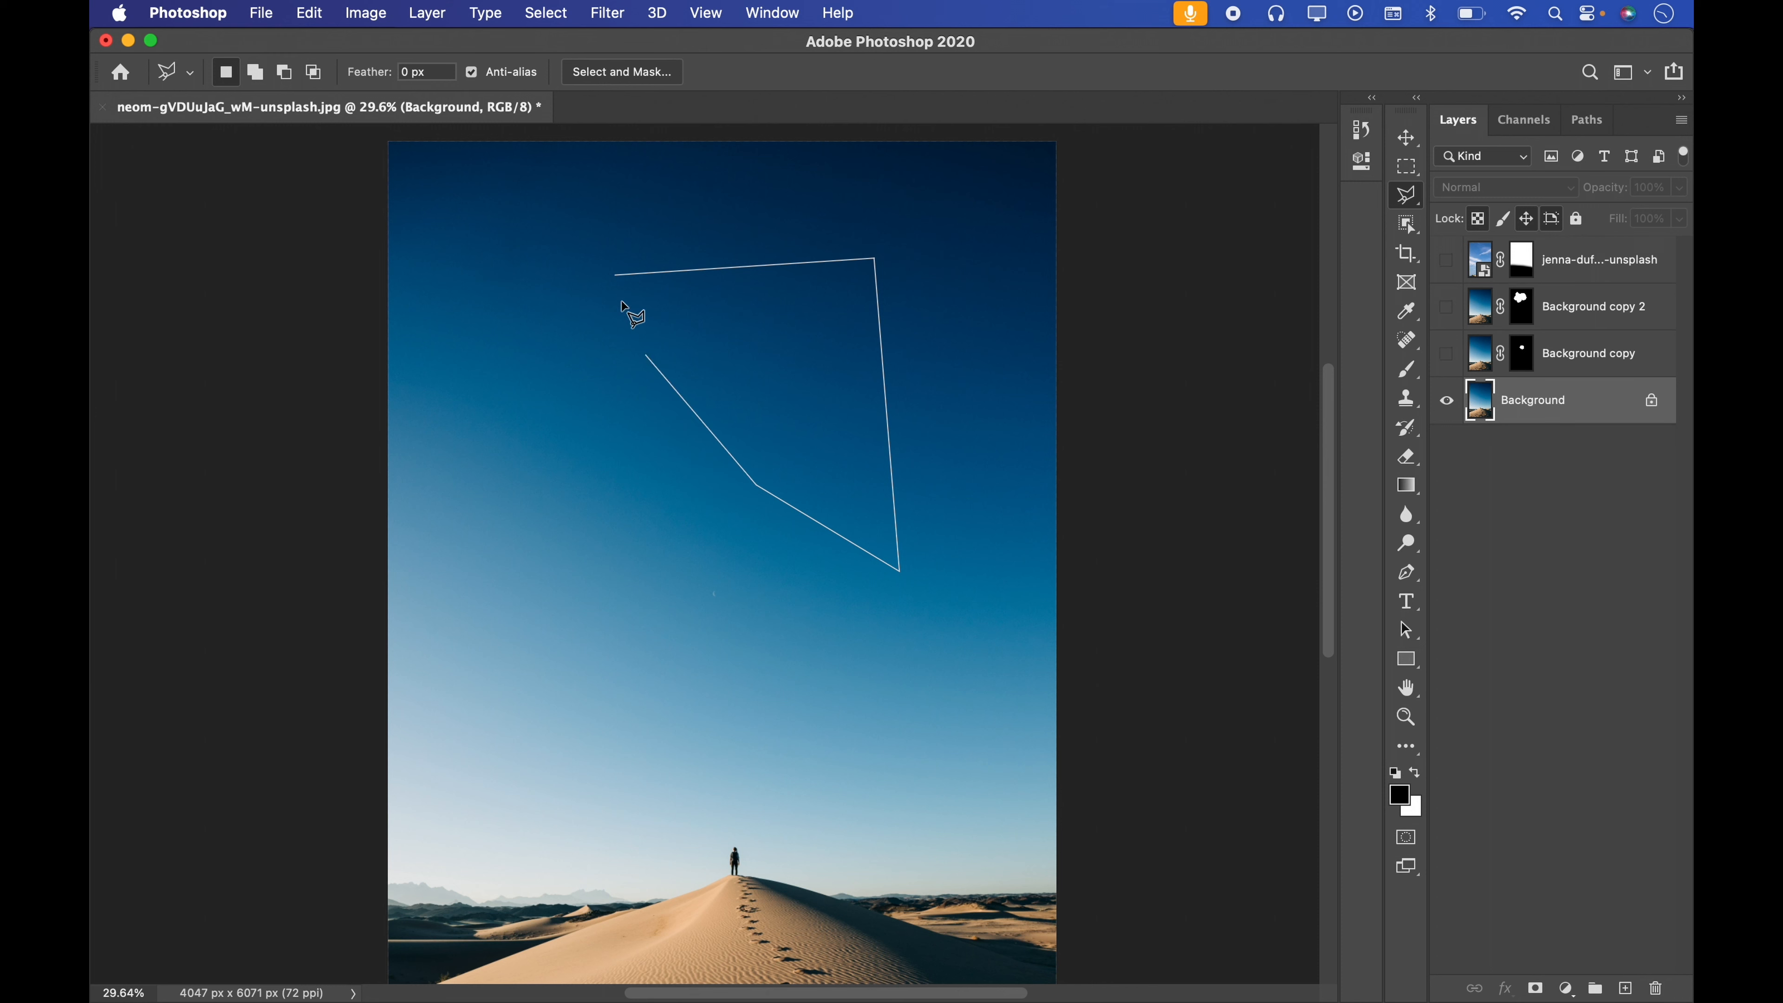
left_click(616, 275)
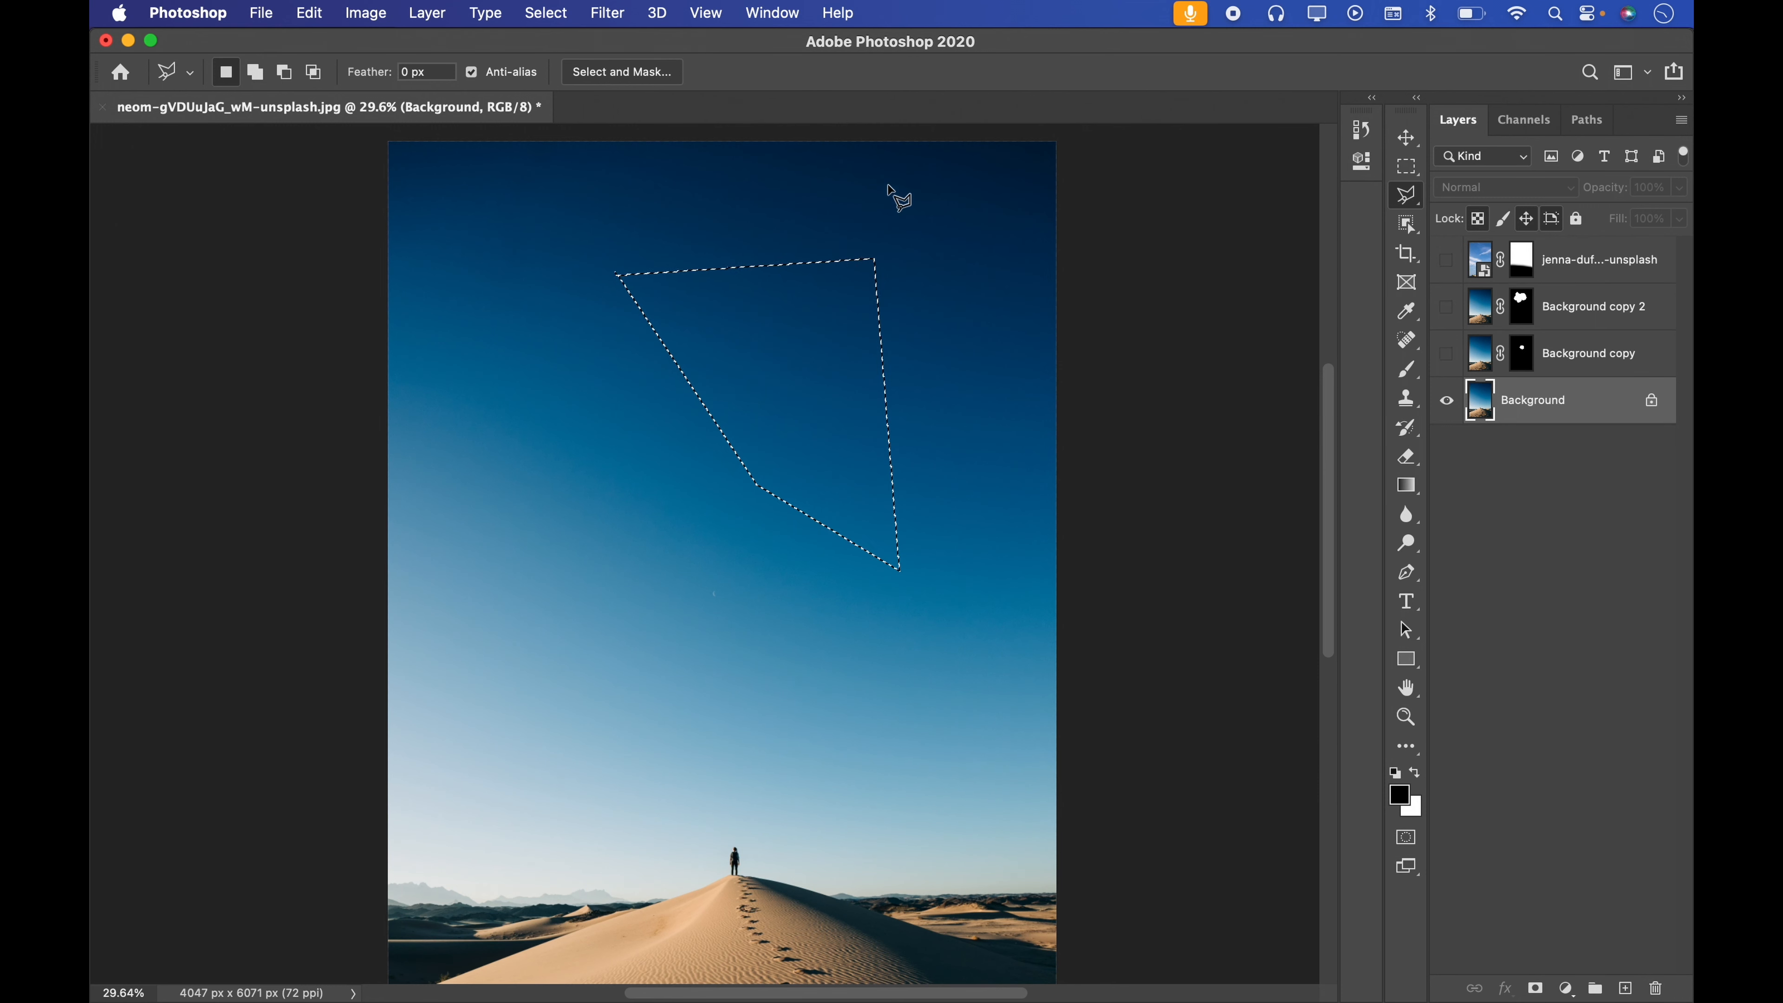
key("super+d")
With the Polygonal Lasso Tool, draw a sky selection mixing two straight edges with wavy freehand sections back to the start, then deselect it
left_click(1413, 195)
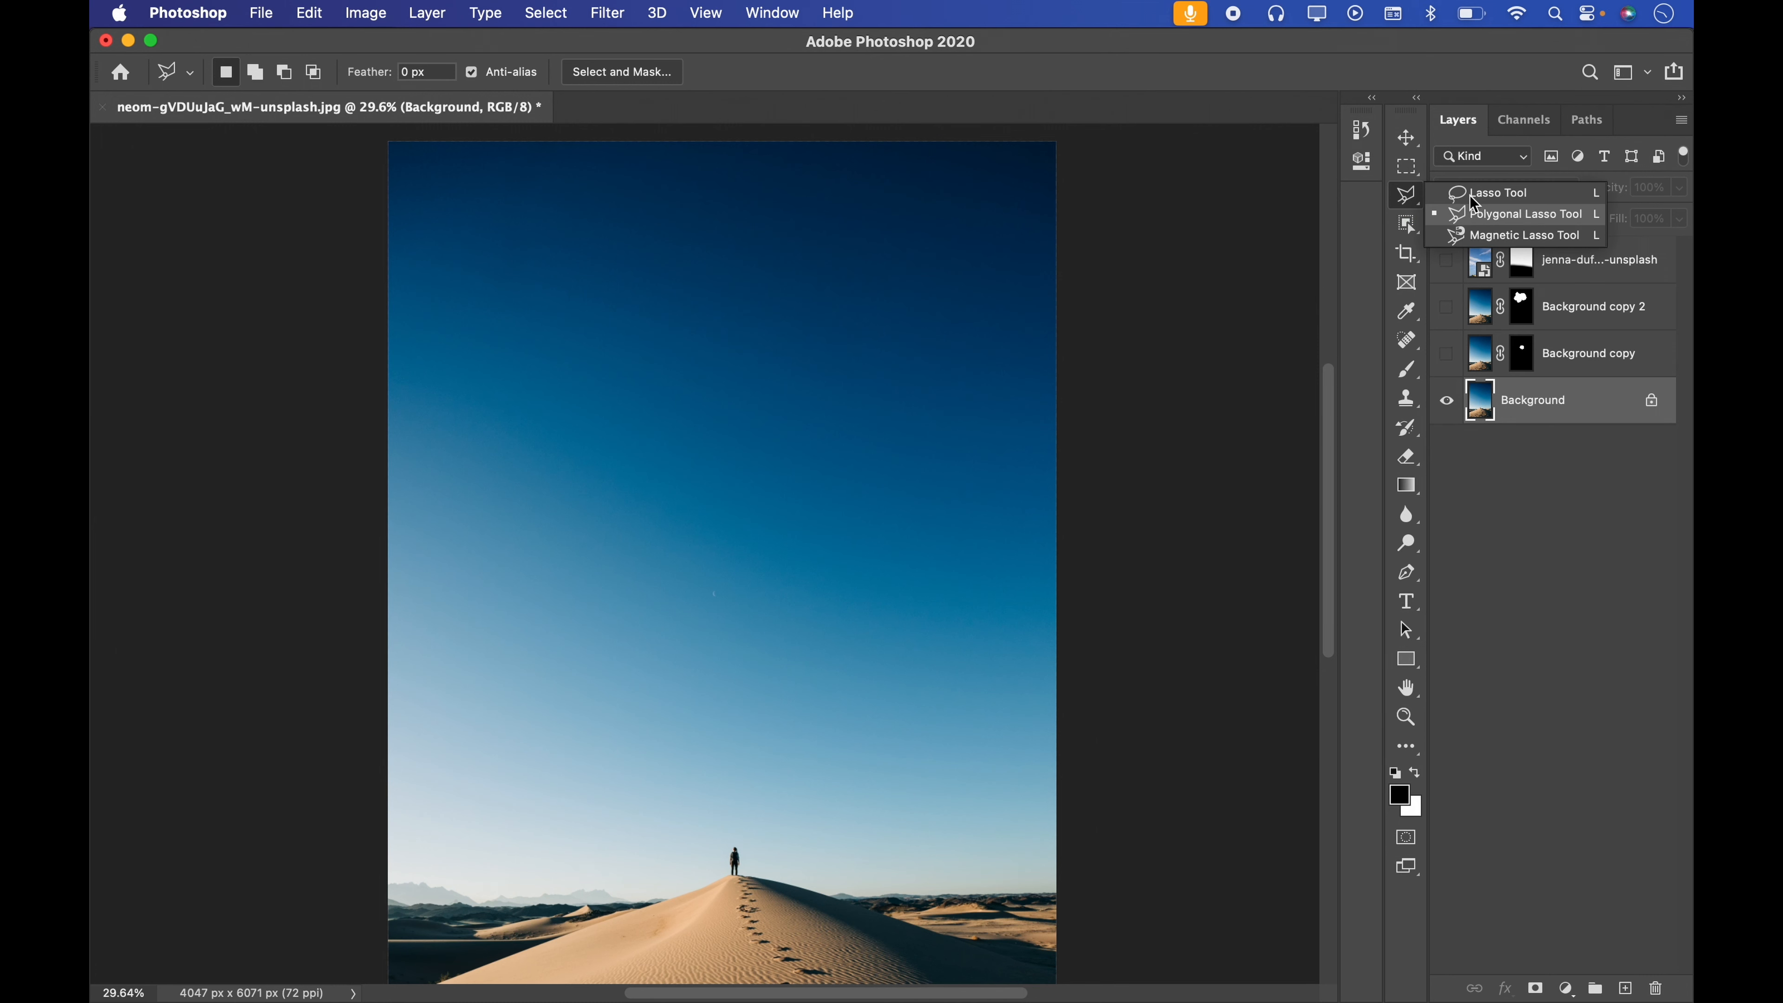
left_click(1459, 216)
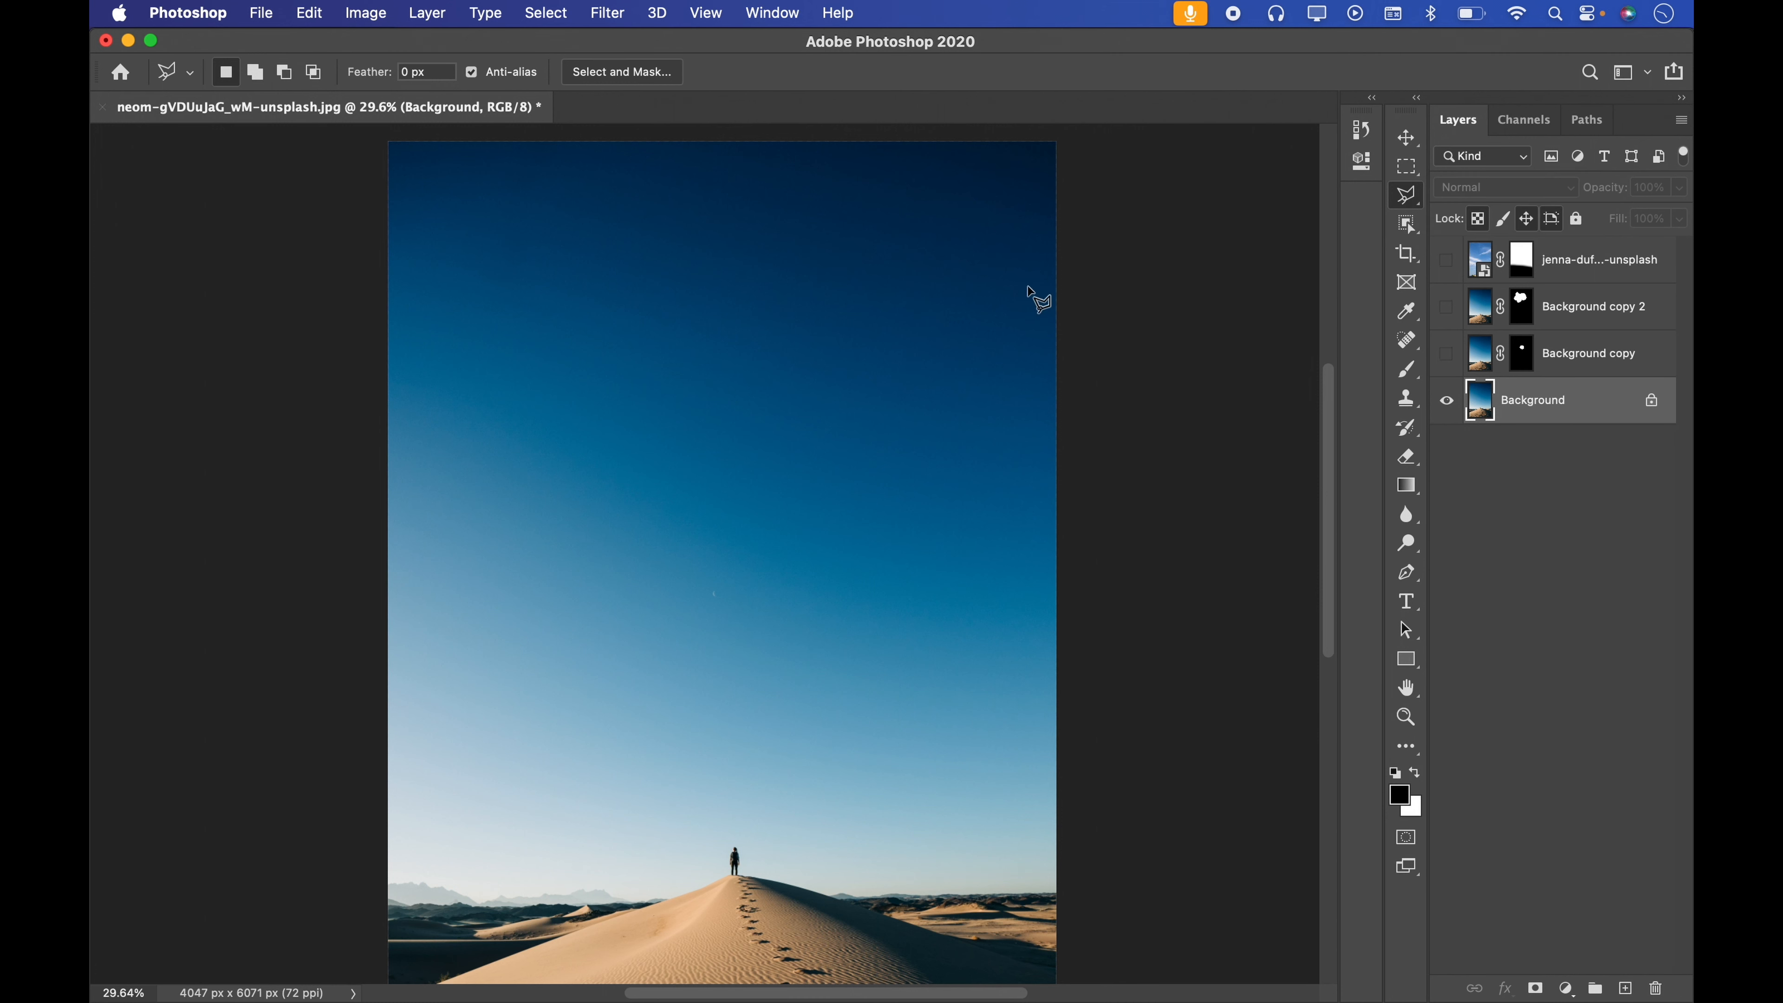
left_click(528, 291)
left_click(878, 284)
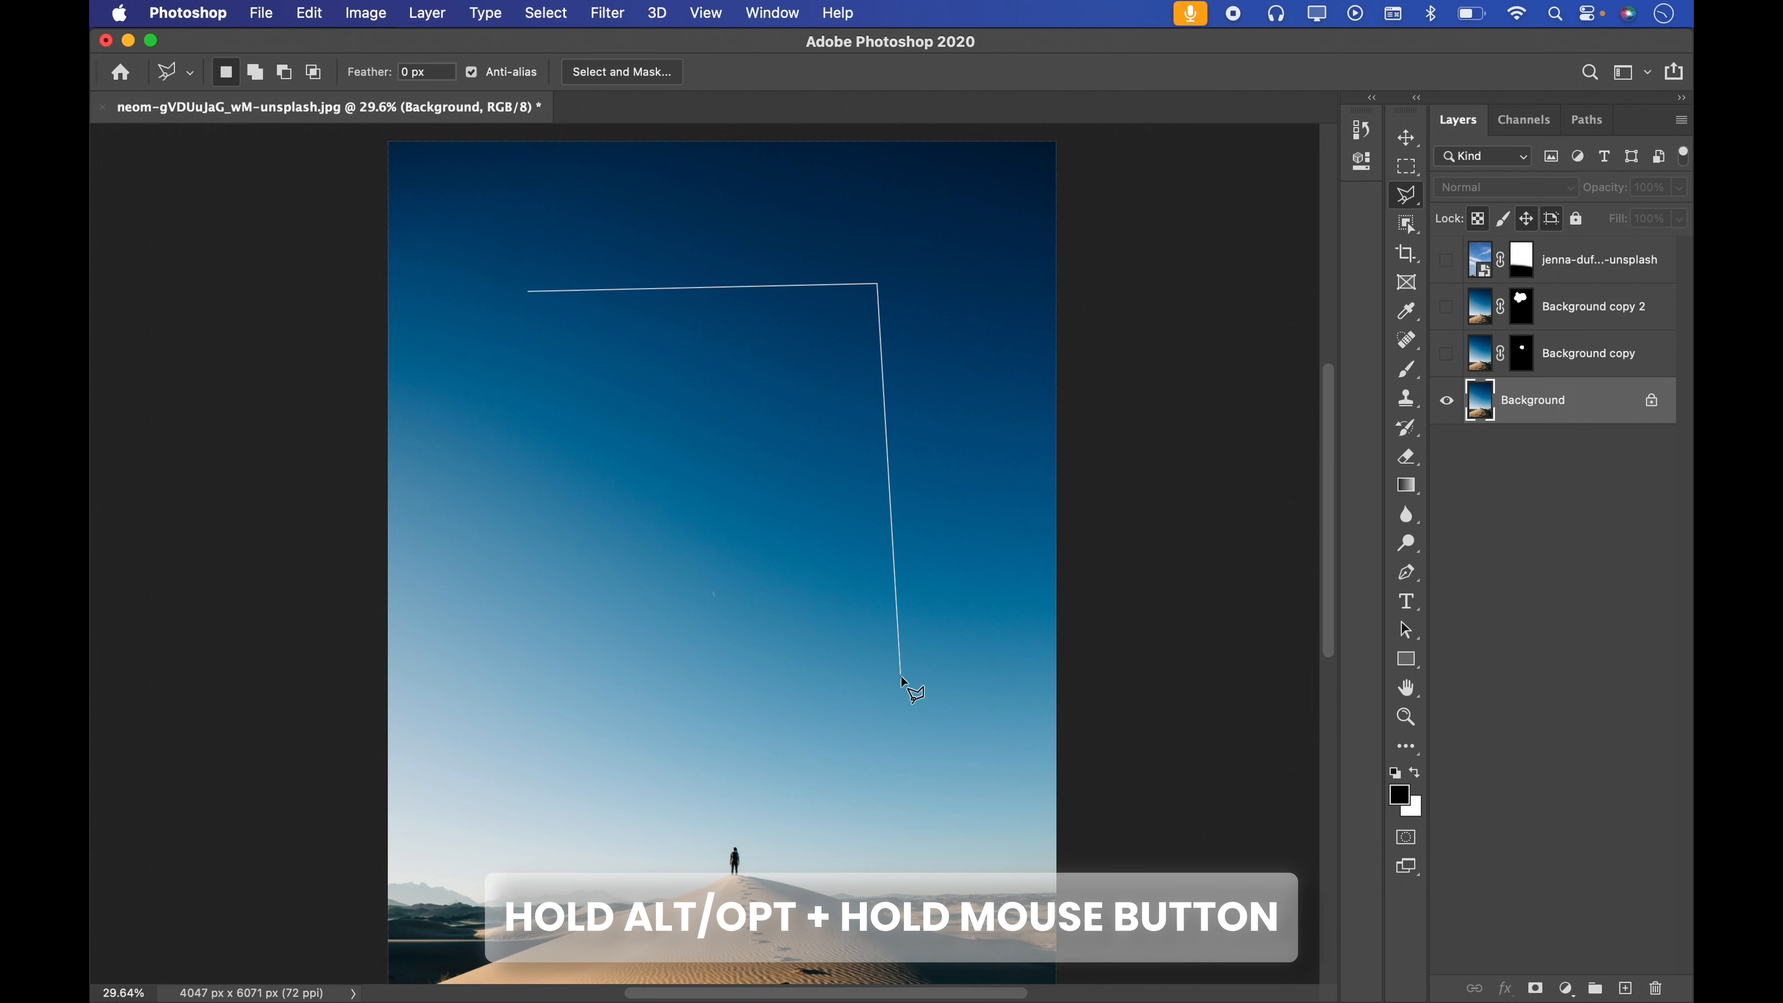
mouse_move(901, 679)
left_mouse_down()
mouse_move(847, 691)
mouse_move(845, 627)
mouse_move(808, 654)
mouse_move(787, 629)
mouse_move(793, 581)
mouse_move(722, 644)
mouse_move(707, 630)
mouse_move(744, 586)
mouse_move(730, 557)
mouse_move(634, 586)
mouse_move(646, 484)
mouse_move(560, 562)
mouse_move(682, 695)
mouse_move(536, 721)
mouse_move(647, 801)
mouse_move(519, 811)
mouse_move(489, 640)
mouse_move(456, 598)
mouse_move(504, 575)
mouse_move(498, 549)
mouse_move(546, 470)
mouse_move(642, 434)
mouse_move(667, 455)
mouse_move(674, 423)
mouse_move(653, 421)
mouse_move(672, 459)
left_mouse_up()
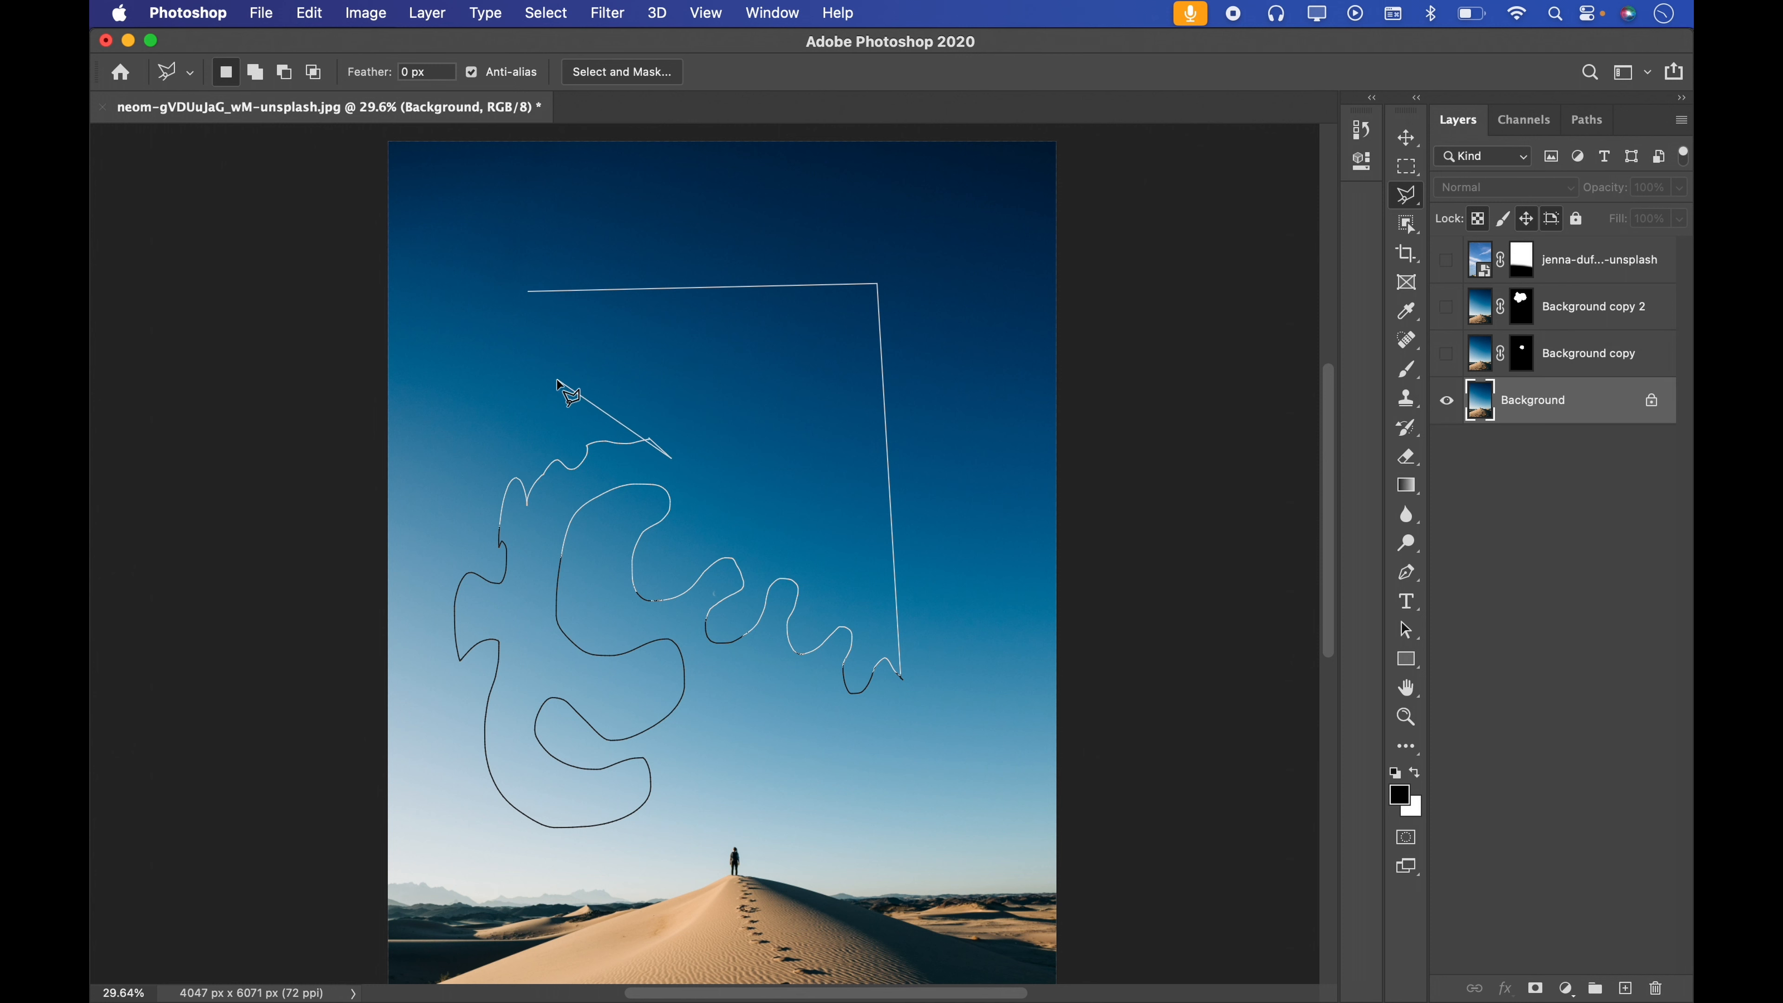
left_click(566, 399)
mouse_move(566, 402)
left_mouse_down()
mouse_move(597, 372)
mouse_move(572, 374)
mouse_move(591, 344)
mouse_move(514, 367)
mouse_move(549, 351)
mouse_move(509, 342)
mouse_move(484, 303)
mouse_move(489, 237)
mouse_move(513, 251)
mouse_move(526, 225)
mouse_move(524, 261)
mouse_move(532, 296)
left_mouse_up()
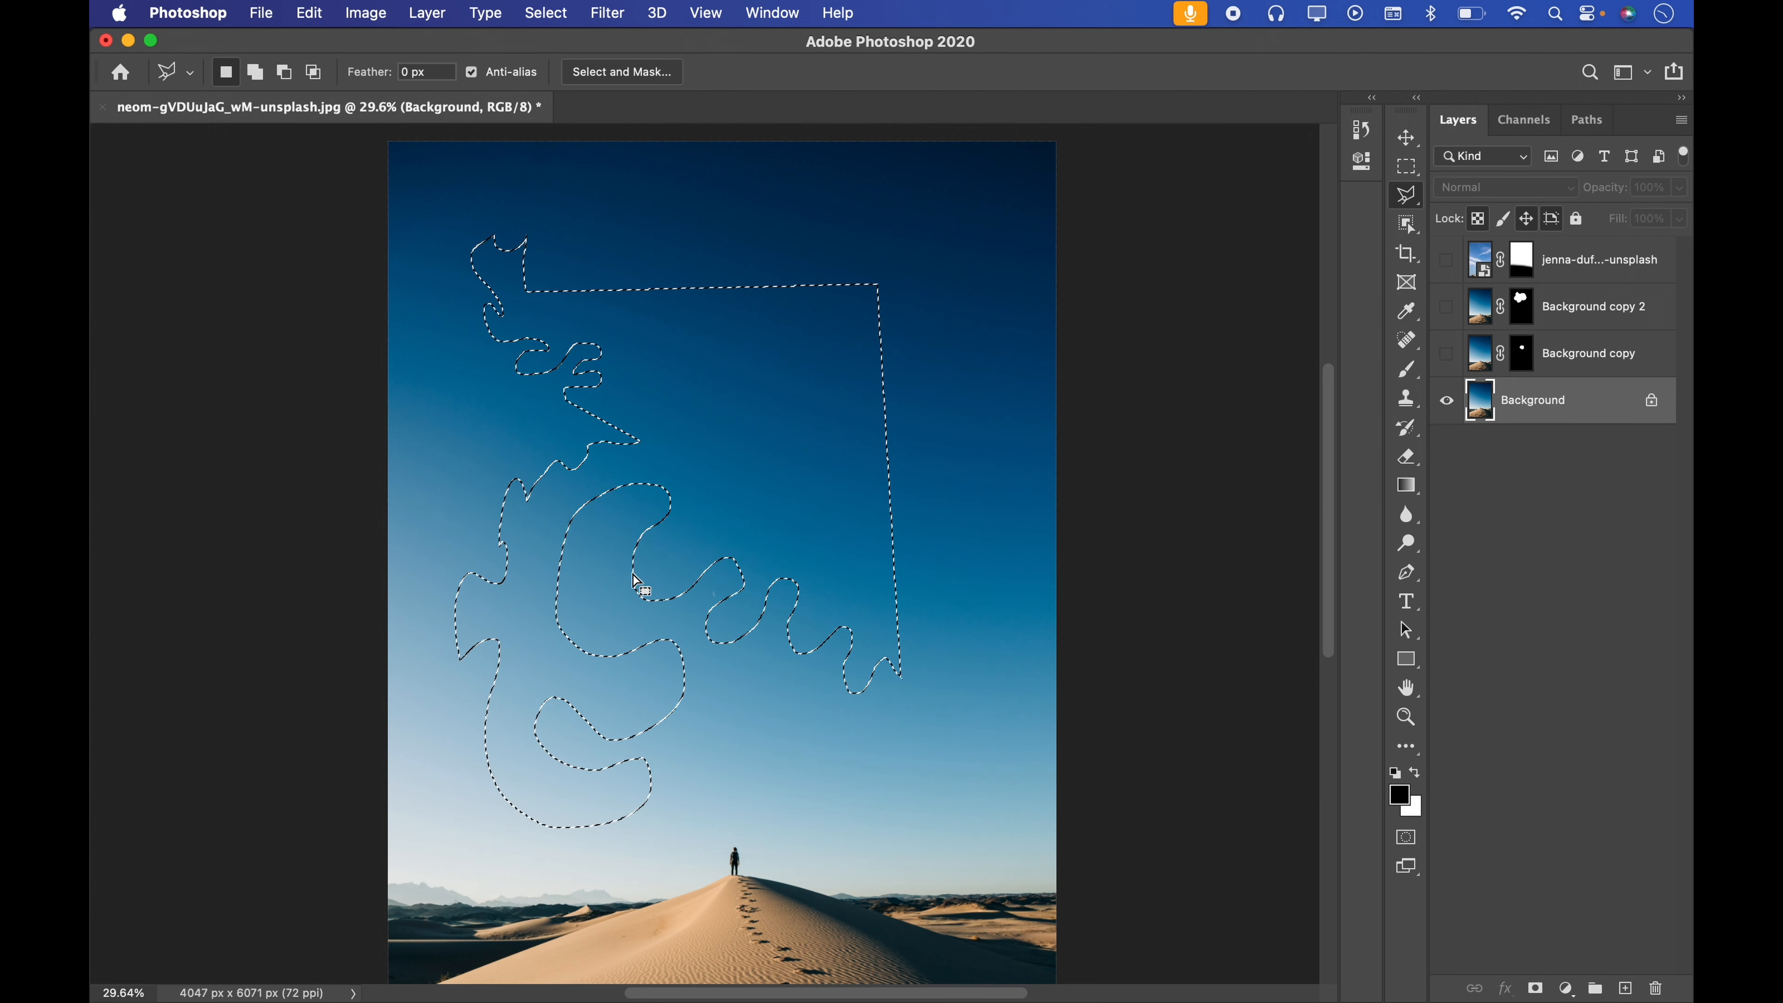
left_click(715, 400)
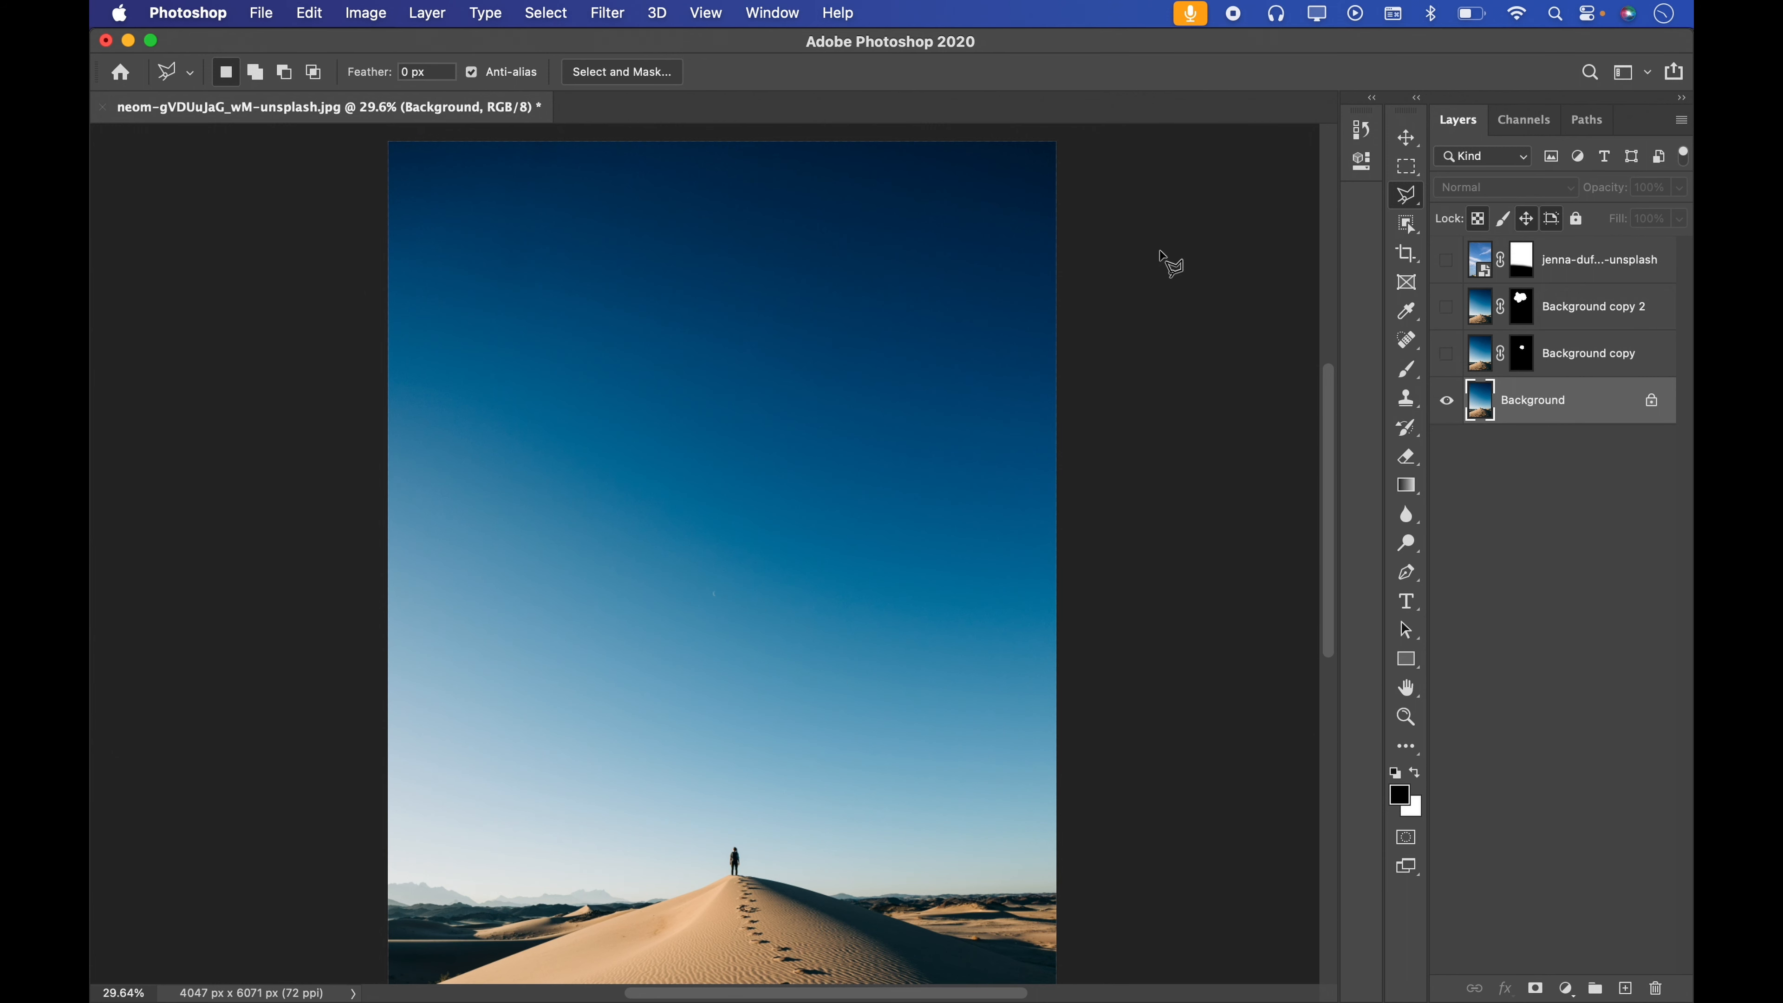
Switch to the Lasso Tool, draw a closed freehand selection in the upper sky, then deselect it
left_click(1415, 207)
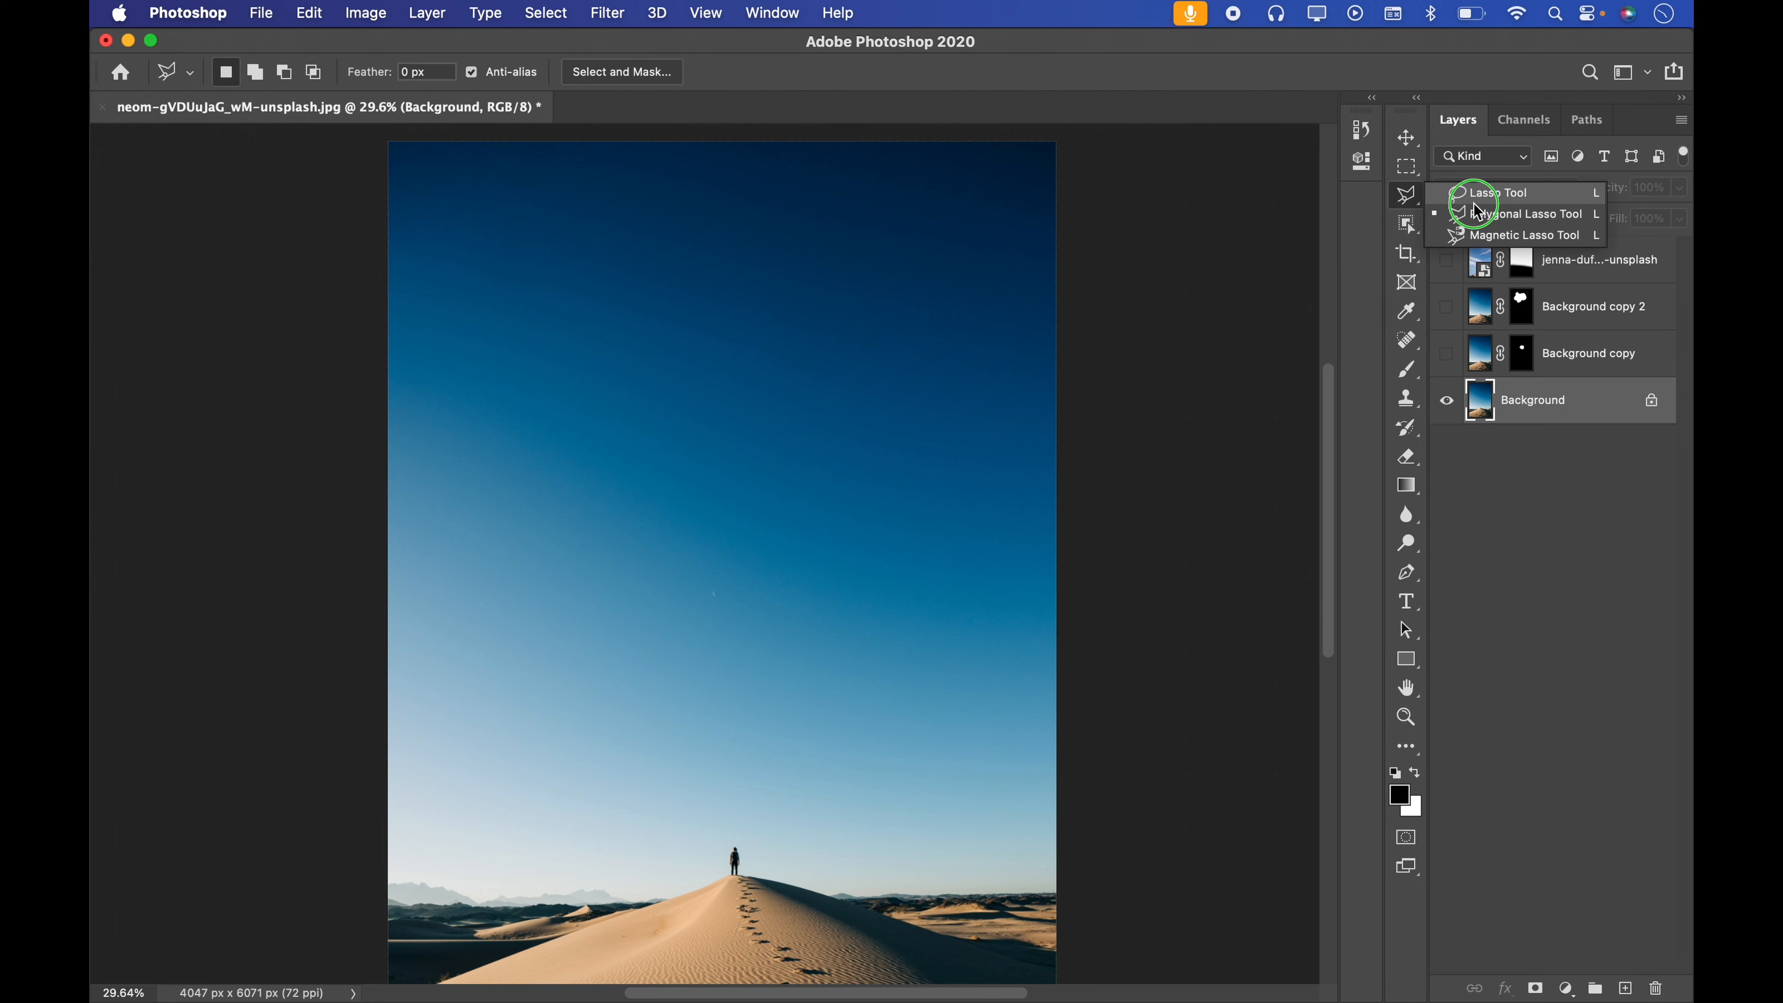
left_click(1481, 182)
mouse_move(610, 247)
left_mouse_down()
mouse_move(789, 411)
mouse_move(610, 249)
left_mouse_up()
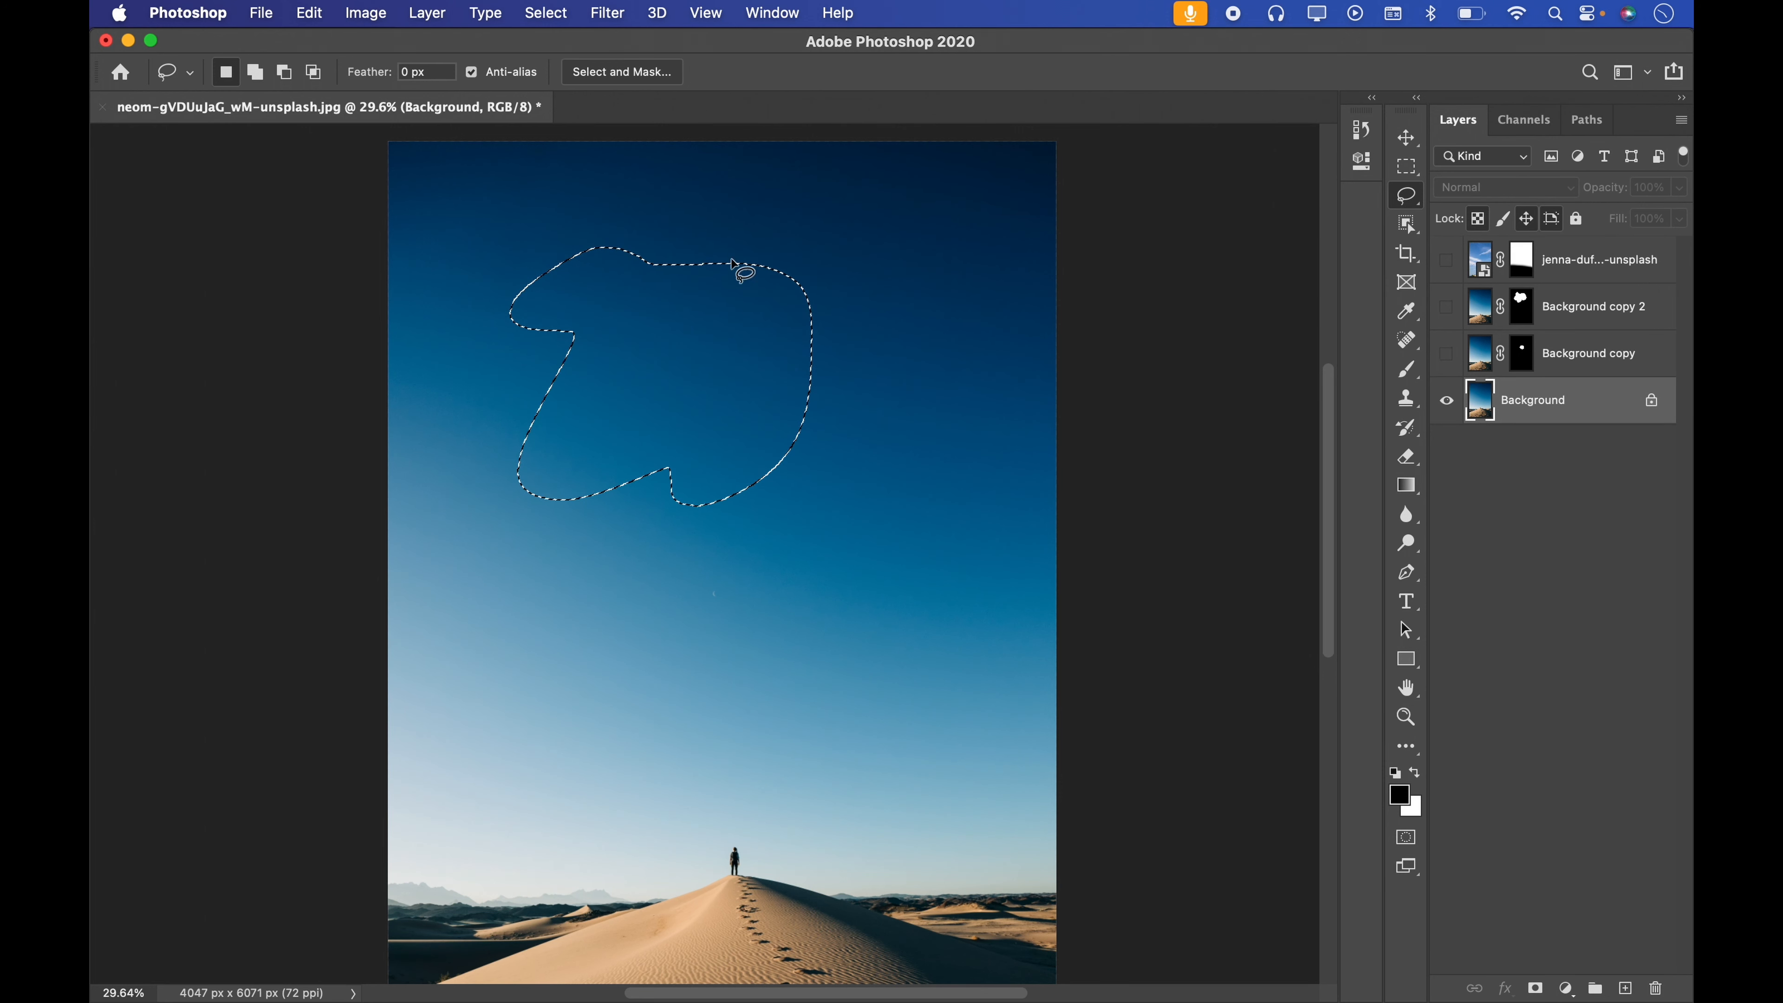
left_click(727, 309)
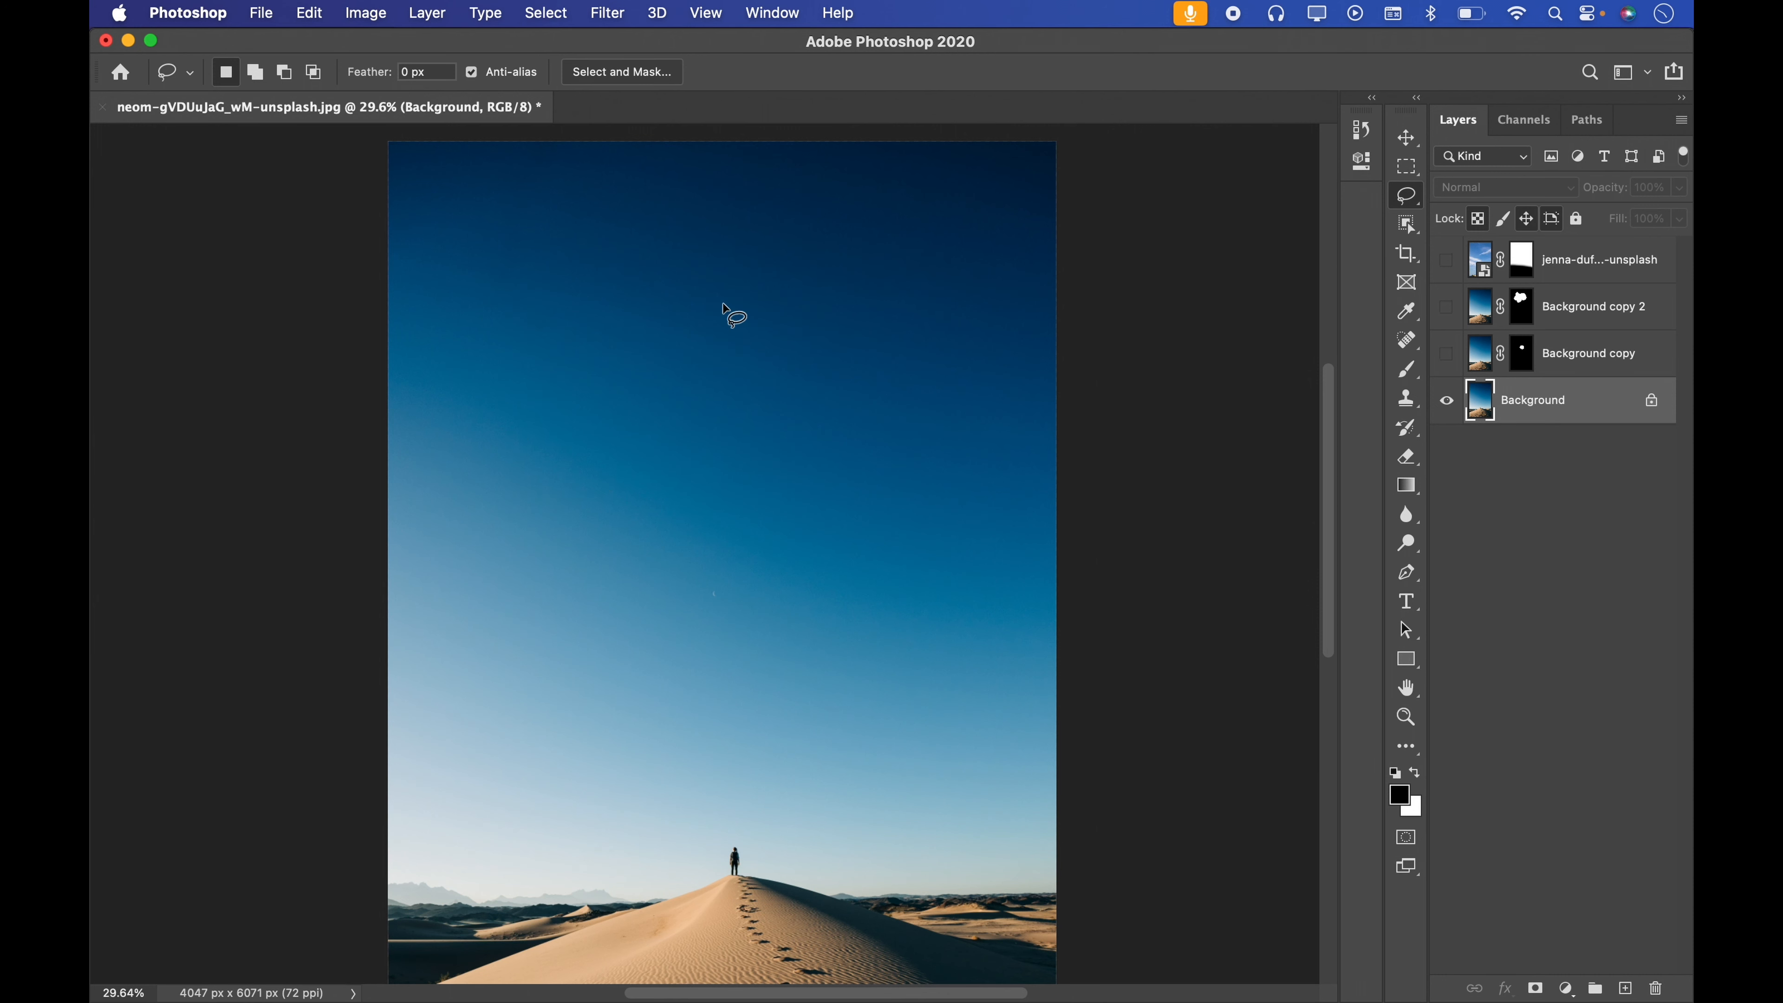
Draw a lasso selection with a scalloped freehand left side and temporary polygonal straight edges on the right, complete it, then deselect it
mouse_move(704, 233)
left_mouse_down()
mouse_move(614, 337)
mouse_move(649, 422)
mouse_move(704, 469)
left_mouse_up()
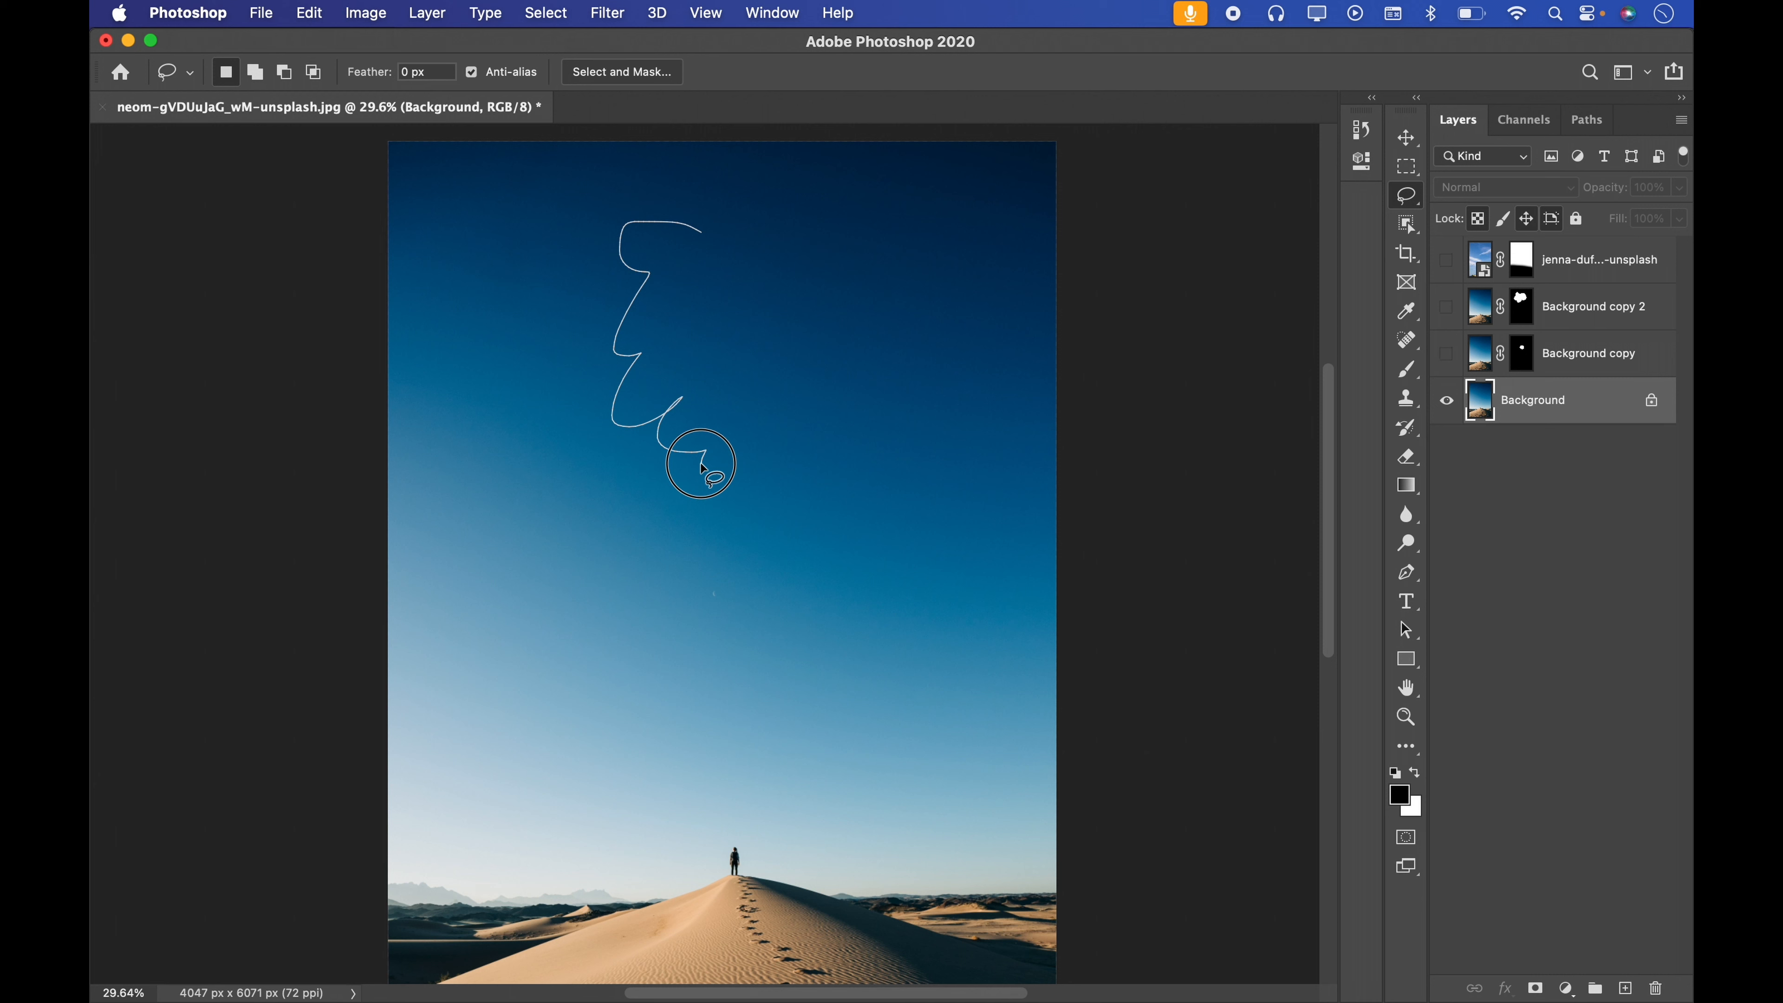
left_click_drag(704, 469, 696, 503)
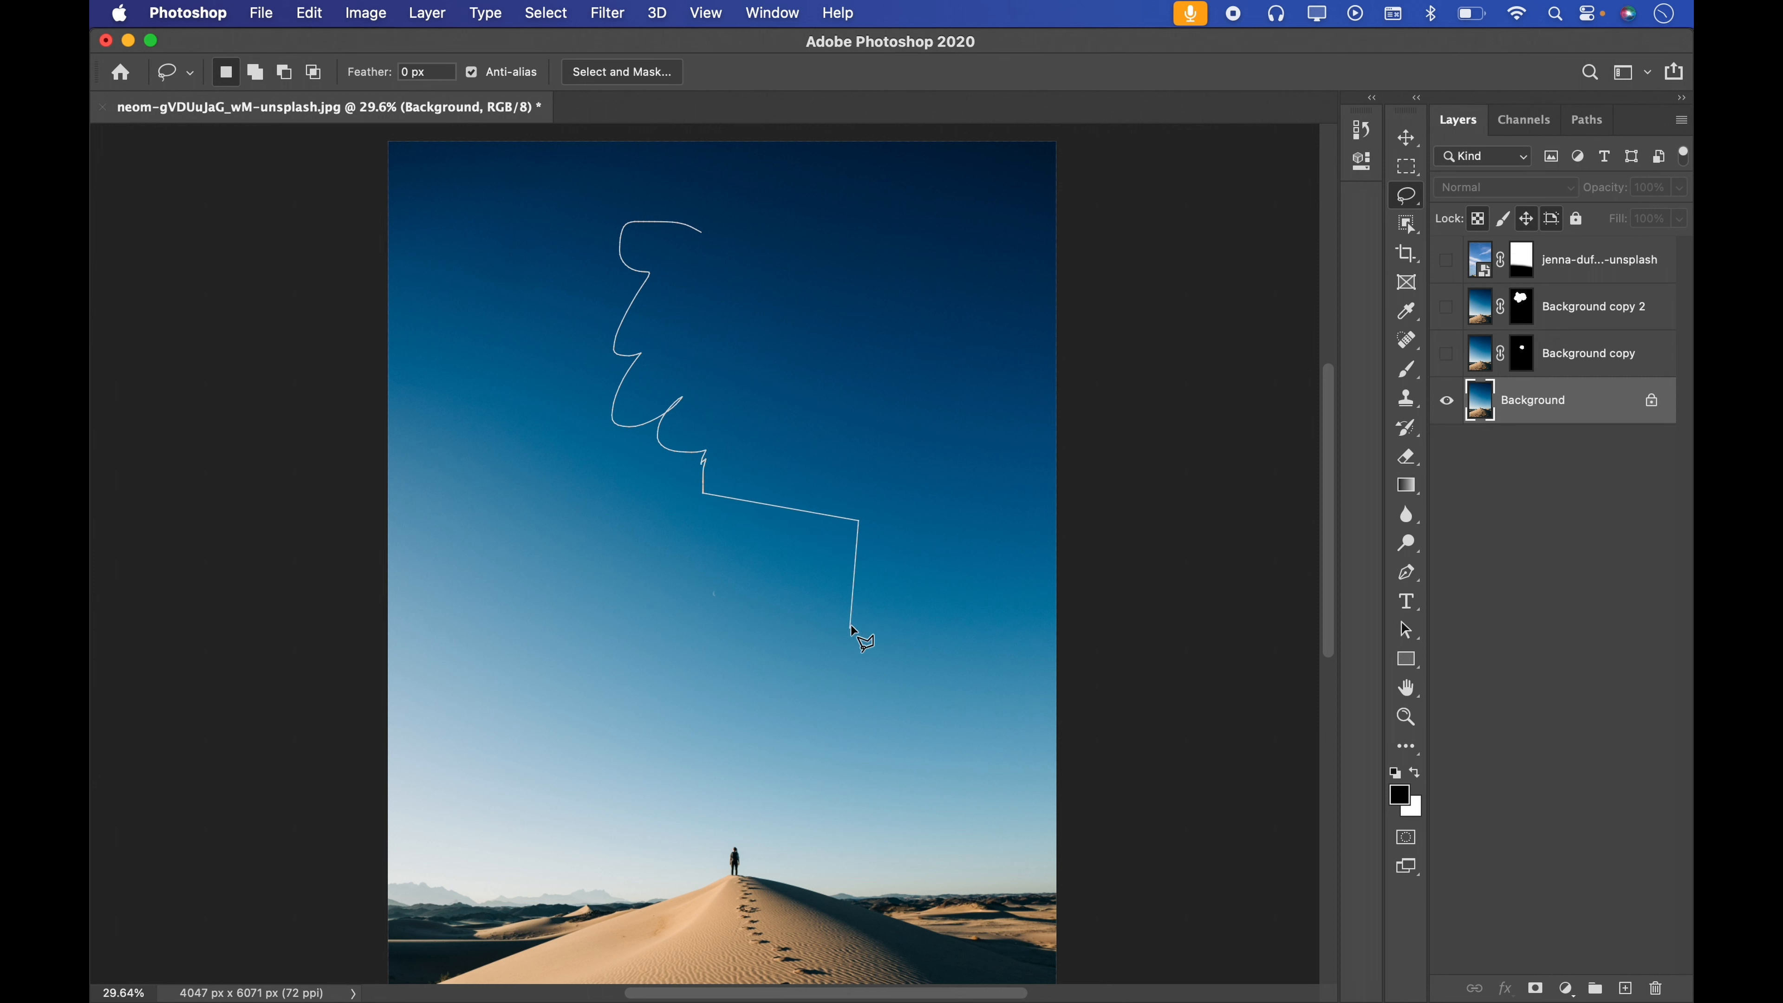
left_click(990, 517)
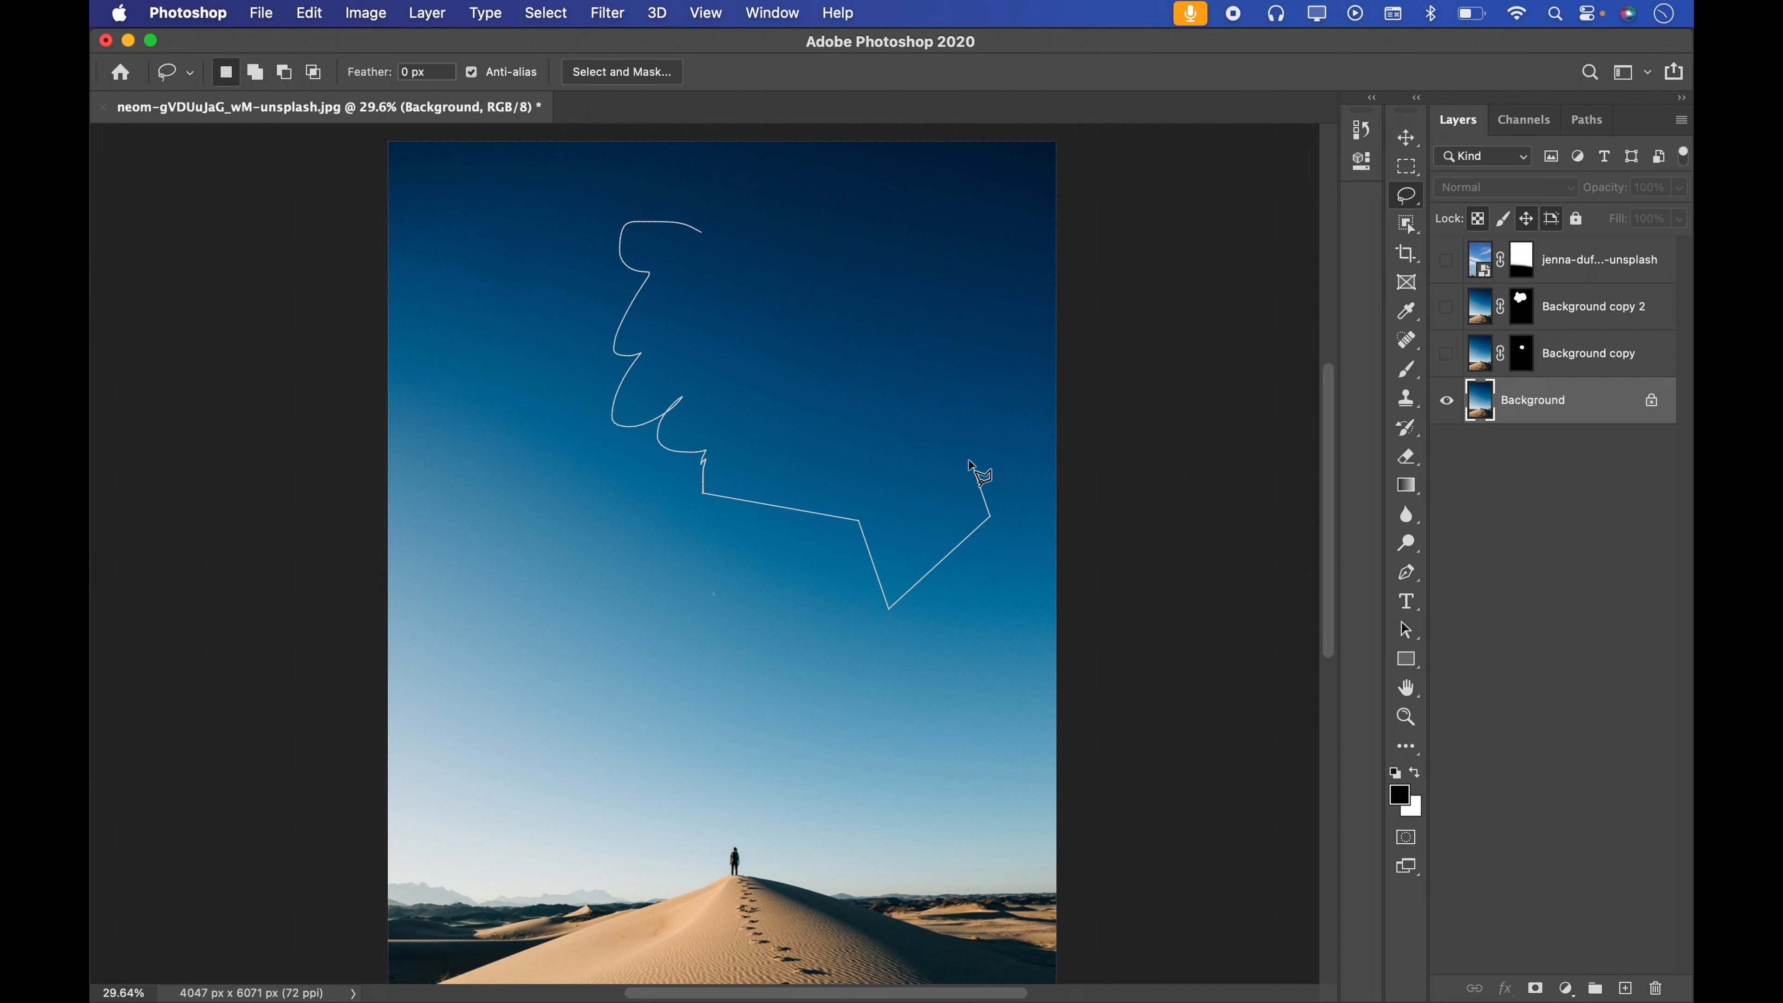
left_click(945, 412)
left_click(937, 253)
left_click(860, 265)
key("Return")
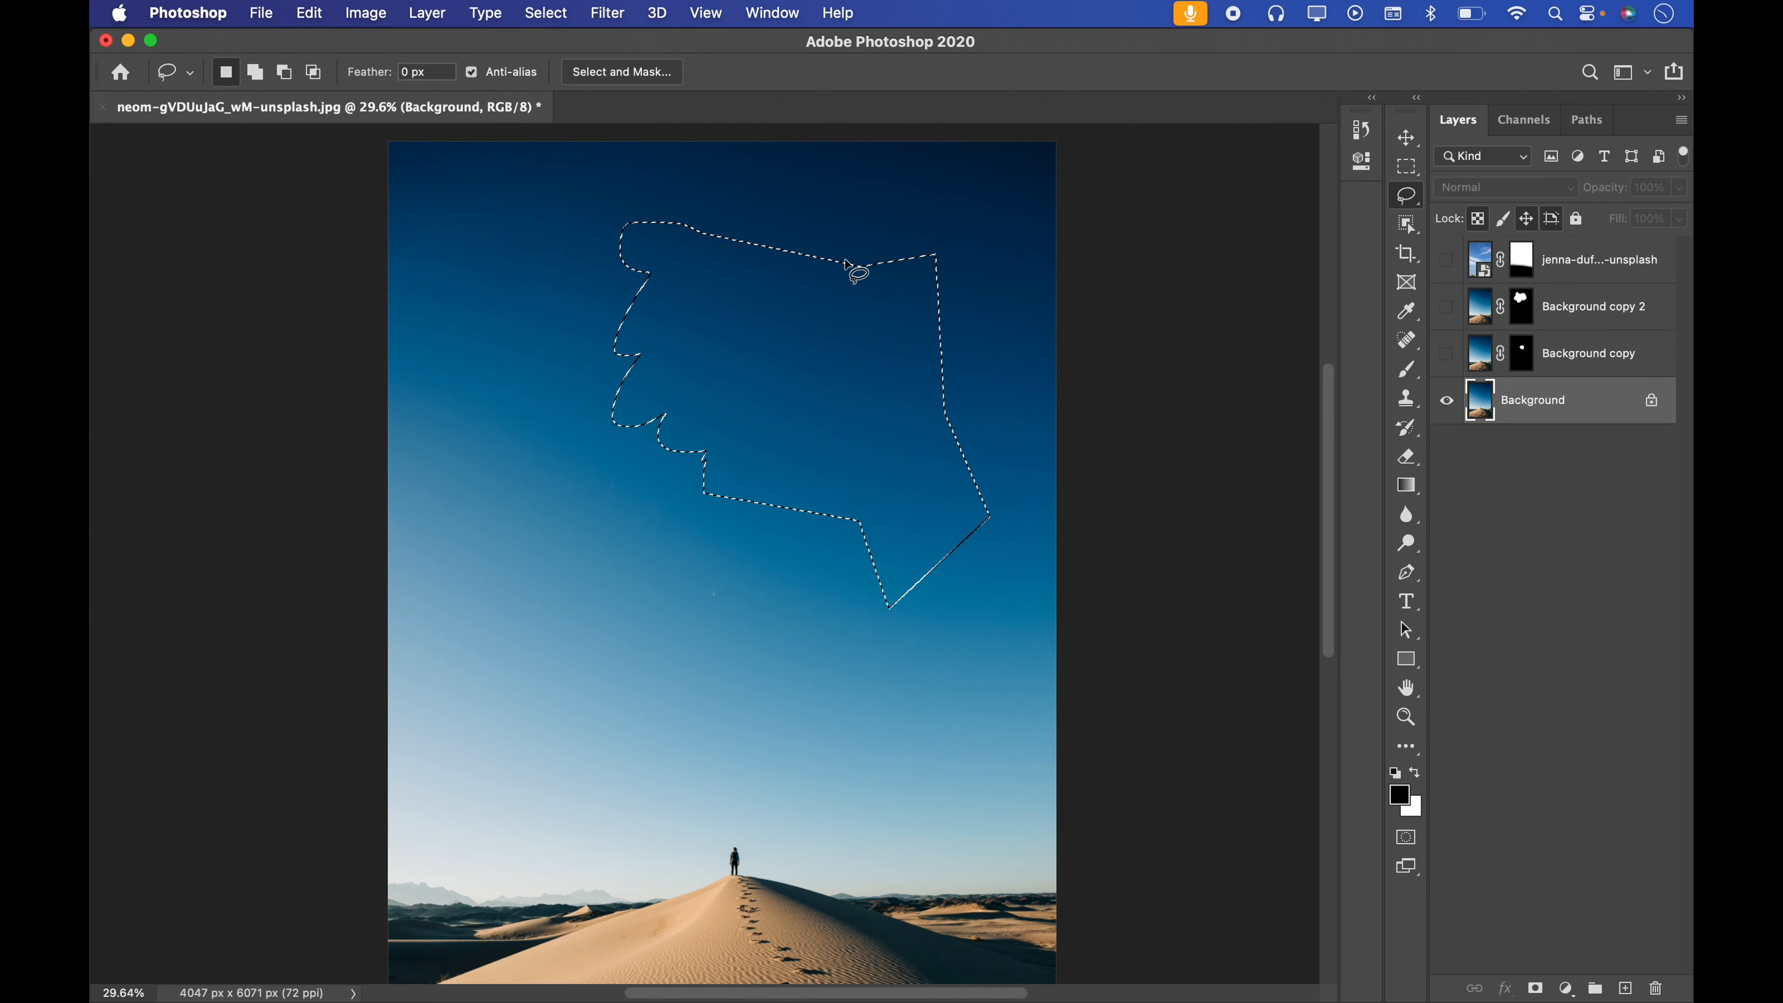
left_click(556, 294)
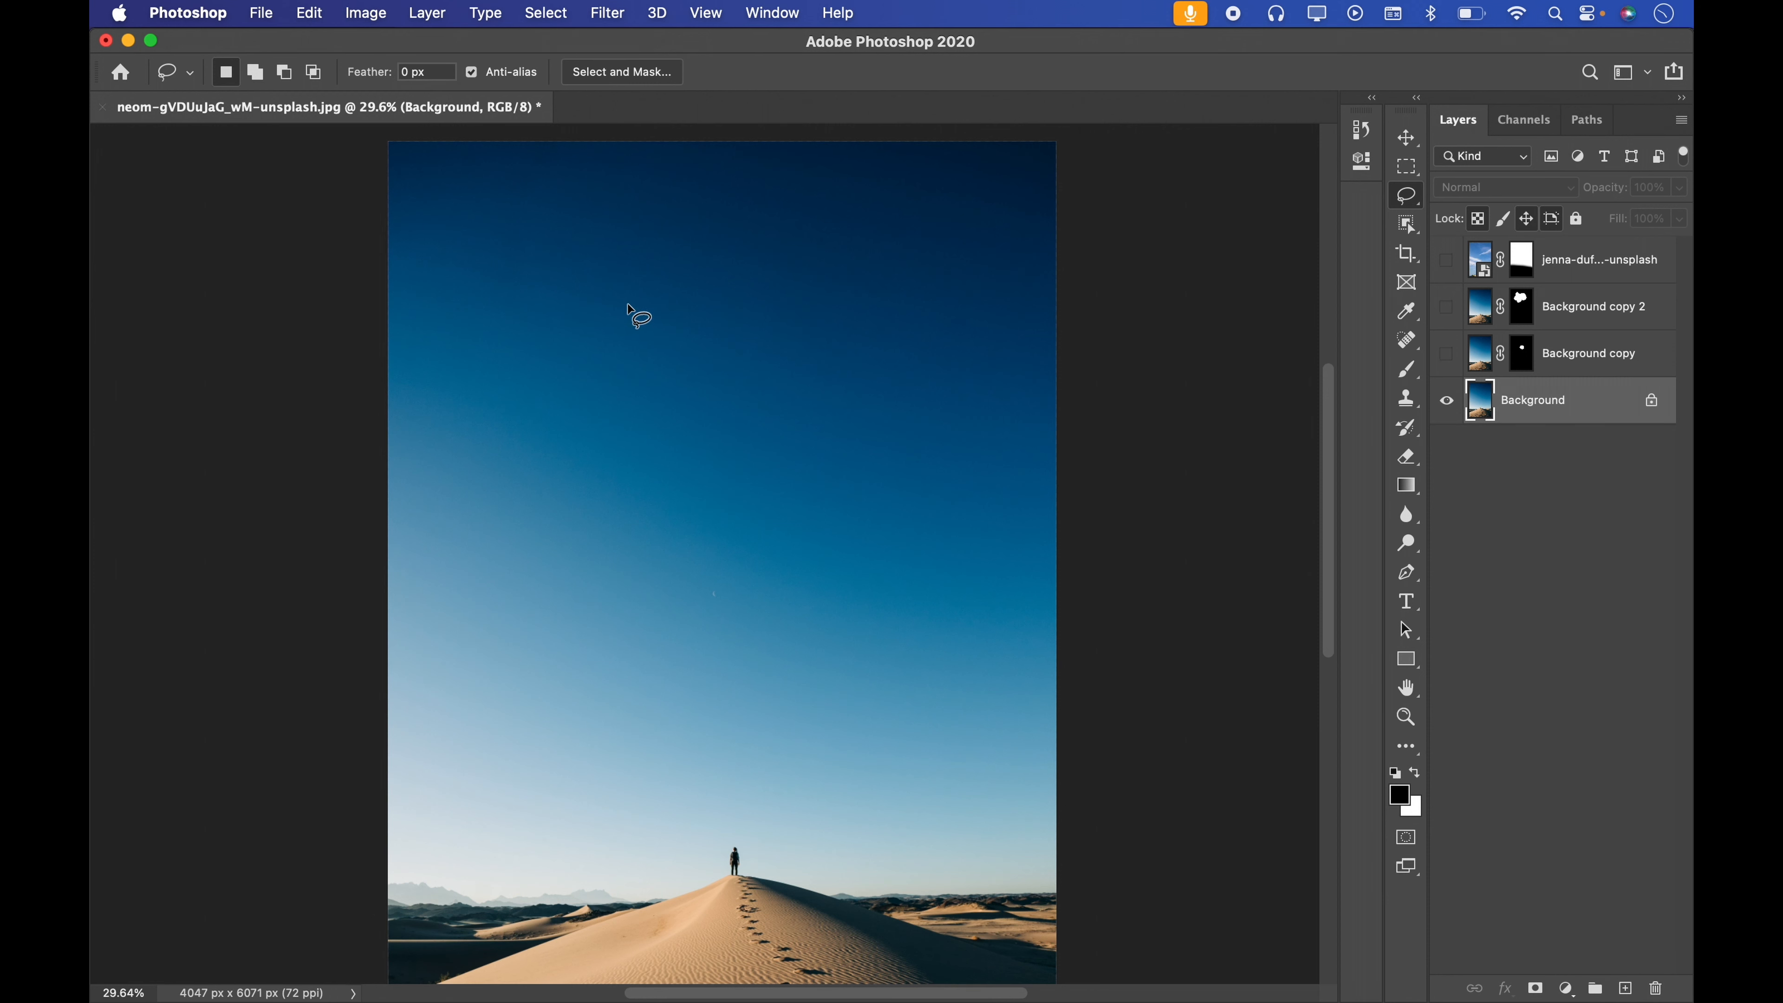
Draw a lasso selection that goes from freehand scallops to straight edges and back to freehand waves along its top, then deselect it
mouse_move(584, 259)
left_mouse_down()
mouse_move(551, 328)
mouse_move(561, 389)
mouse_move(587, 501)
mouse_move(640, 590)
mouse_move(767, 575)
mouse_move(824, 510)
mouse_move(824, 469)
mouse_move(879, 460)
mouse_move(926, 388)
mouse_move(867, 382)
mouse_move(858, 338)
mouse_move(893, 291)
mouse_move(851, 245)
mouse_move(836, 306)
mouse_move(841, 257)
mouse_move(583, 256)
mouse_move(846, 288)
left_mouse_up()
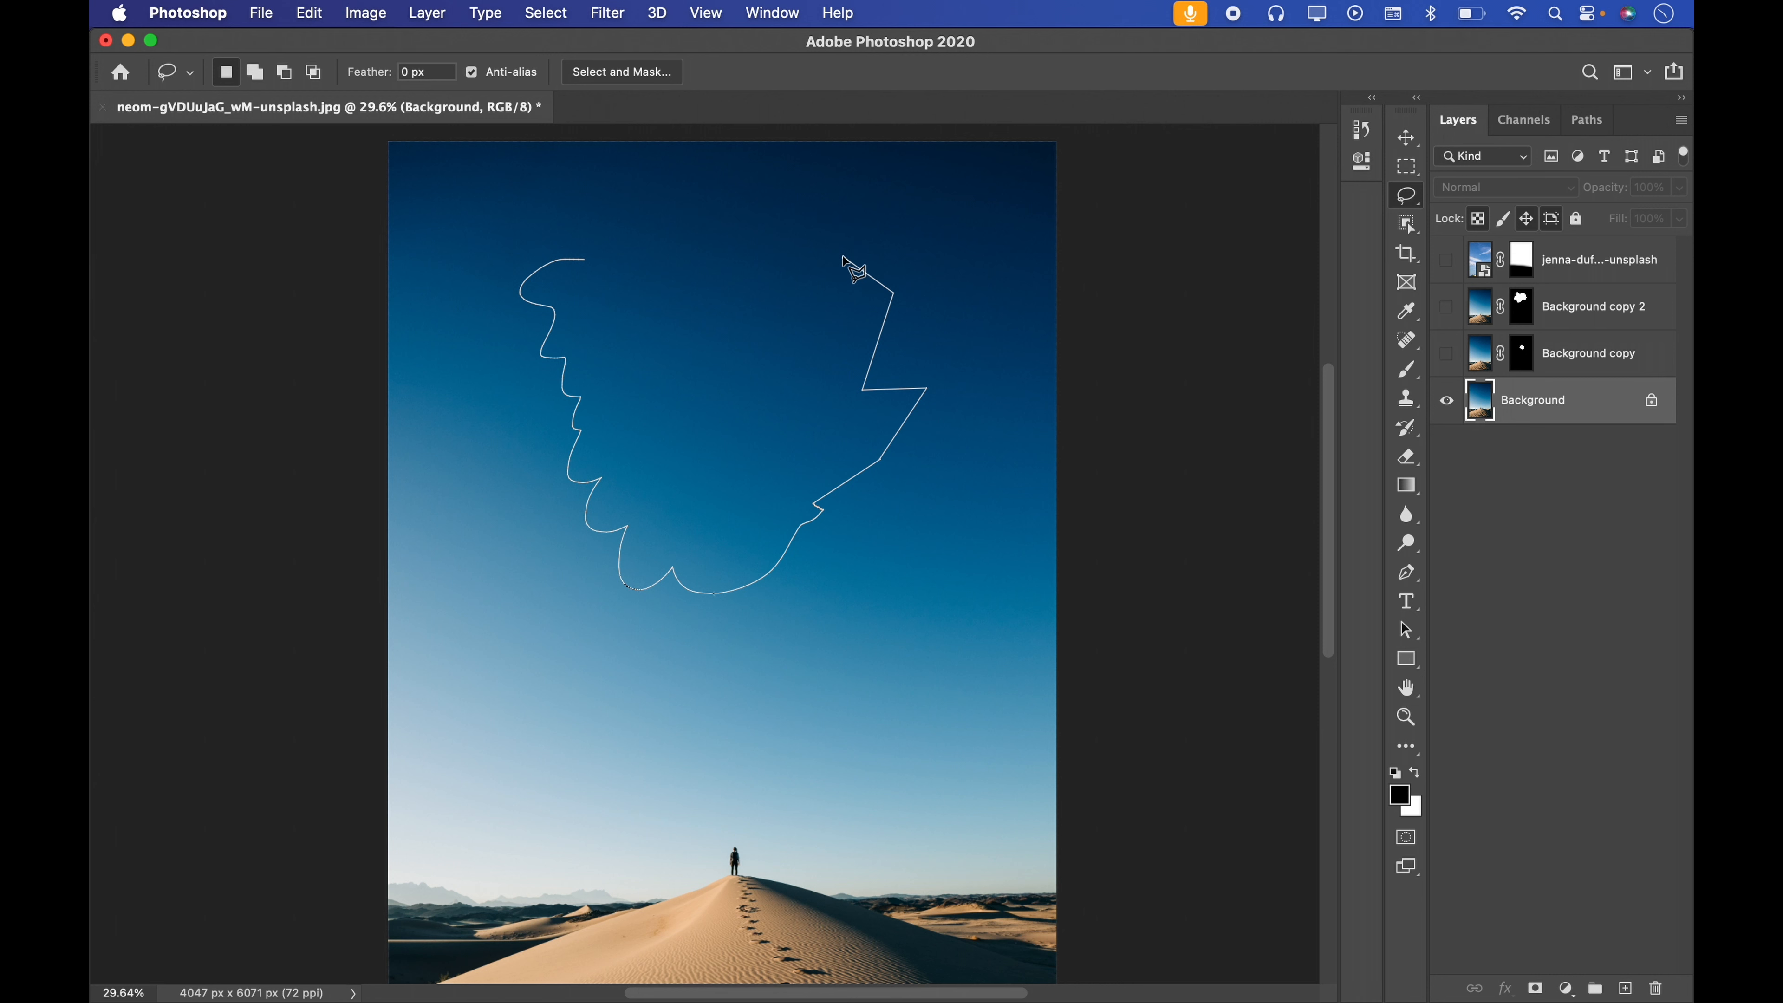
left_click(840, 258)
mouse_move(833, 255)
left_mouse_down()
mouse_move(809, 292)
mouse_move(809, 220)
mouse_move(762, 273)
mouse_move(736, 204)
mouse_move(683, 241)
left_mouse_up()
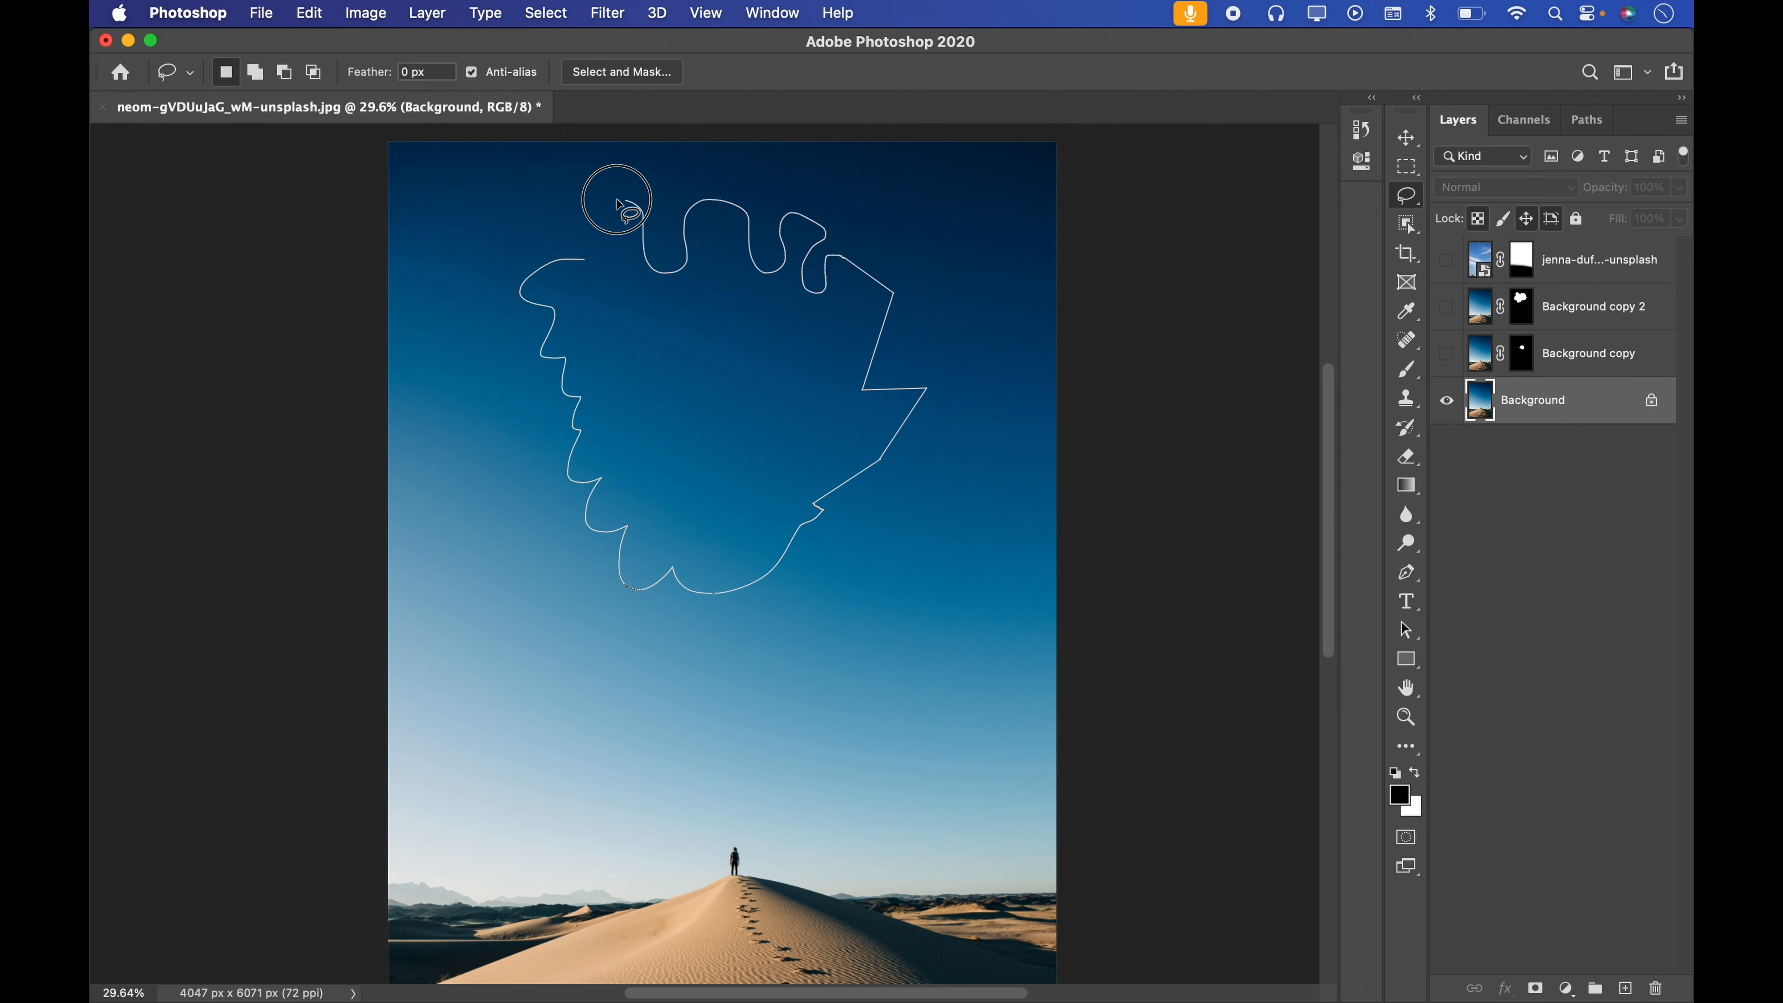
left_click_drag(583, 263, 584, 266)
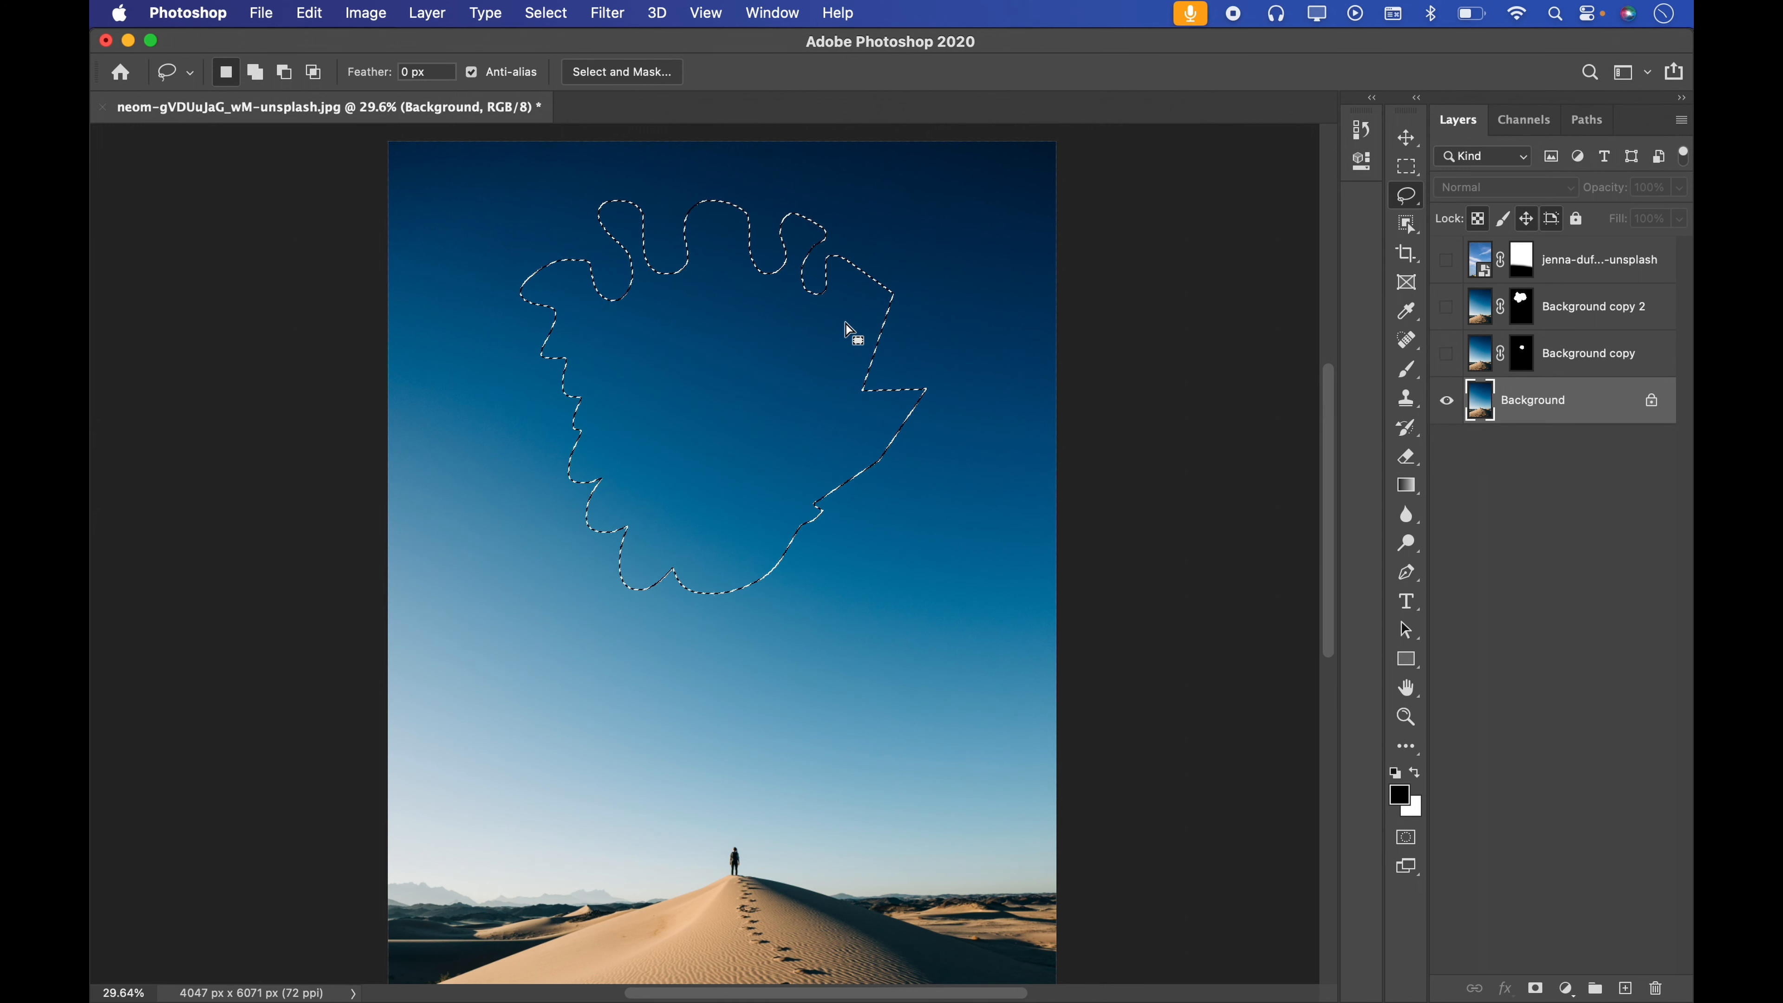
key("super+d")
Choose the Magnetic Lasso Tool, reviewing the alternatives in the lasso and object selection tool groups
left_click(1414, 197)
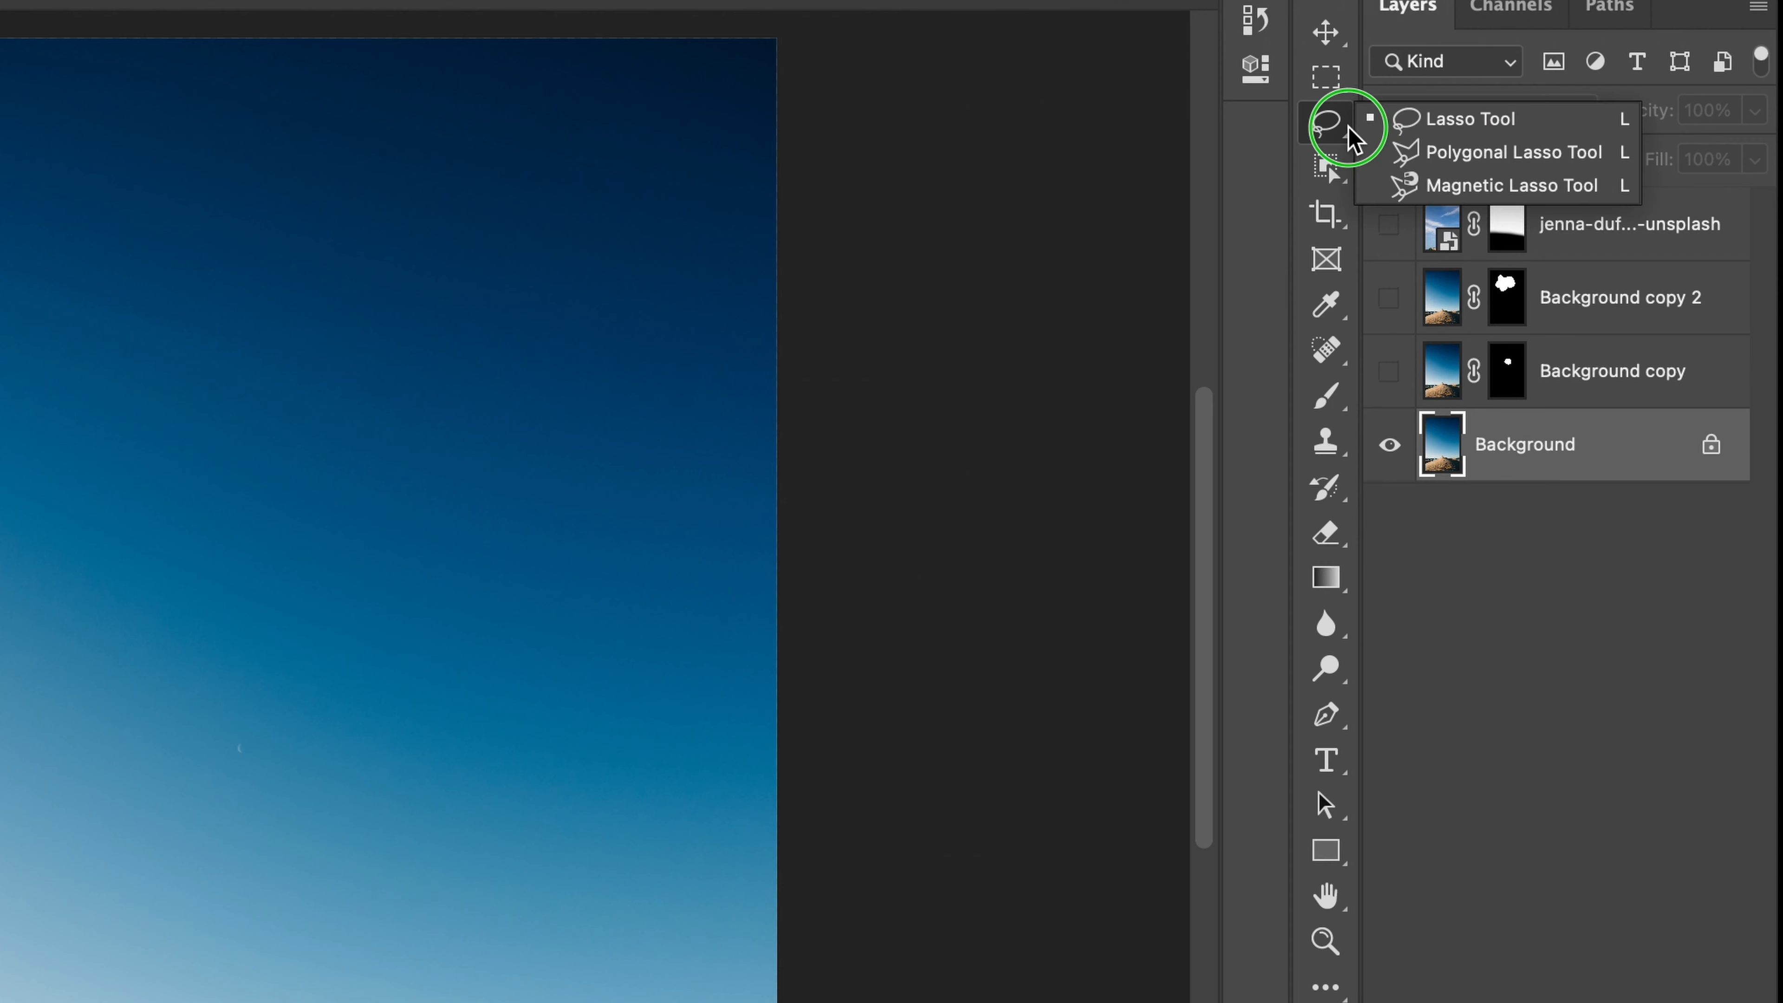
left_click(1453, 236)
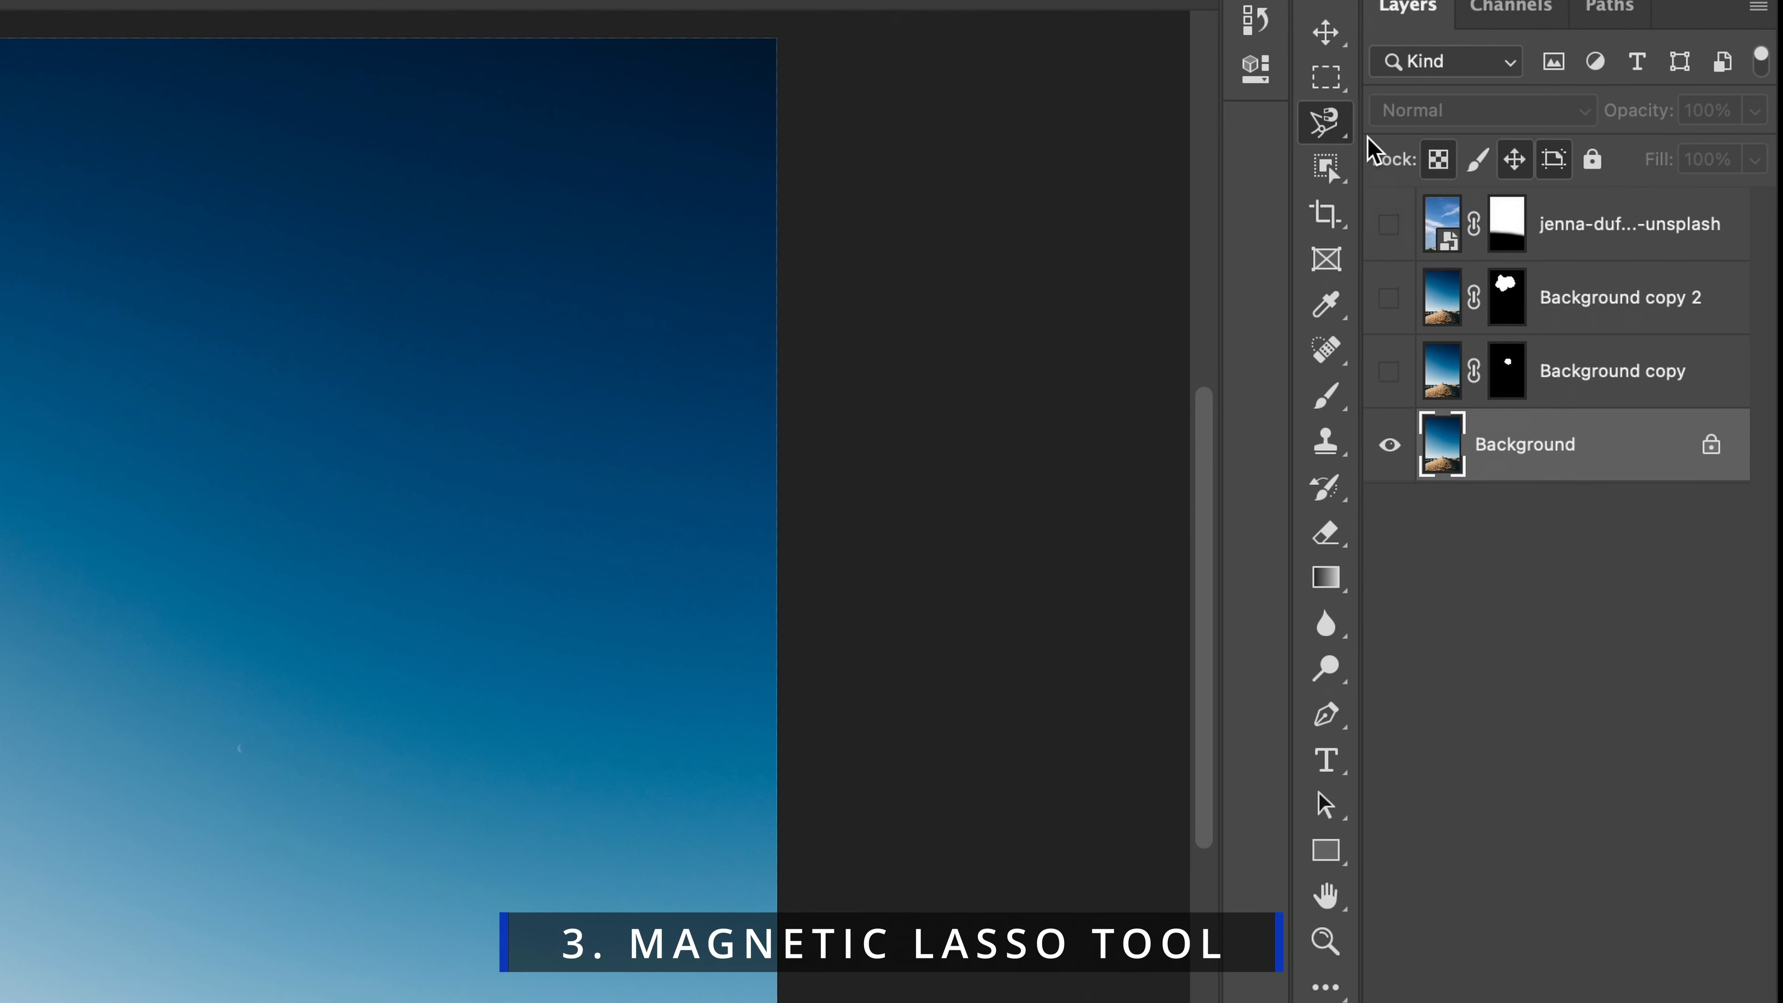
right_click(1327, 126)
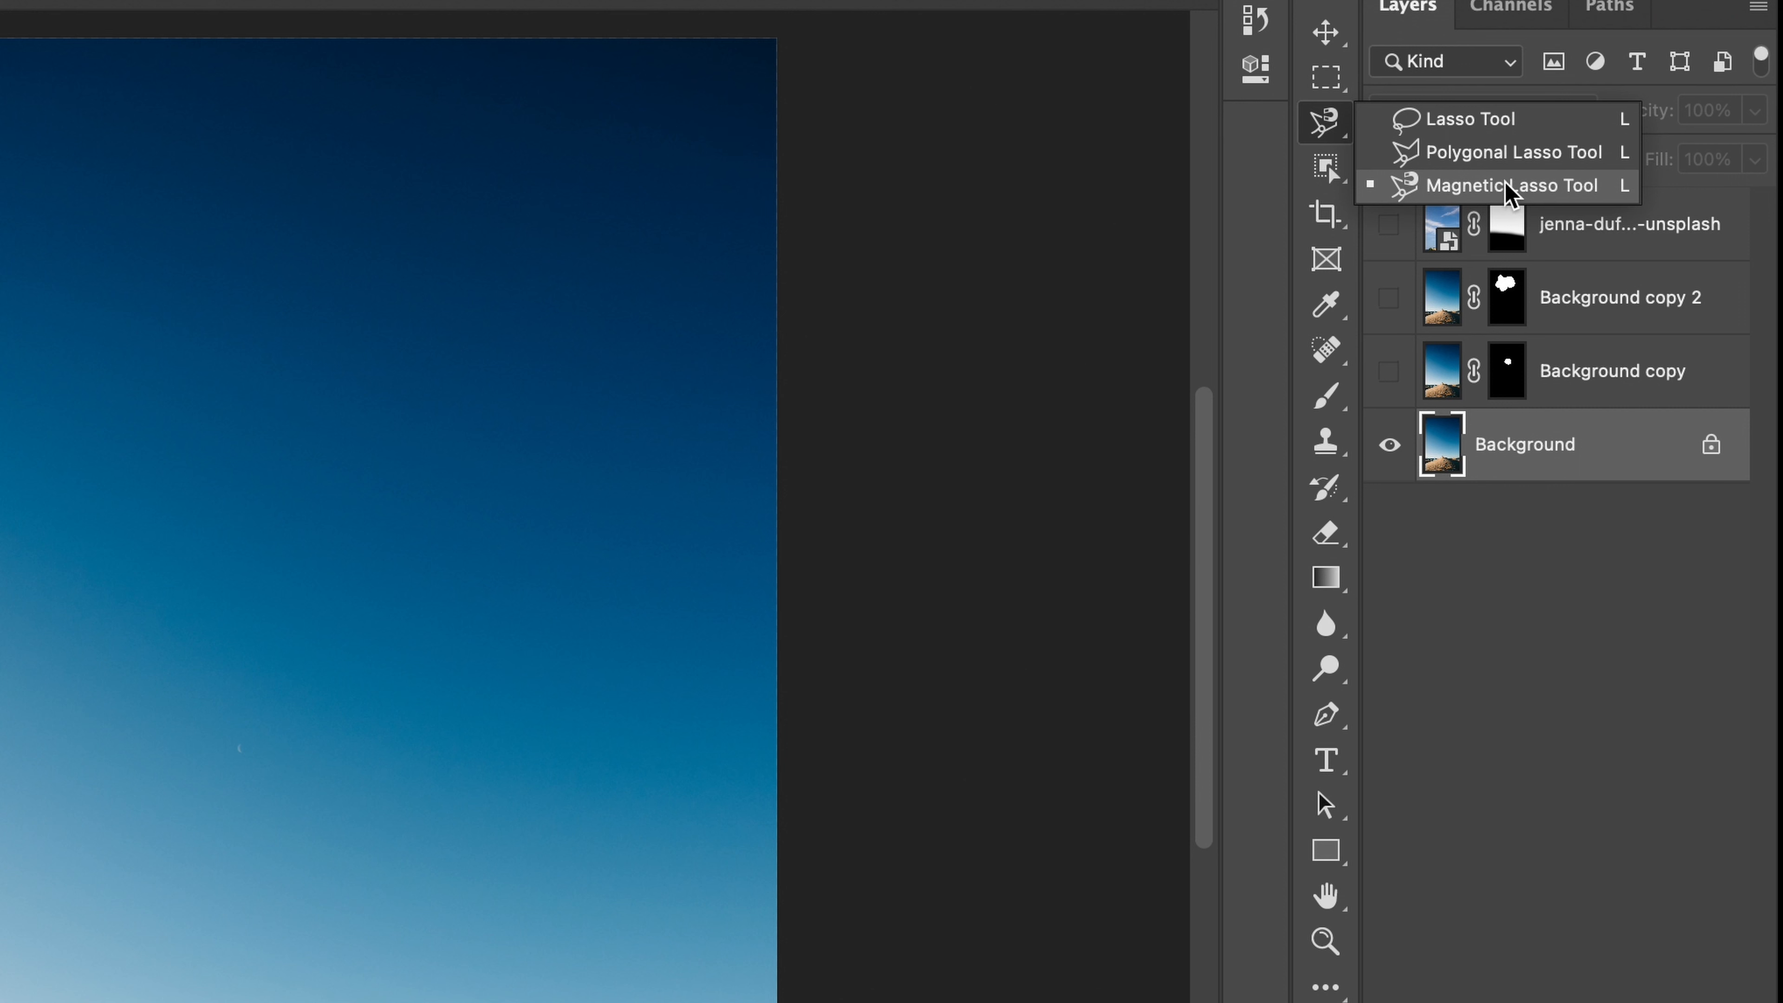
left_click(1325, 168)
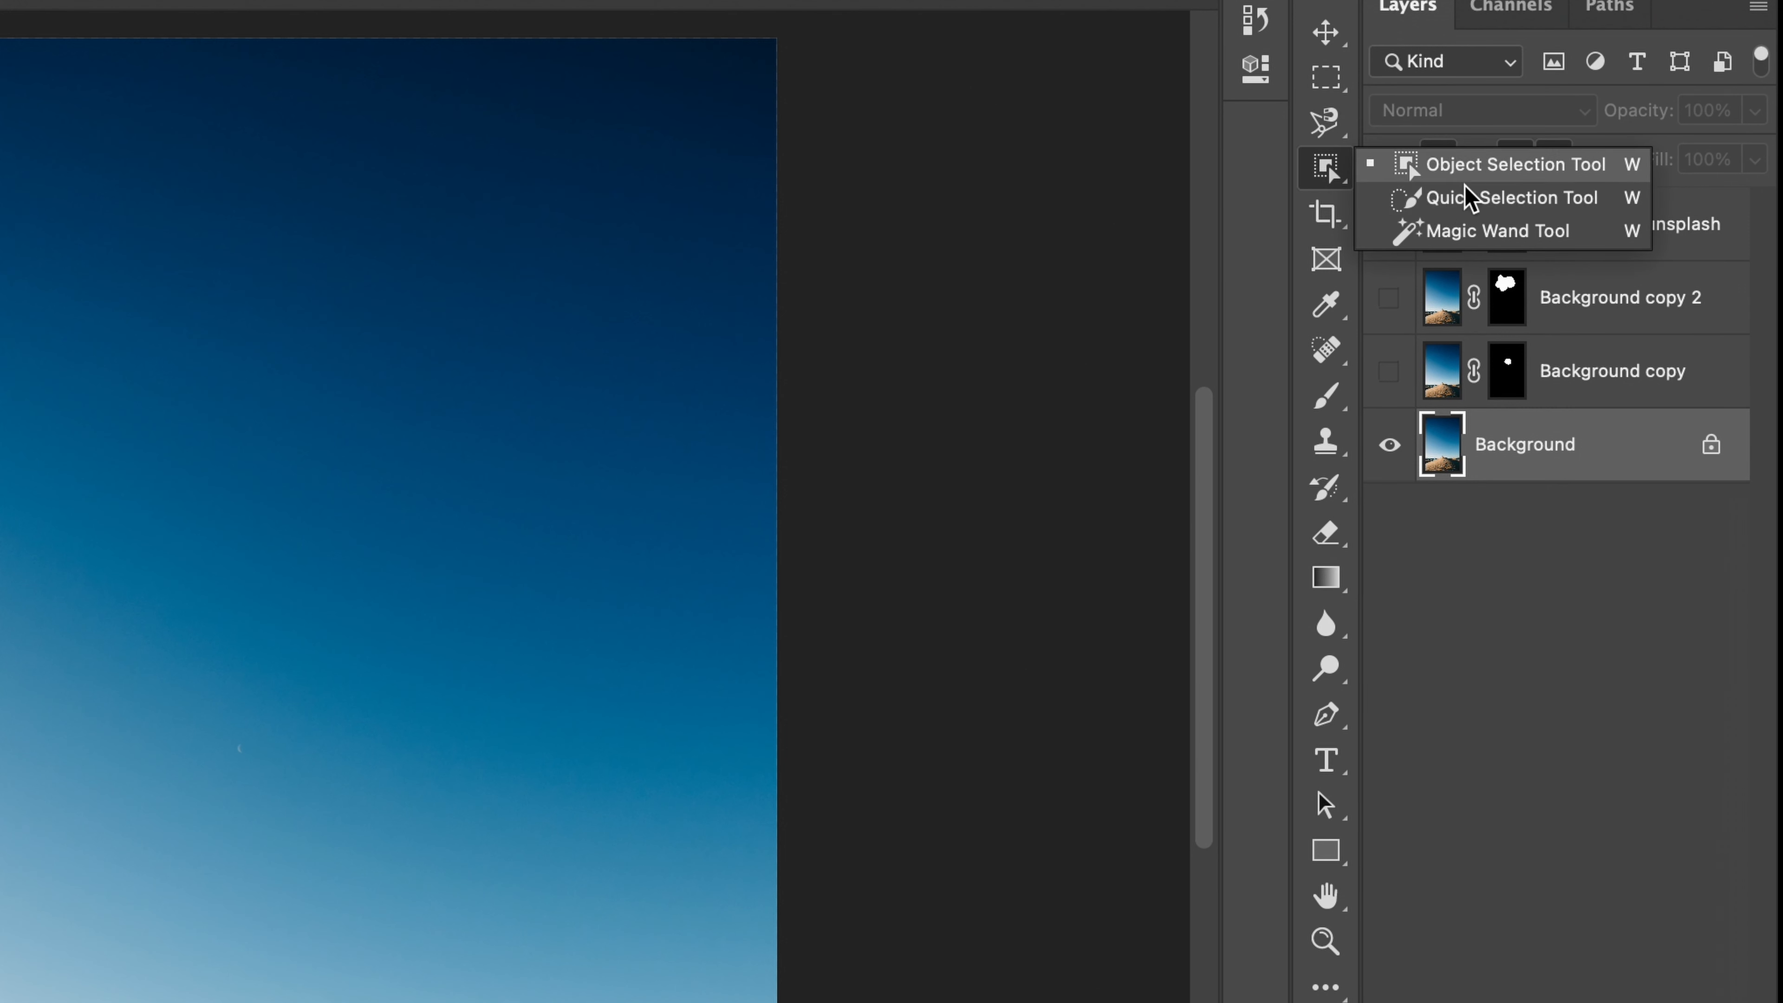
left_click(1328, 125)
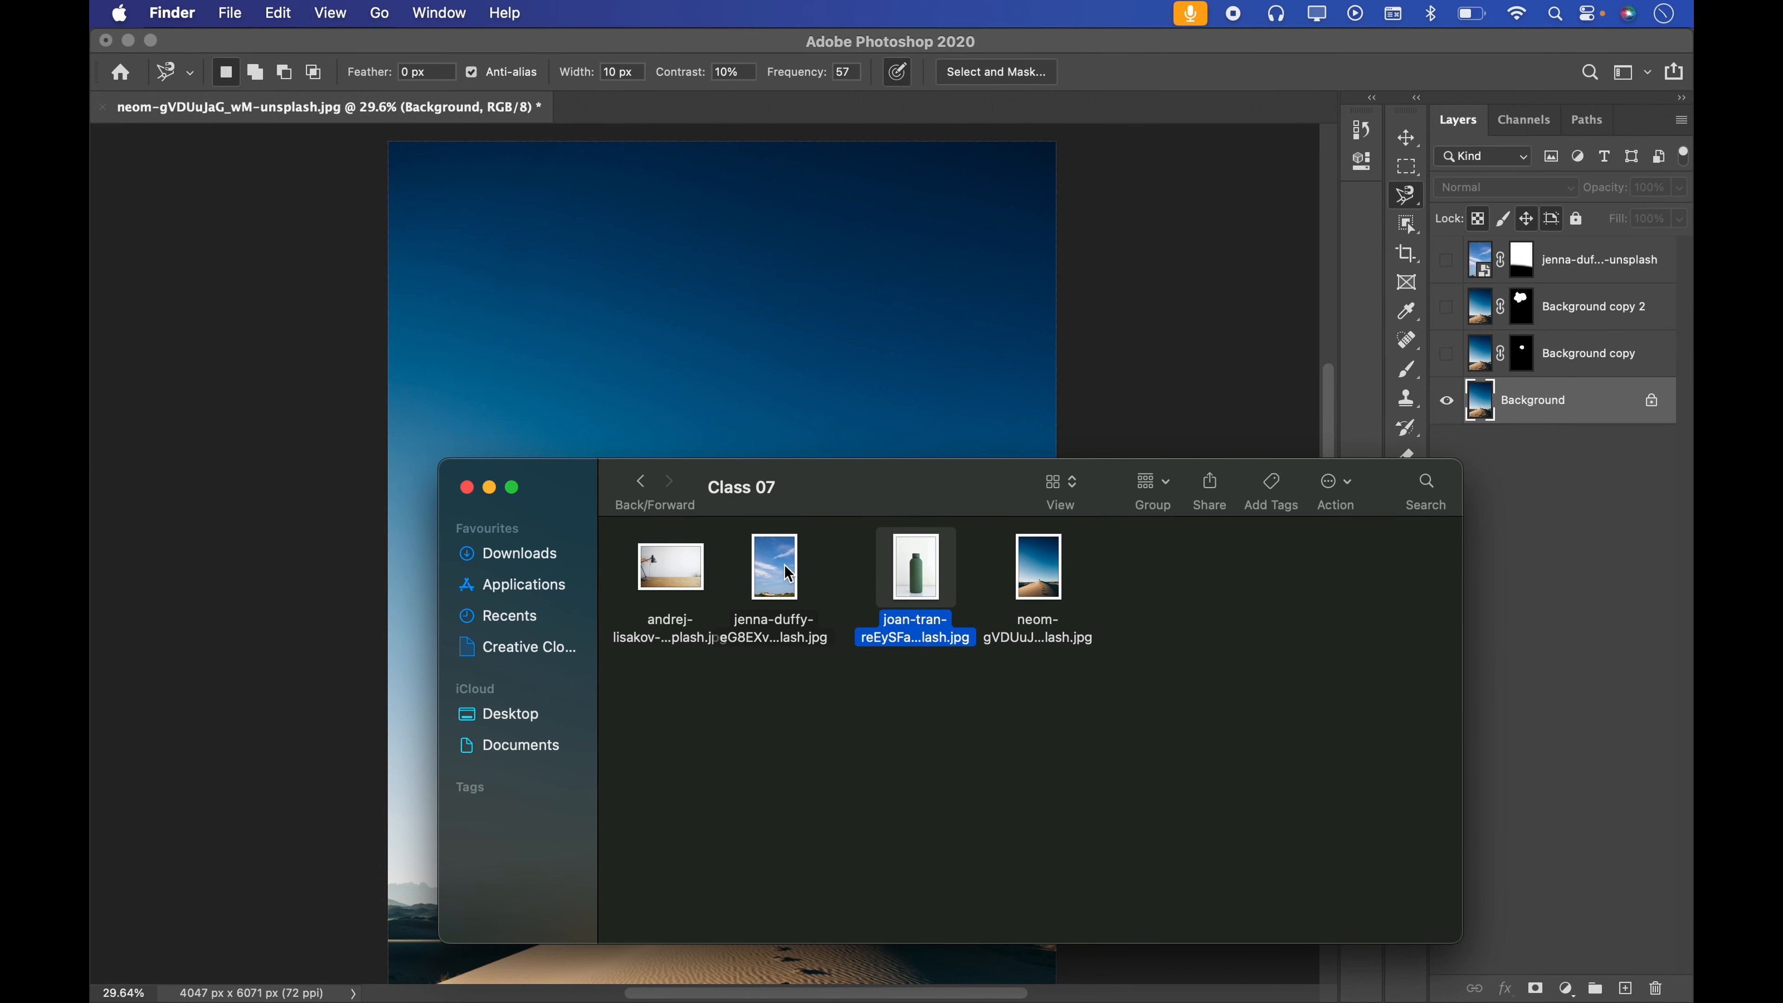
Open the green bottle photo from the Class 07 folder with Adobe Photoshop 2020
right_click(912, 576)
left_click(1015, 587)
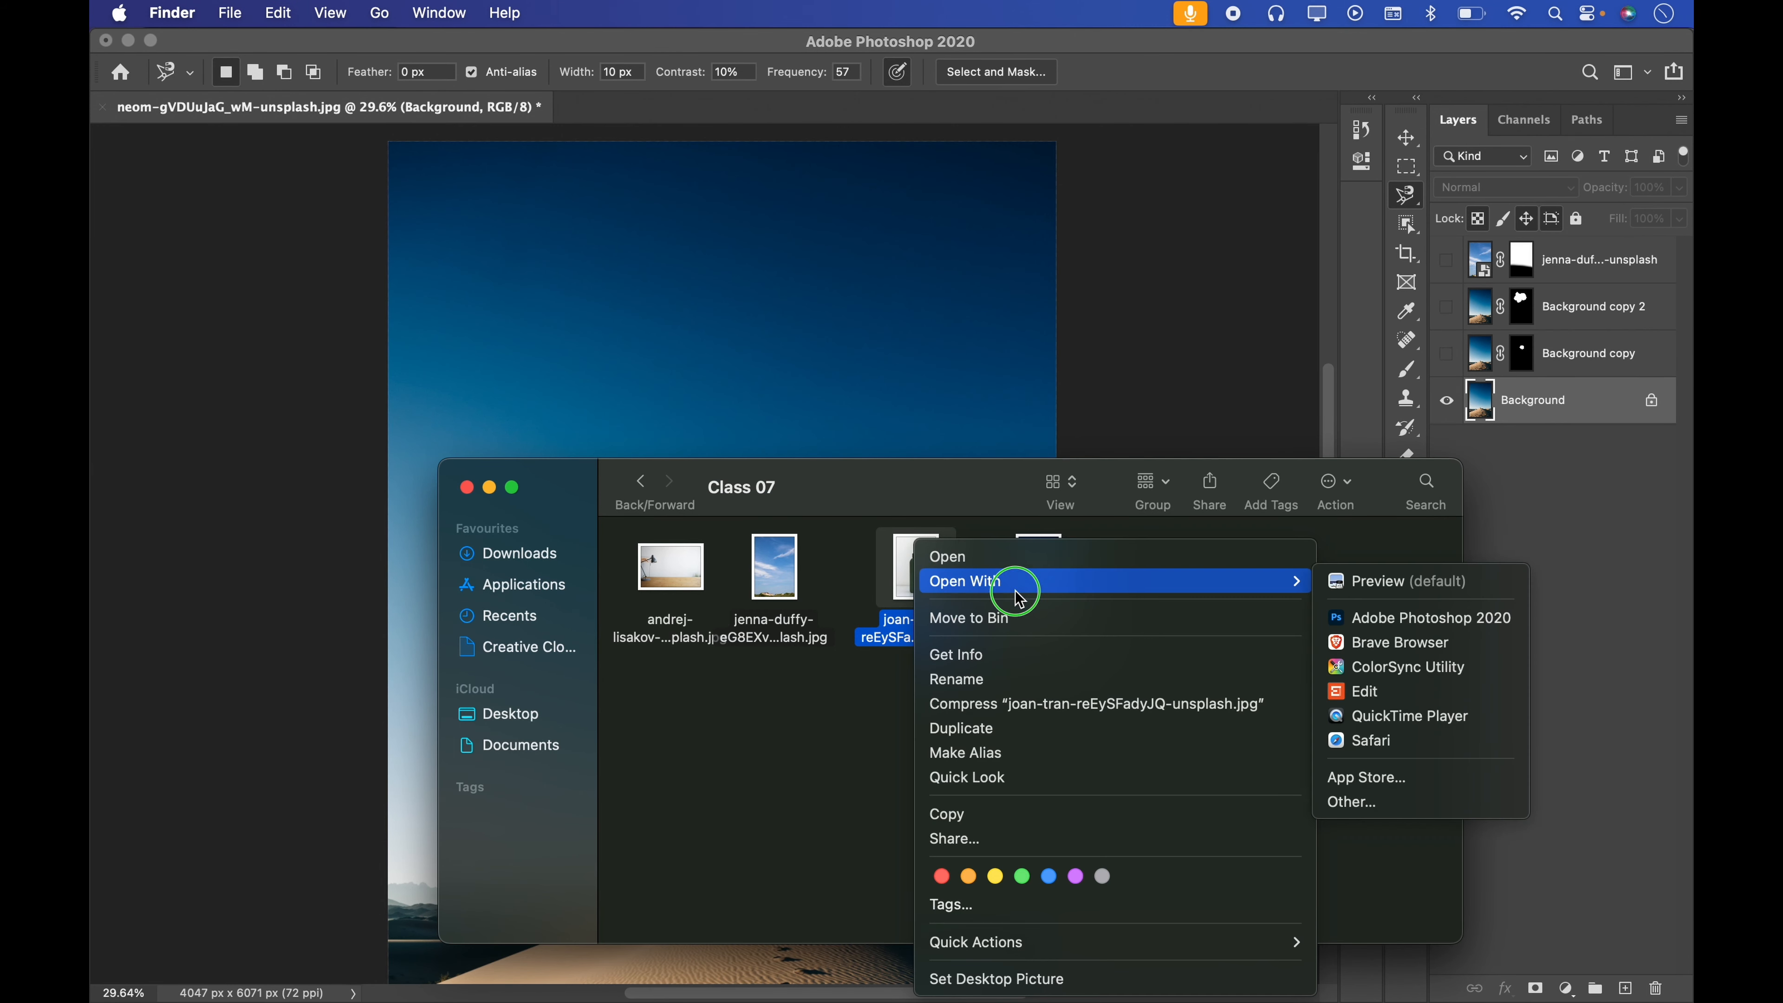
left_click(1373, 621)
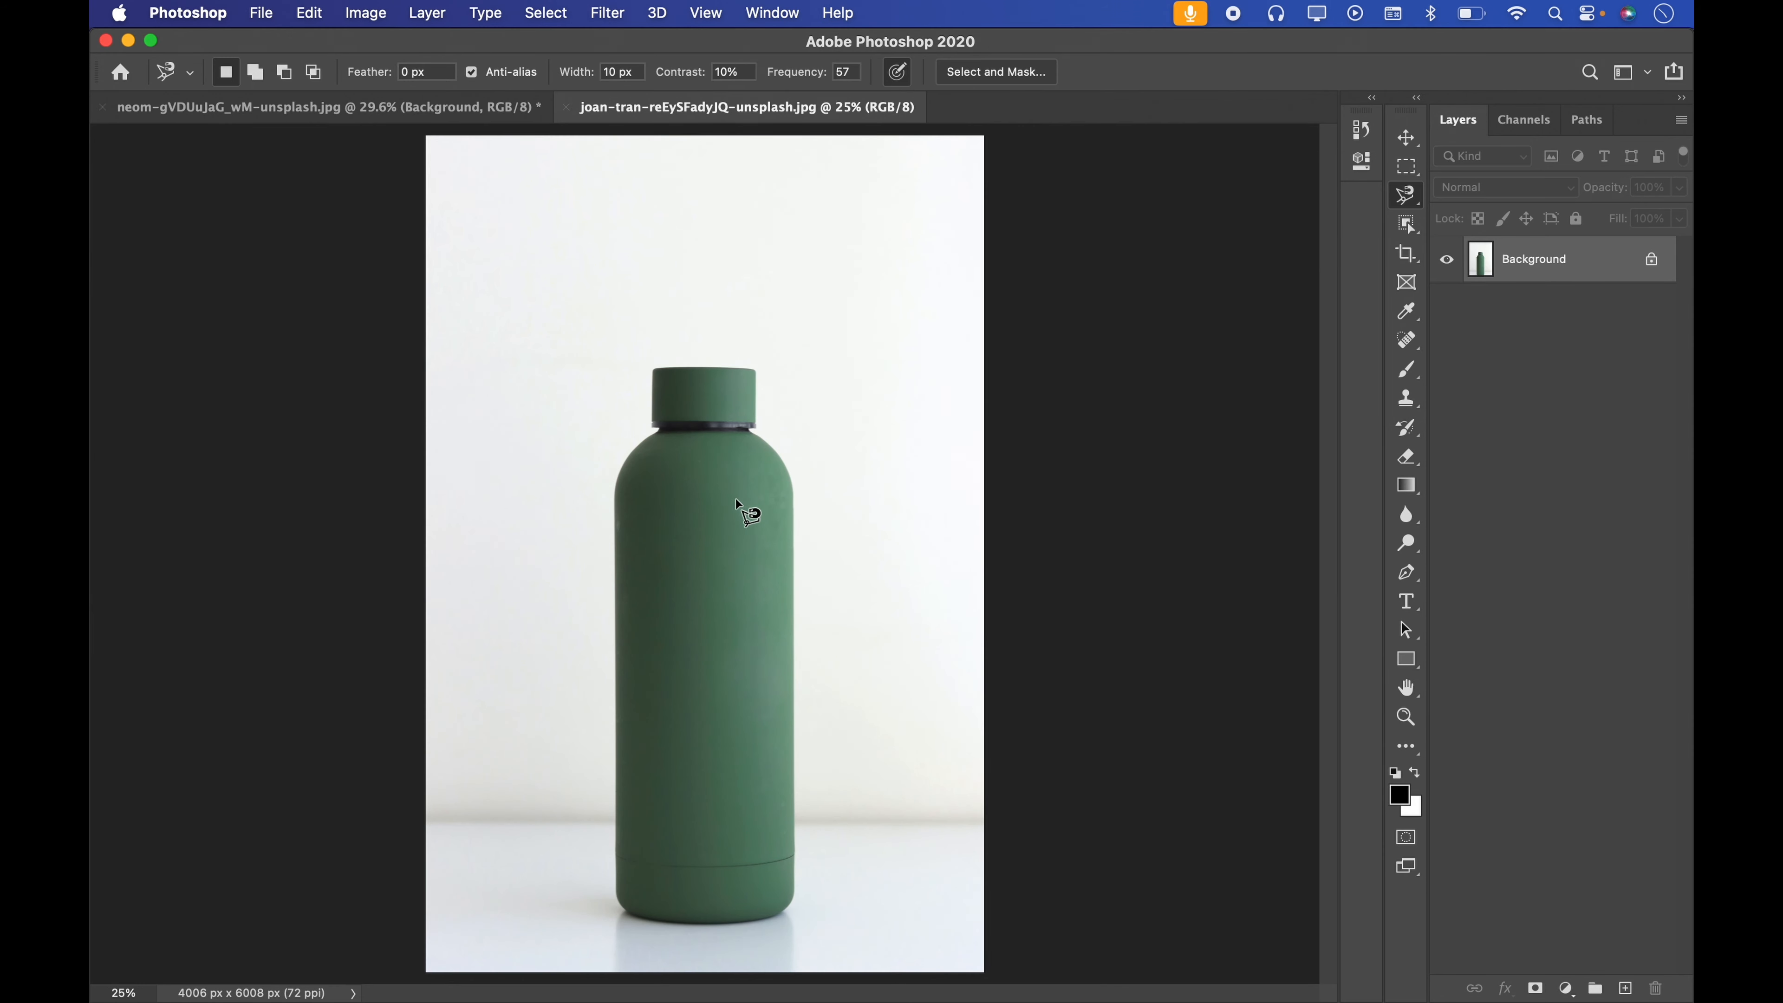
Duplicate the bottle photo's Background layer, hide the original, and choose the Magnetic Lasso Tool for the copy
key("z")
left_click_drag(692, 453, 682, 286)
left_click_drag(684, 291, 671, 378)
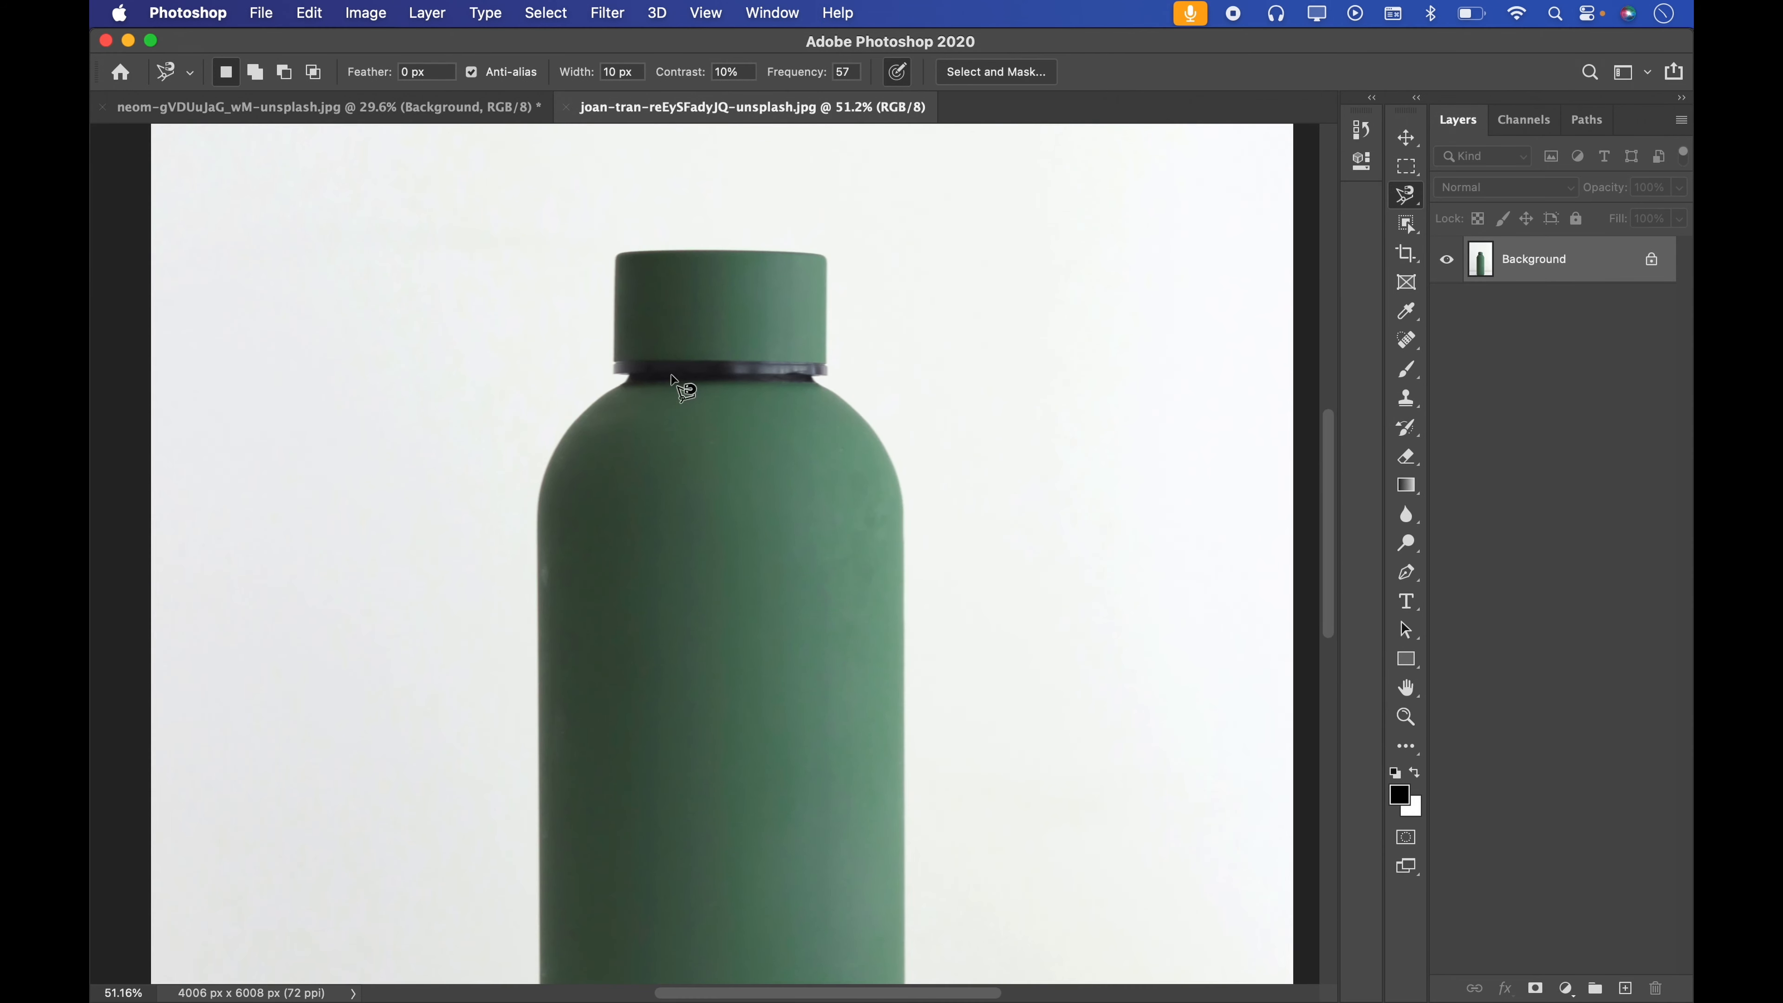
scroll(671, 378, "up", 1)
key("super+j")
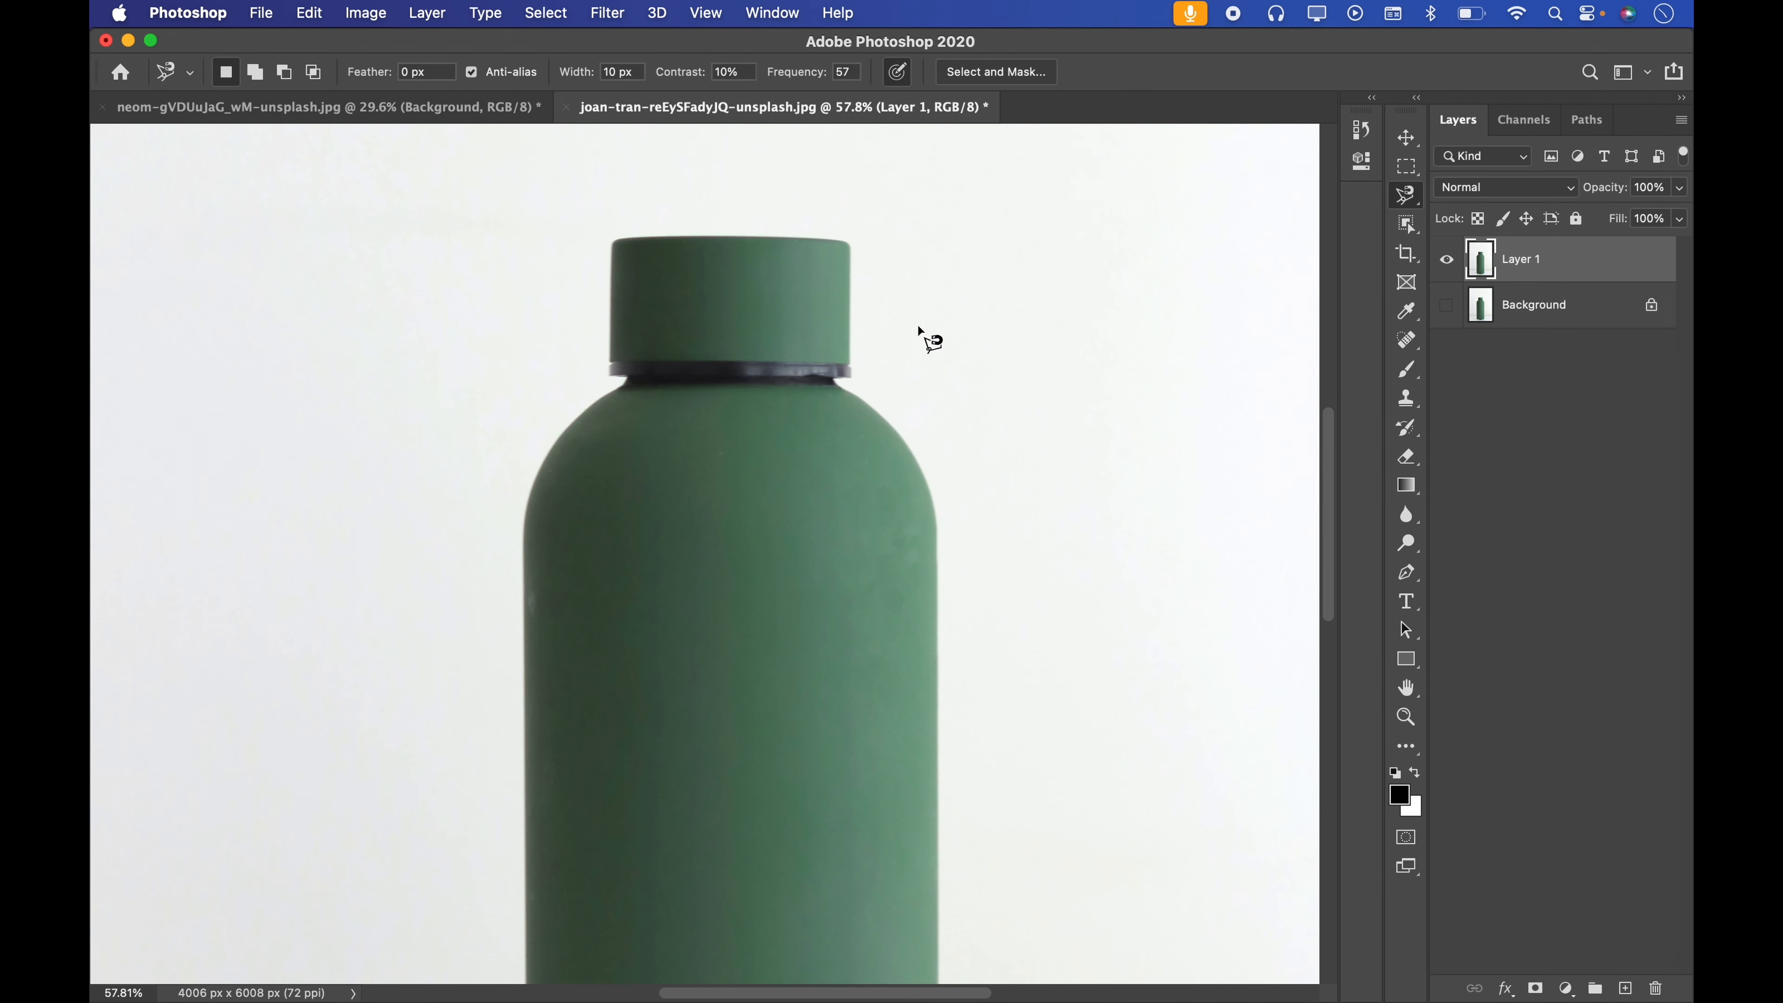
left_click(1408, 197)
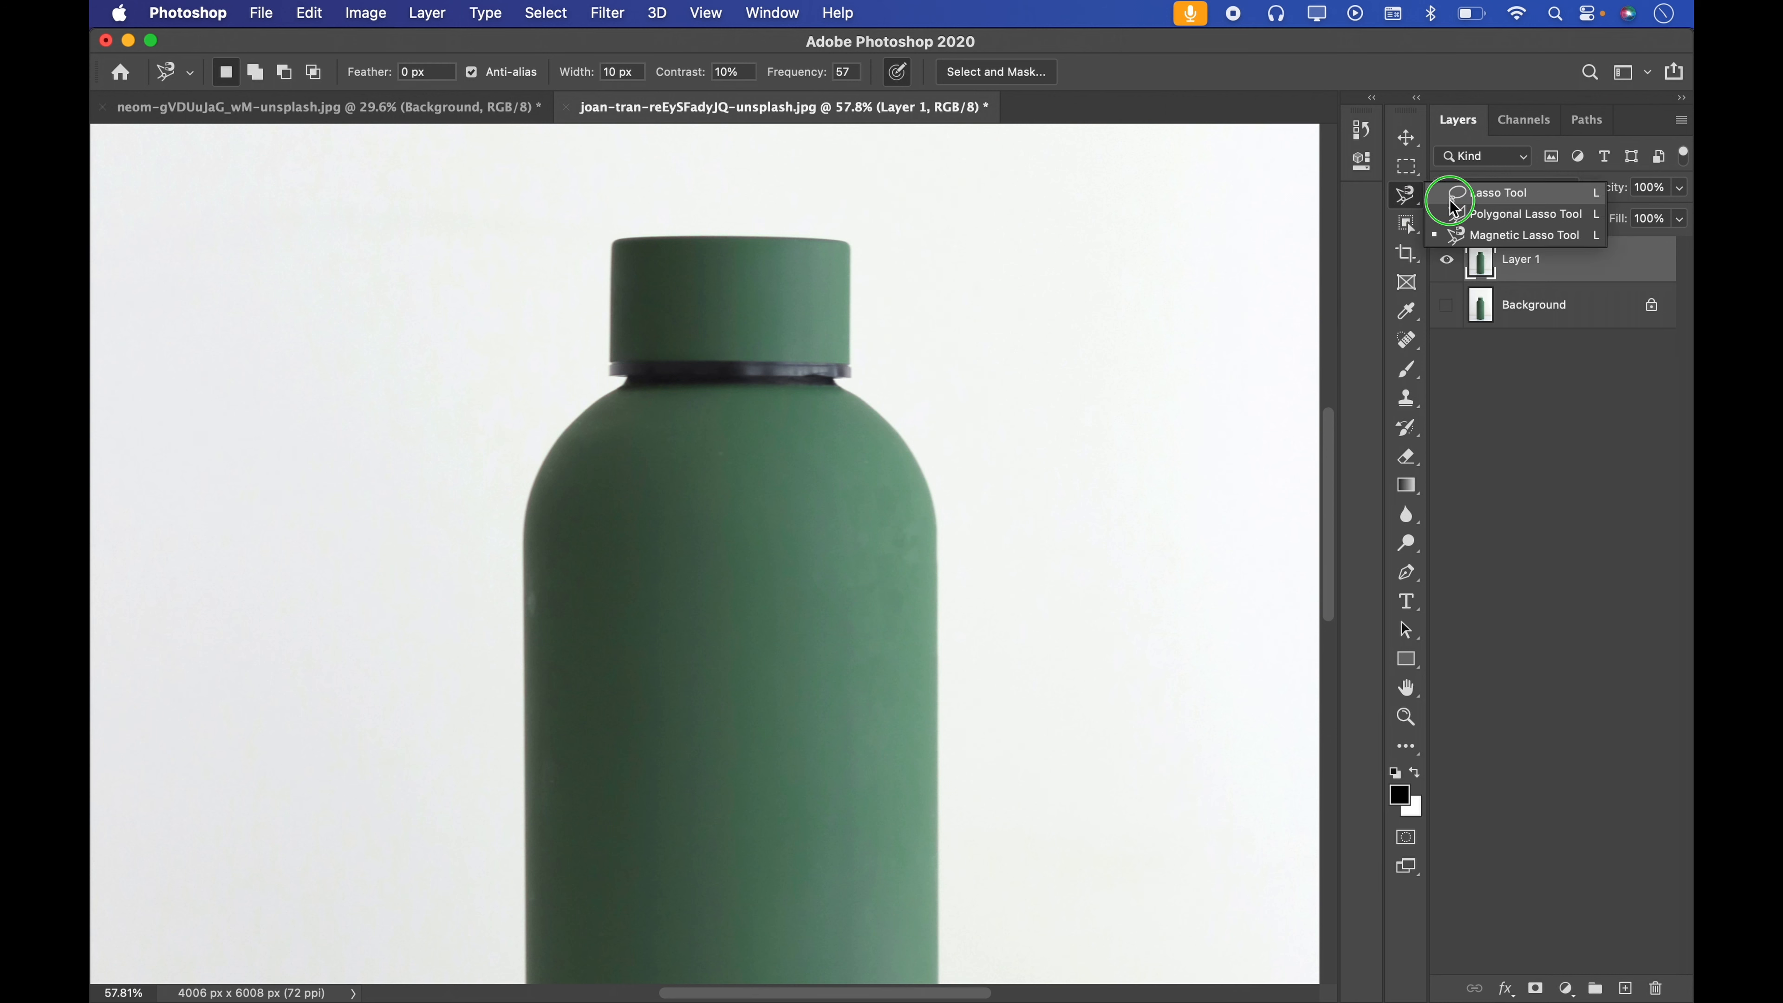
left_click(1460, 236)
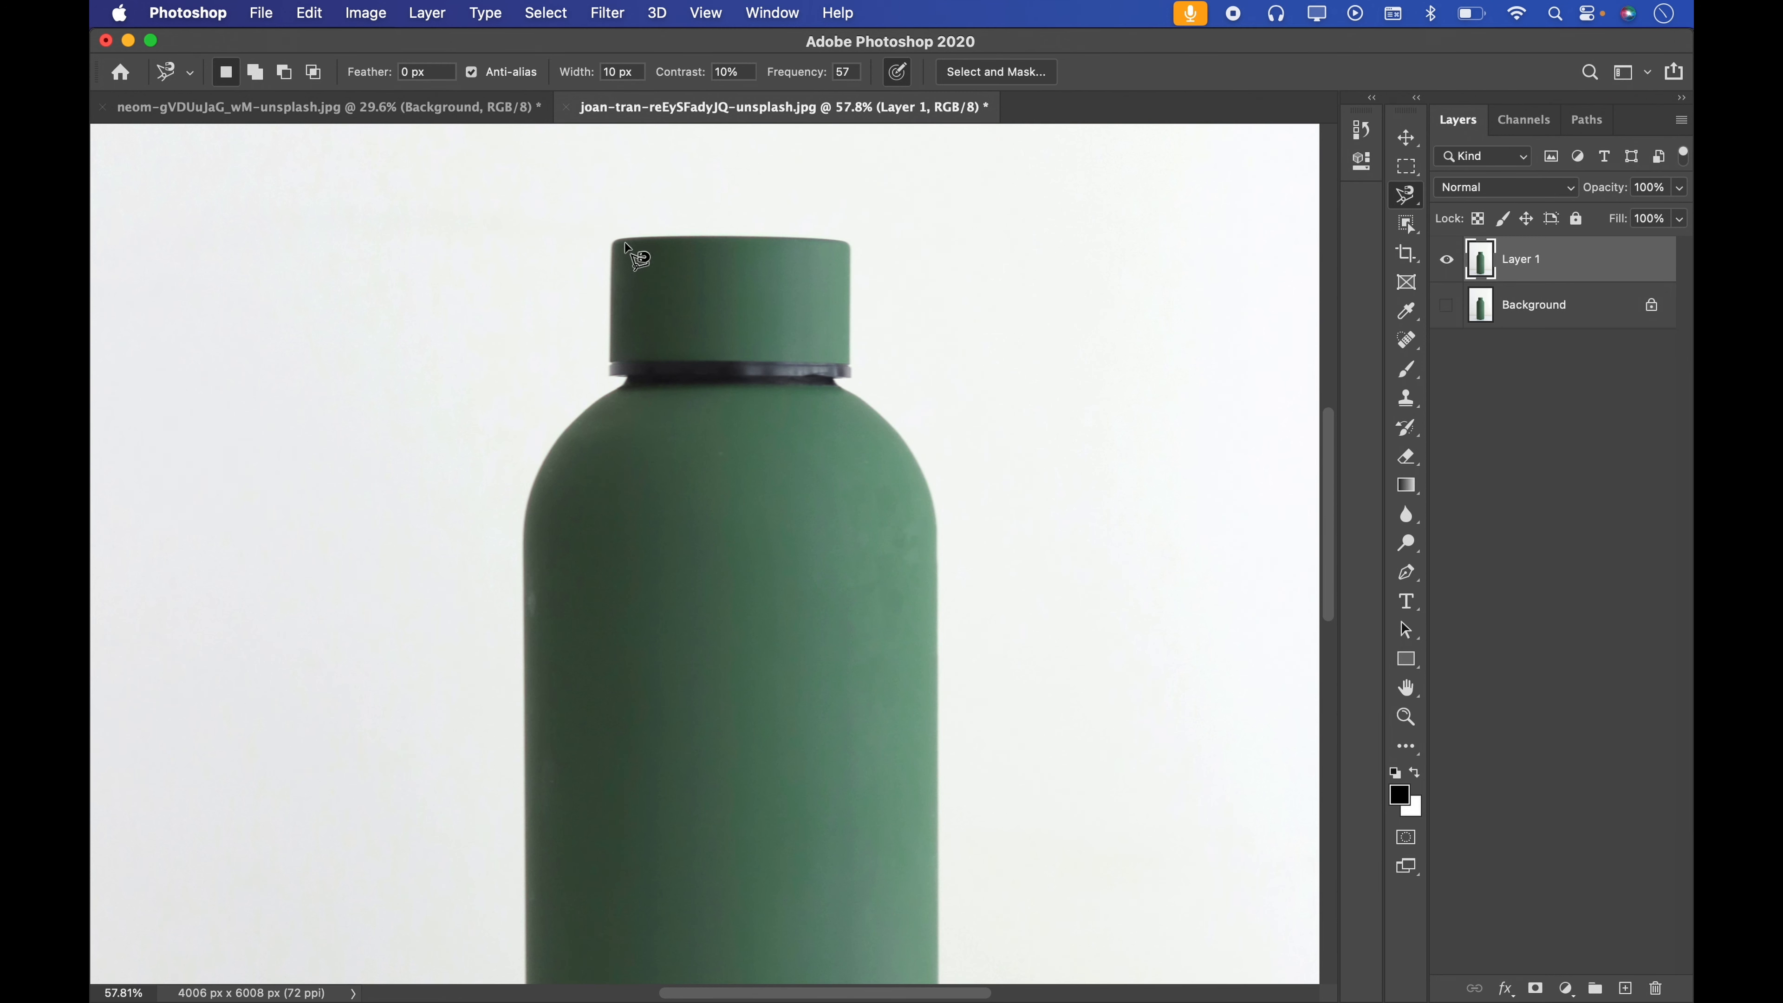
Trace the left edge of the bottle's cap and shoulder with the Magnetic Lasso, close the loop across the bottle, then deselect
key("z")
left_click_drag(598, 277, 699, 230)
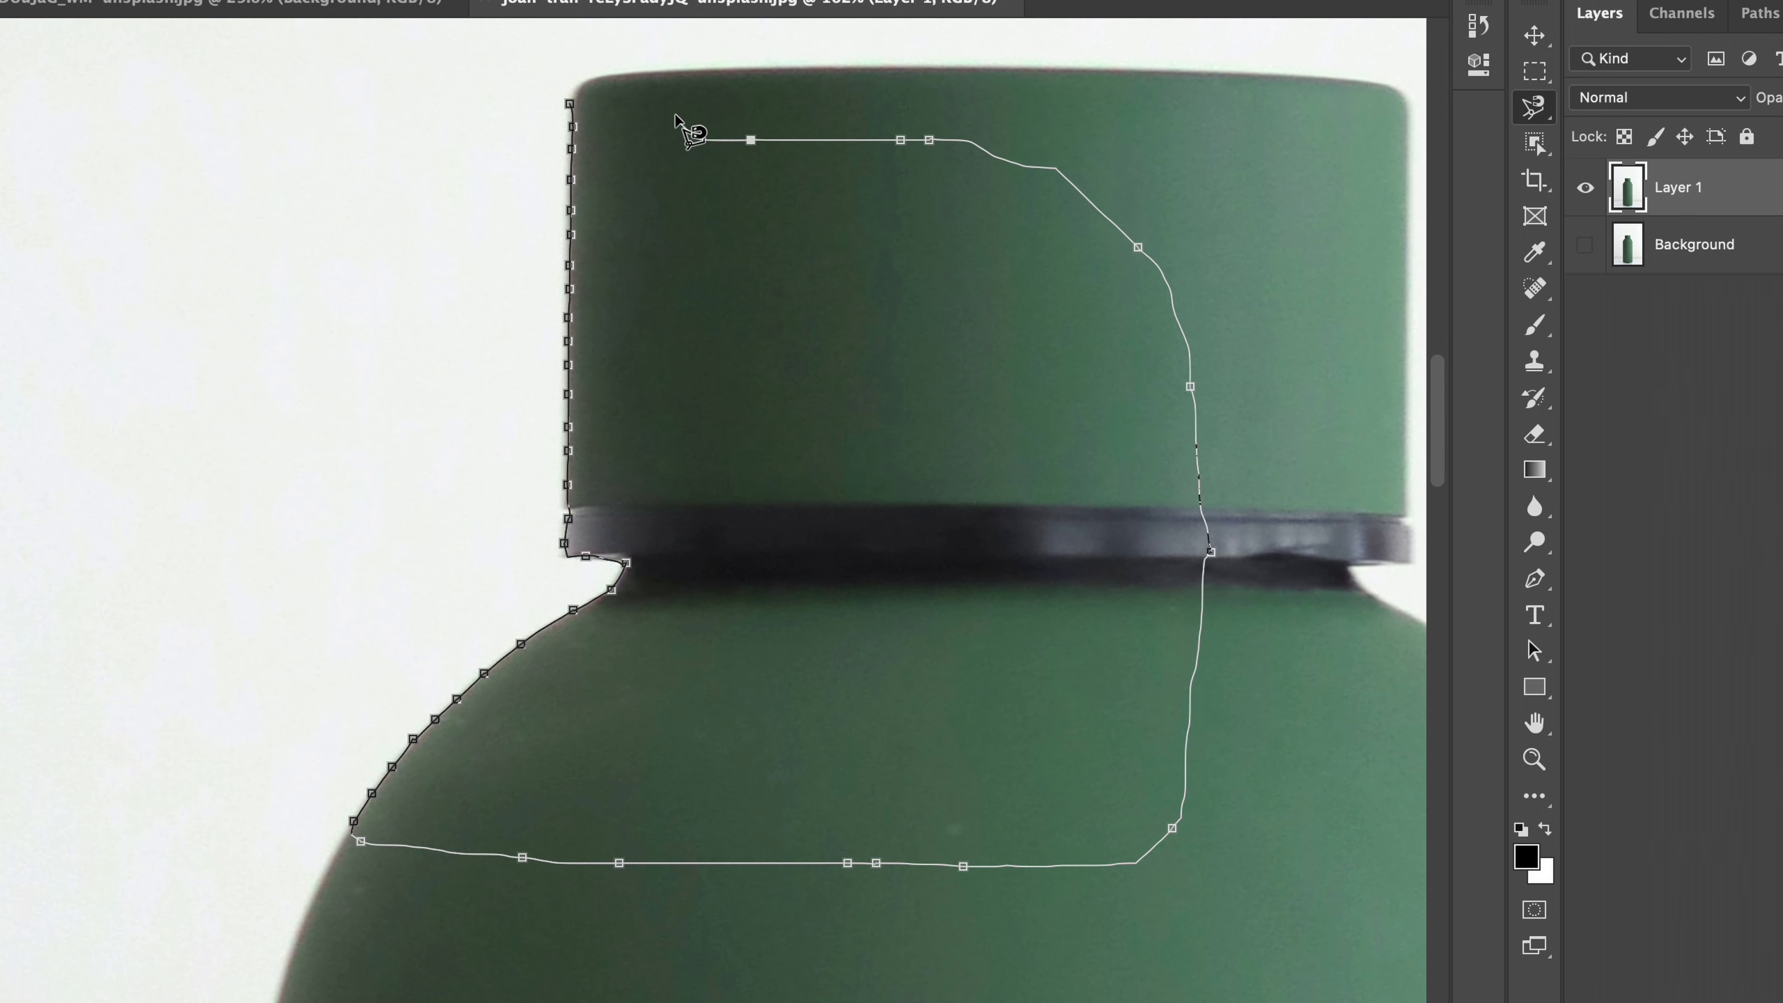
left_click(573, 104)
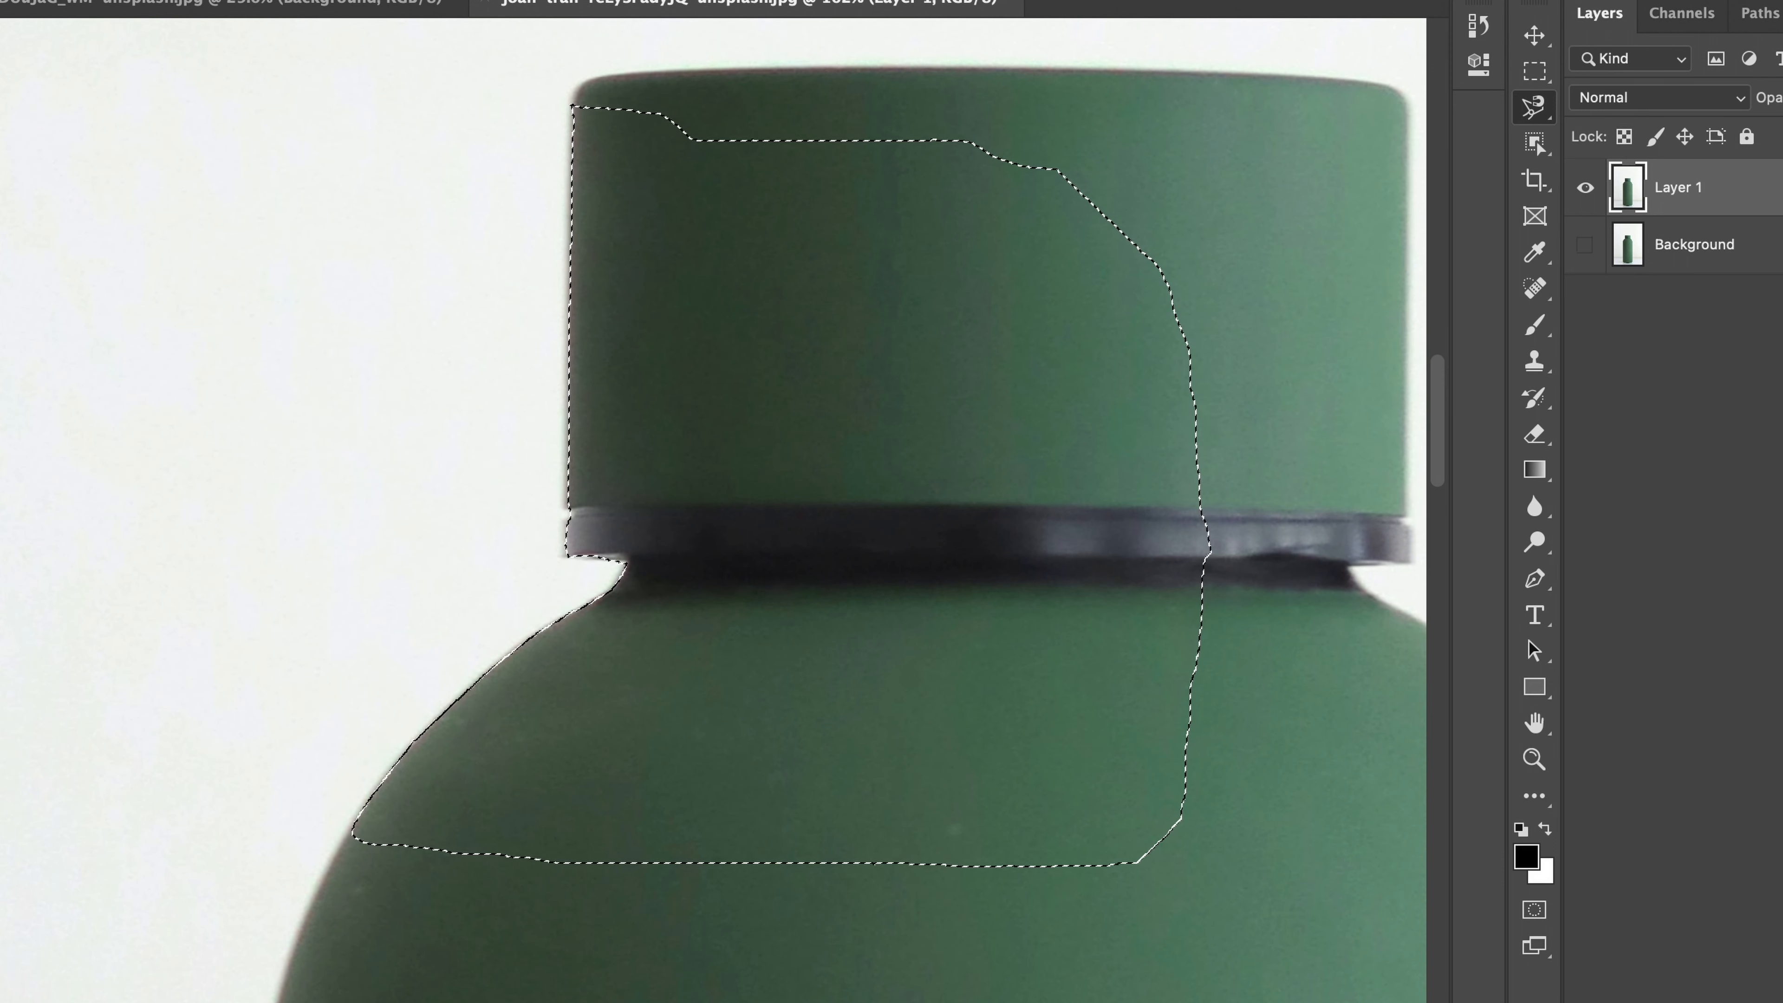
key("super+d")
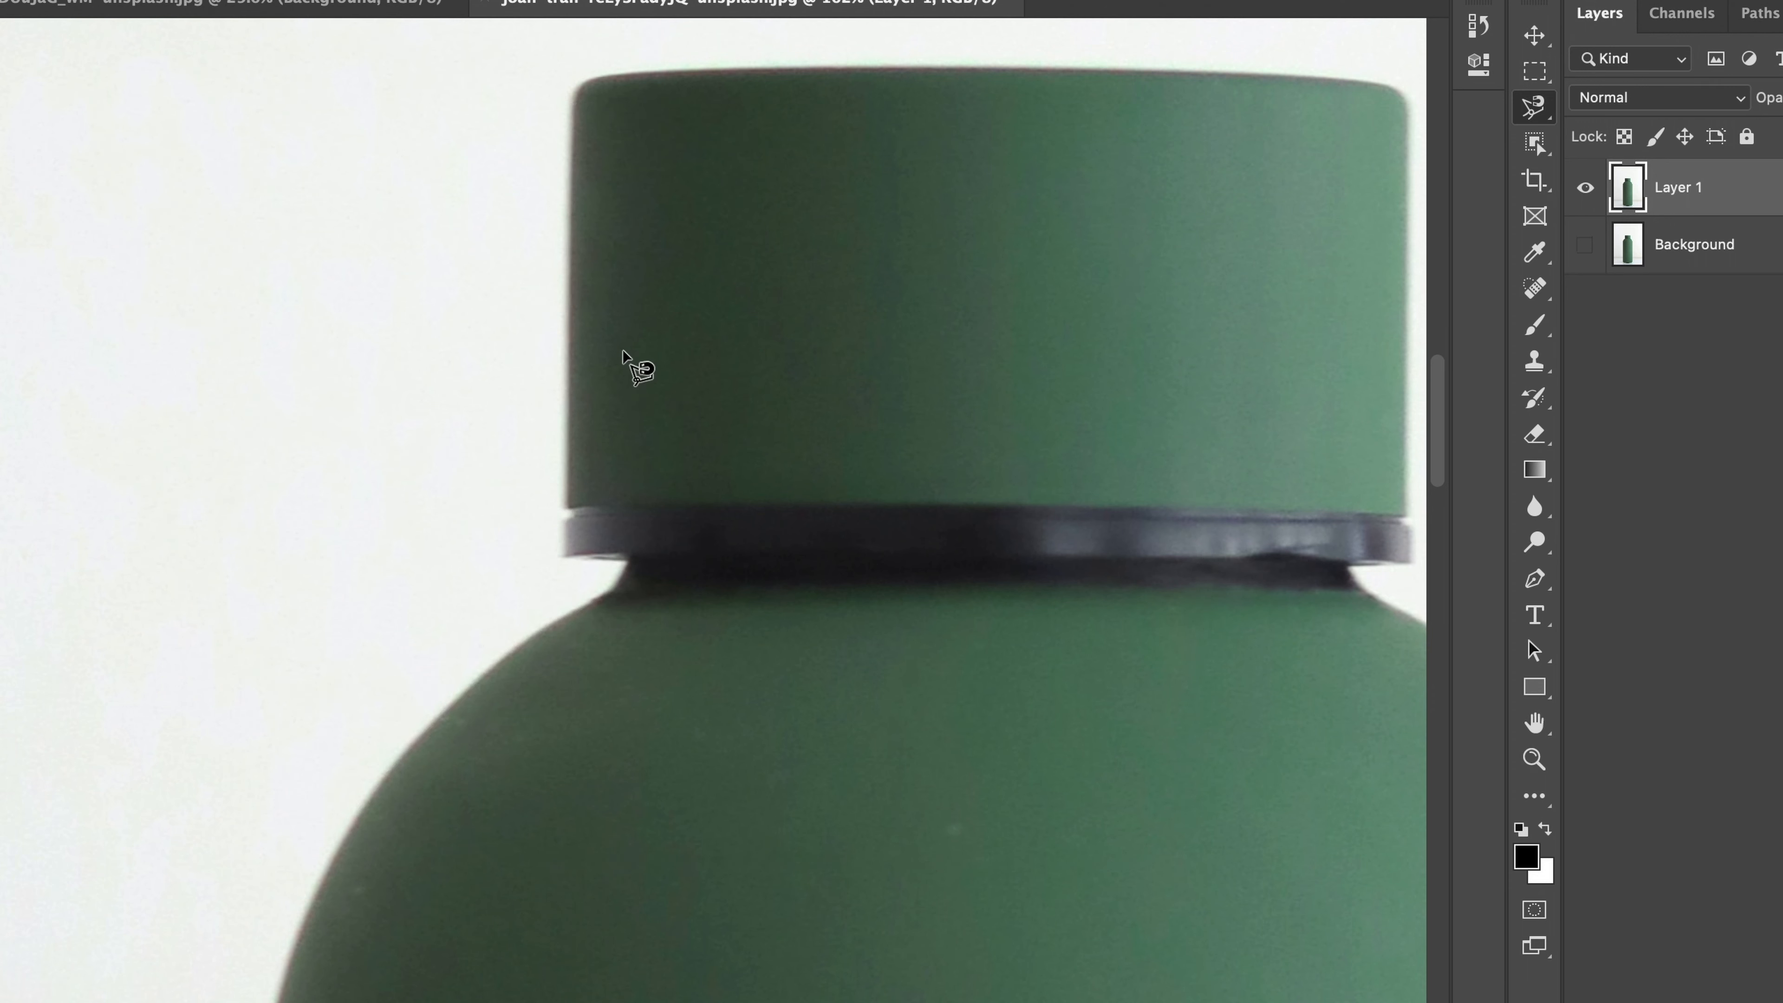
Try a freehand Lasso stroke along the top of the cap, deselect it, and return to the Magnetic Lasso Tool
left_click_drag(1538, 109, 1600, 107)
key("z")
left_click_drag(686, 359, 617, 282)
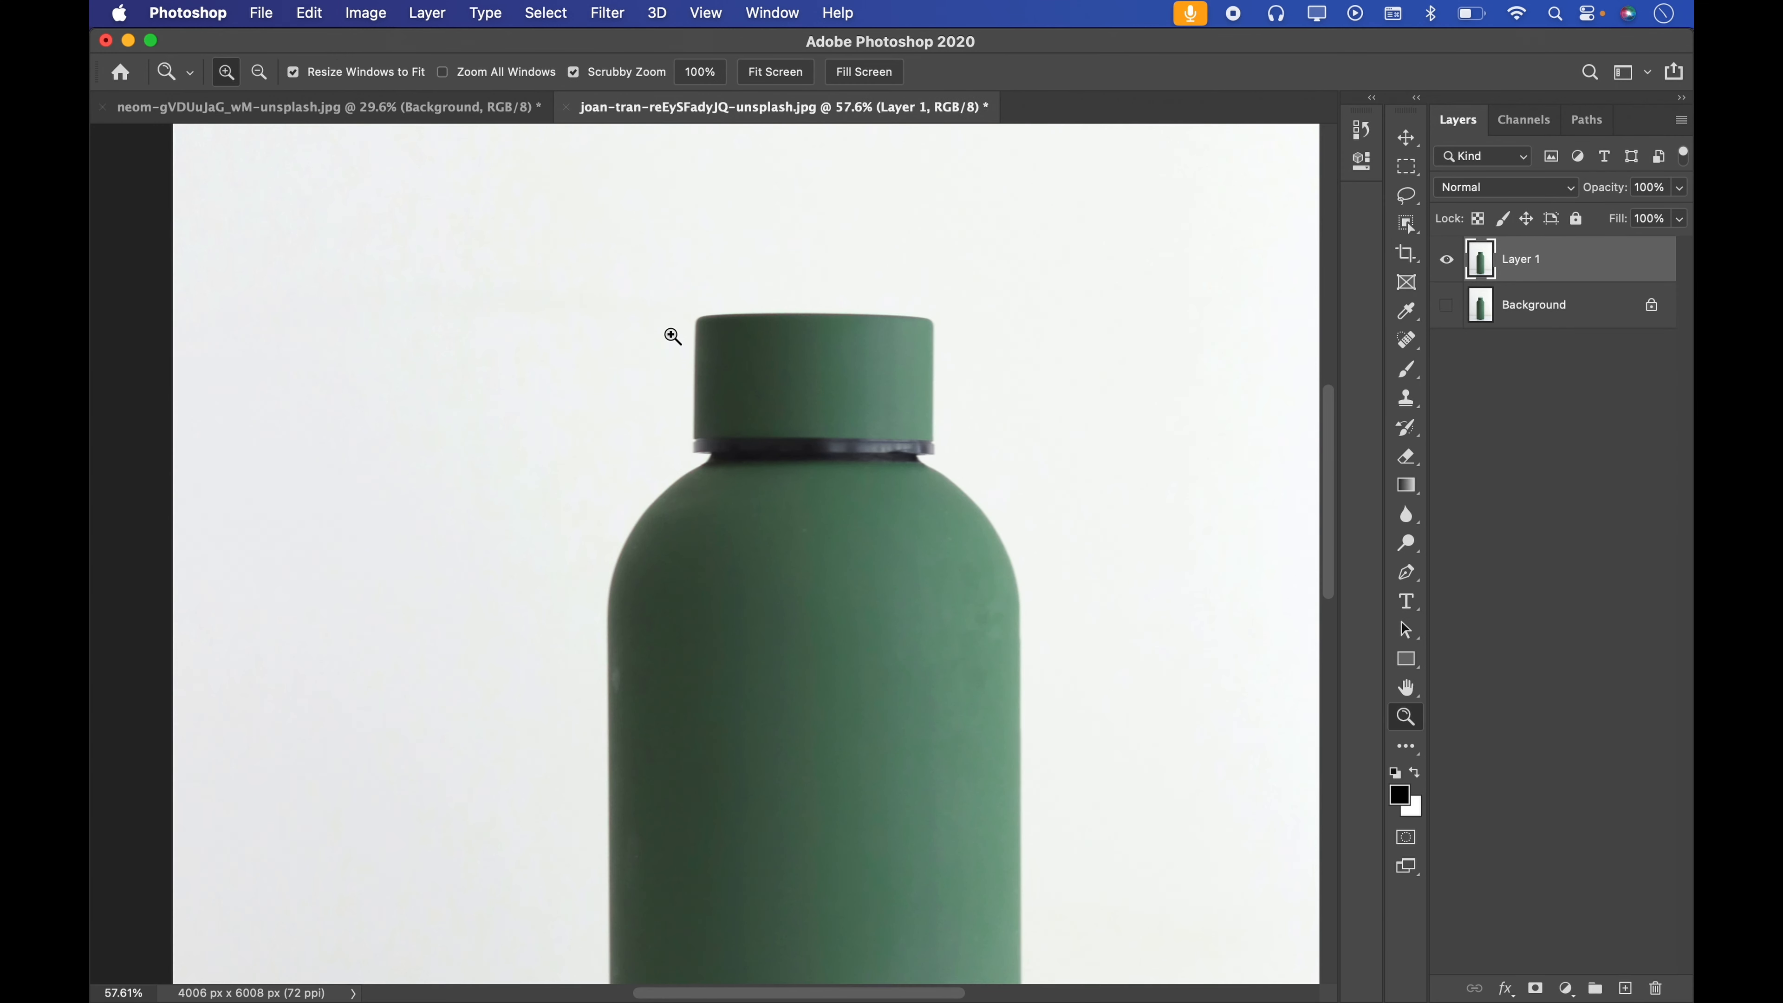
key("l")
mouse_move(715, 311)
left_mouse_down()
mouse_move(690, 349)
mouse_move(691, 427)
mouse_move(601, 573)
mouse_move(597, 769)
mouse_move(1035, 609)
mouse_move(895, 294)
left_mouse_up()
key("super+d")
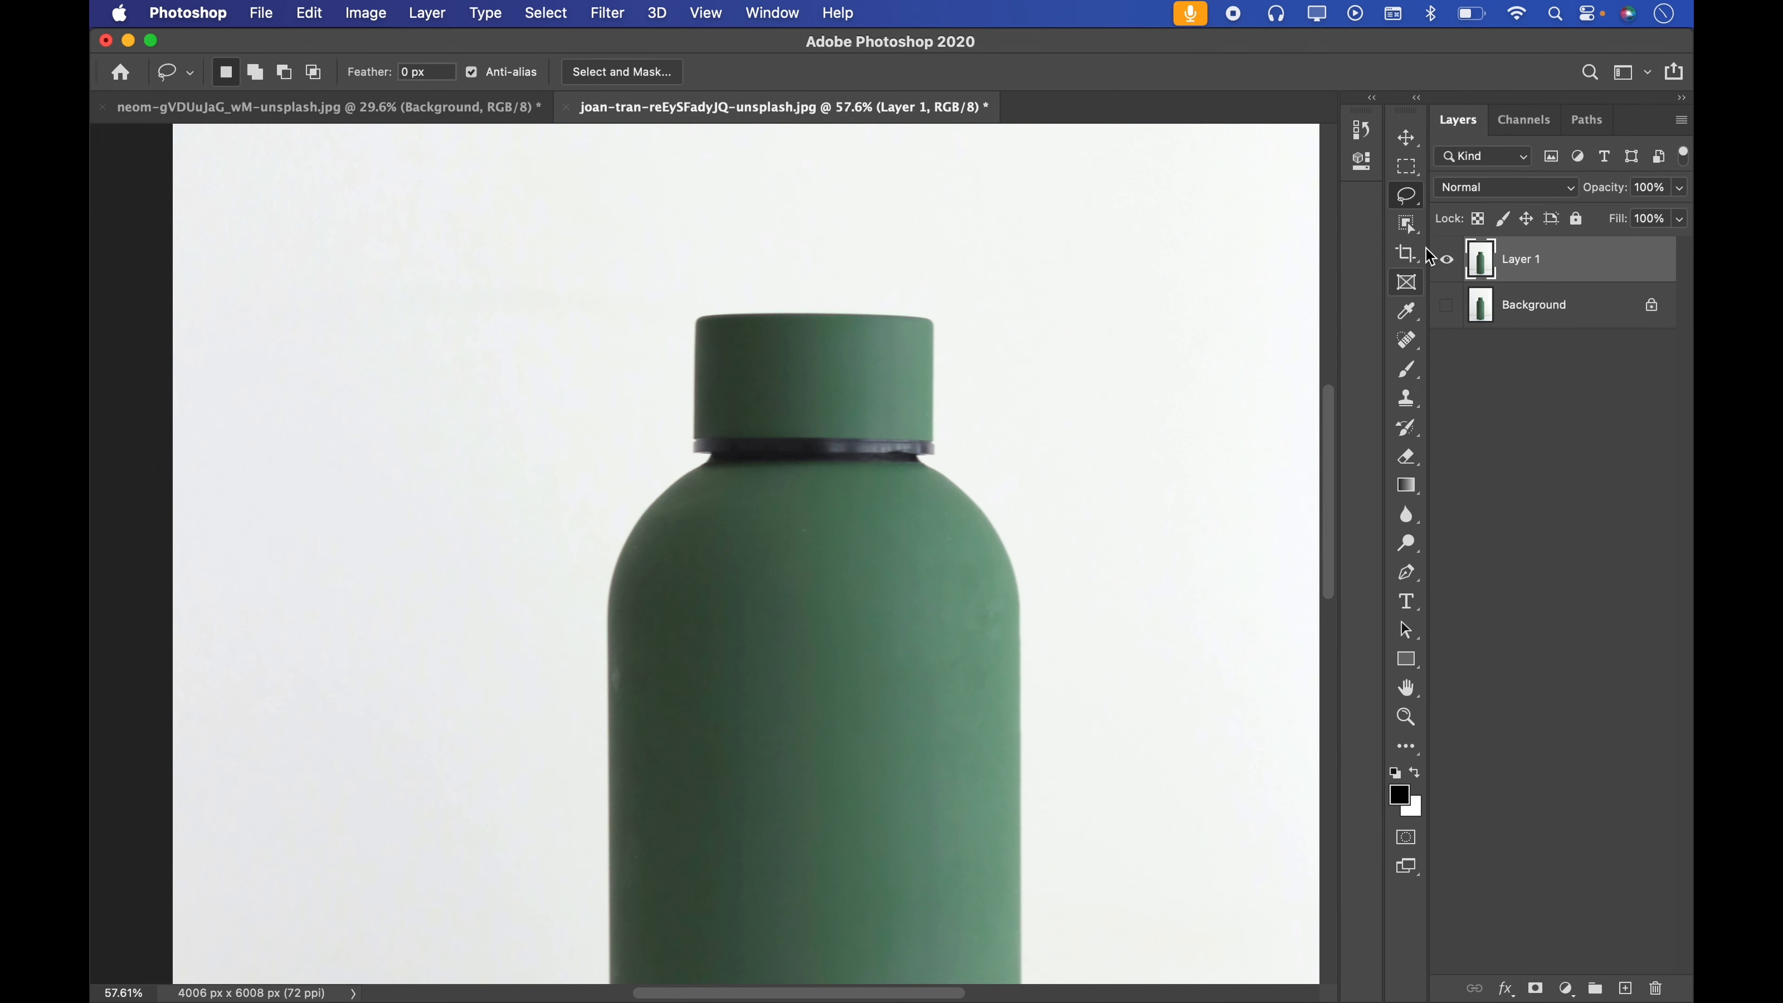
left_click_drag(1414, 191, 1470, 237)
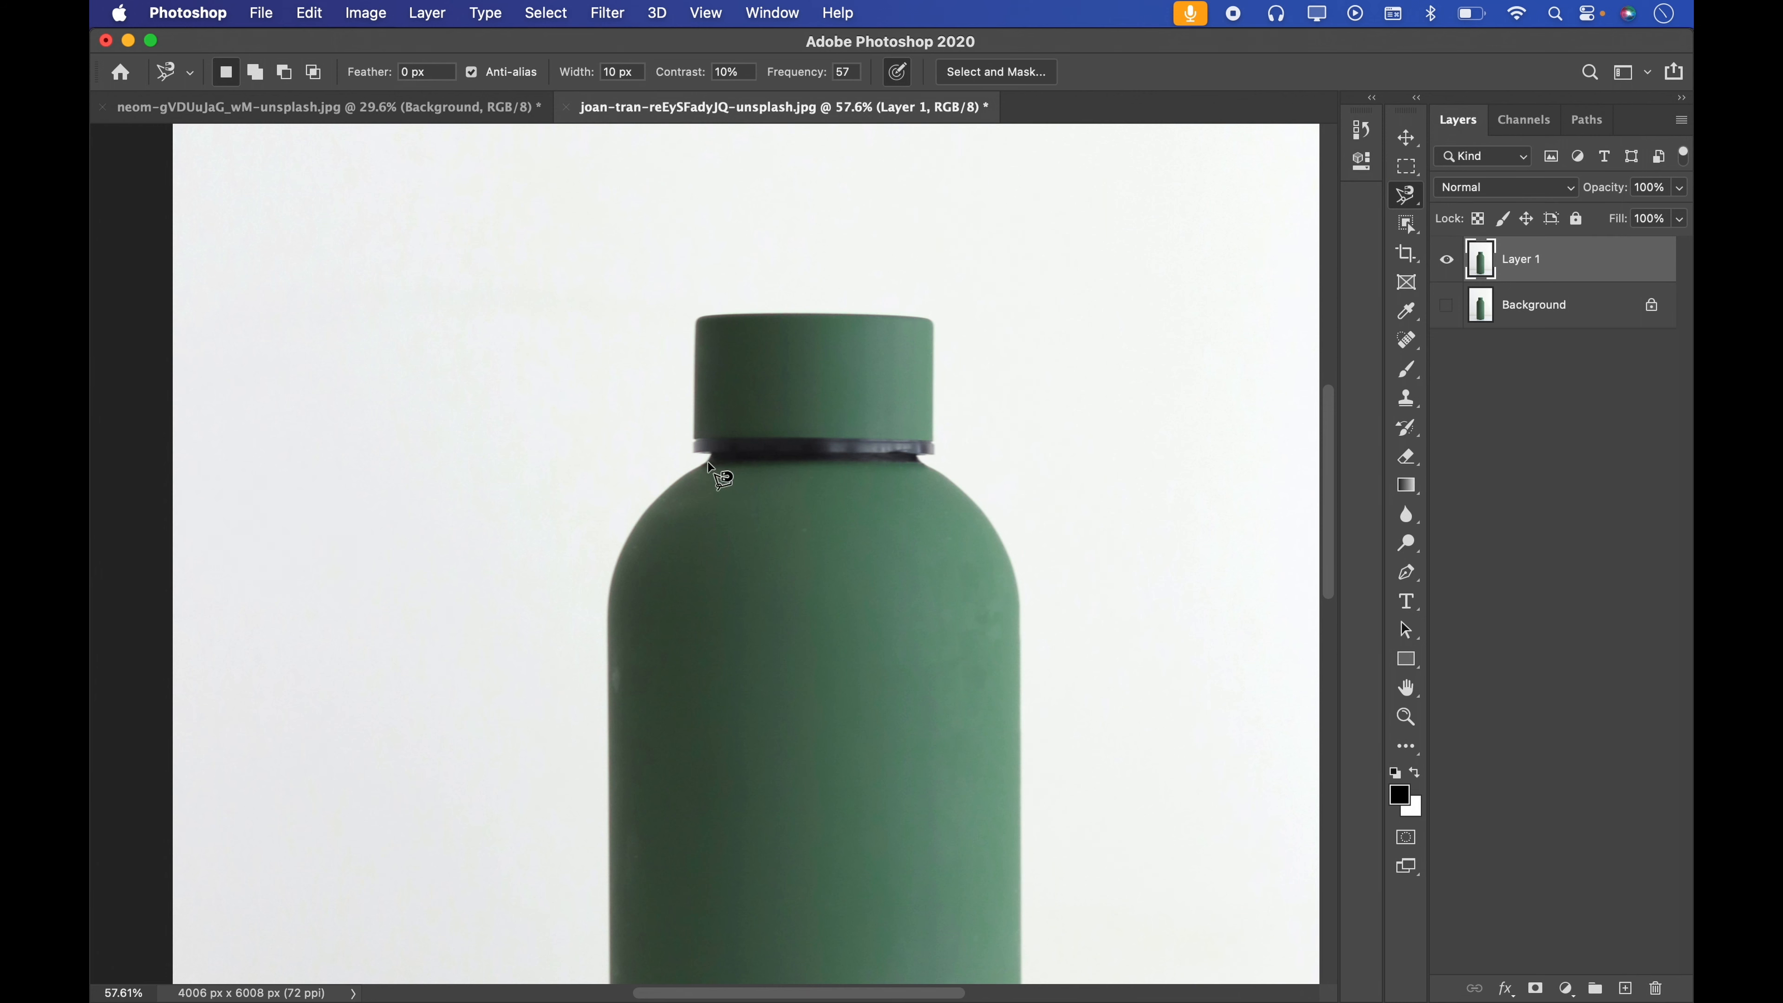
Magnetic-lasso the cap's left edge, dark collar and upper shoulder up close, close the loop through the bottle, then deselect
scroll(793, 407, "down", 5)
left_click_drag(711, 600, 724, 302)
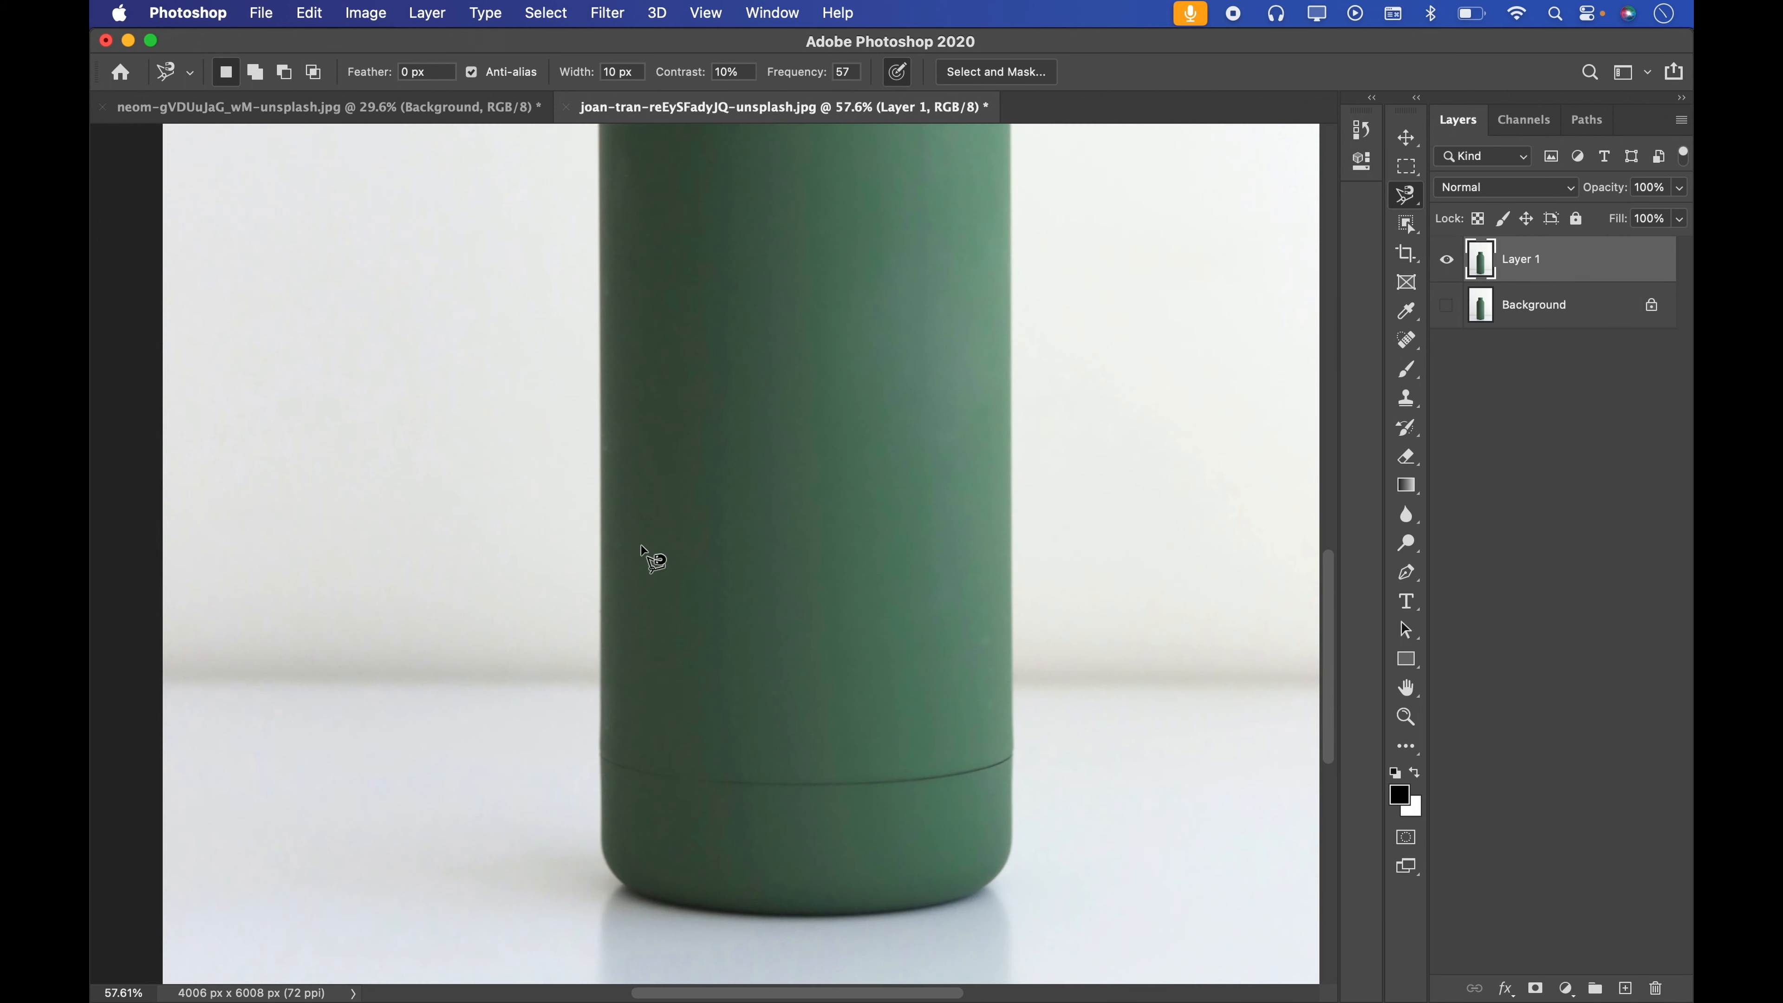
left_click_drag(791, 541, 727, 928)
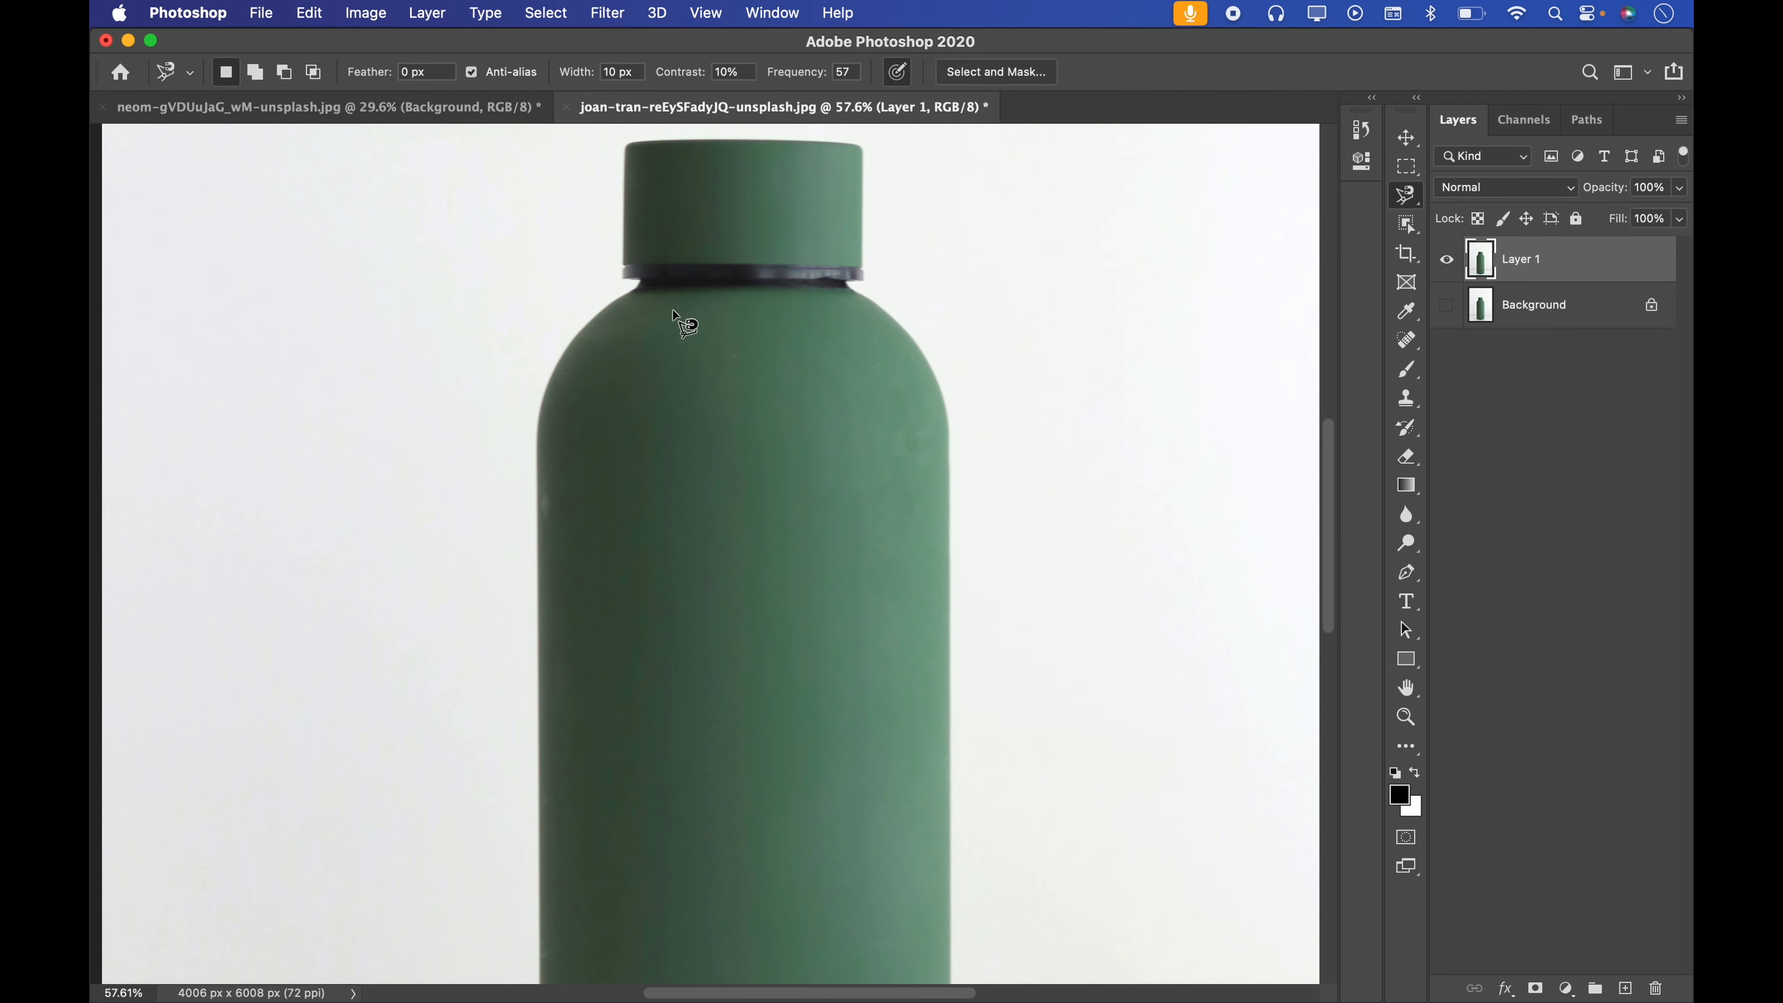
key("super+space")
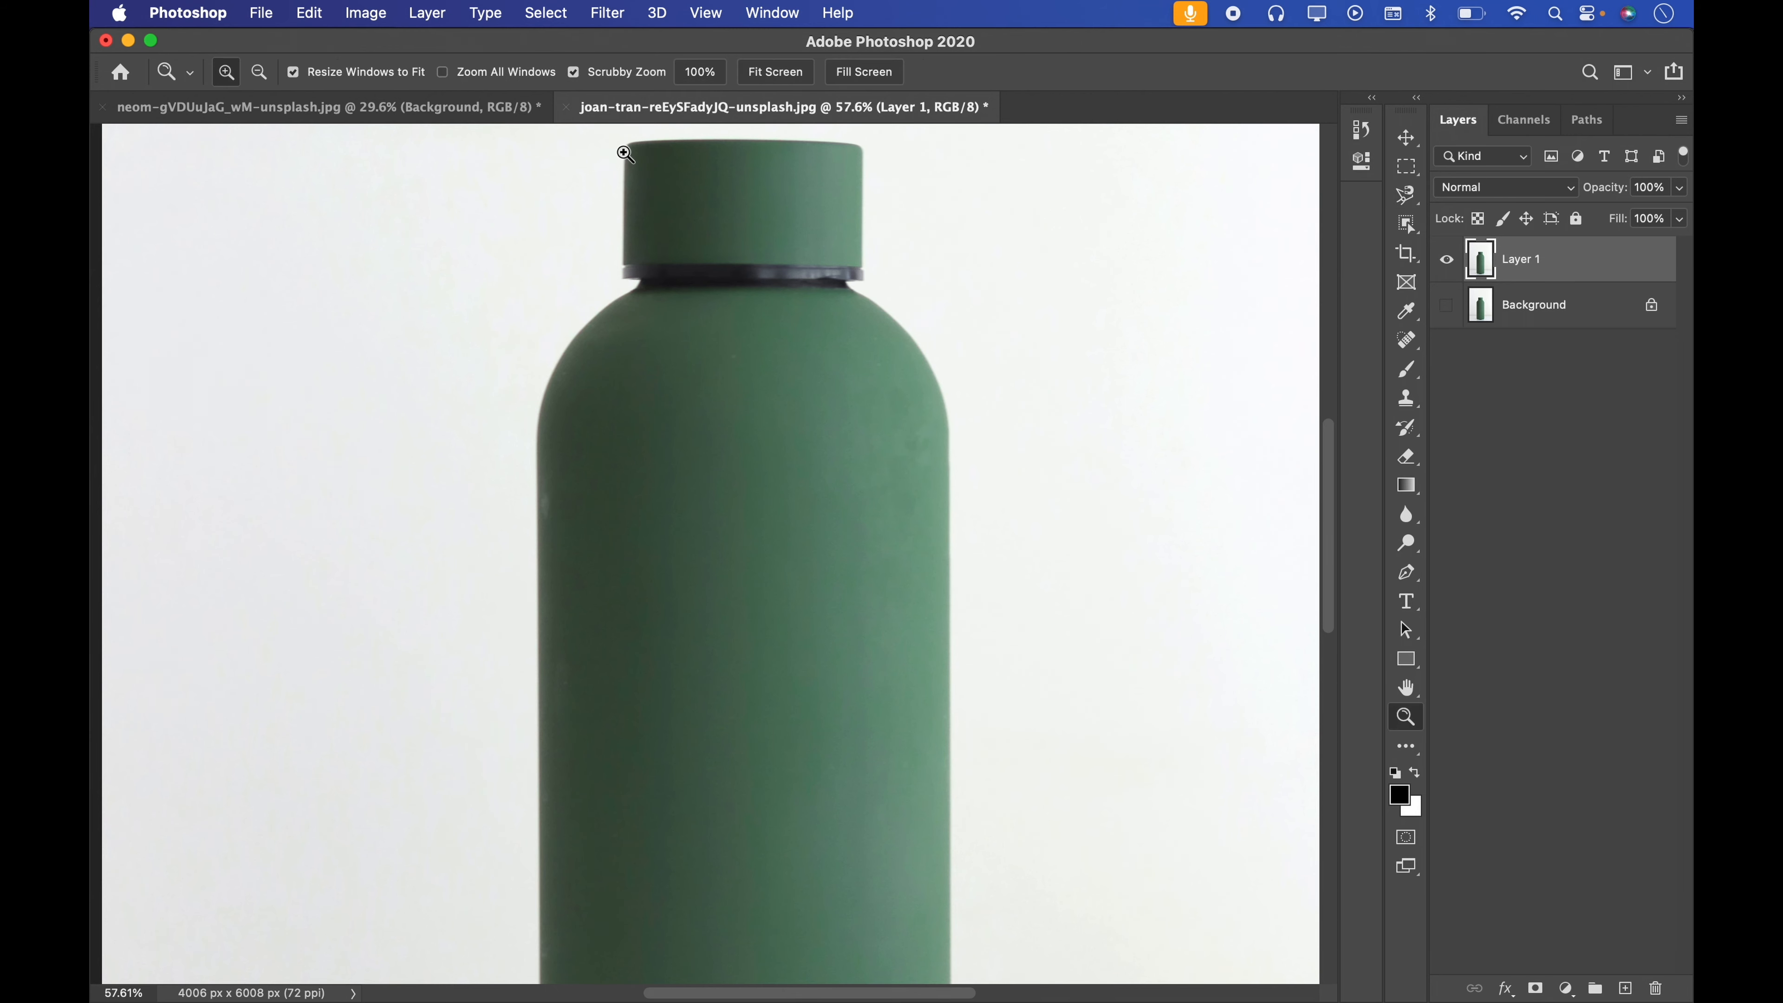
left_click_drag(622, 149, 786, 122)
key("super+space")
left_click_drag(628, 245, 550, 249)
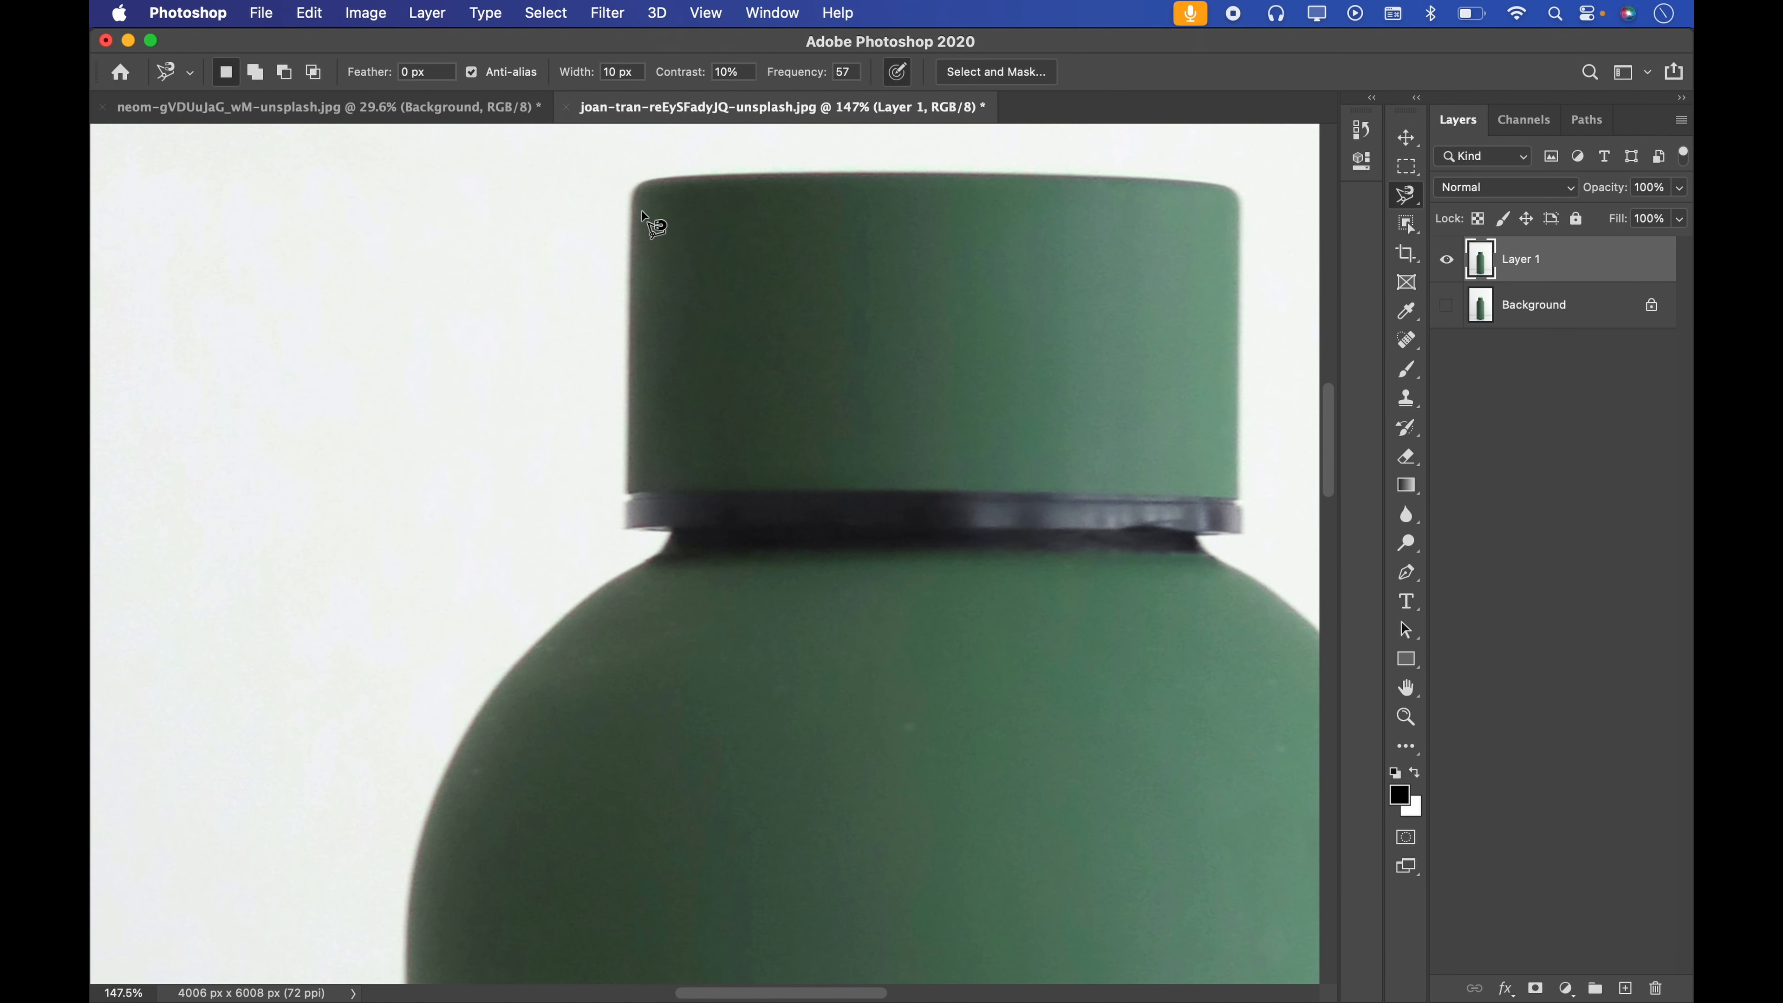
key("super+space")
mouse_move(642, 209)
left_mouse_down()
mouse_move(698, 190)
mouse_move(634, 242)
mouse_move(633, 371)
left_mouse_up()
left_click(639, 173)
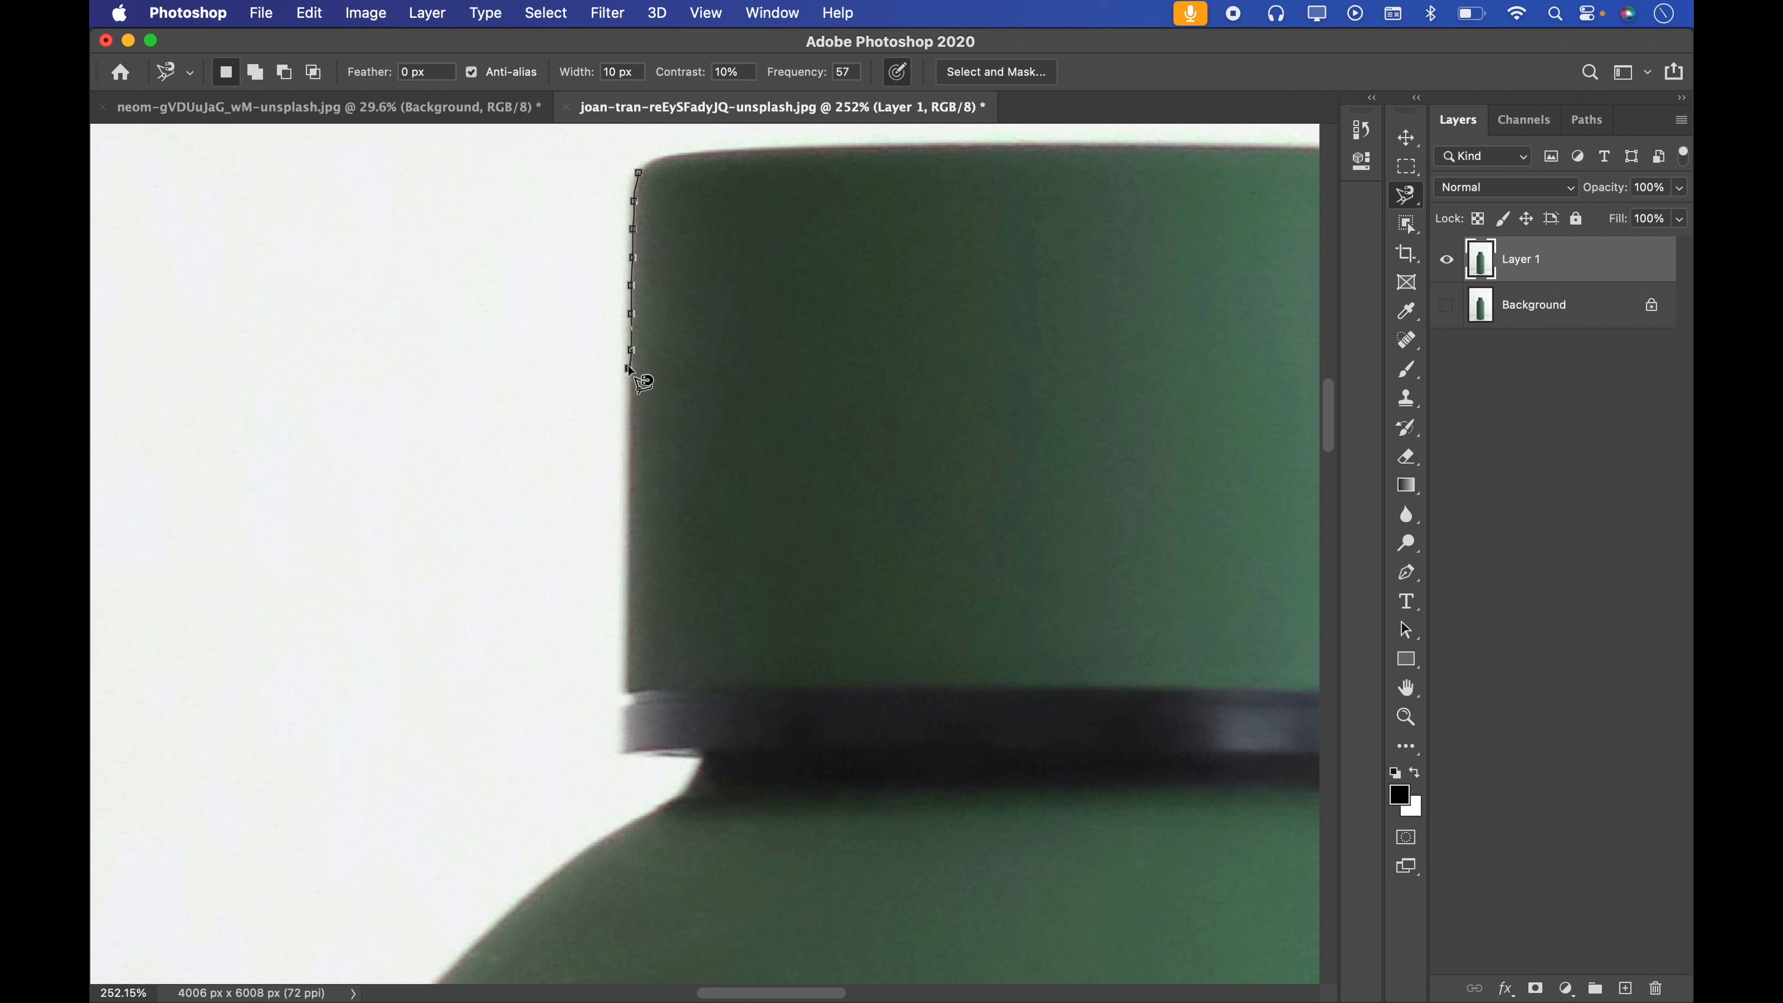
left_click_drag(627, 387, 632, 481)
mouse_move(627, 520)
left_mouse_down()
mouse_move(623, 749)
mouse_move(693, 747)
mouse_move(702, 764)
mouse_move(523, 897)
mouse_move(546, 914)
mouse_move(902, 899)
mouse_move(1019, 339)
mouse_move(782, 230)
mouse_move(721, 181)
mouse_move(644, 179)
left_mouse_up()
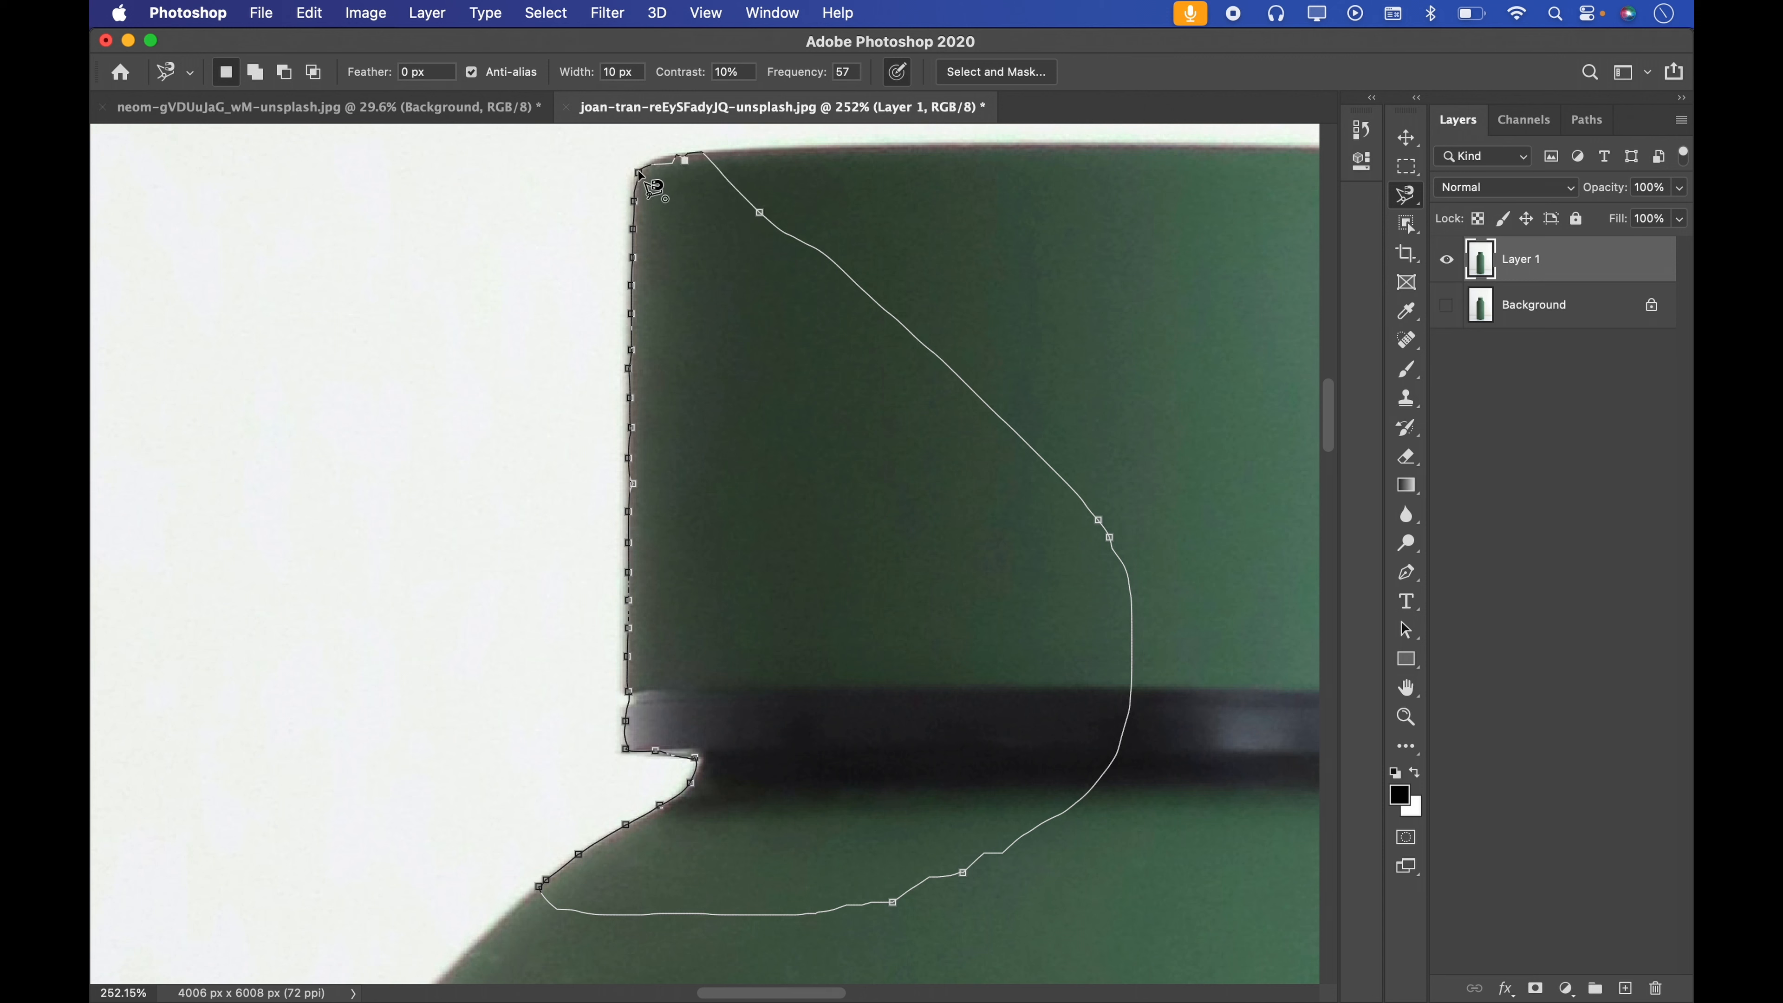
left_click(639, 172)
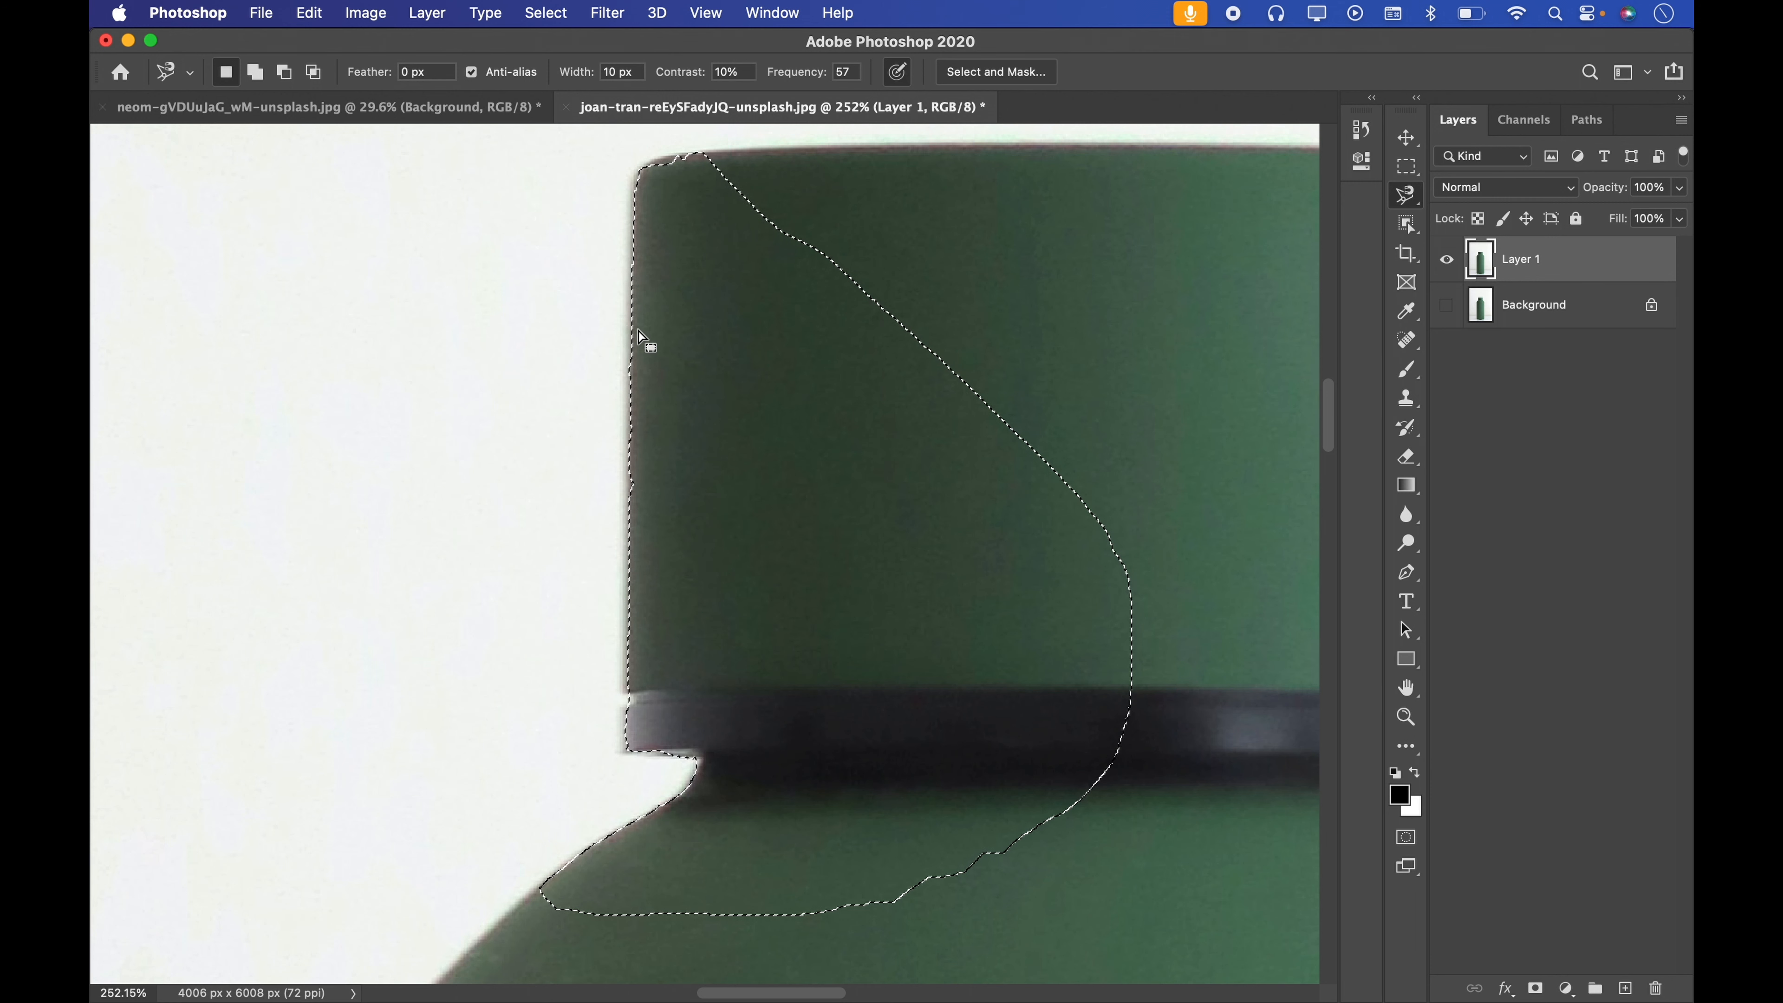
key("super+d")
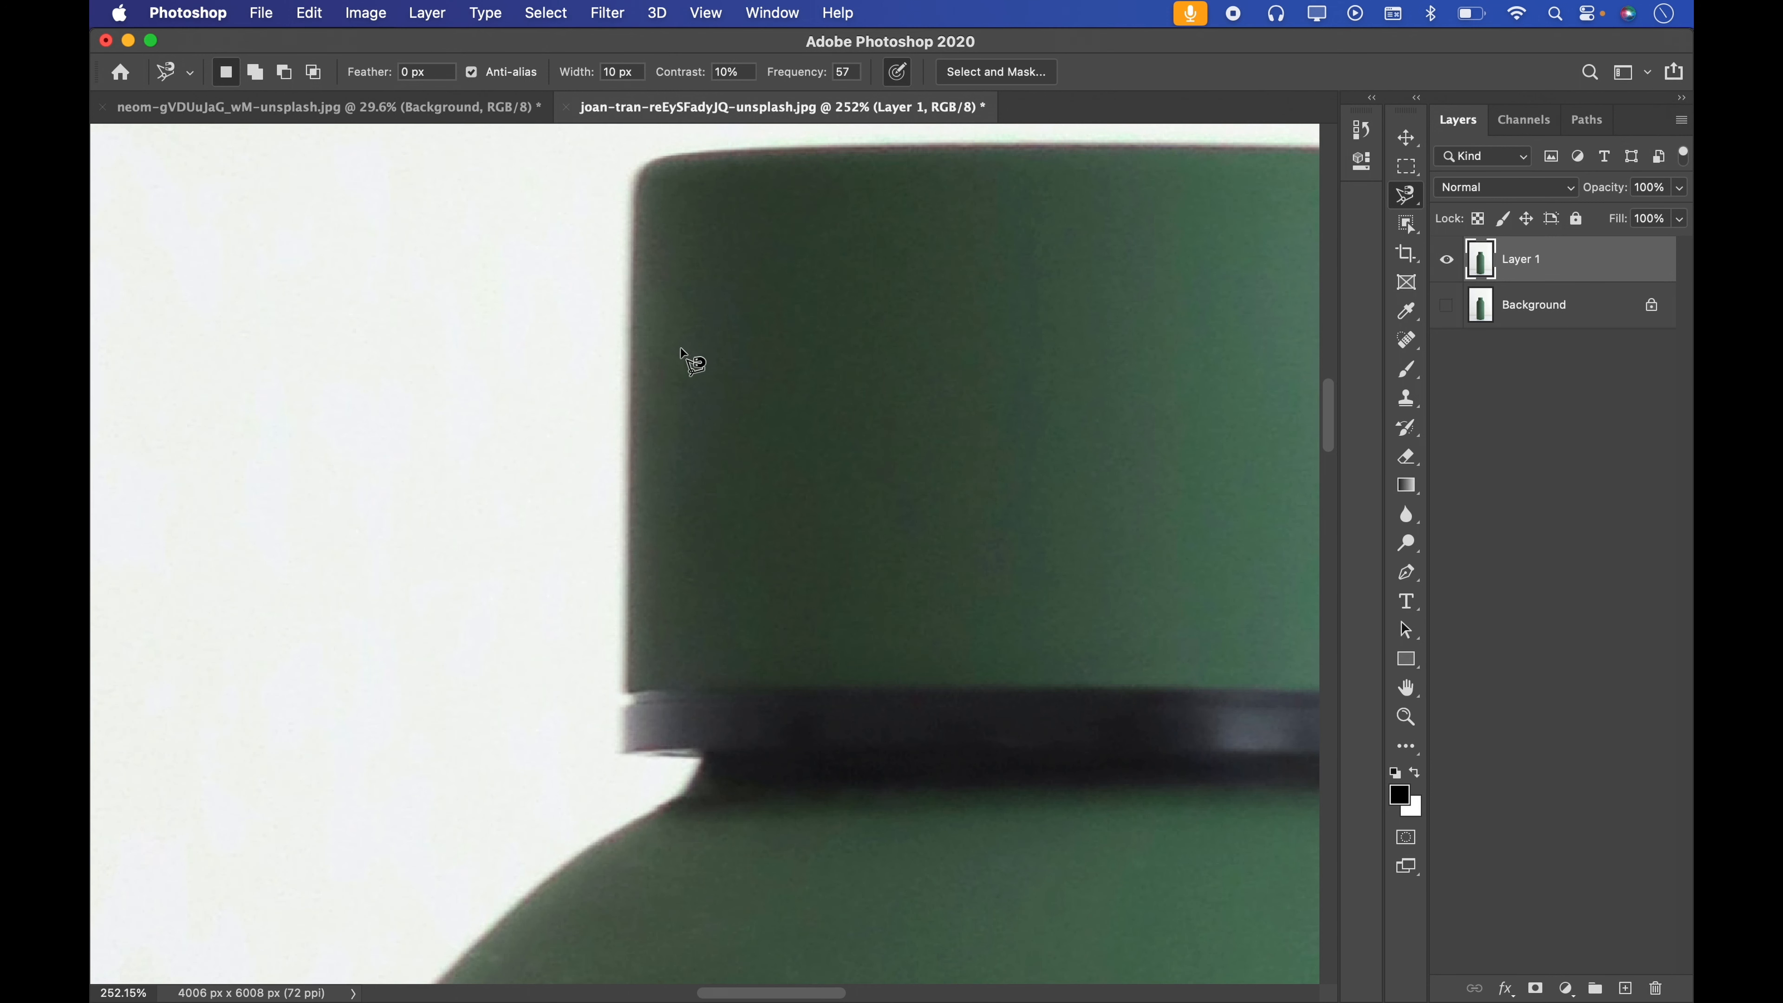
Start a Magnetic Lasso path down the cap's left edge and remove its anchor points one by one
left_click(636, 186)
key("Delete")
key("Delete")
left_click(628, 296)
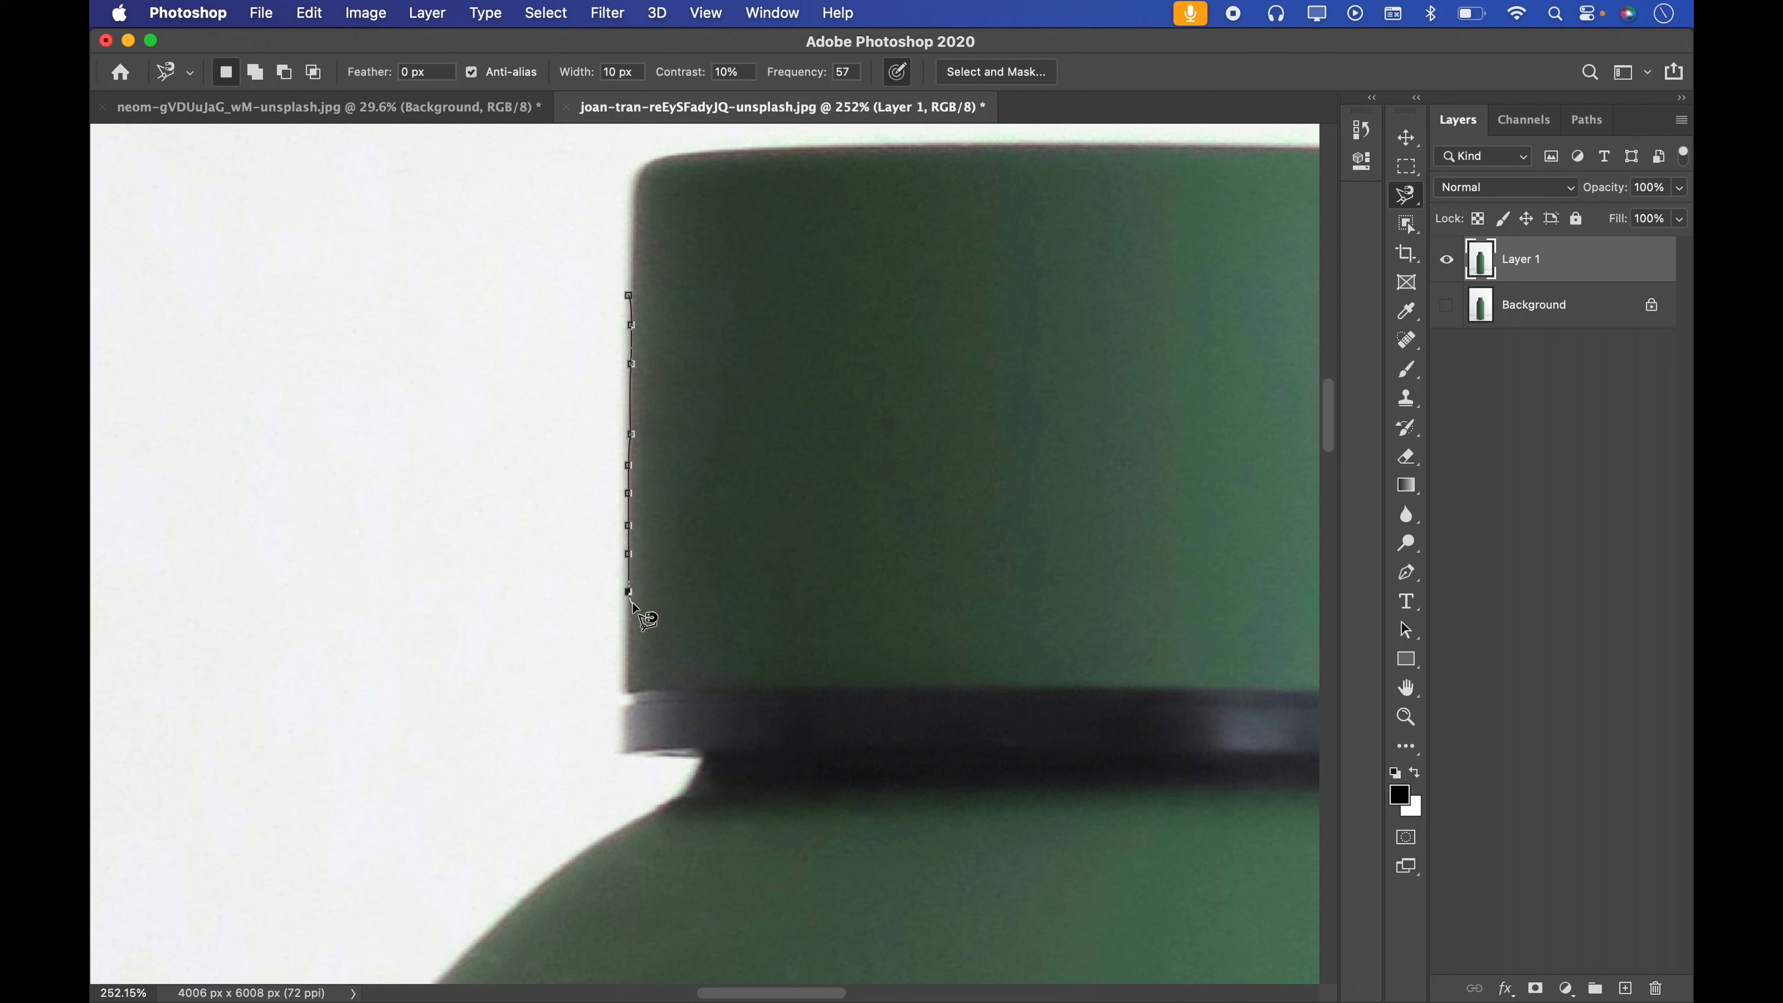
key("BackSpace")
key("BackSpace")
key("BackSpace")
key("BackSpace")
key("BackSpace")
key("BackSpace")
key("BackSpace")
key("BackSpace")
key("BackSpace")
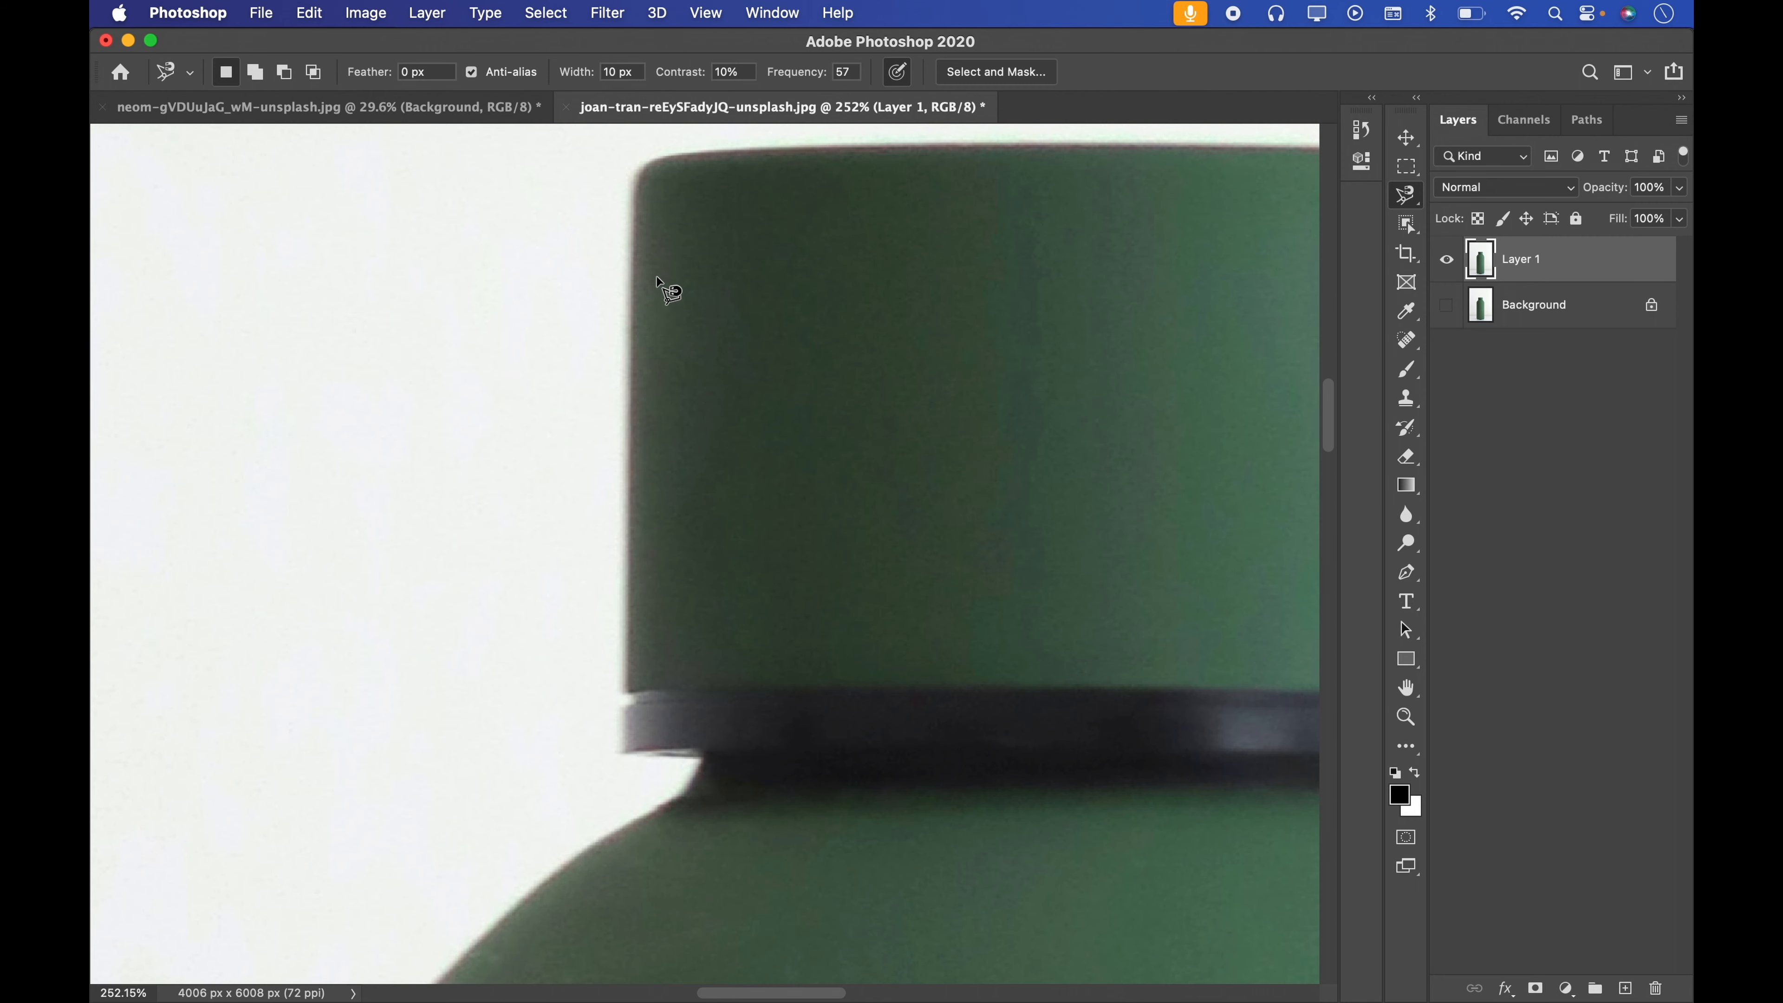
Start a Magnetic Lasso path at the cap's top-left corner and trace the bottle's left side down to the base
key("super+space")
left_click_drag(653, 278, 632, 295)
key("super+space")
left_click_drag(664, 236, 676, 260)
left_click(653, 228)
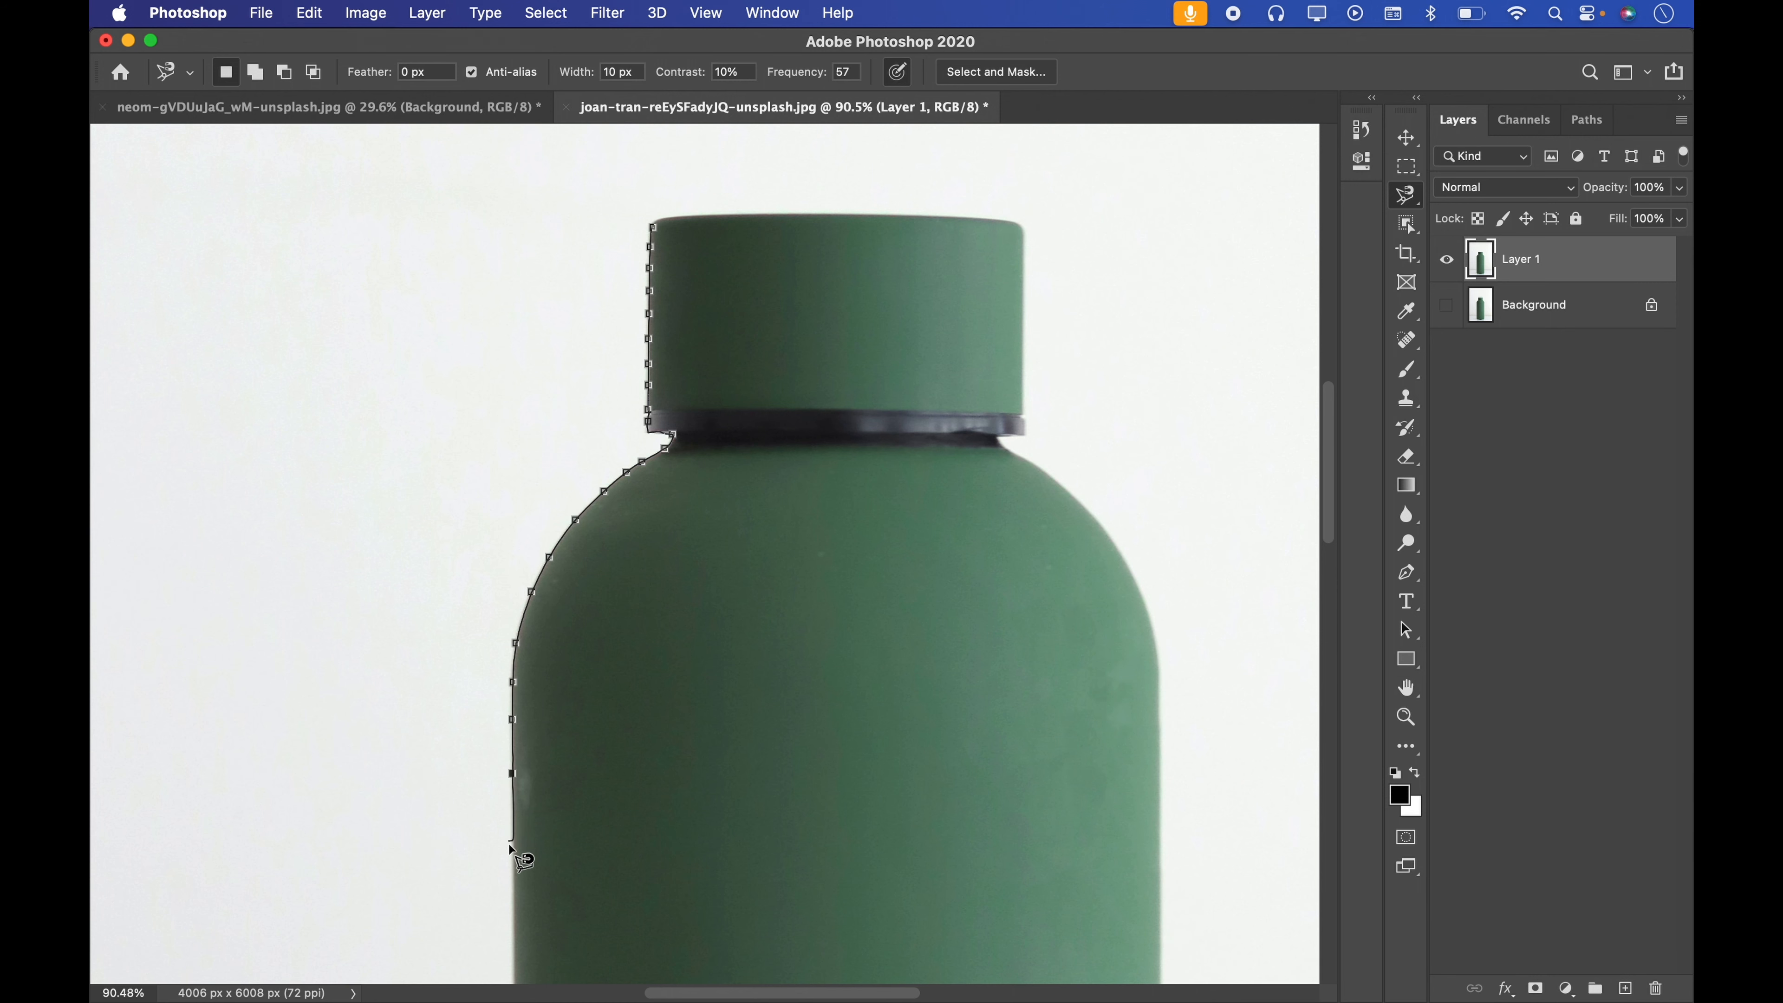
mouse_move(512, 927)
left_mouse_down()
mouse_move(561, 502)
mouse_move(557, 522)
mouse_move(561, 441)
mouse_move(541, 438)
left_mouse_up()
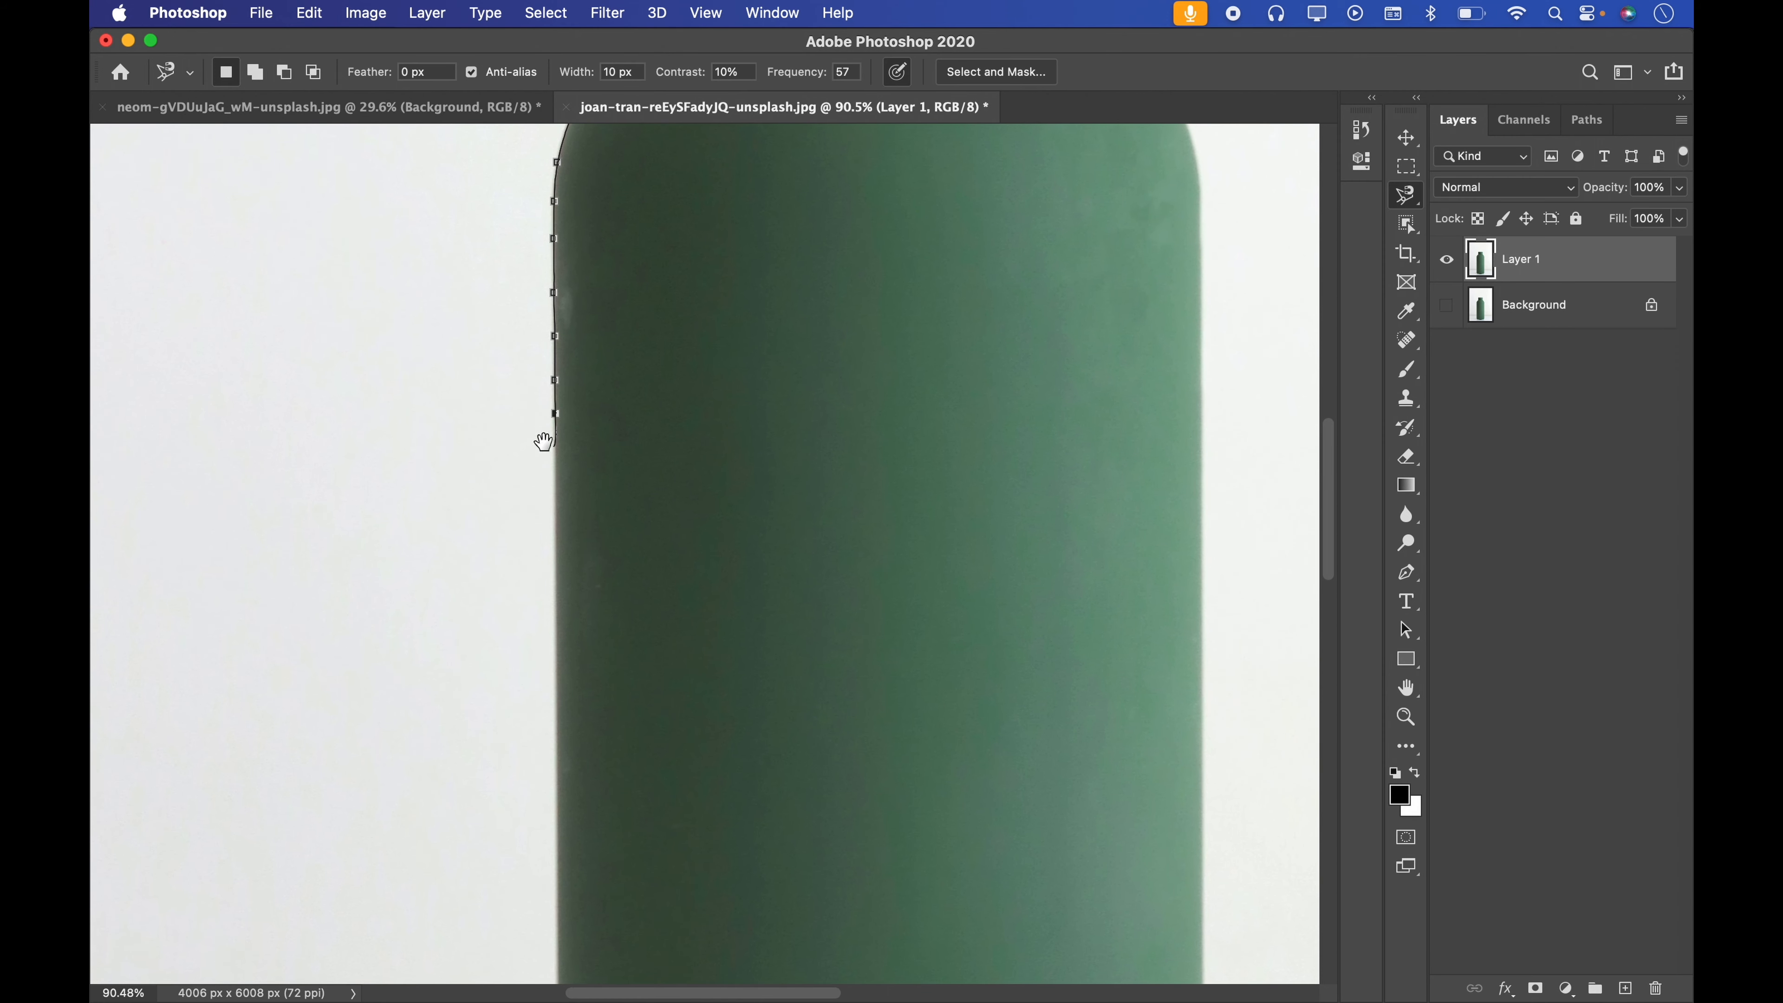
mouse_move(597, 618)
left_mouse_down()
mouse_move(571, 484)
mouse_move(569, 594)
mouse_move(549, 386)
mouse_move(681, 474)
mouse_move(662, 547)
left_mouse_up()
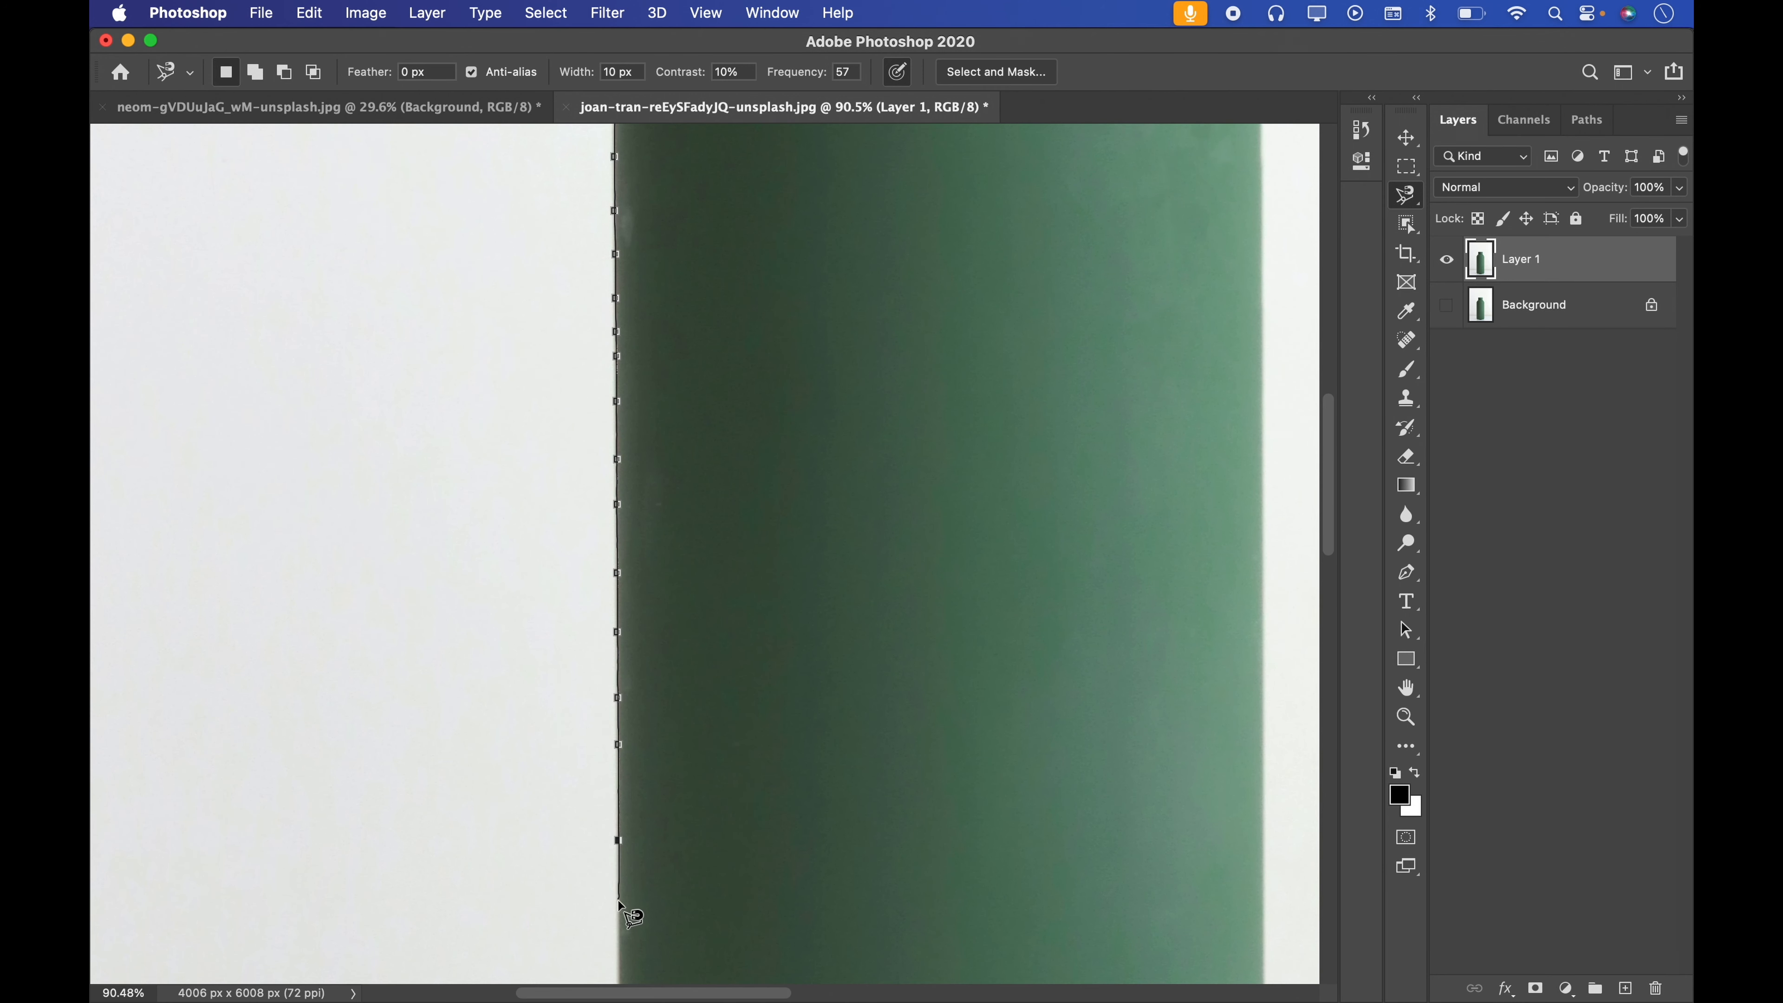
left_click_drag(618, 752, 625, 284)
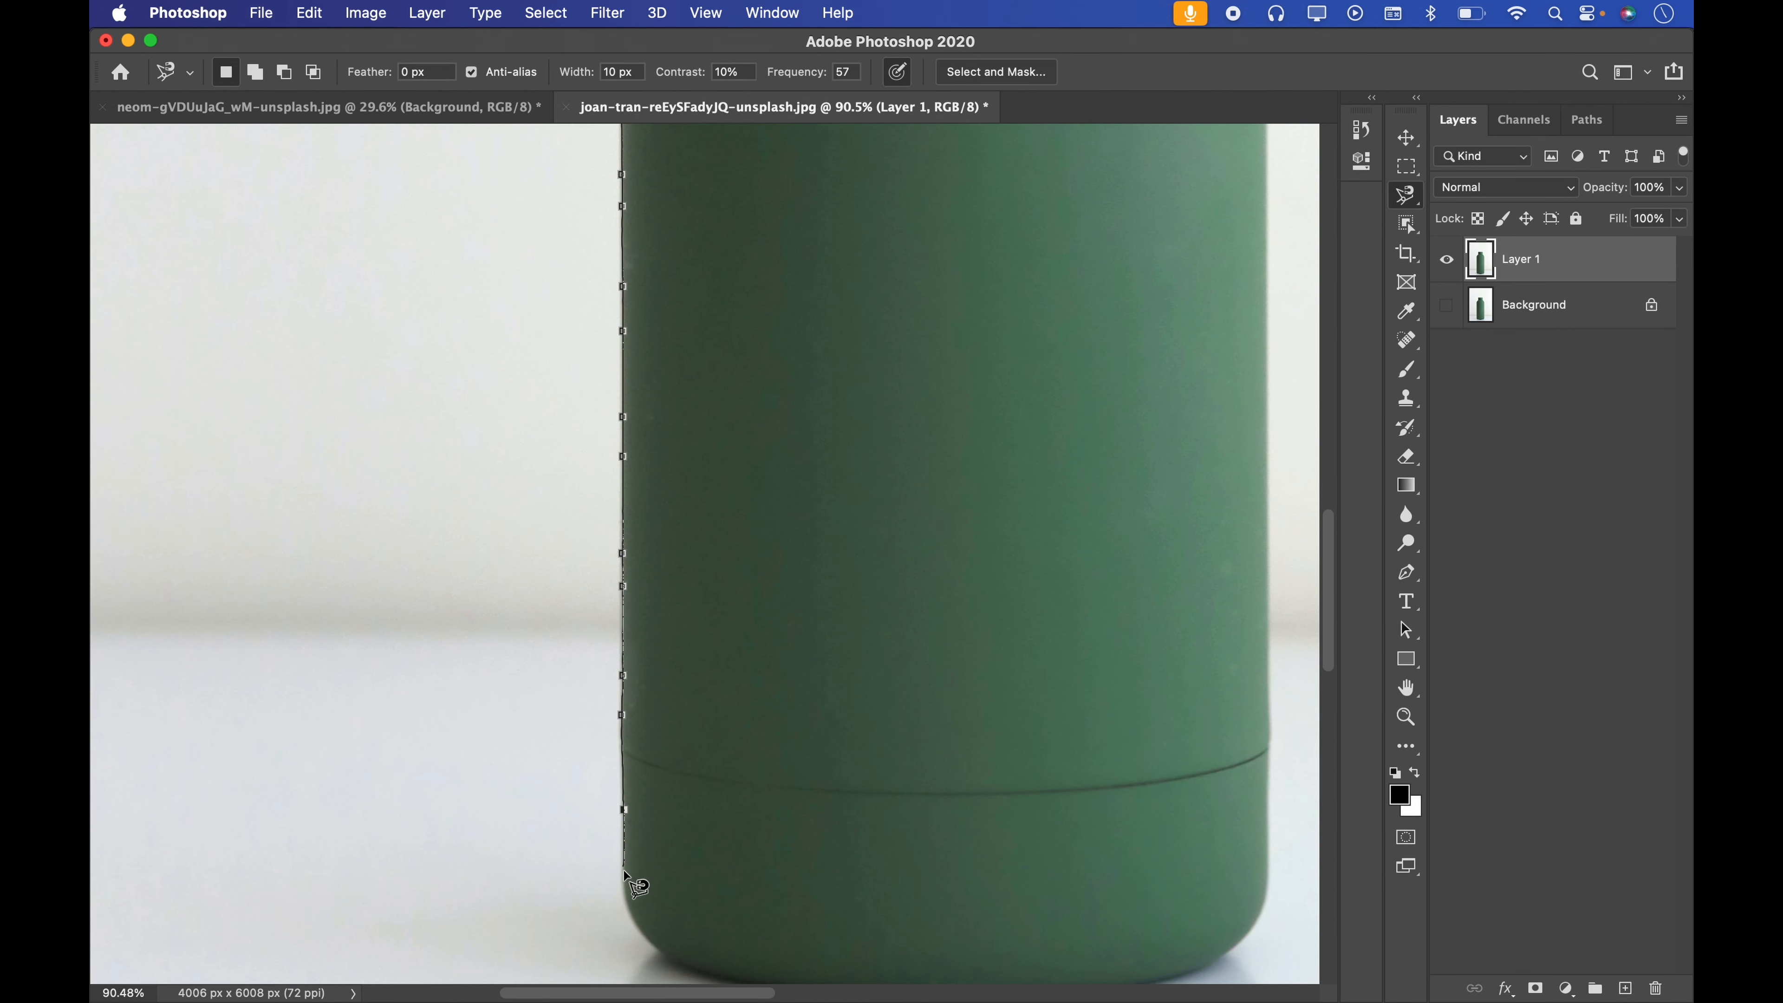
Continue the Magnetic Lasso path around the base, up the right side and over the cap, closing it at its starting point
left_click_drag(672, 959, 404, 562)
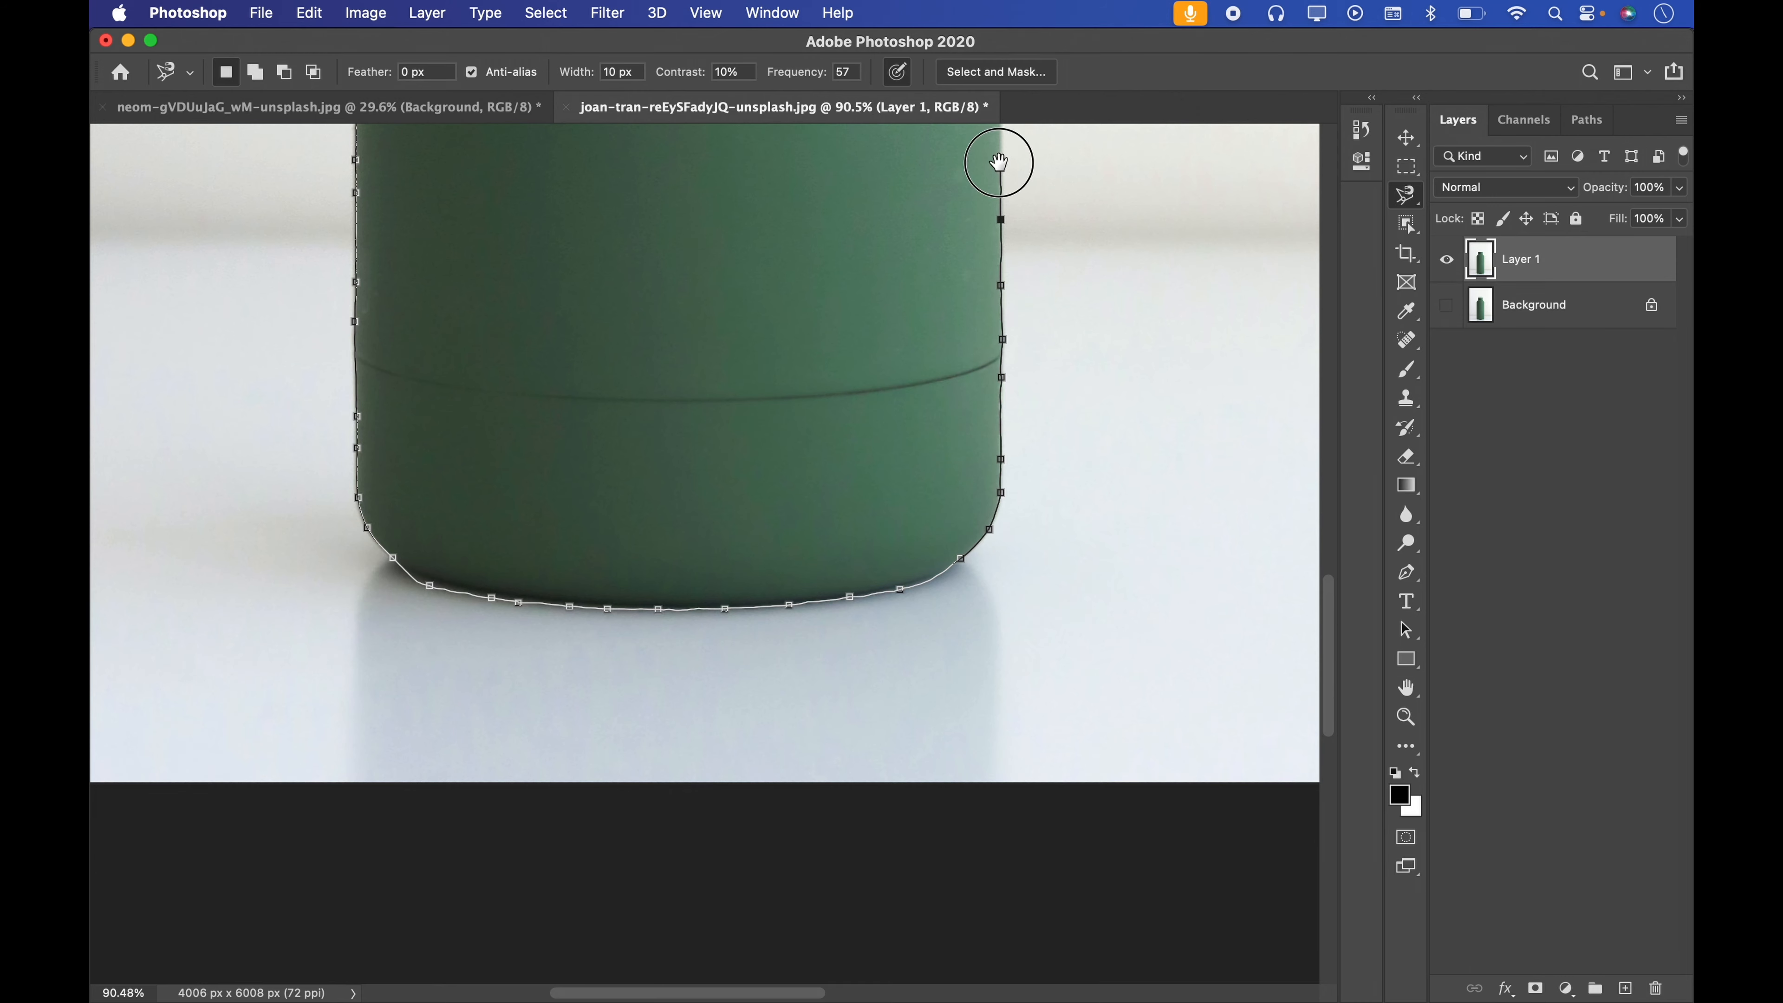
left_click_drag(1006, 160, 927, 606)
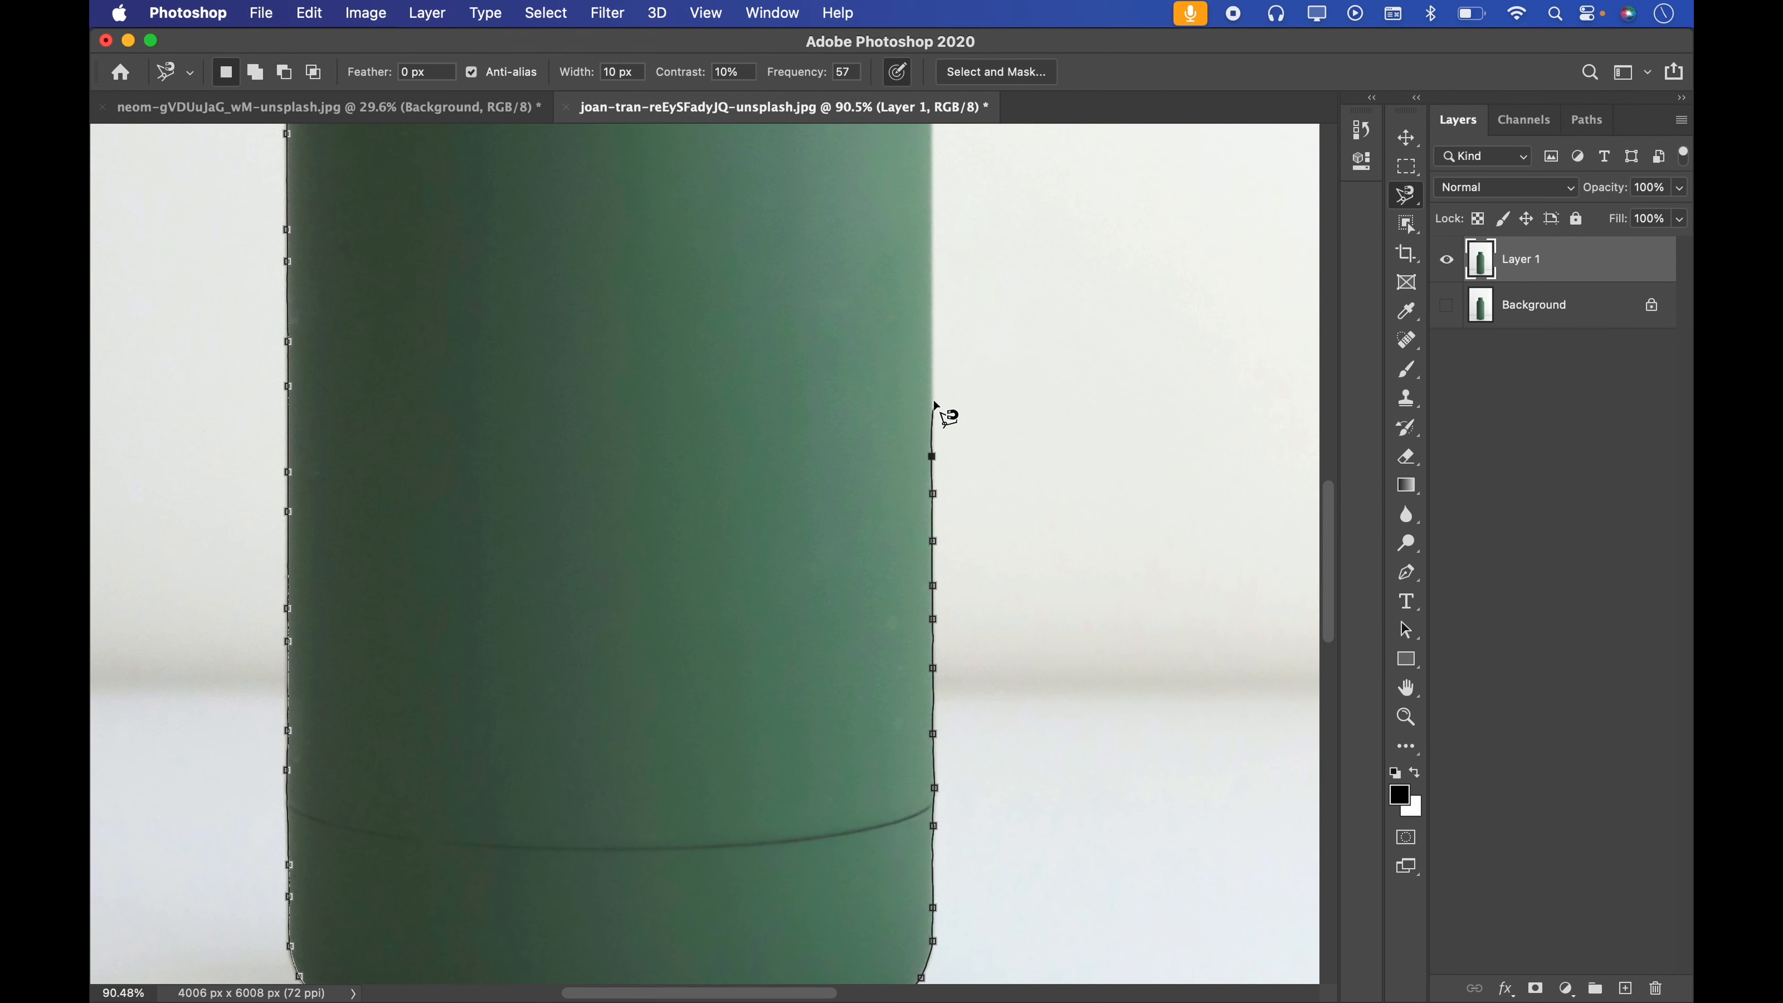
left_click_drag(929, 149, 857, 679)
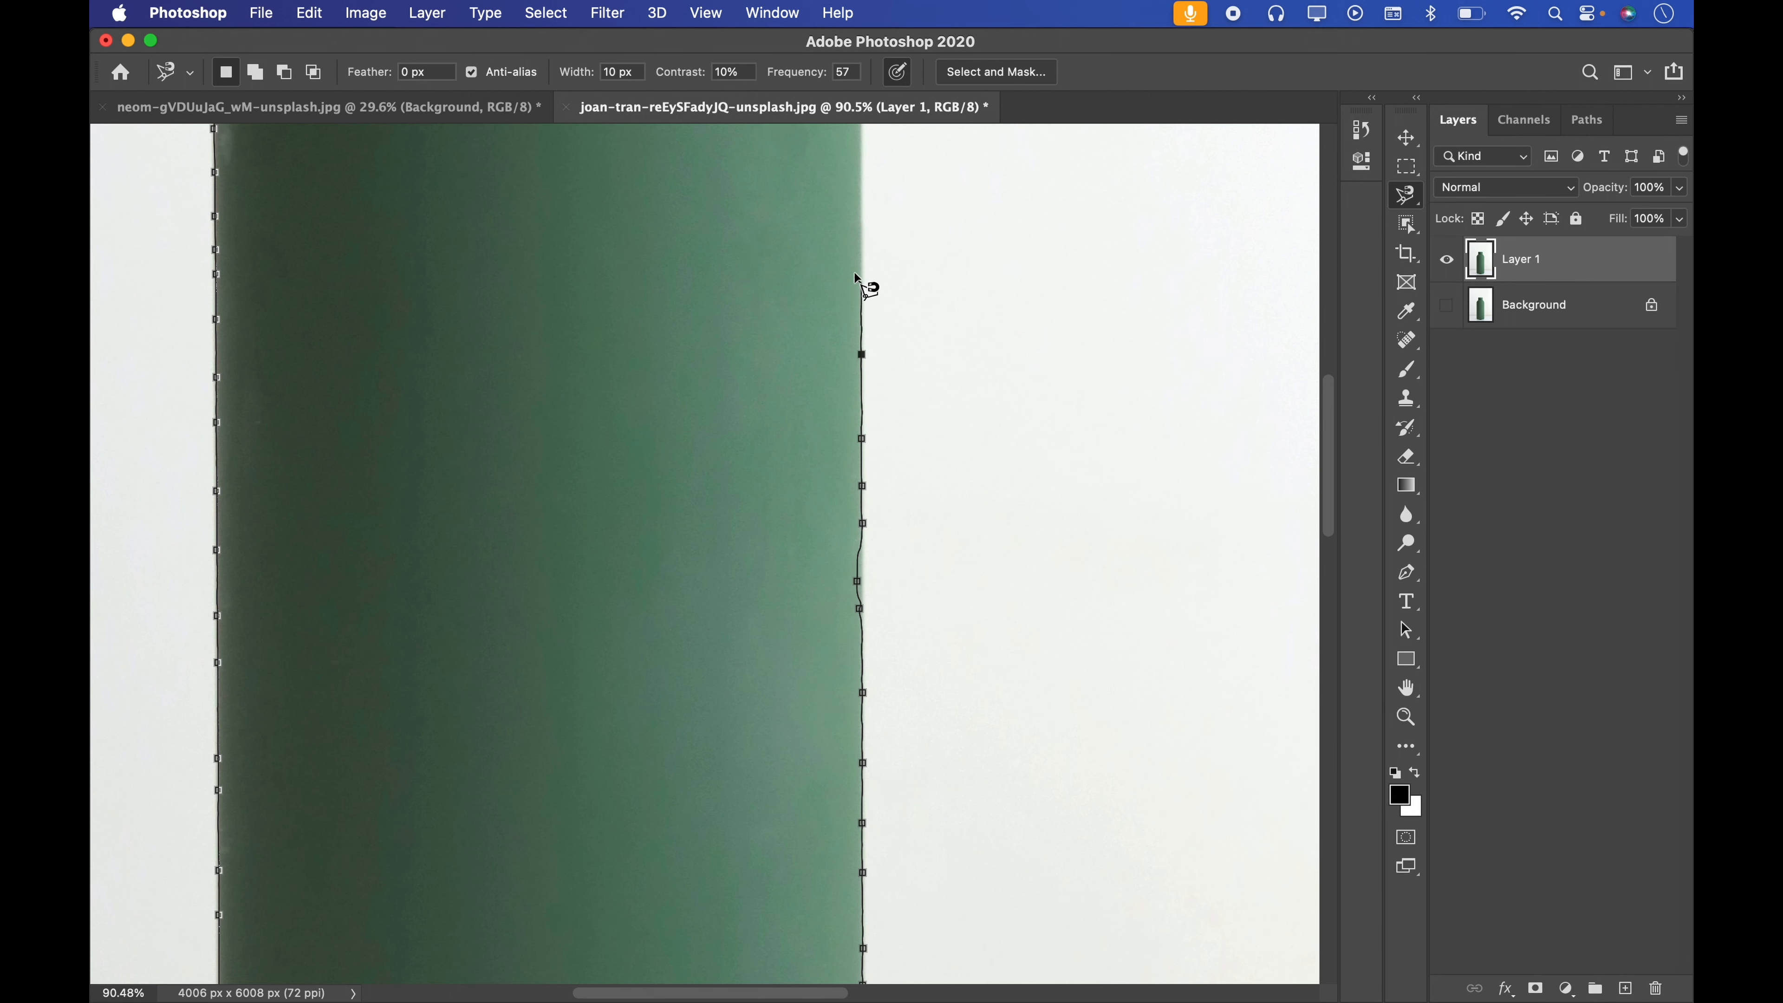
left_click_drag(862, 137, 840, 685)
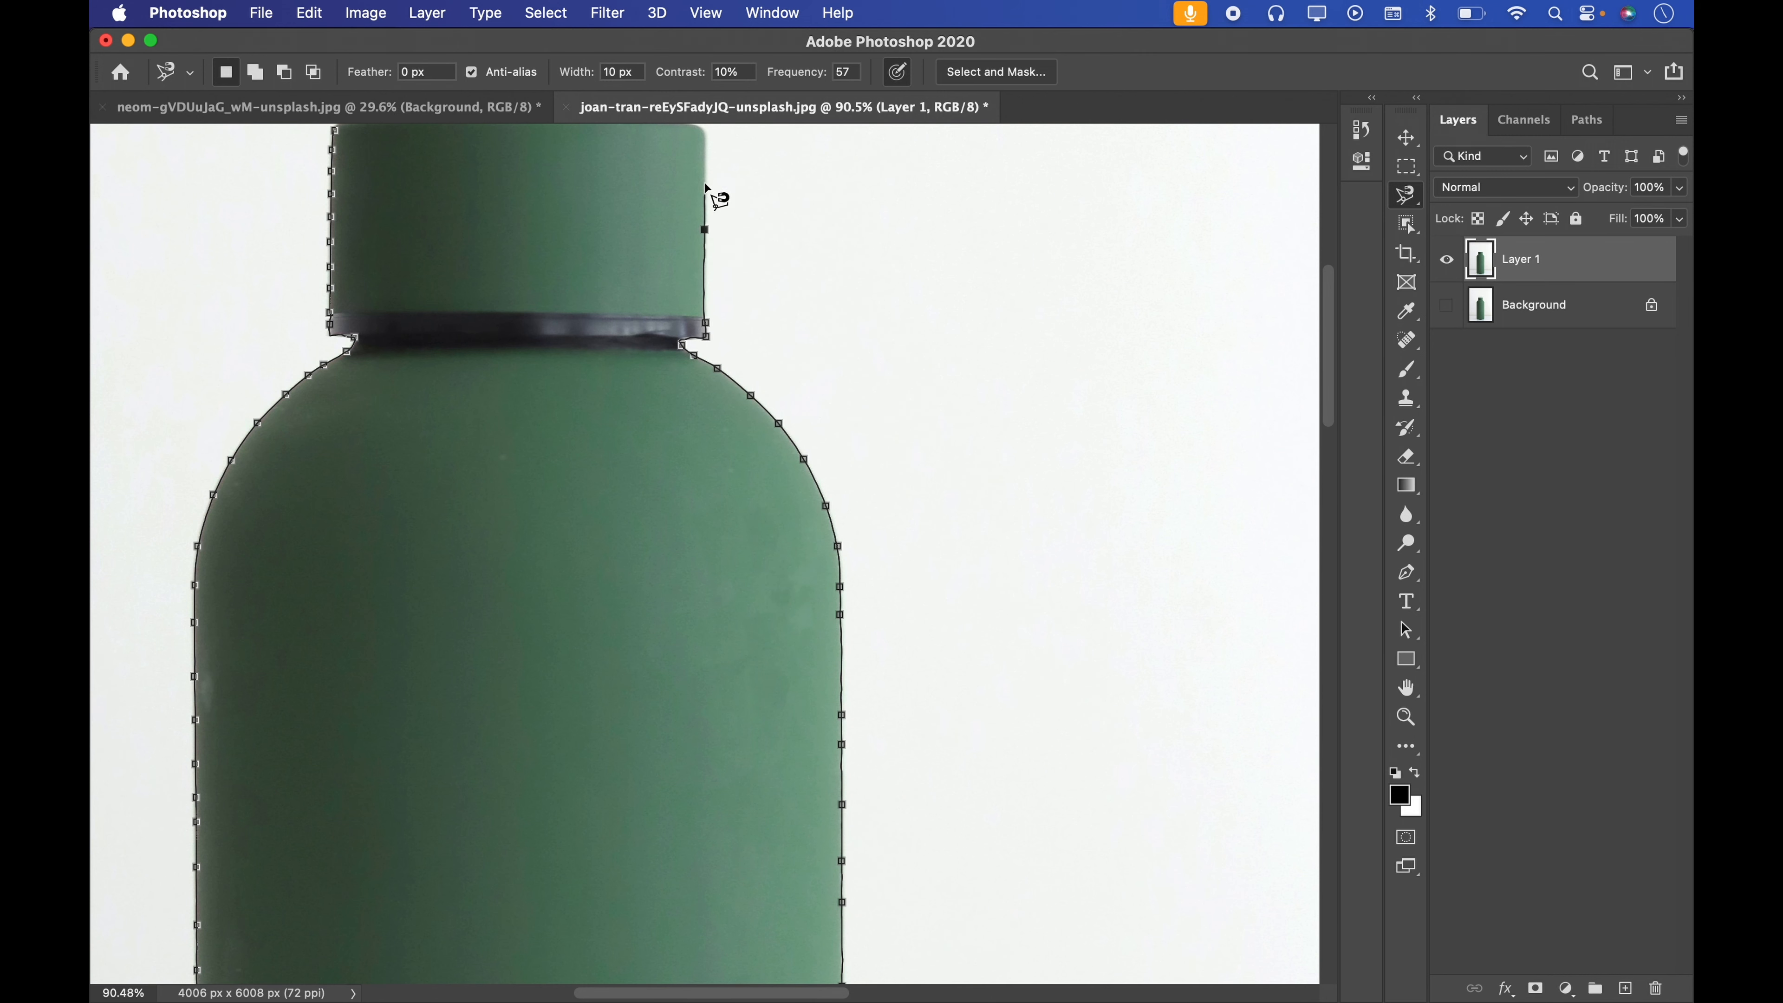
left_click_drag(701, 141, 728, 358)
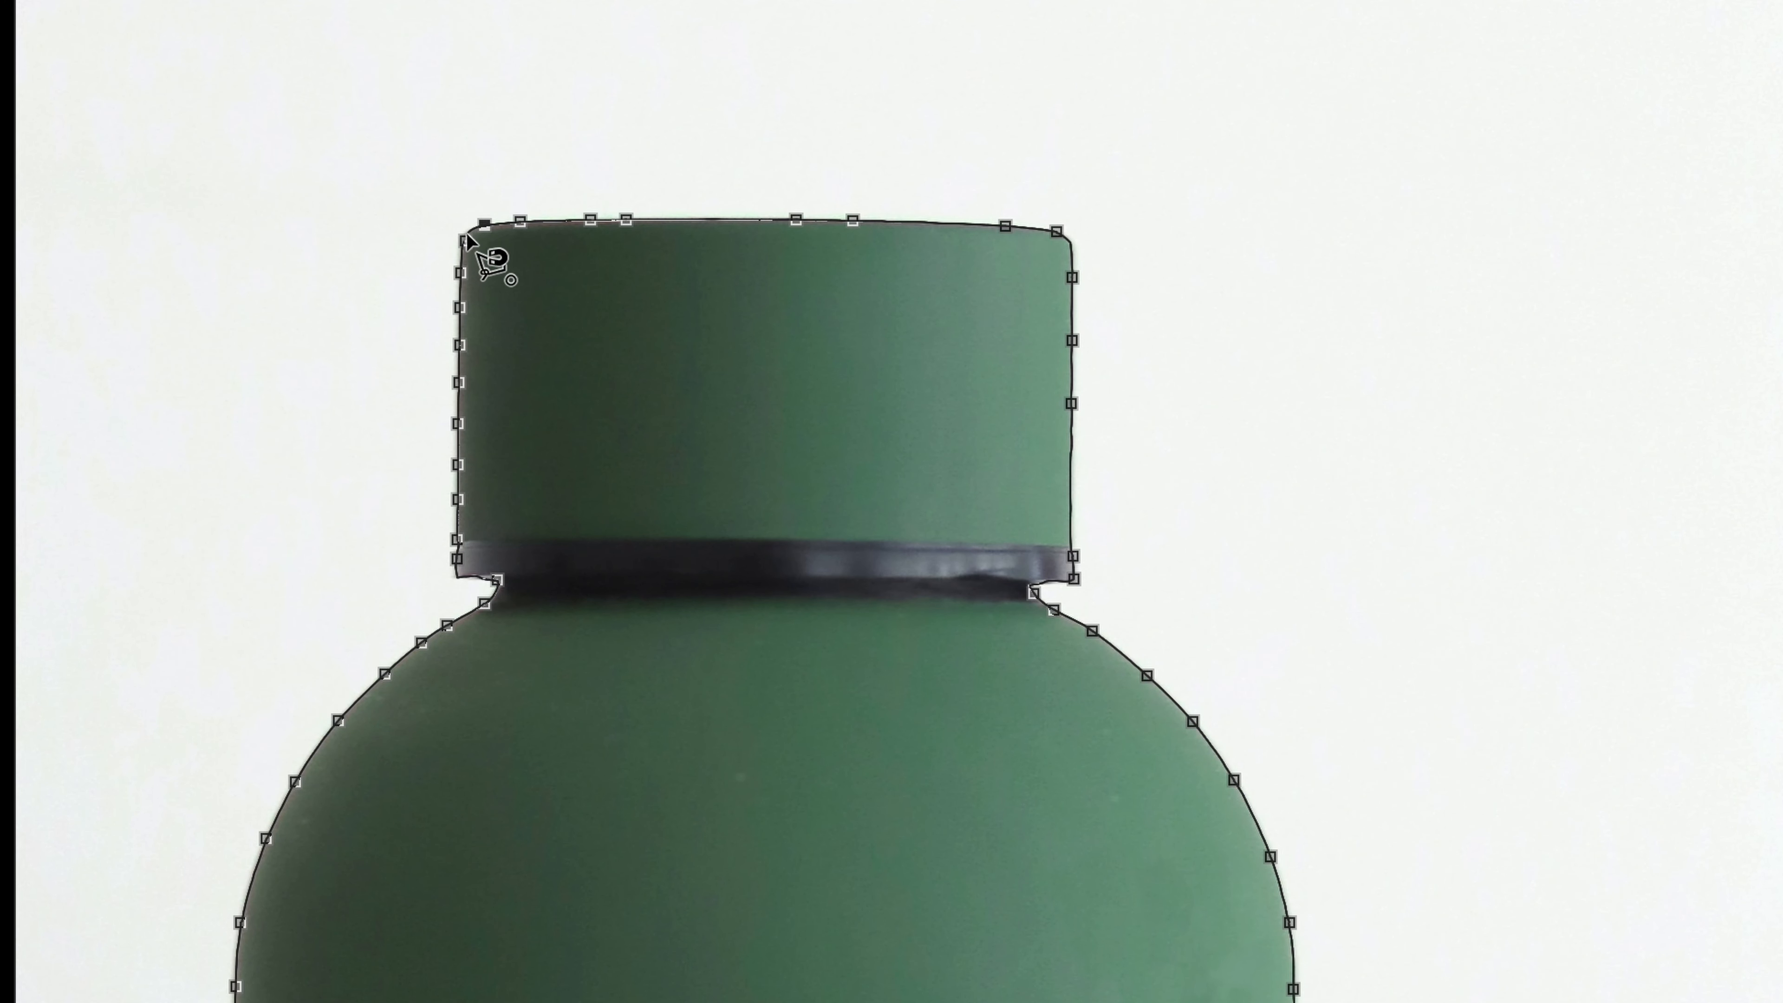
left_click(459, 235)
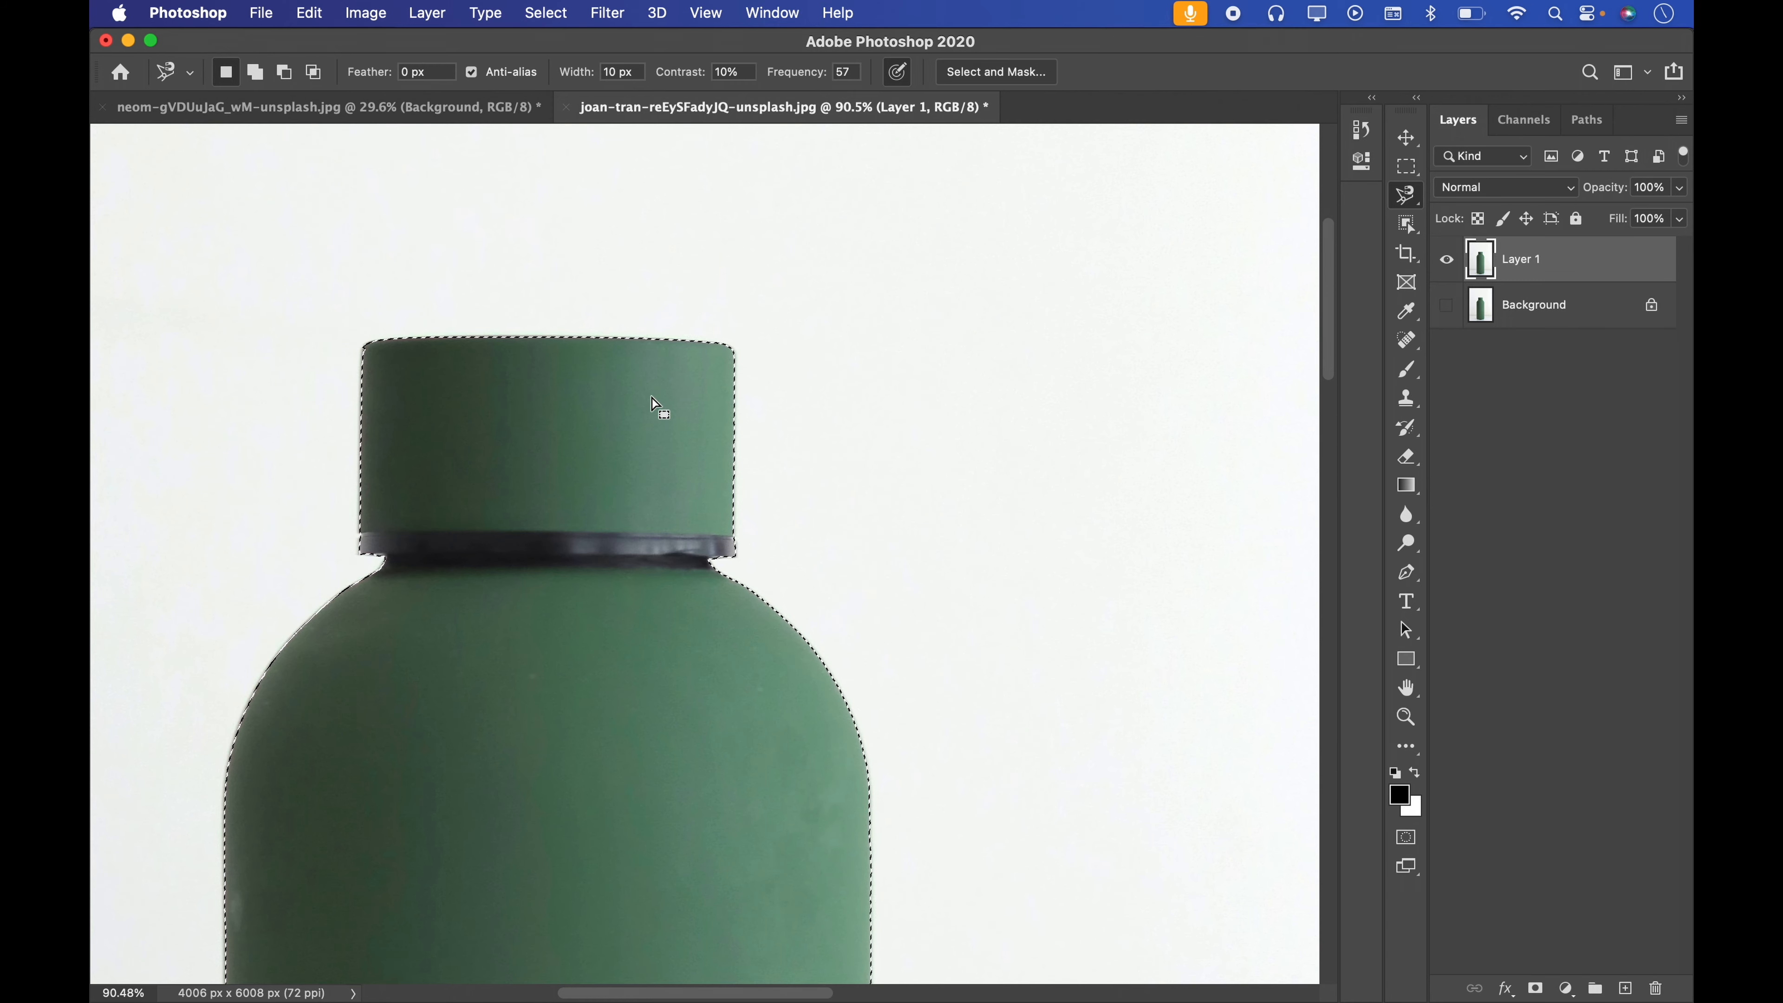
Add a layer mask to Layer 1 from the bottle selection and inspect the cut-out edges
left_click_drag(698, 358, 393, 394)
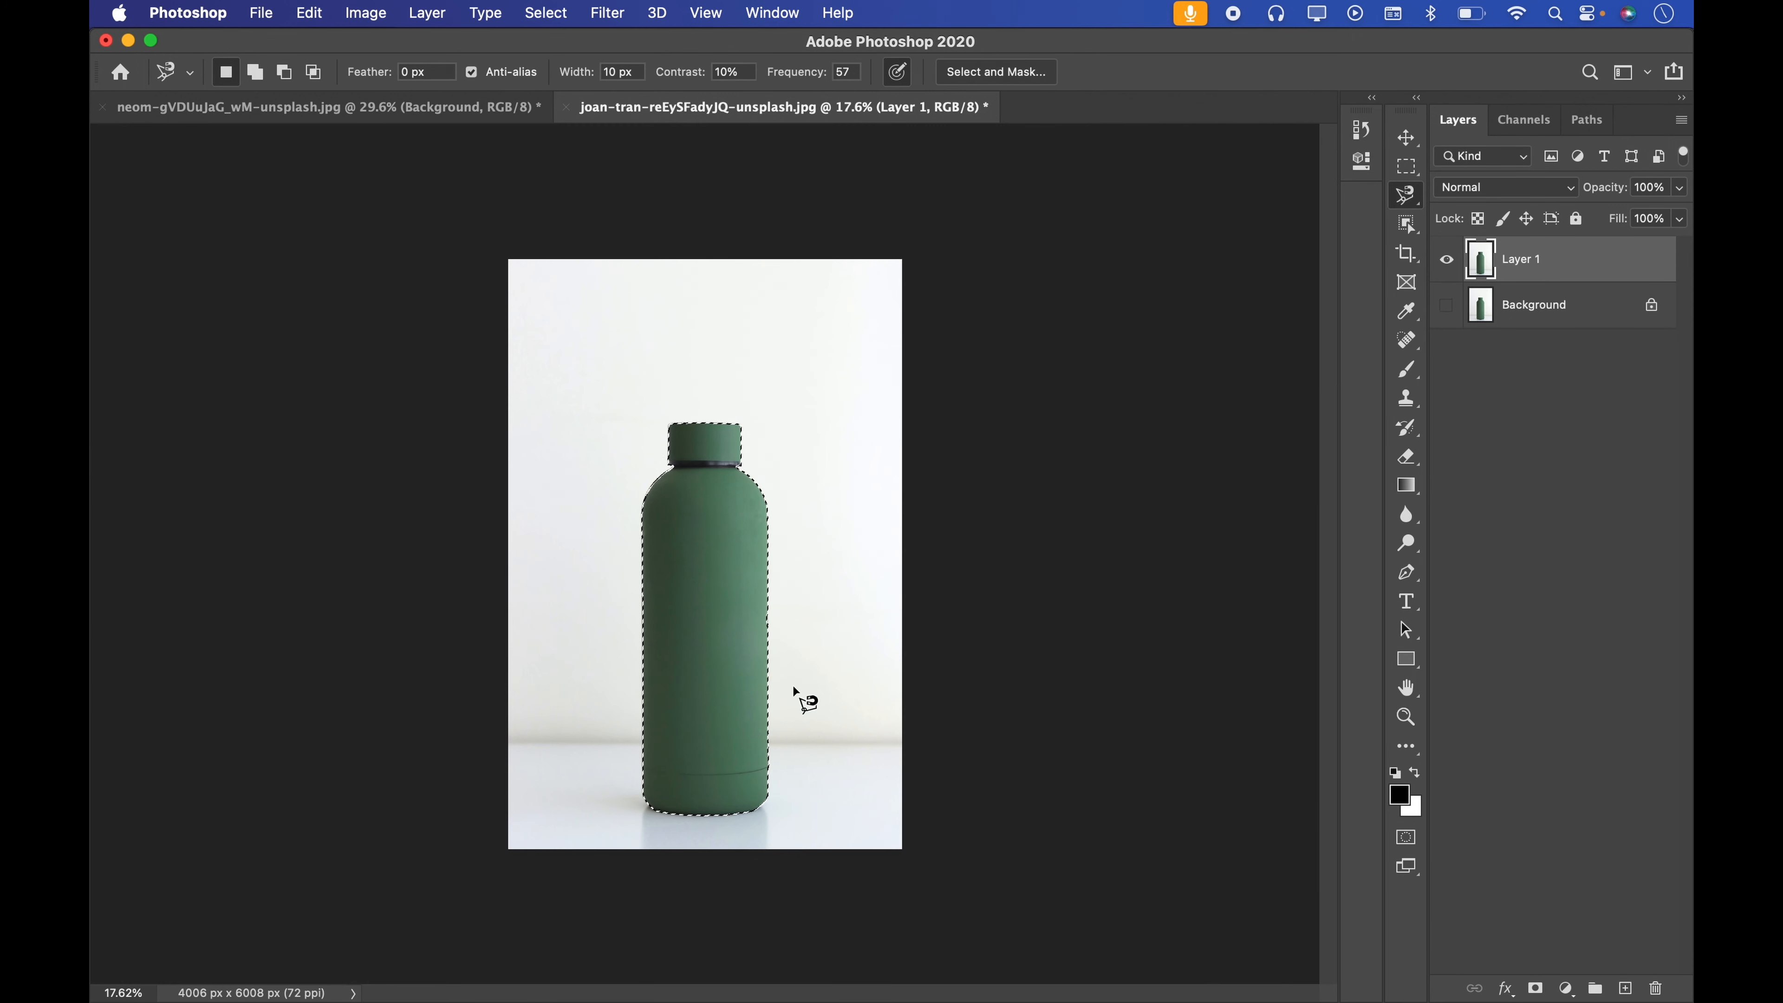
left_click(1535, 988)
left_click_drag(756, 649, 866, 295)
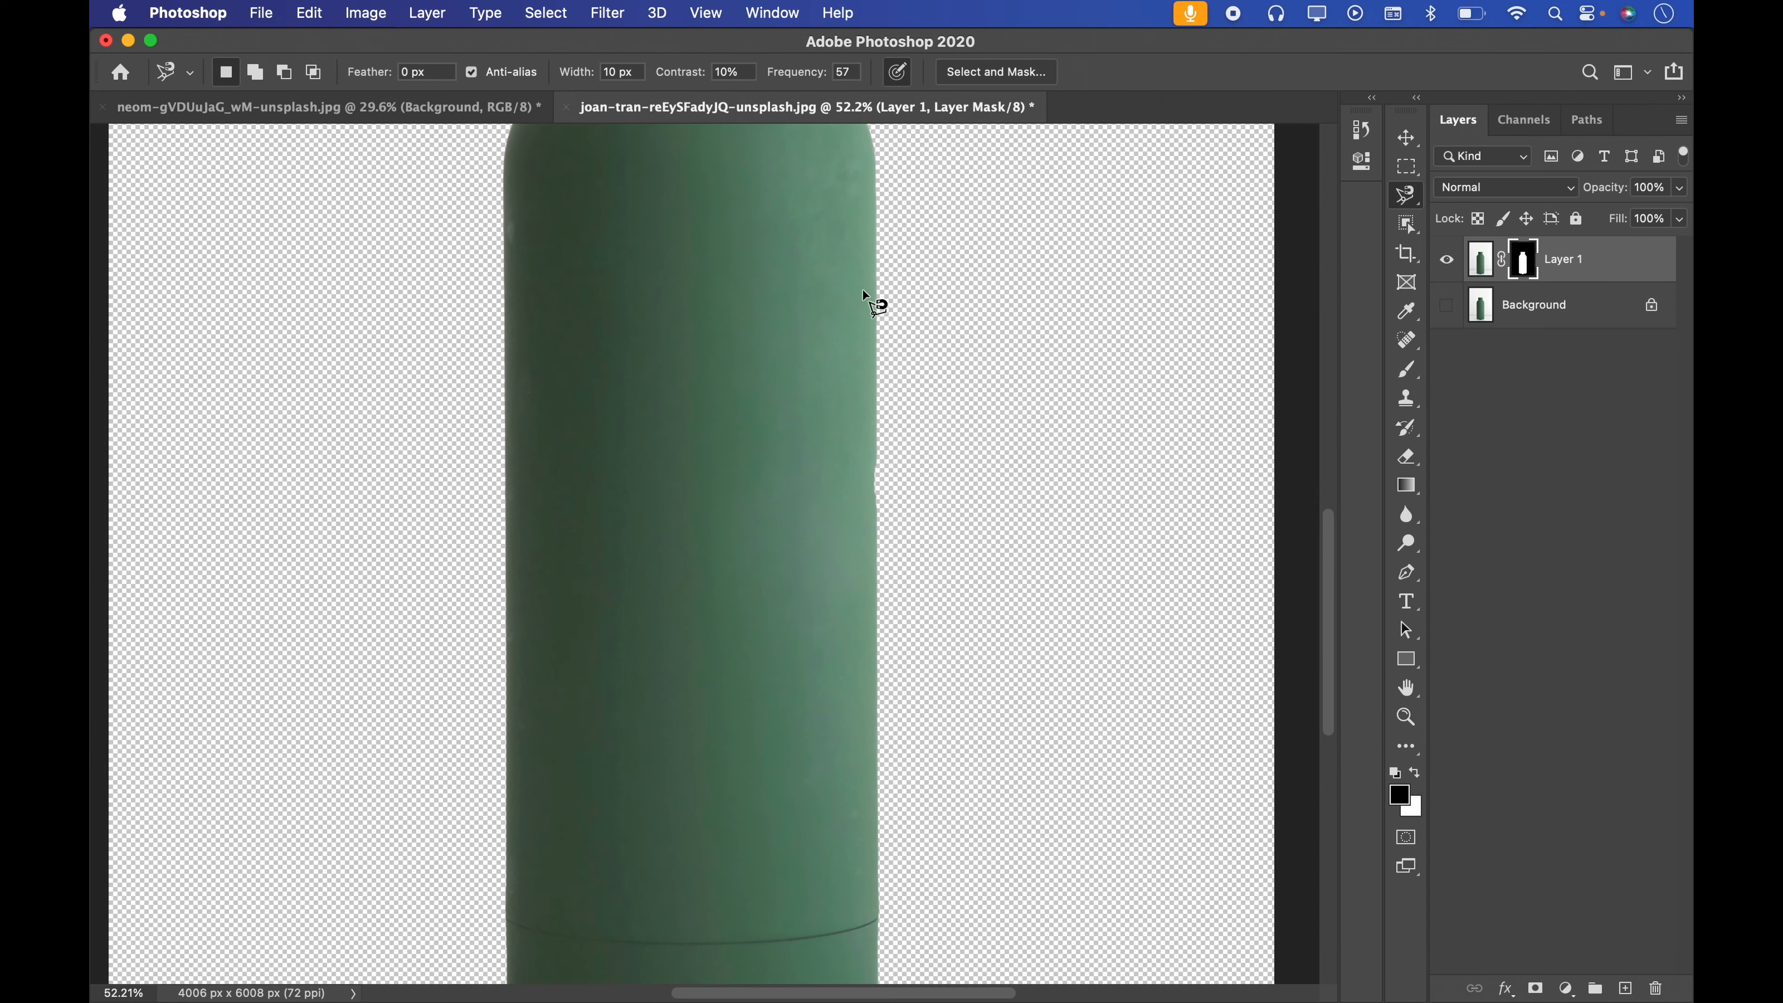
left_click_drag(878, 744, 785, 466)
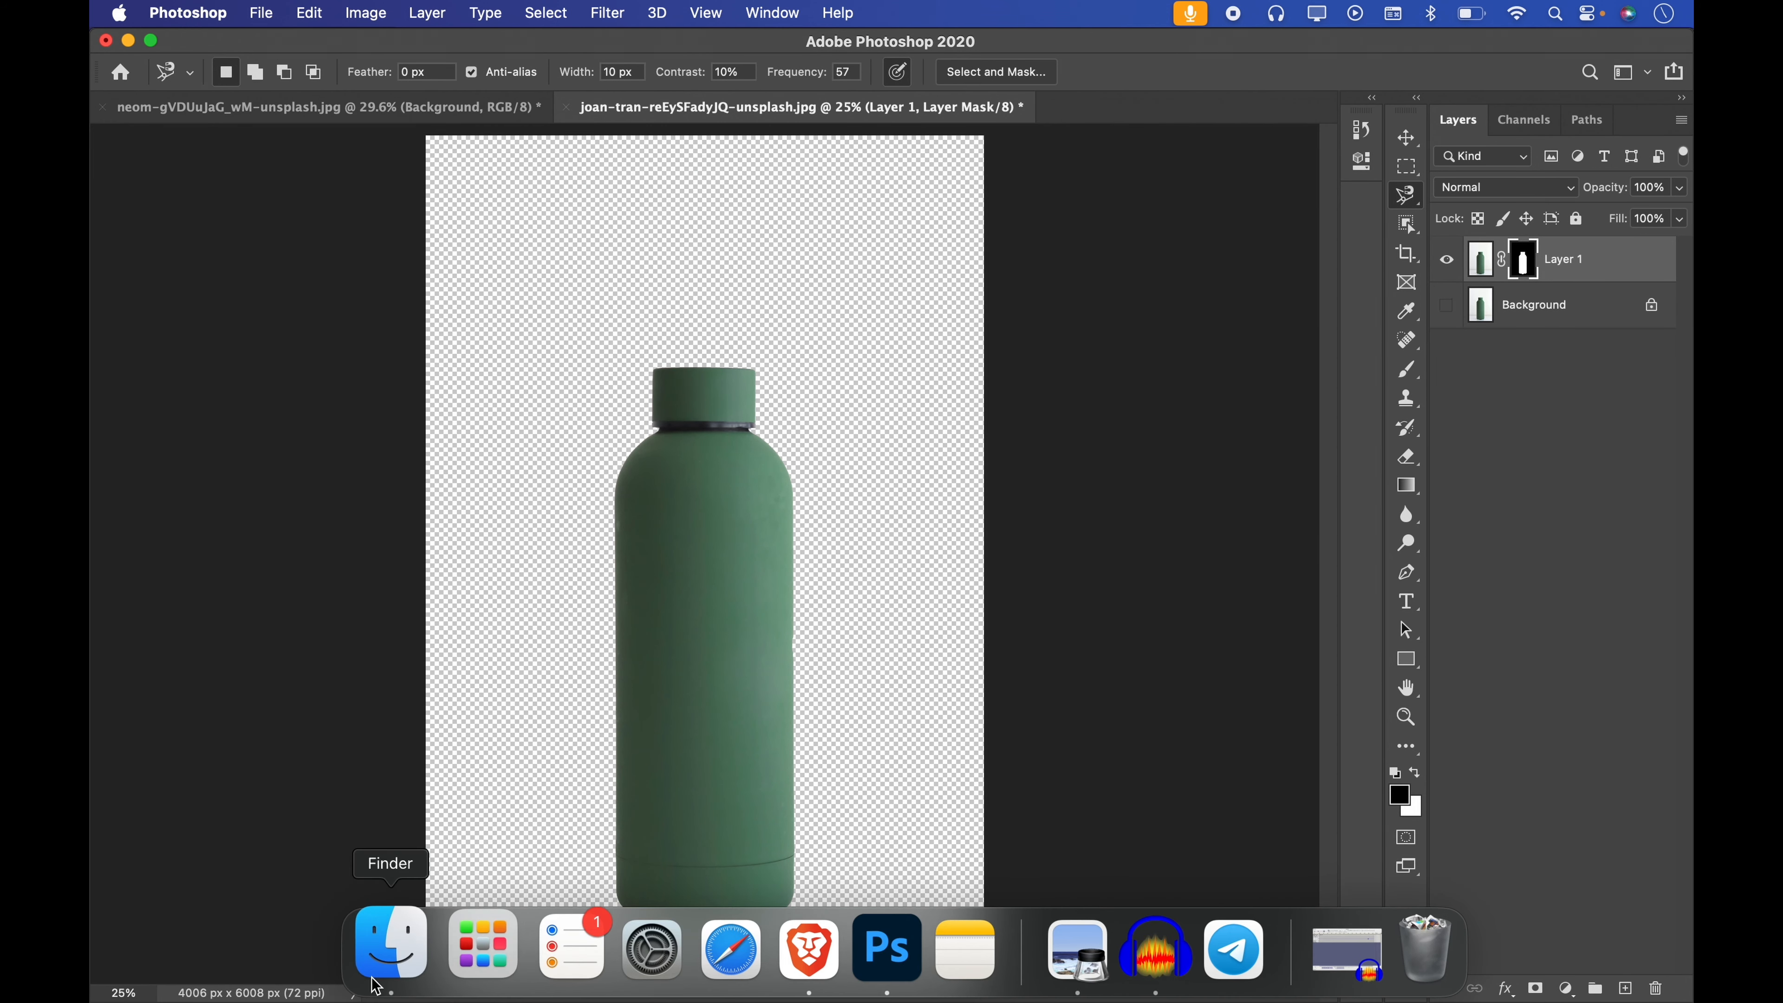
Open the photo of the wooden desk with the lamp and copy the masked bottle layer into it
left_click(377, 973)
left_click_drag(704, 598, 1095, 154)
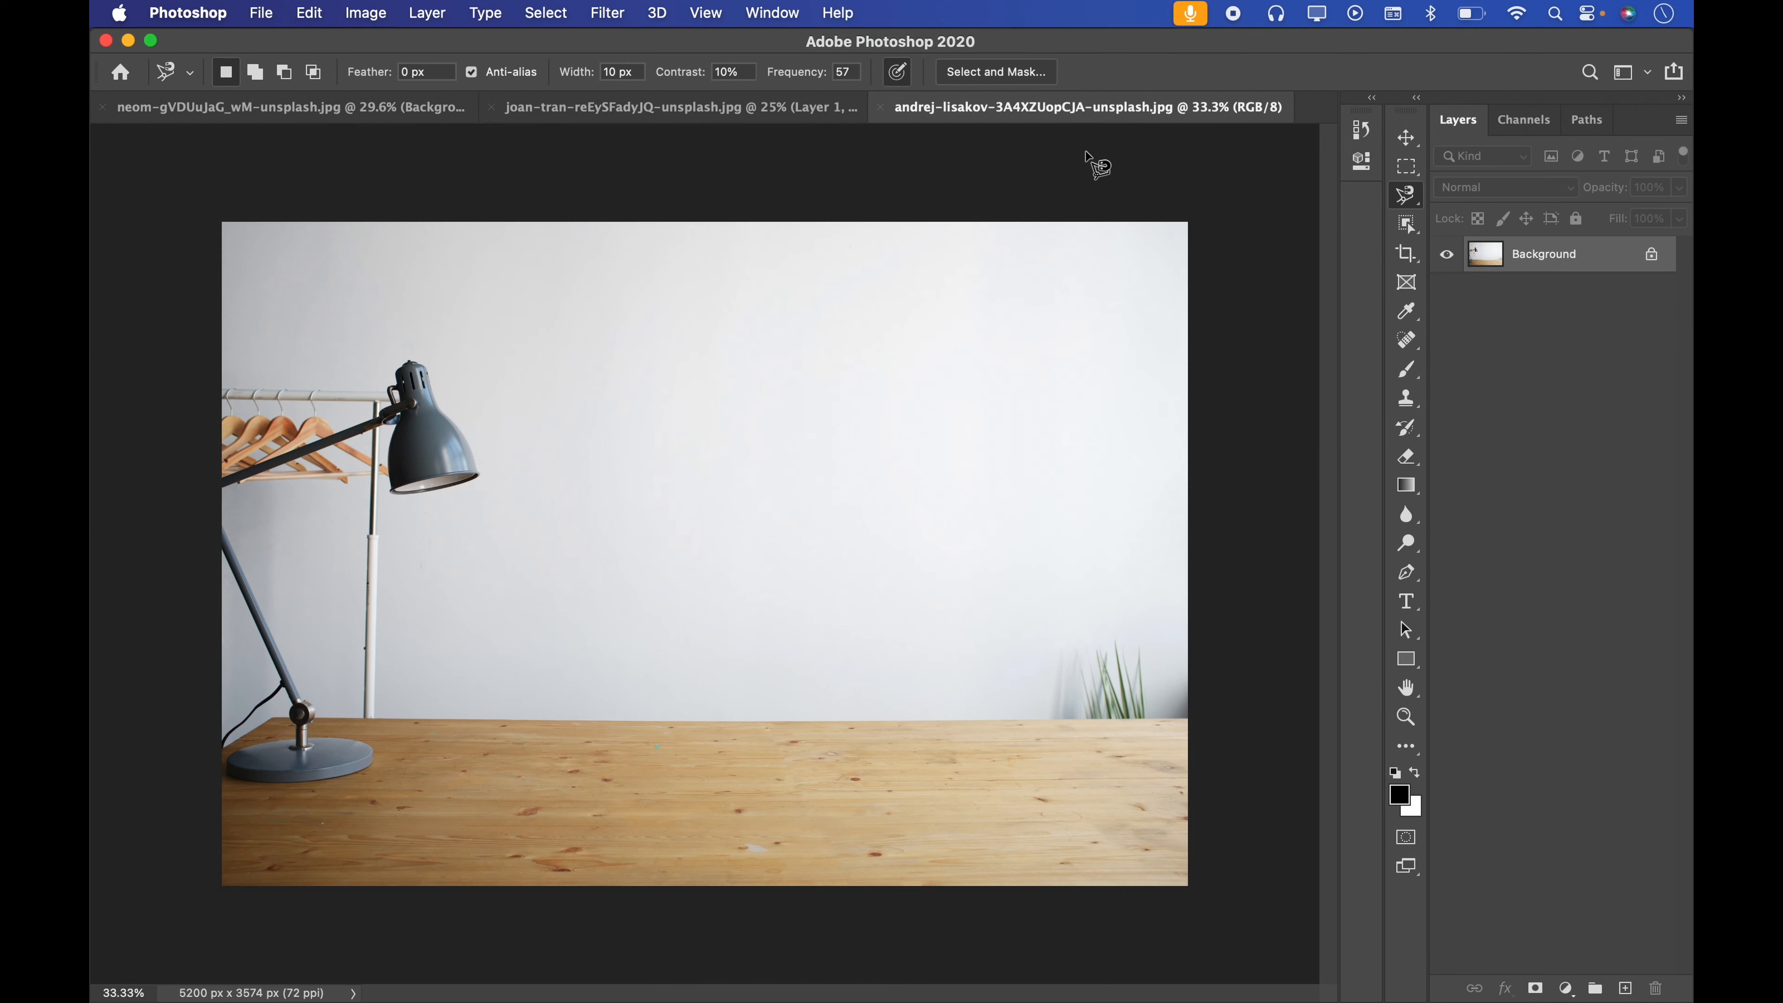
left_click(836, 109)
left_click_drag(1552, 273, 749, 555)
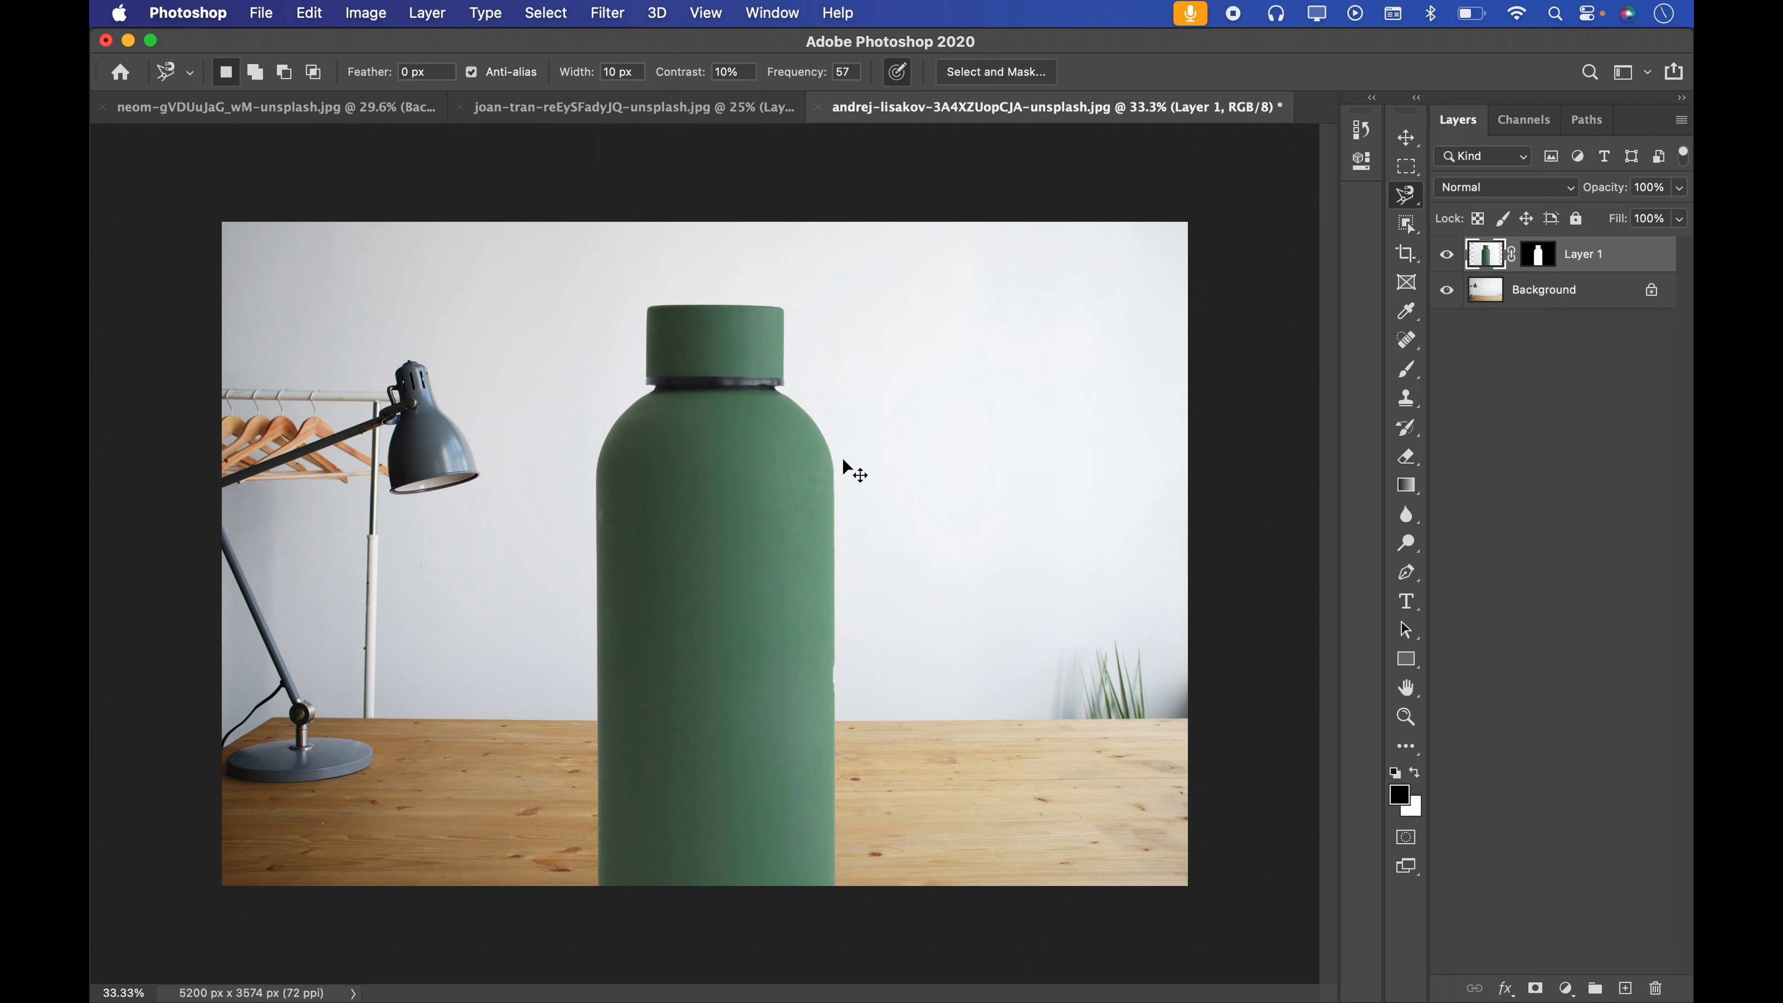
Scale the bottle layer proportionally to 58.36% and place it standing at the middle of the desk
key("super+t")
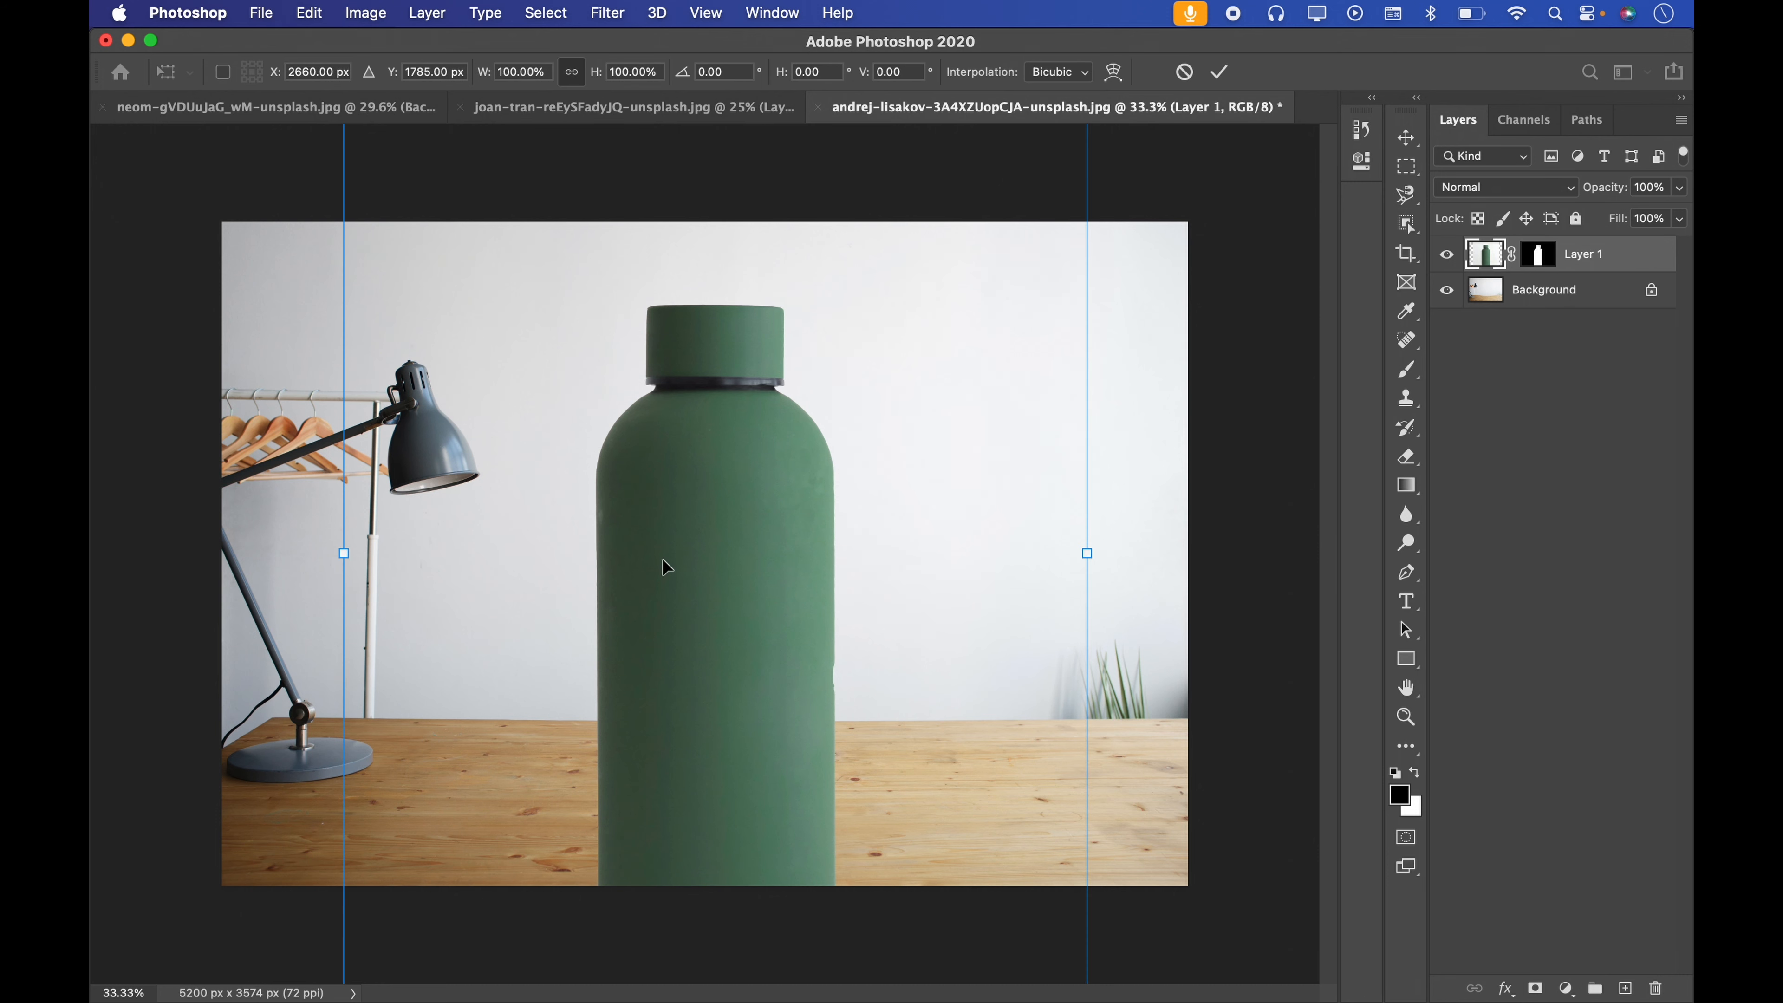
left_click_drag(343, 555, 653, 582)
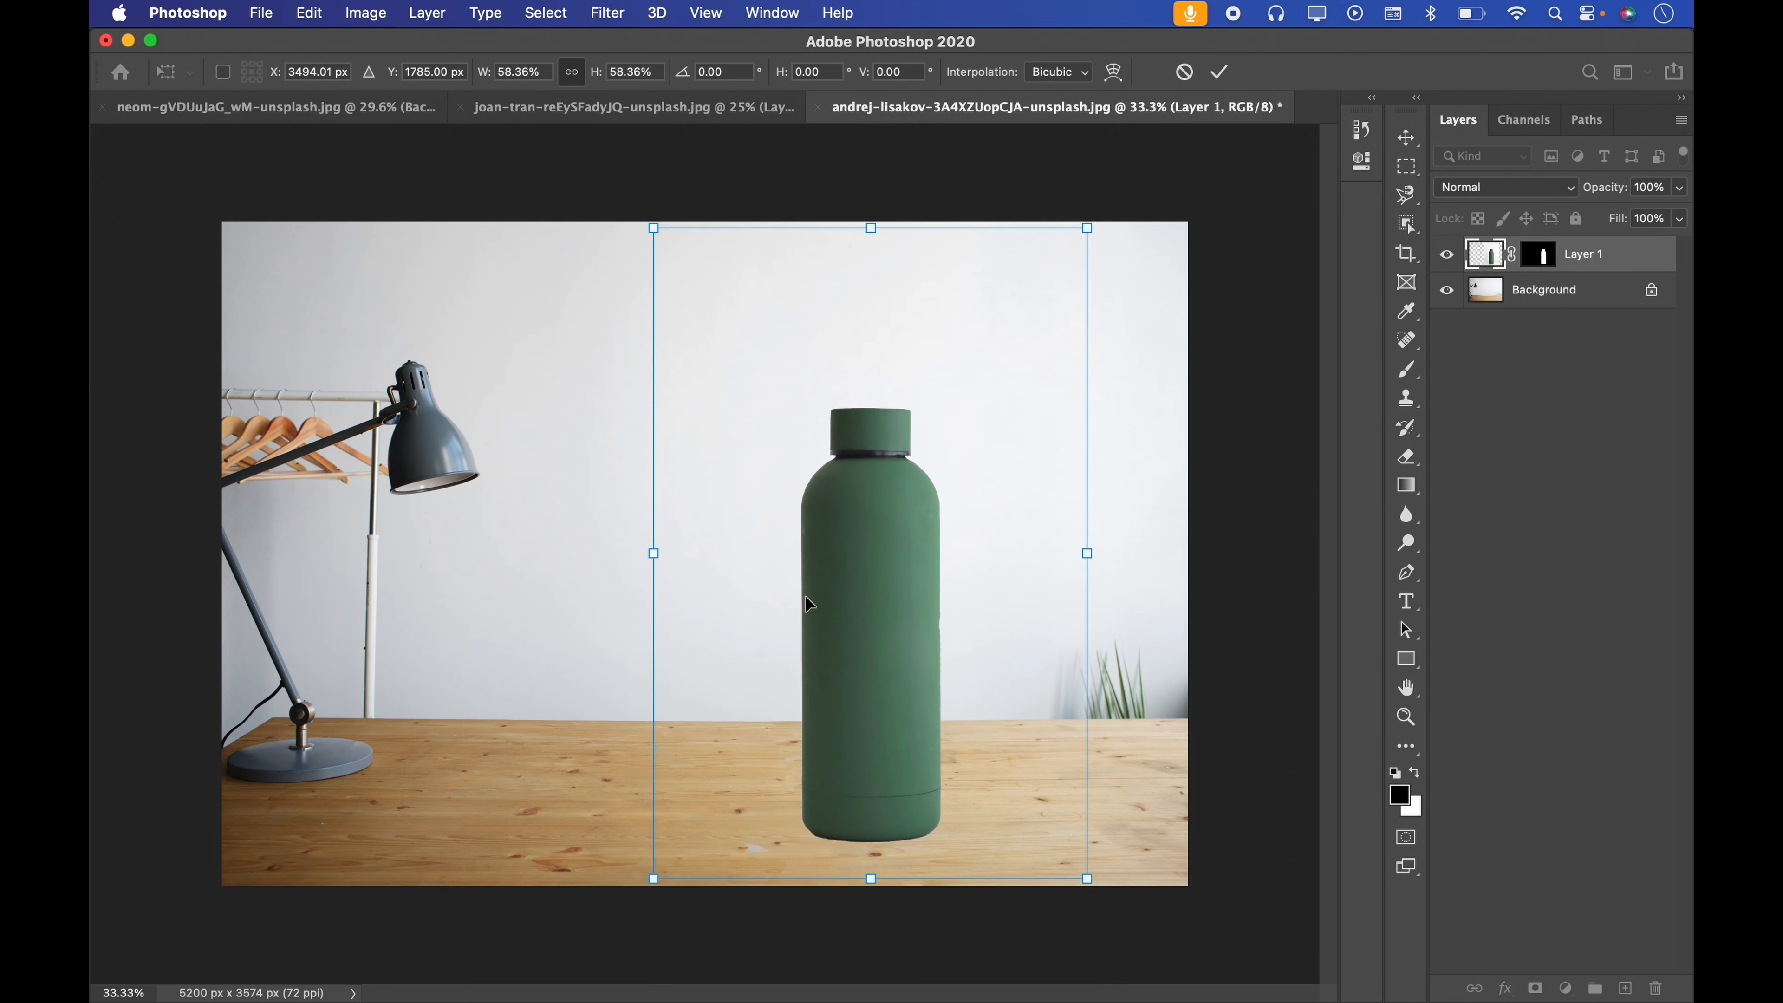
left_click_drag(901, 636, 745, 598)
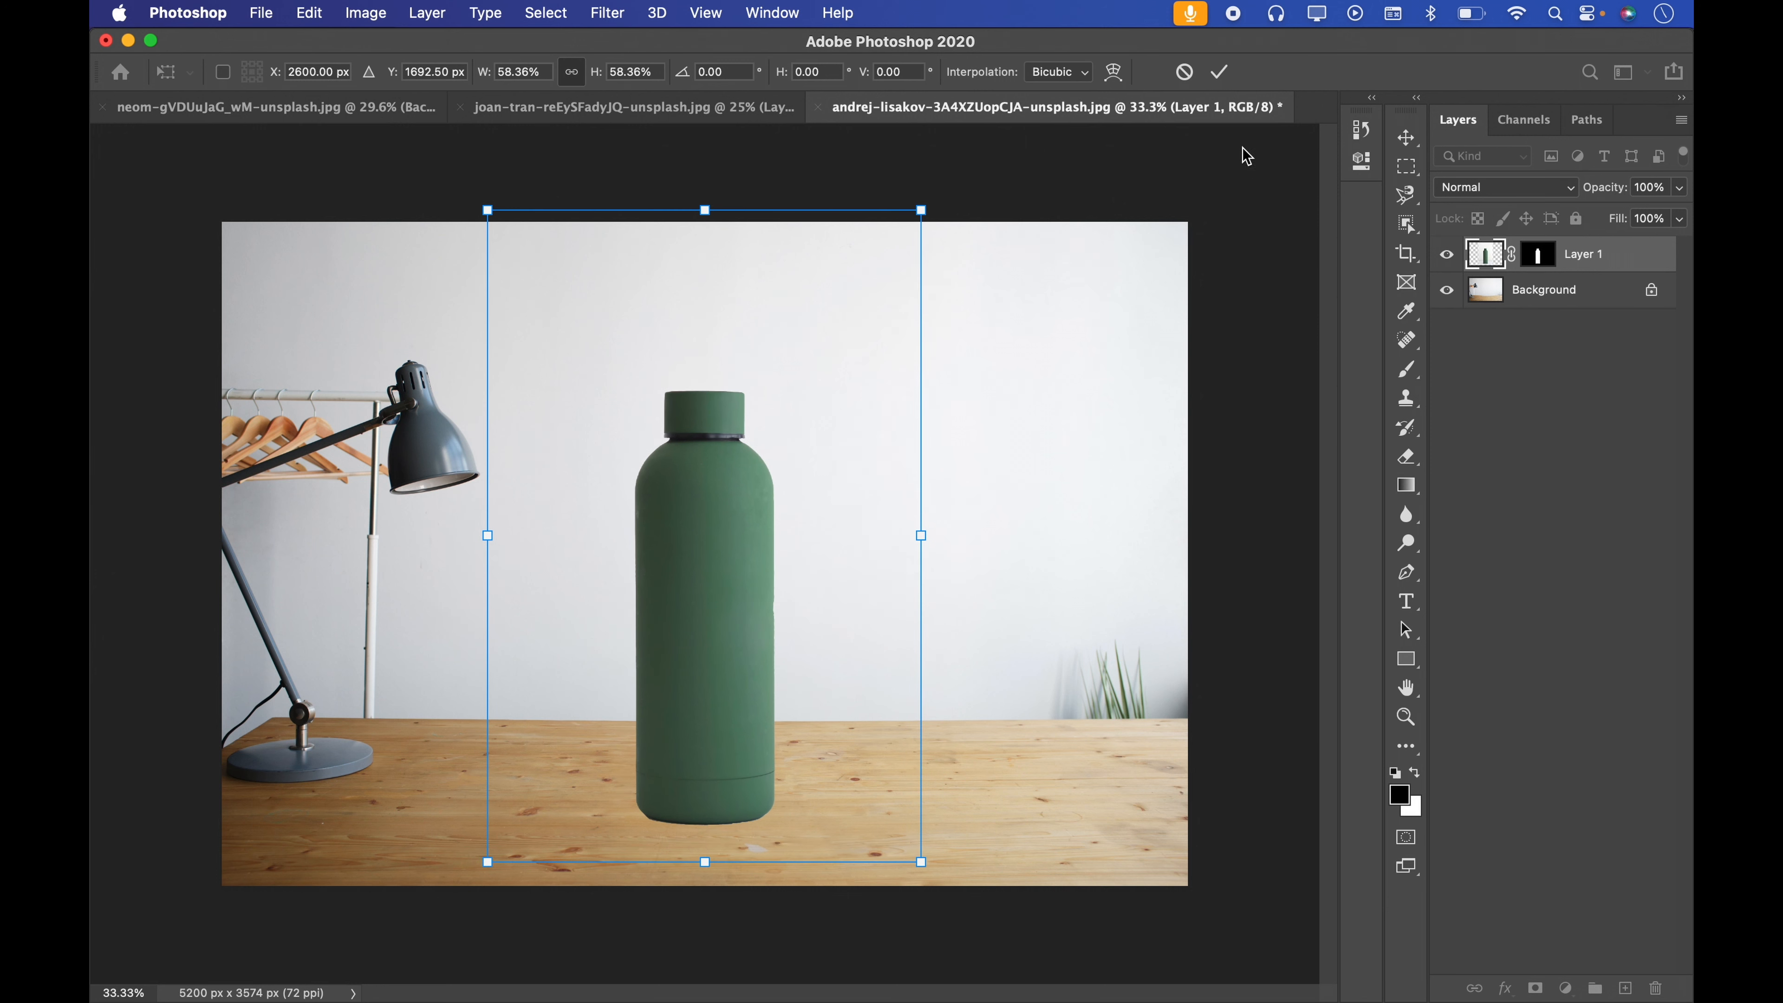
left_click(1222, 71)
key("l")
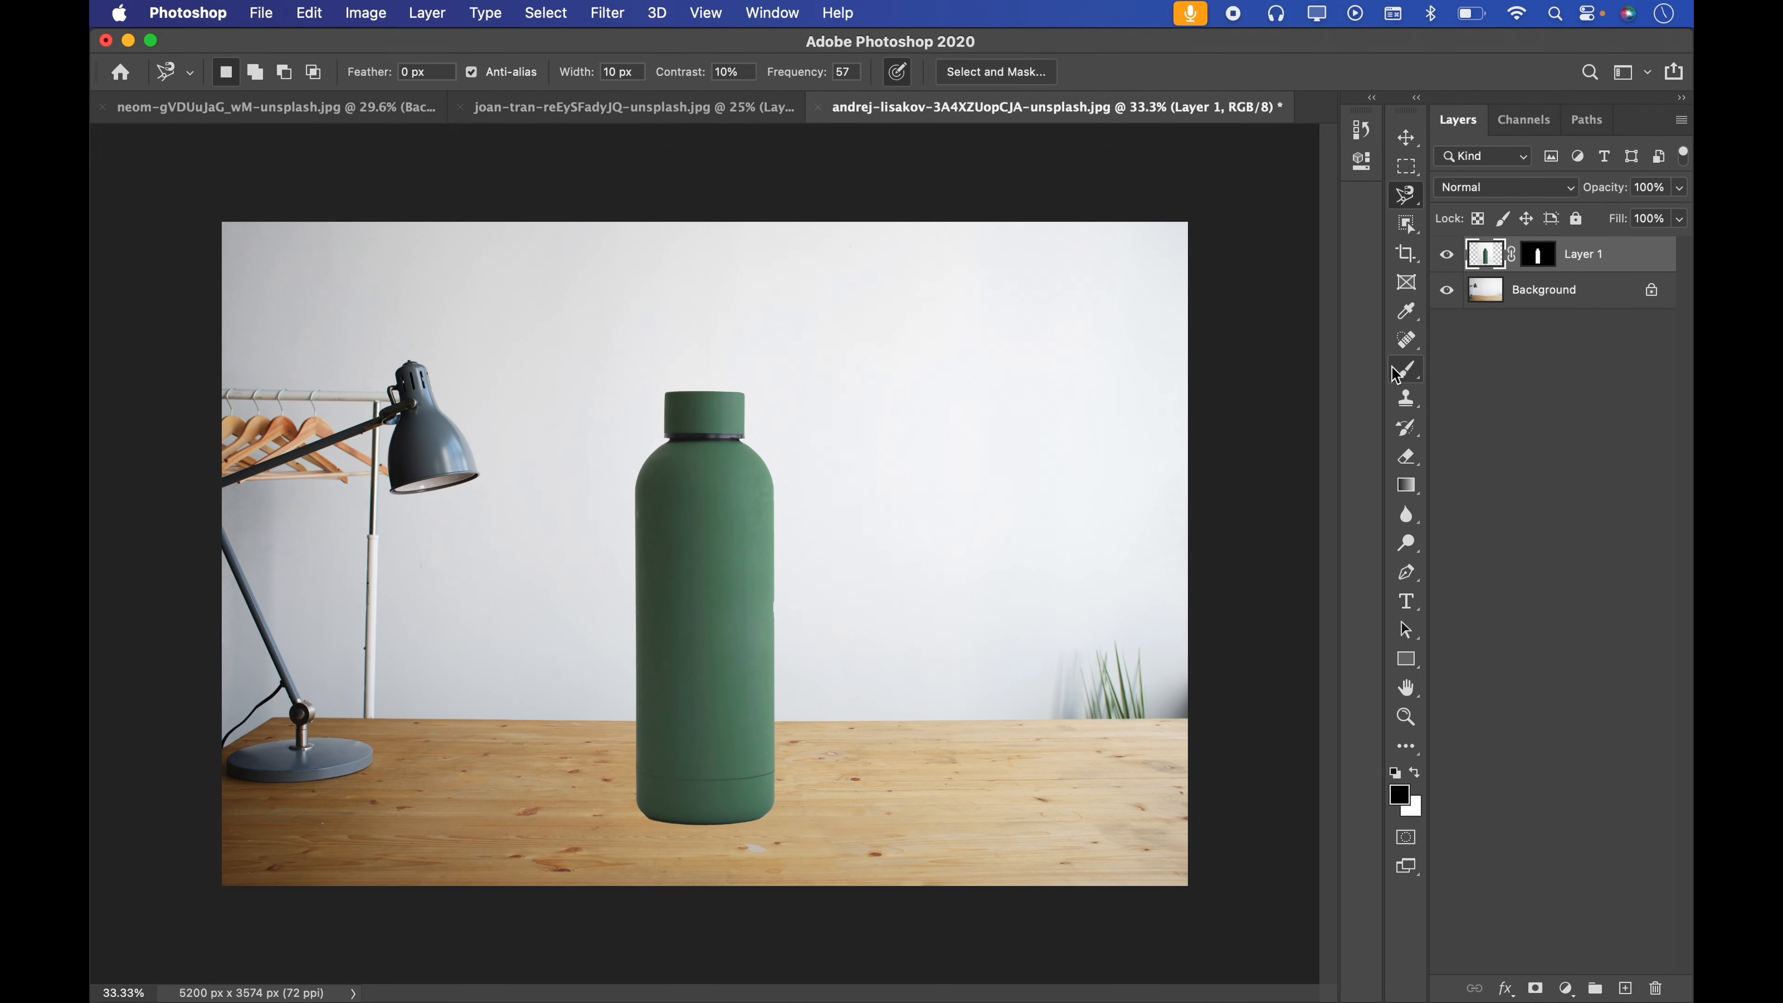
Add a new layer and paint one black dab on the wall with a 1415 px Soft Round brush at 0% hardness
left_click(1406, 370)
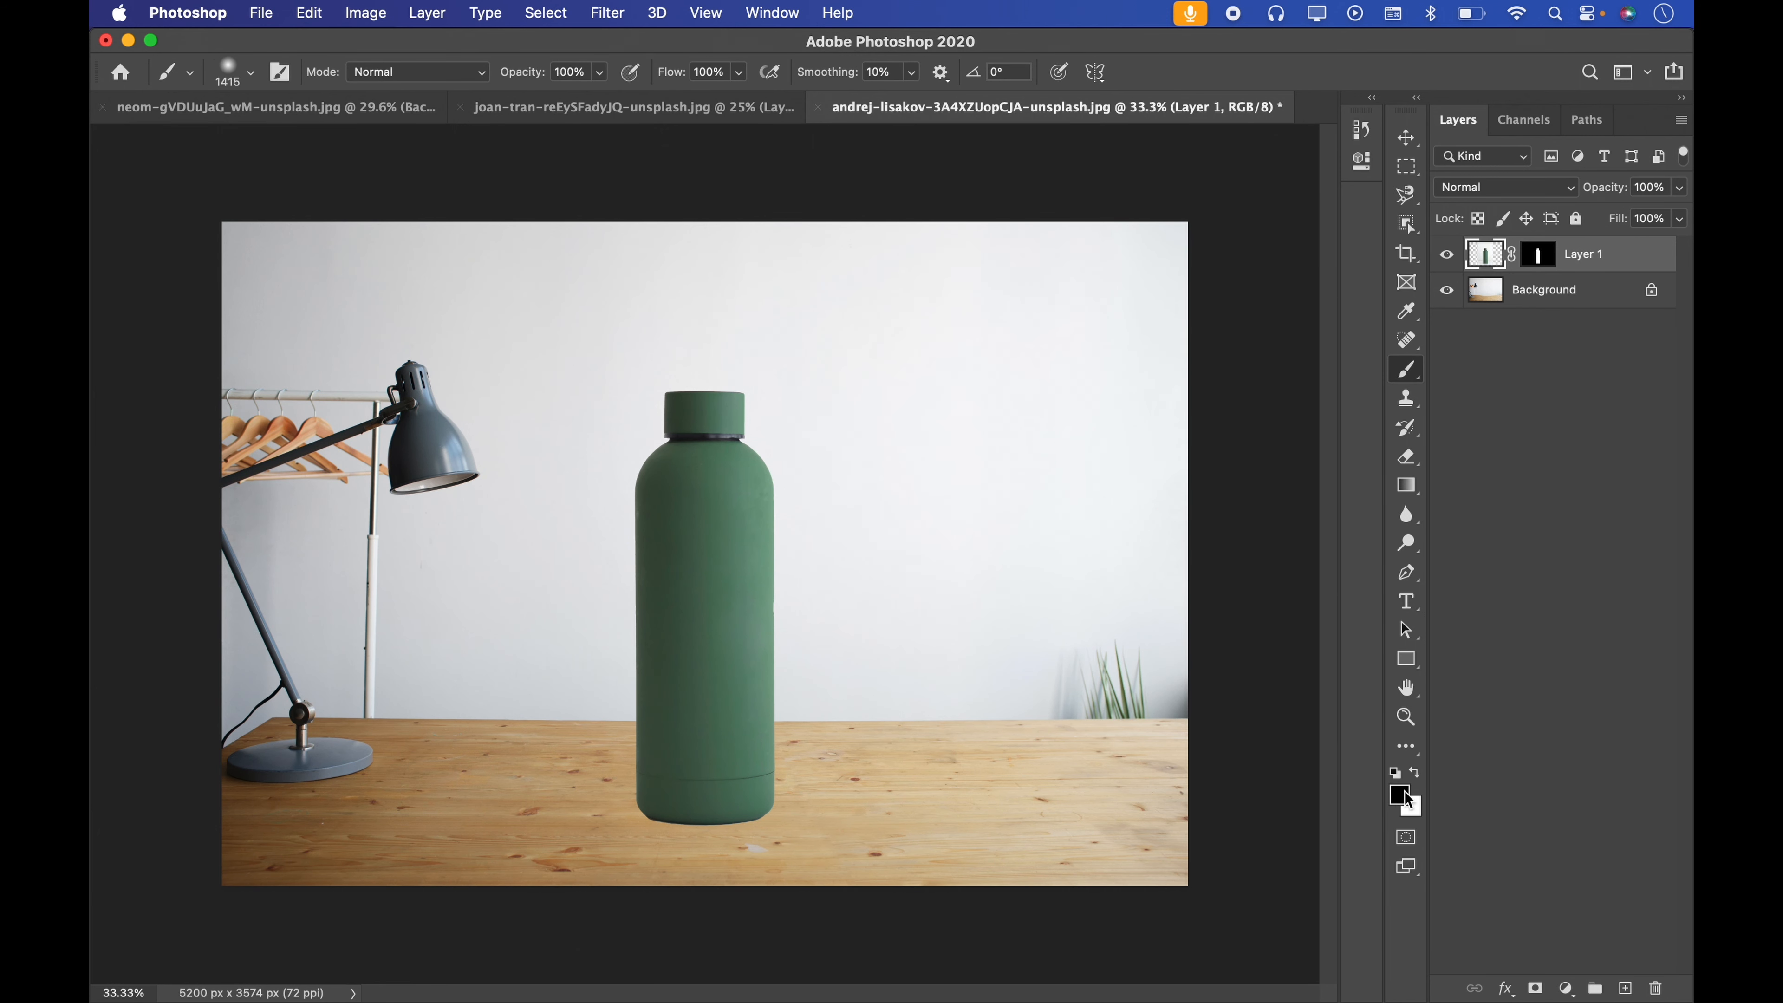
left_click(1399, 795)
left_click(1546, 425)
left_click(1625, 987)
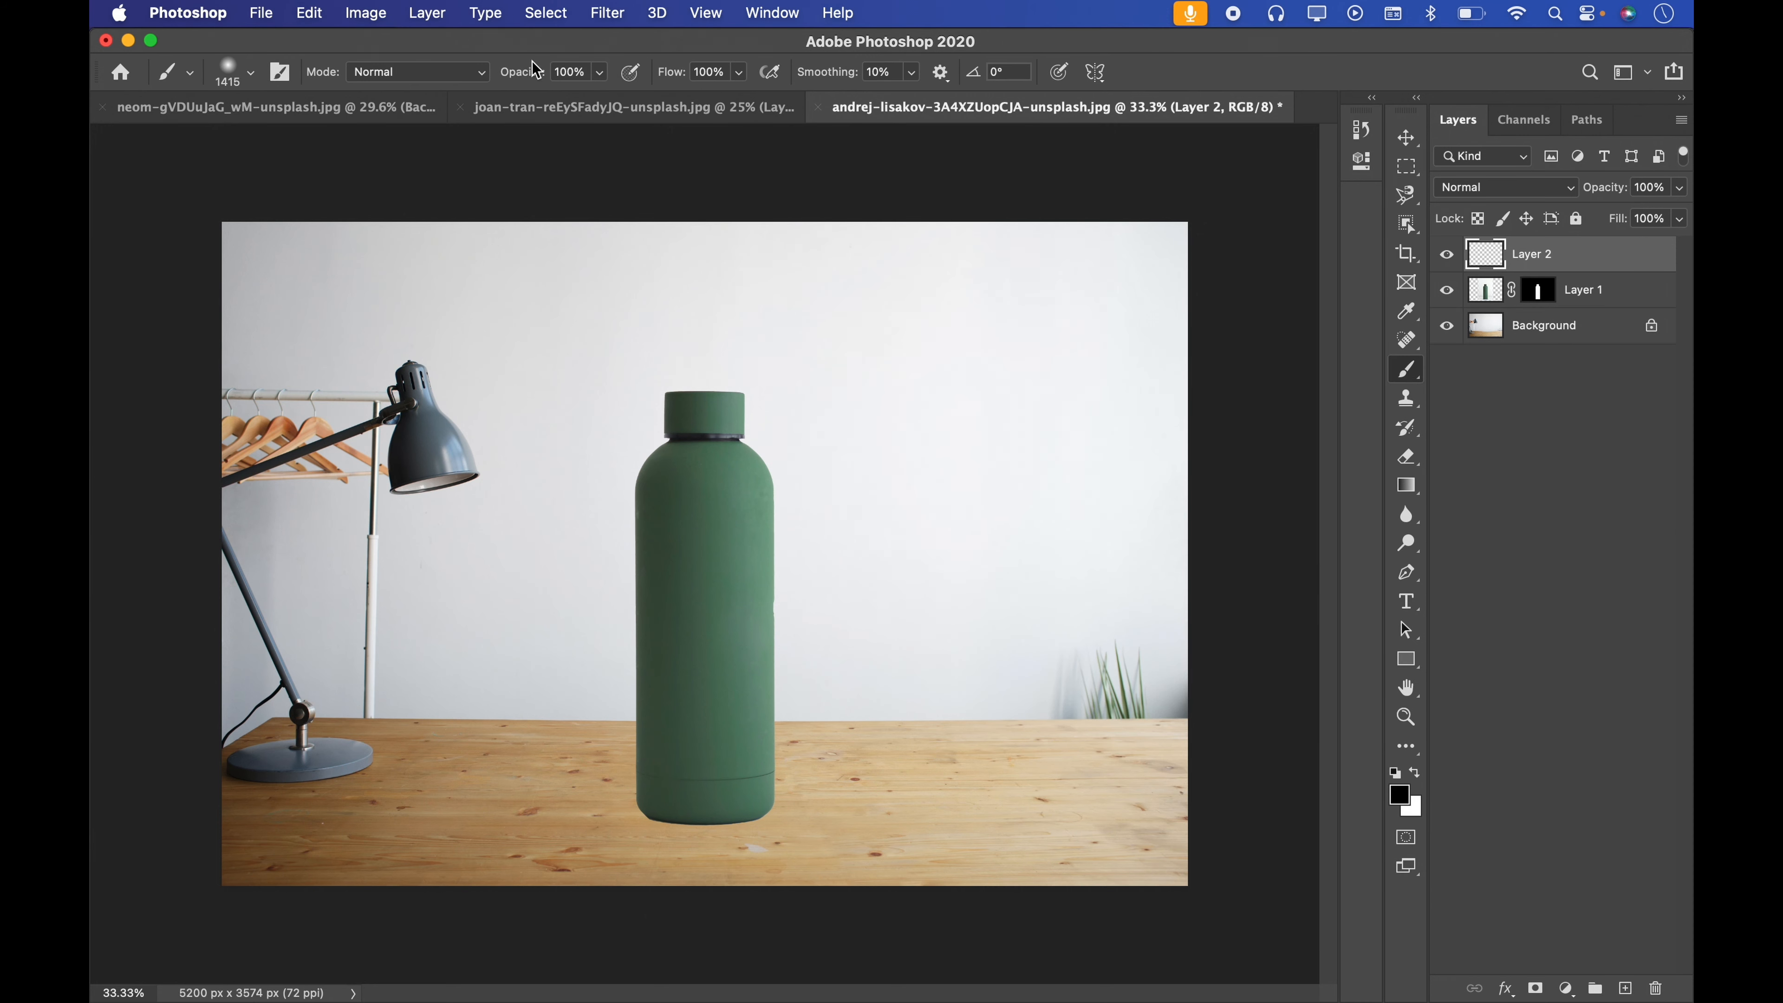
left_click(247, 74)
left_click(130, 284)
left_click(207, 329)
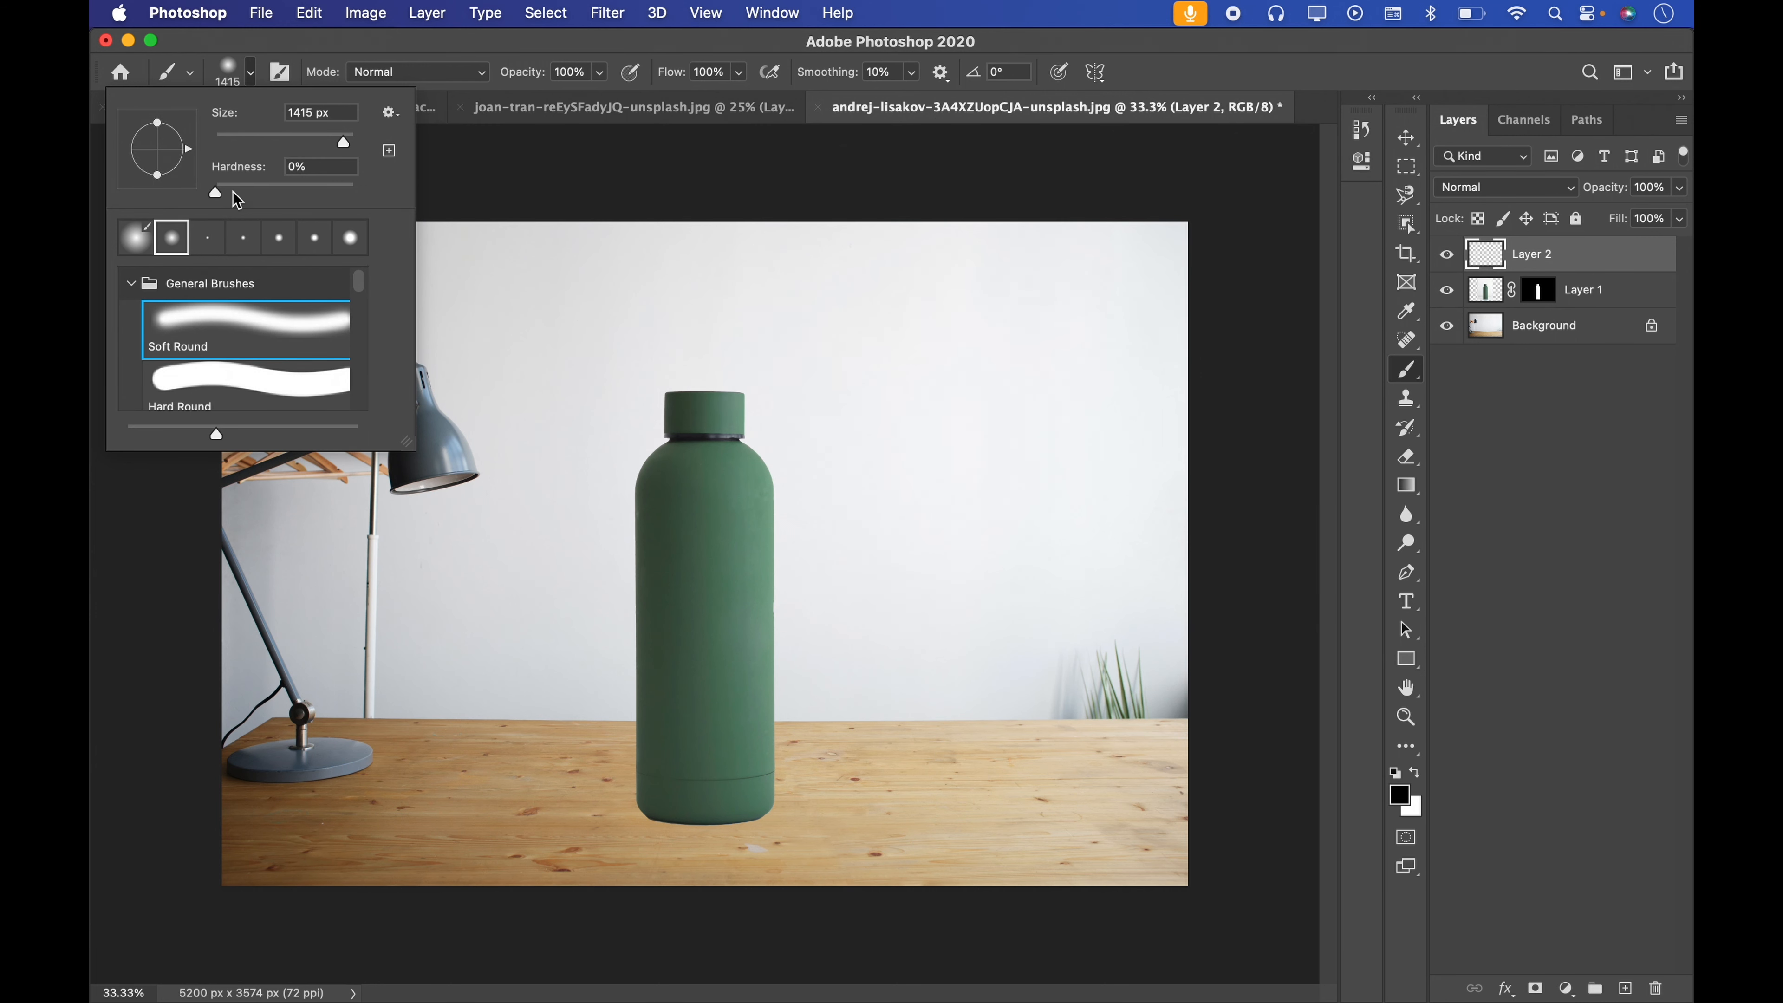
left_click(1205, 76)
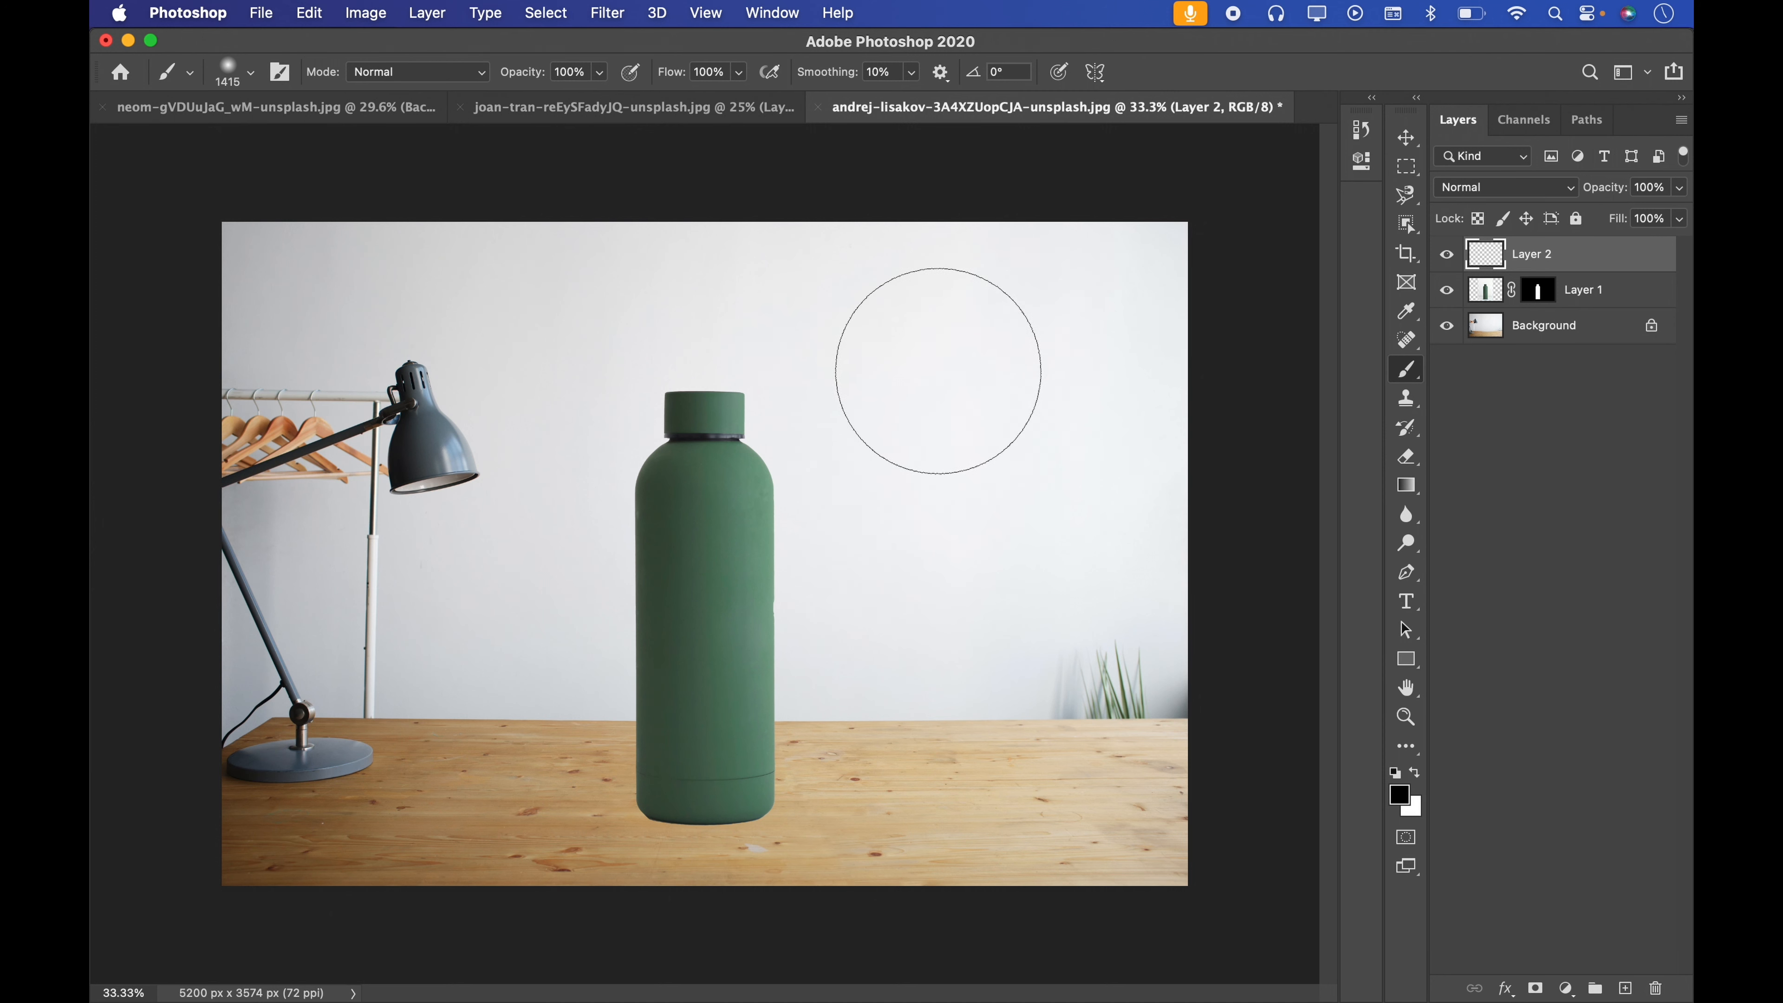
left_click(942, 371)
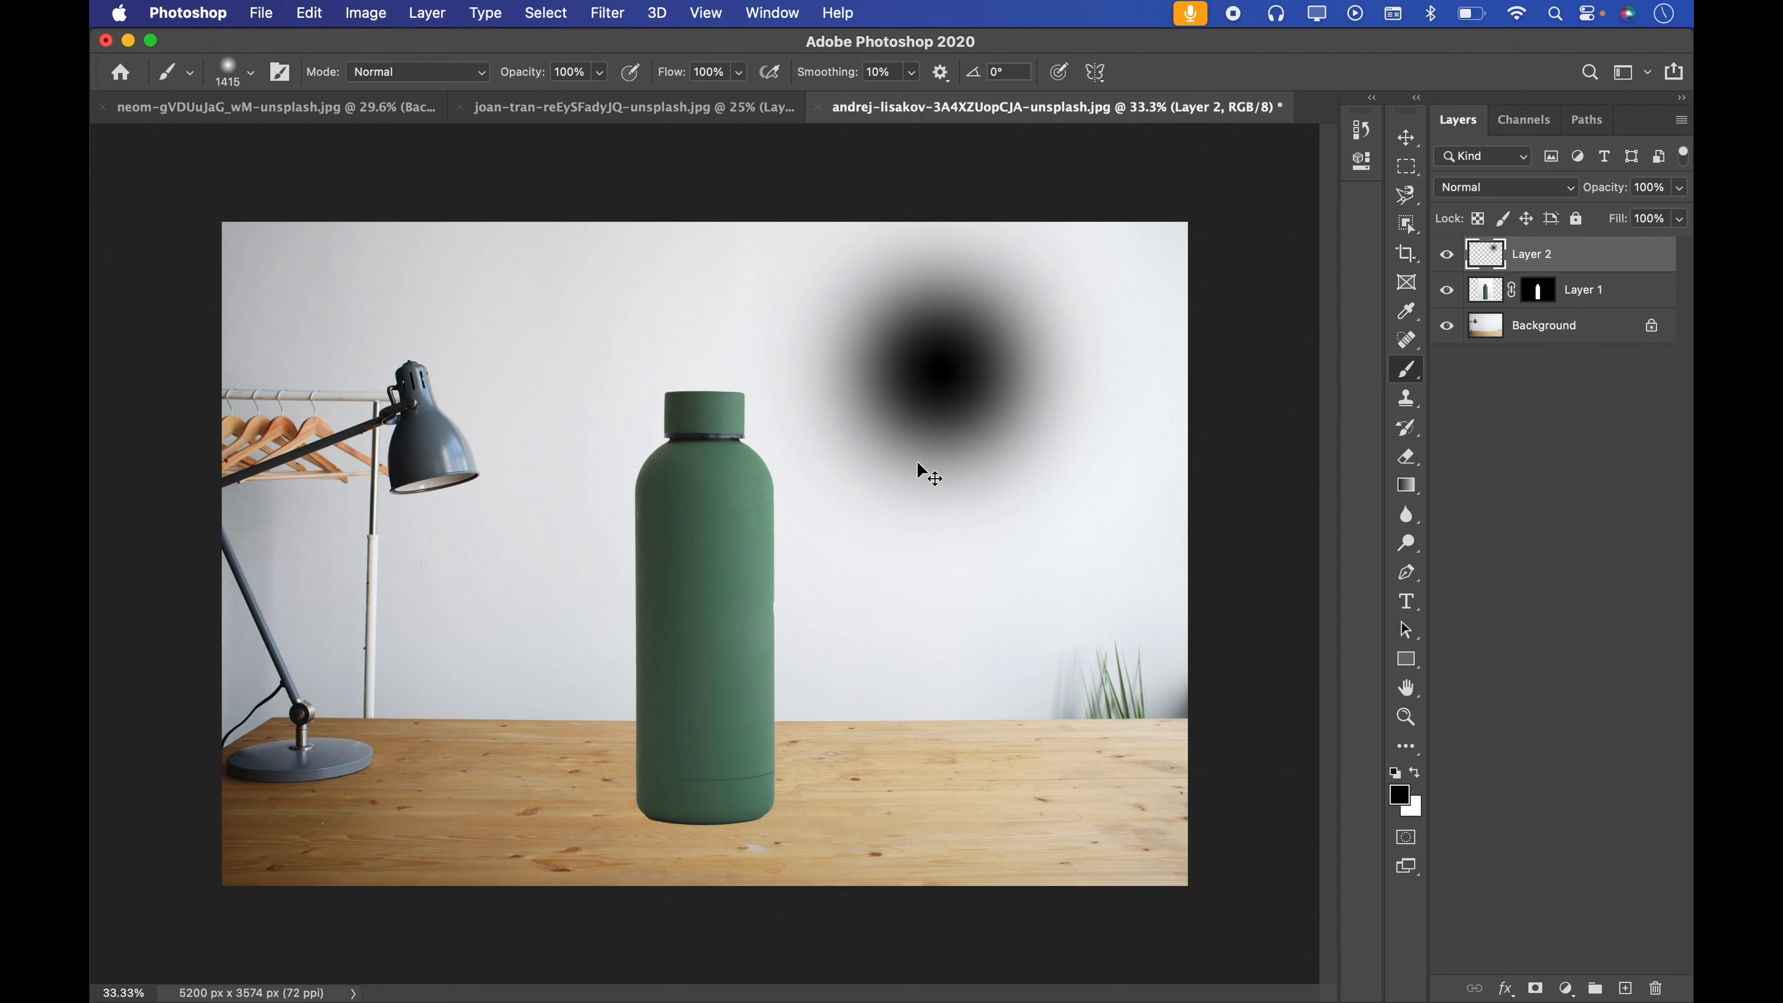
Squash the black dab to 33.57% height under the bottle's base as a shadow and move Layer 2 below Layer 1
key("super+t")
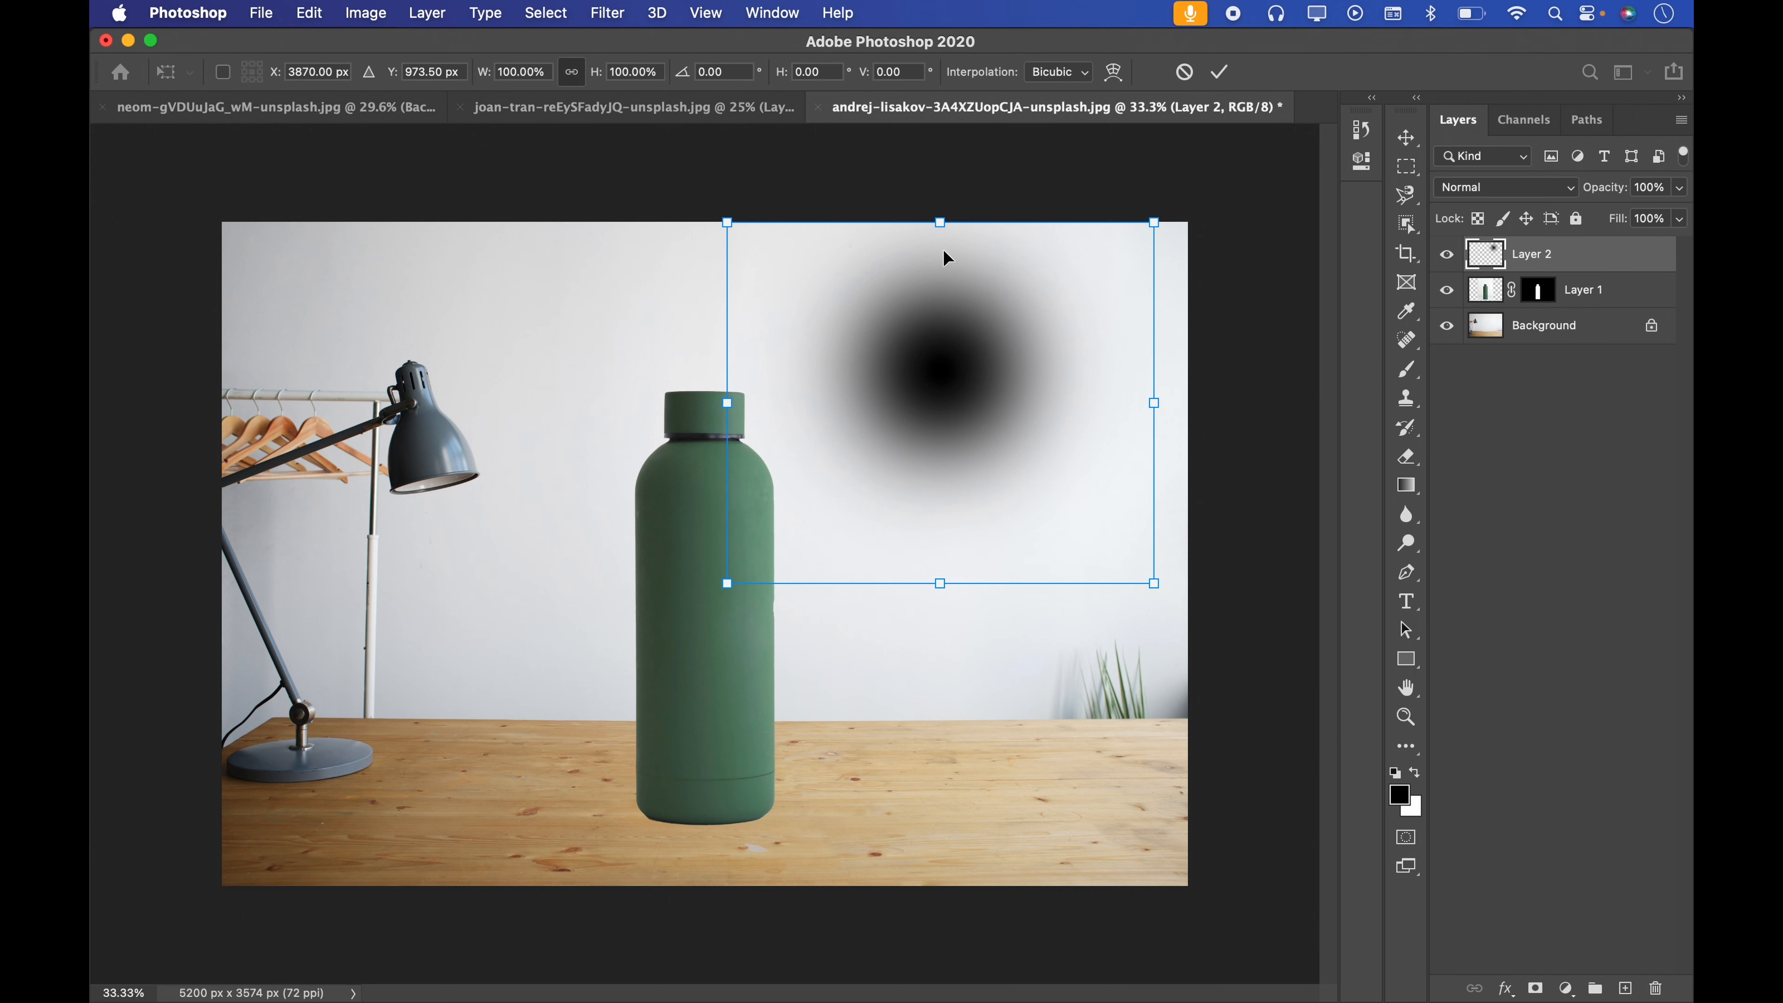
mouse_move(940, 217)
left_mouse_down()
mouse_move(939, 462)
mouse_move(816, 721)
mouse_move(725, 829)
left_mouse_up()
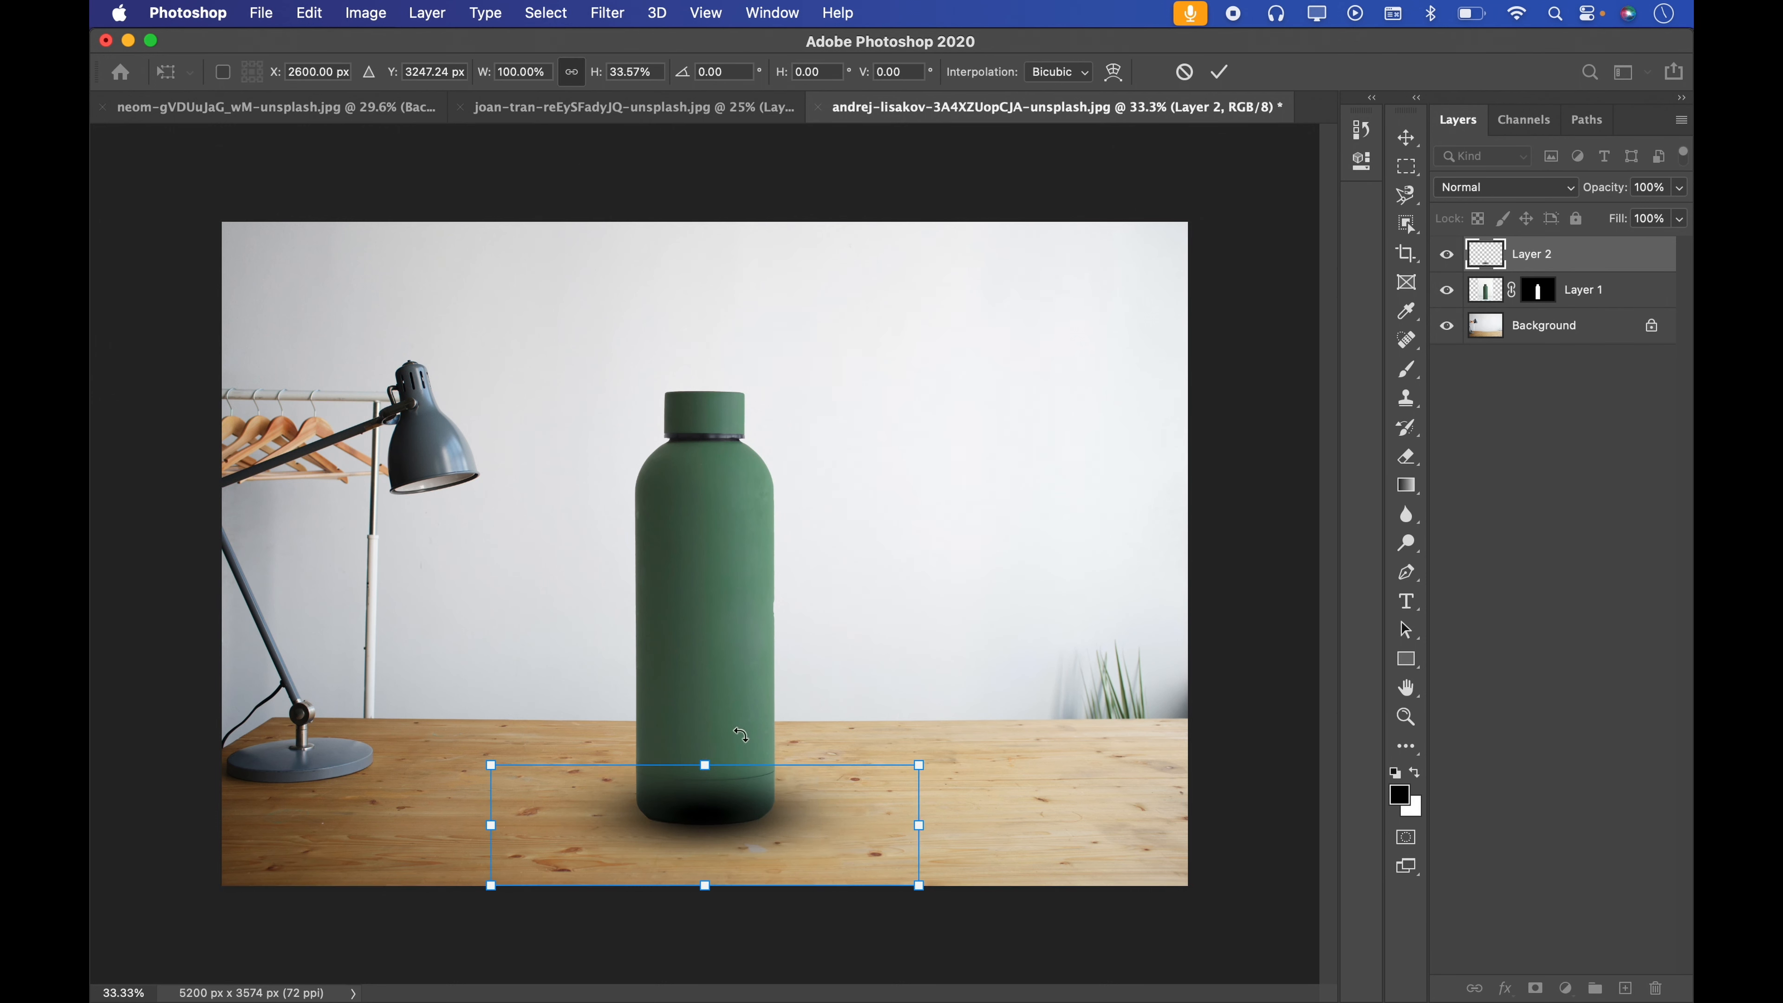
left_click(1221, 72)
key("b")
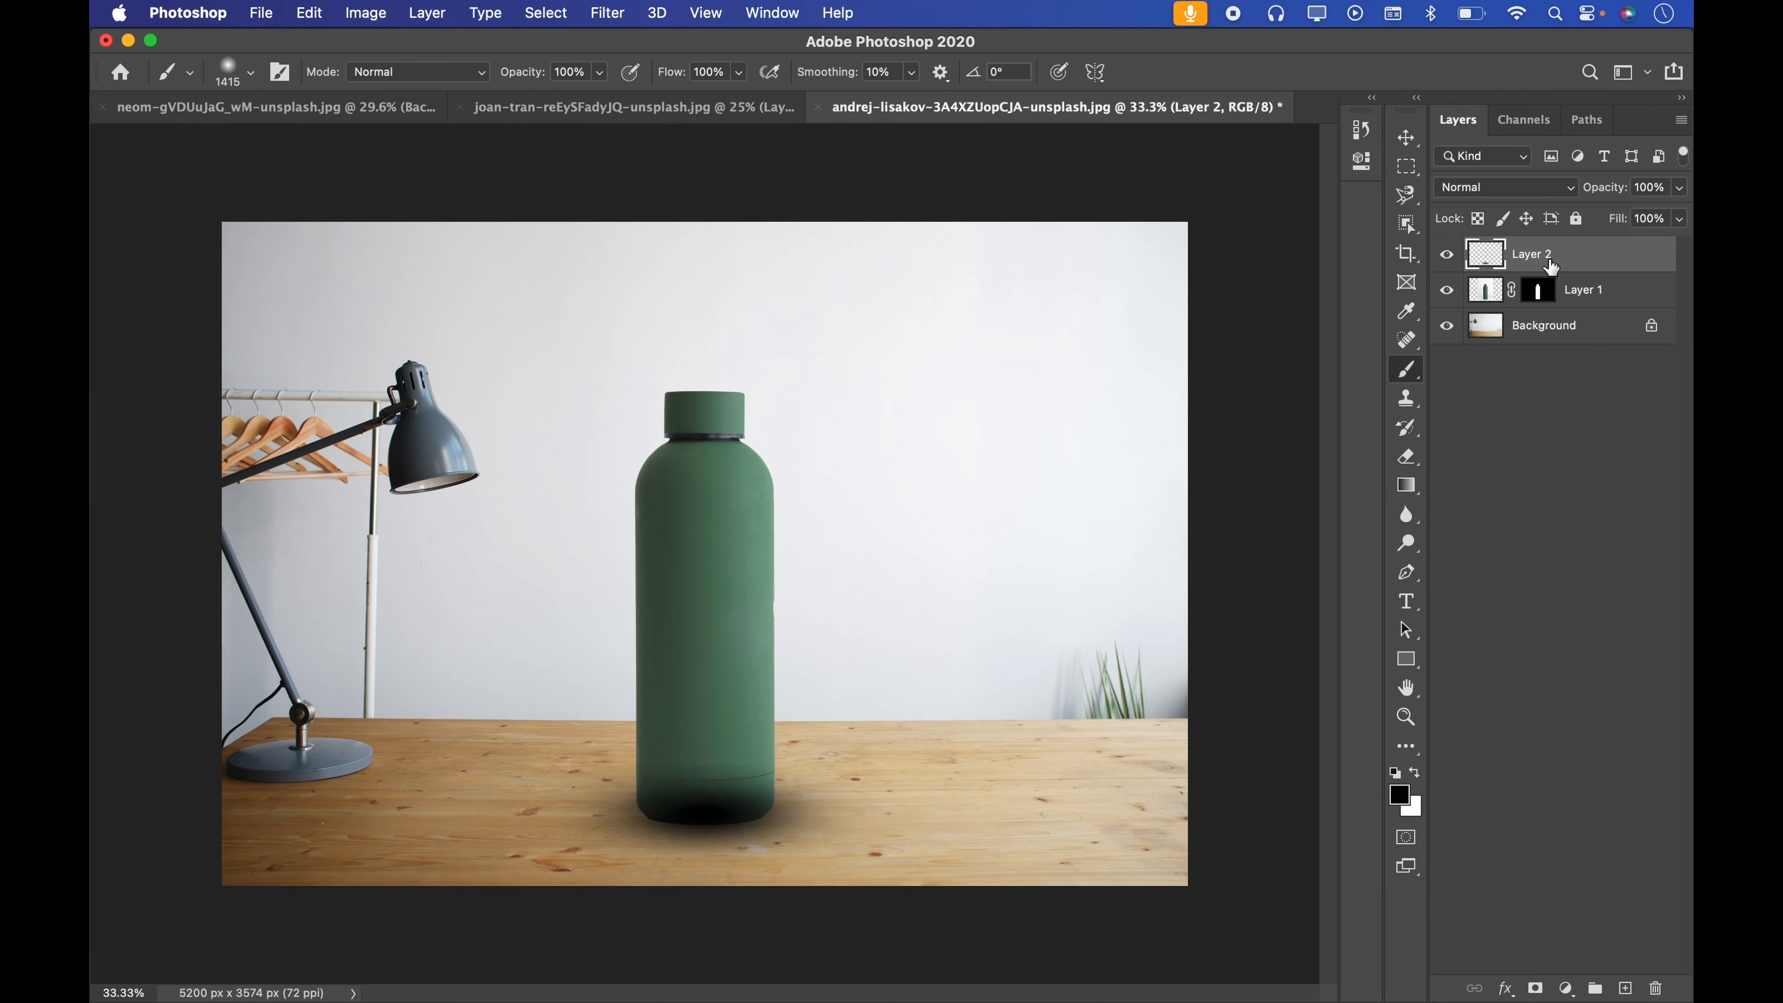
left_click_drag(1552, 267, 1537, 299)
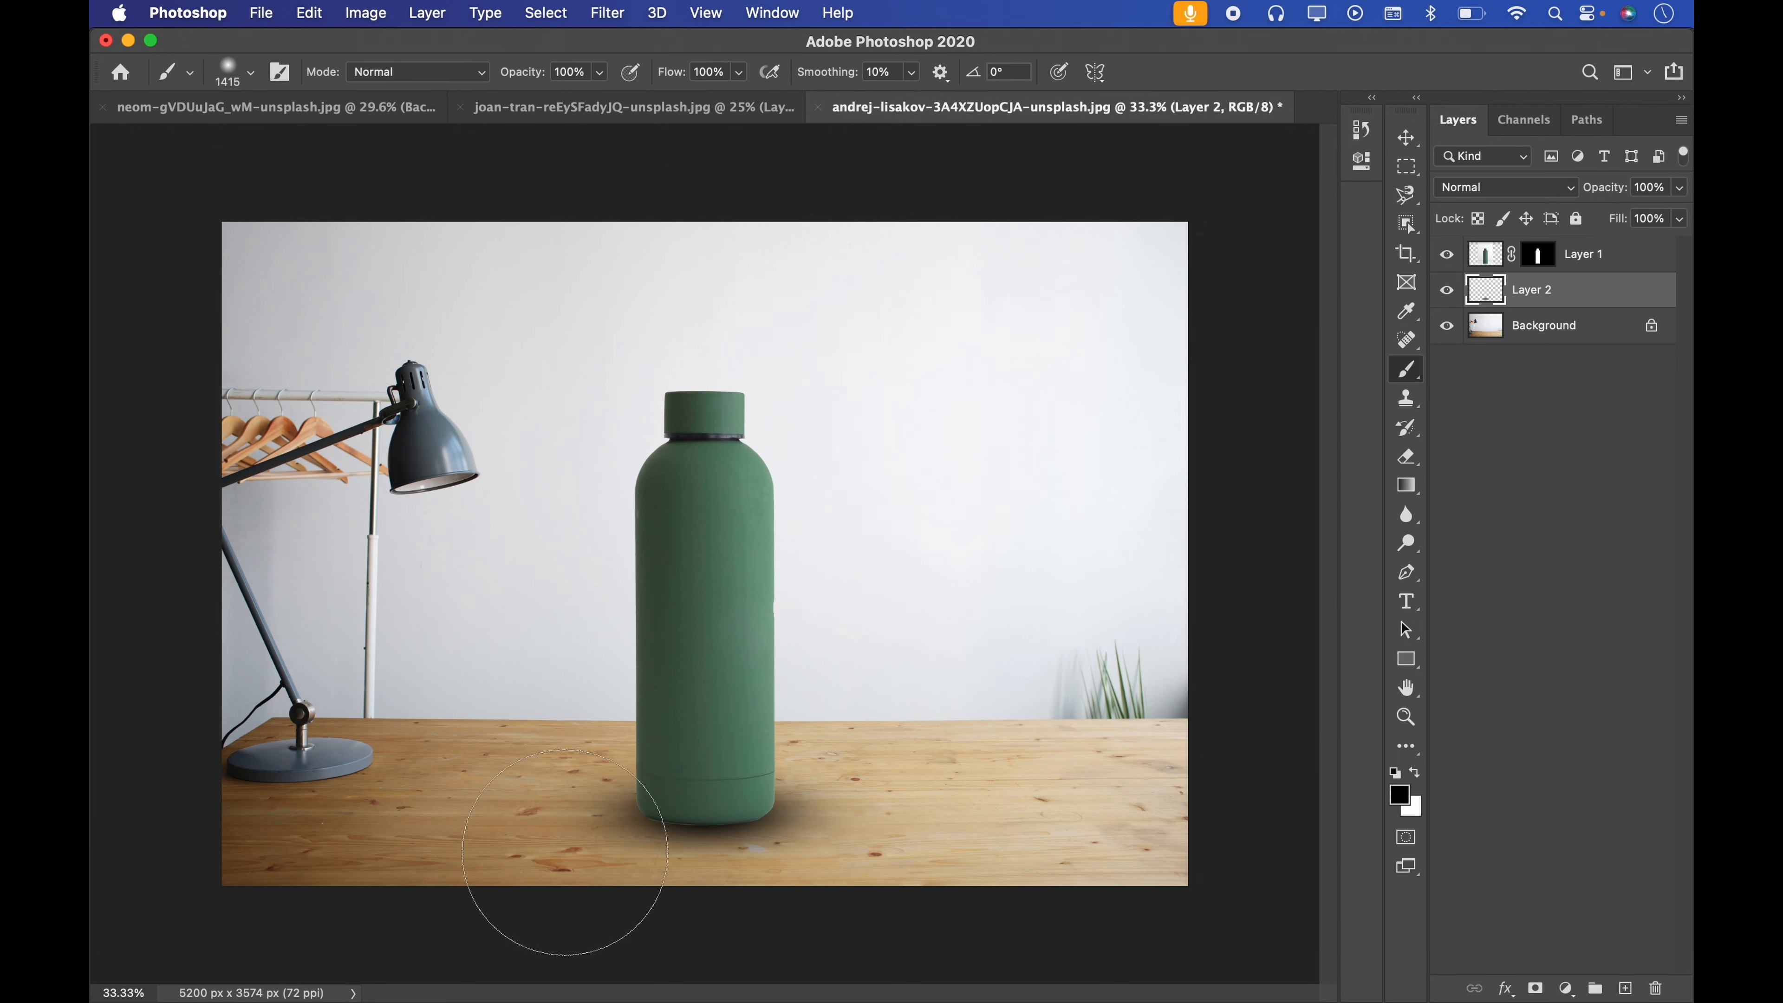
Paint black on Layer 1's mask along the bottle's bottom edge with a 111 px brush to hide the light fringe
key("z")
mouse_move(674, 833)
left_mouse_down()
mouse_move(860, 729)
mouse_move(767, 740)
left_mouse_up()
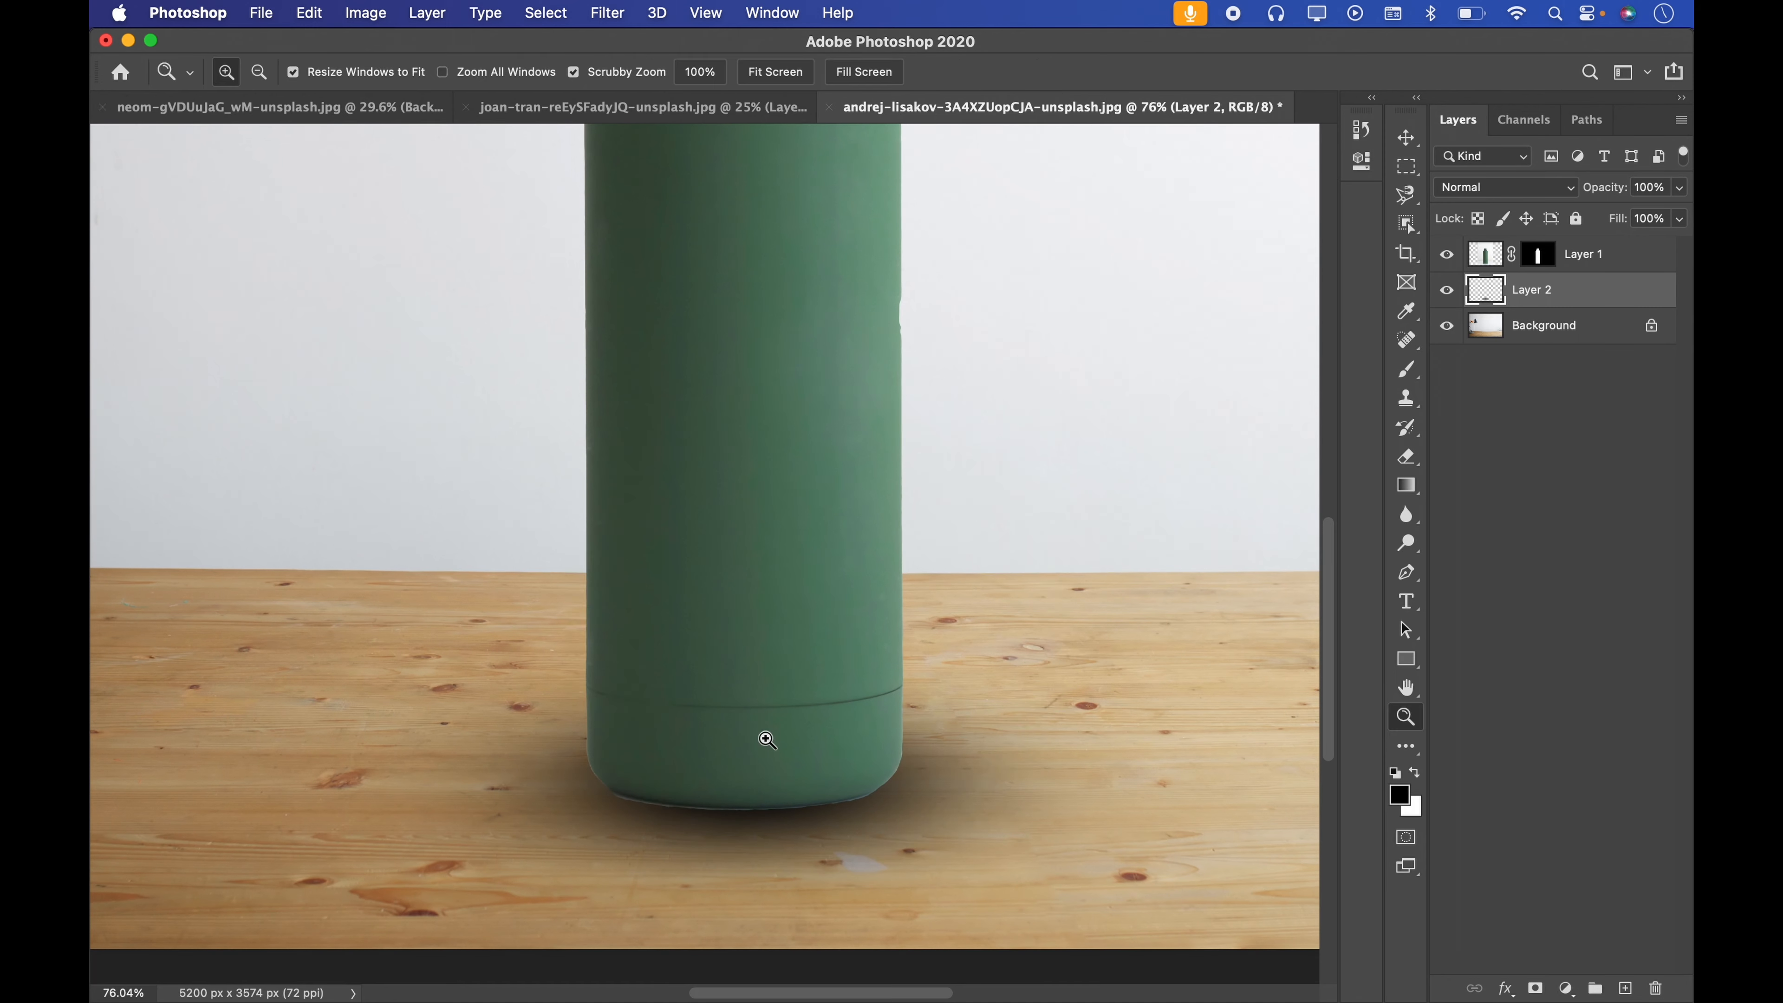
key("b")
left_click_drag(947, 593, 627, 558)
left_click_drag(693, 574, 601, 586)
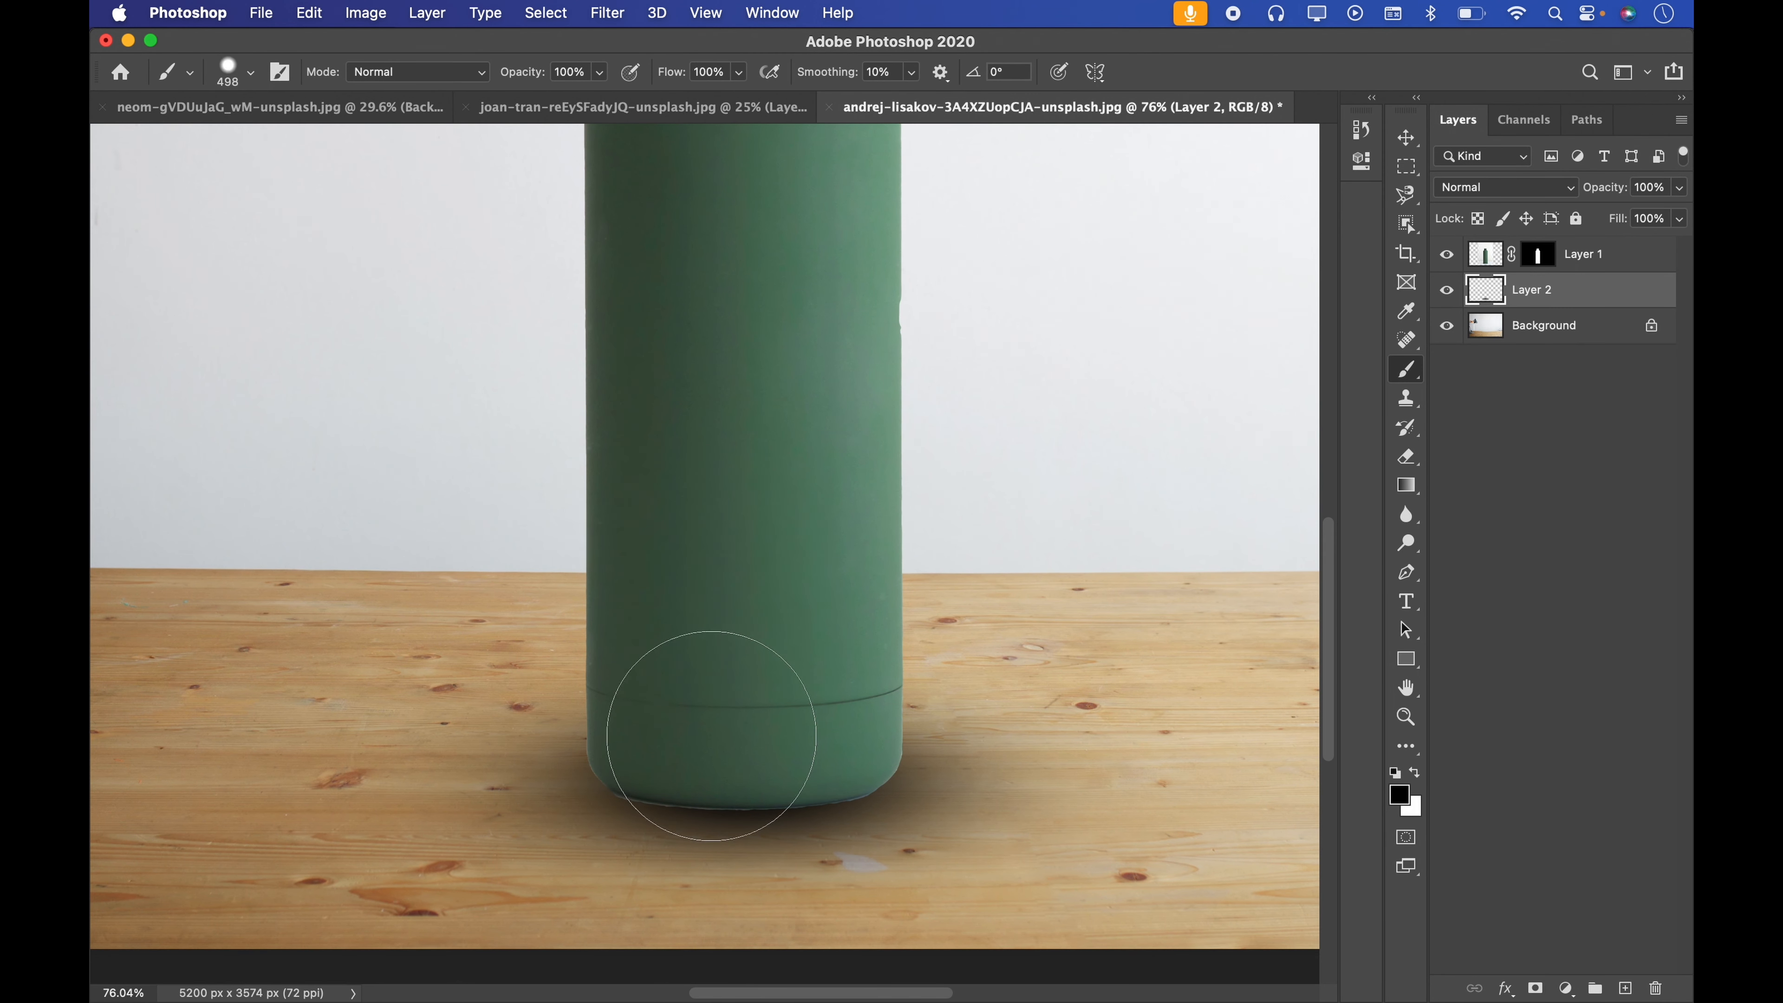
mouse_move(711, 736)
left_mouse_down()
mouse_move(804, 692)
mouse_move(780, 650)
mouse_move(742, 658)
left_mouse_up()
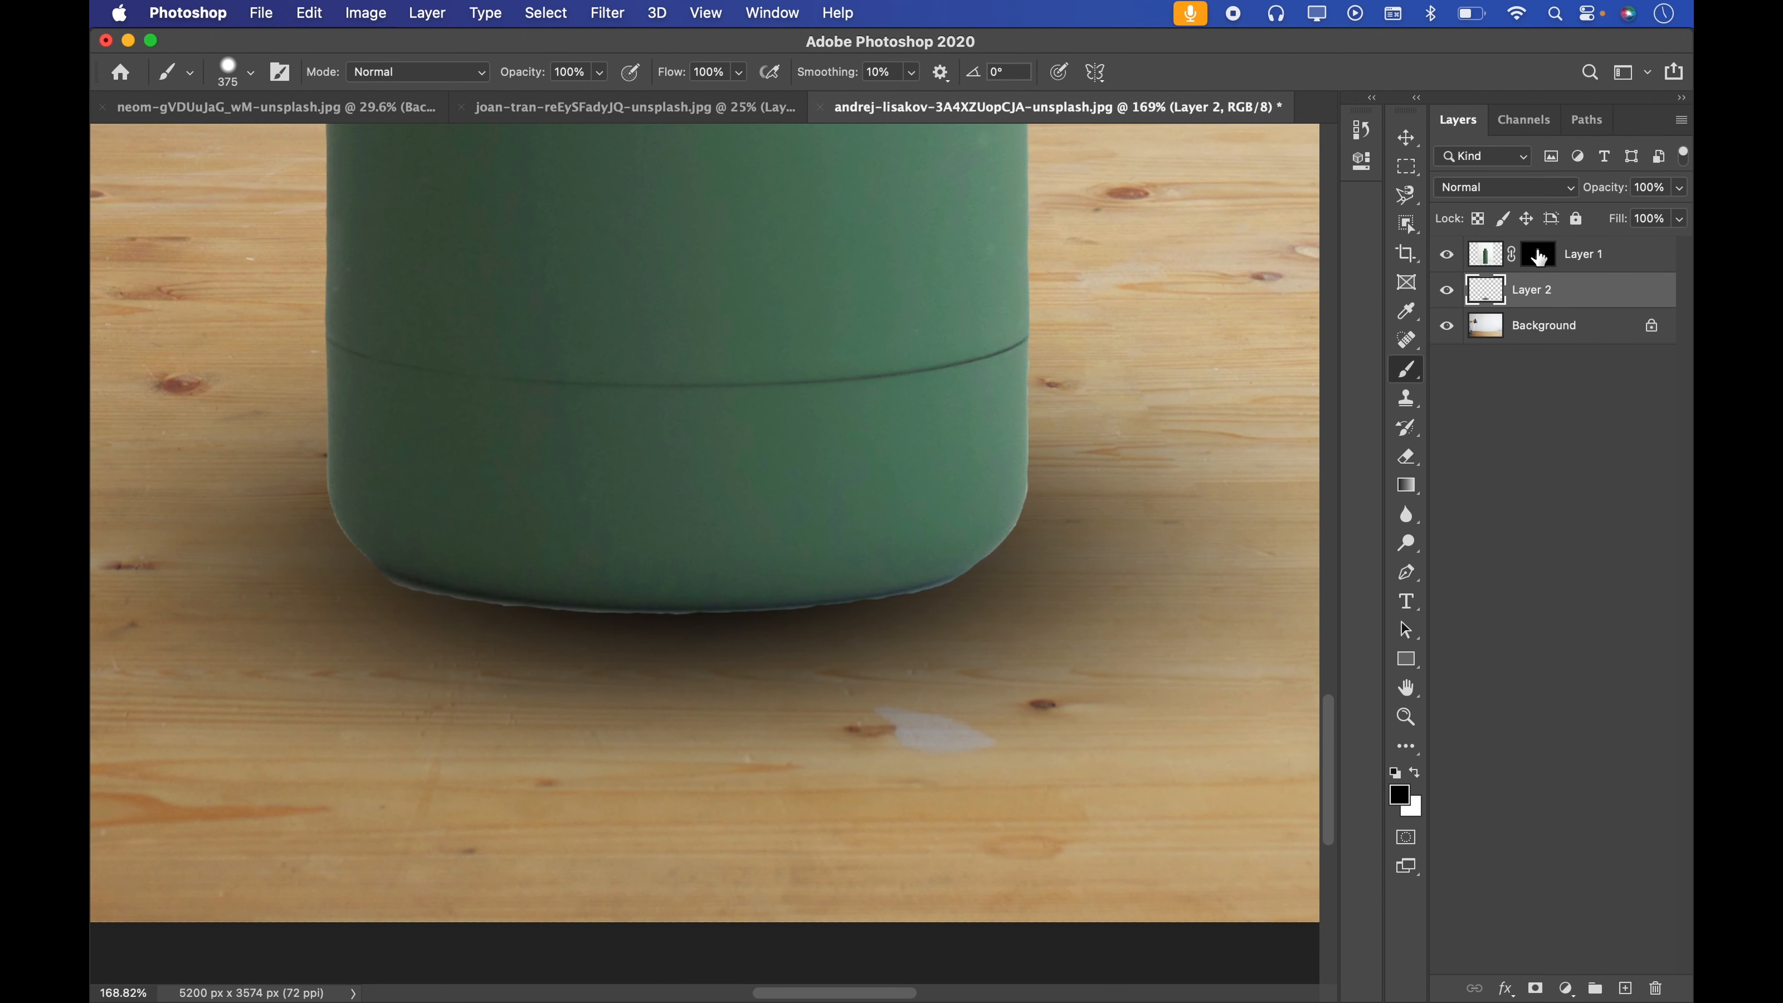
left_click(1536, 256)
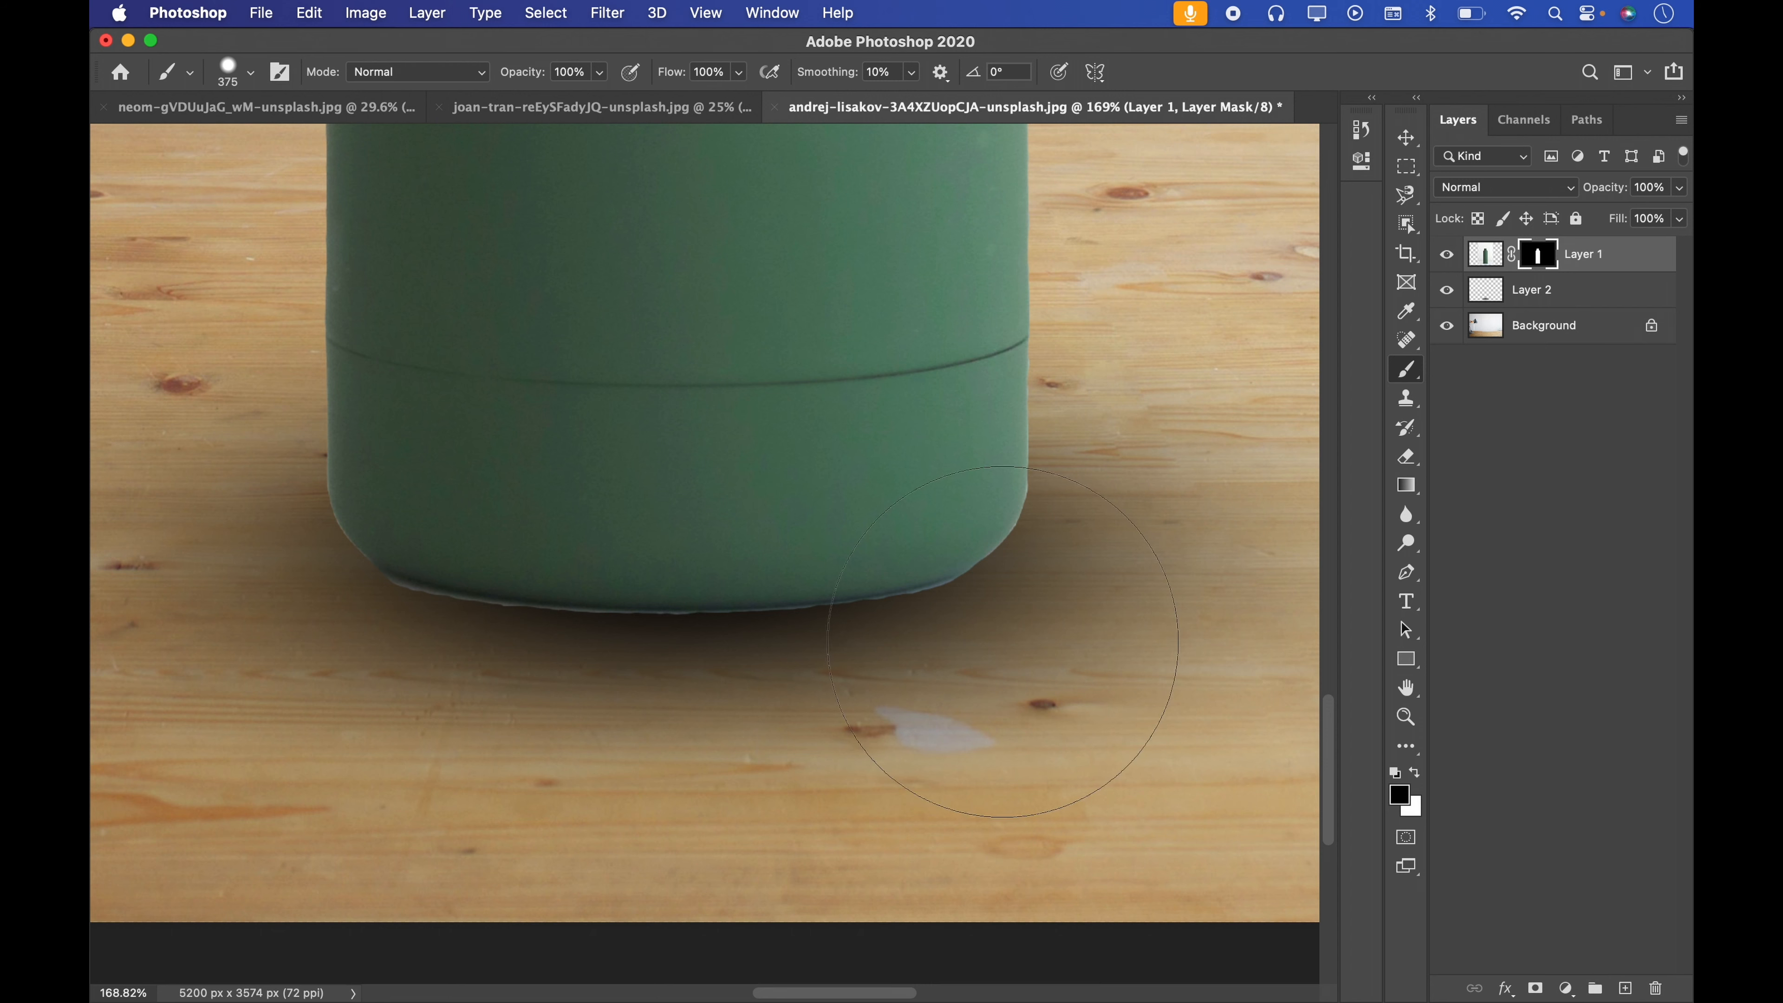
left_click_drag(481, 633, 449, 632)
mouse_move(679, 650)
left_mouse_down()
mouse_move(540, 649)
mouse_move(935, 625)
mouse_move(1076, 545)
mouse_move(947, 609)
mouse_move(768, 637)
mouse_move(542, 629)
left_mouse_up()
left_click_drag(844, 654, 1007, 621)
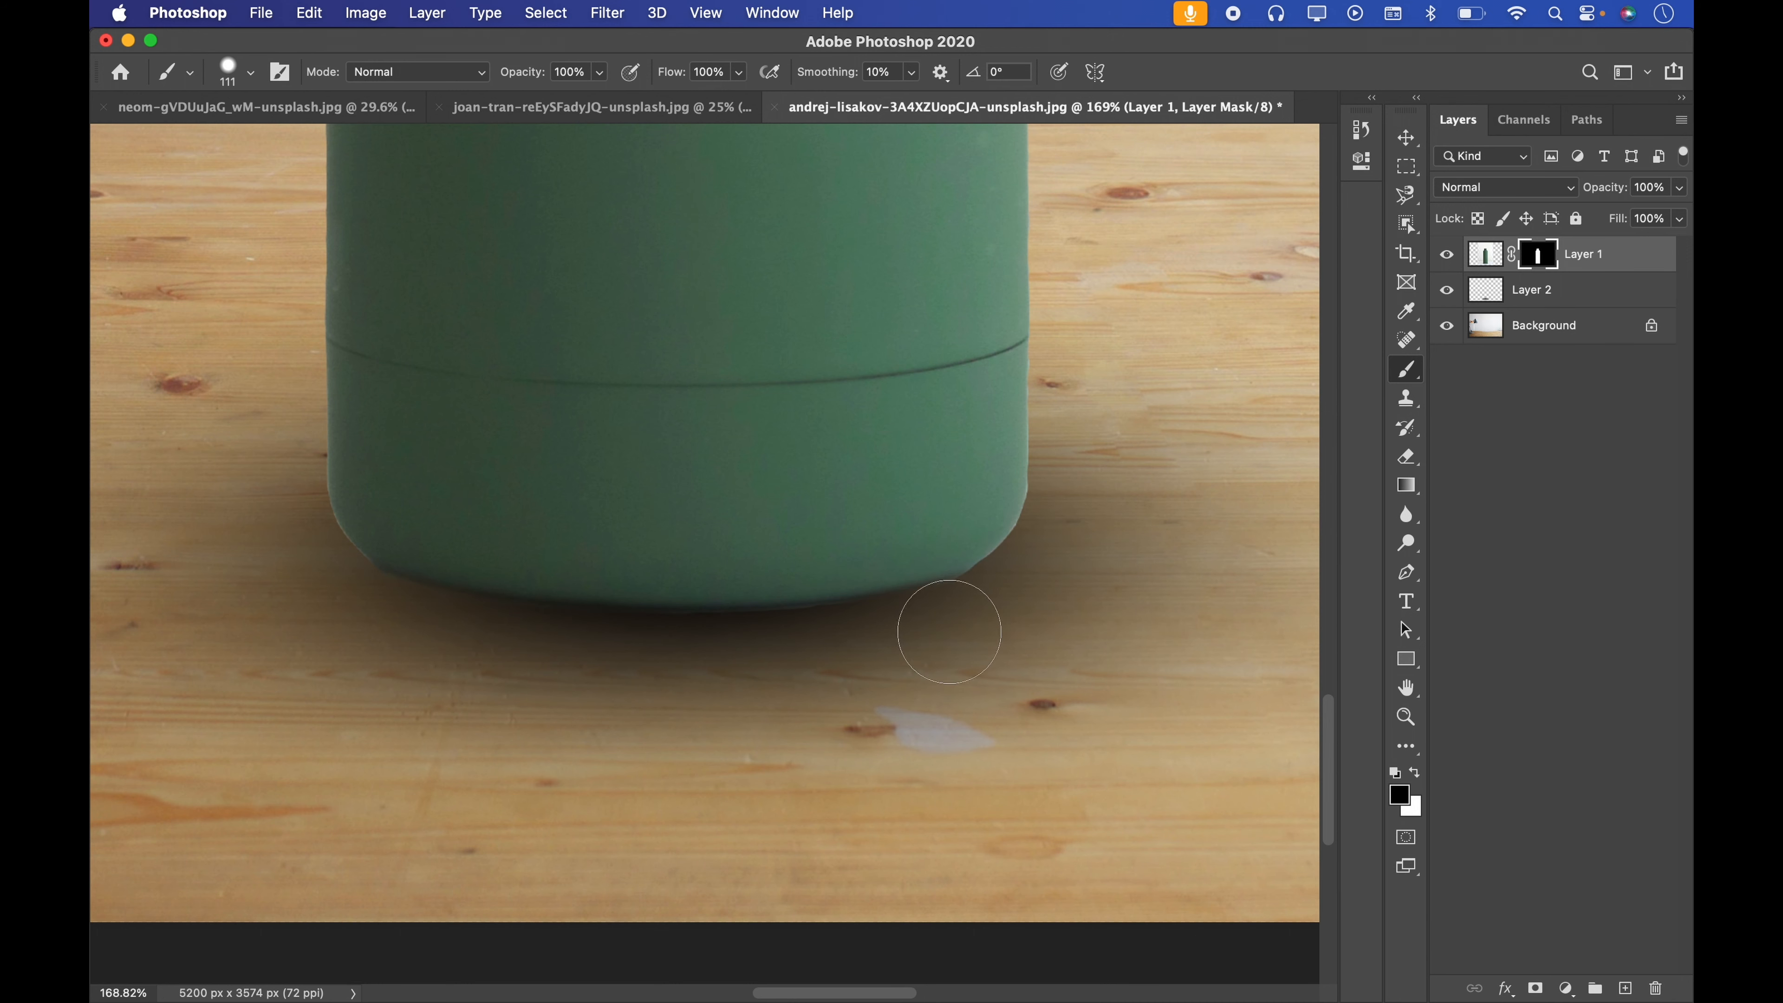
key("z")
left_click_drag(871, 694, 803, 703)
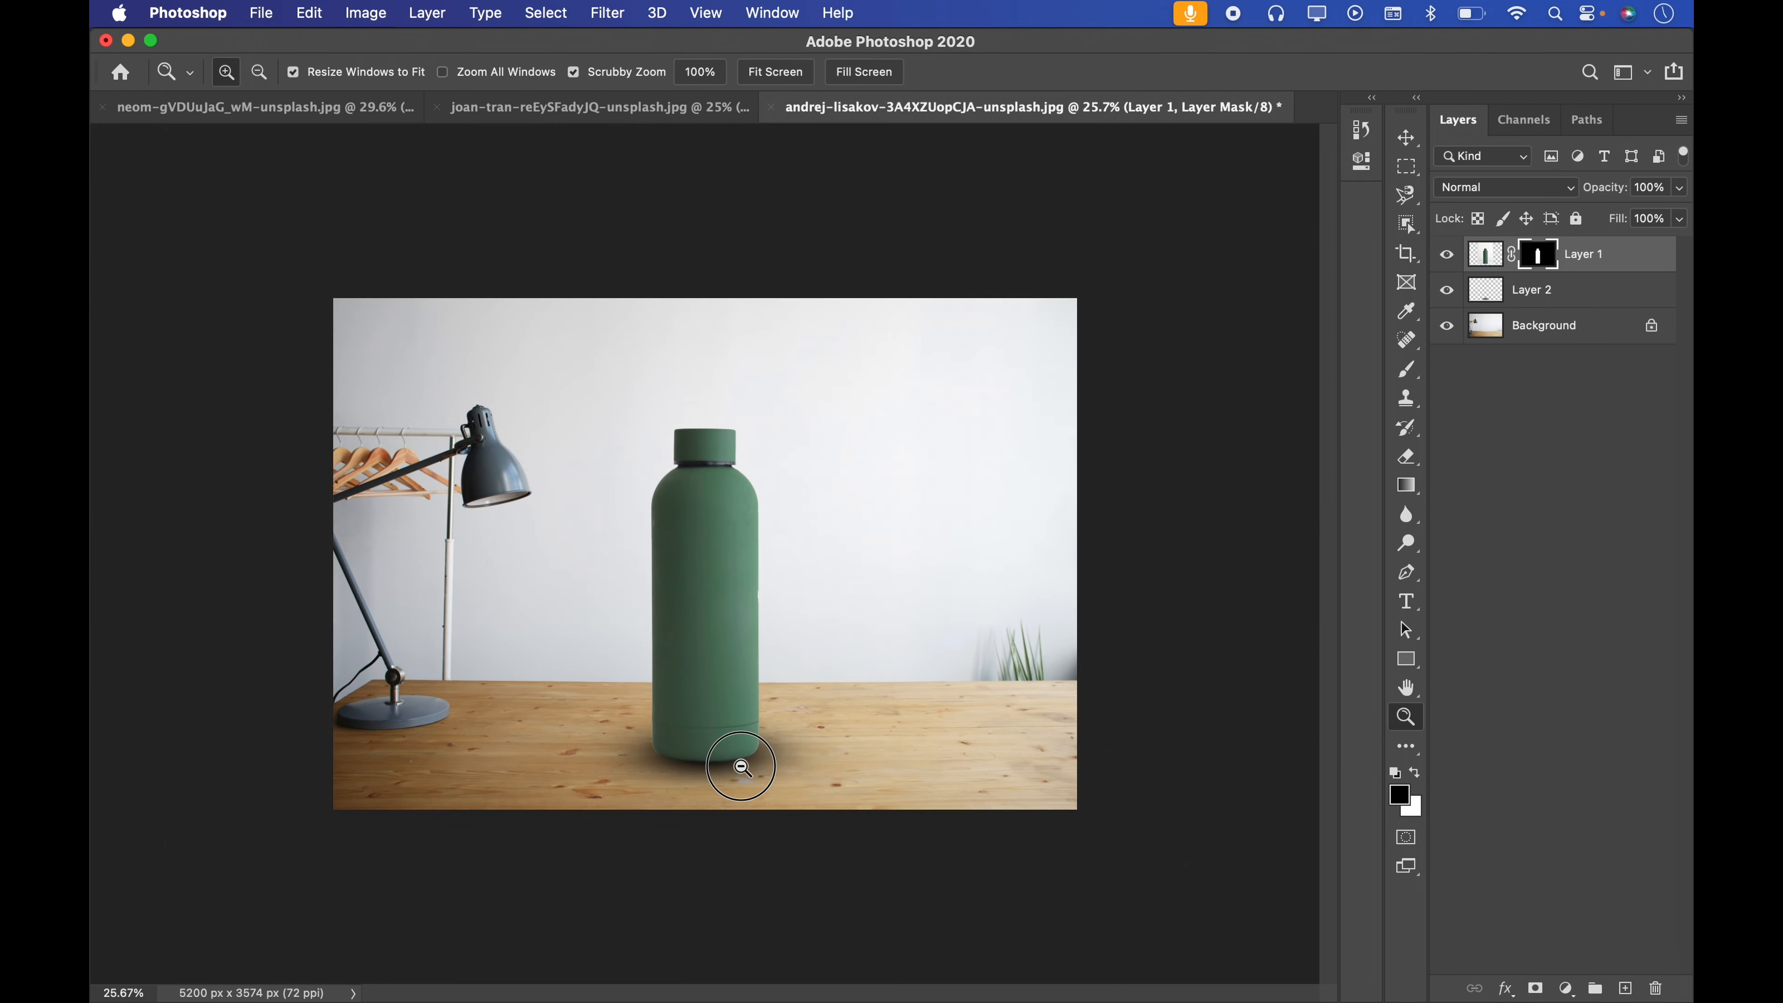
left_click_drag(740, 767, 787, 758)
key("b")
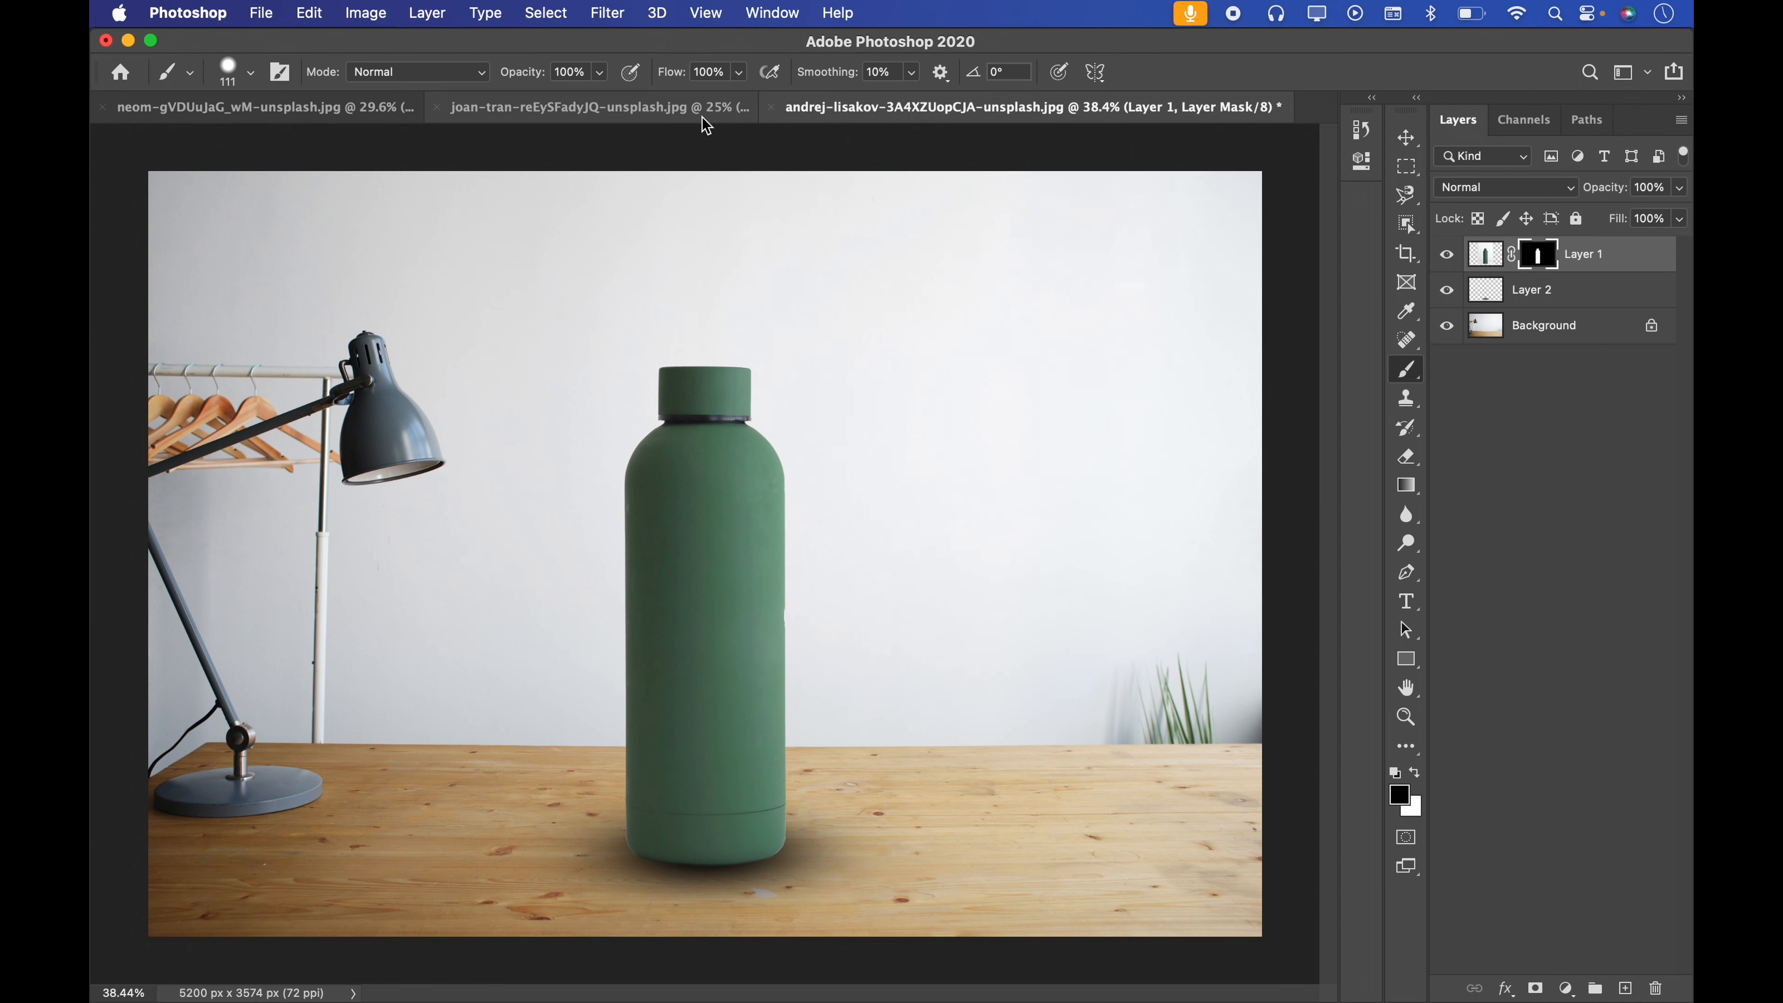
Return to the original bottle photo, show the Background instead of Layer 1, and duplicate the Background layer
left_click(676, 114)
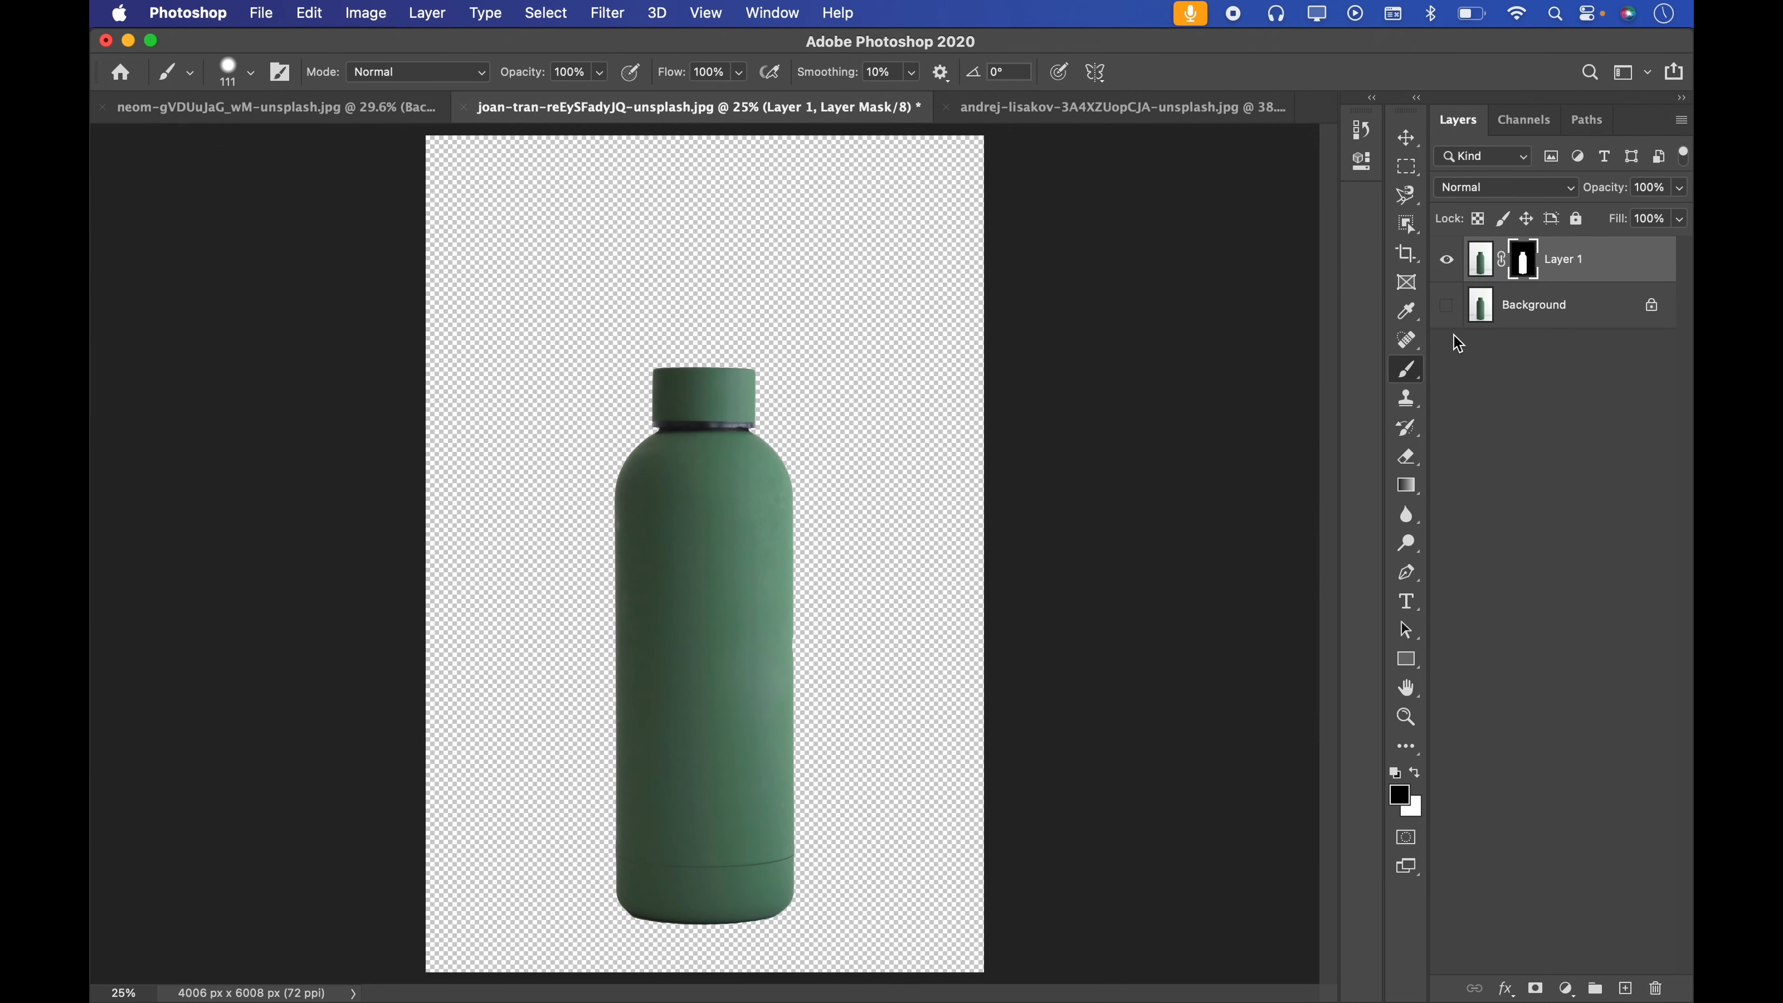
left_click(1451, 304)
left_click(1449, 263)
left_click(1494, 312)
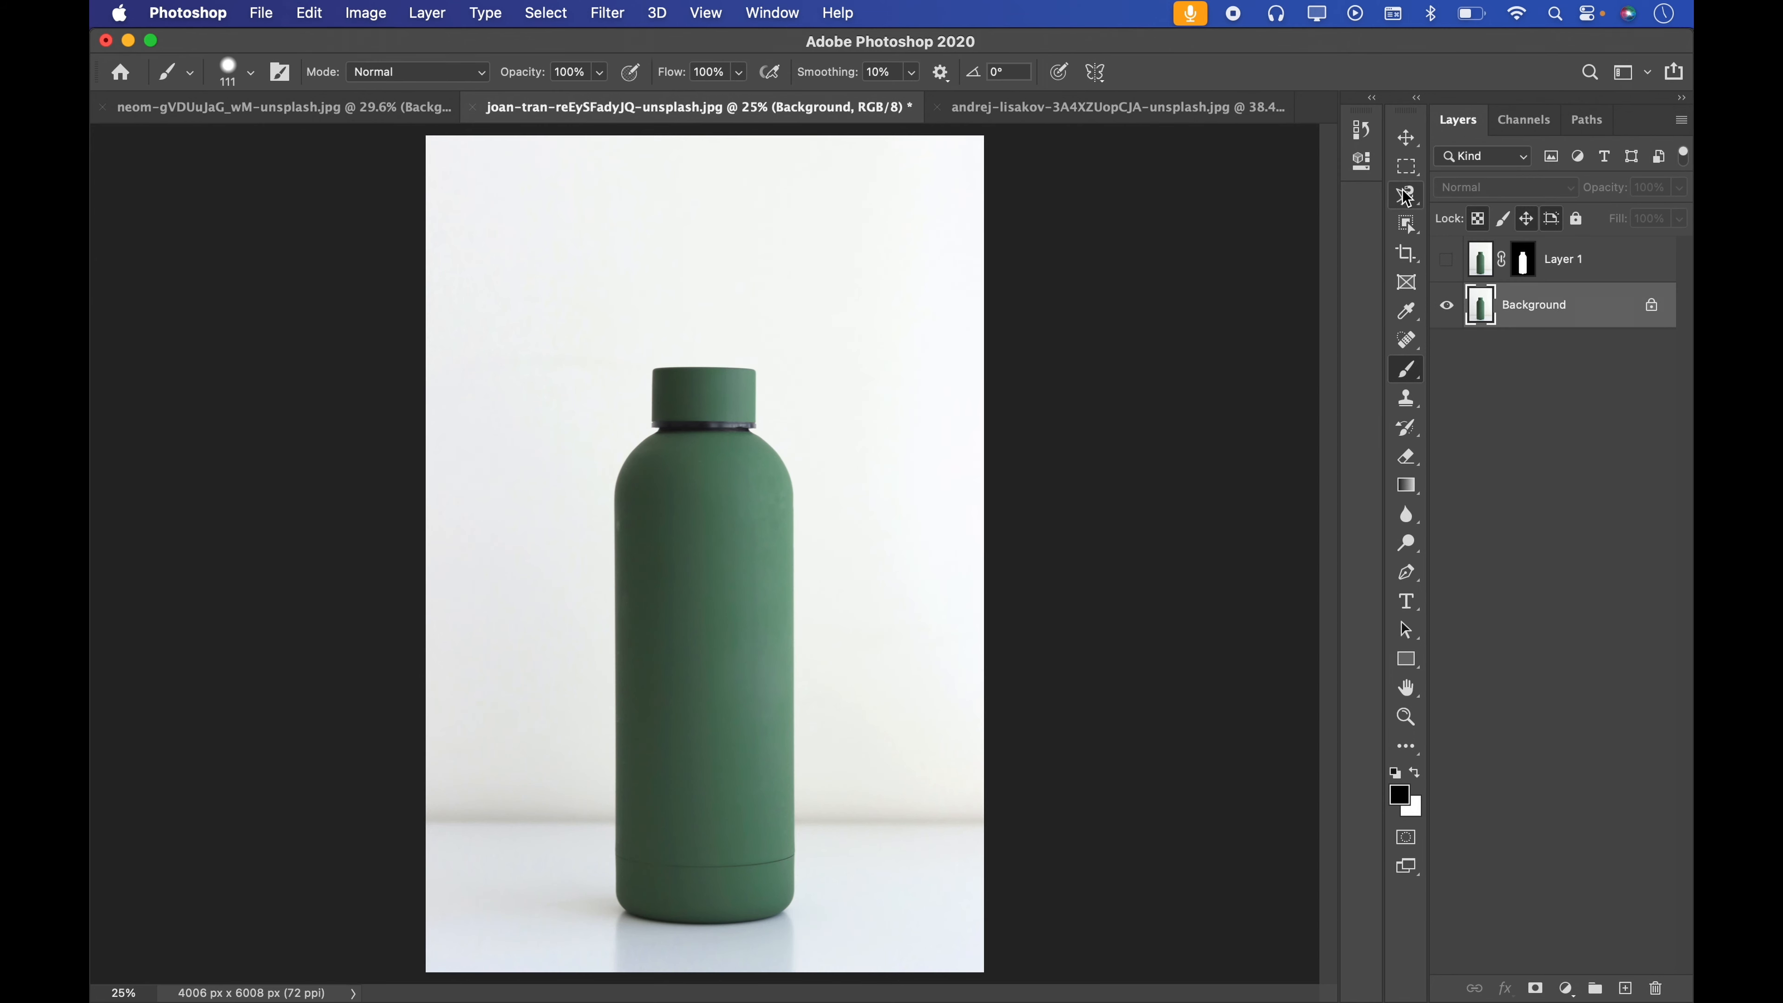
key("super+j")
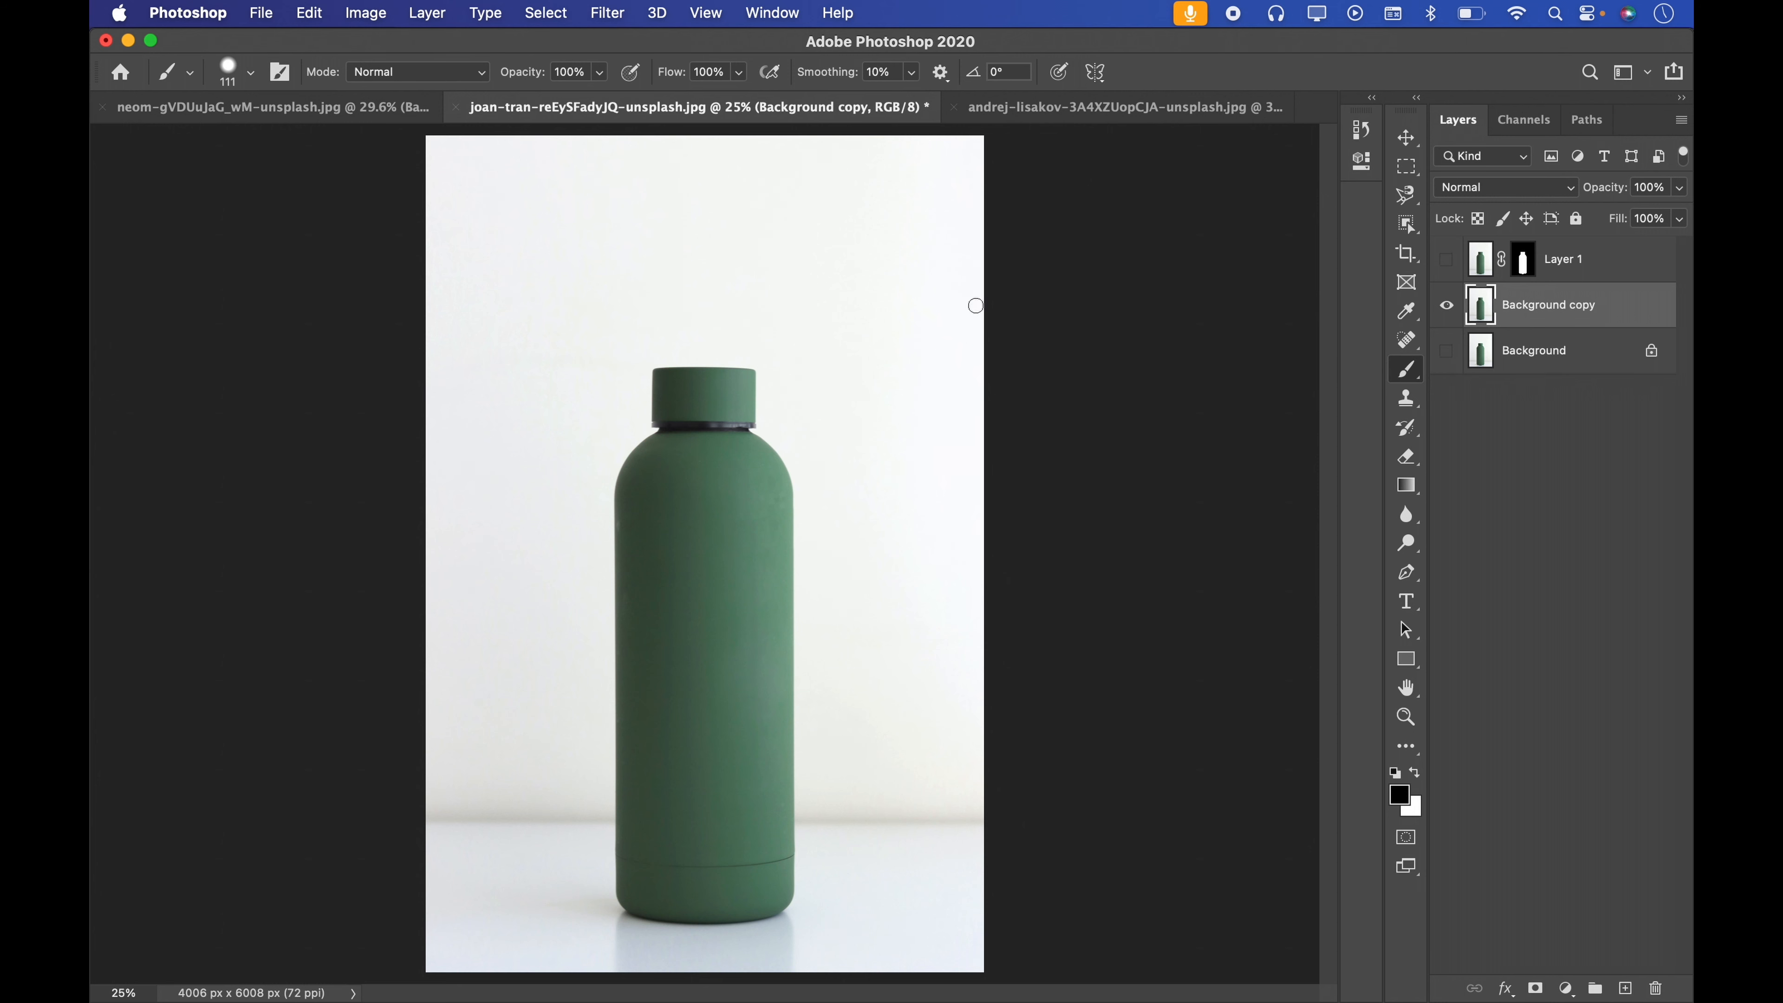
Examine the bottle's left edge down to individual pixels, with the Magnetic Lasso ready for tracing
left_click(1418, 196)
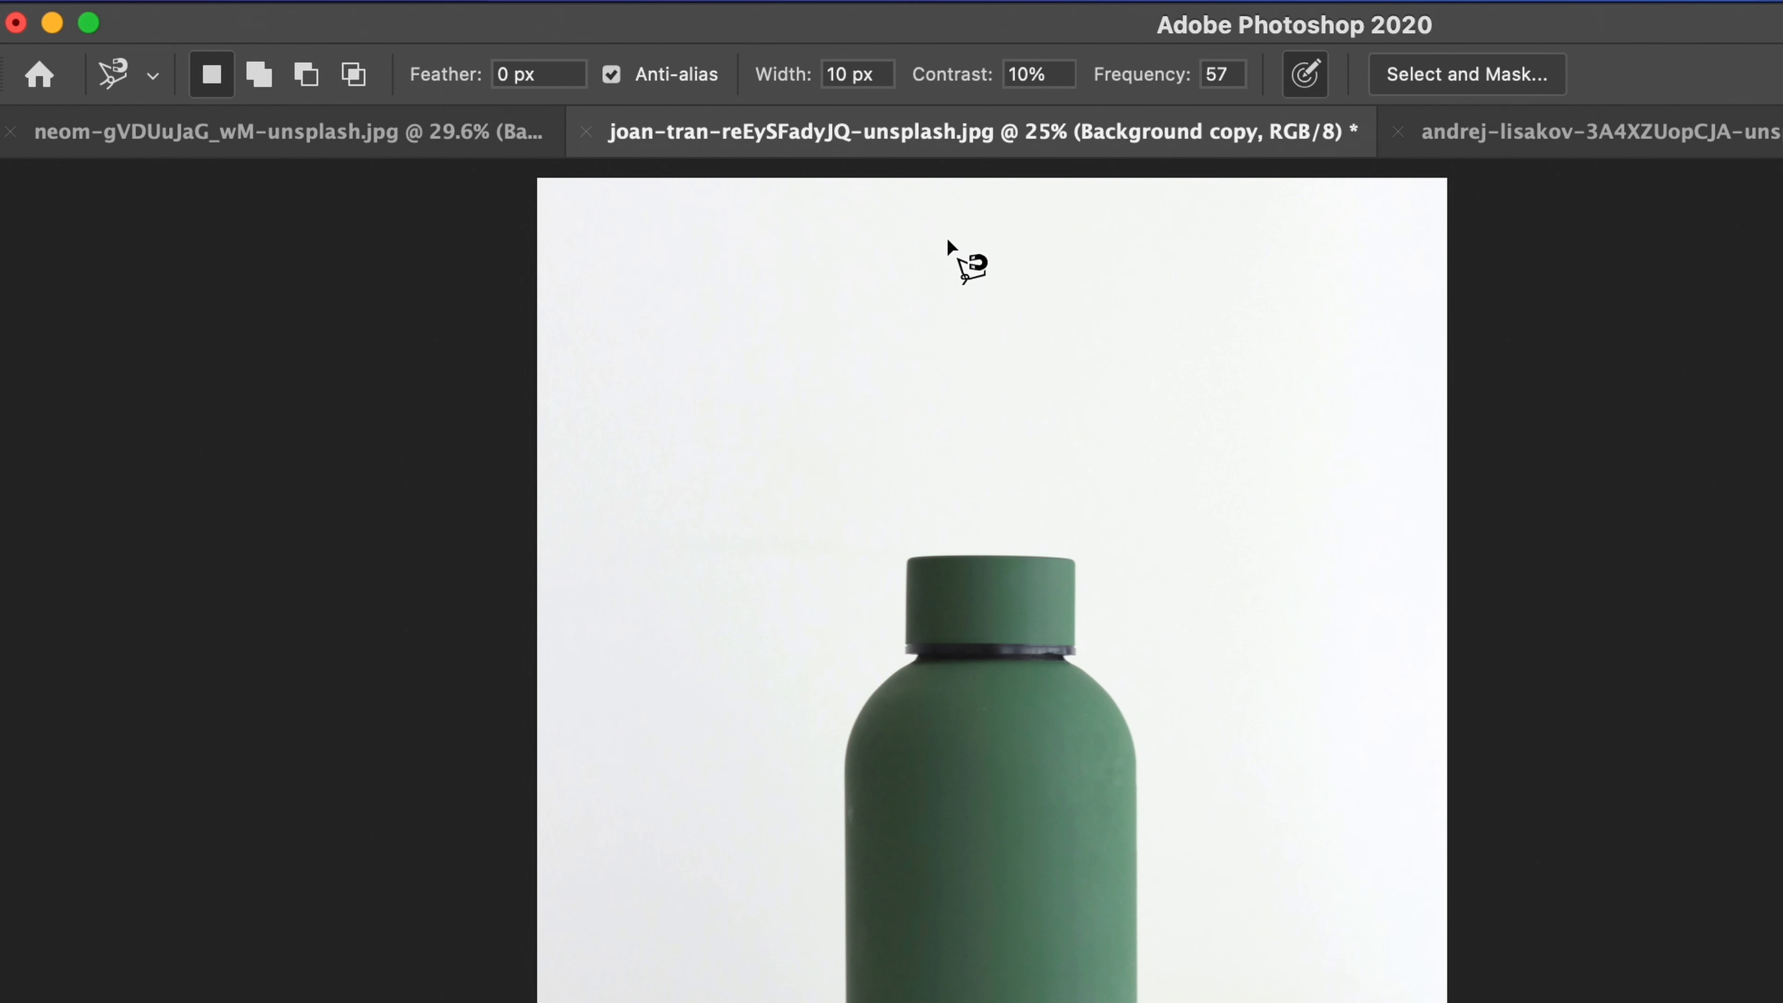
key("z")
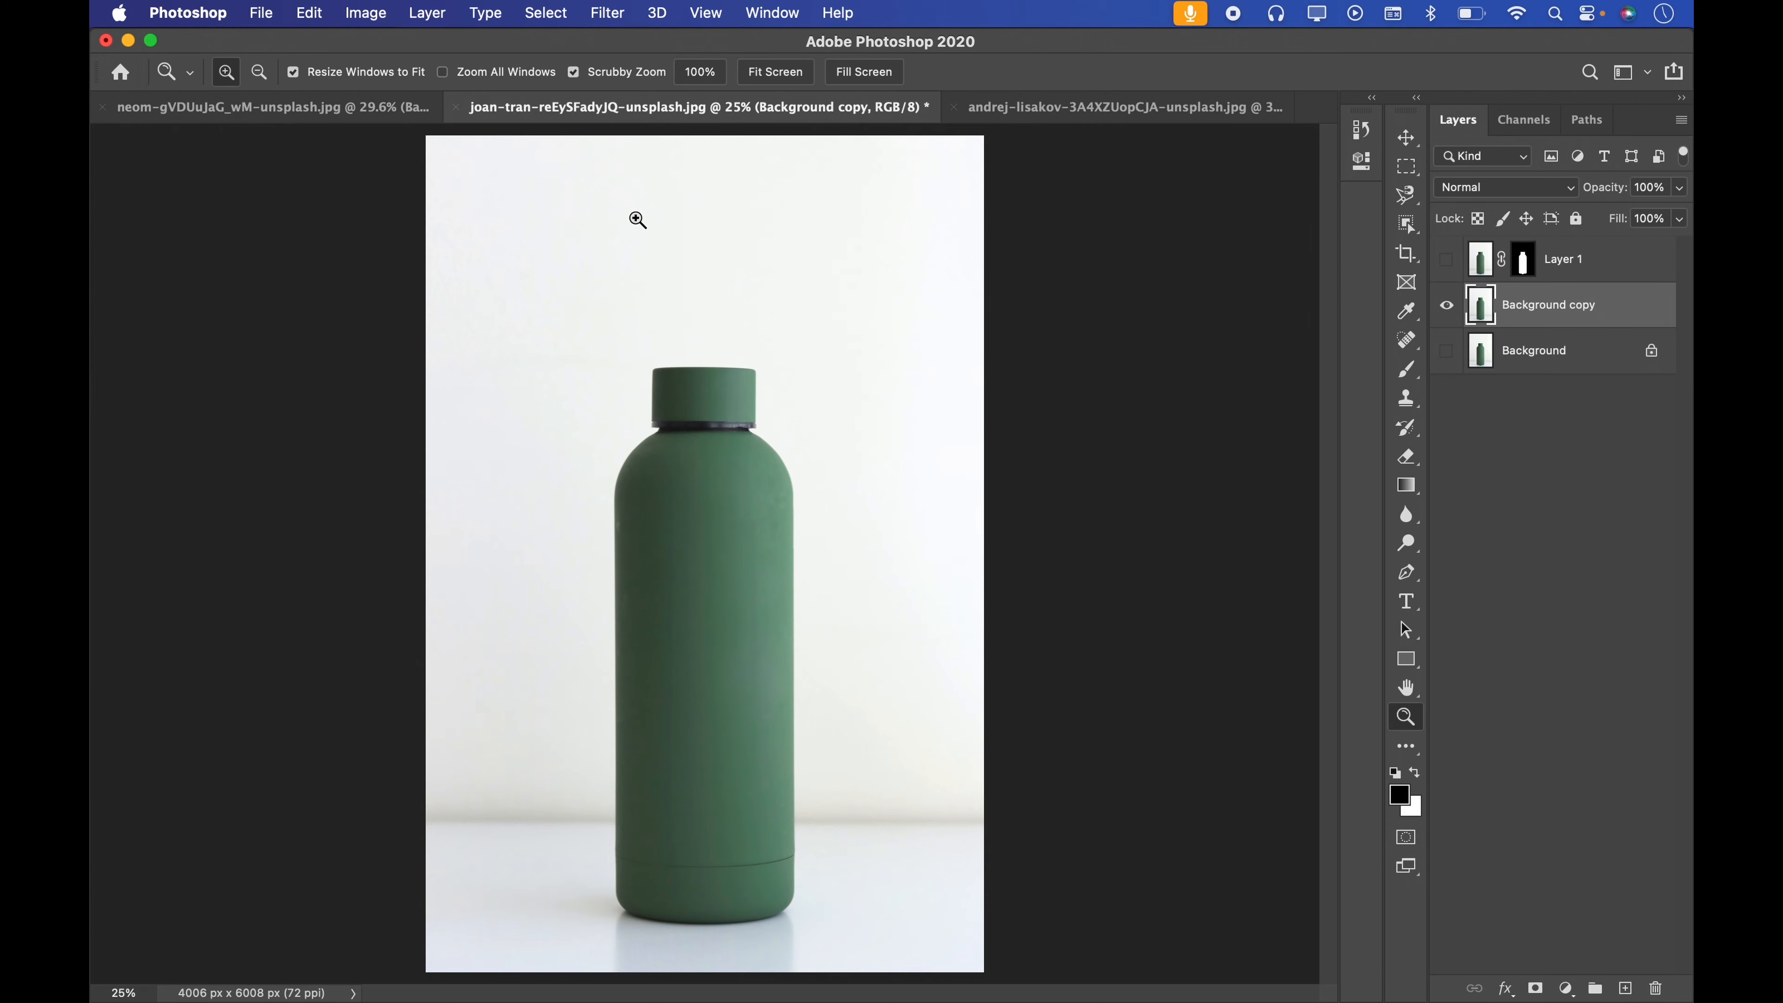
left_click_drag(687, 343, 737, 358)
left_click_drag(708, 486, 674, 347)
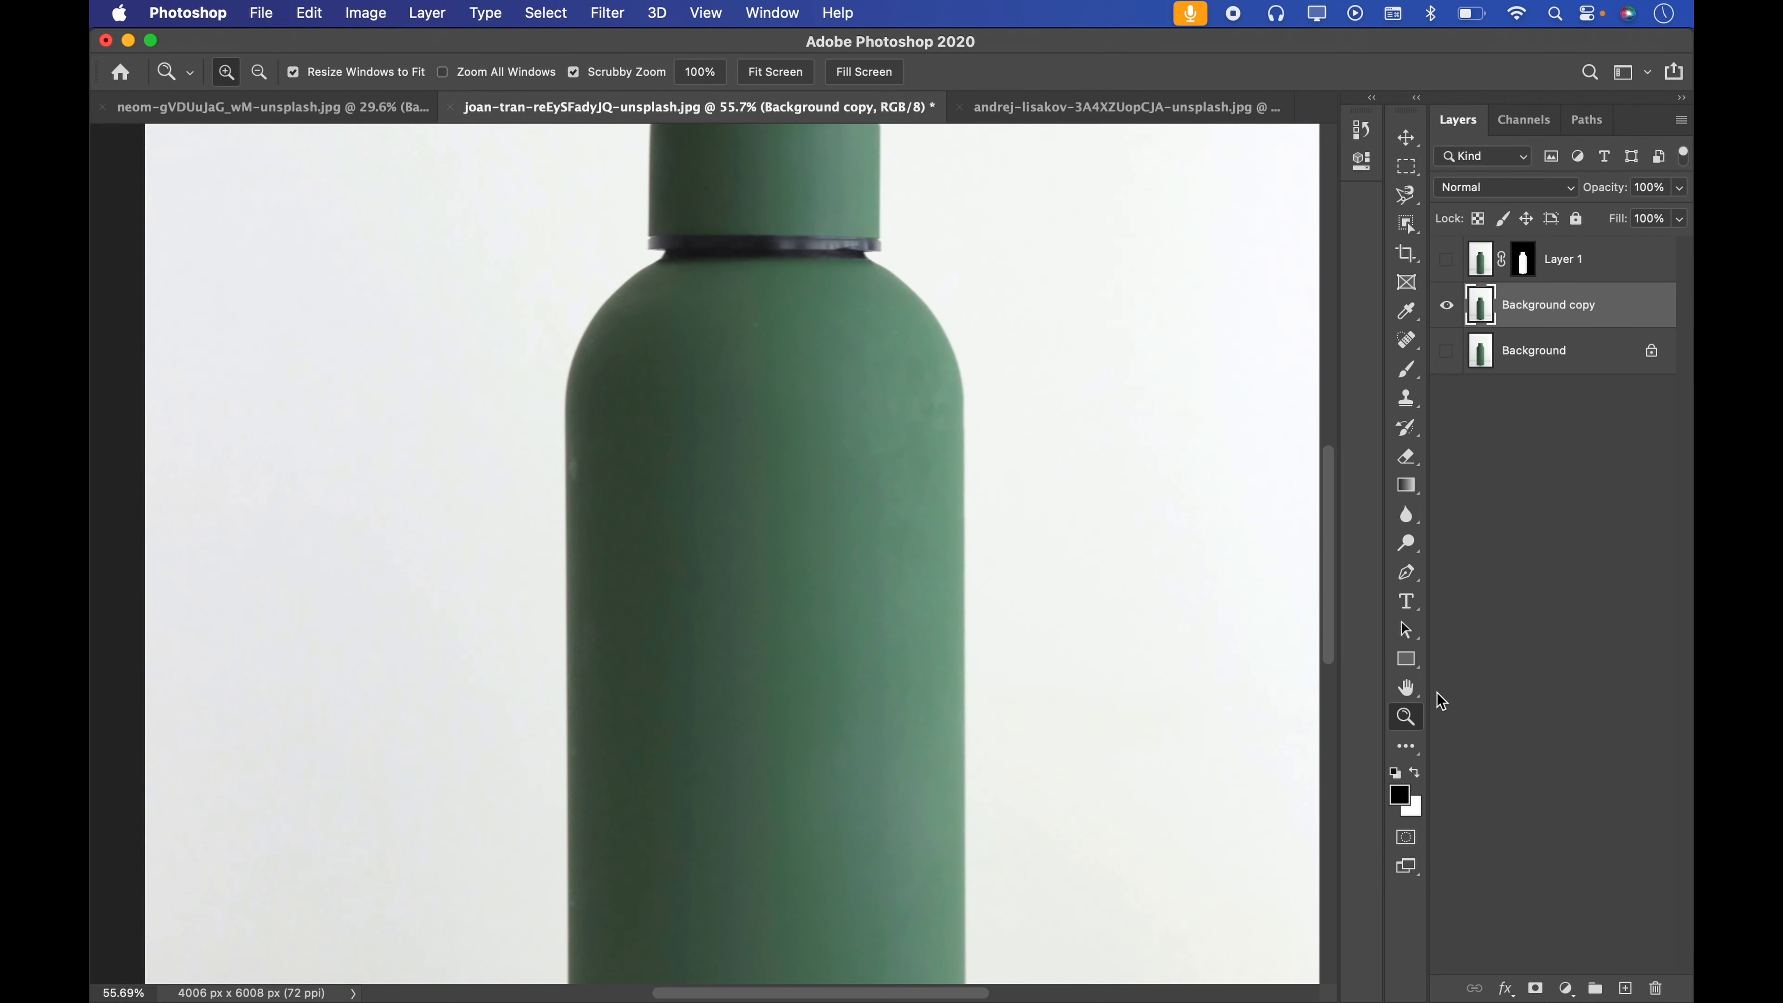
left_click_drag(619, 485, 751, 402)
left_click_drag(420, 510, 789, 457)
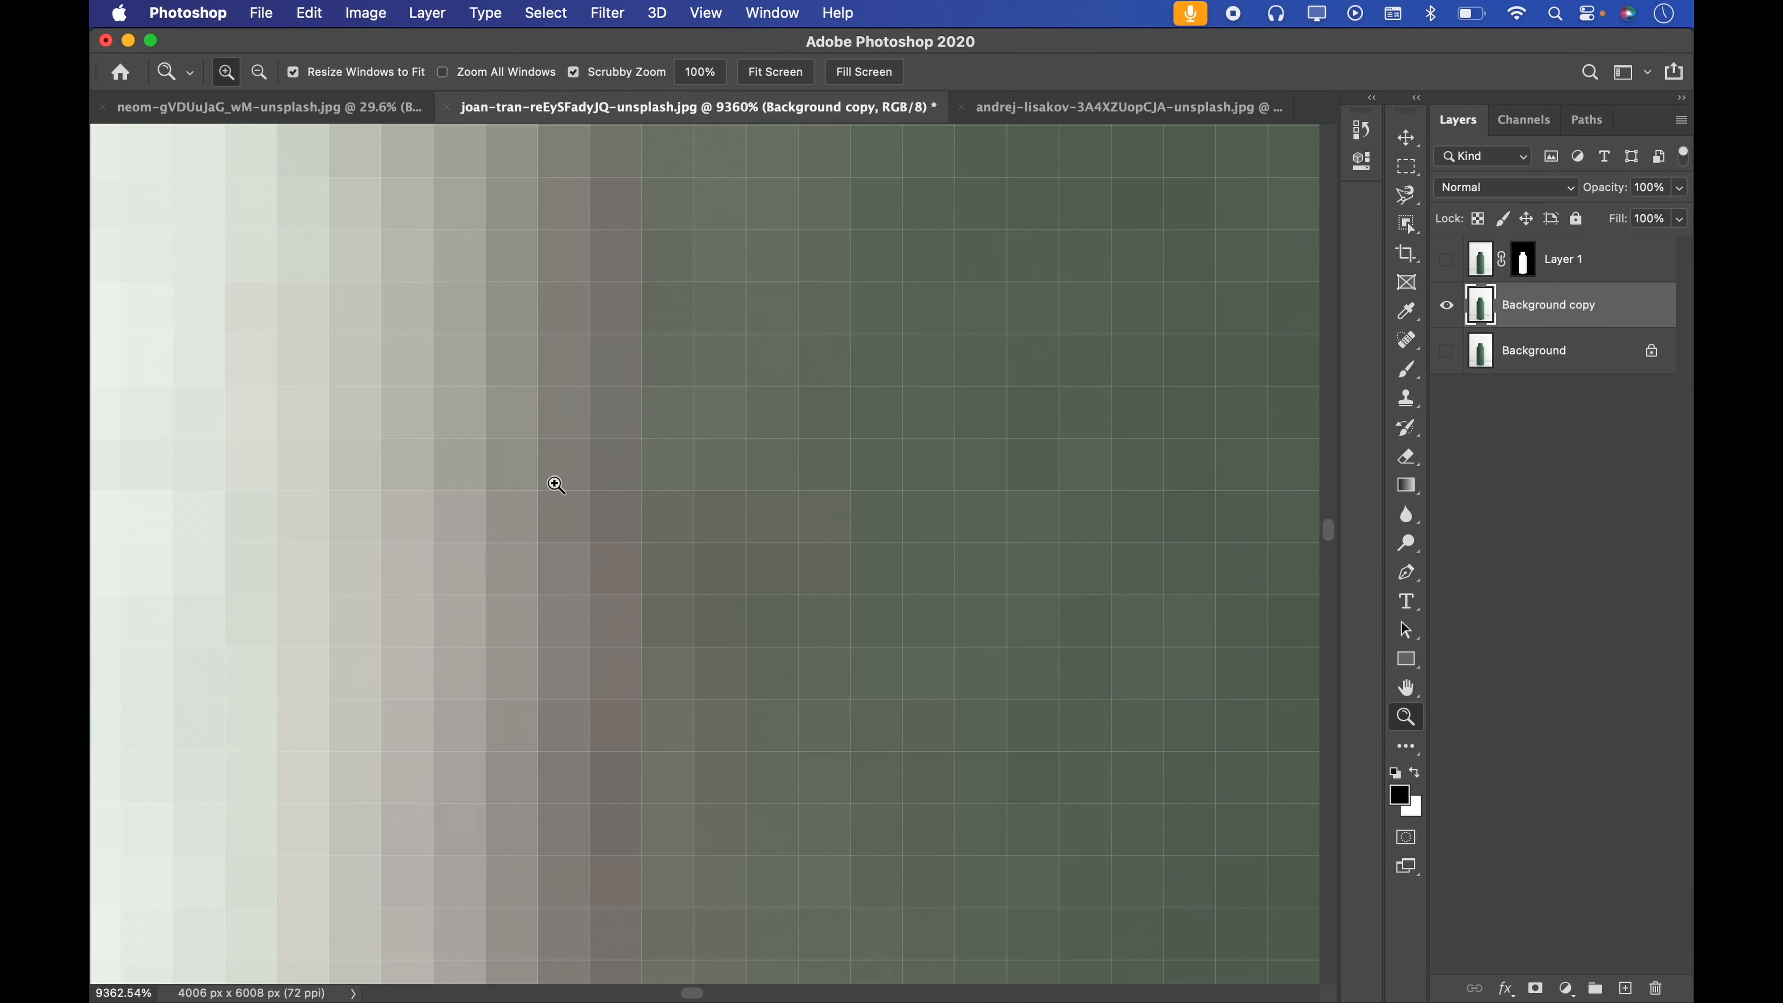
left_click_drag(683, 402, 491, 430)
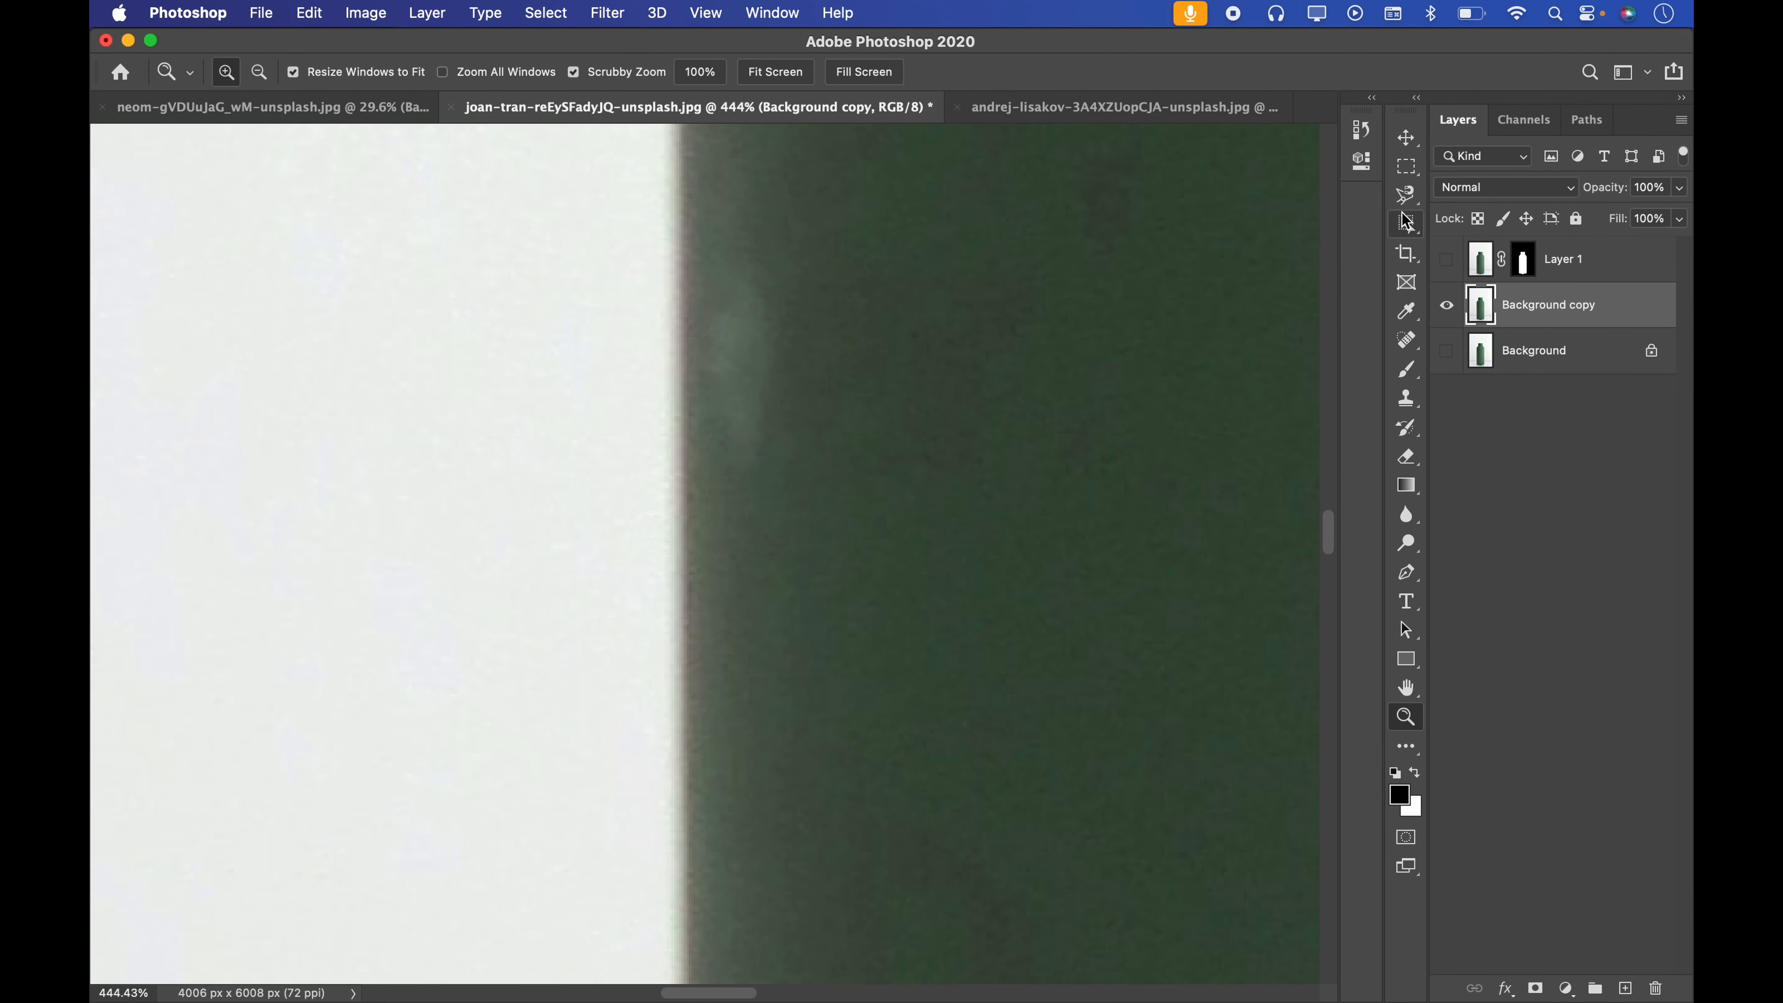
left_click(1406, 196)
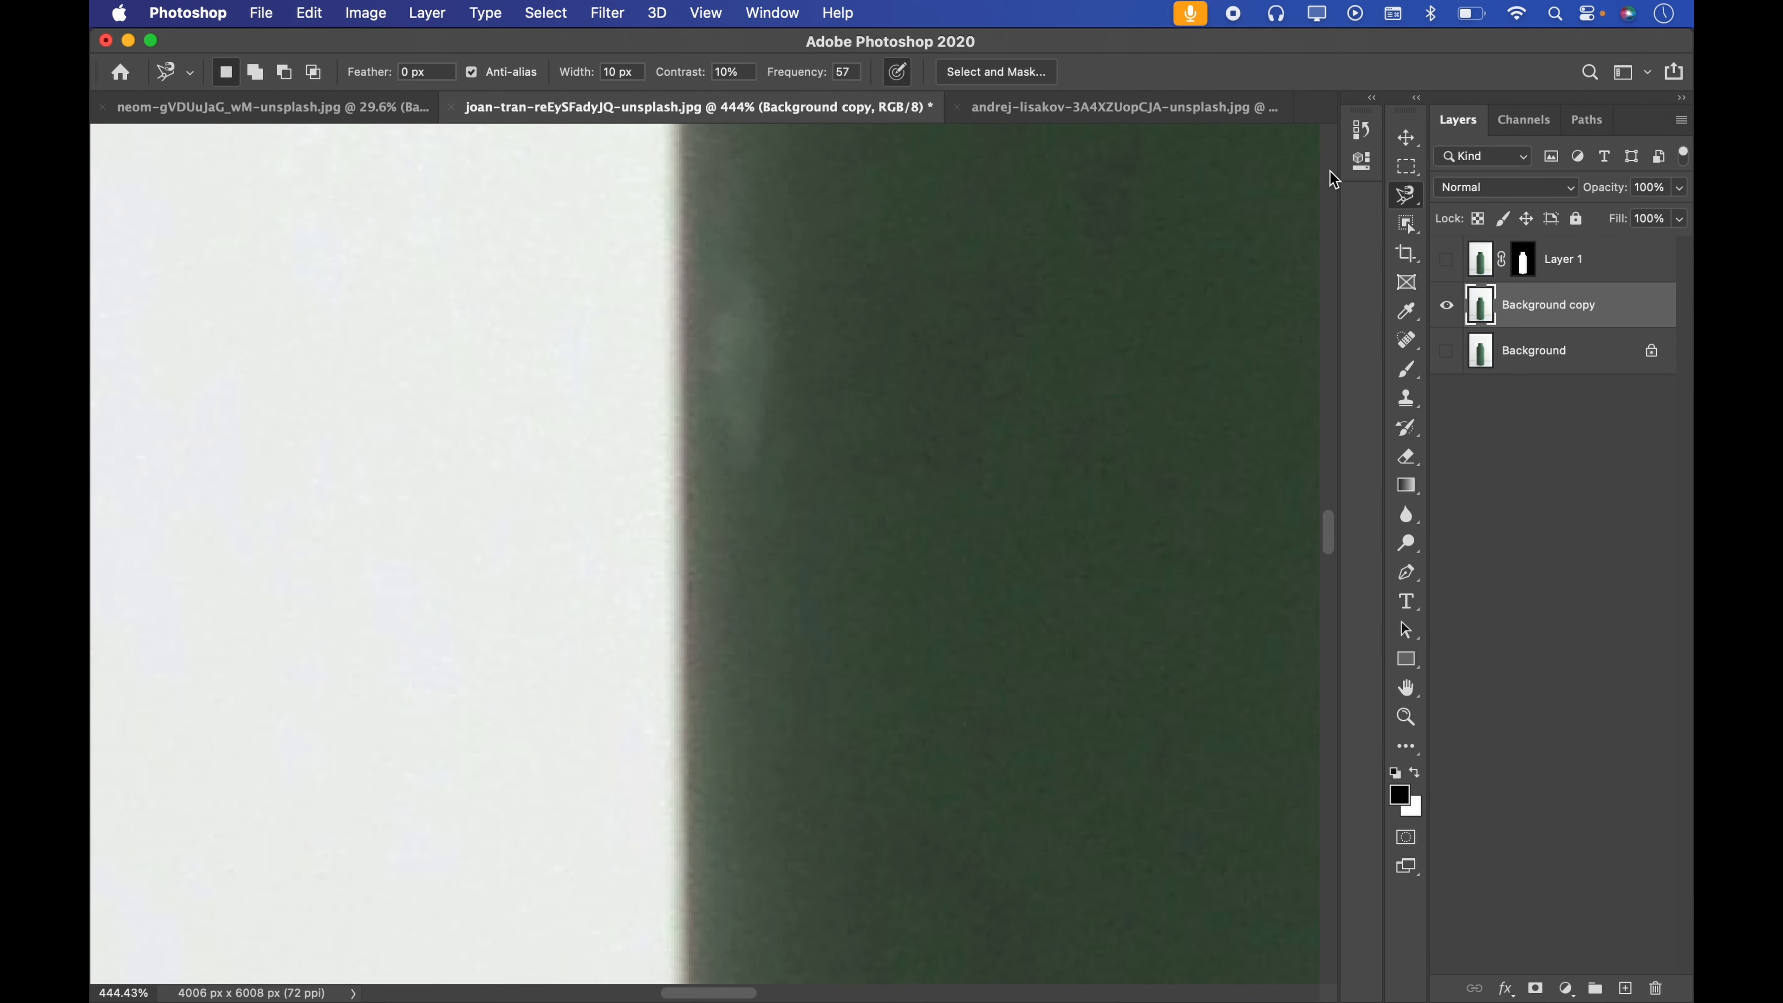
Trace a closed Magnetic Lasso loop that strays off the bottle's left edge on both sides, and discard the selection
left_click(618, 71)
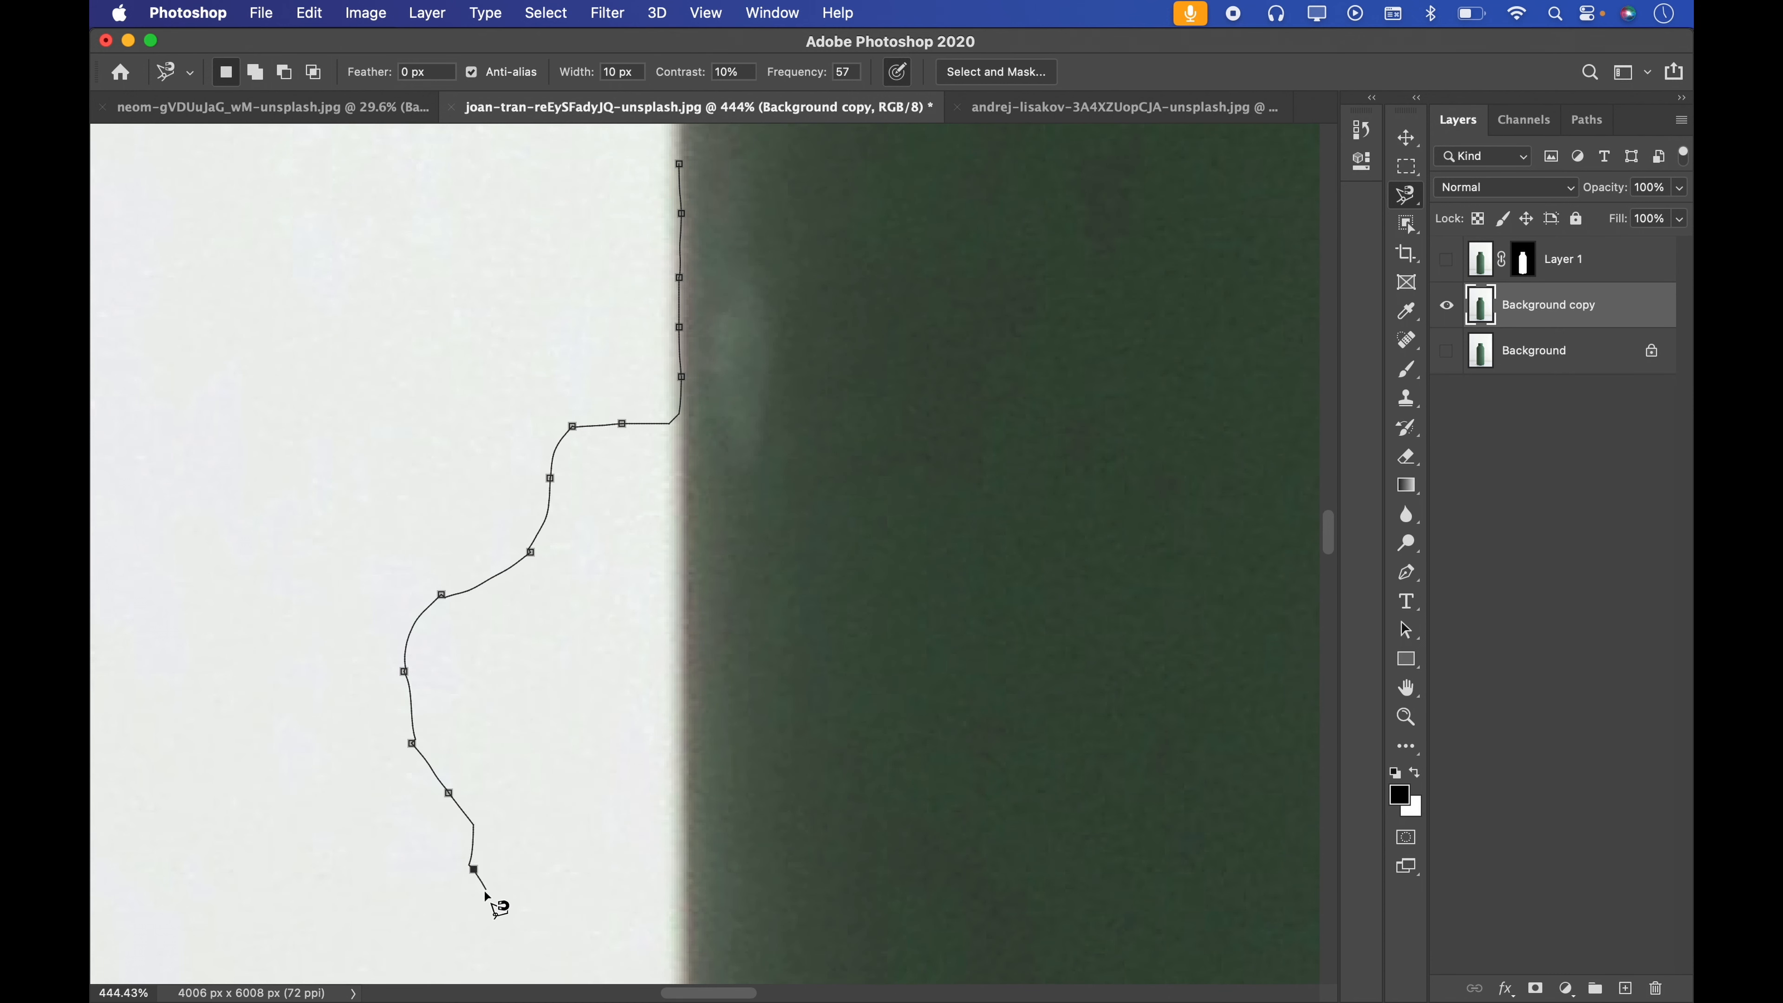
left_click_drag(488, 910, 469, 500)
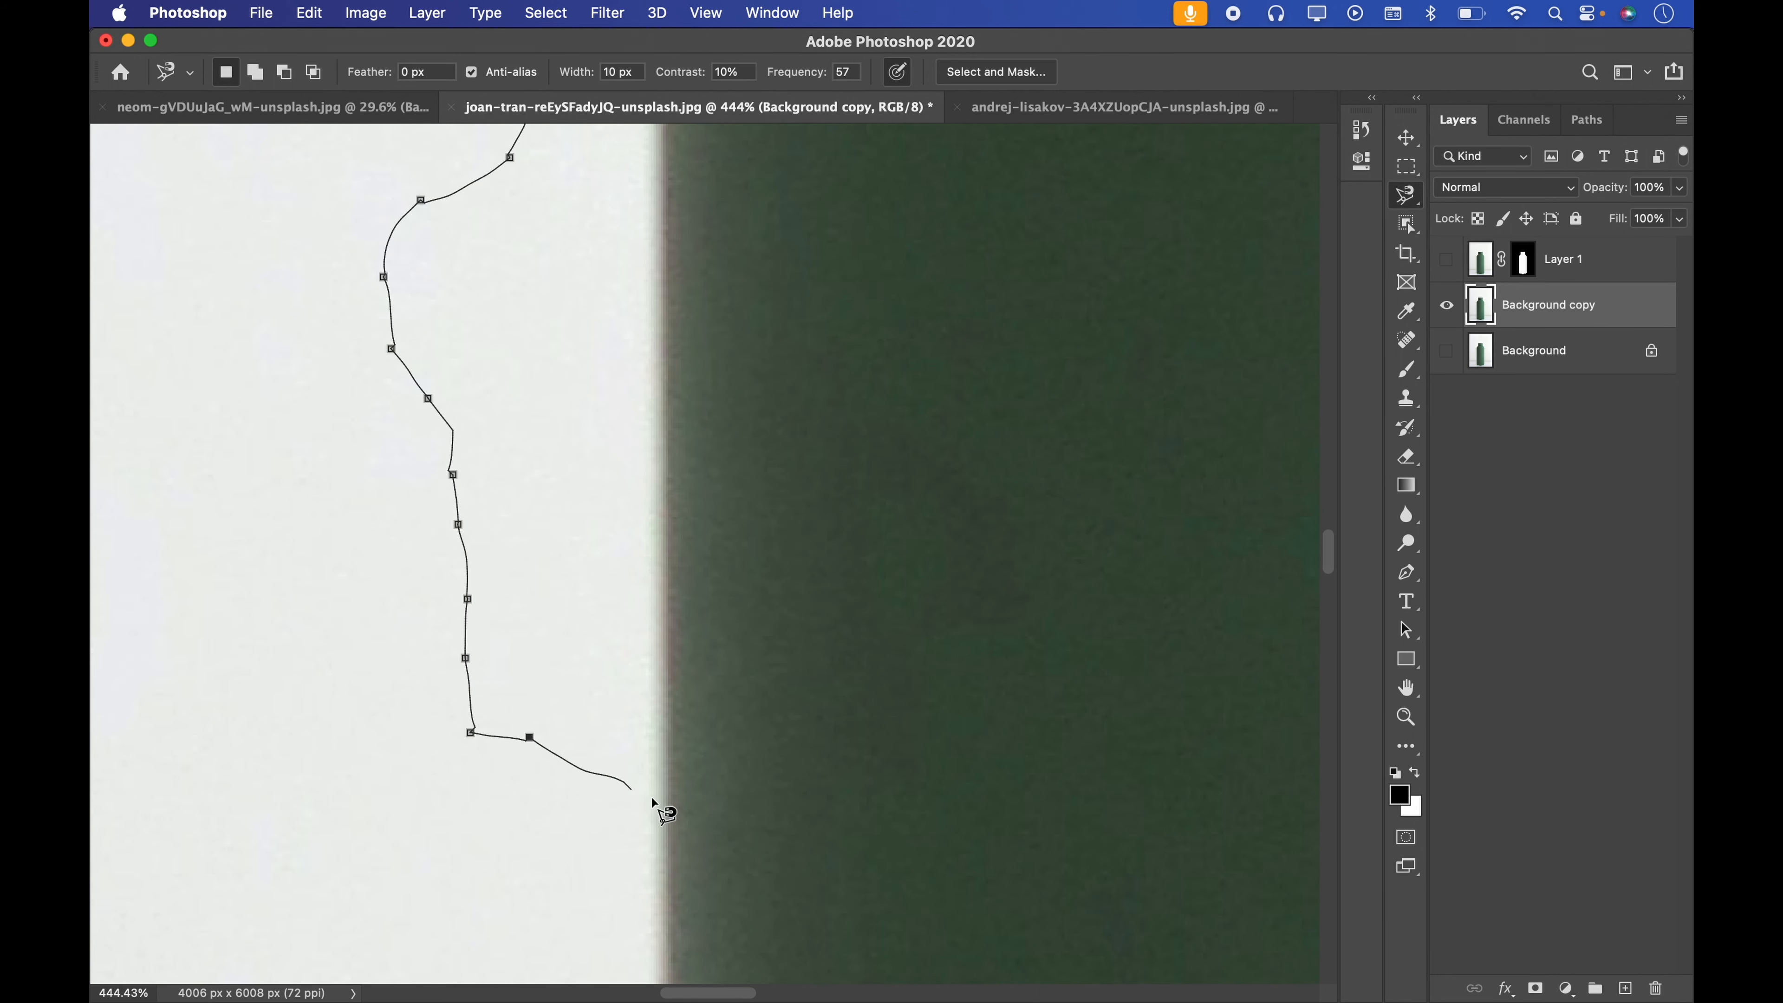
scroll(858, 194, "up", 6)
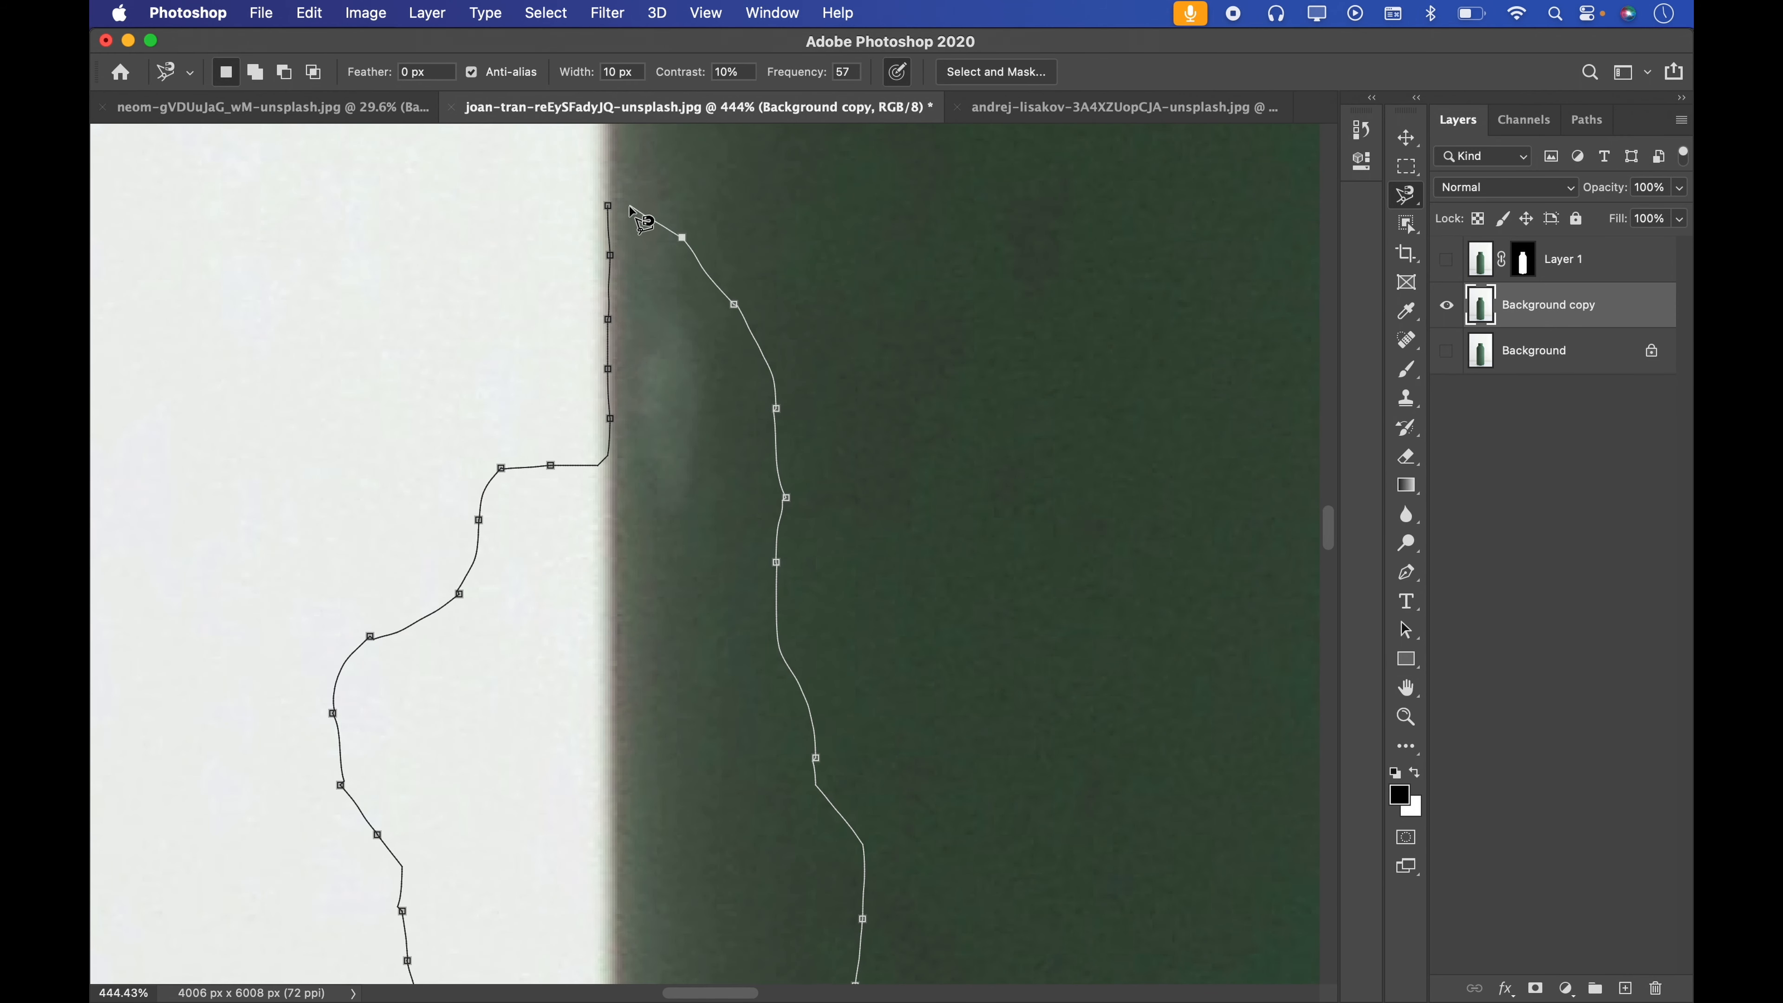
left_click(608, 205)
key("super+space")
mouse_move(695, 361)
left_mouse_down()
mouse_move(649, 290)
mouse_move(621, 319)
left_mouse_up()
key("super+space")
key("super+d")
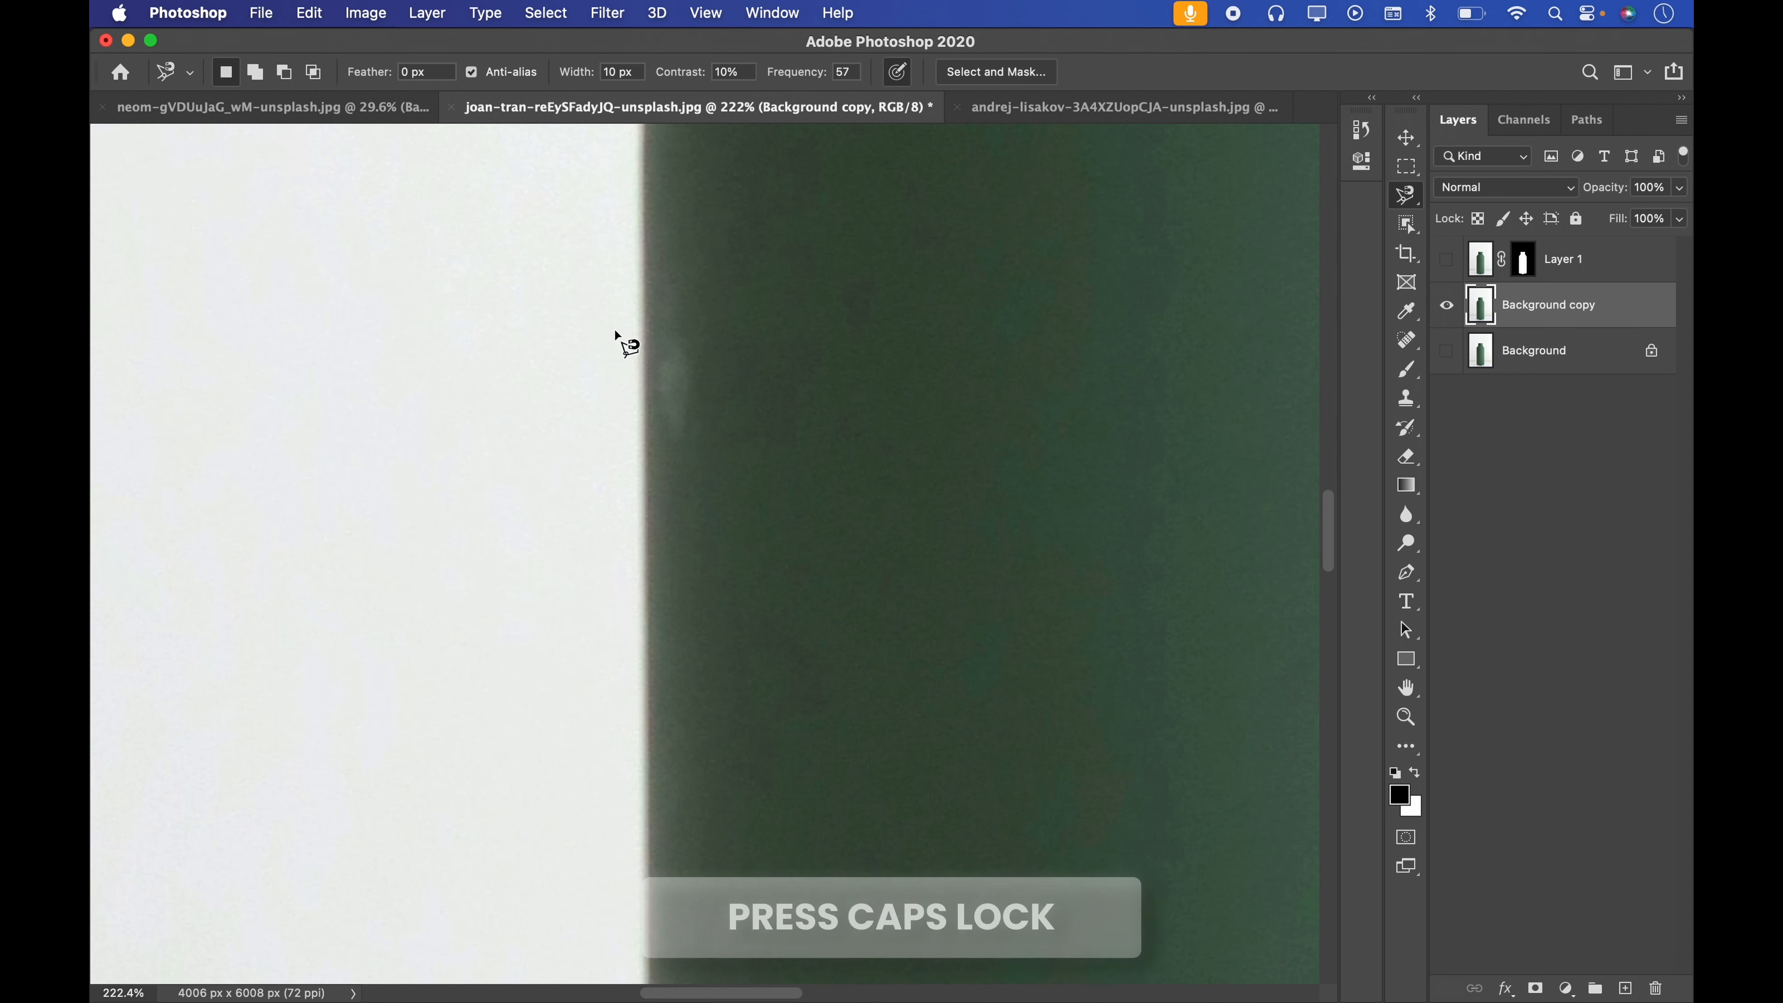
Show the Magnetic Lasso's width circle as the cursor and trace a small closed selection at the bottle's left edge
key("Caps_Lock")
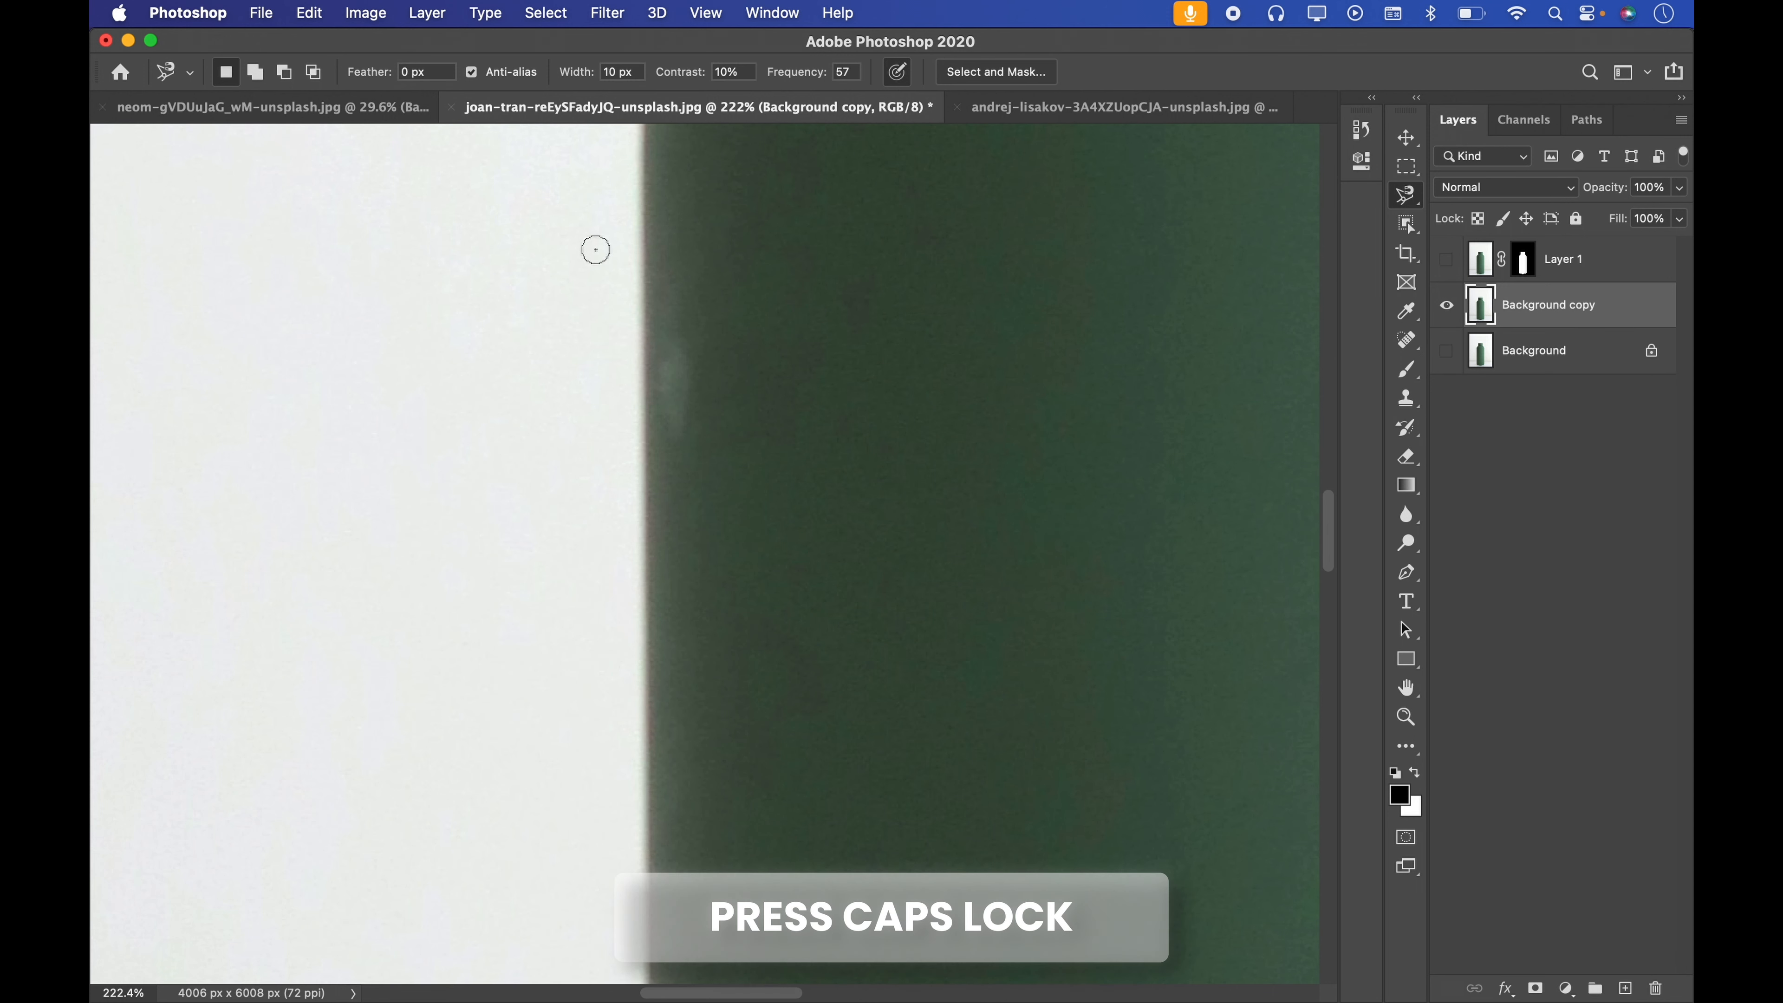
left_click(640, 327)
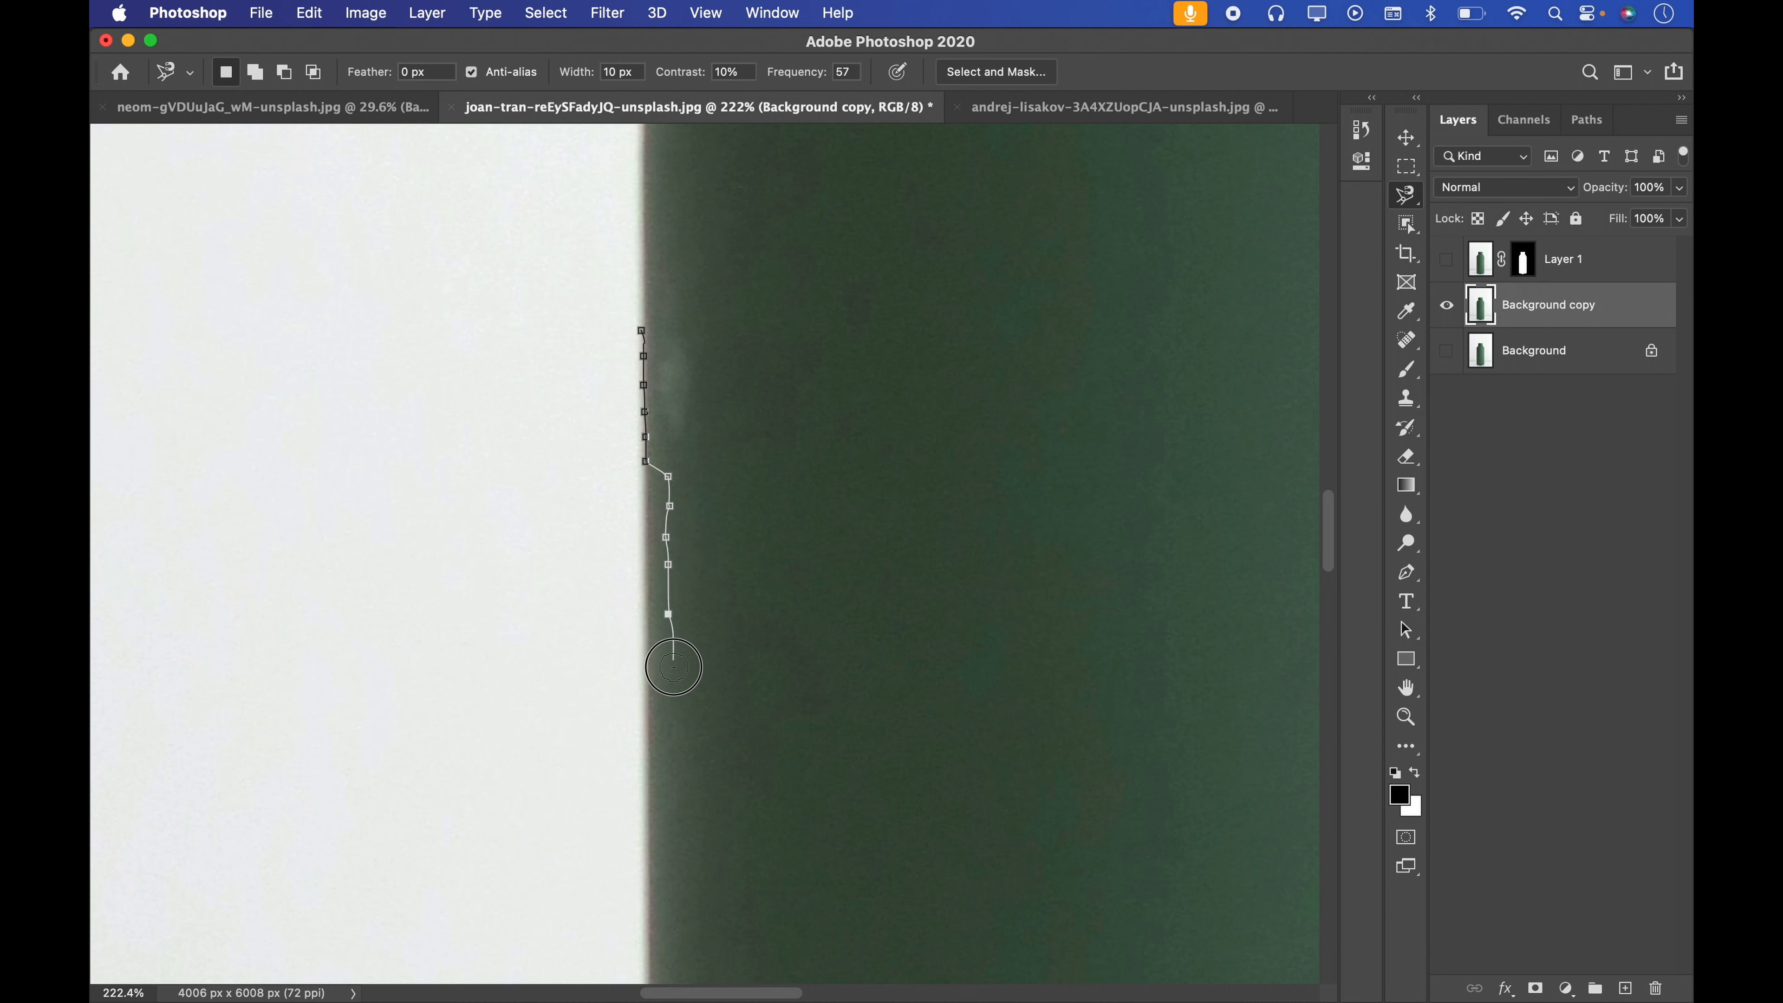
left_click(671, 712)
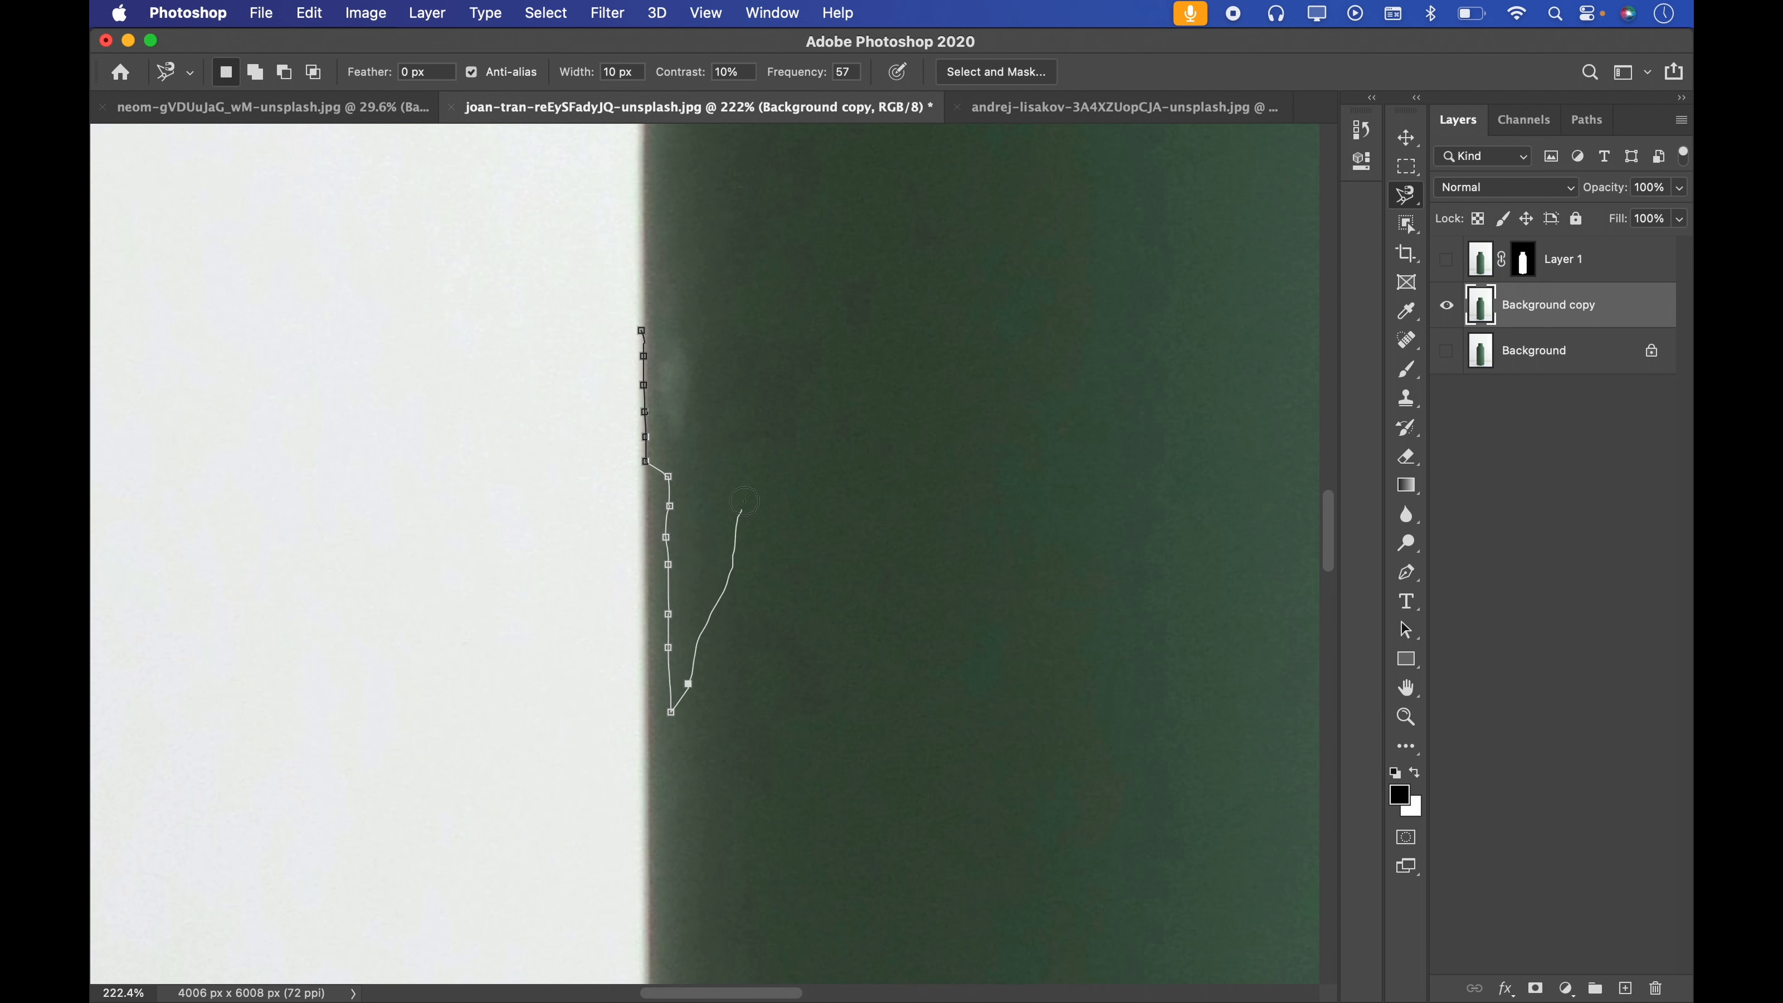
left_click(647, 333)
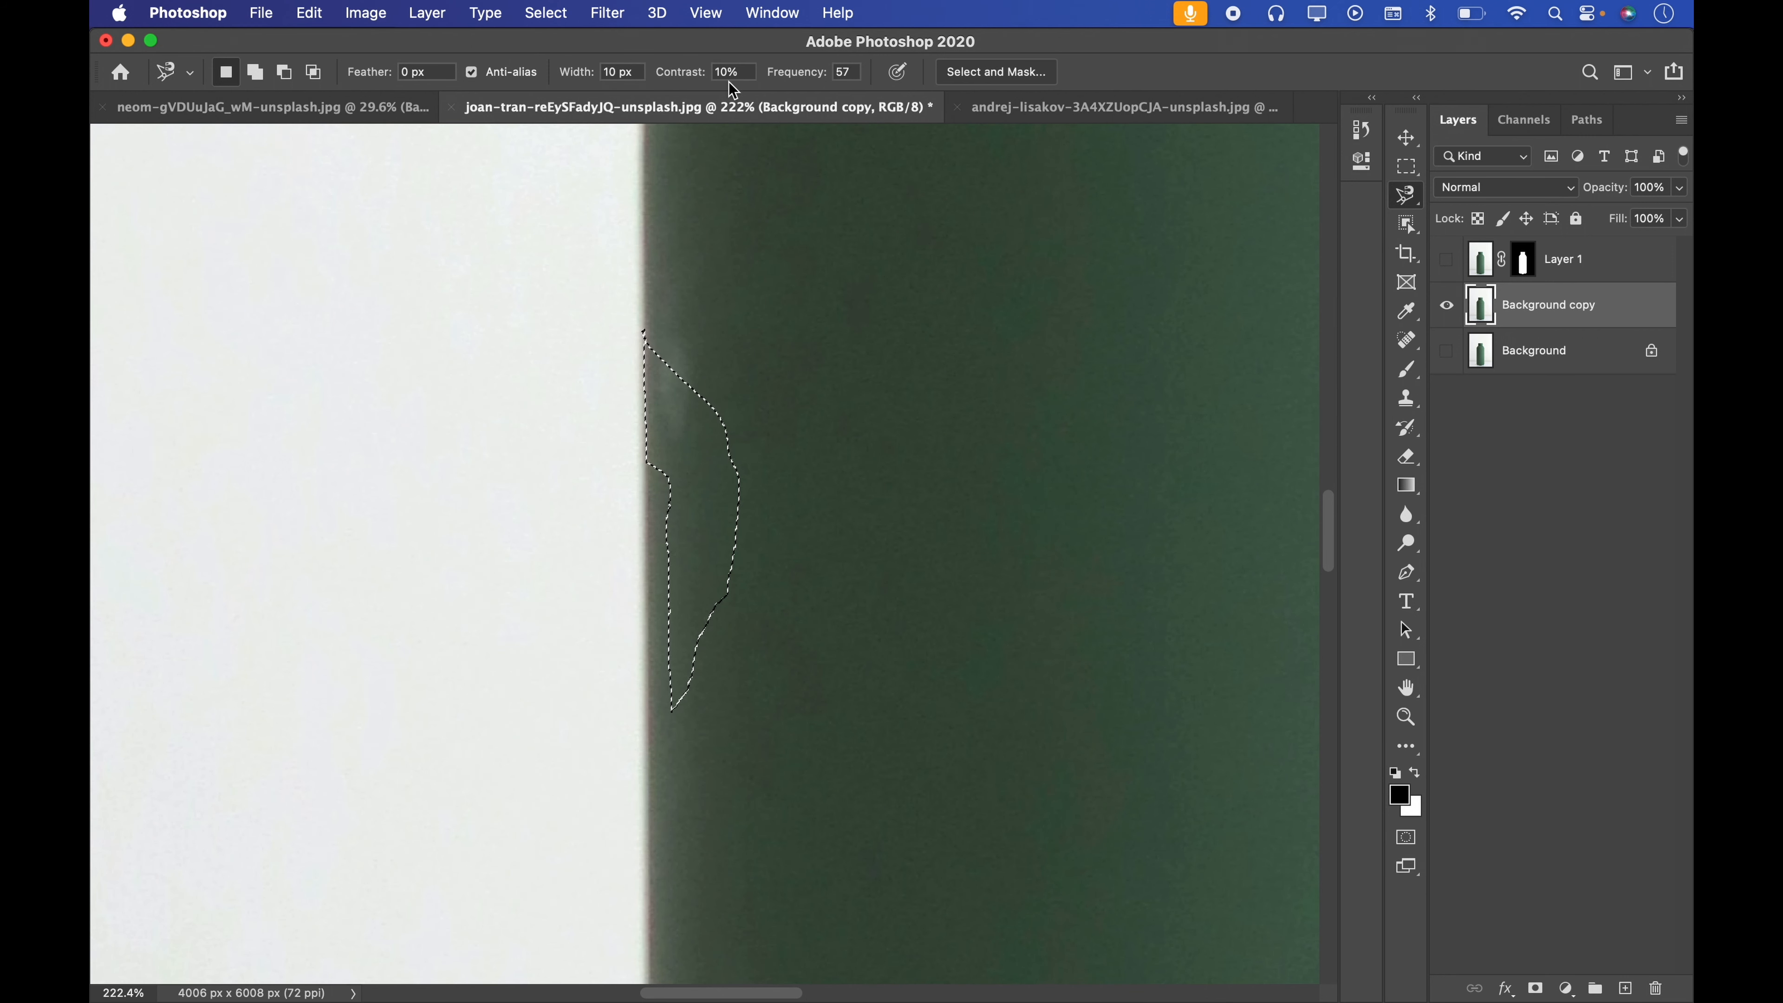
Set the Magnetic Lasso's width to 200 px and compare its detection circle with the bottle's left edge
left_click(614, 71)
left_click_drag(613, 71, 570, 72)
type("200")
key("Return")
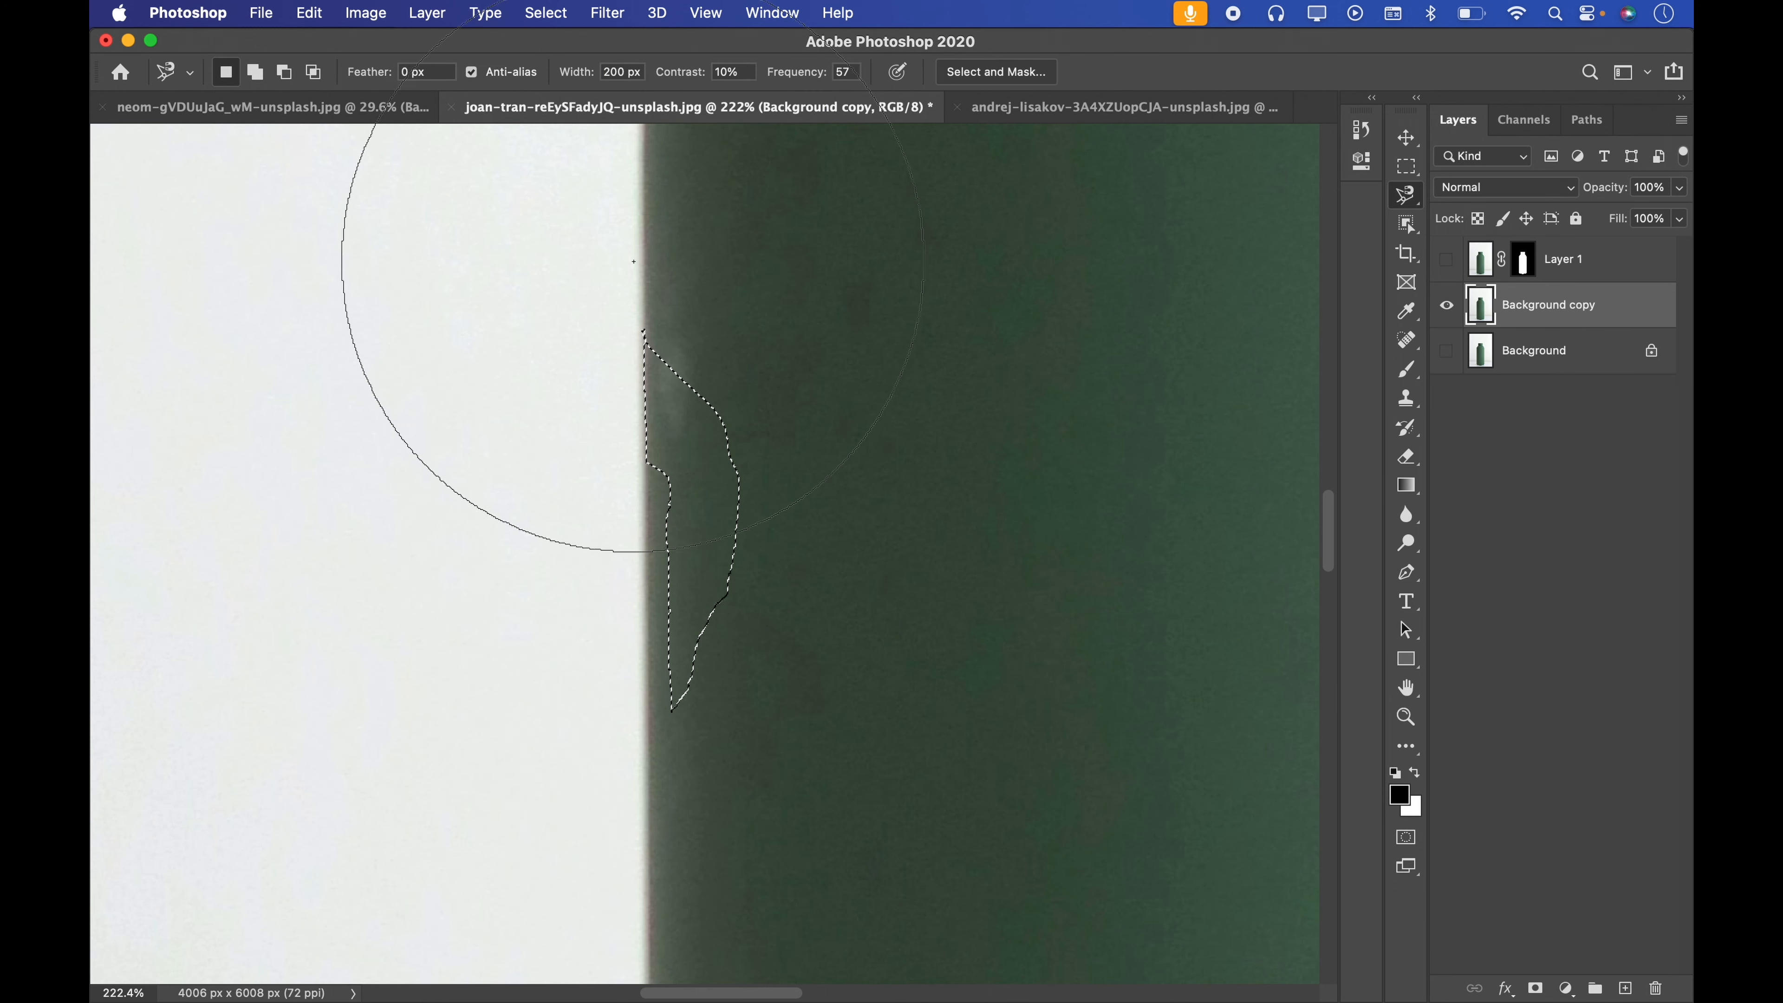
key("super+minus")
scroll(566, 495, "down", 2)
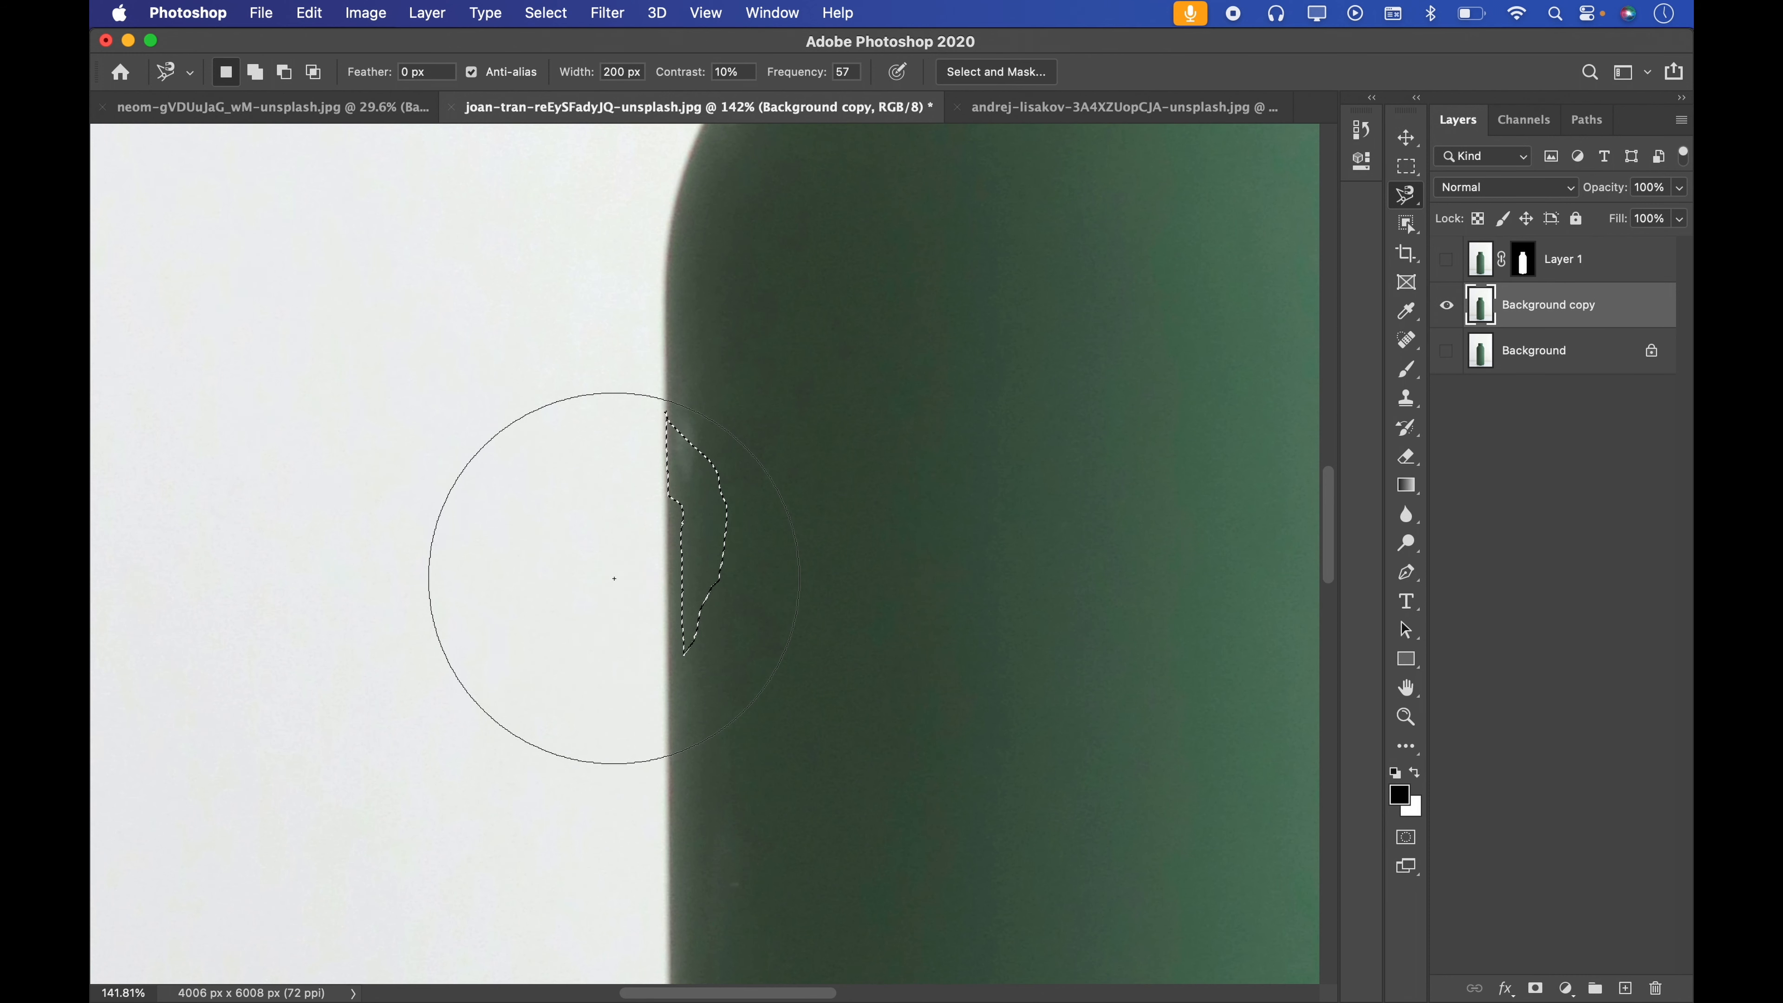
Trace a closed Magnetic Lasso loop down the bottle's left edge to near its base and back up inside, and discard the selection
scroll(615, 580, "down", 3)
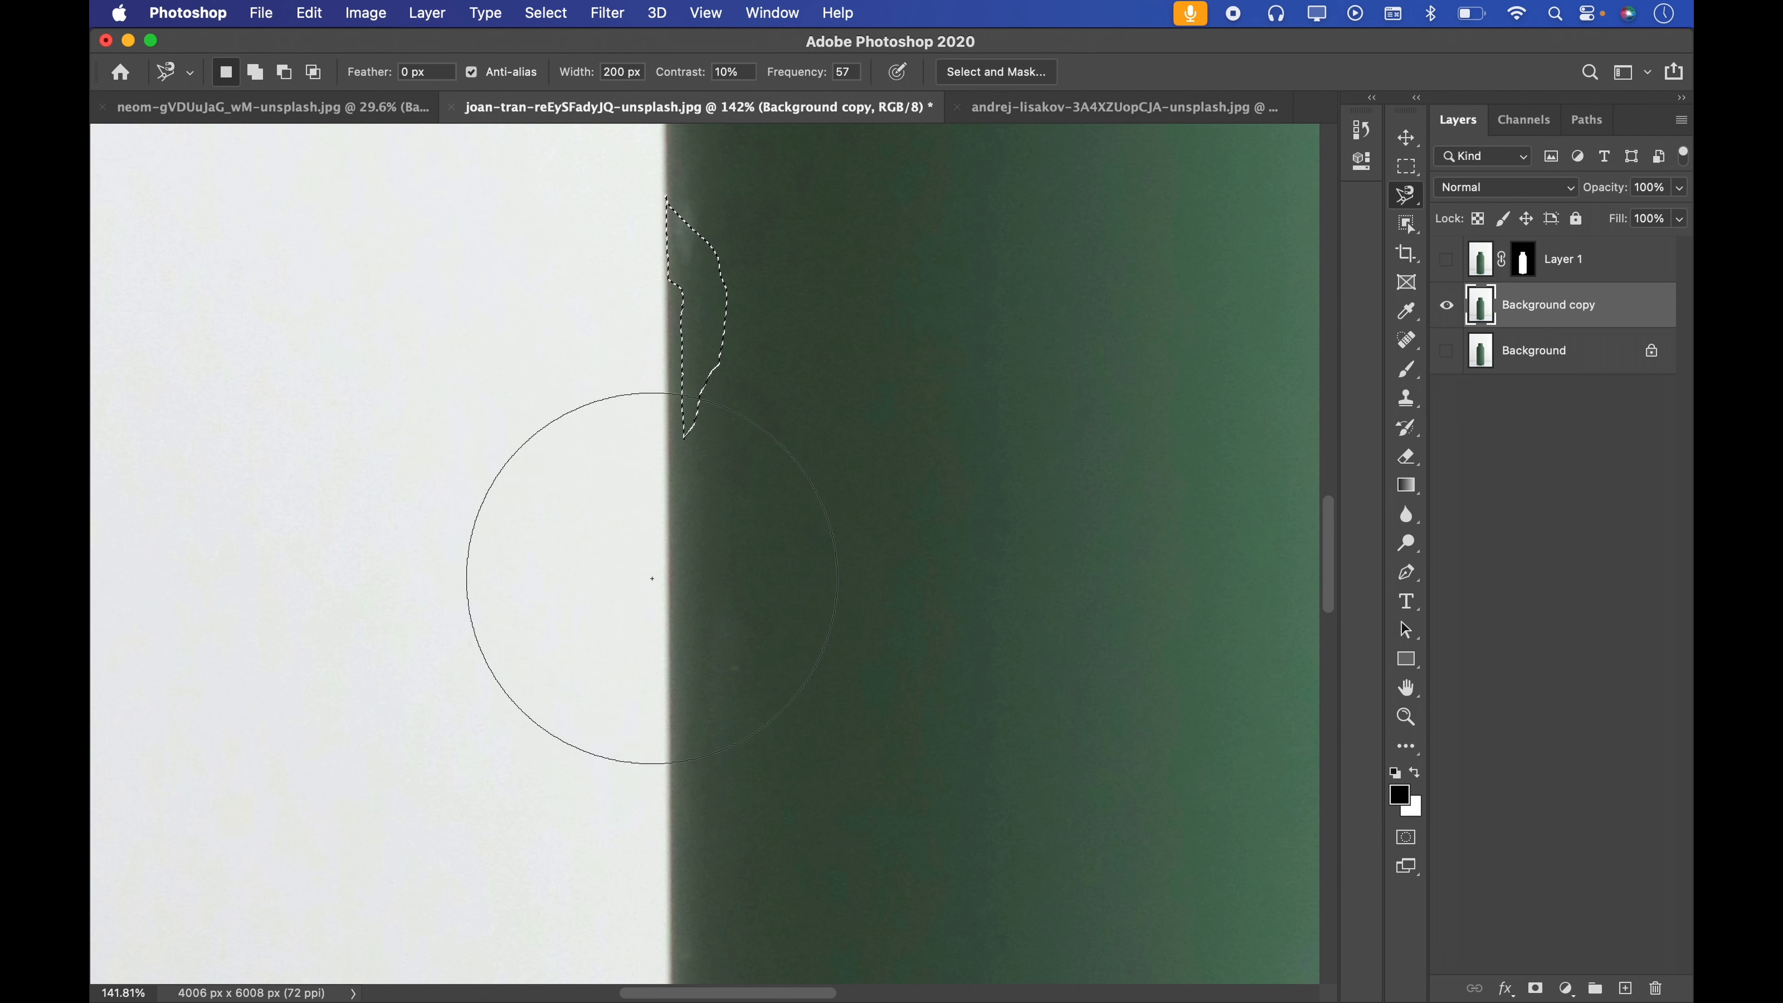
scroll(628, 546, "down", 1)
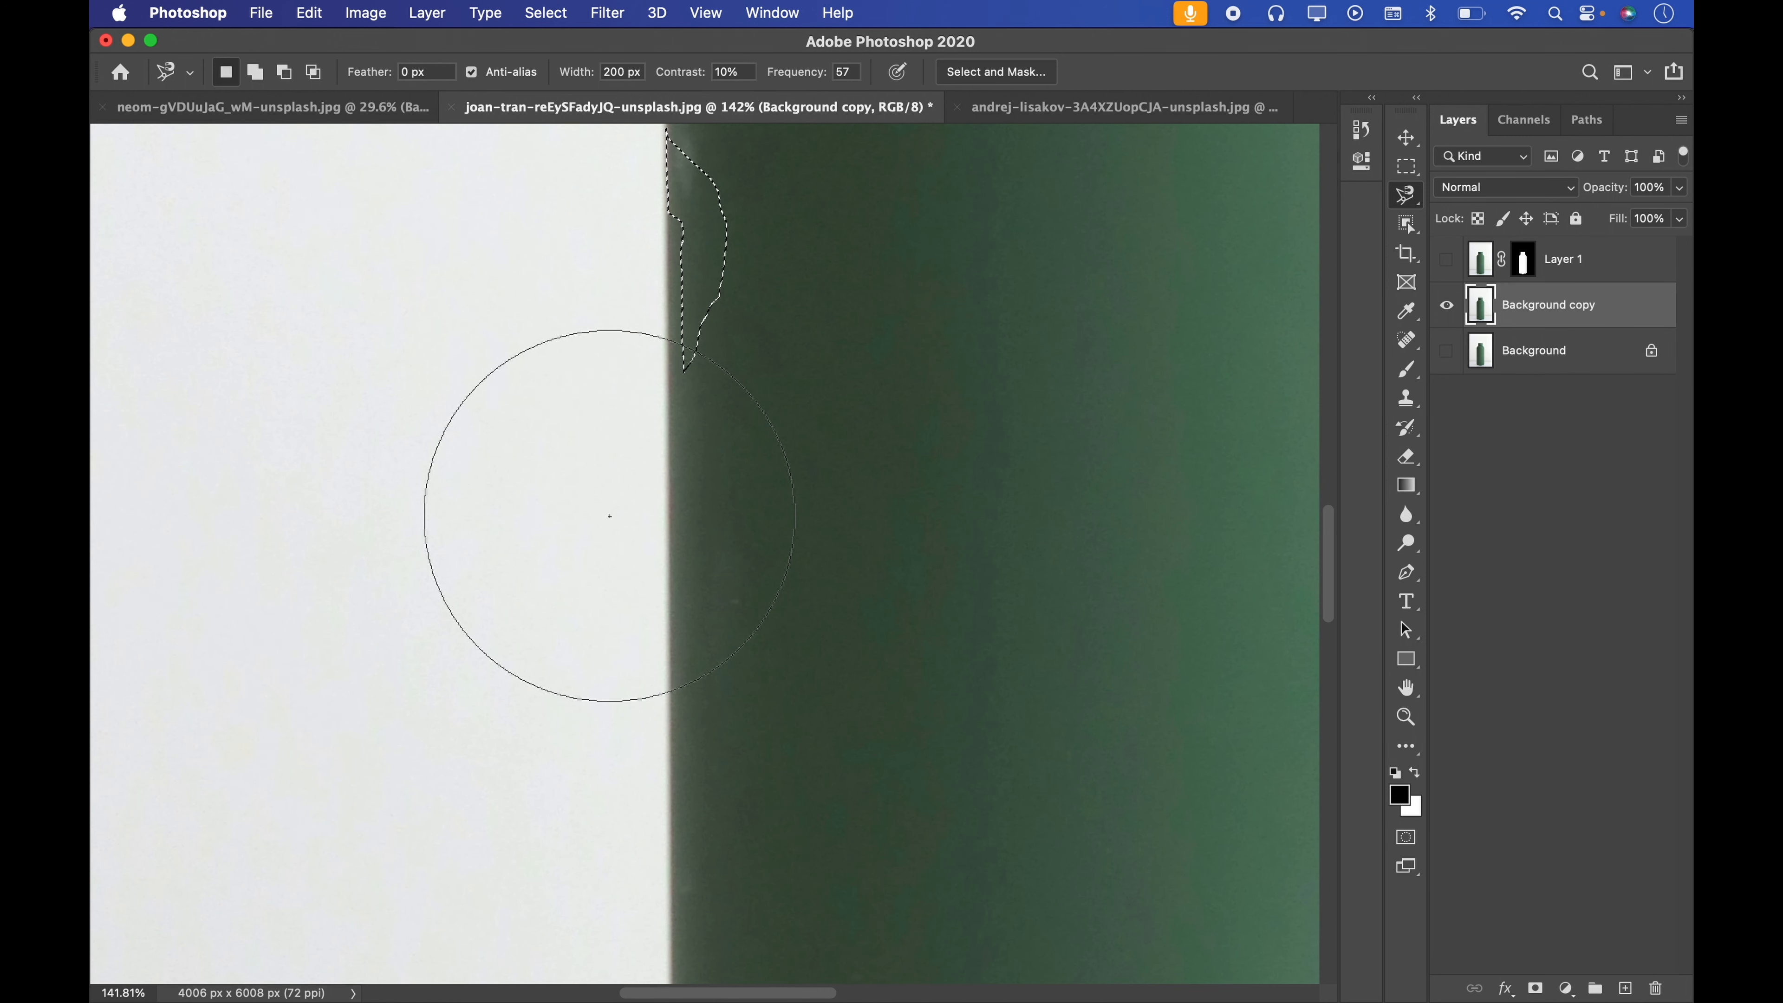
left_click(563, 454)
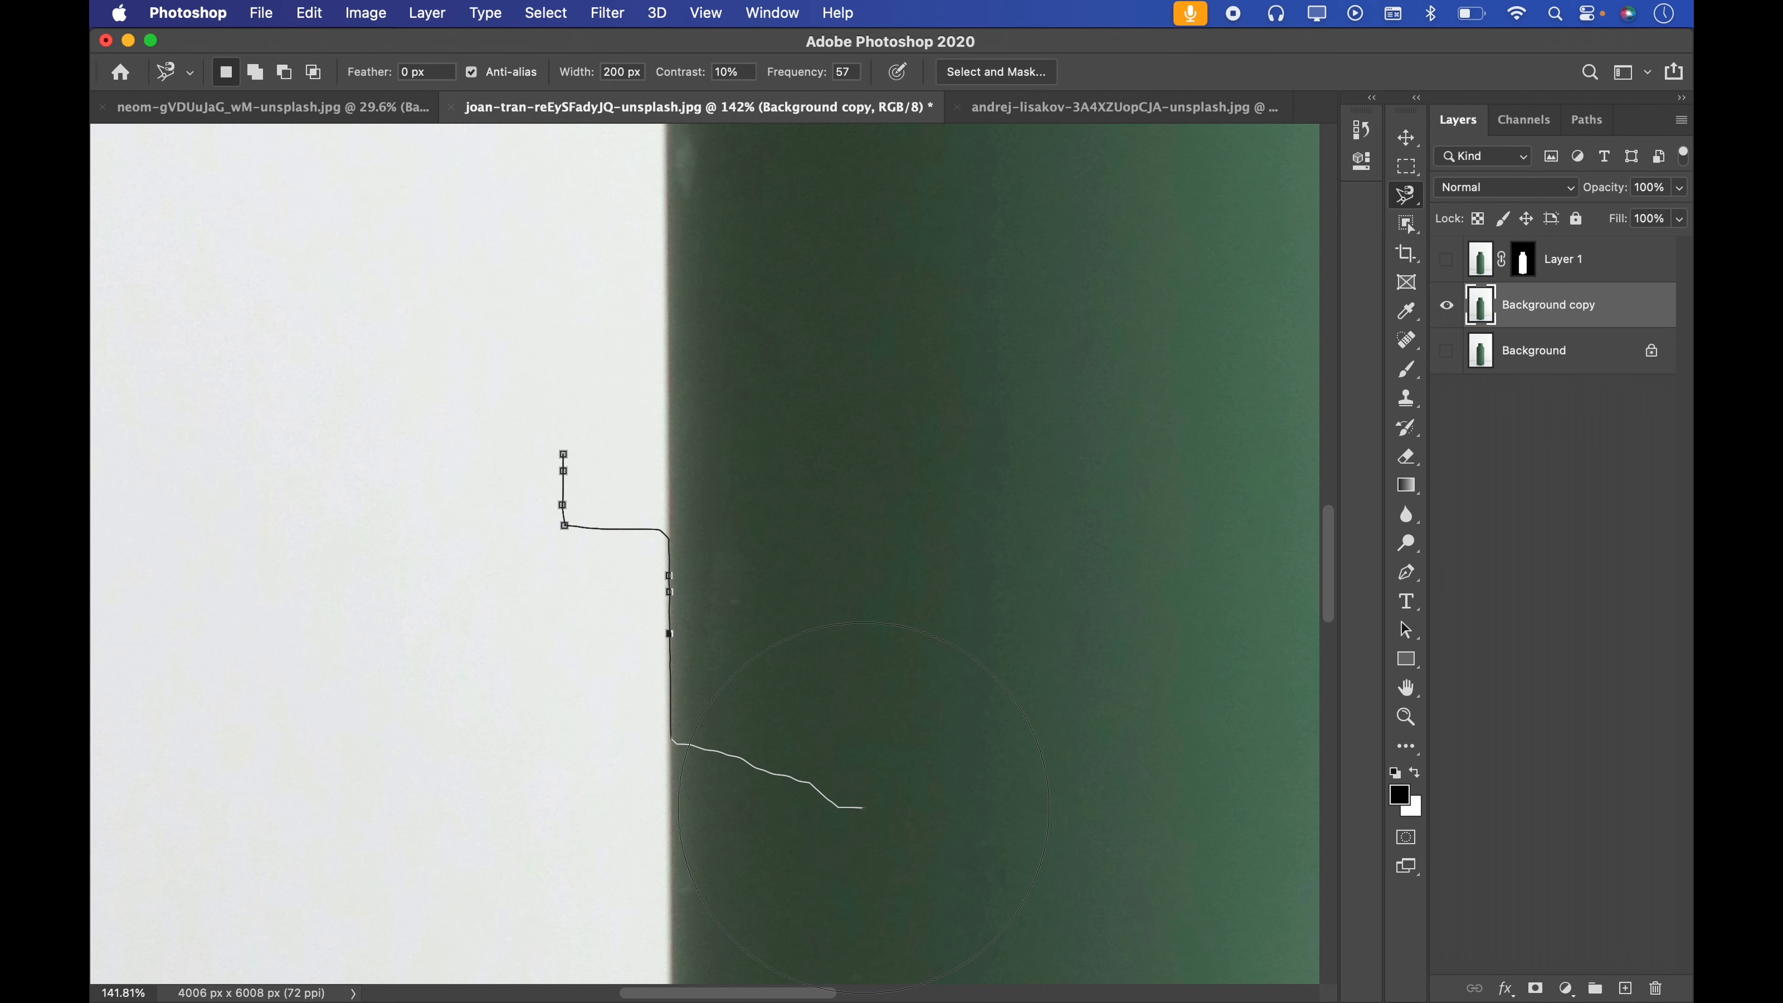
scroll(835, 810, "down", 10)
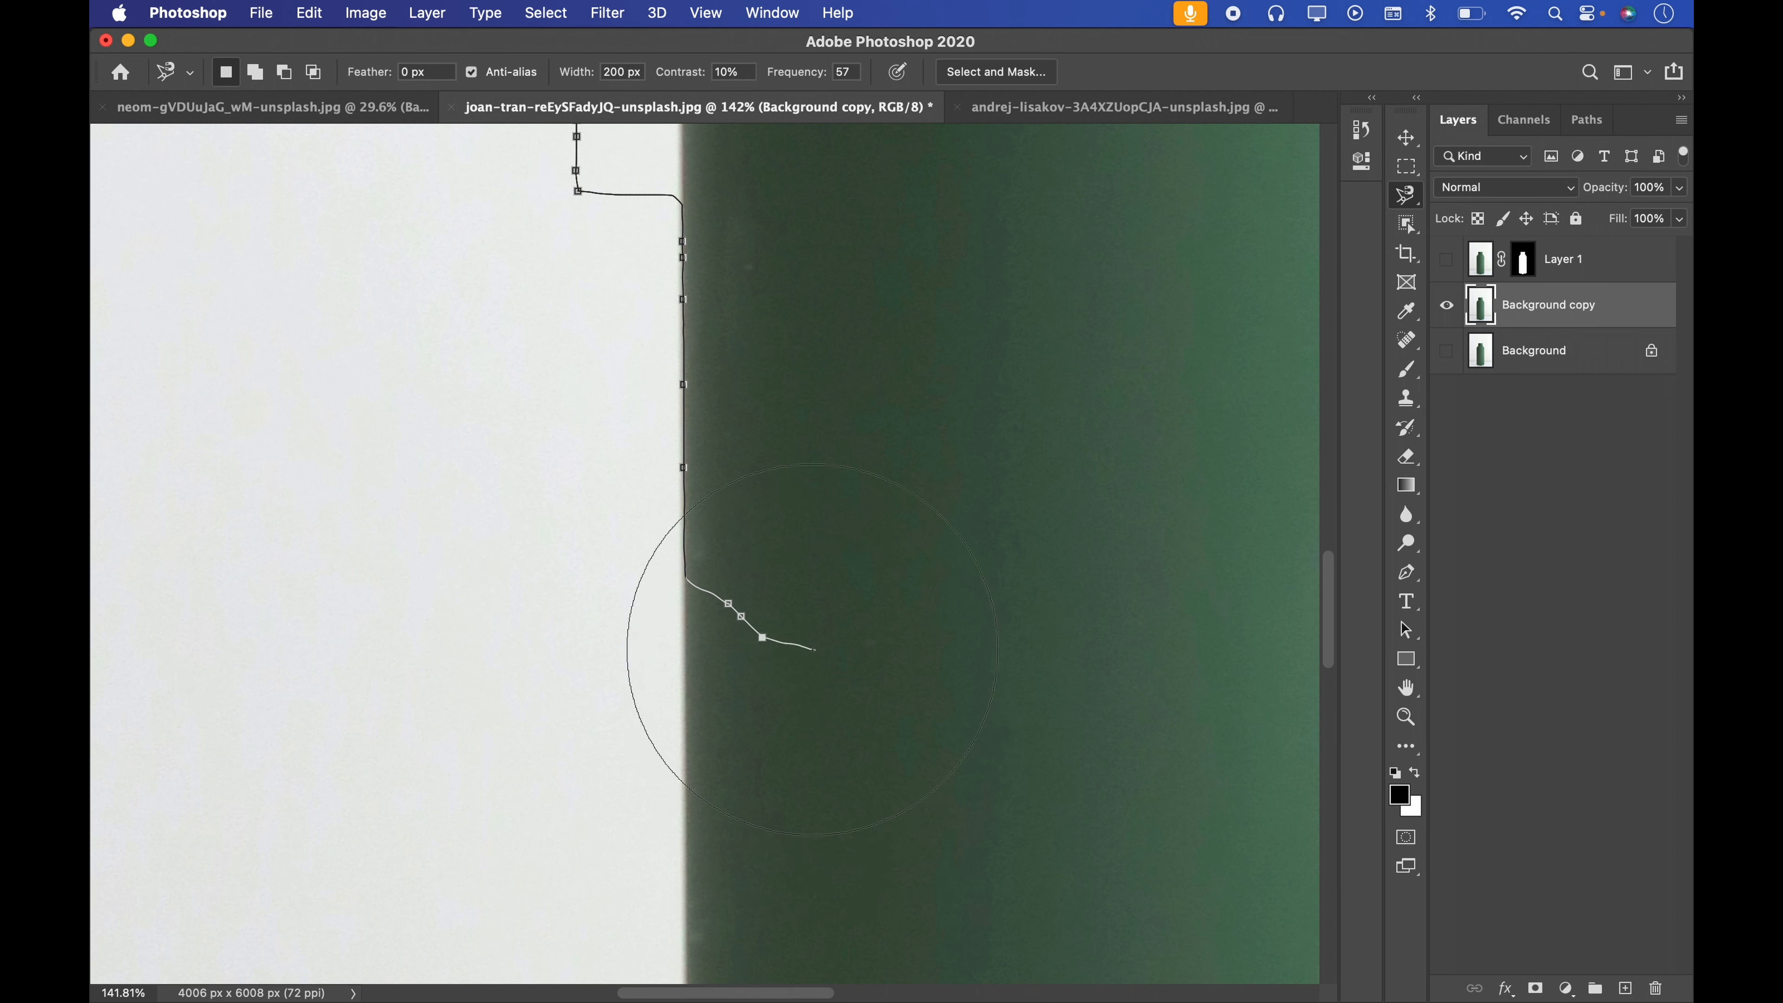
scroll(816, 840, "down", 5)
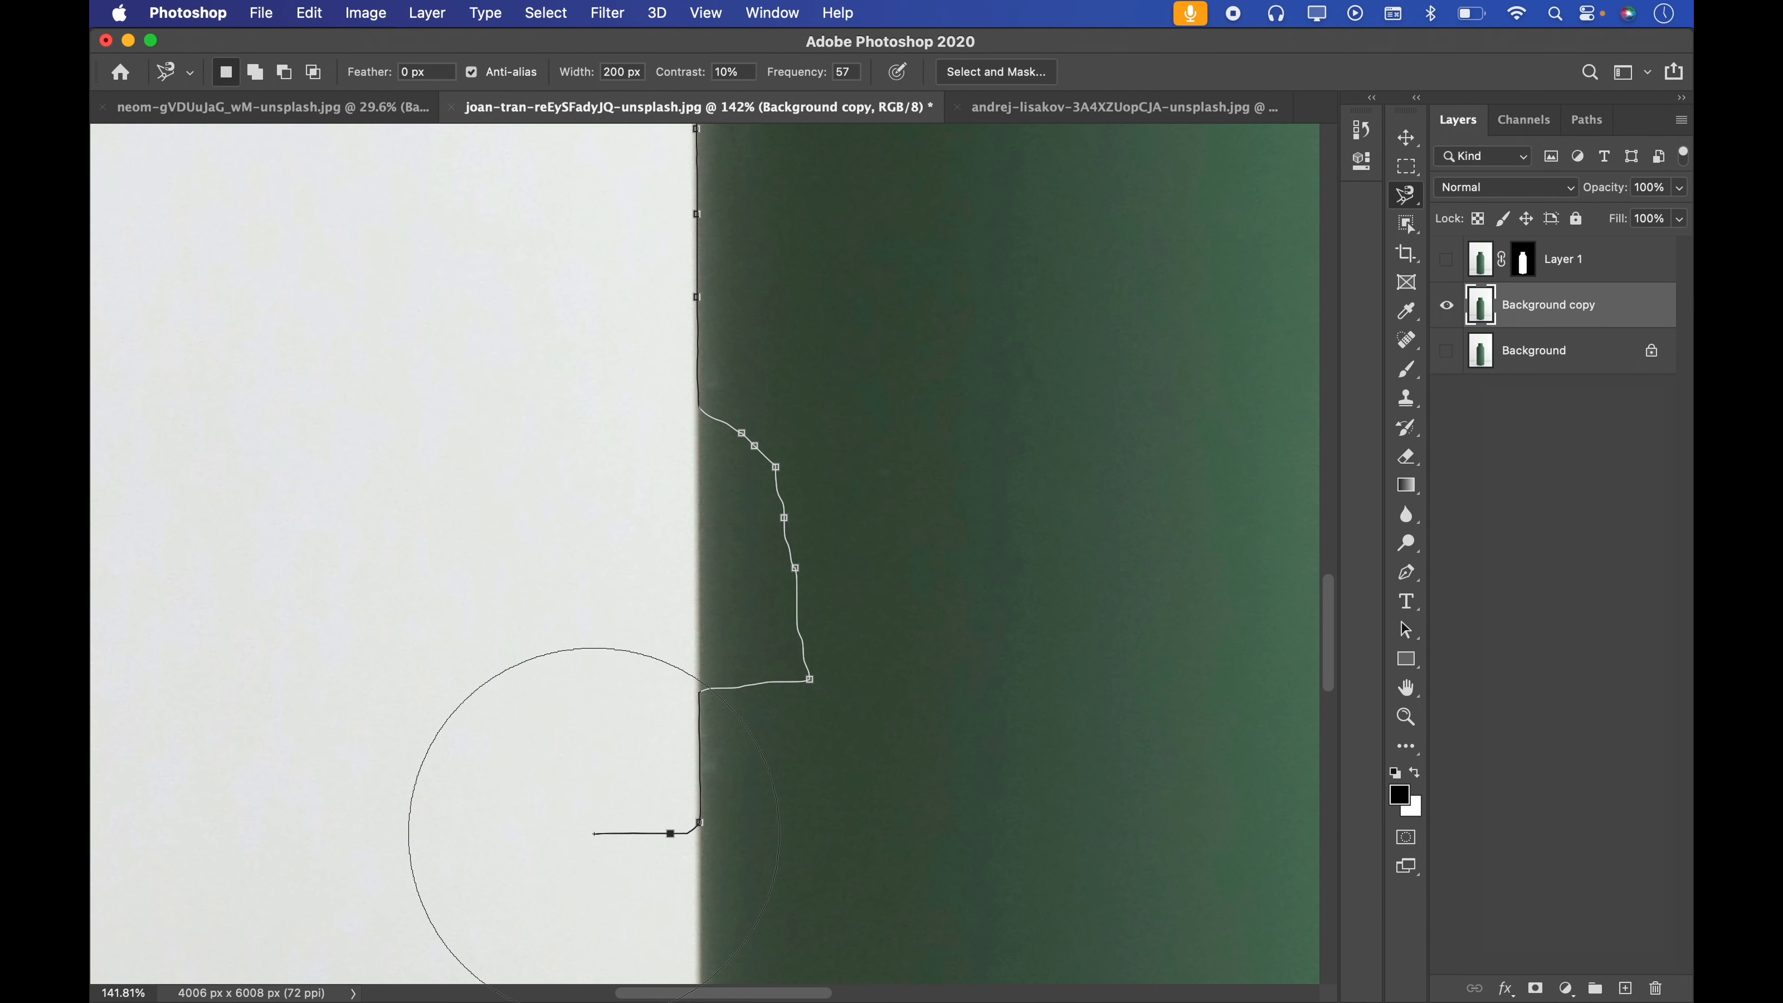
scroll(632, 836, "down", 5)
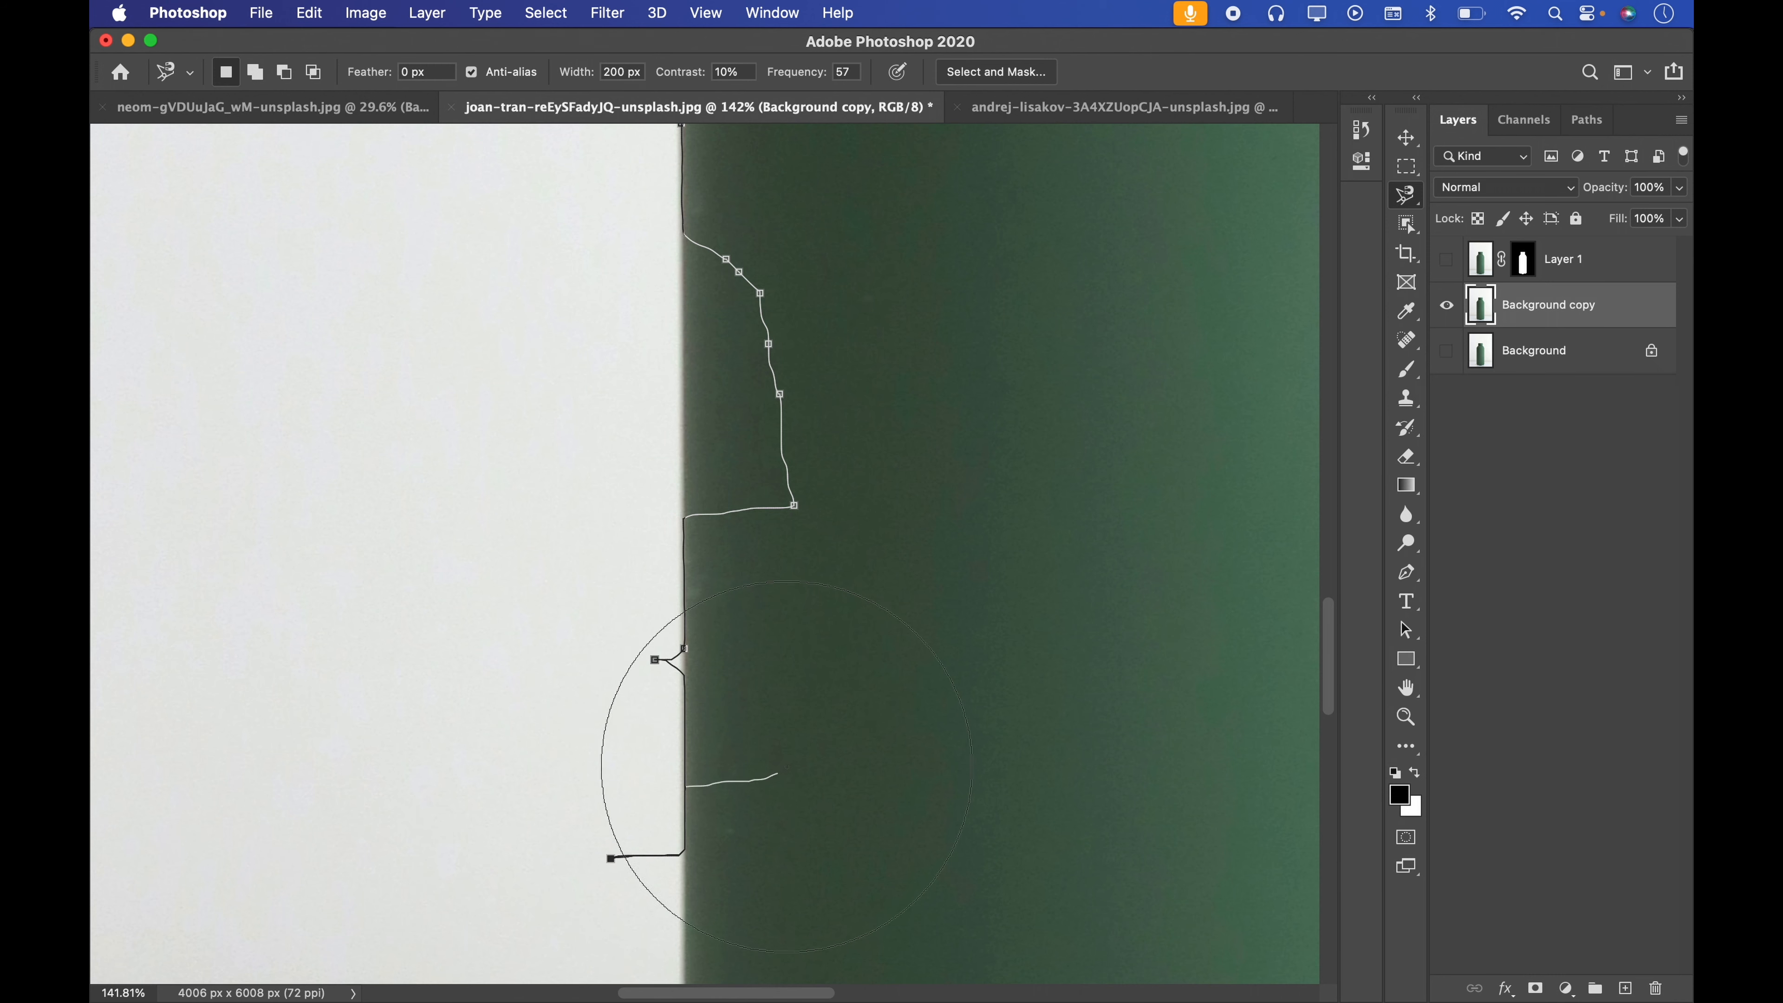
scroll(800, 779, "down", 15)
scroll(800, 777, "down", 2)
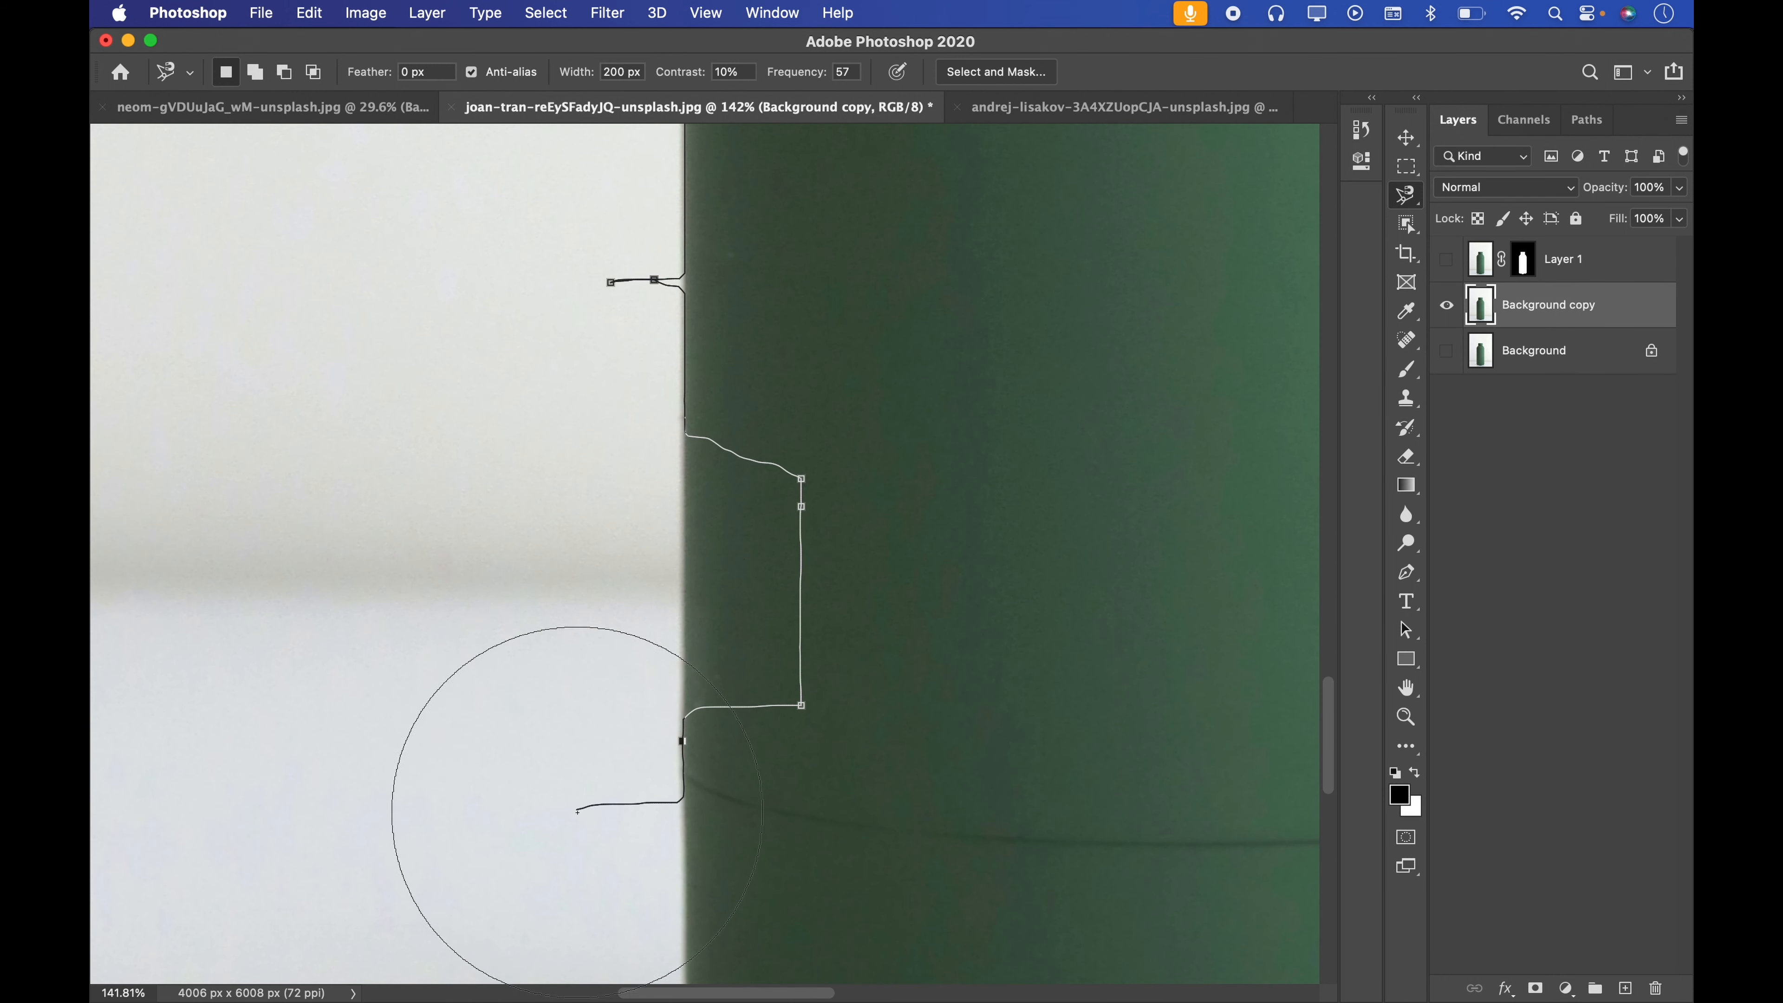
scroll(611, 854, "down", 5)
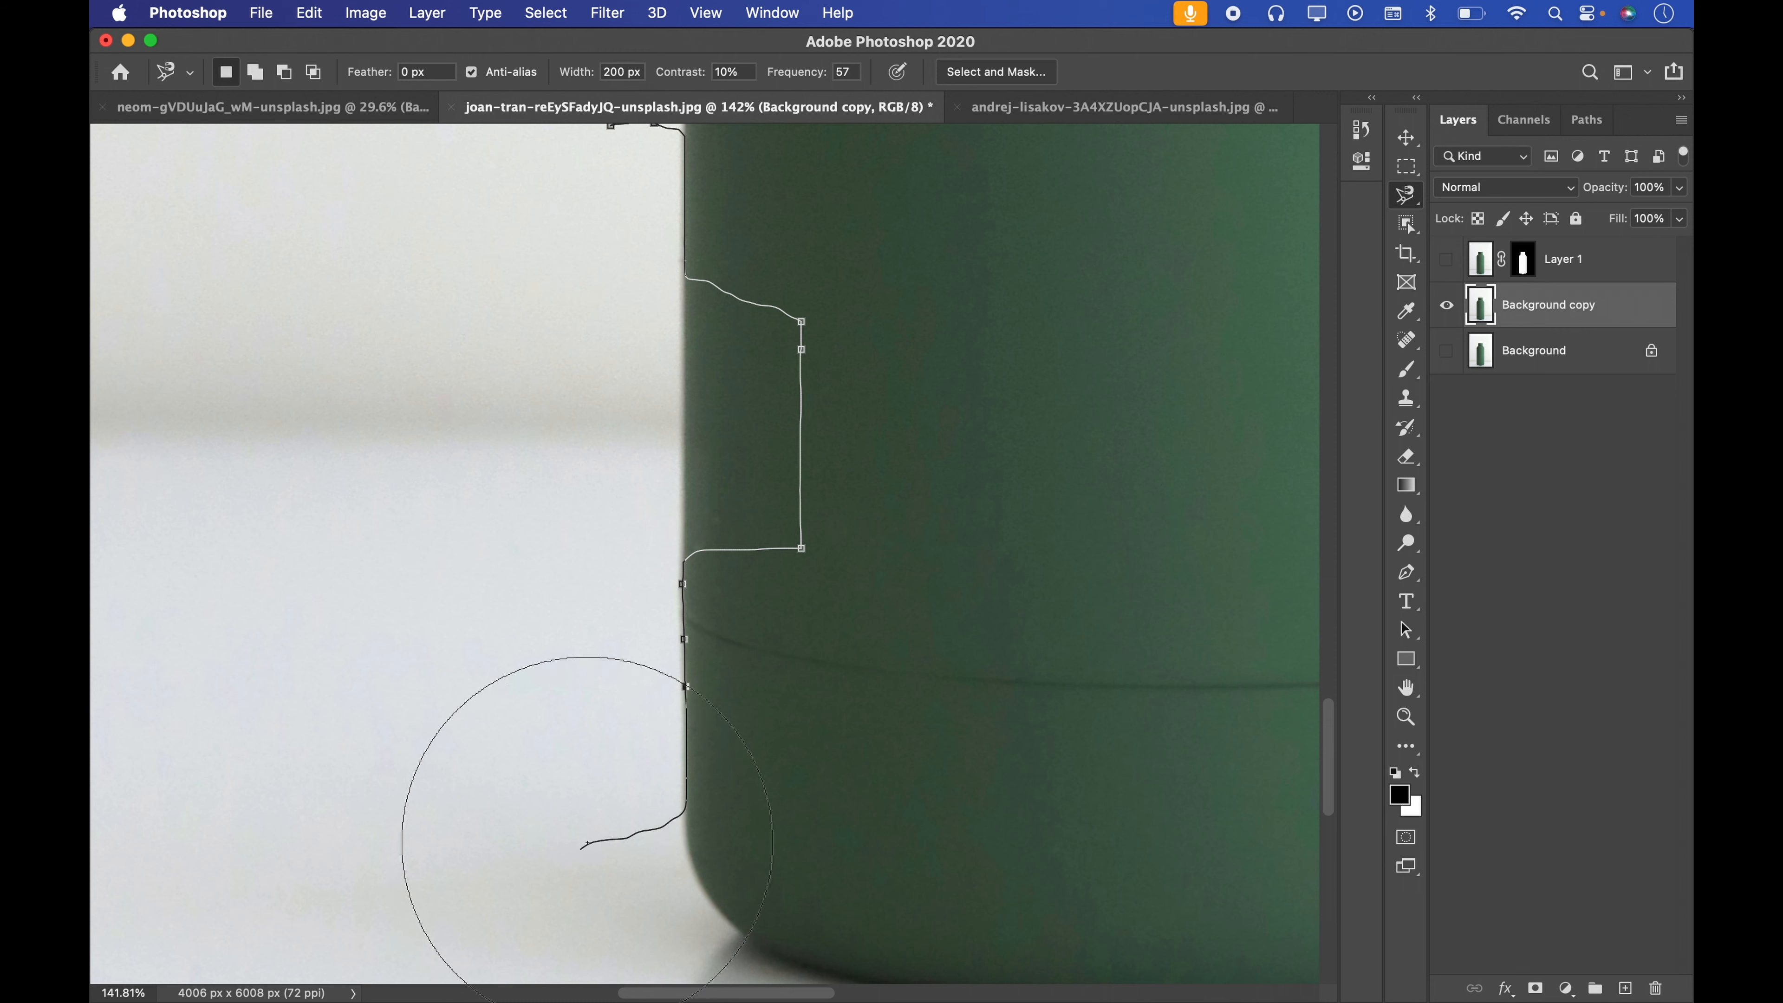
scroll(886, 785, "up", 10)
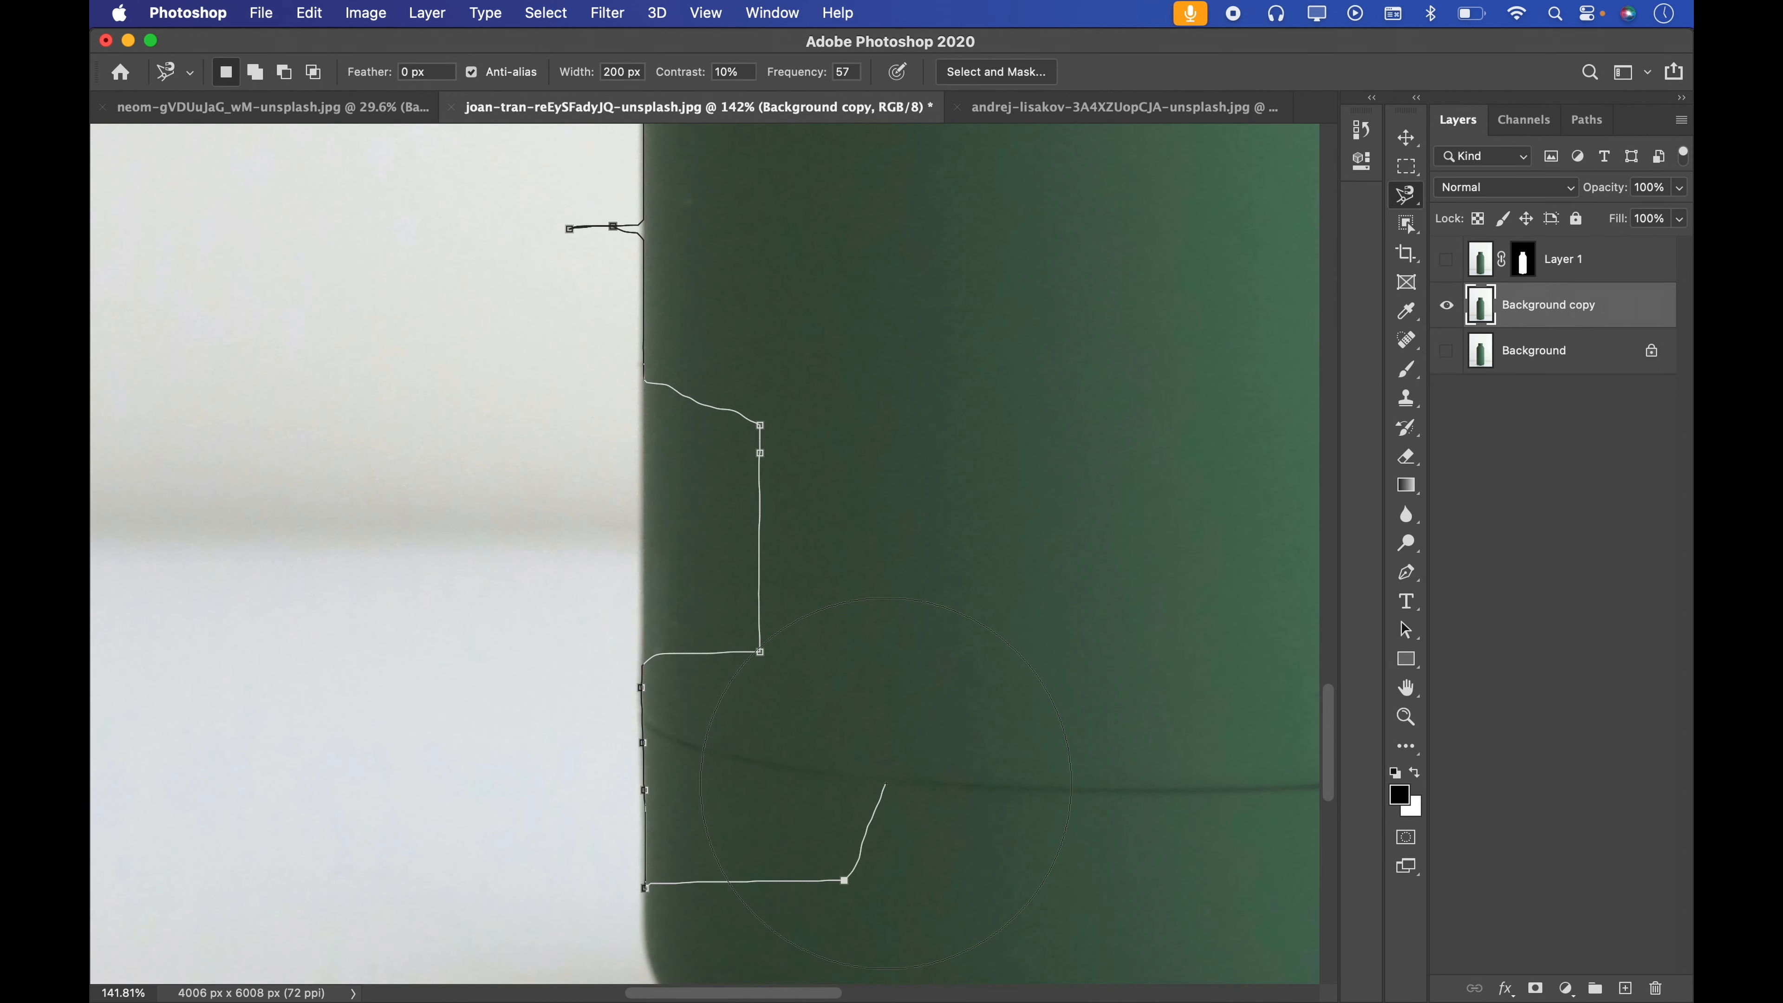
scroll(886, 784, "up", 3)
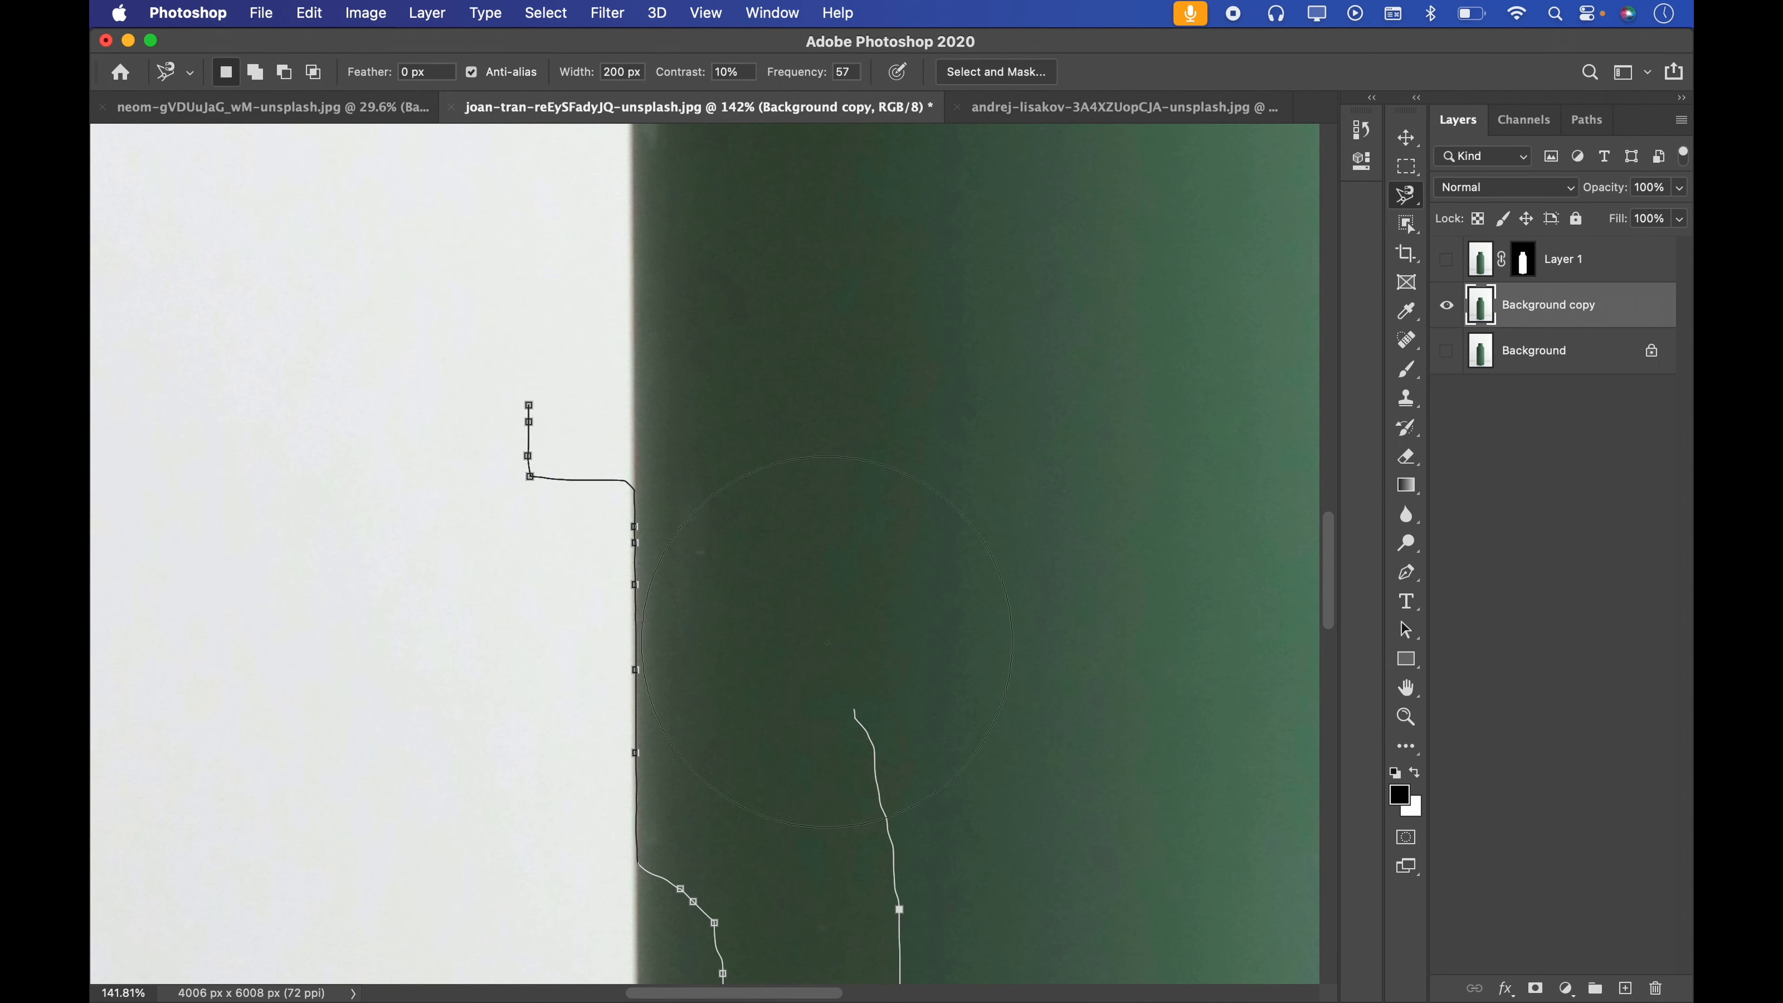
left_click(529, 407)
key("super+d")
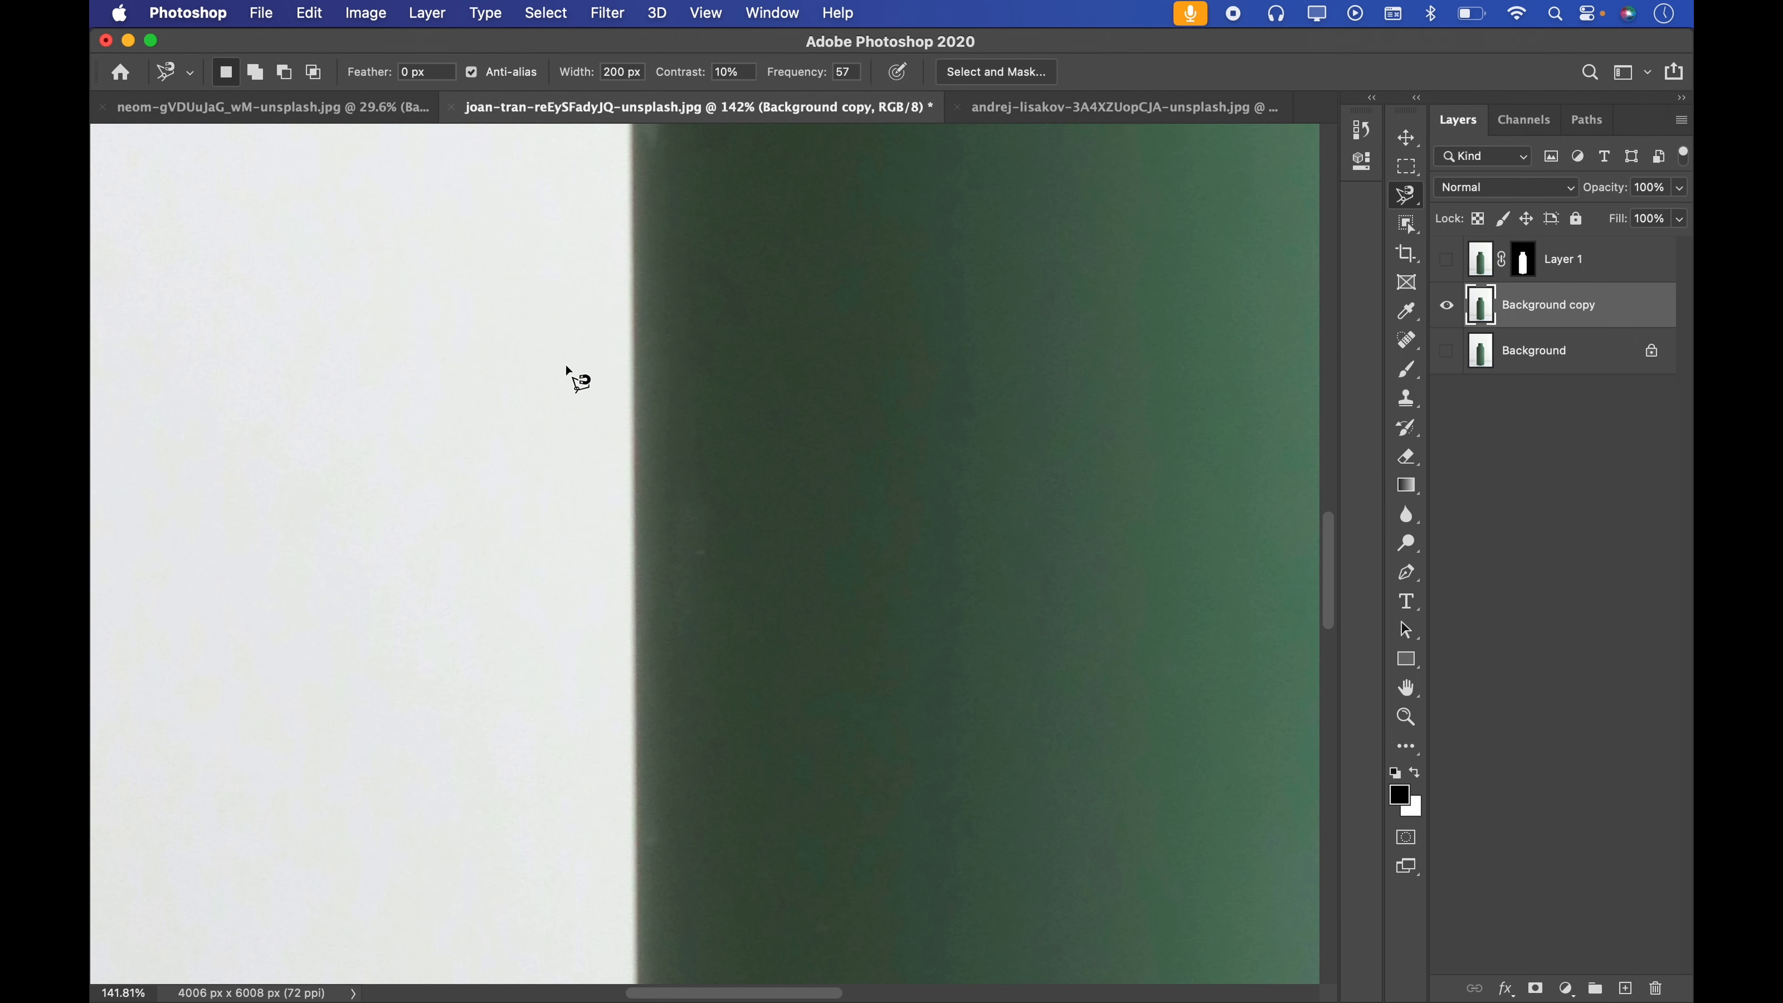
Trace a Magnetic Lasso path from the cap down the bottle's left shoulder and side, and close it at its starting point
scroll(754, 317, "down", 5)
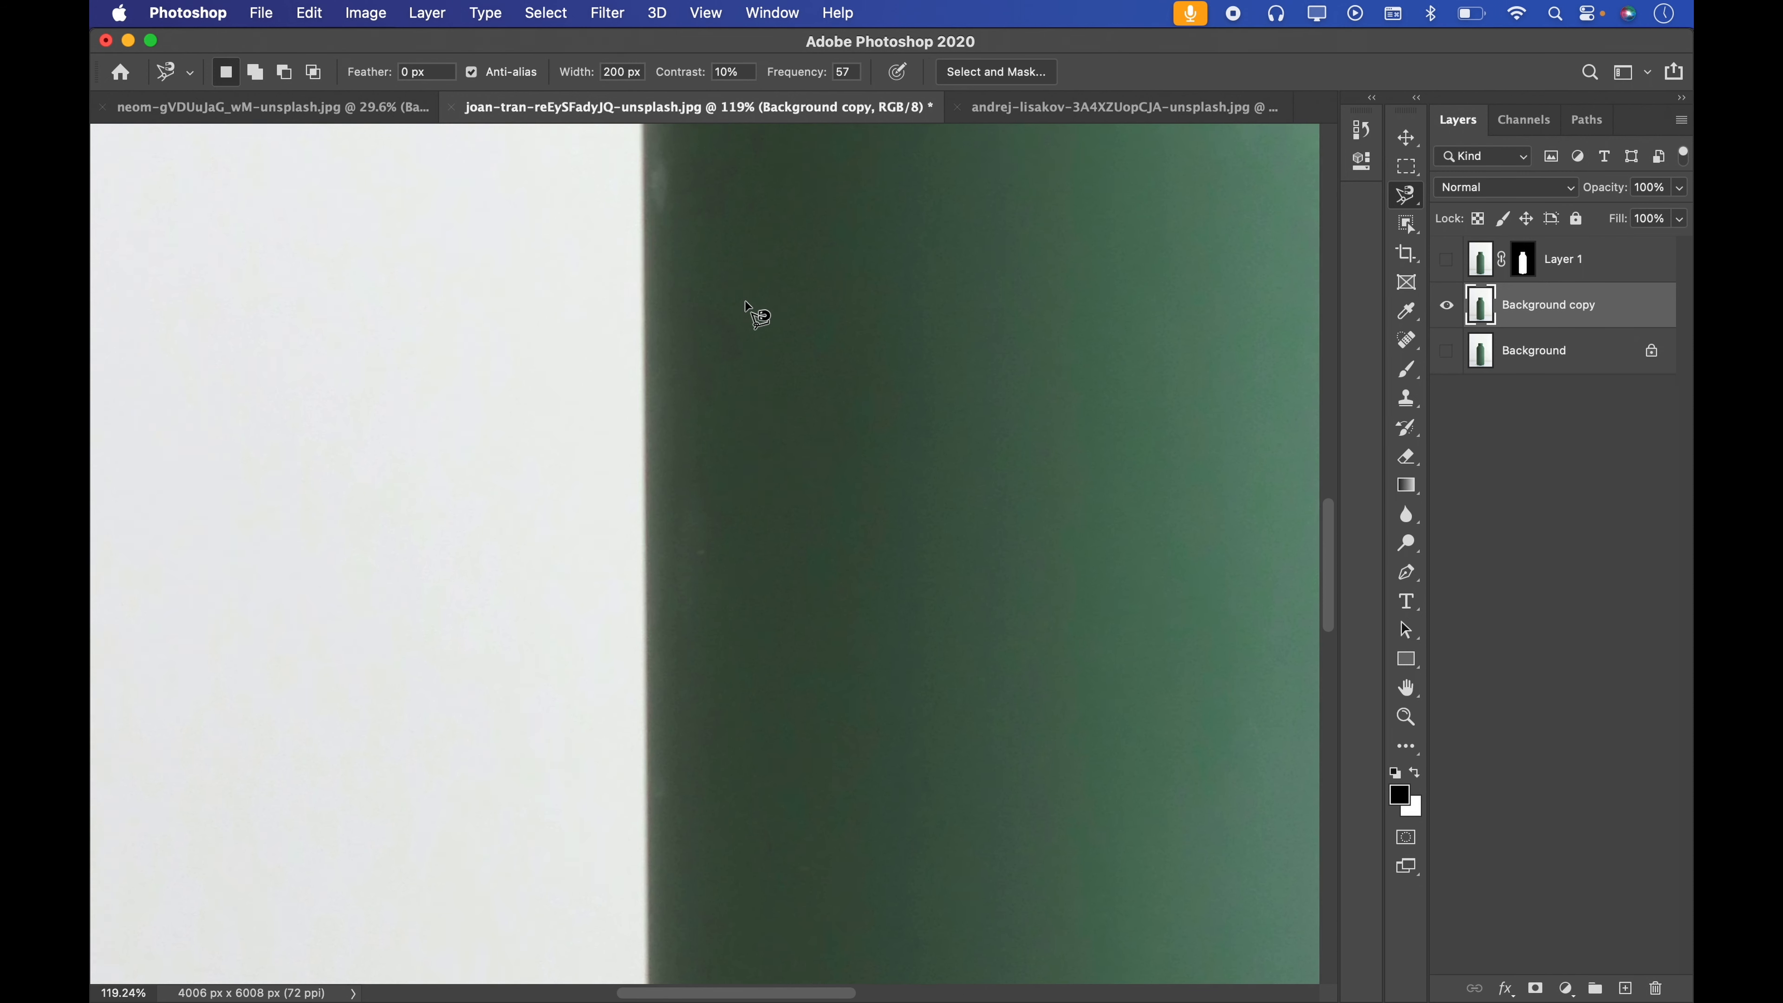
scroll(721, 270, "up", 5)
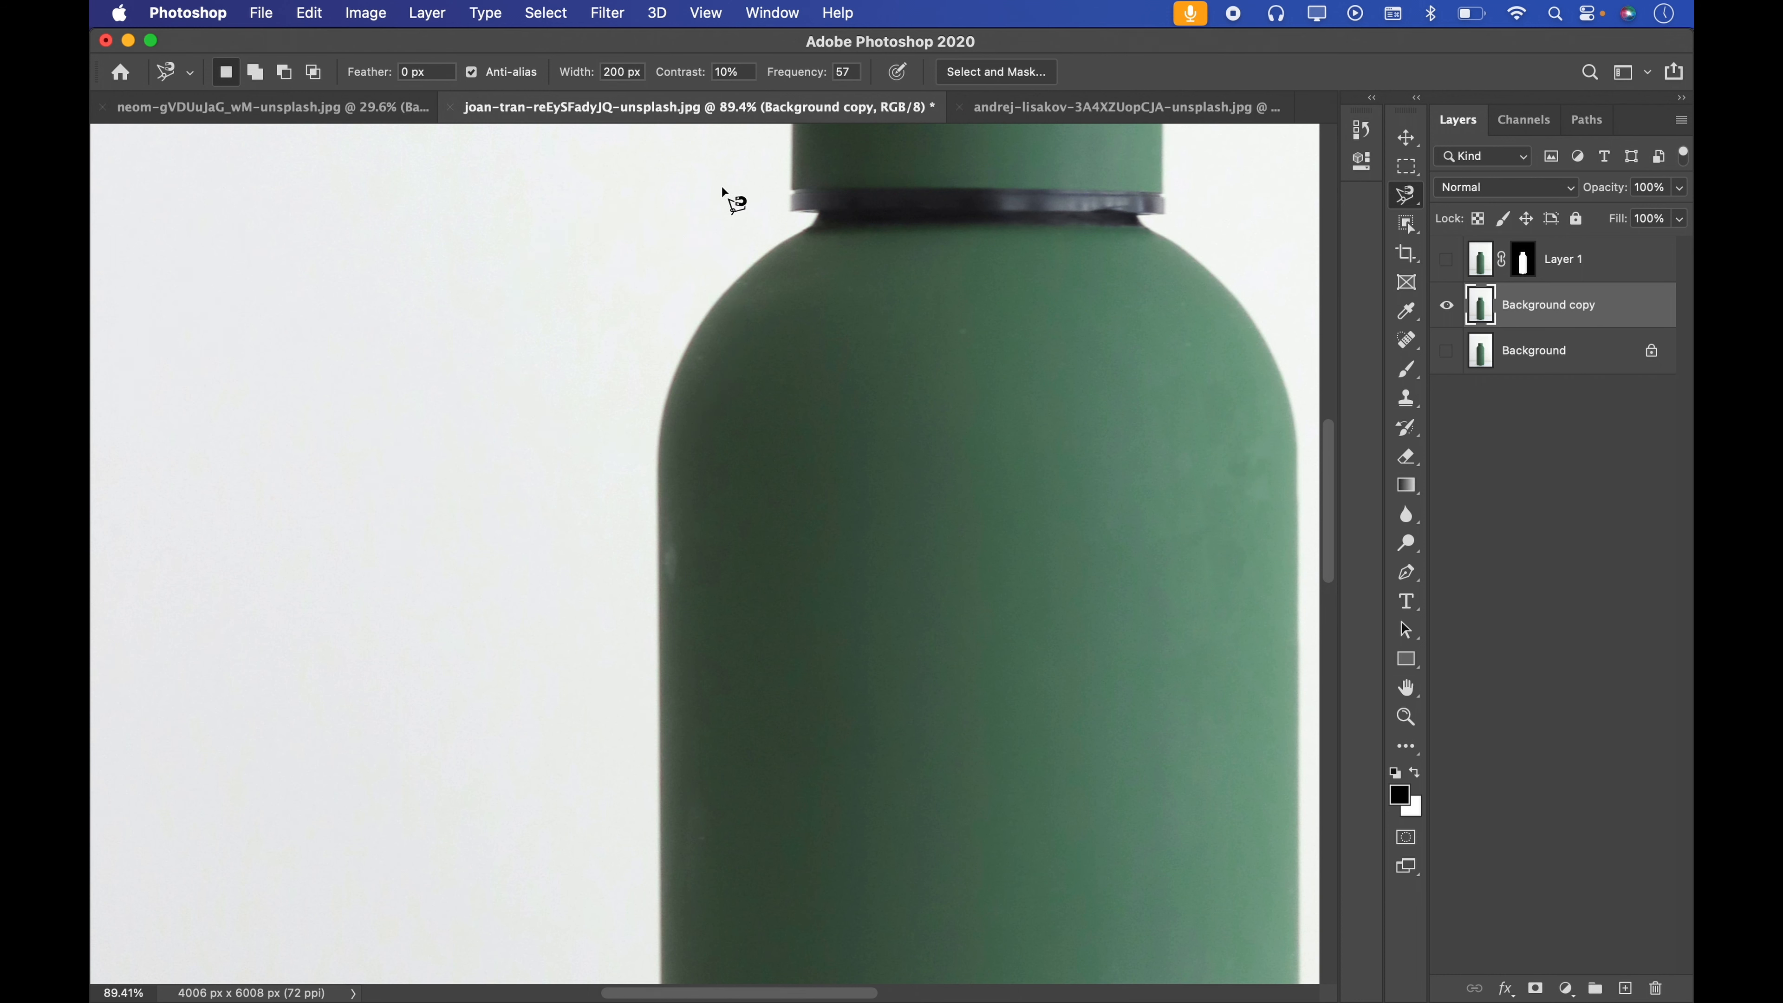
left_click(781, 147)
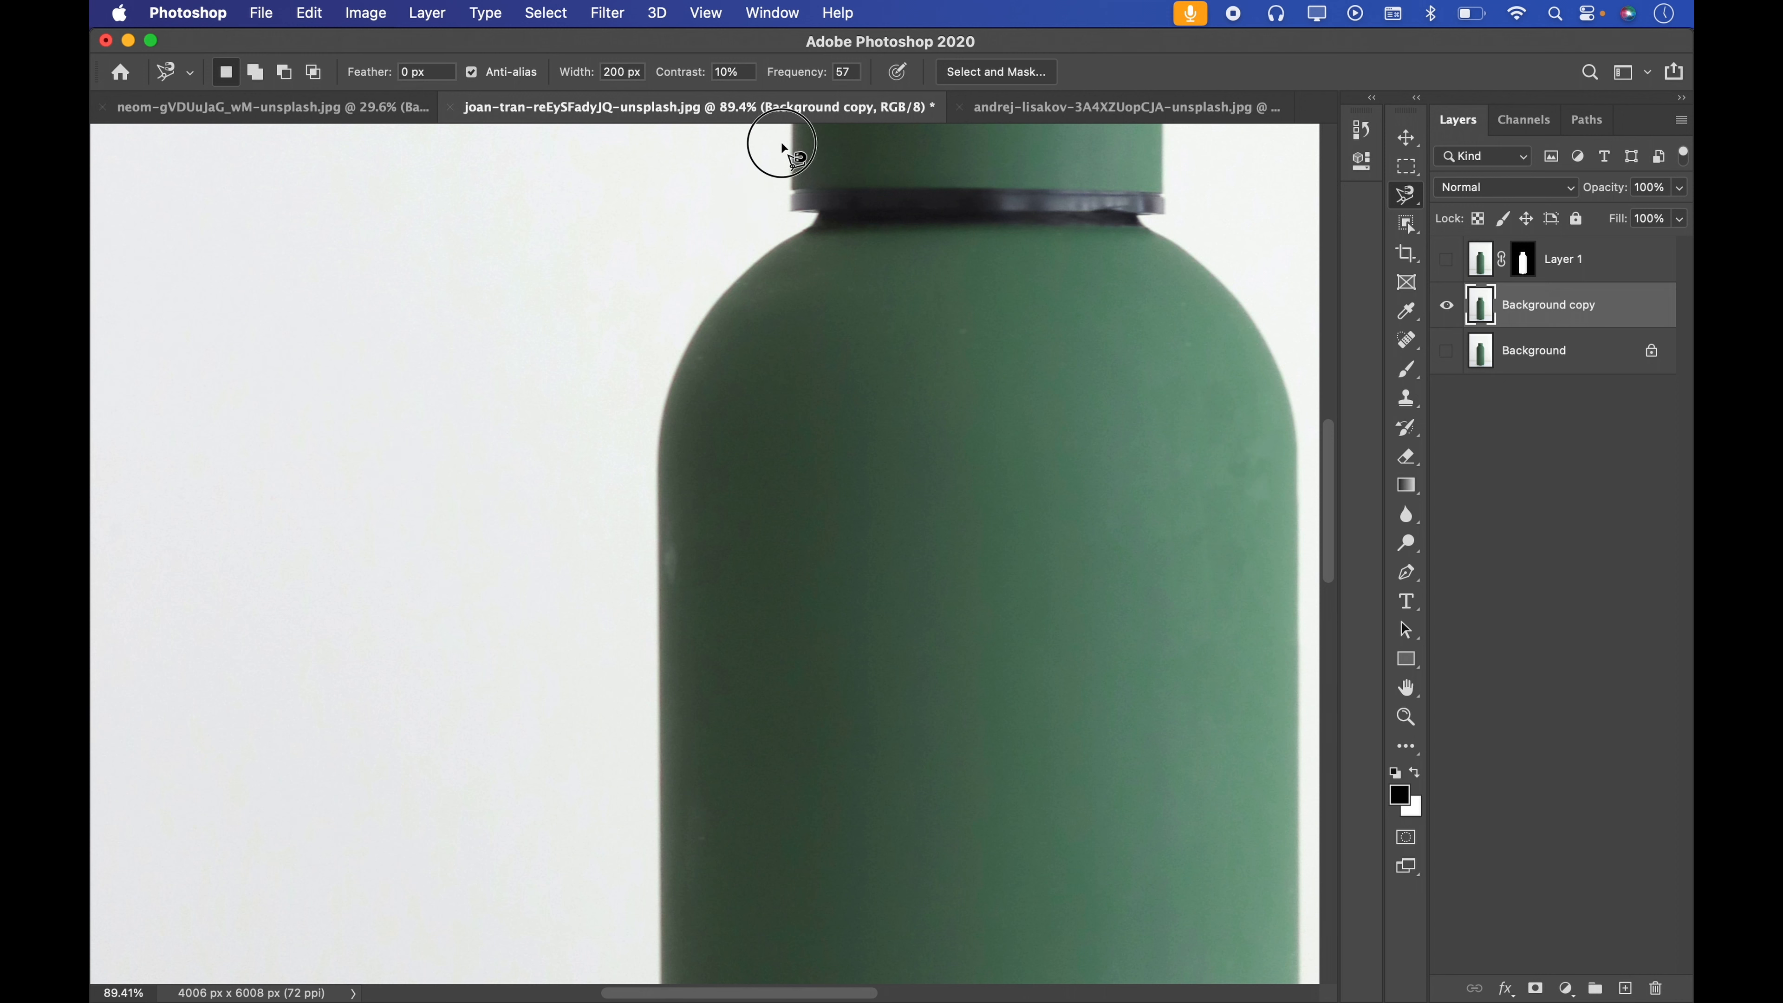
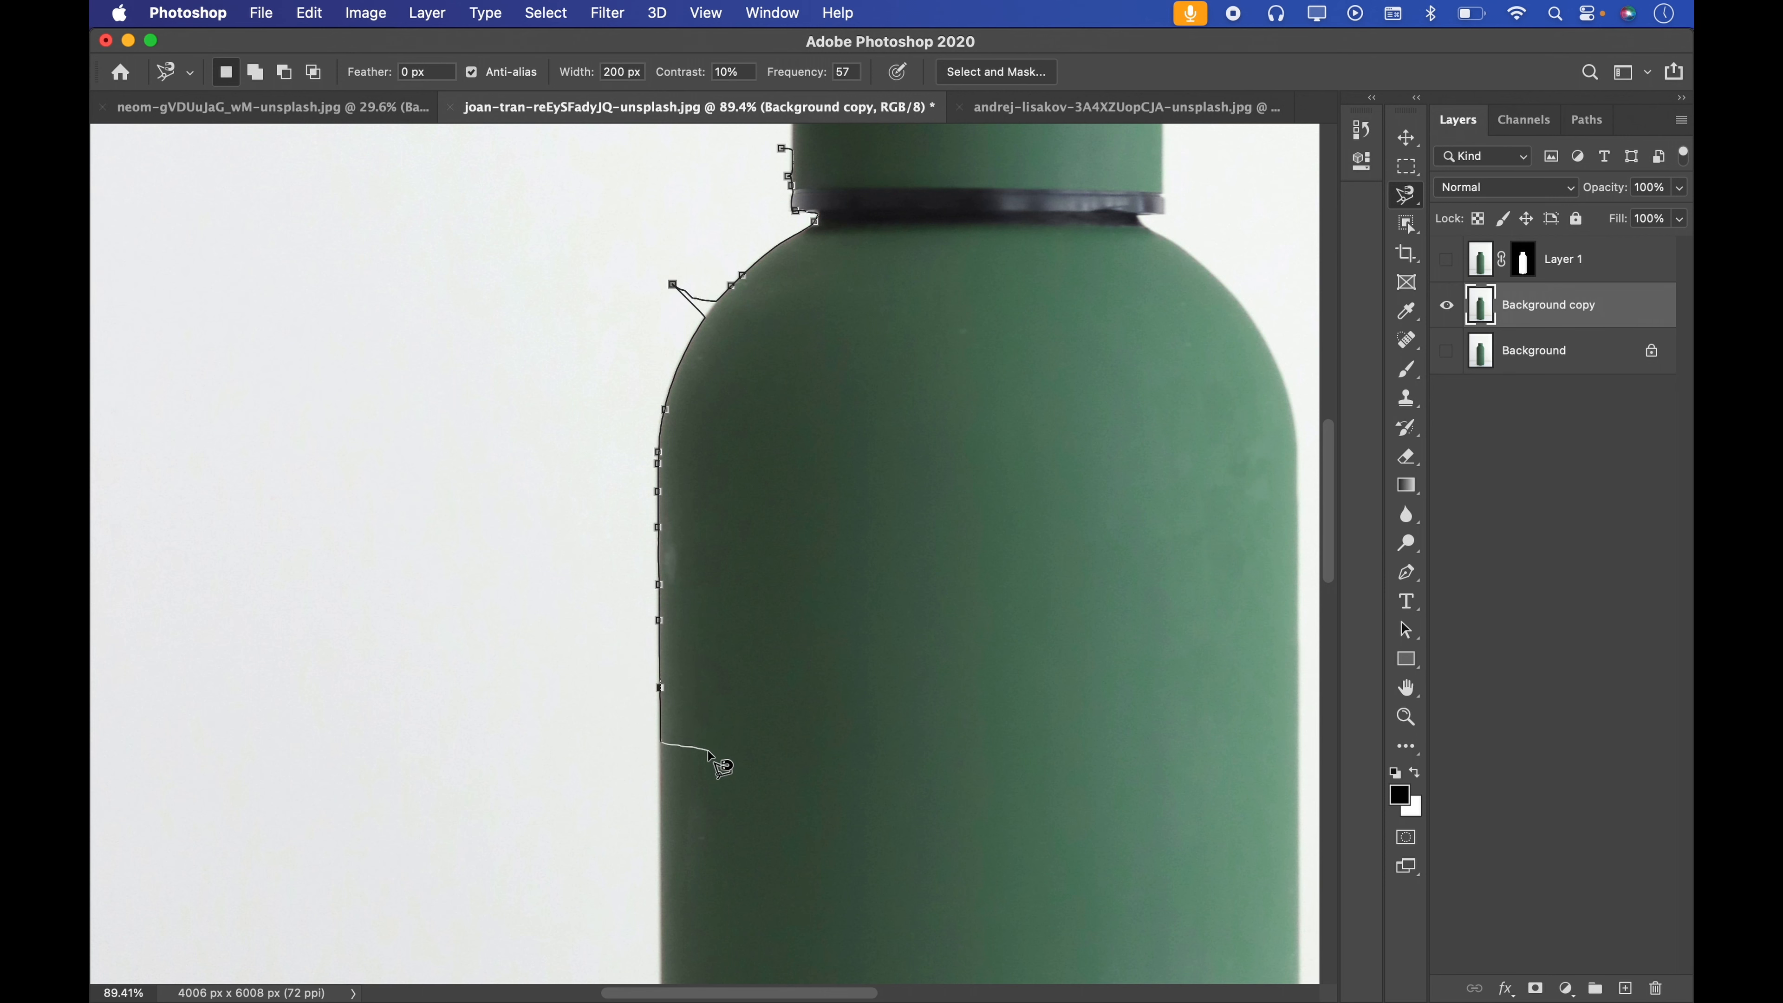
scroll(721, 766, "down", 5)
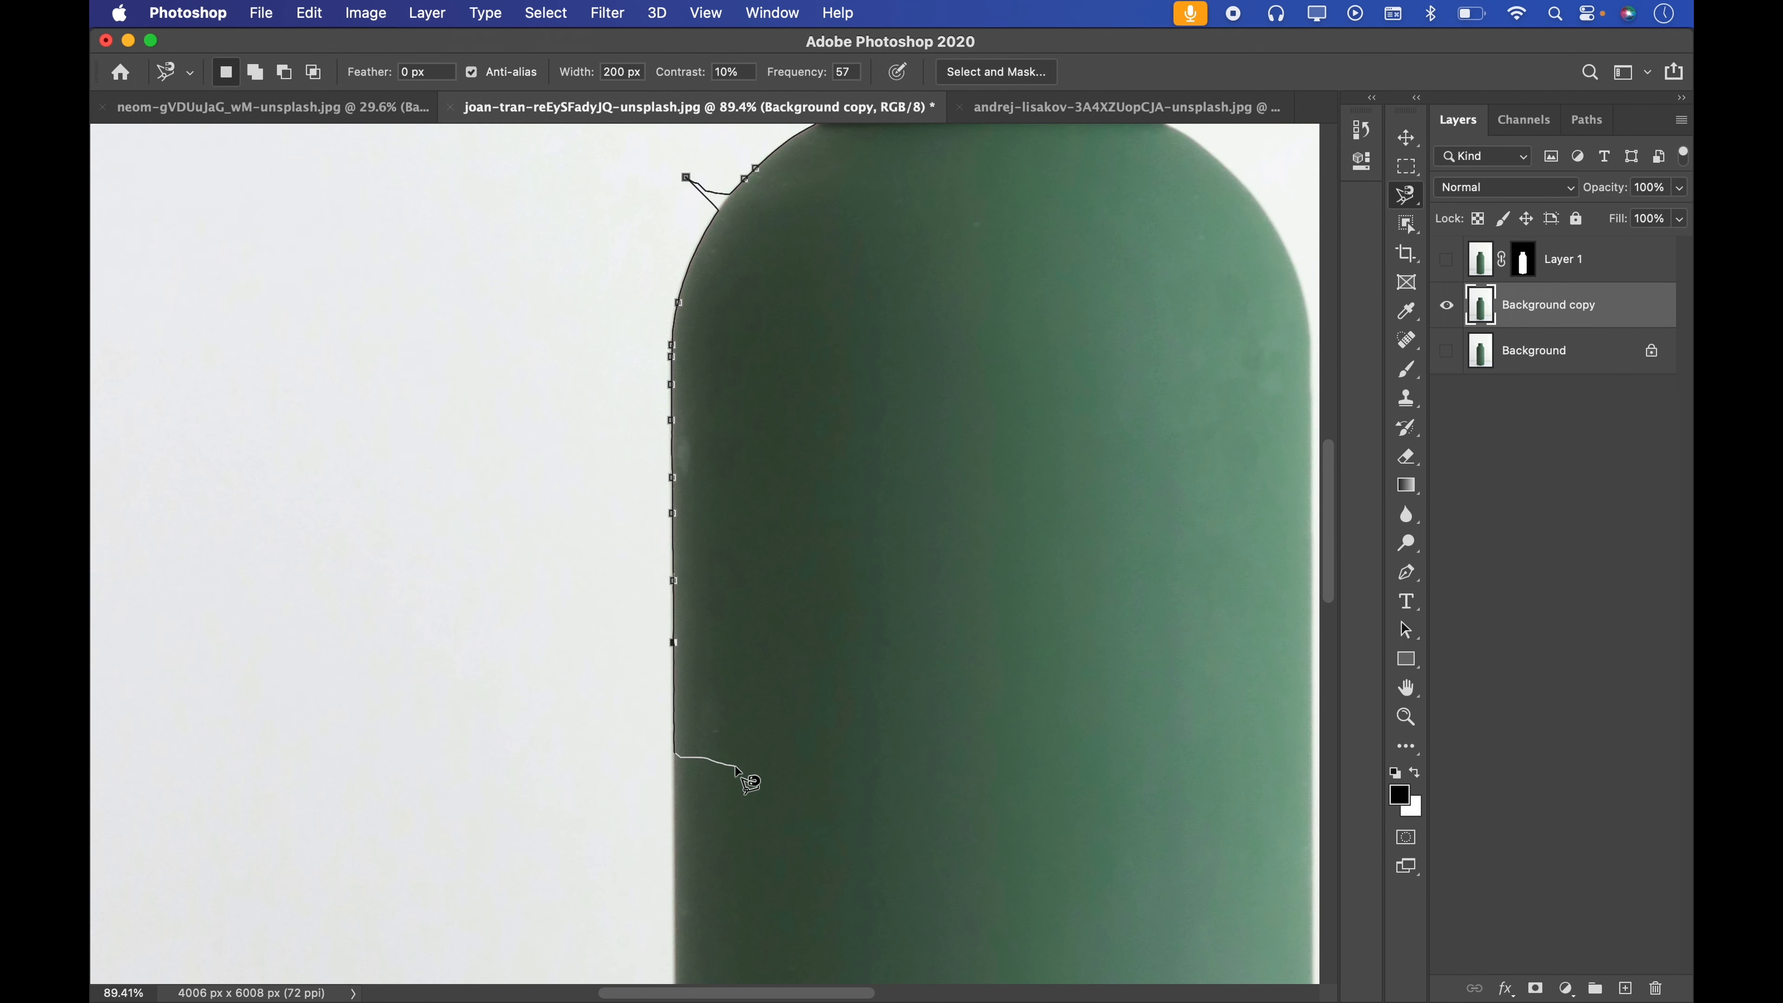
scroll(726, 769, "down", 3)
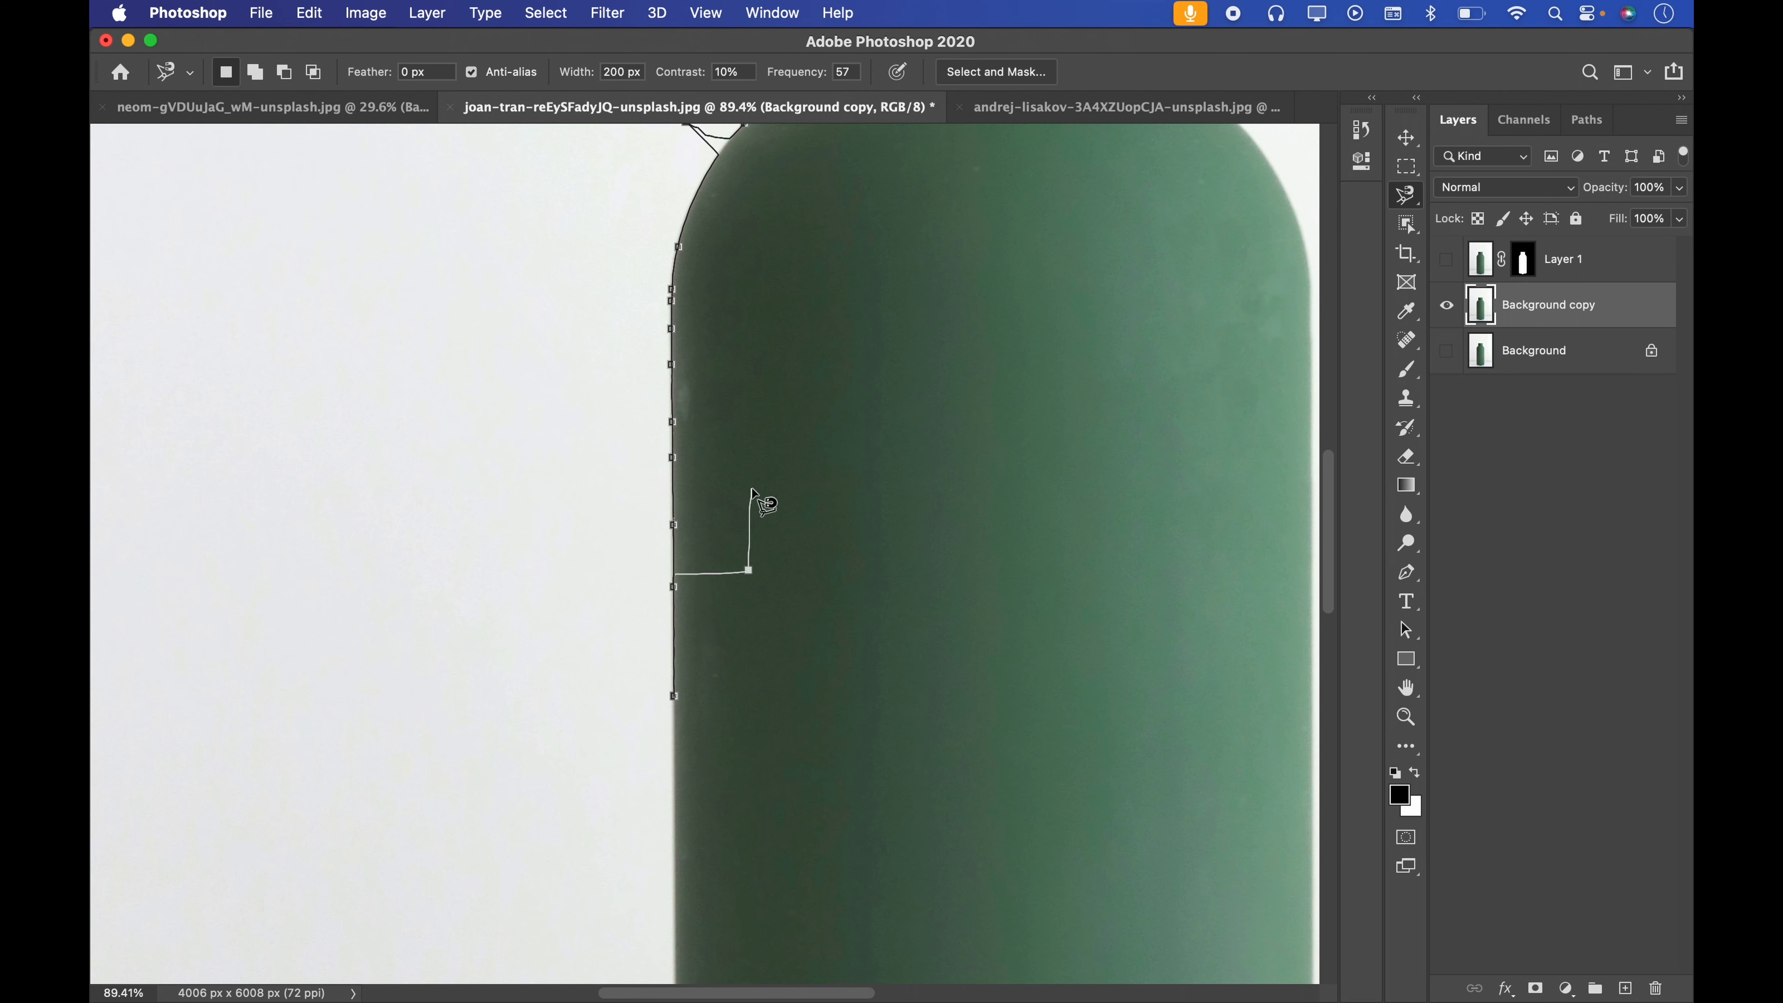
scroll(758, 358, "up", 3)
left_click(798, 260)
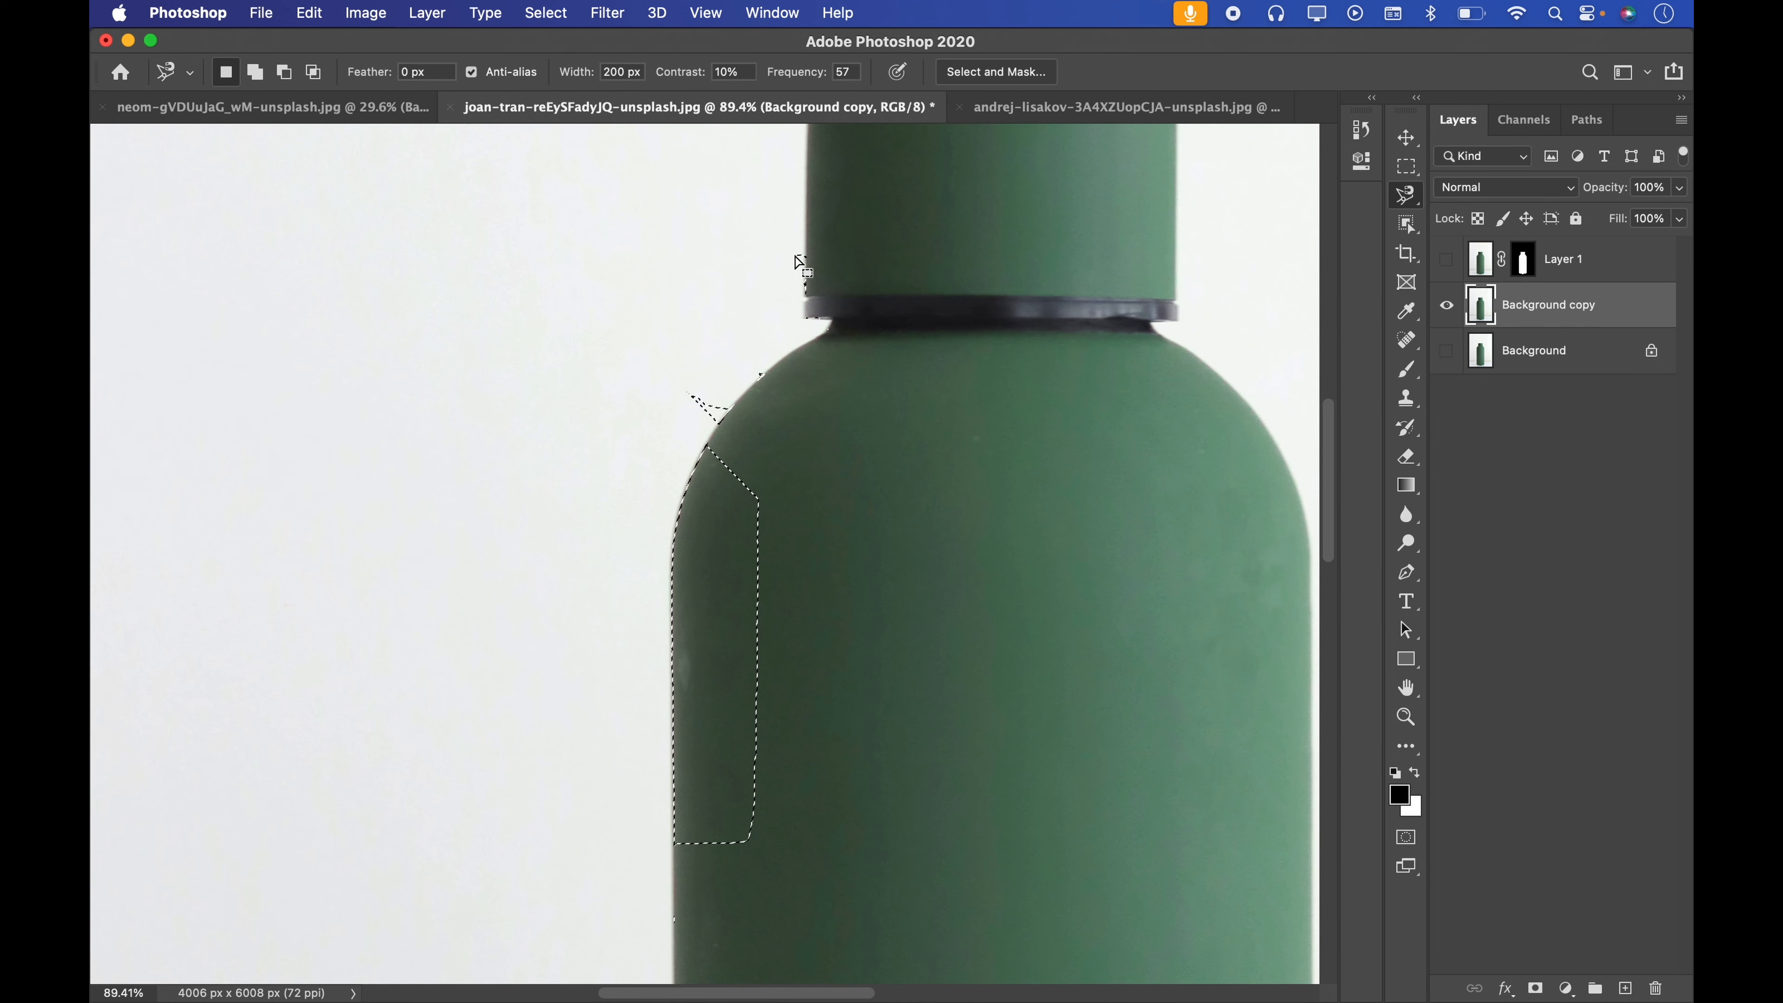
Trace and discard a closed loop around the bottle's left shoulder with the Magnetic Lasso's width set to 1 px
left_click(611, 65)
type("1")
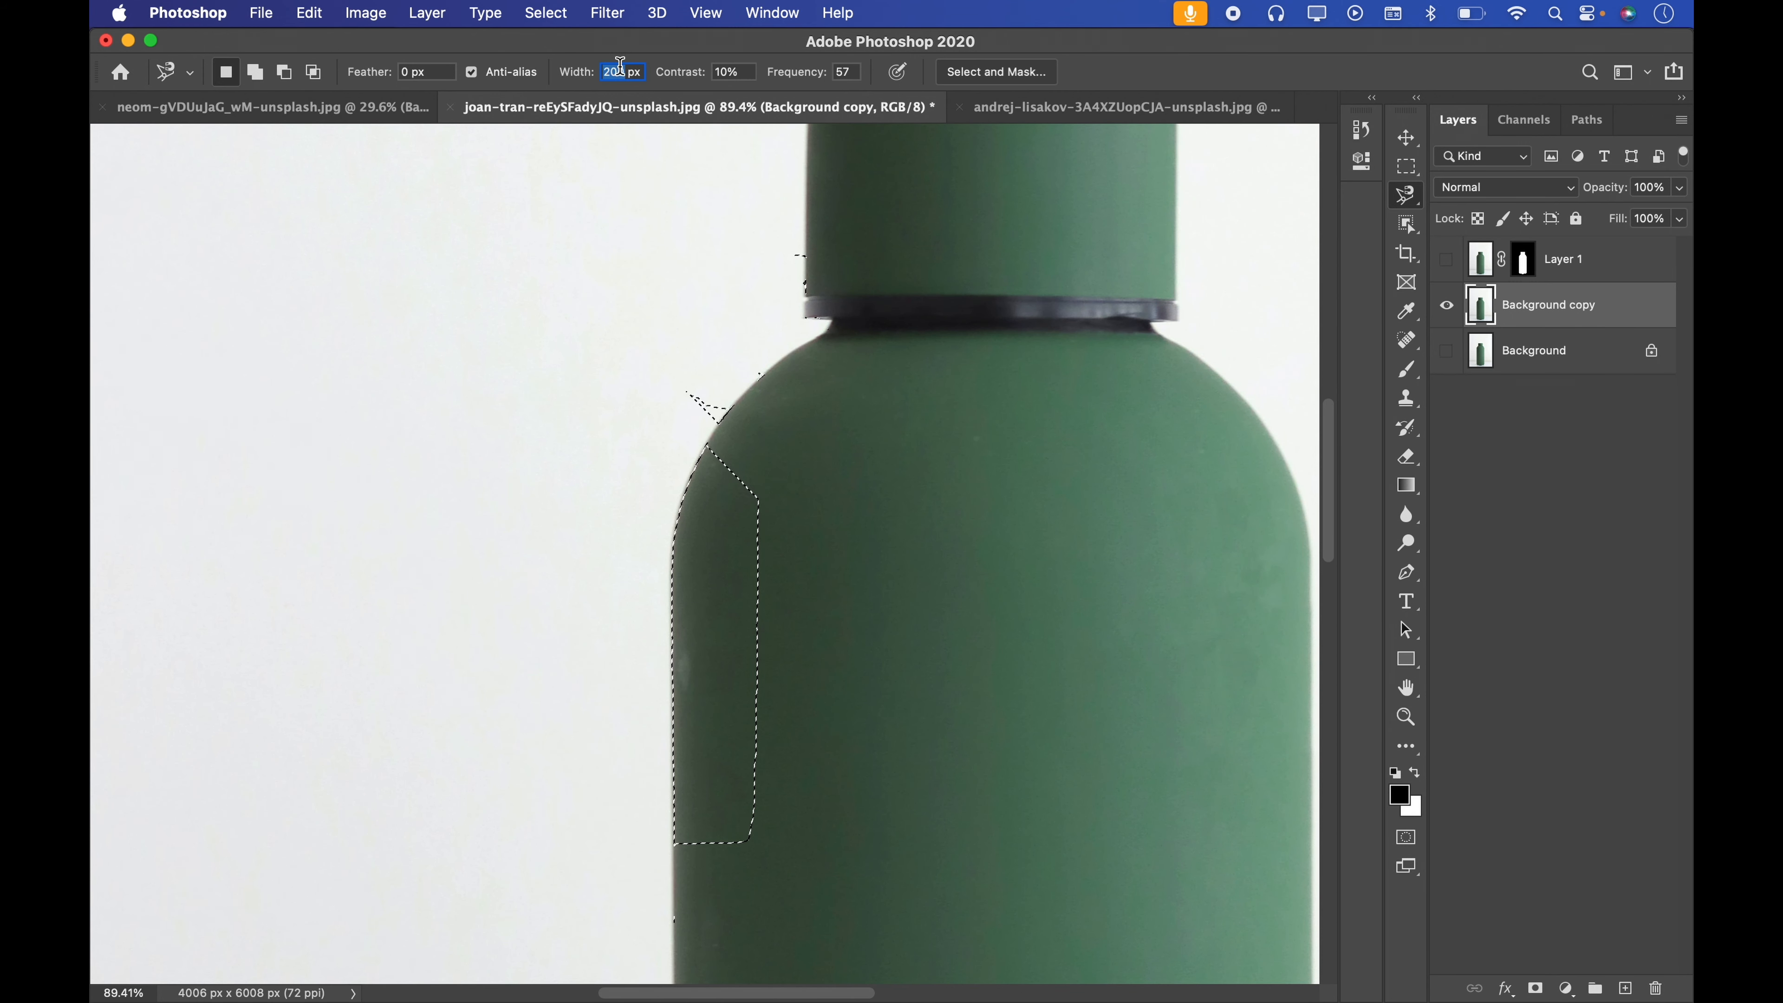
key("Return")
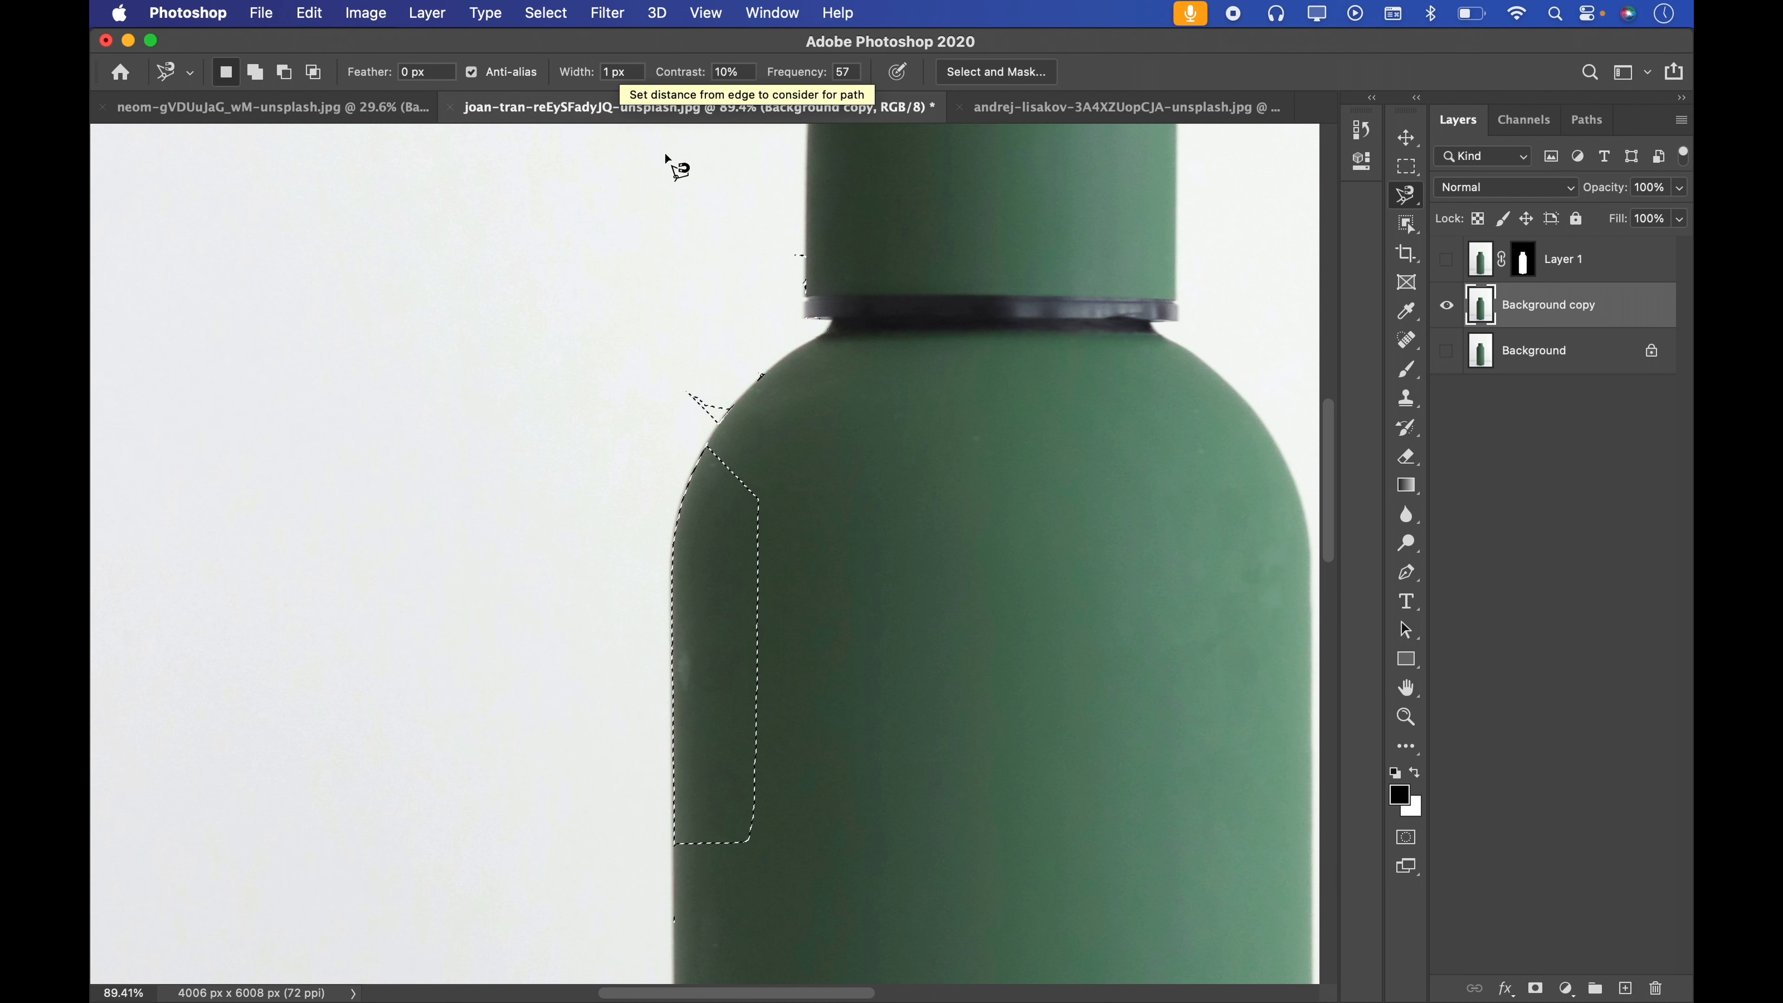
left_click(783, 349)
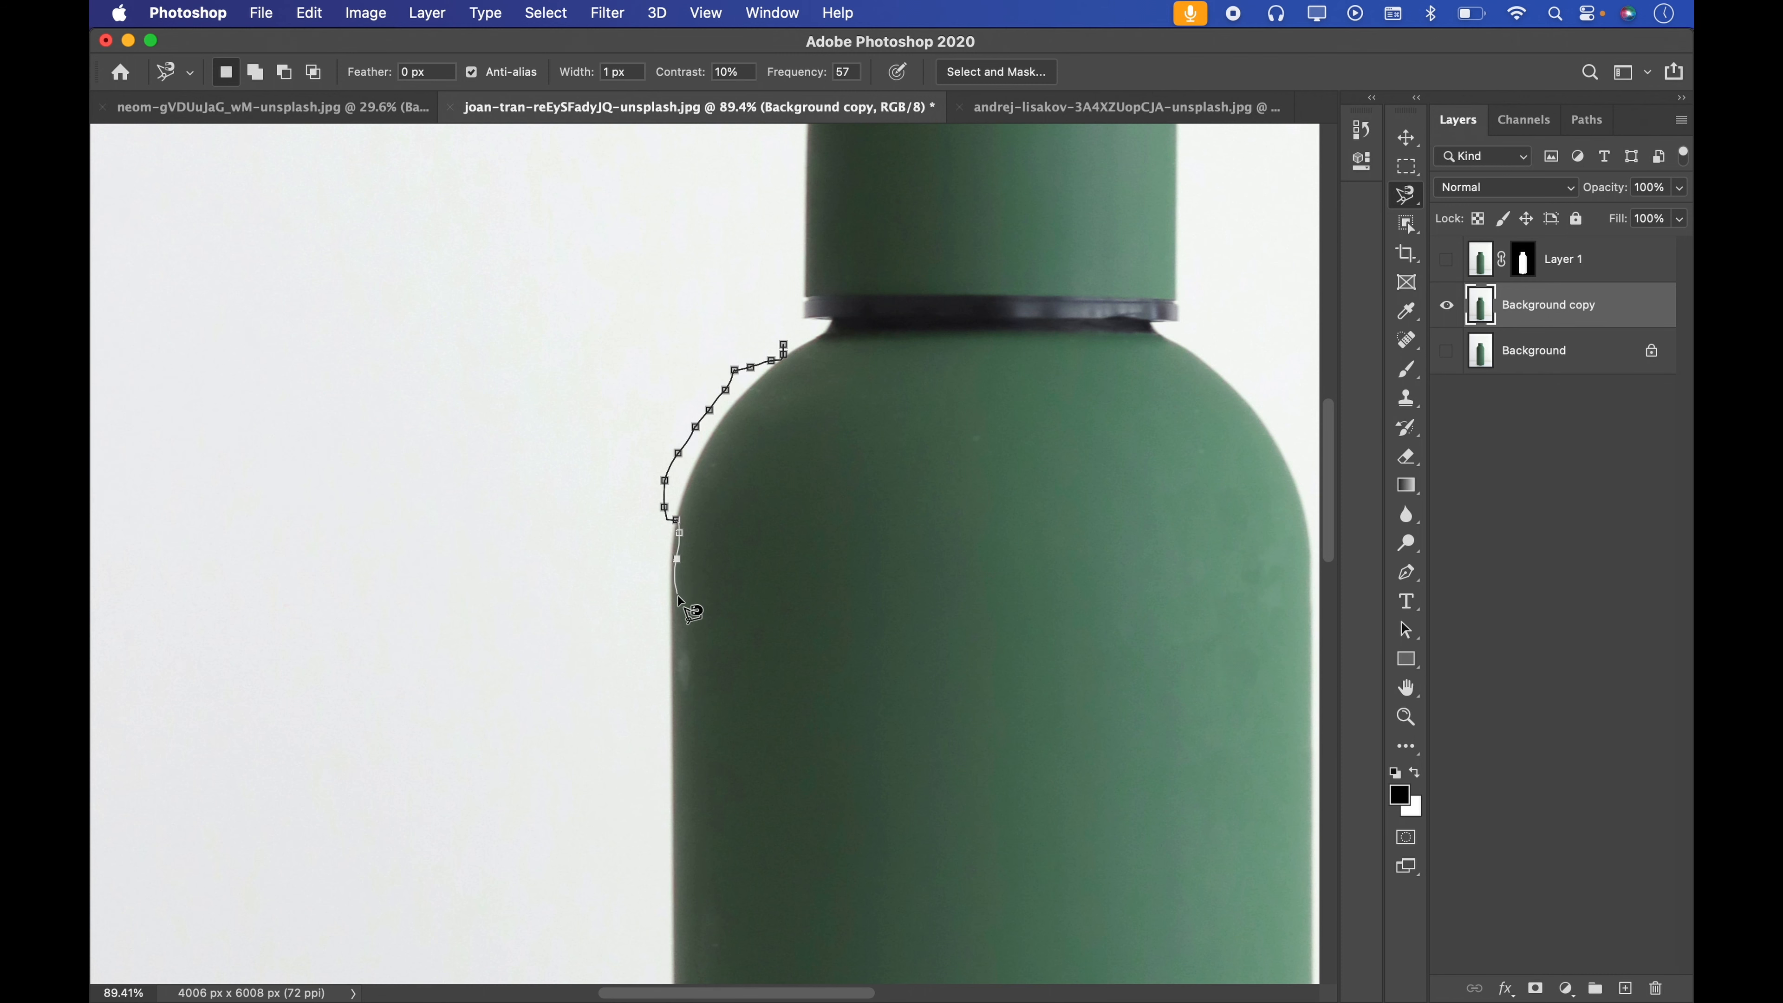
left_click(784, 349)
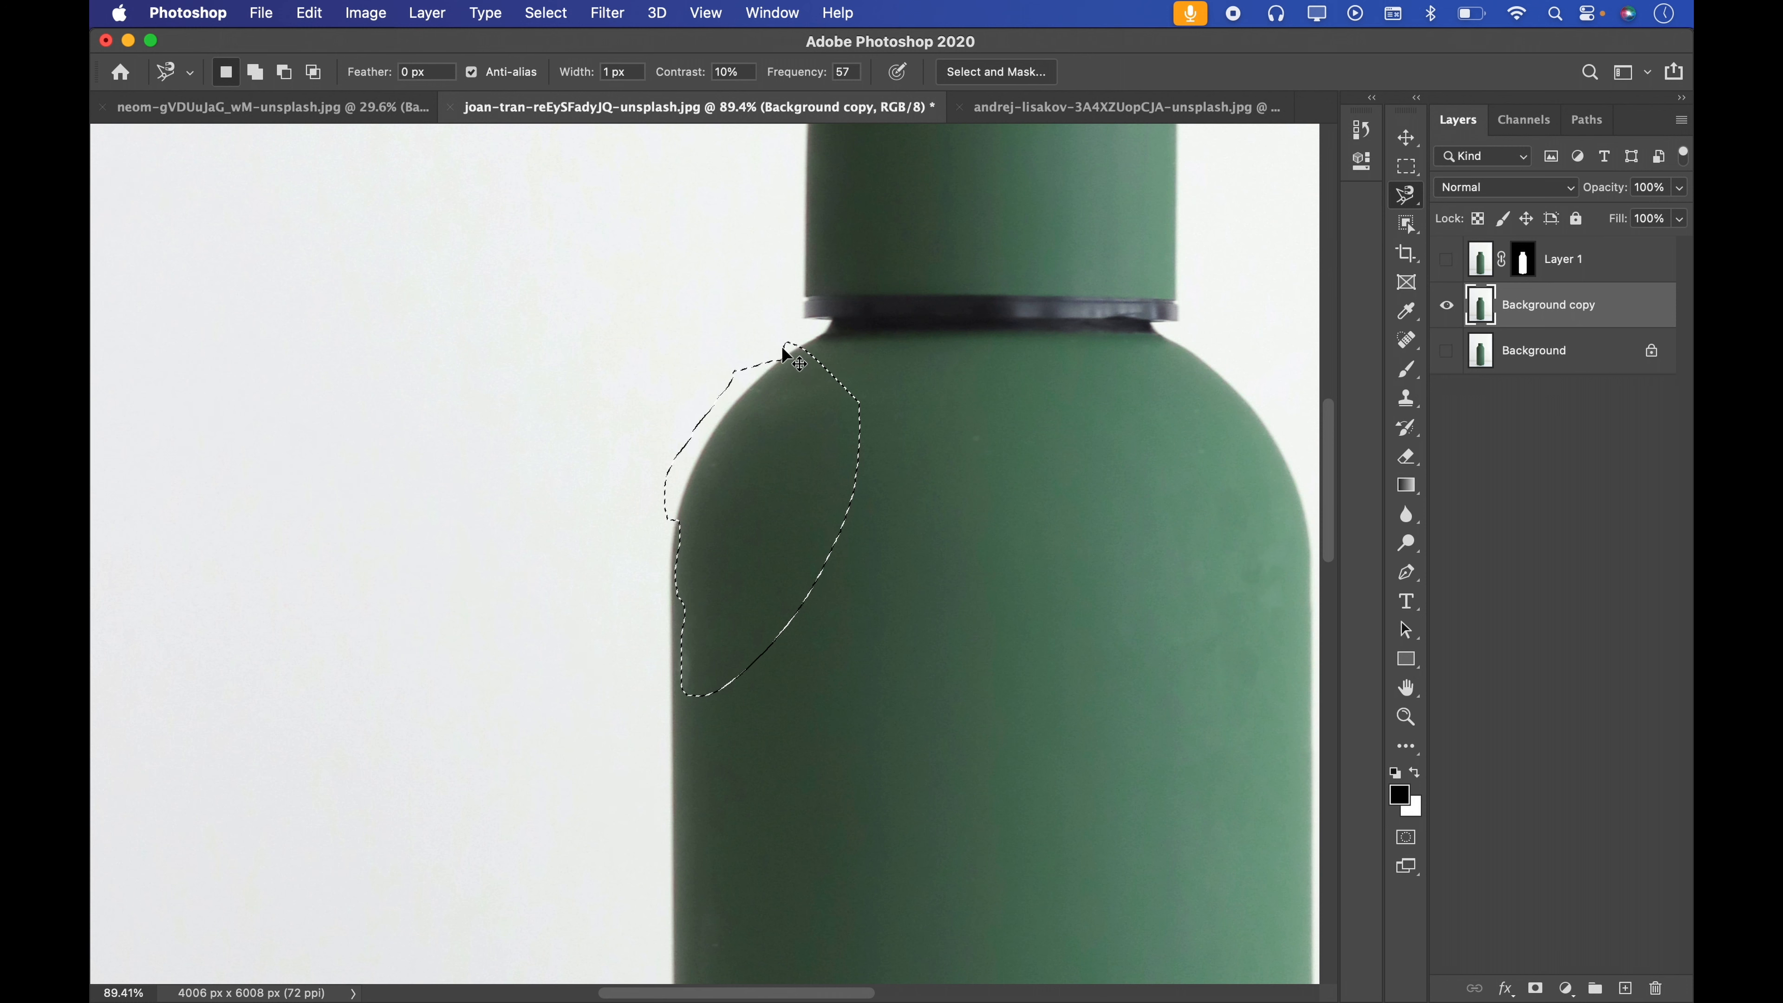
key("super+d")
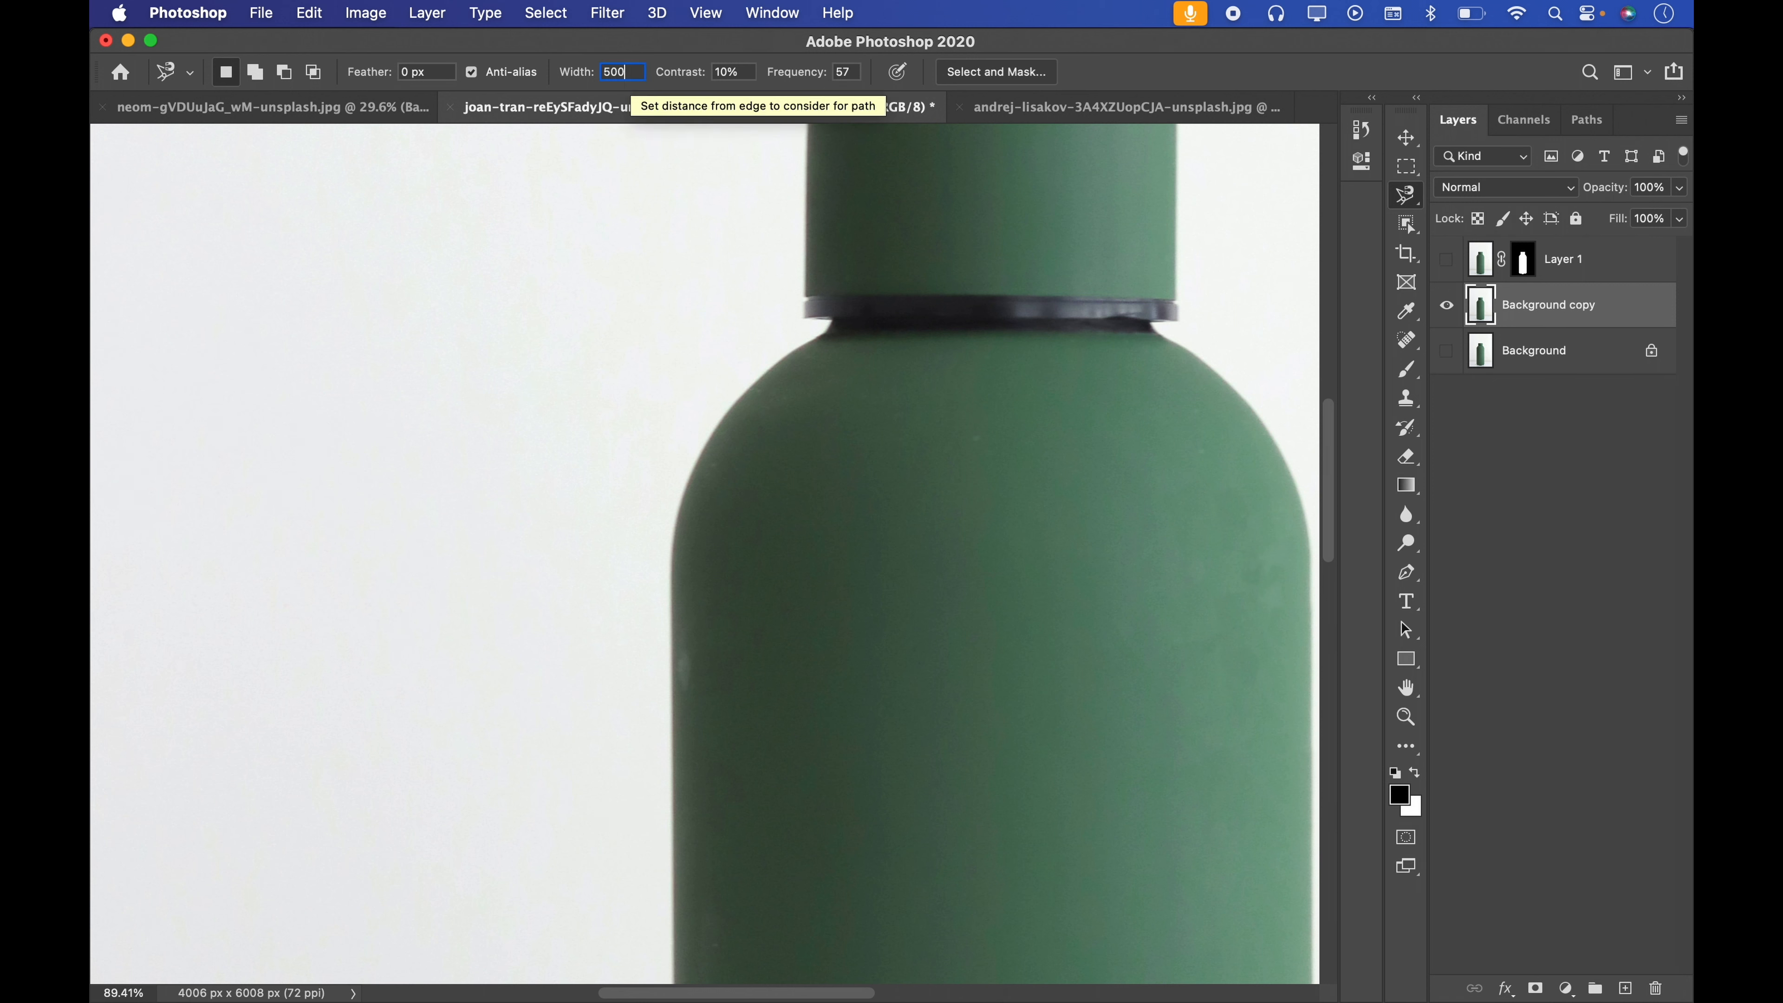
Try a Magnetic Lasso width of 500 px, and set the width to 20 px instead
key("Return")
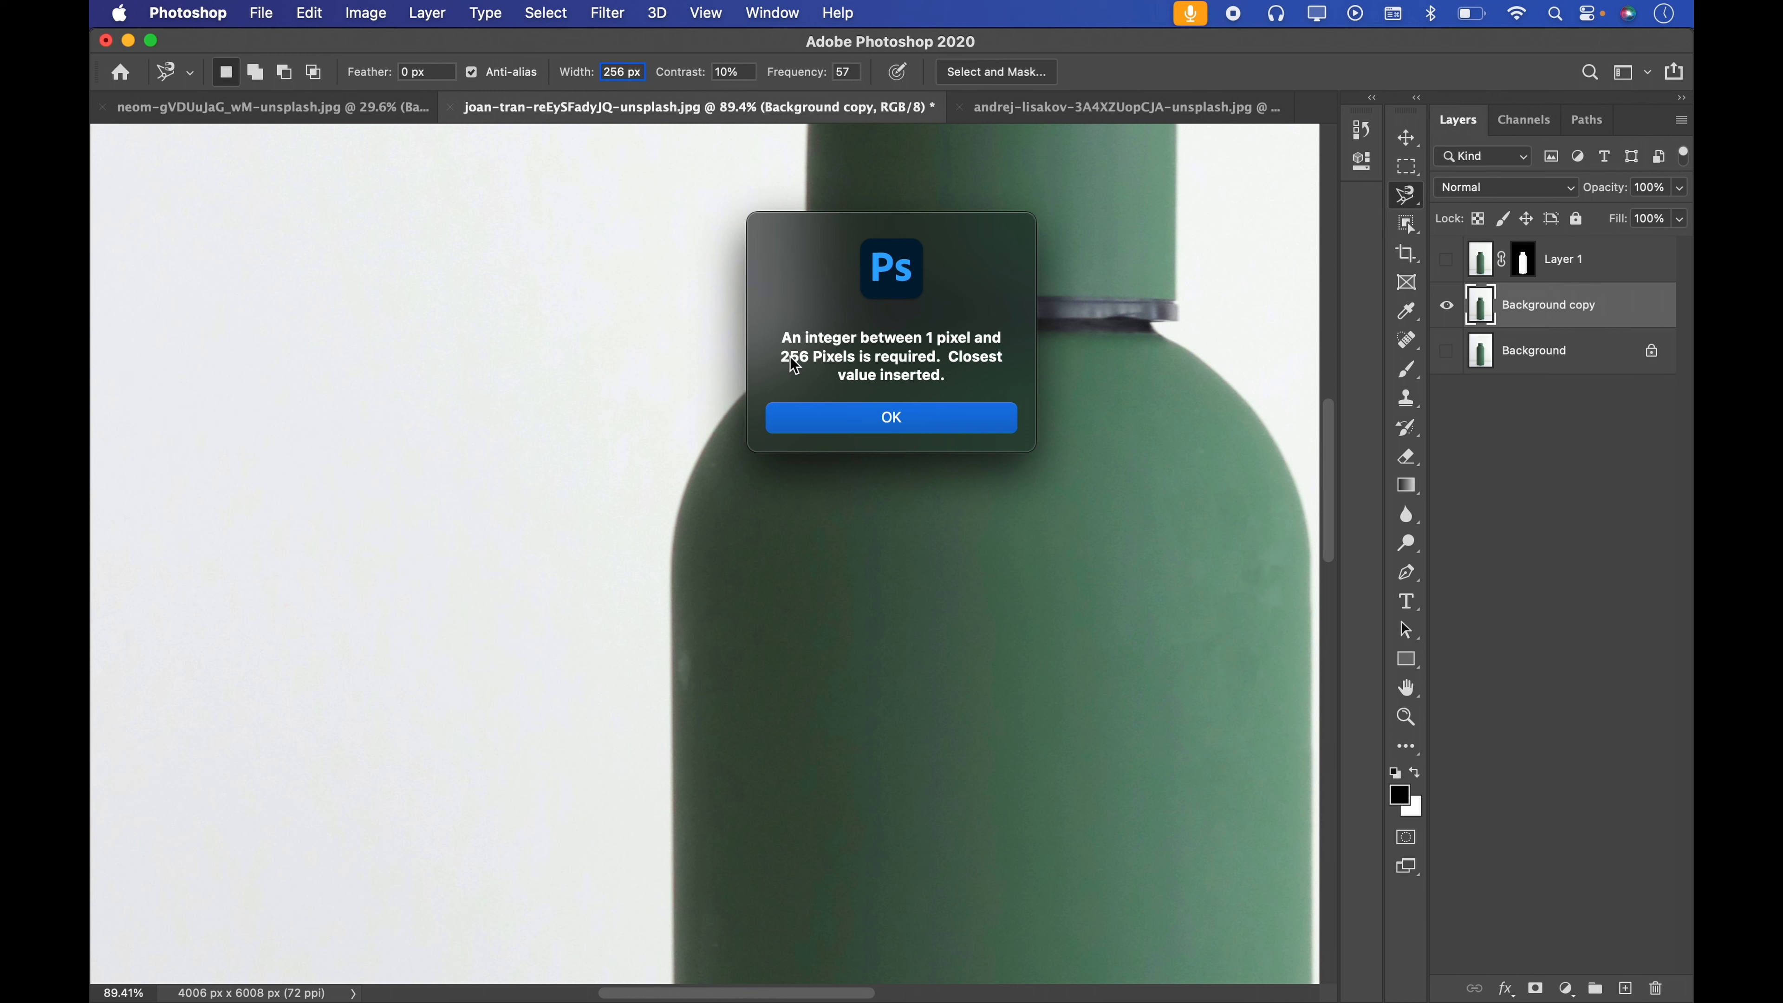
left_click(816, 419)
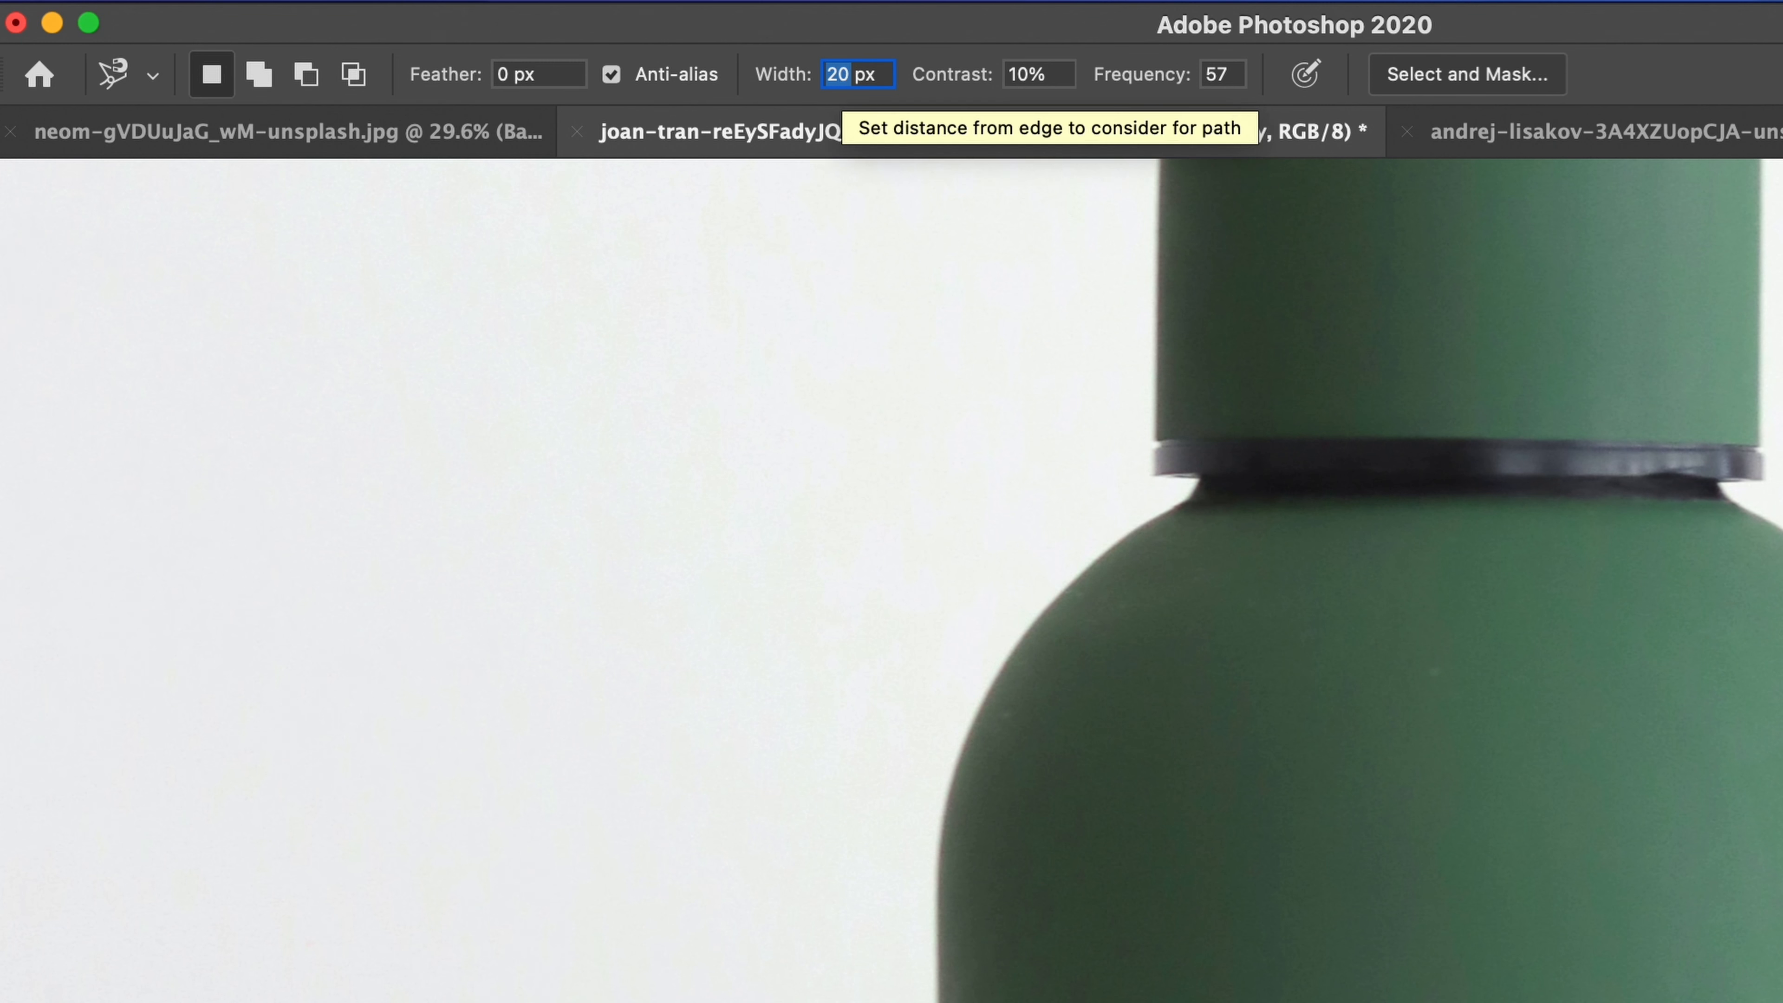
type("20")
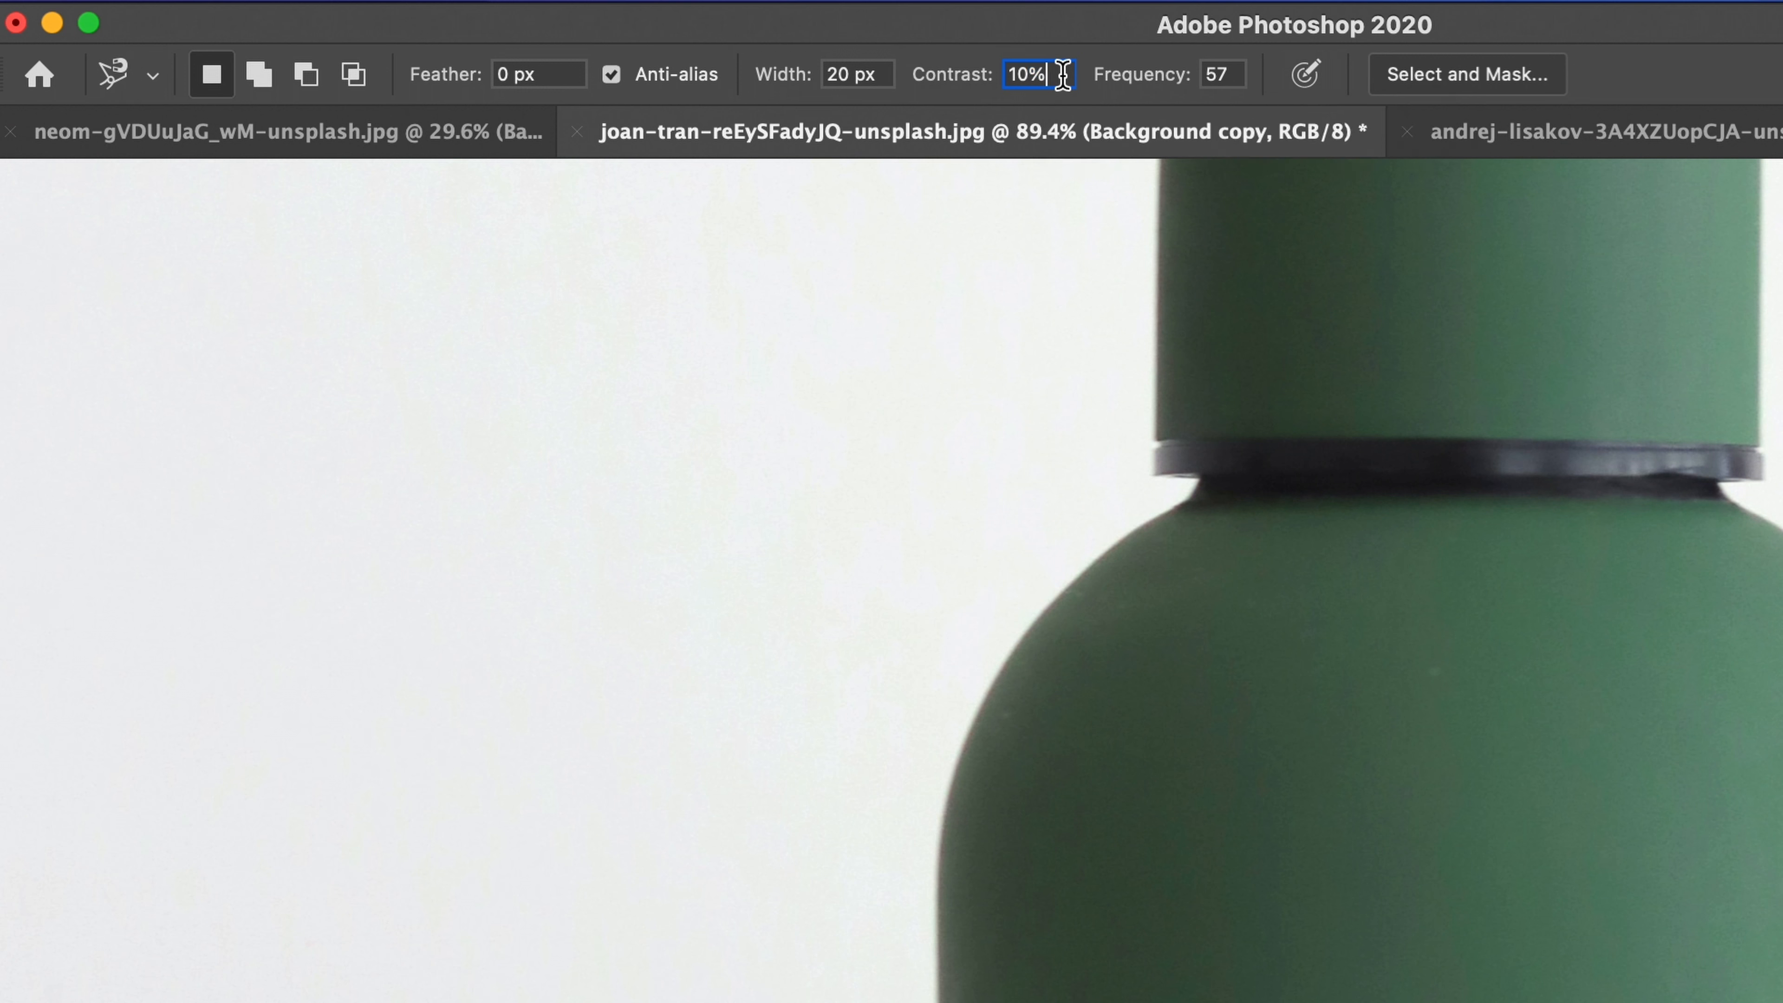
left_click(1063, 74)
key("z")
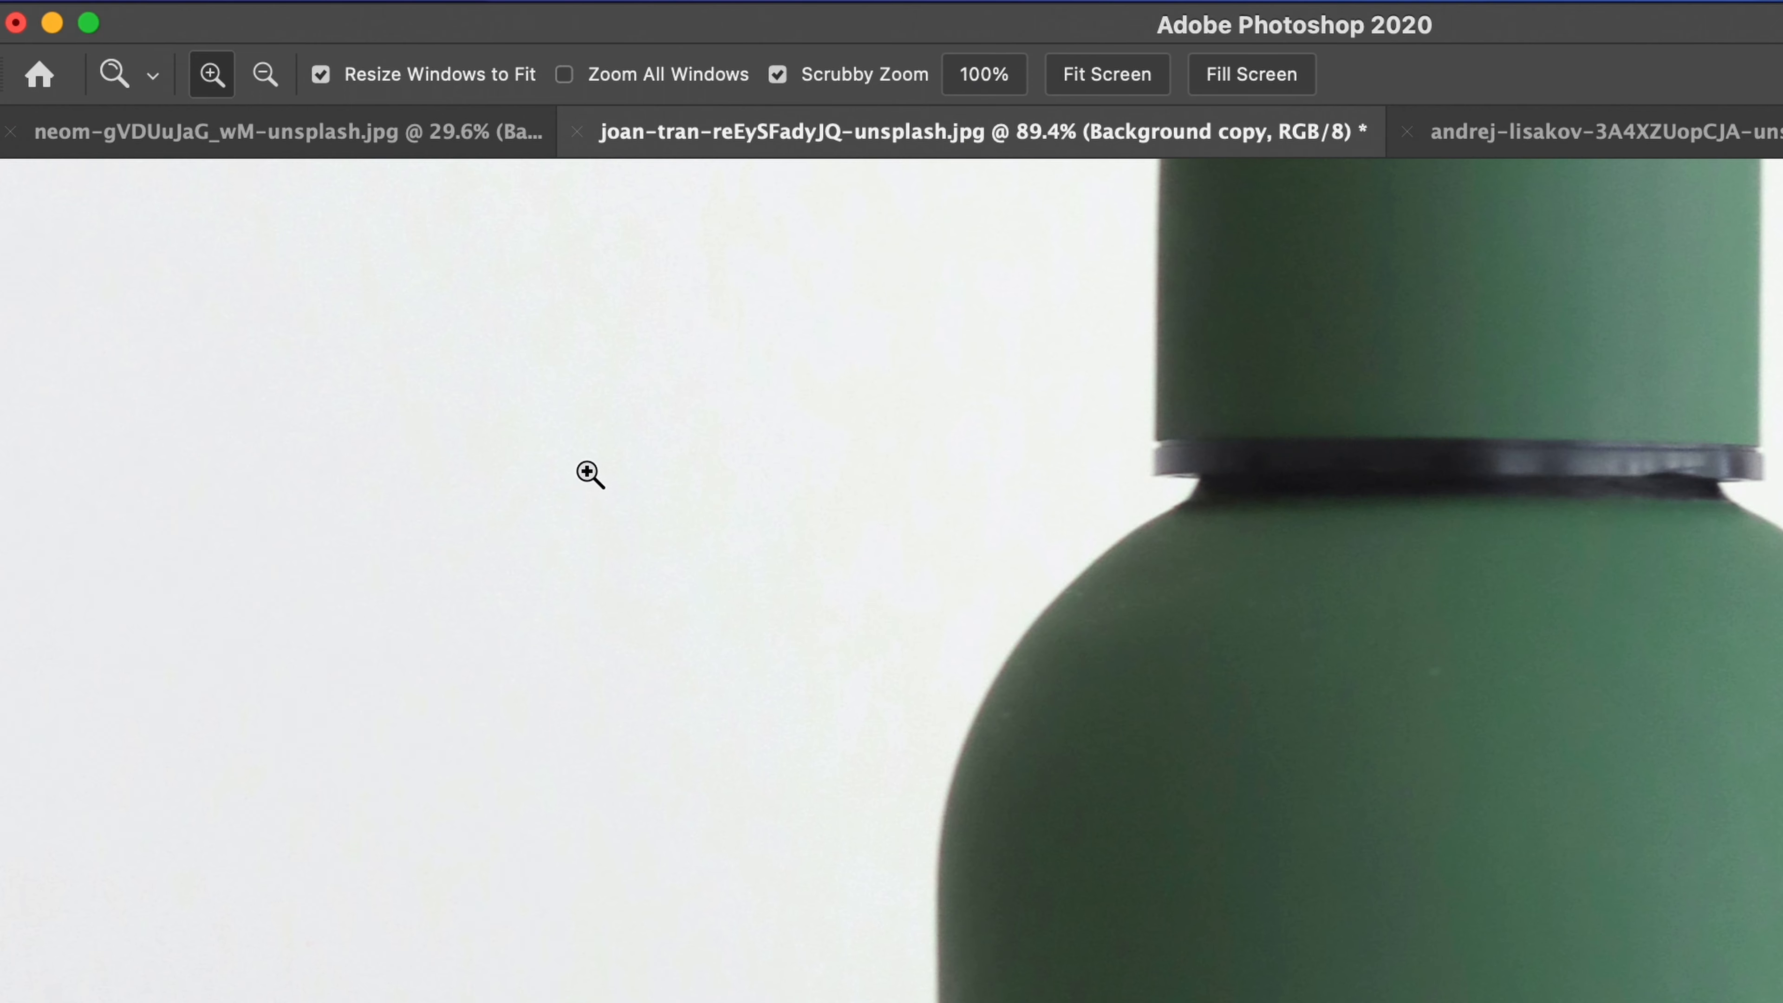
left_click_drag(848, 557, 775, 595)
left_click_drag(1008, 610, 915, 642)
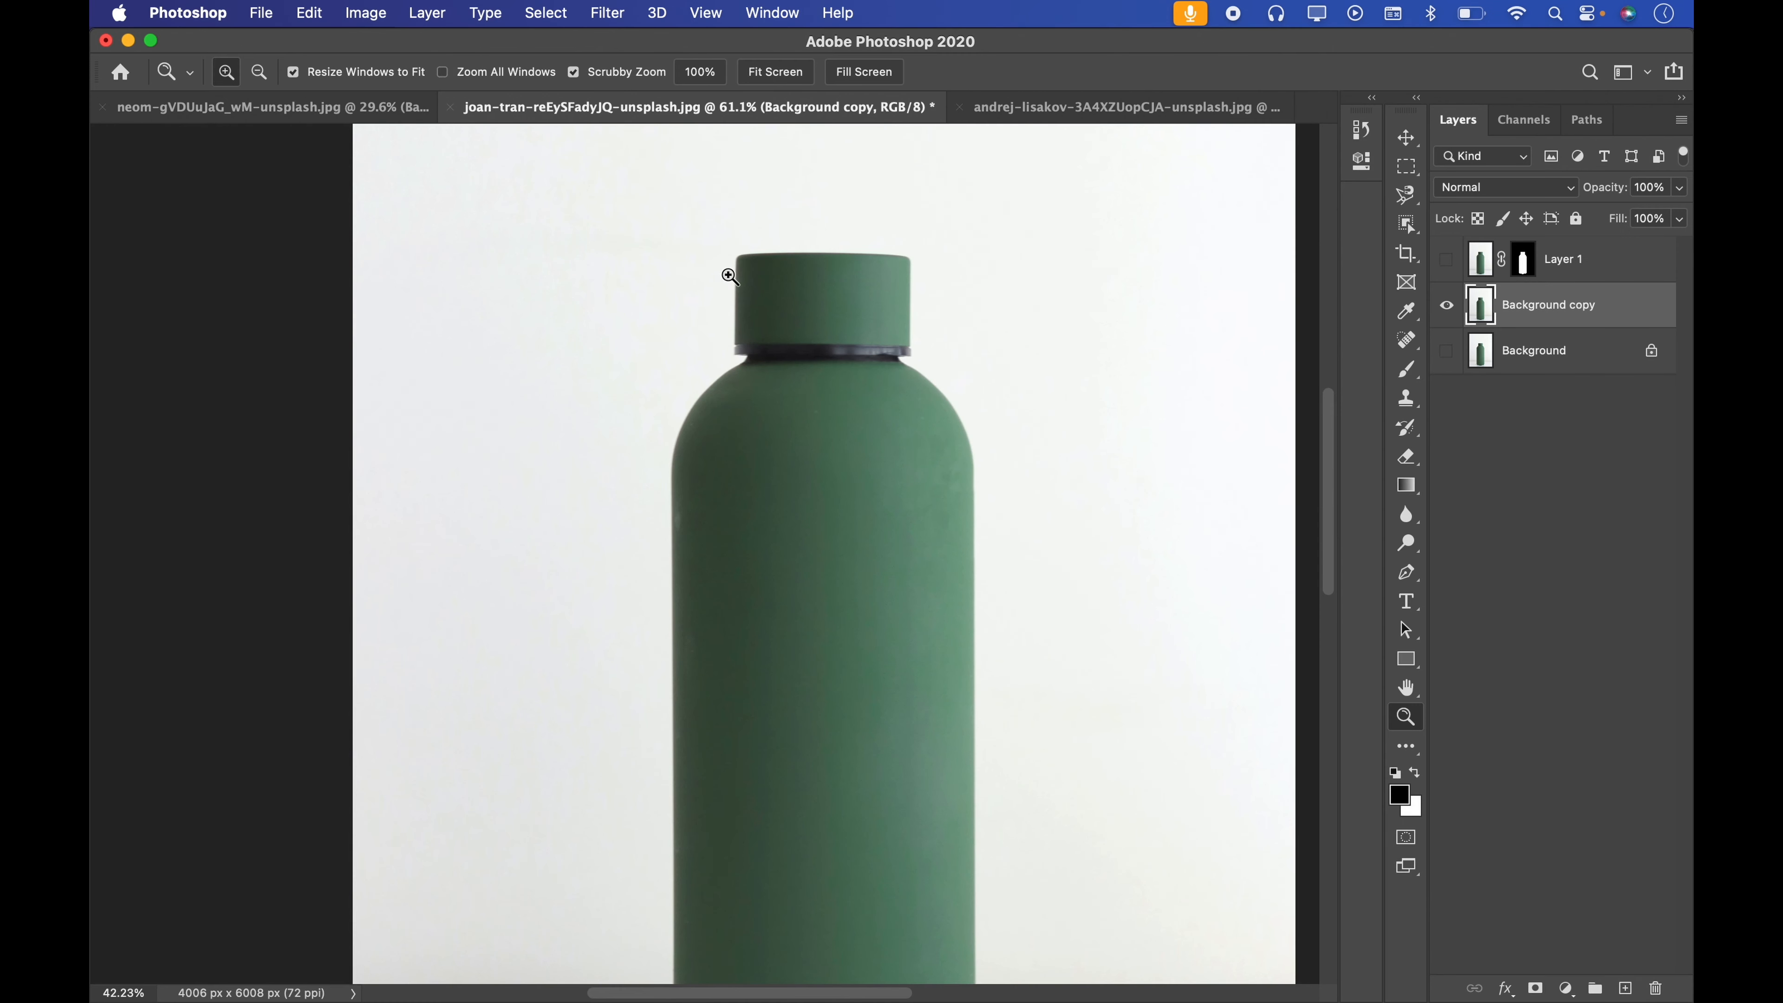
key("l")
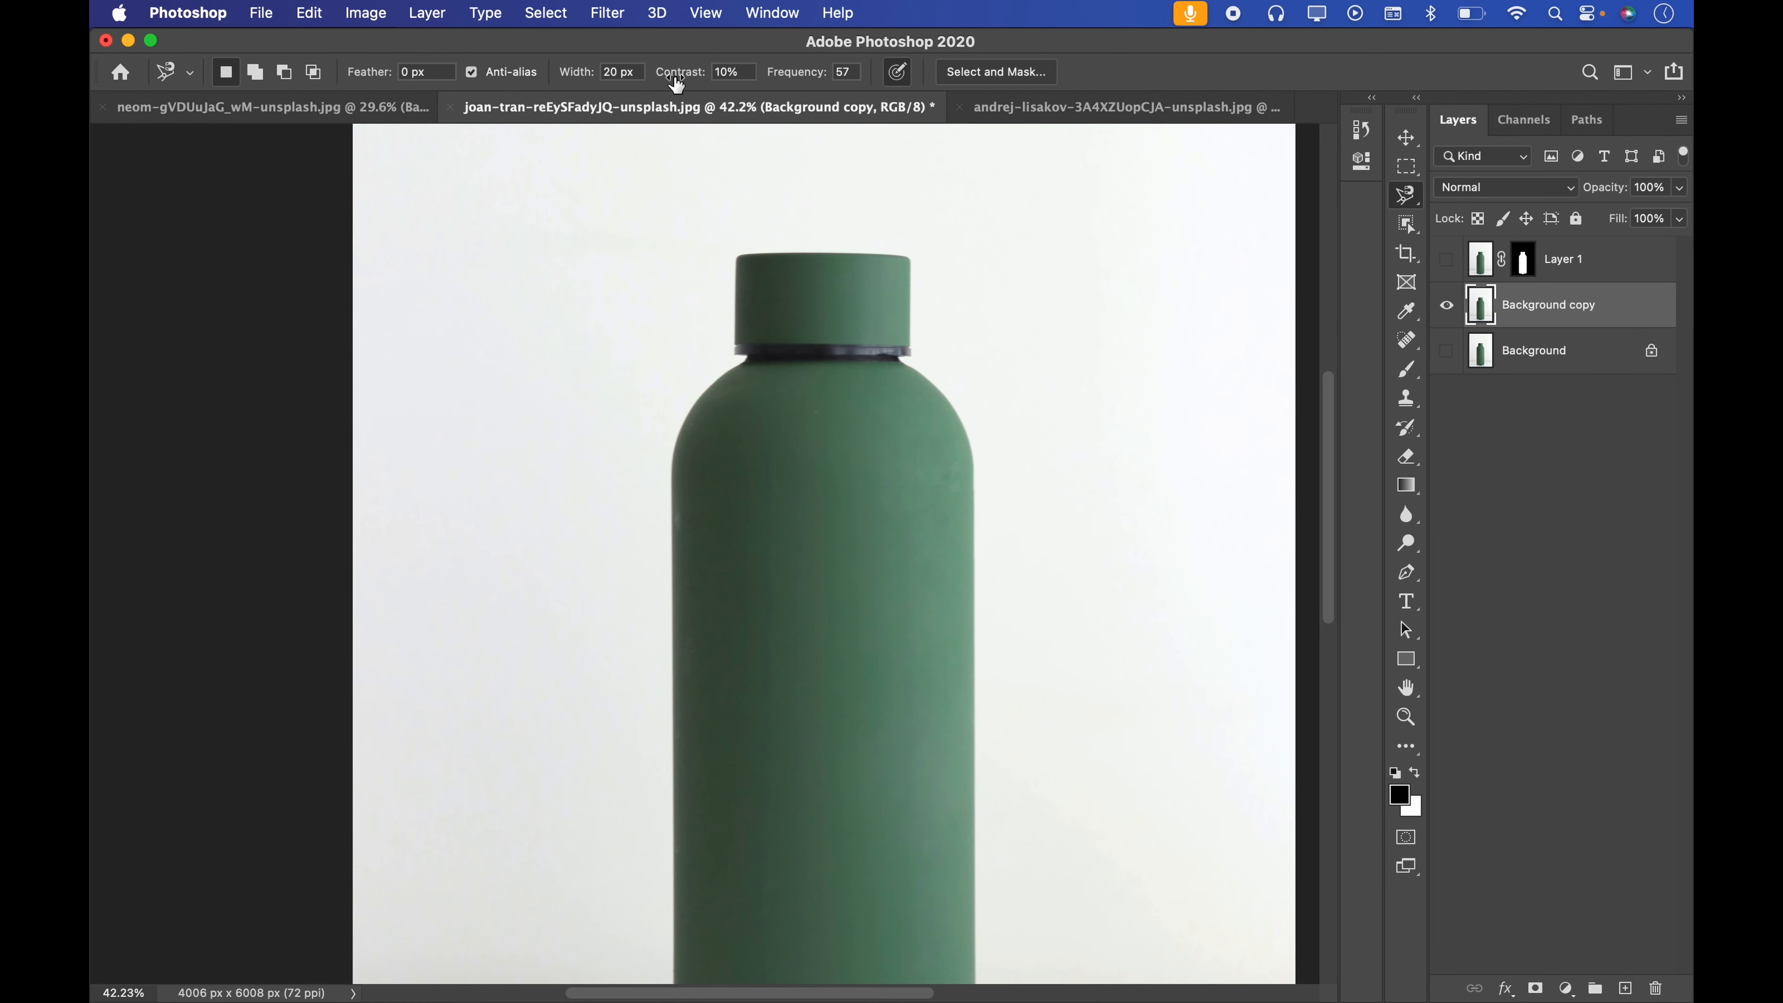
left_click(723, 341)
key("Escape")
key("z")
Add a gradient fill layer above the Background copy layer using the first light-blue preset from the Blues group
left_click(1566, 988)
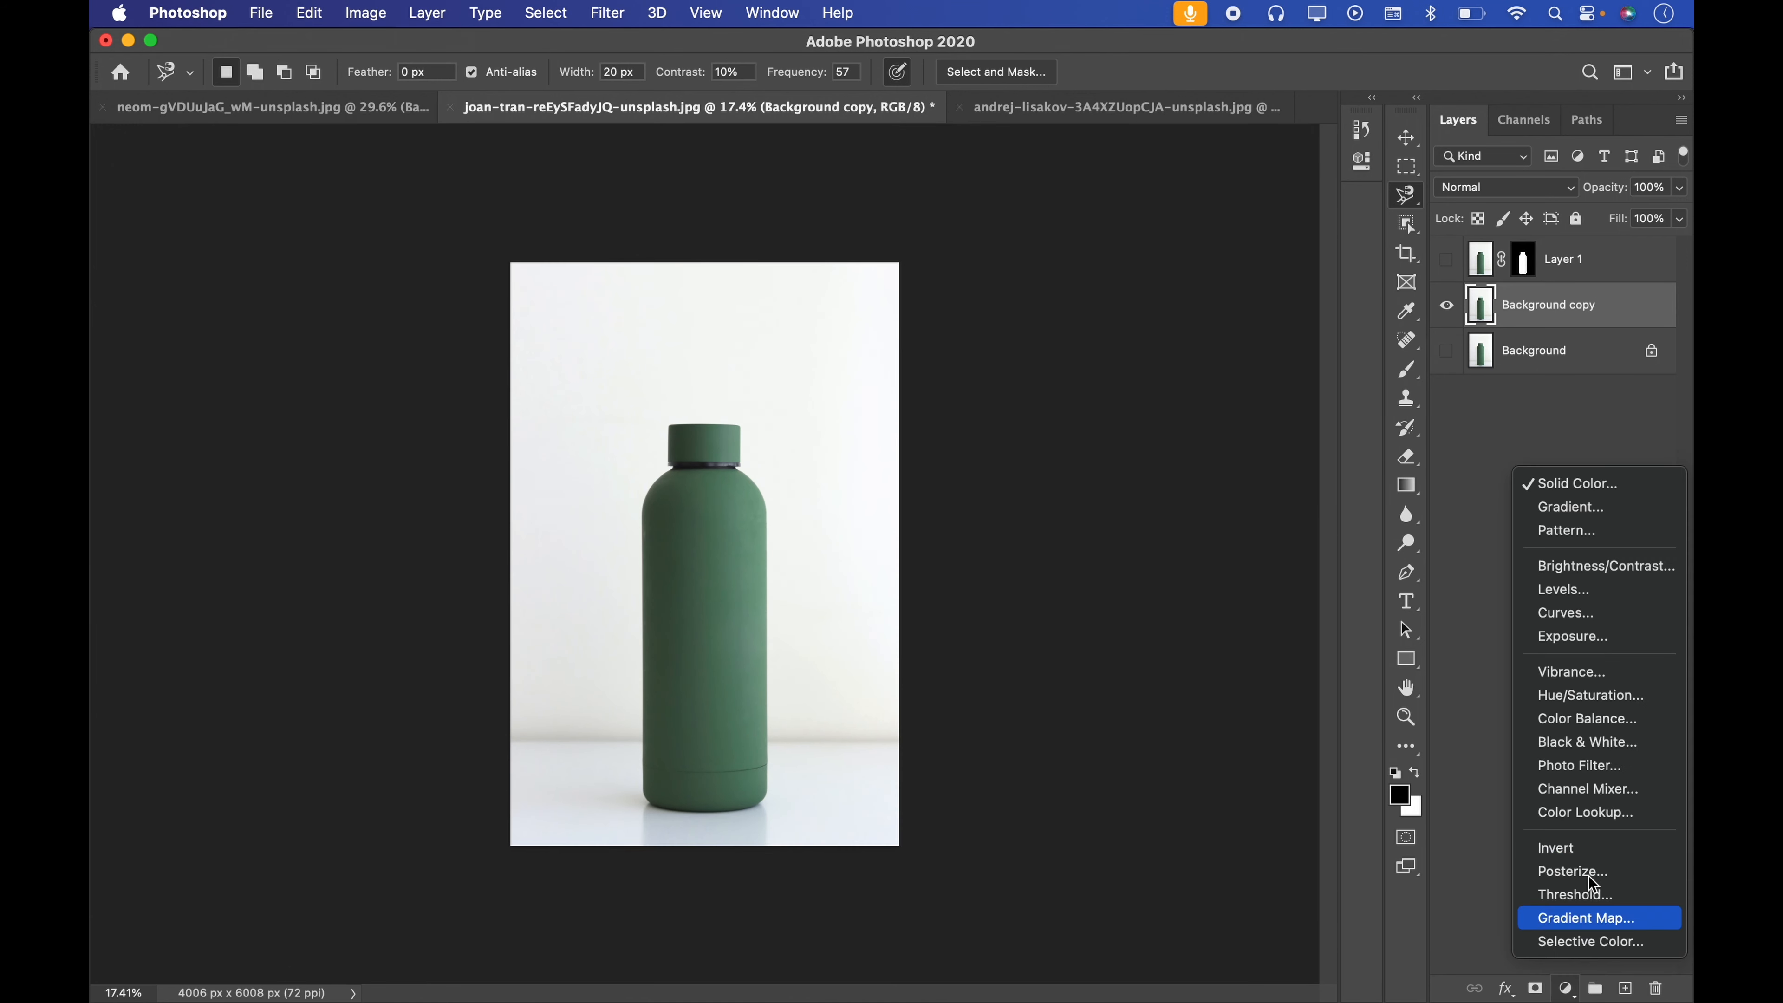
left_click(1588, 515)
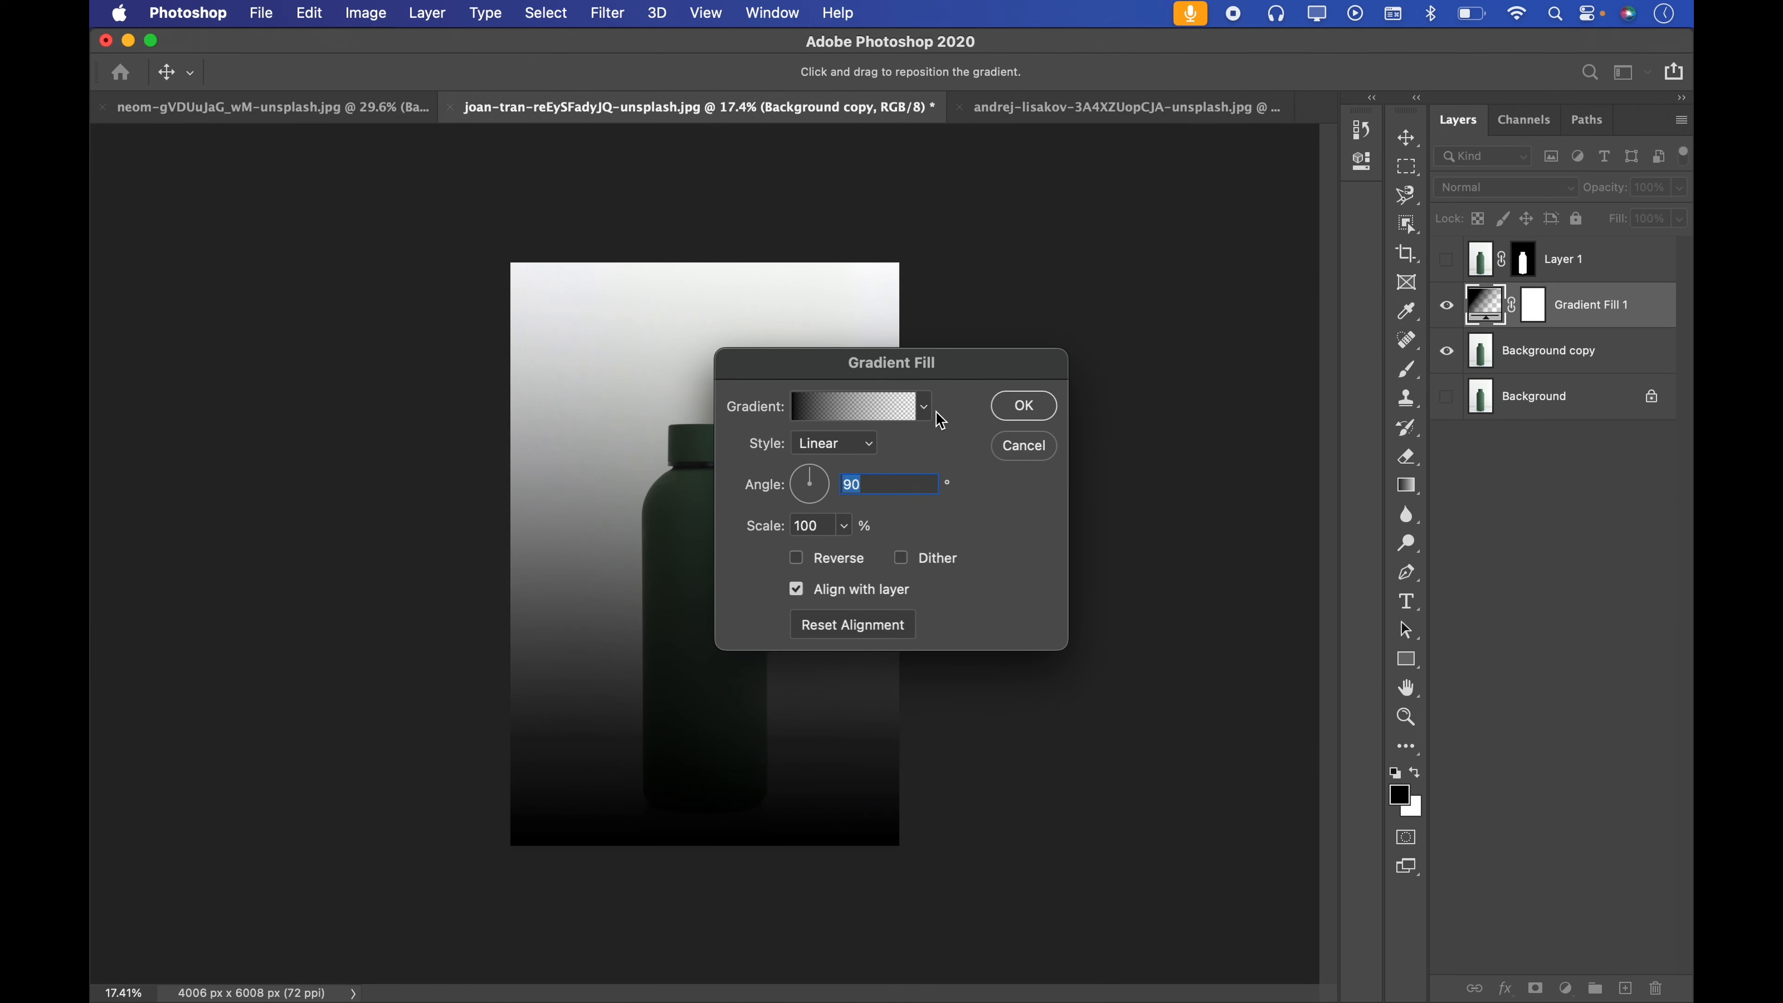
left_click(924, 407)
left_click(765, 484)
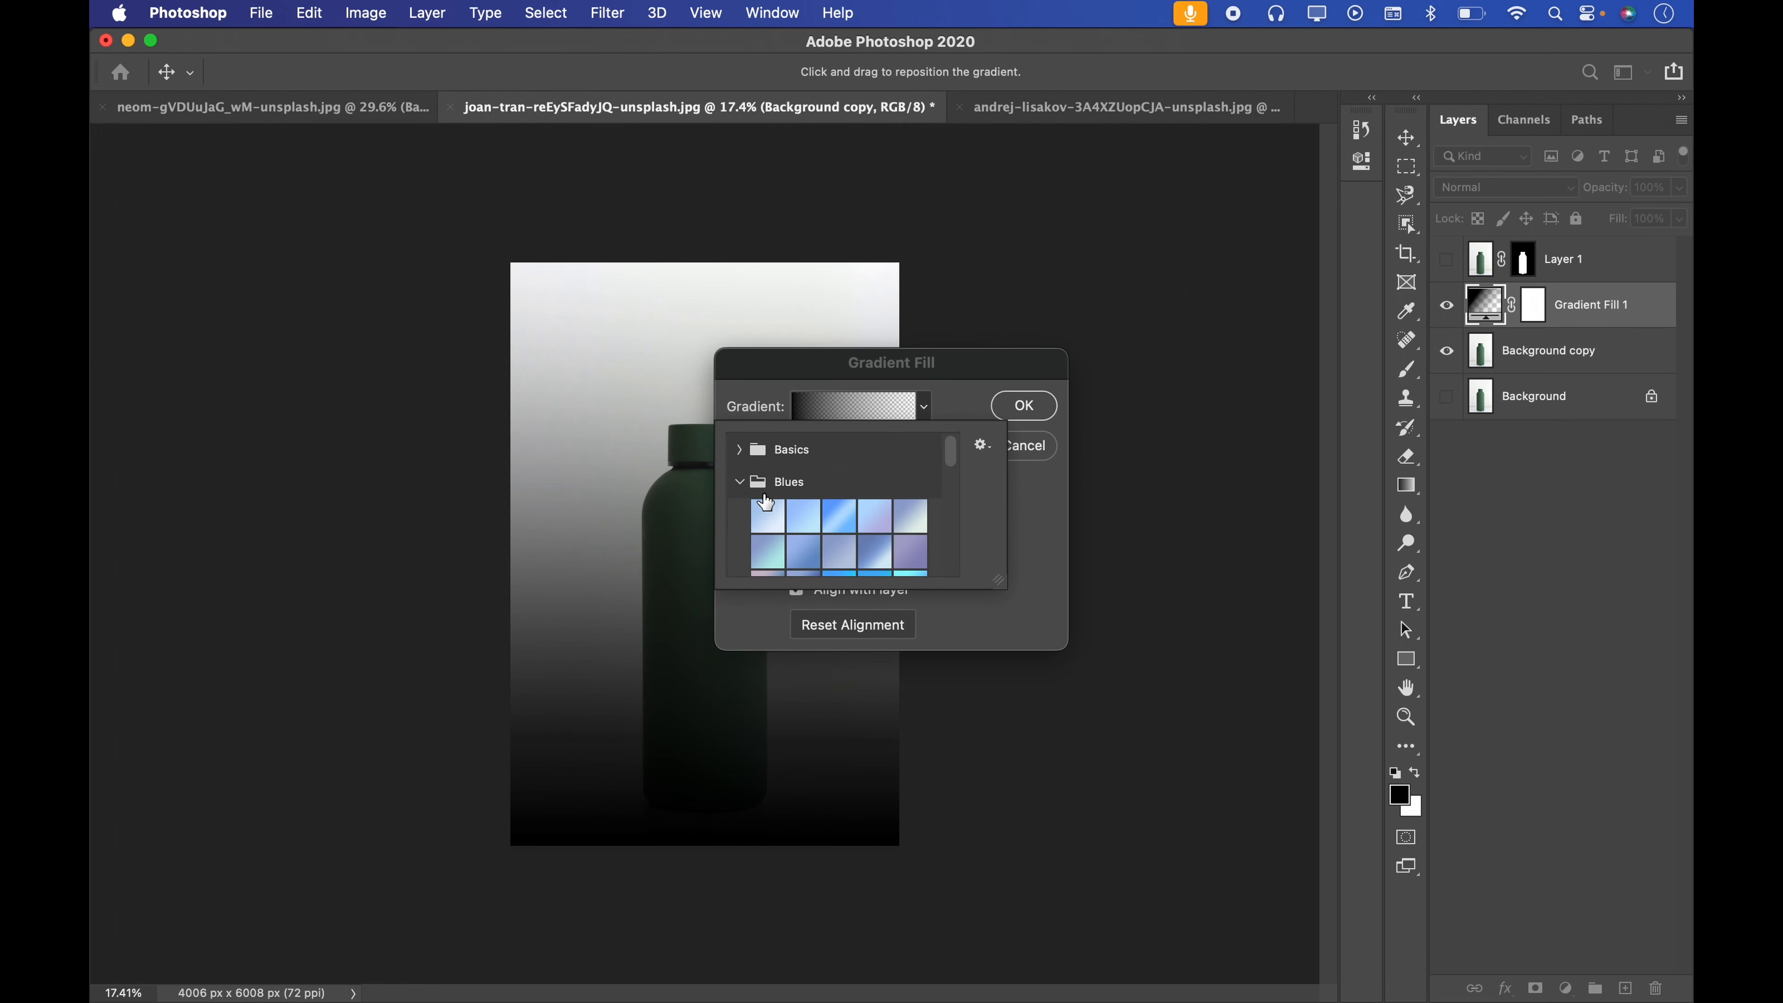
left_click(773, 523)
left_click(1025, 413)
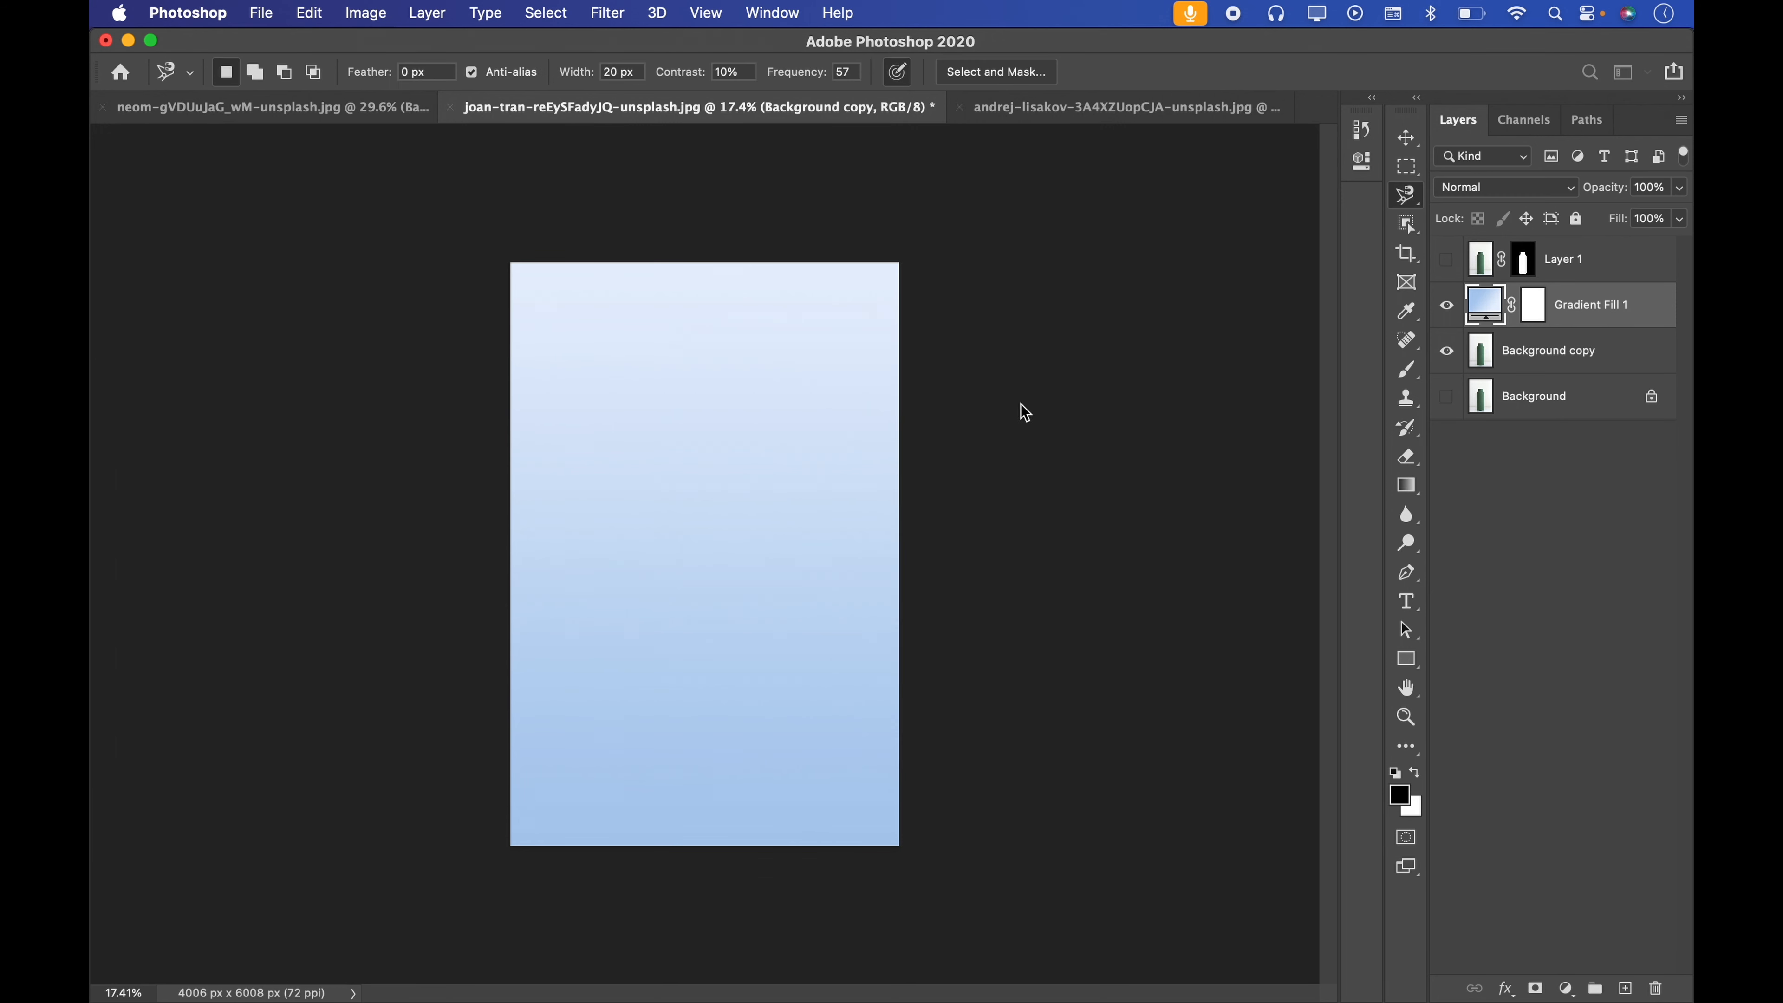
Rasterize the gradient fill layer and hide the Background copy layer
right_click(1590, 310)
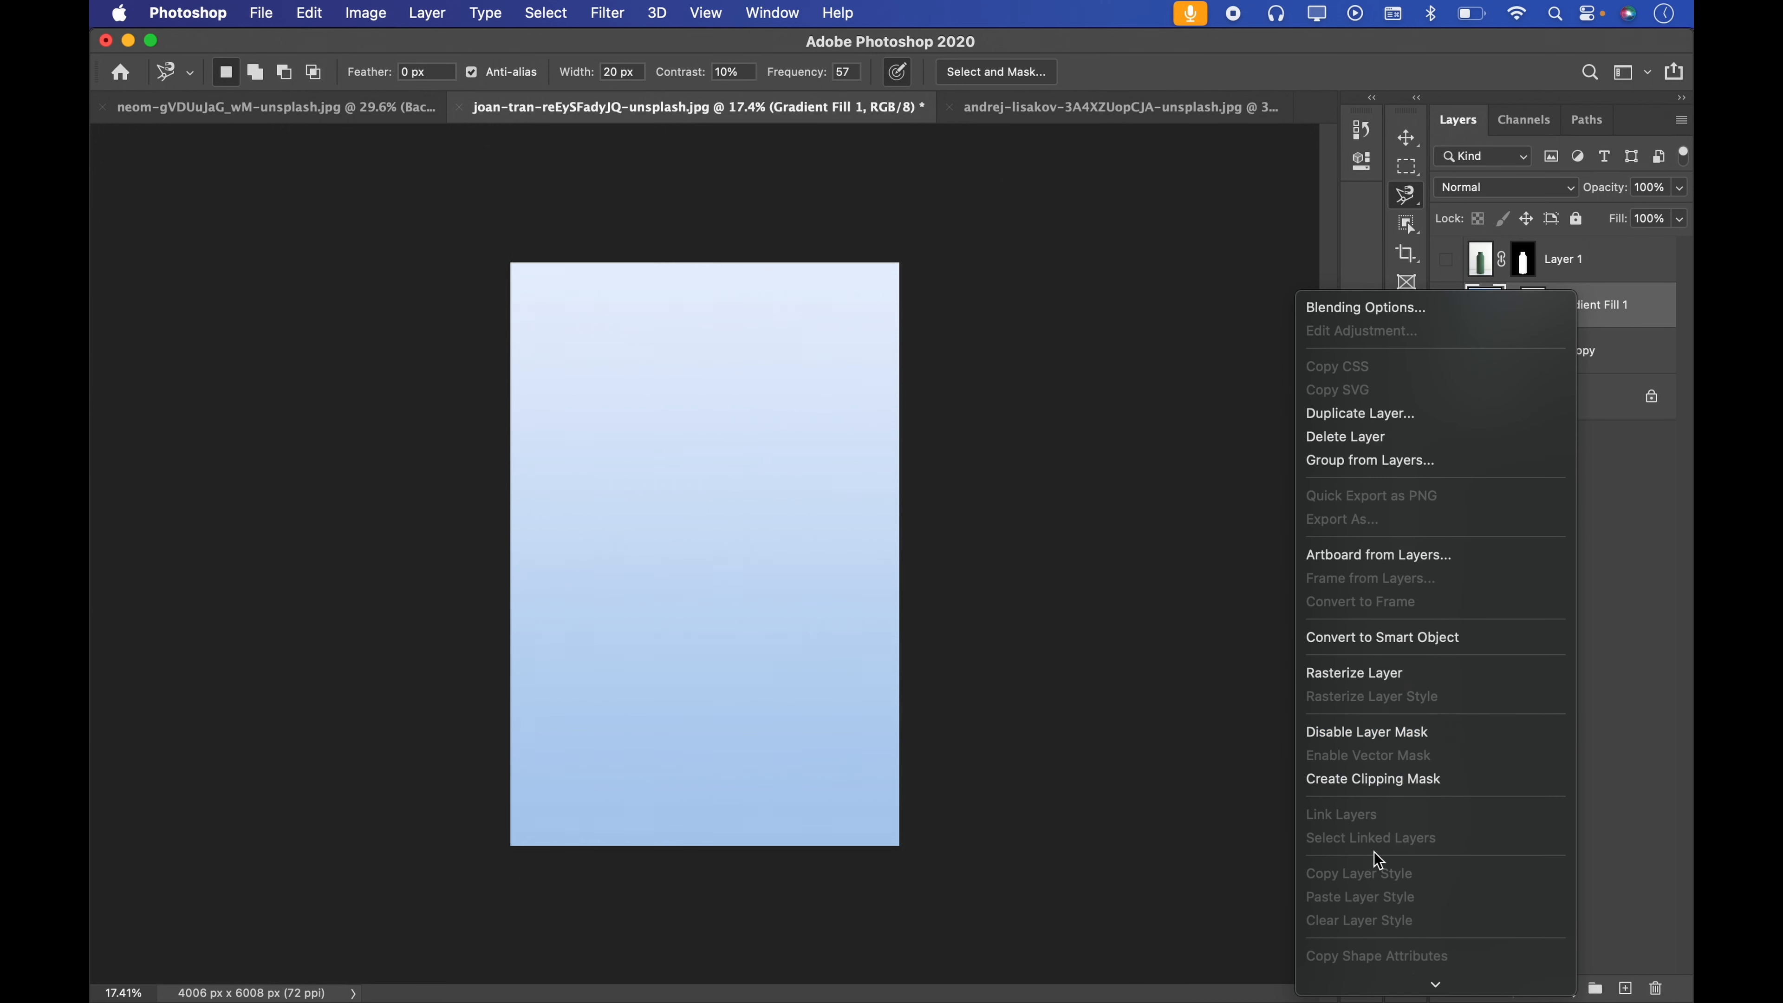
scroll(1374, 851, "down", 5)
left_click(1364, 325)
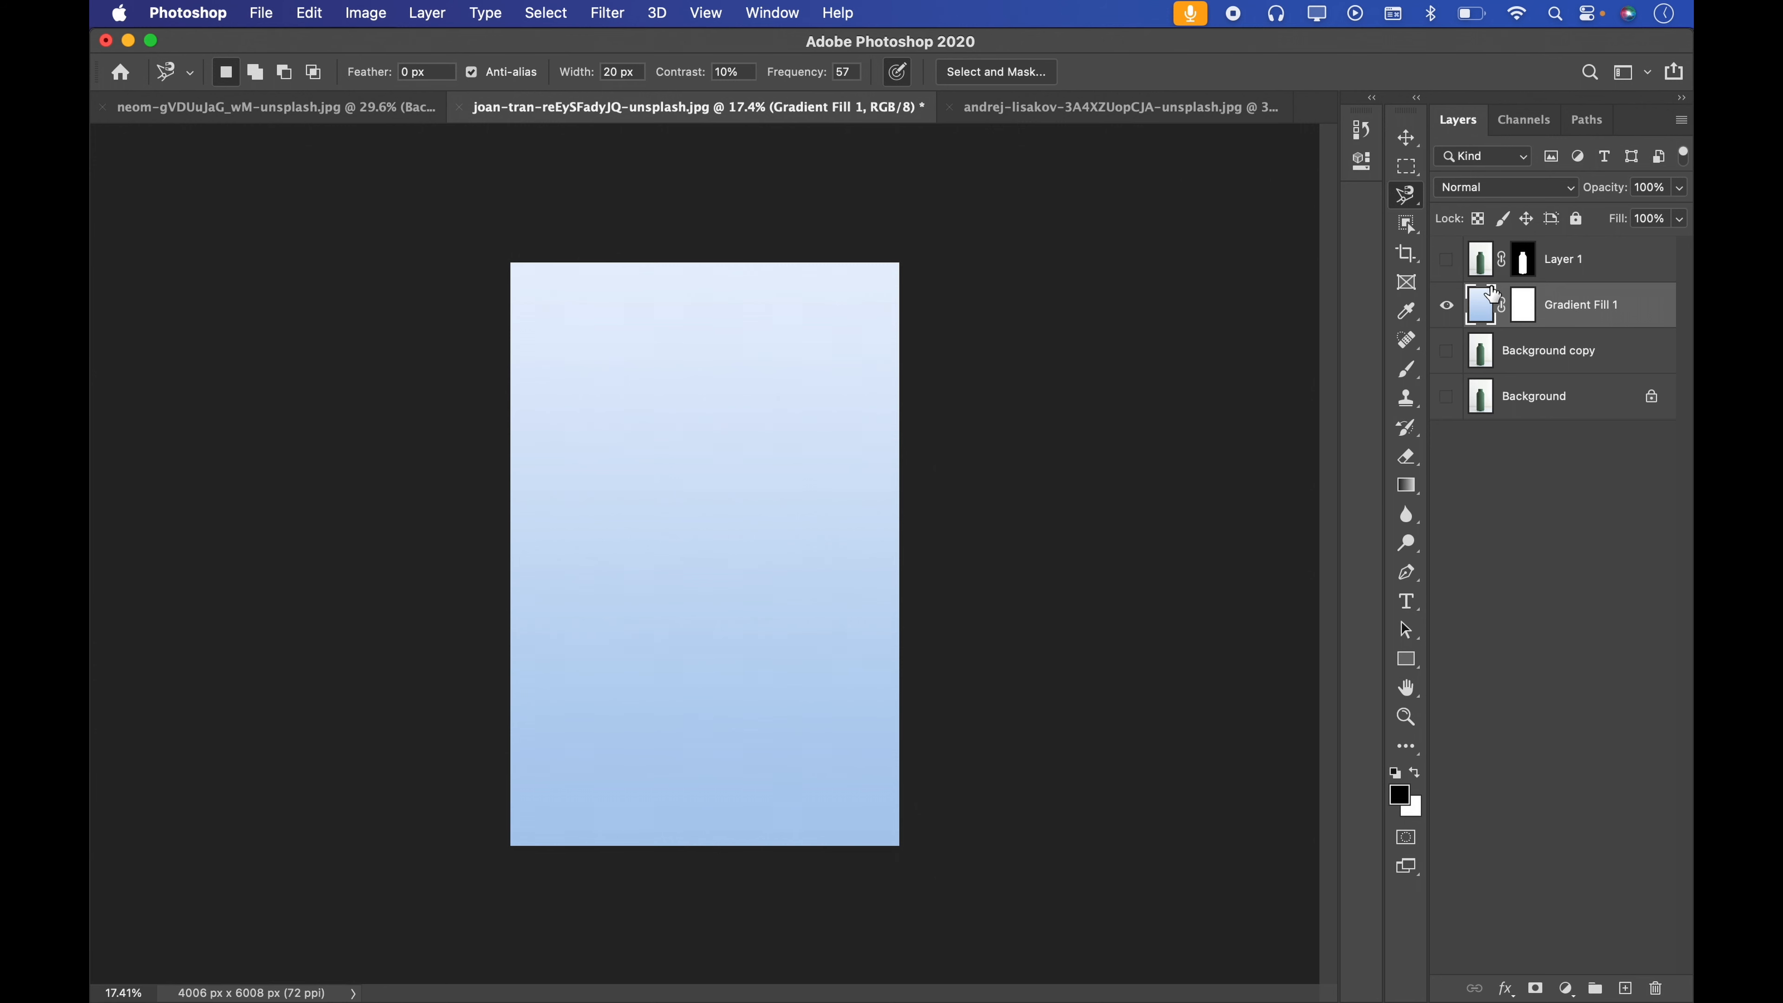
Duplicate the Gradient Fill 1 layer and toggle the visibility of both gradient layers, leaving them shown
scroll(720, 425, "up", 3)
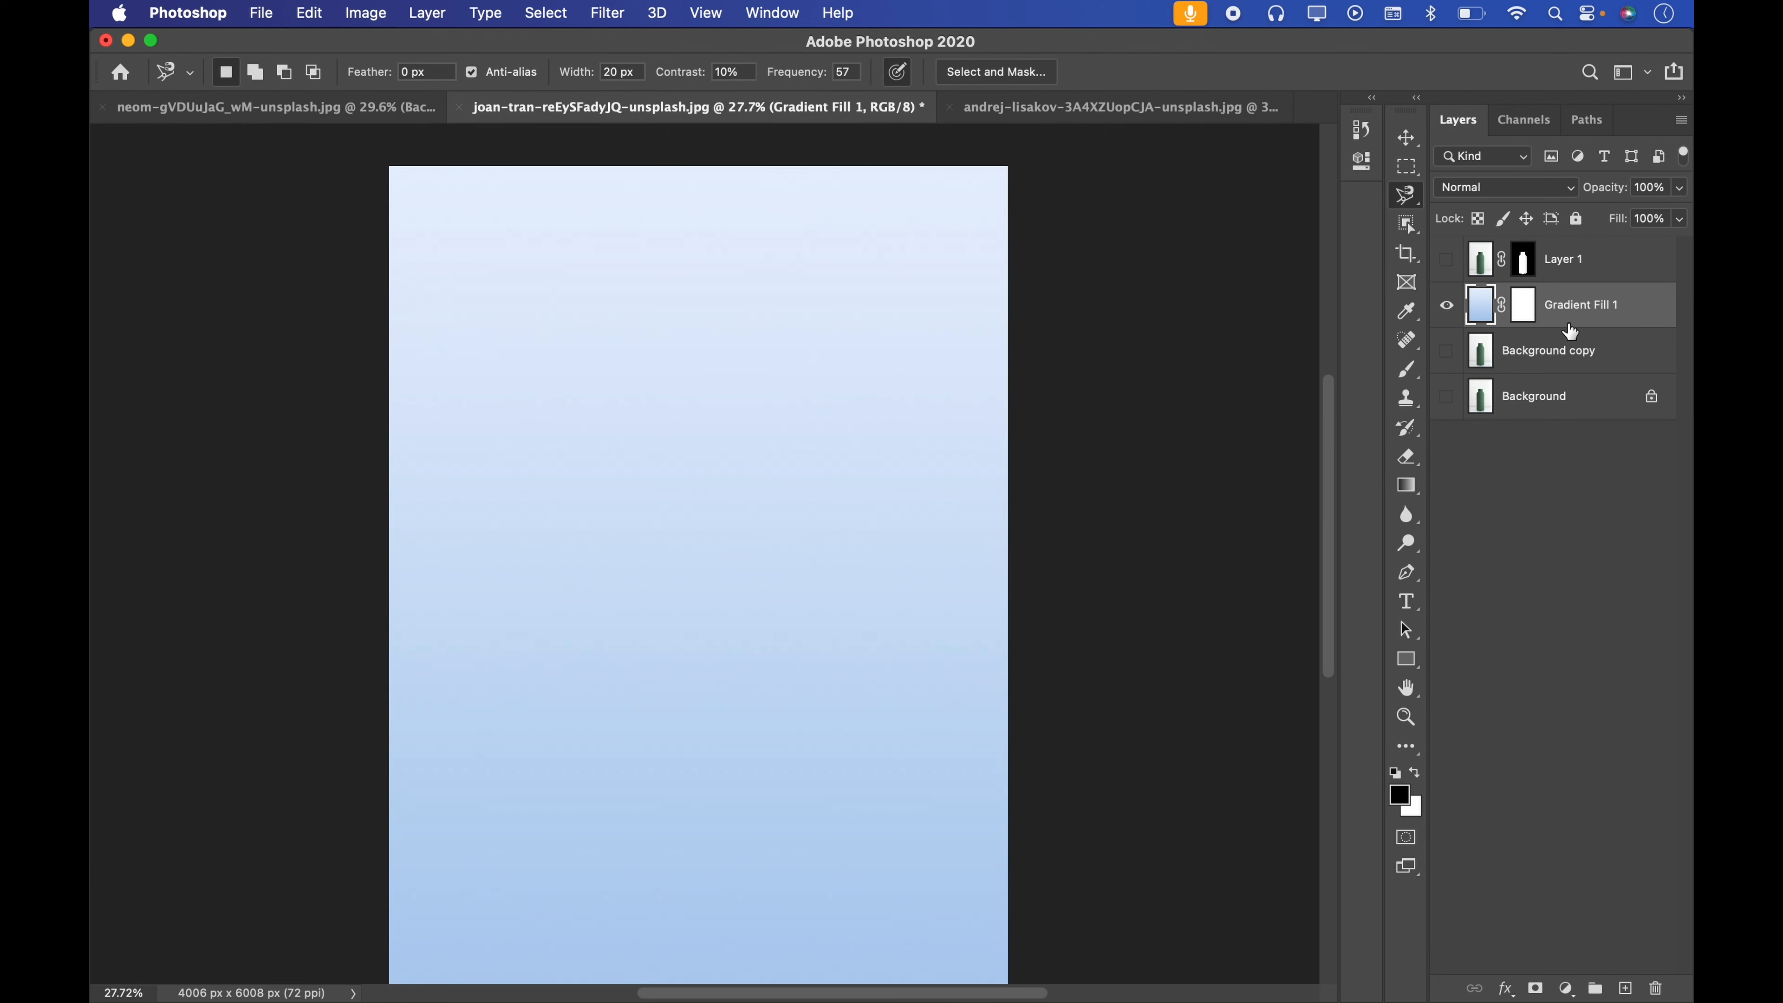
key("super+j")
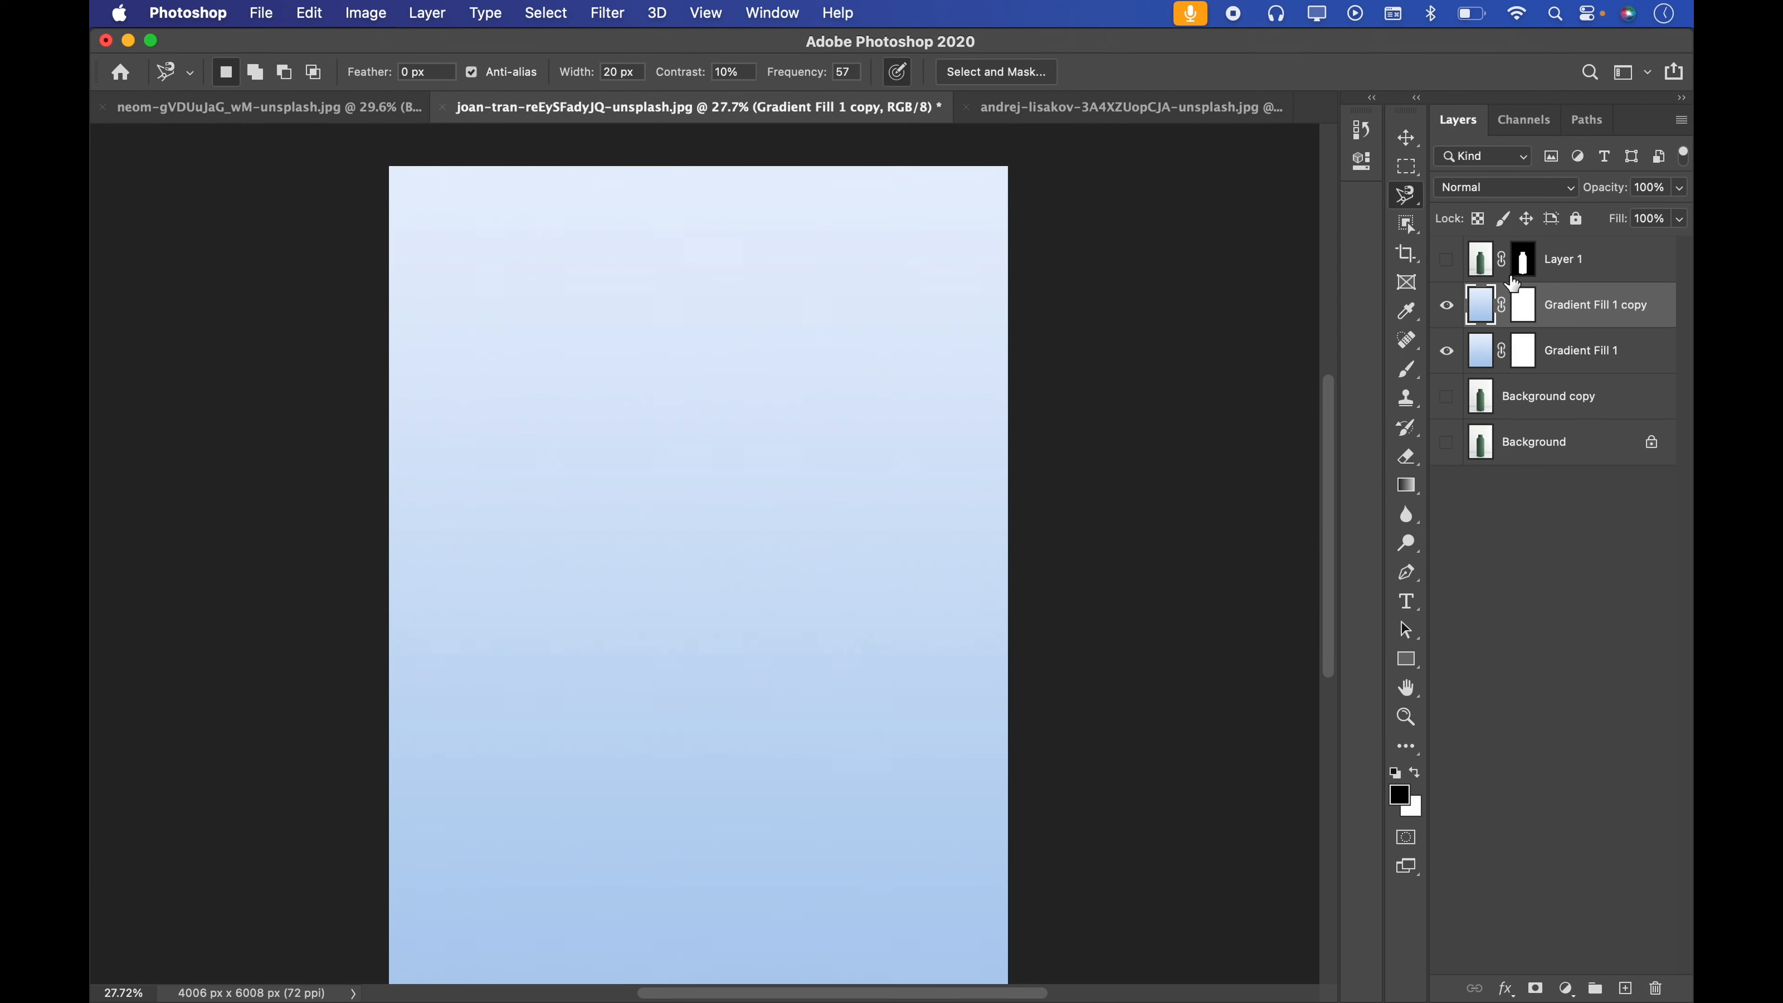
left_click(1448, 308)
left_click(1447, 354)
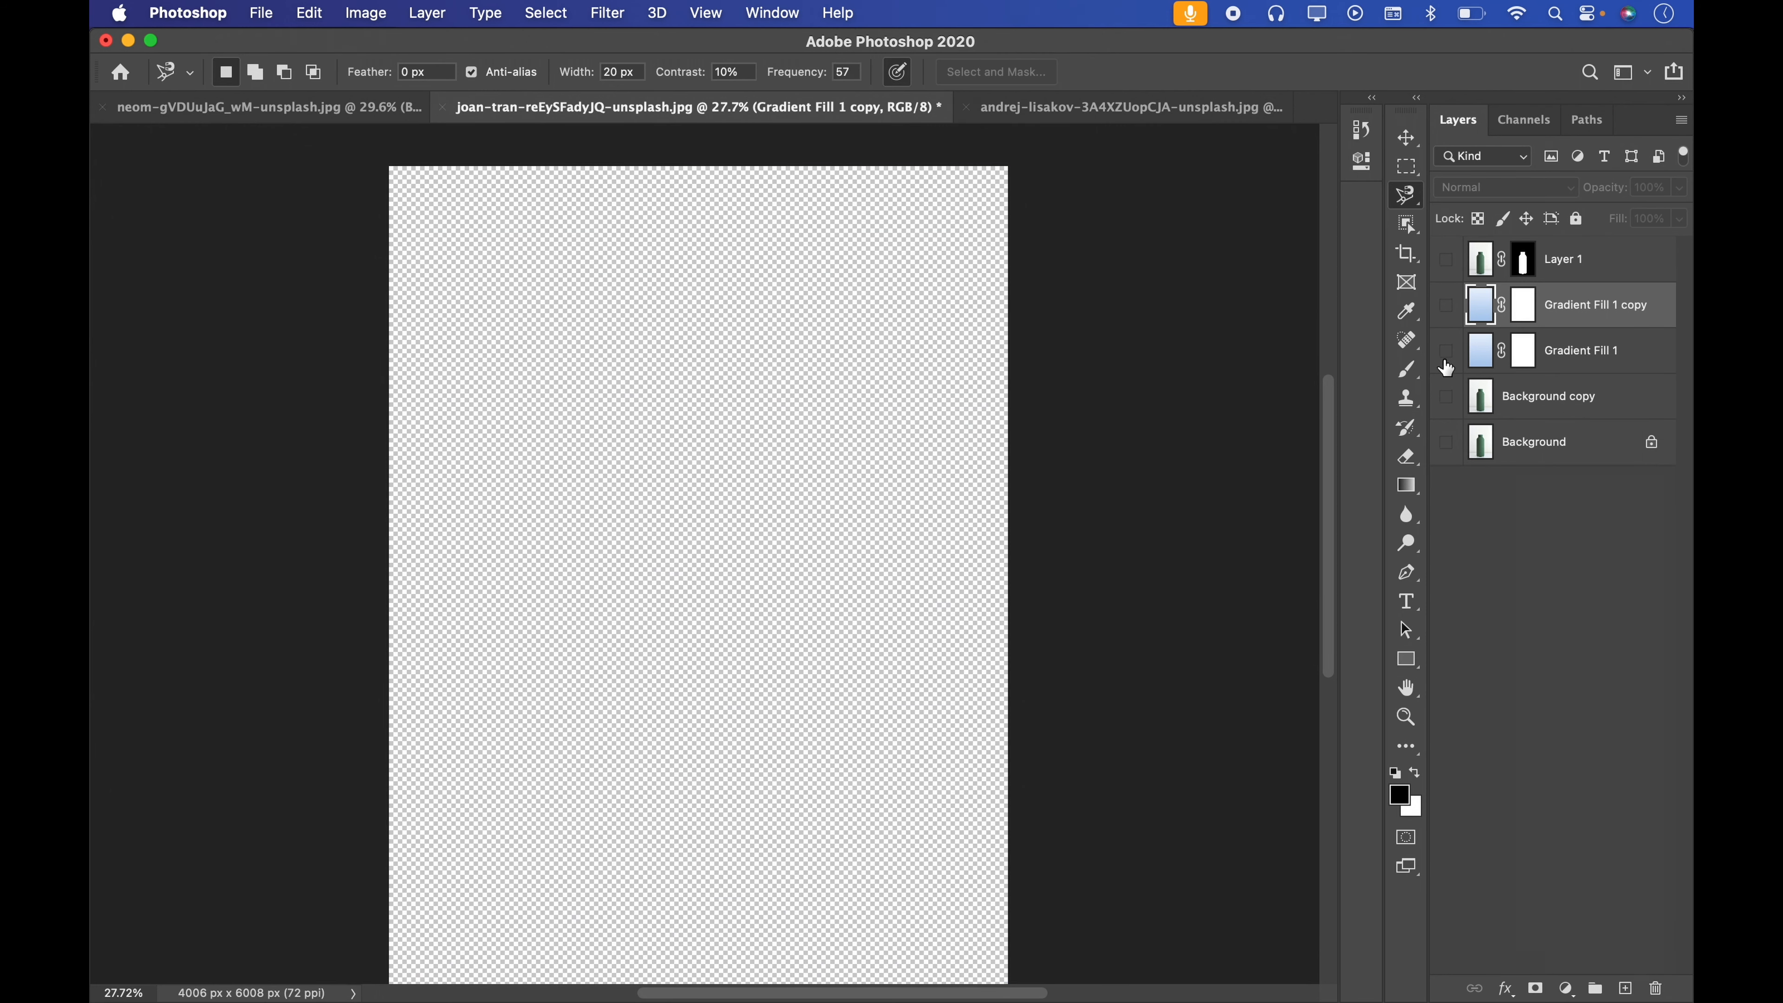
left_click(1447, 354)
left_click(1450, 310)
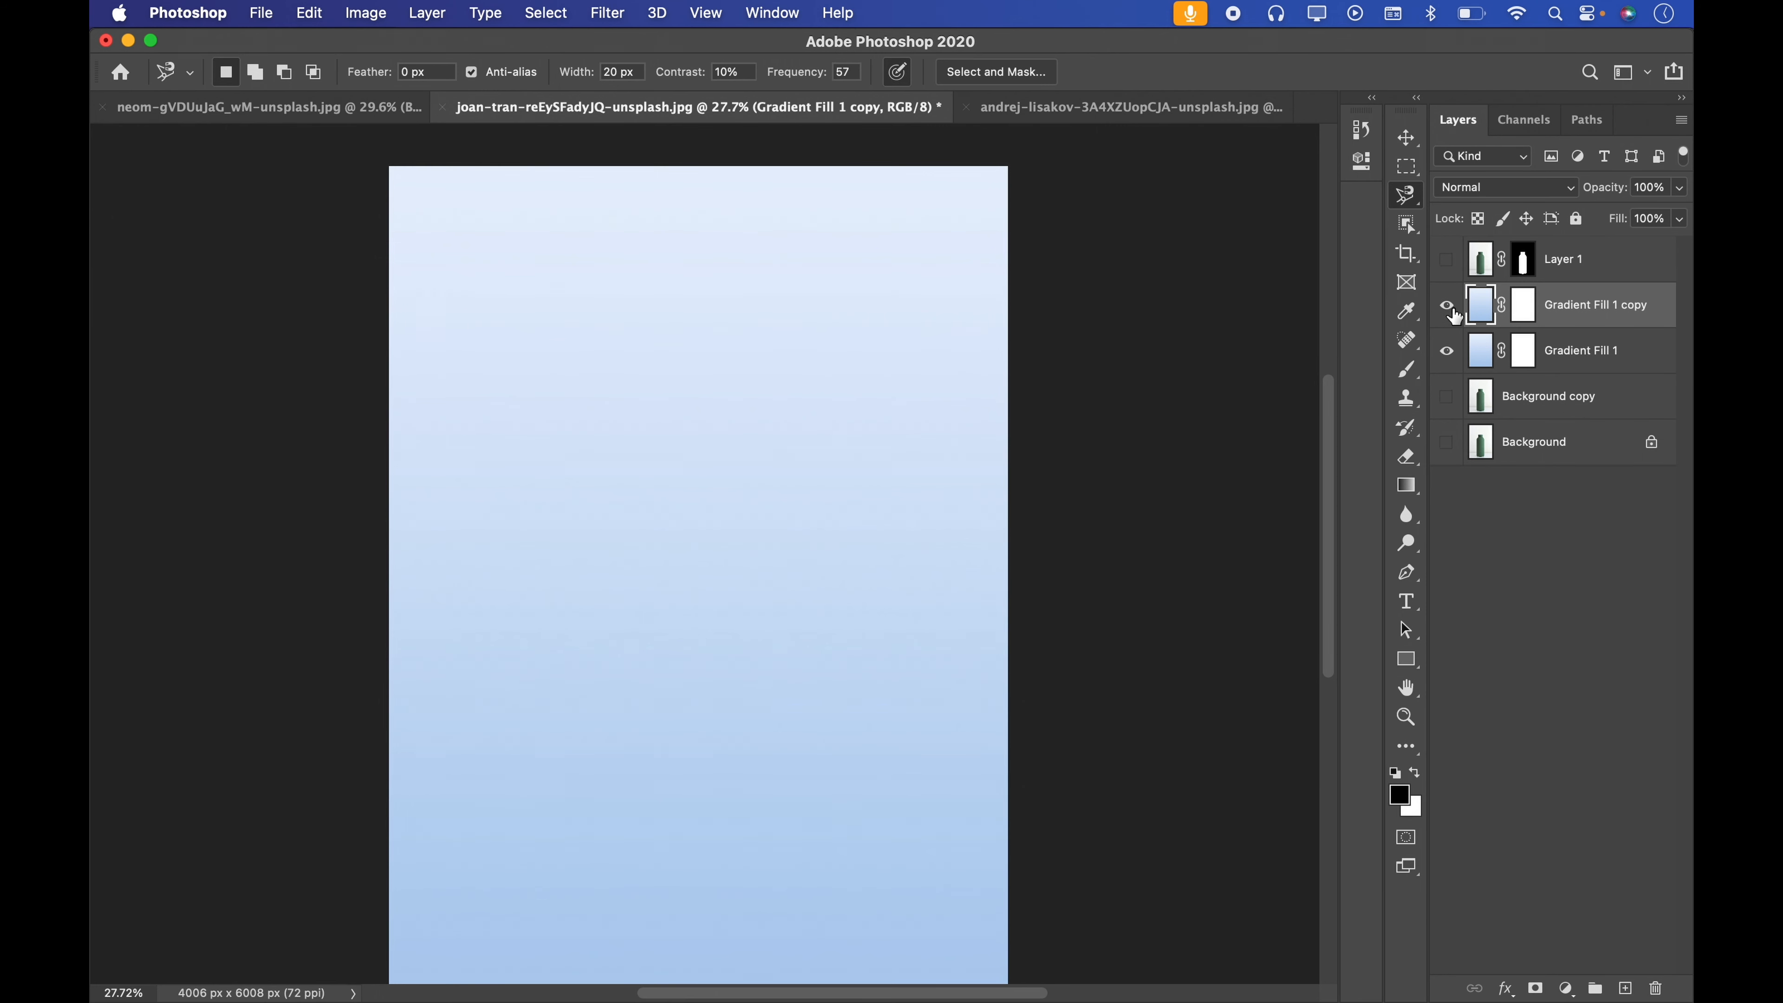
Delete the layer masks from both gradient layers without applying them, and select the gradient copy
left_click(1526, 307)
left_click_drag(1525, 315, 1654, 989)
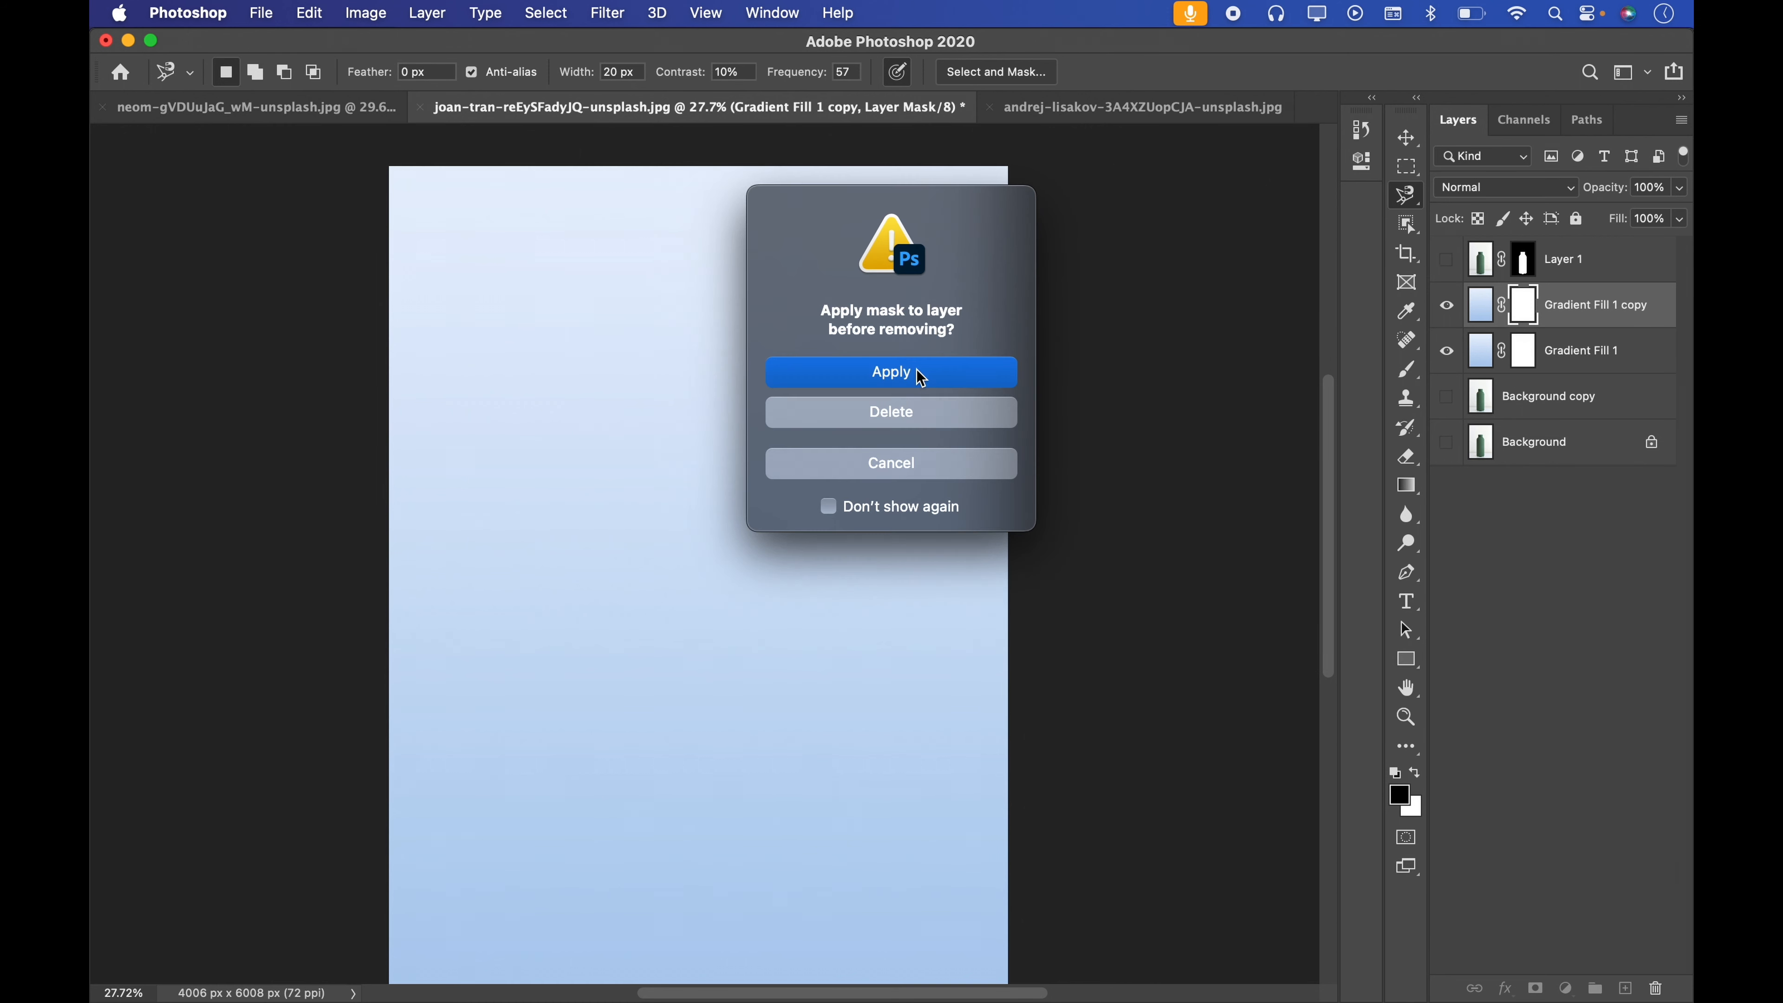
left_click(912, 419)
left_click_drag(1531, 350, 1652, 989)
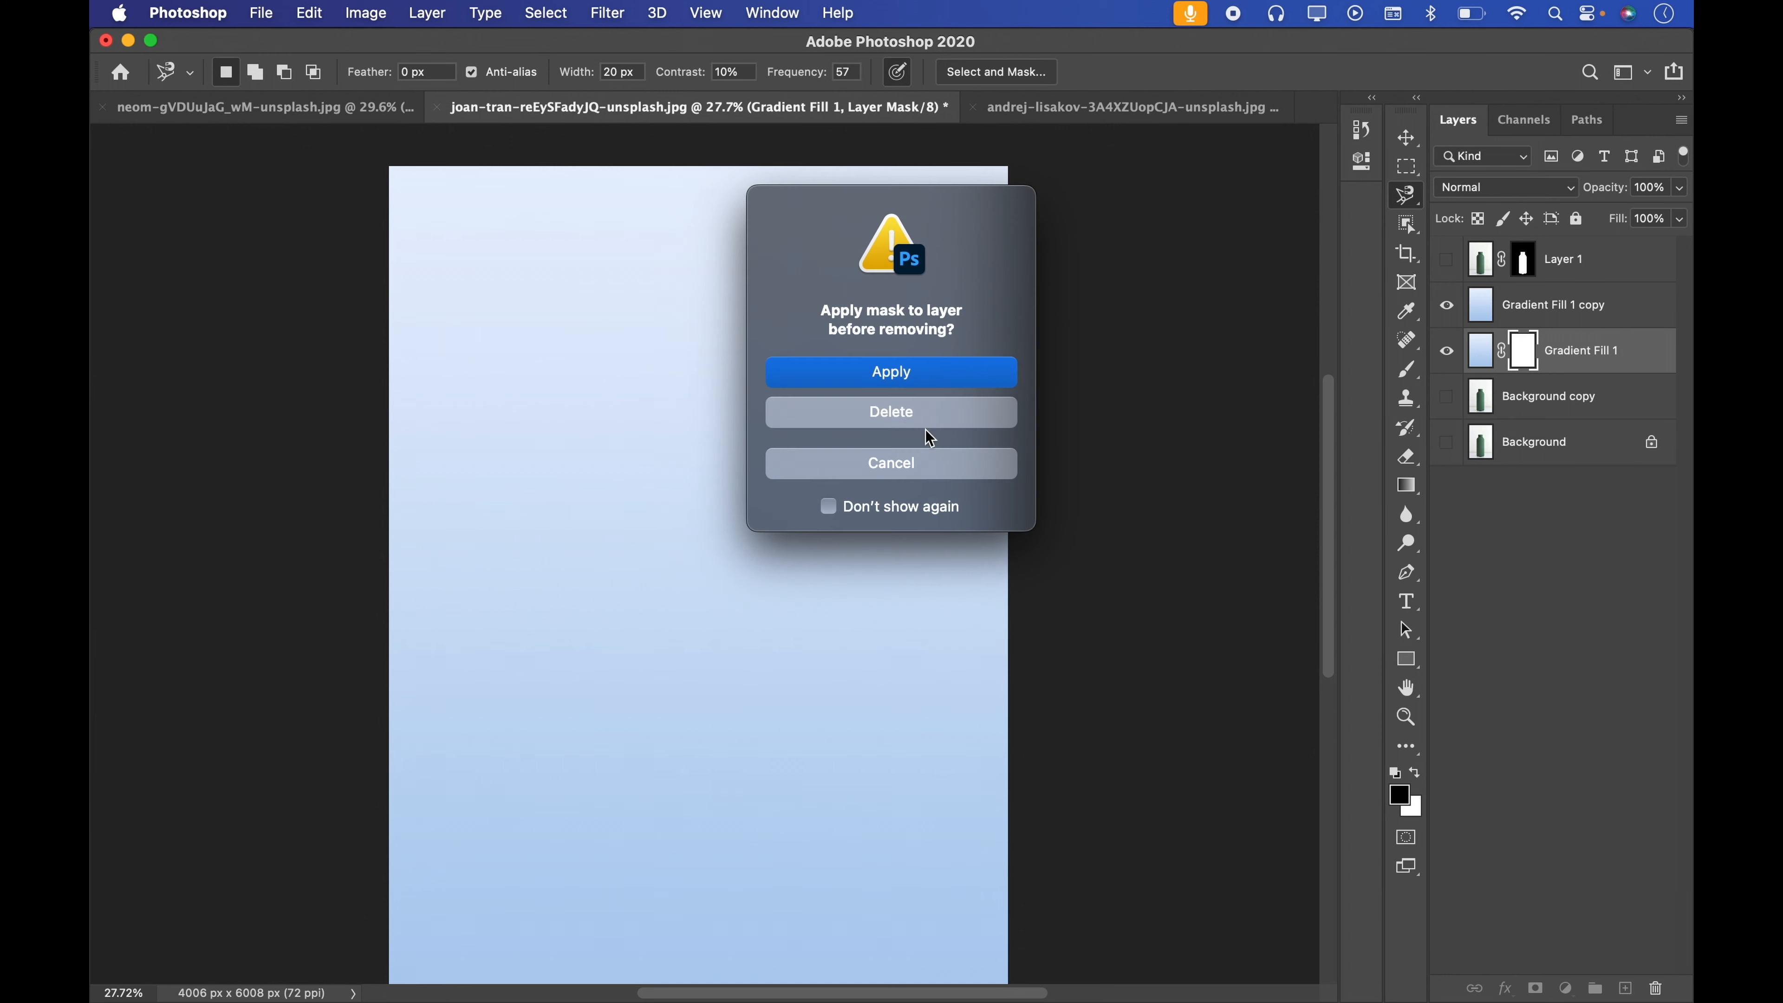
left_click(924, 423)
left_click(1506, 300)
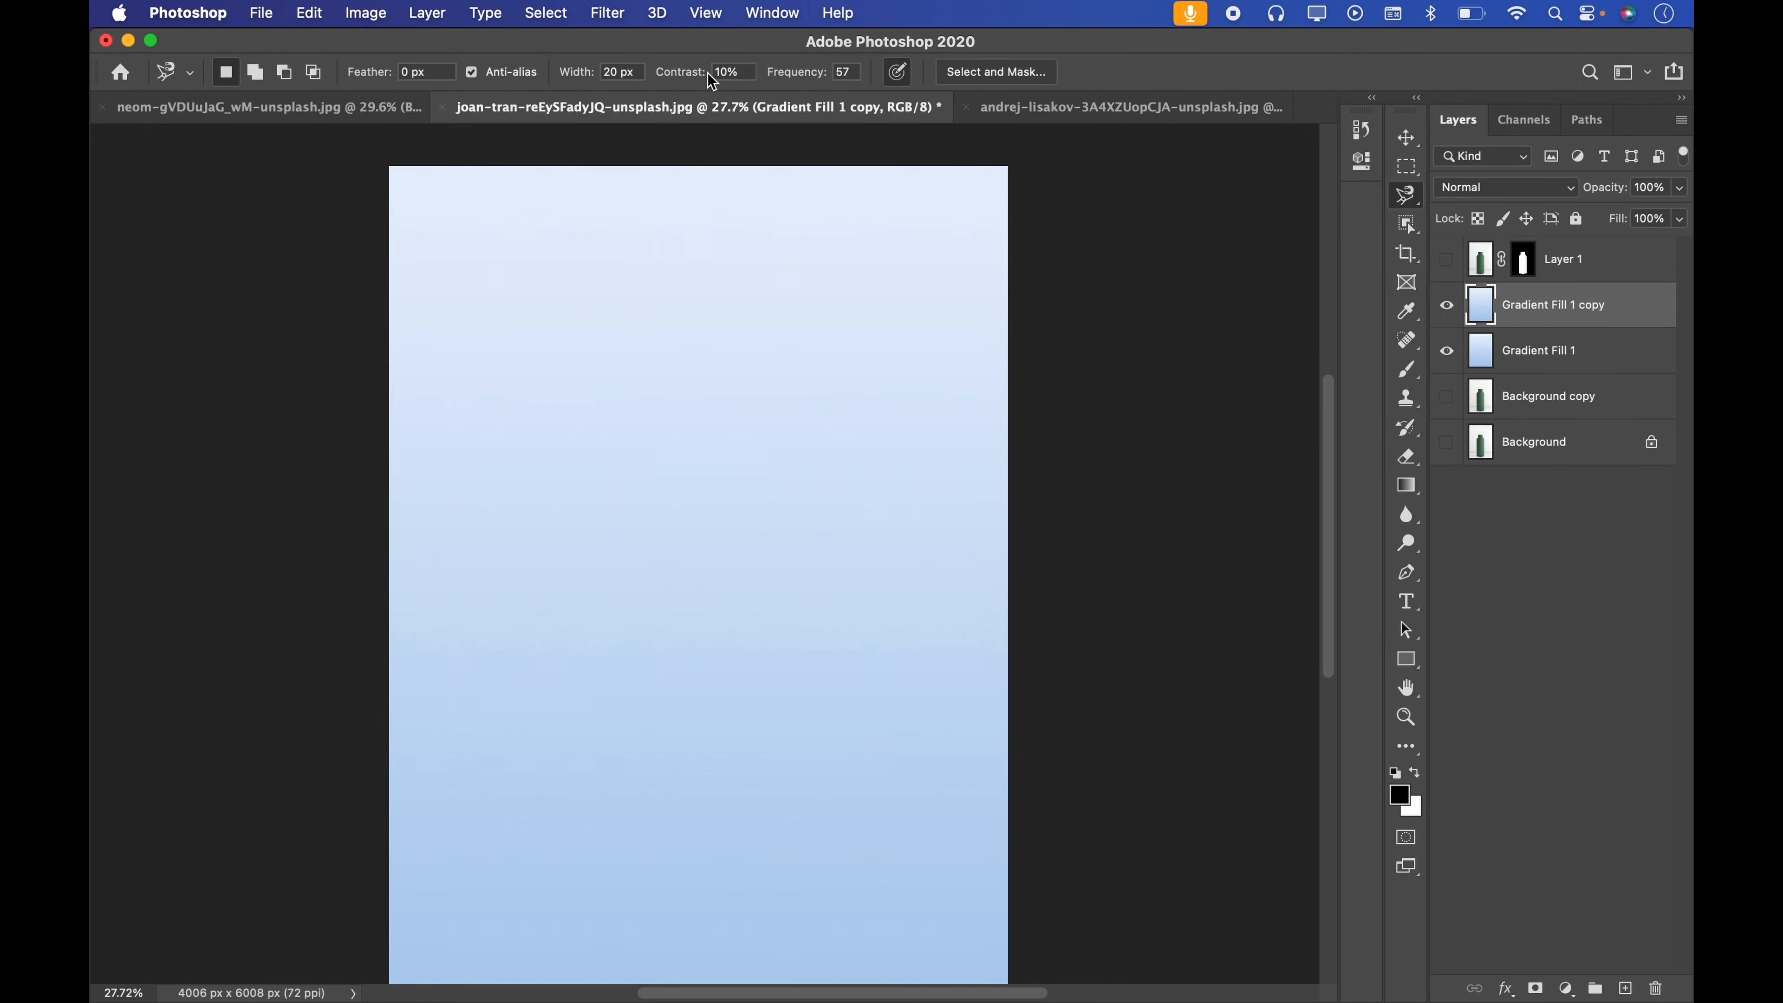
Set the Magnetic Lasso's contrast to 100%, and rename the gradient copy to 100 and the original gradient layer to 1
left_click(726, 72)
key("BackSpace")
double_click(1552, 305)
type("1")
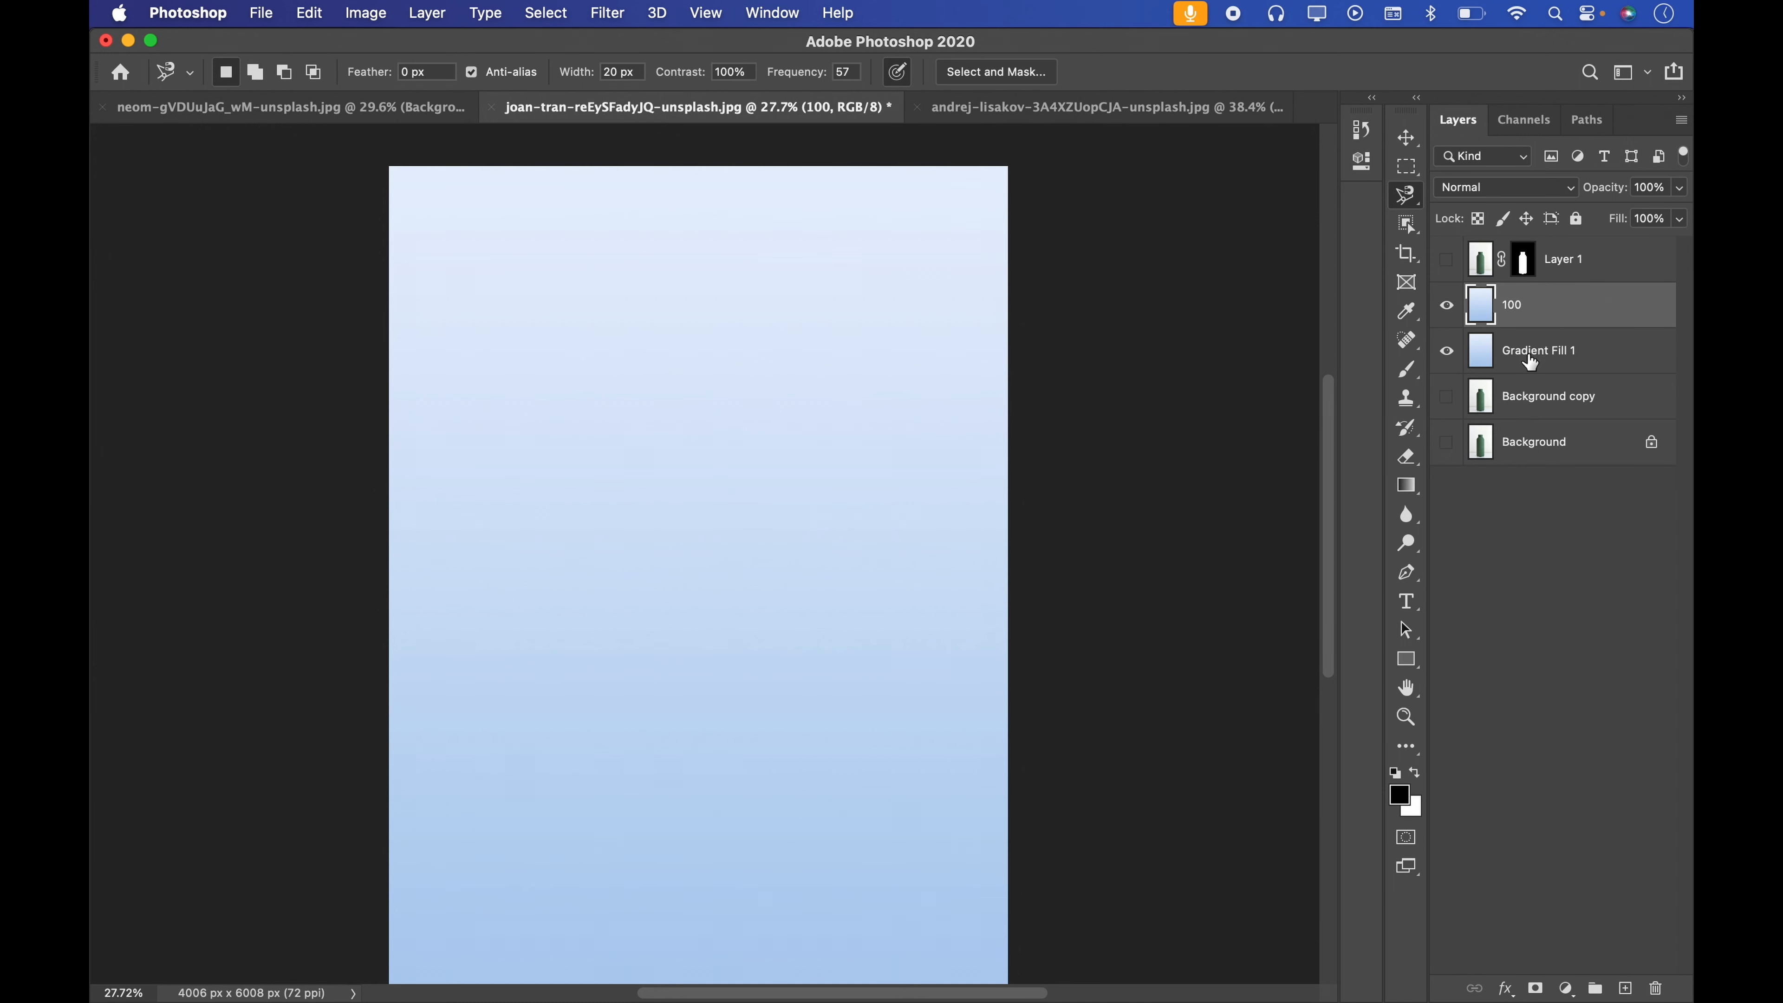
double_click(1527, 351)
type("2")
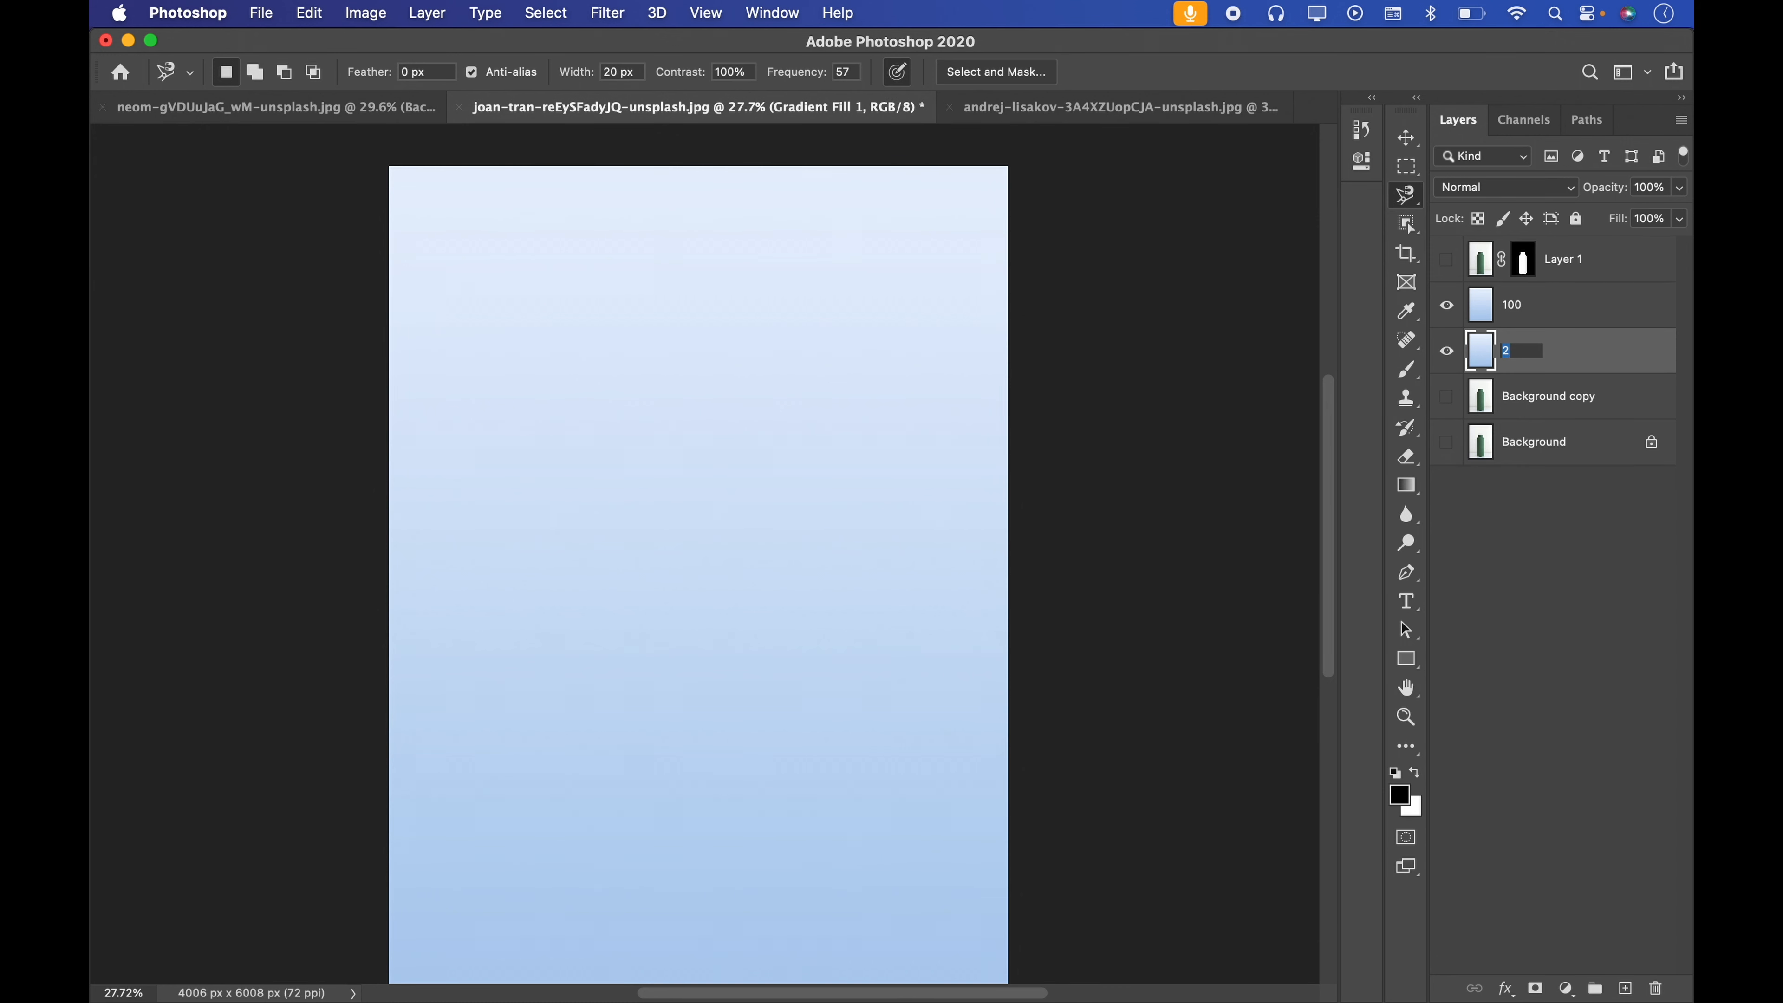
key("Return")
With layer 1 hidden, trace a closed, roughly circular loop on layer 100 with the Magnetic Lasso and turn it into a layer mask
left_click(1446, 351)
left_click(1529, 306)
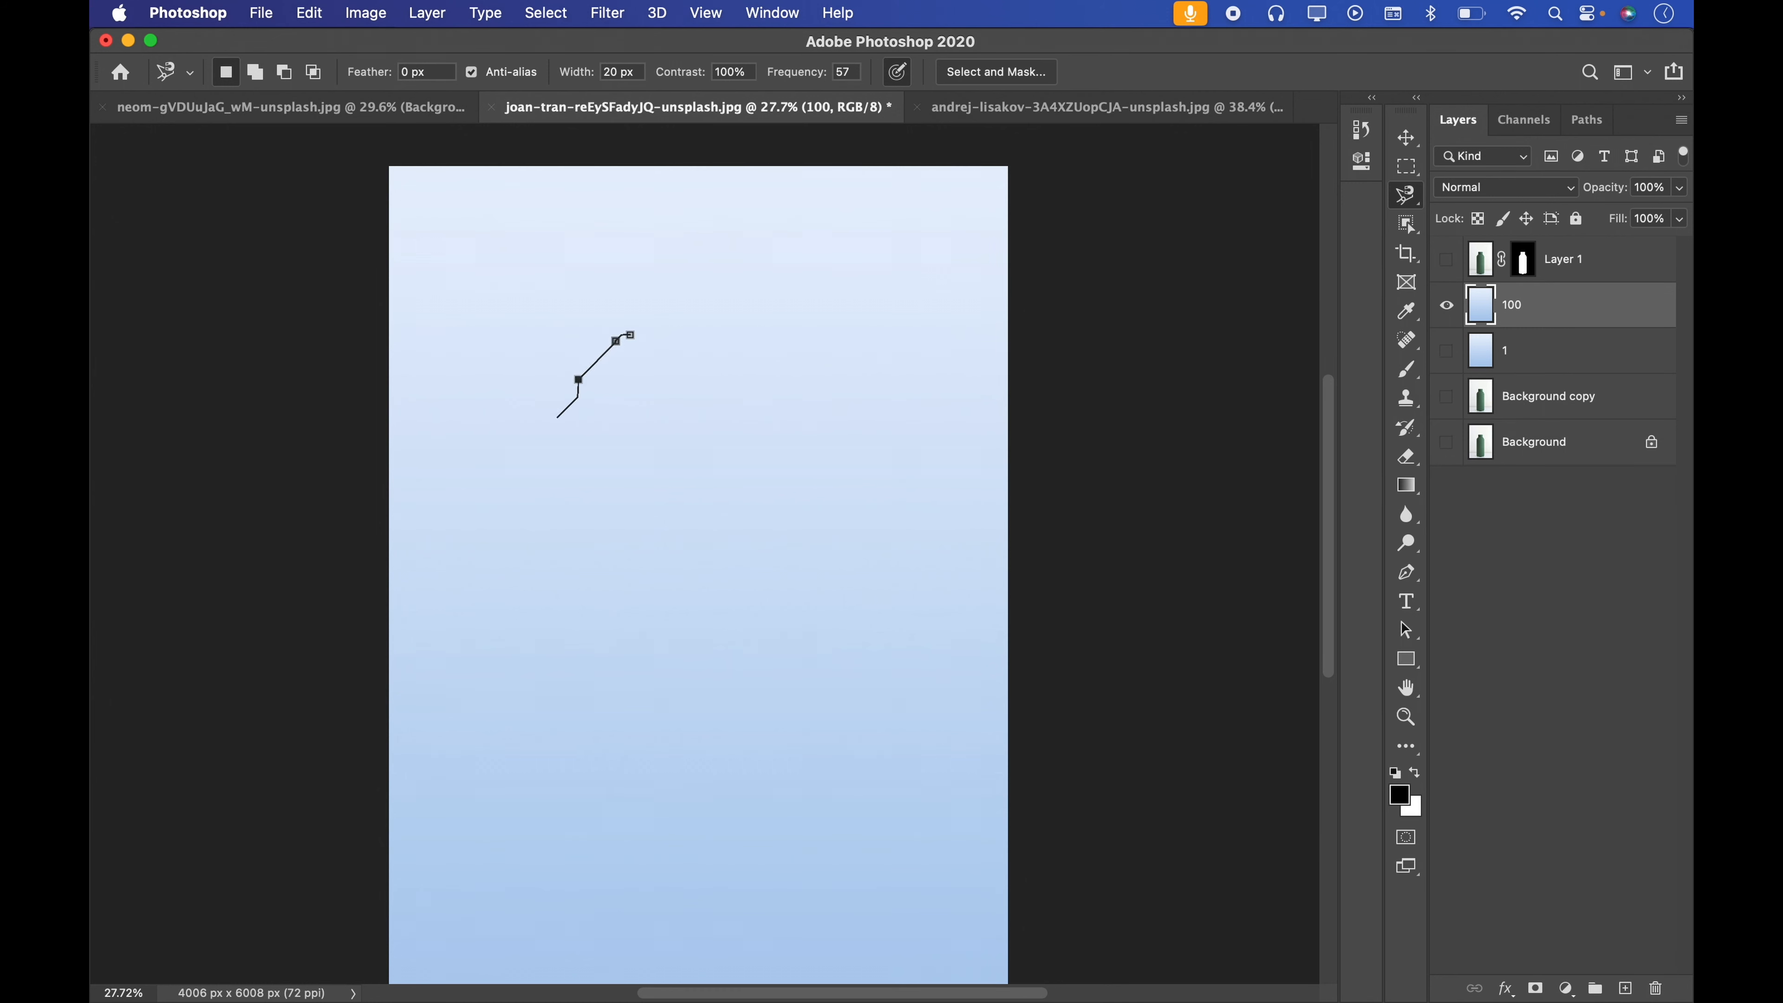
mouse_move(556, 417)
left_mouse_down()
mouse_move(565, 547)
mouse_move(596, 589)
mouse_move(647, 613)
mouse_move(784, 612)
mouse_move(844, 536)
mouse_move(721, 343)
left_mouse_up()
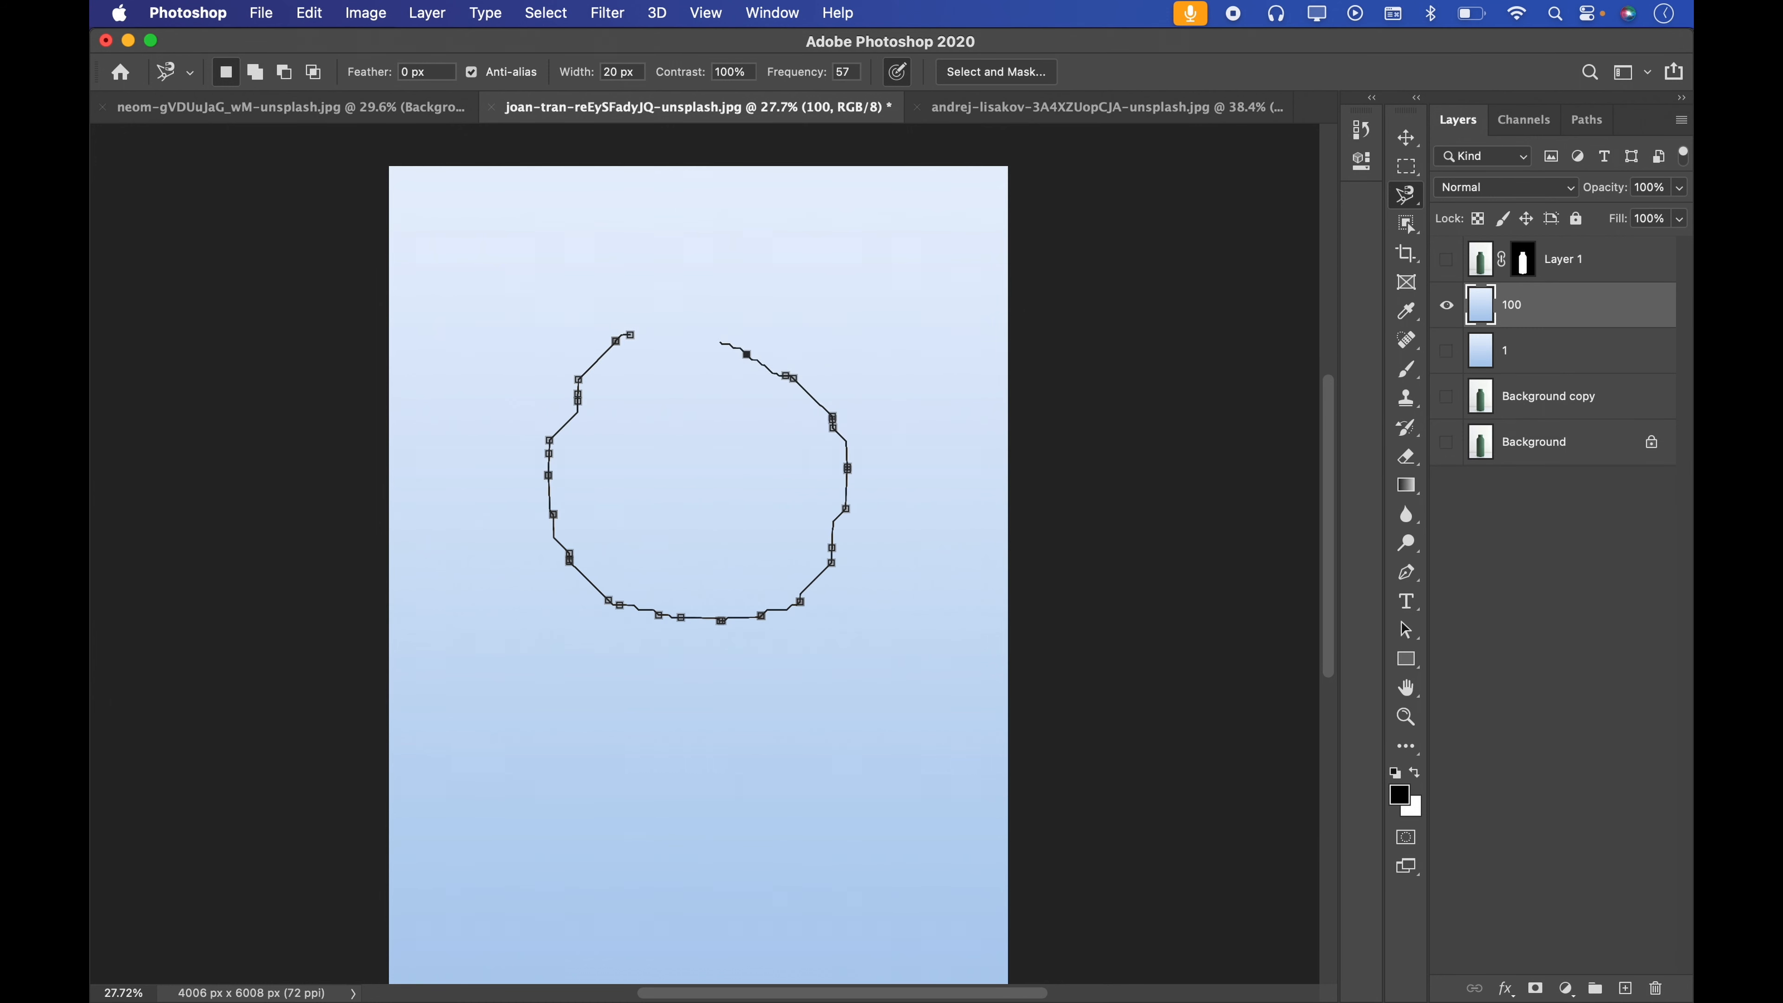
left_click(630, 332)
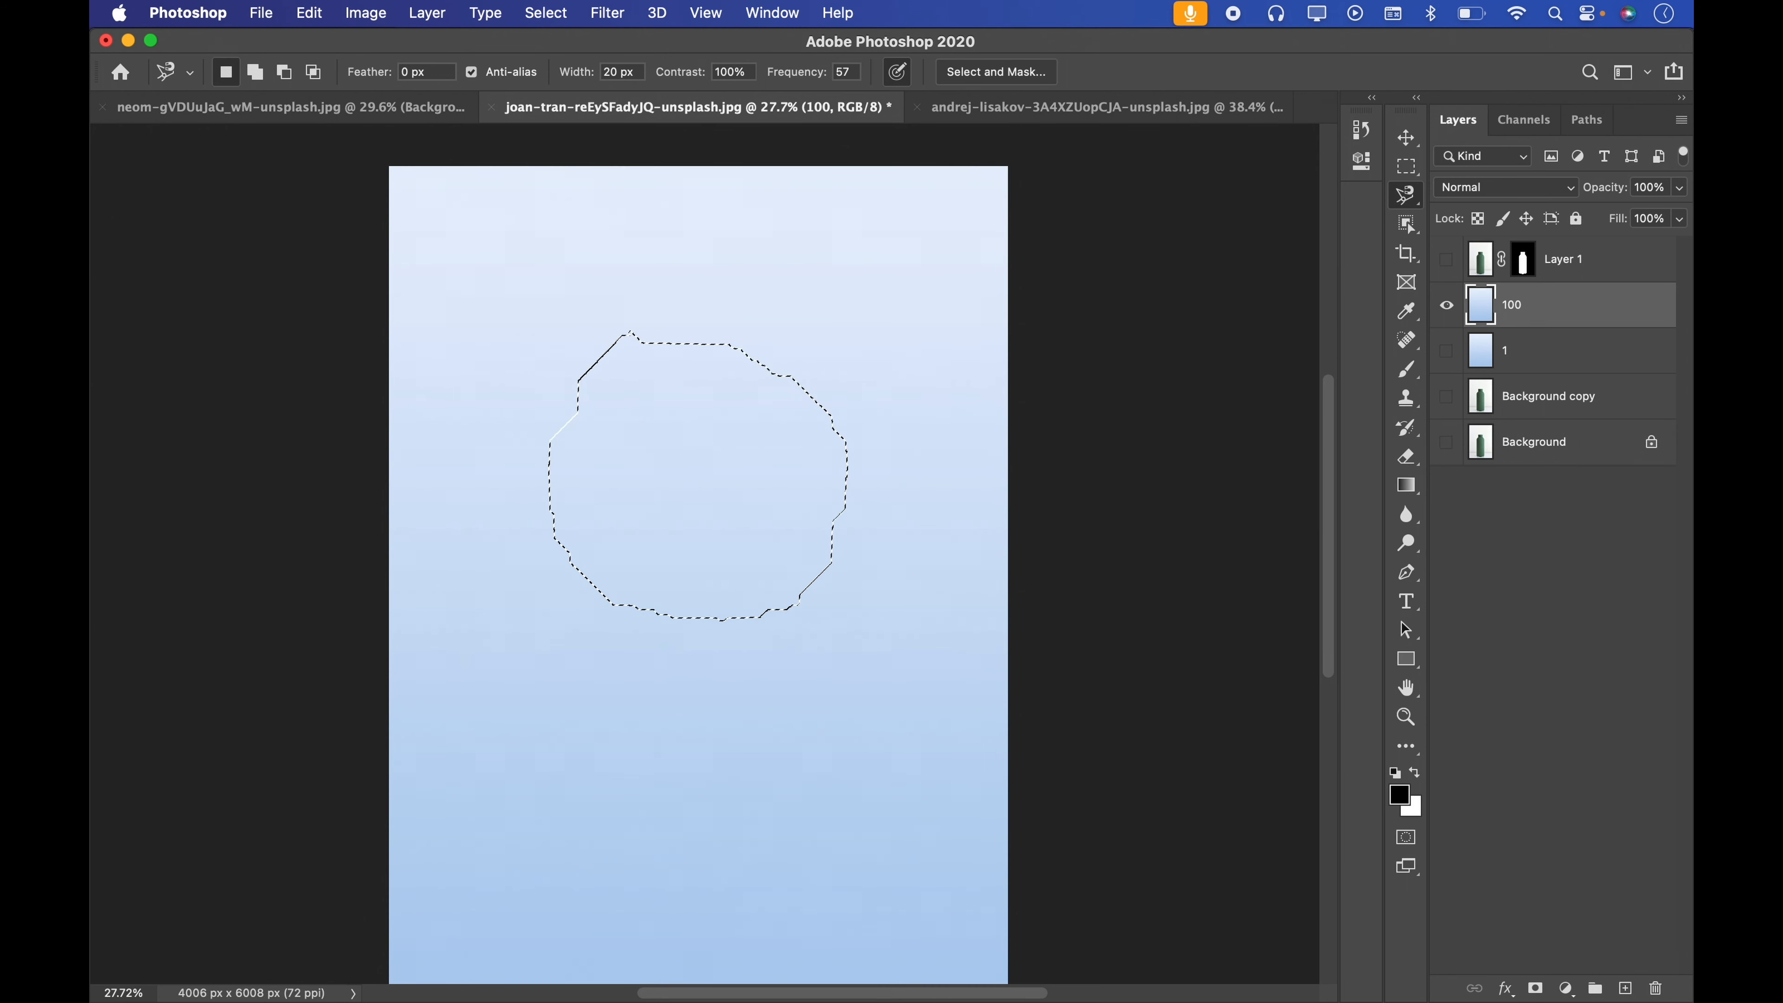
left_click(1535, 988)
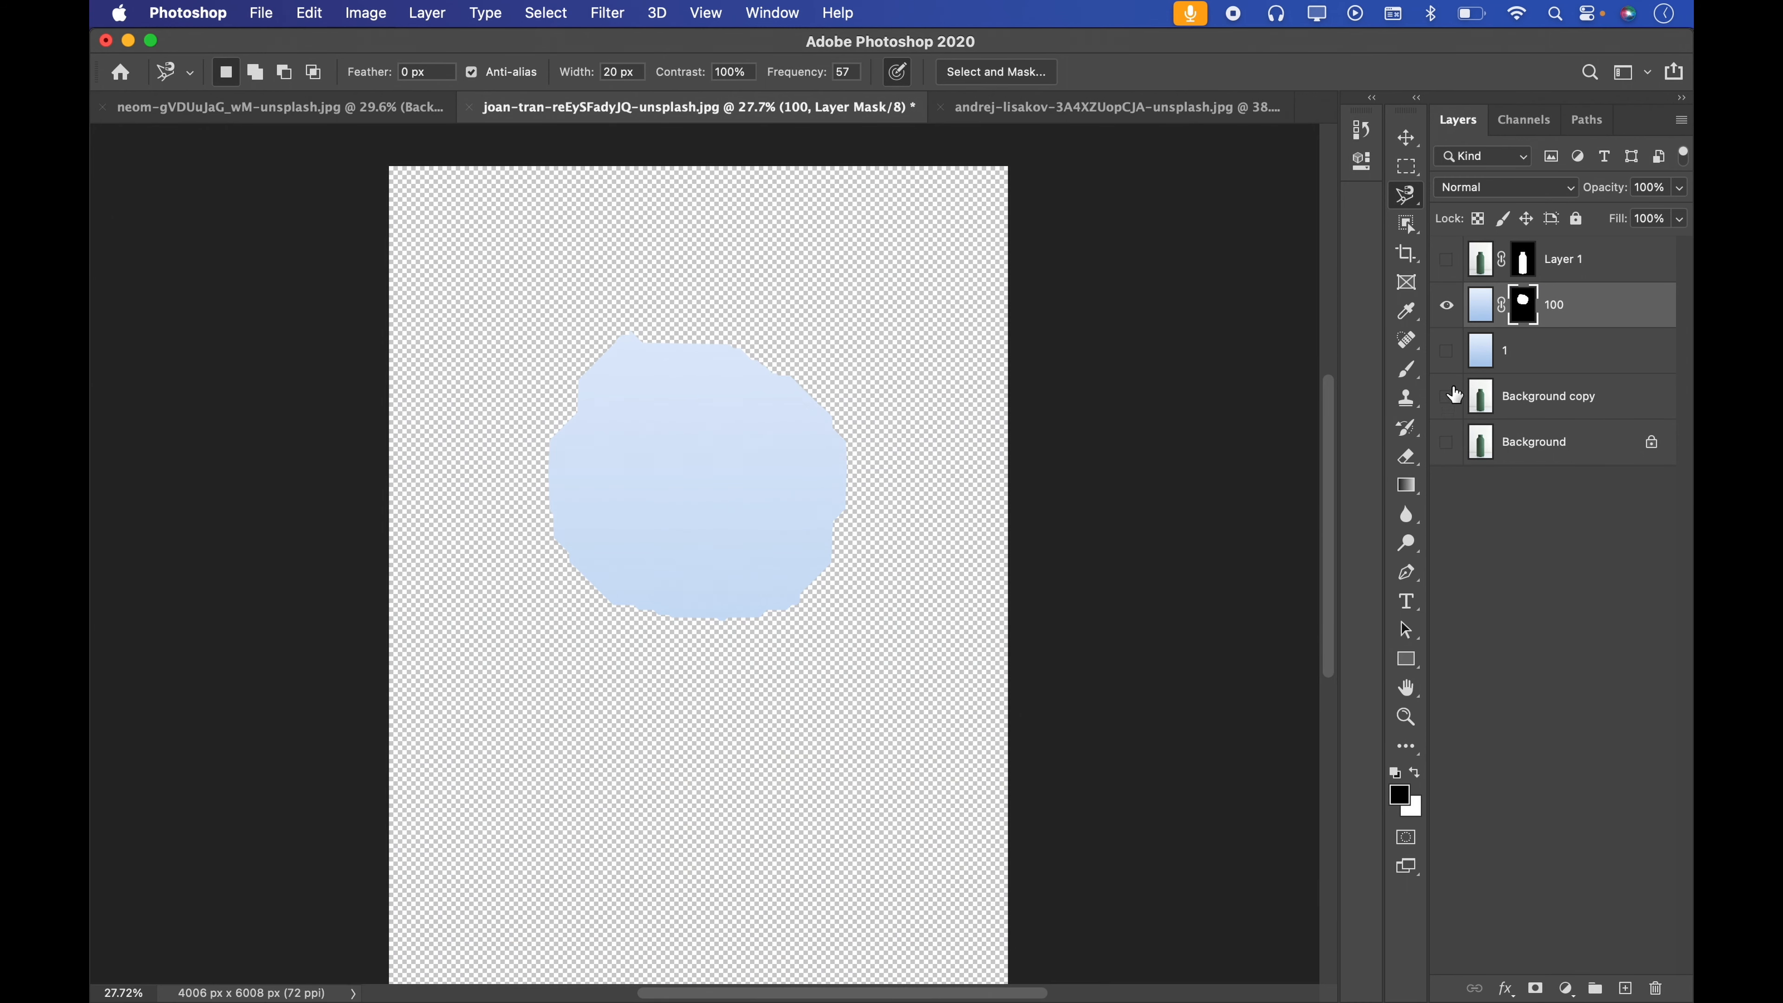
With only layer 1 shown, trace a closed oval loop at 1% Magnetic Lasso contrast and turn it into a layer mask
left_click(1447, 349)
left_click(1481, 351)
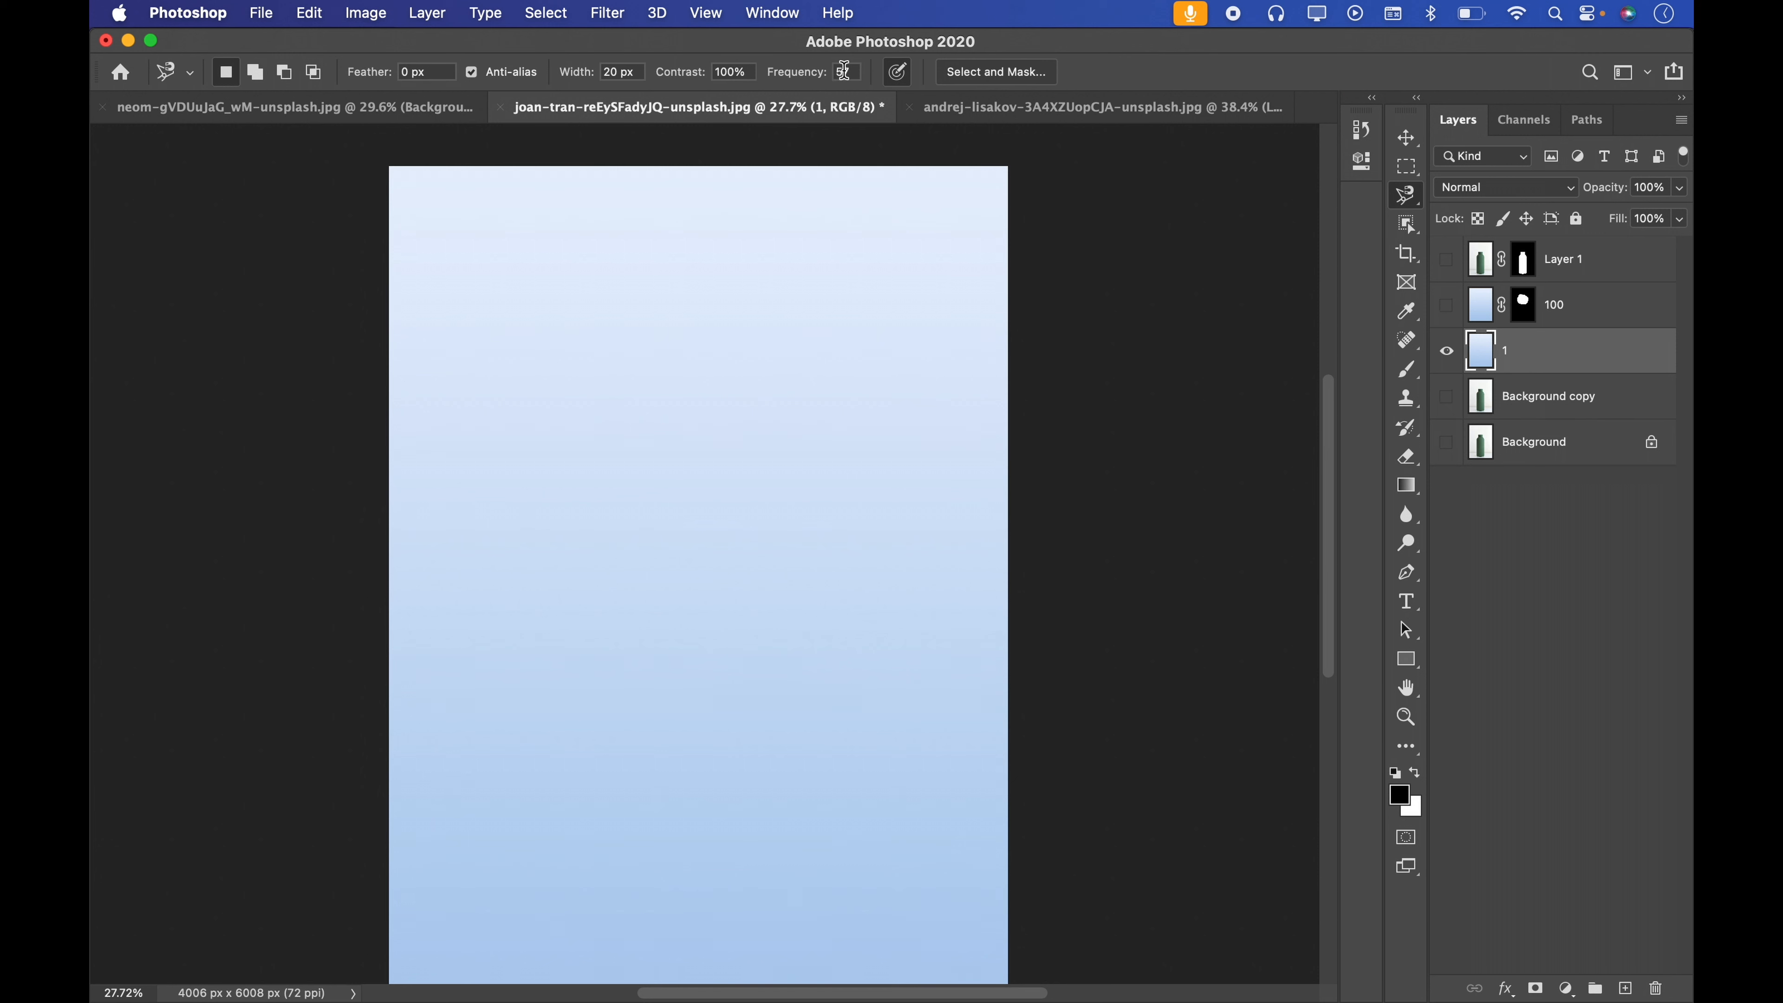
left_click(741, 64)
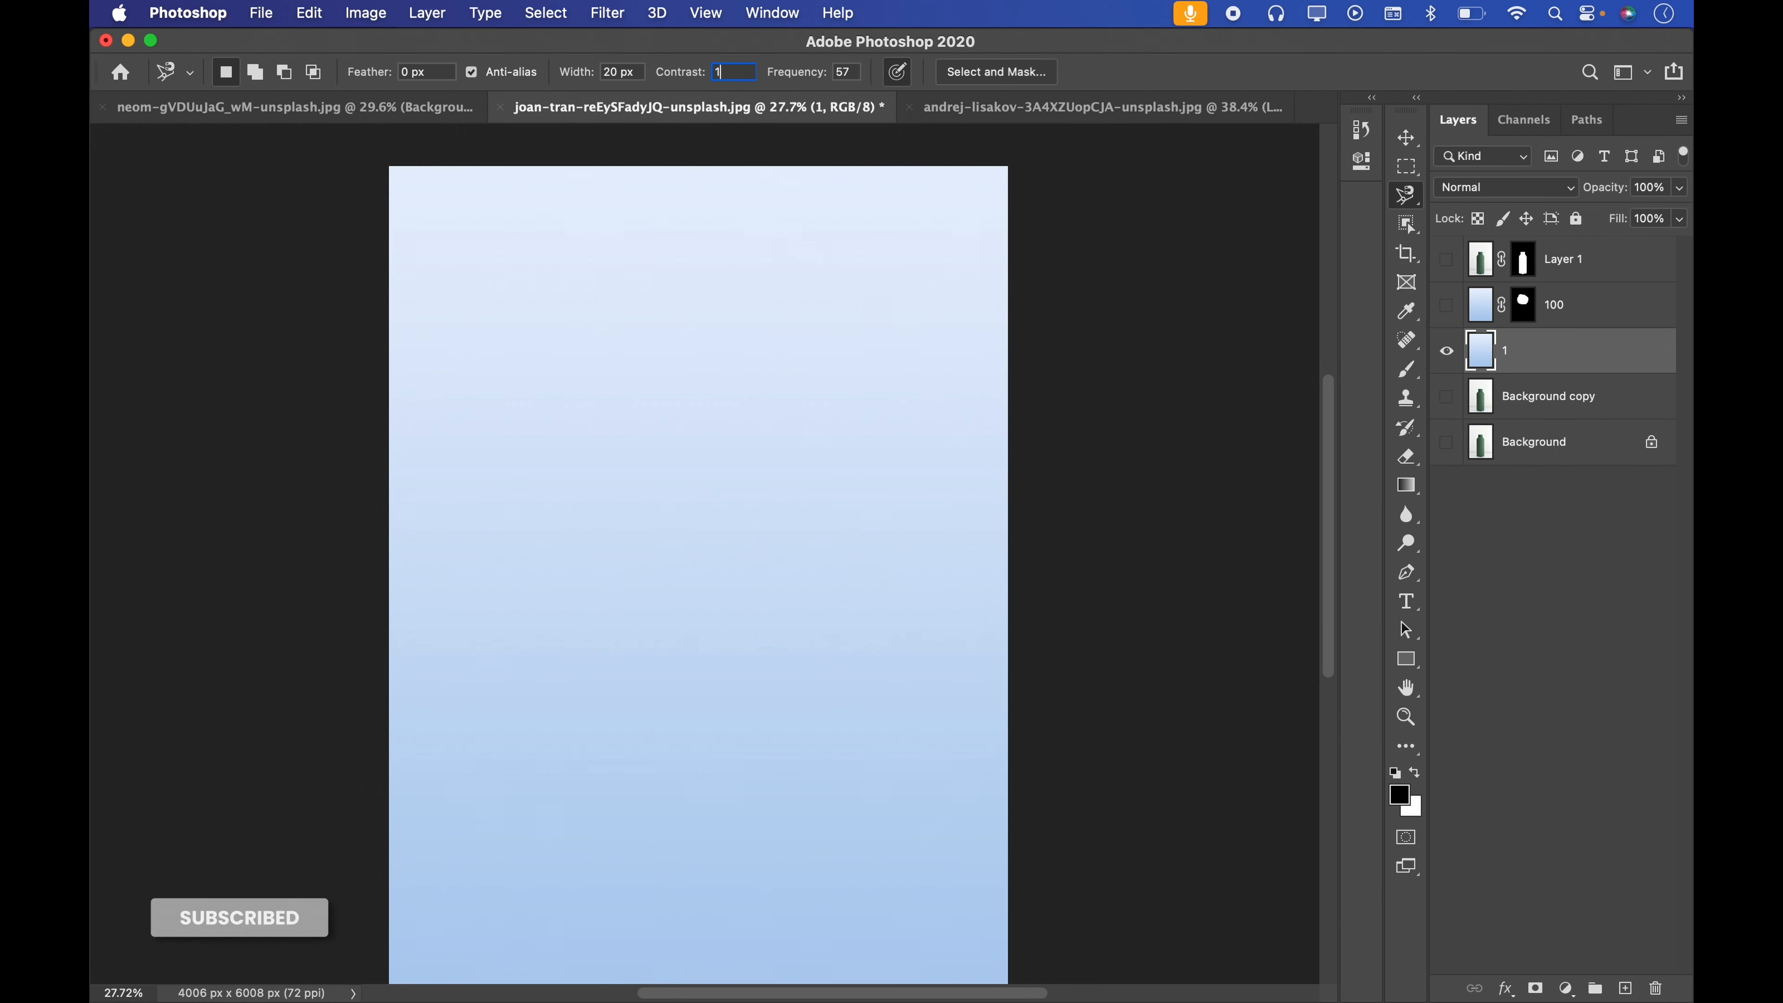
type("1")
key("Return")
left_click(629, 366)
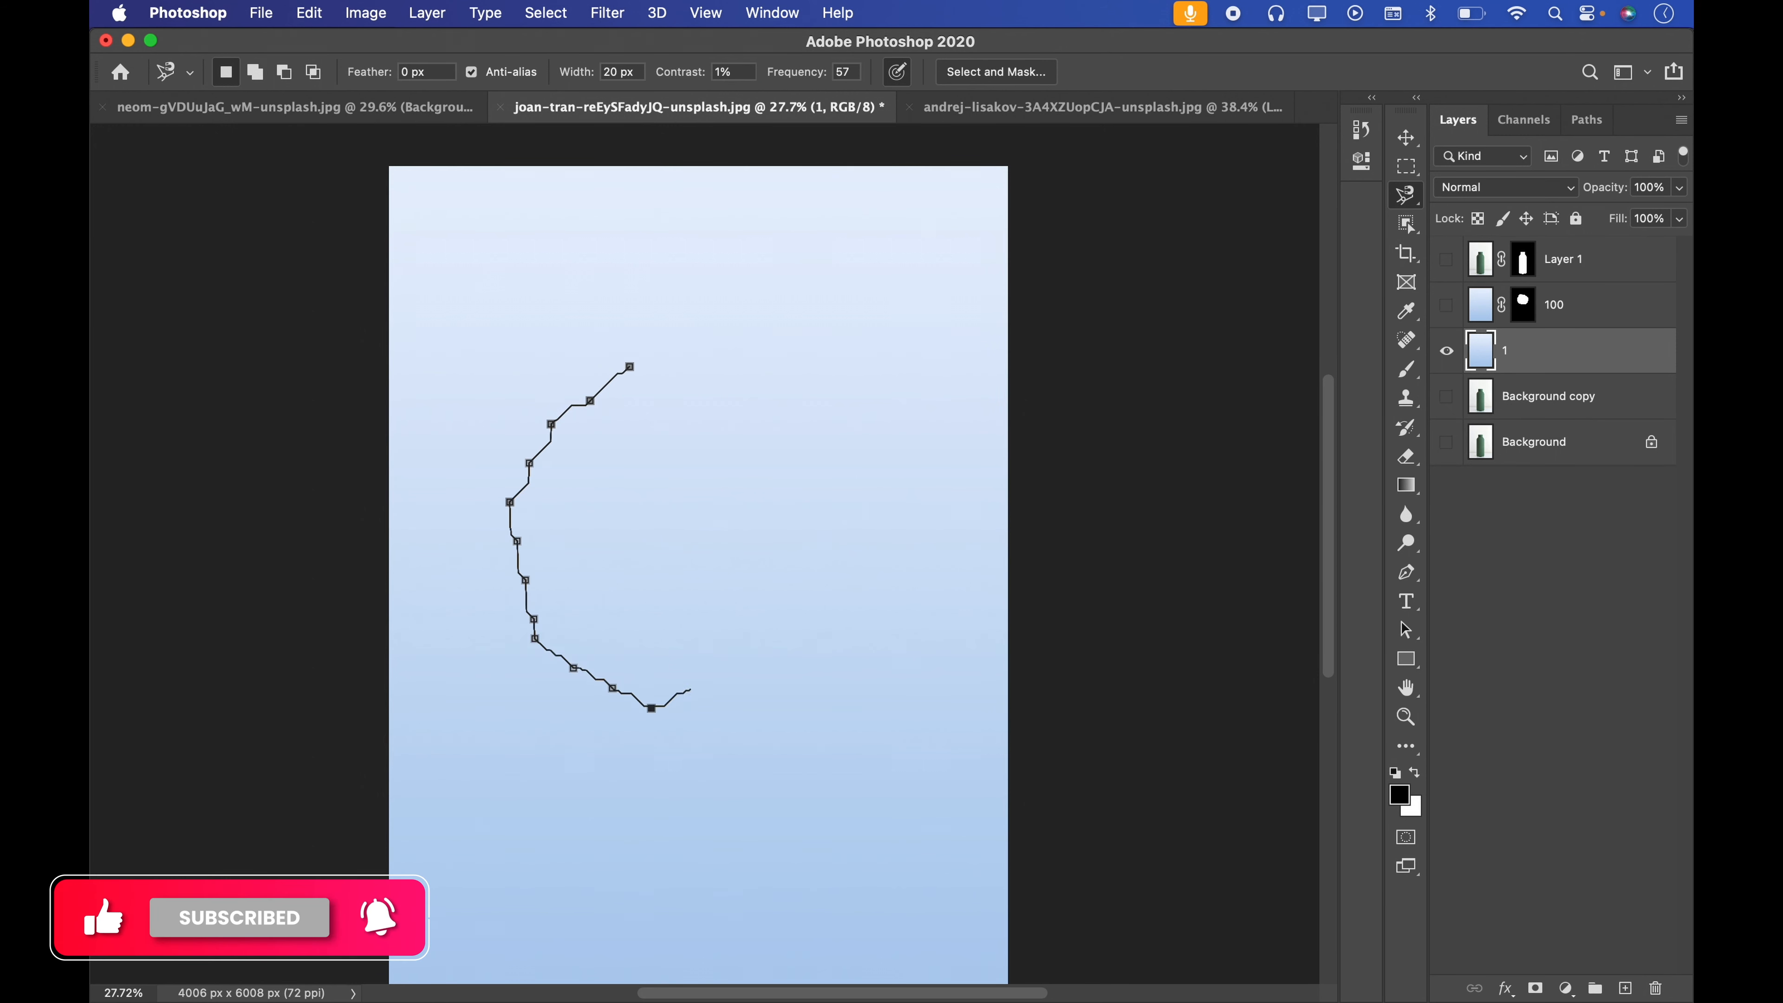
left_click(629, 366)
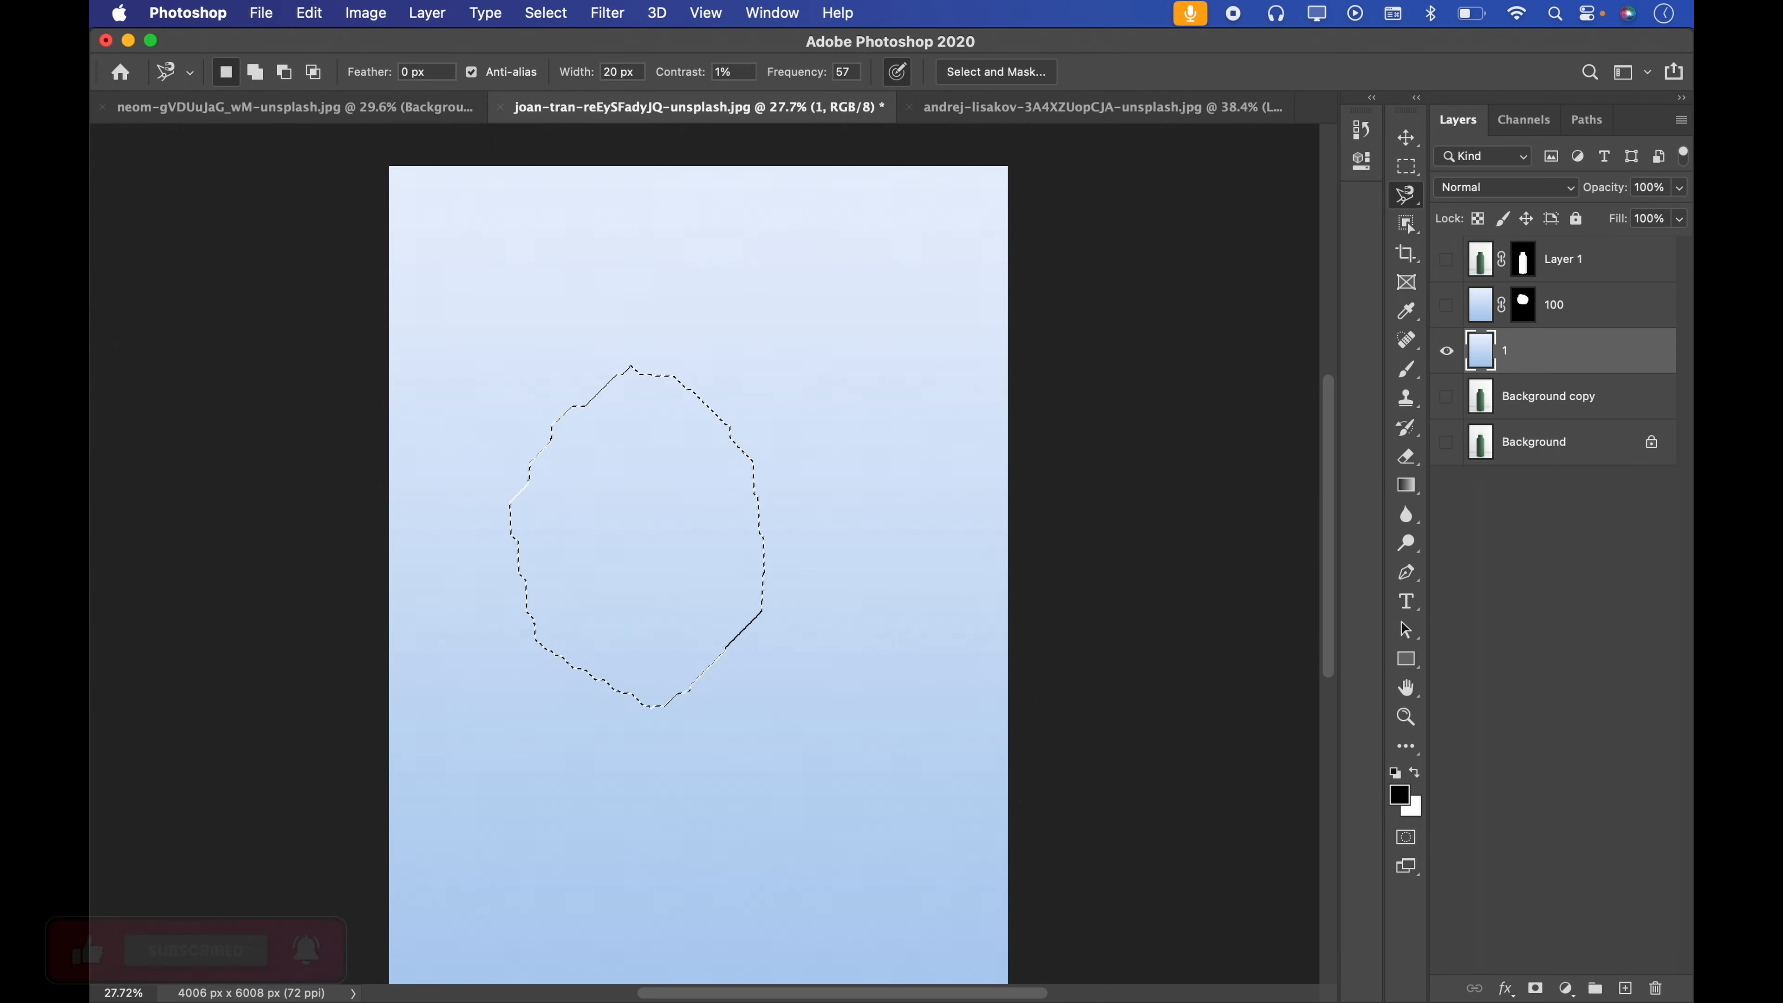
left_click(1535, 988)
Add a black (000000) solid color fill layer directly above the Background copy layer
key("super+space")
left_click_drag(709, 389, 871, 390)
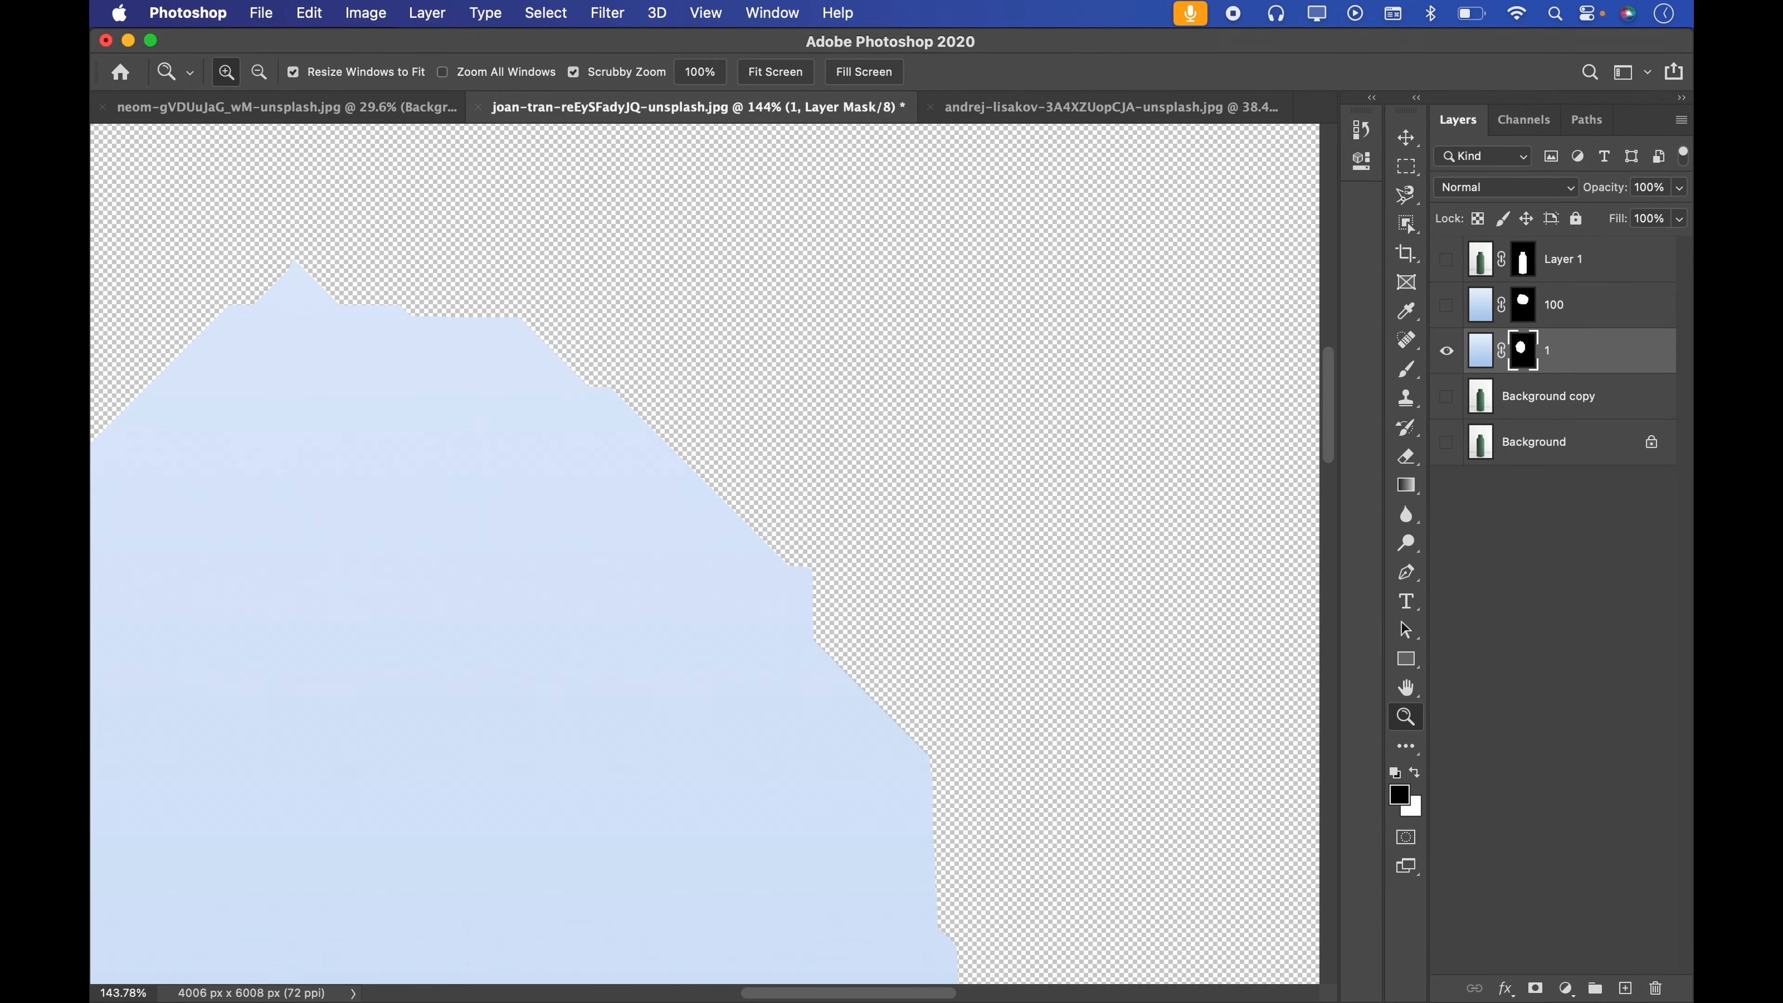
scroll(849, 492, "down", 3)
key("super+space")
left_click_drag(852, 497, 905, 497)
left_click_drag(905, 430, 955, 430)
left_click(1563, 400)
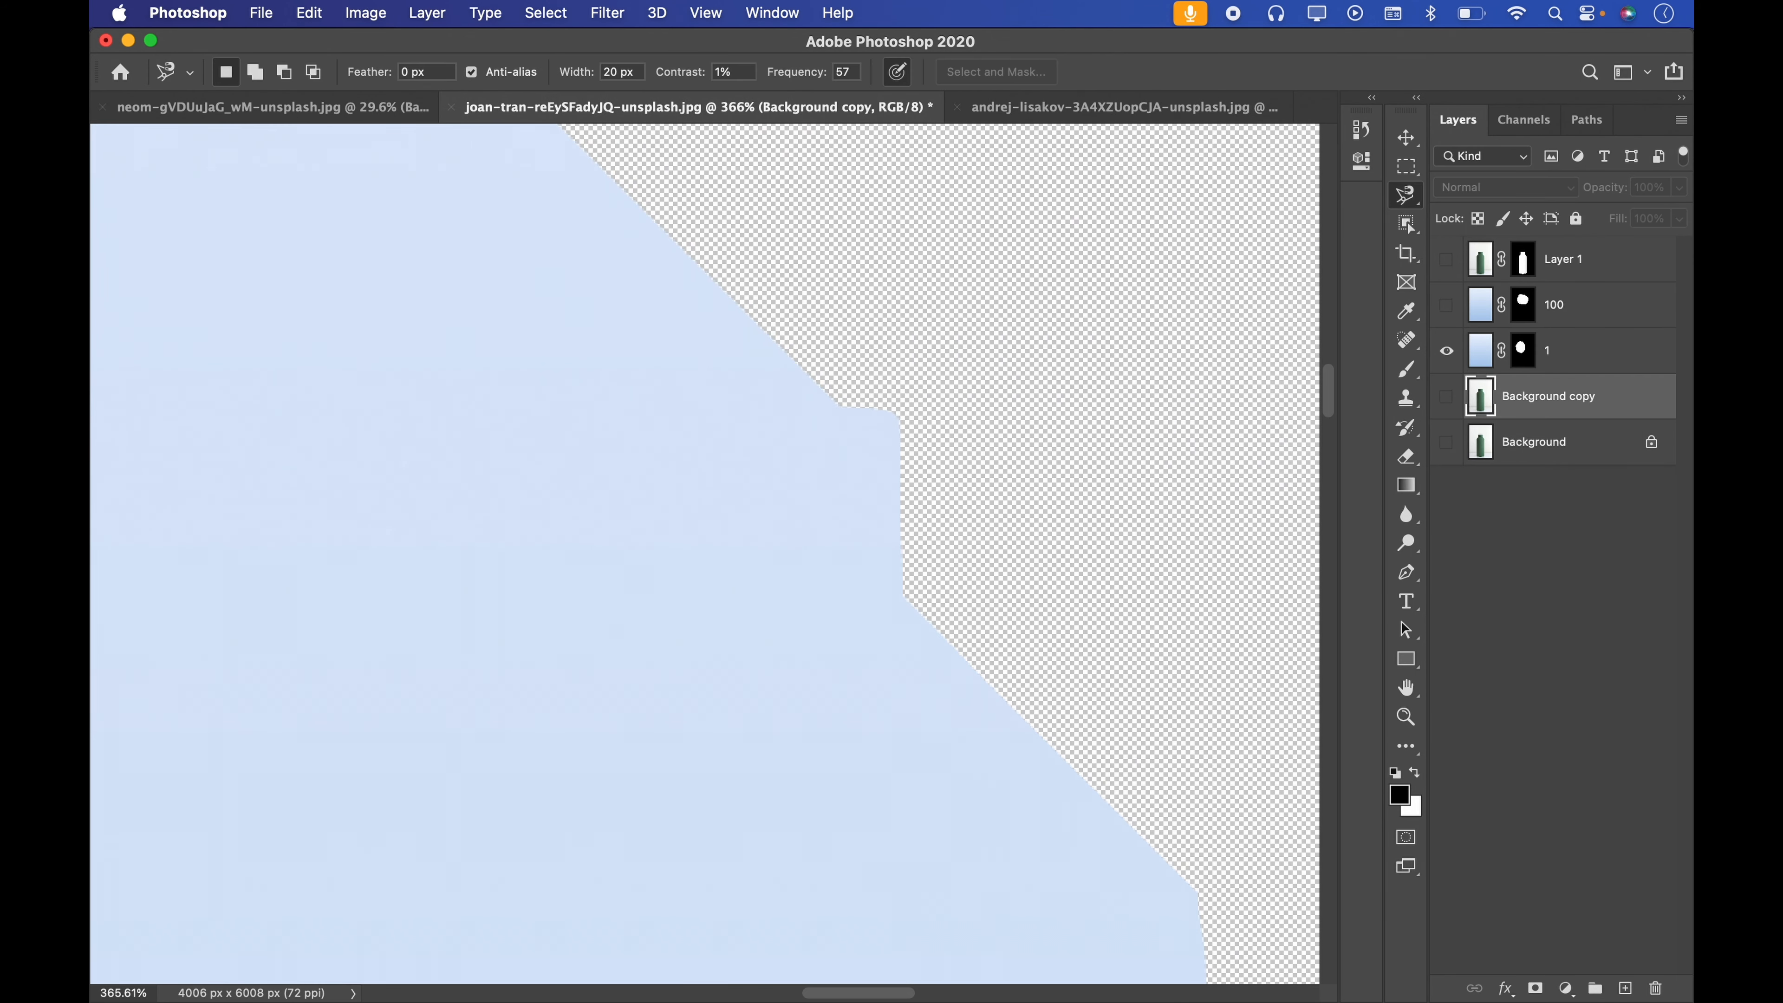
left_click(1565, 989)
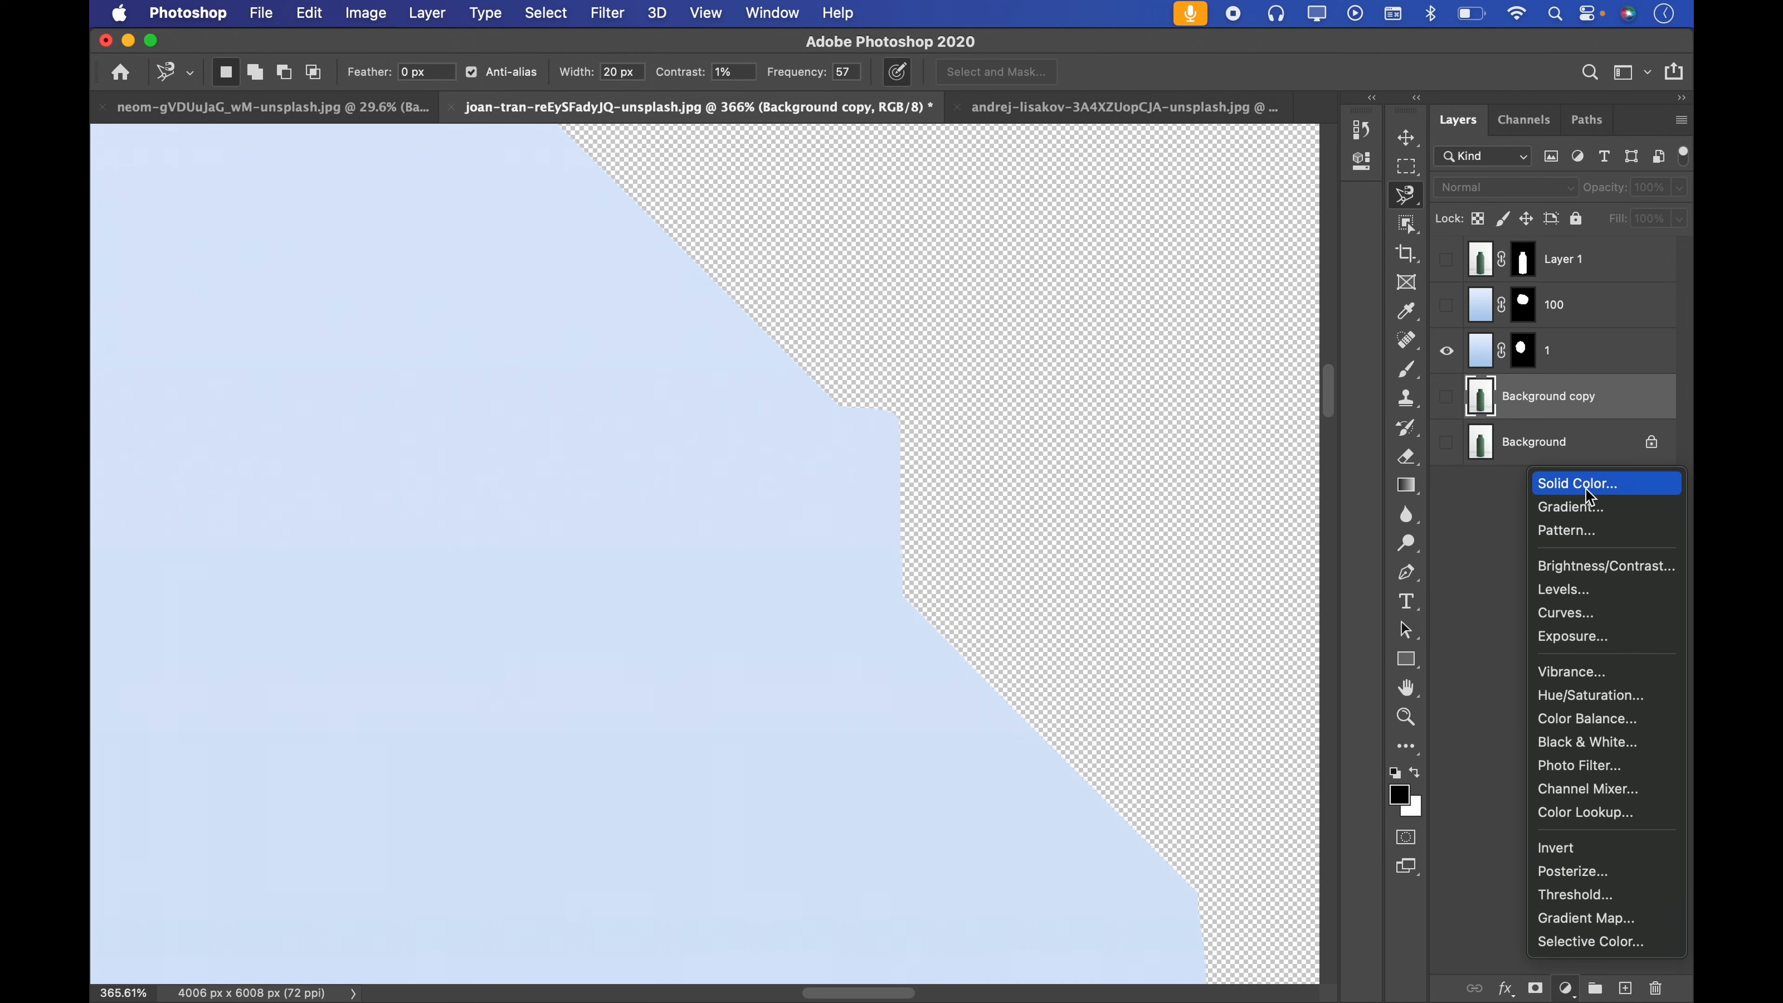
left_click(1572, 478)
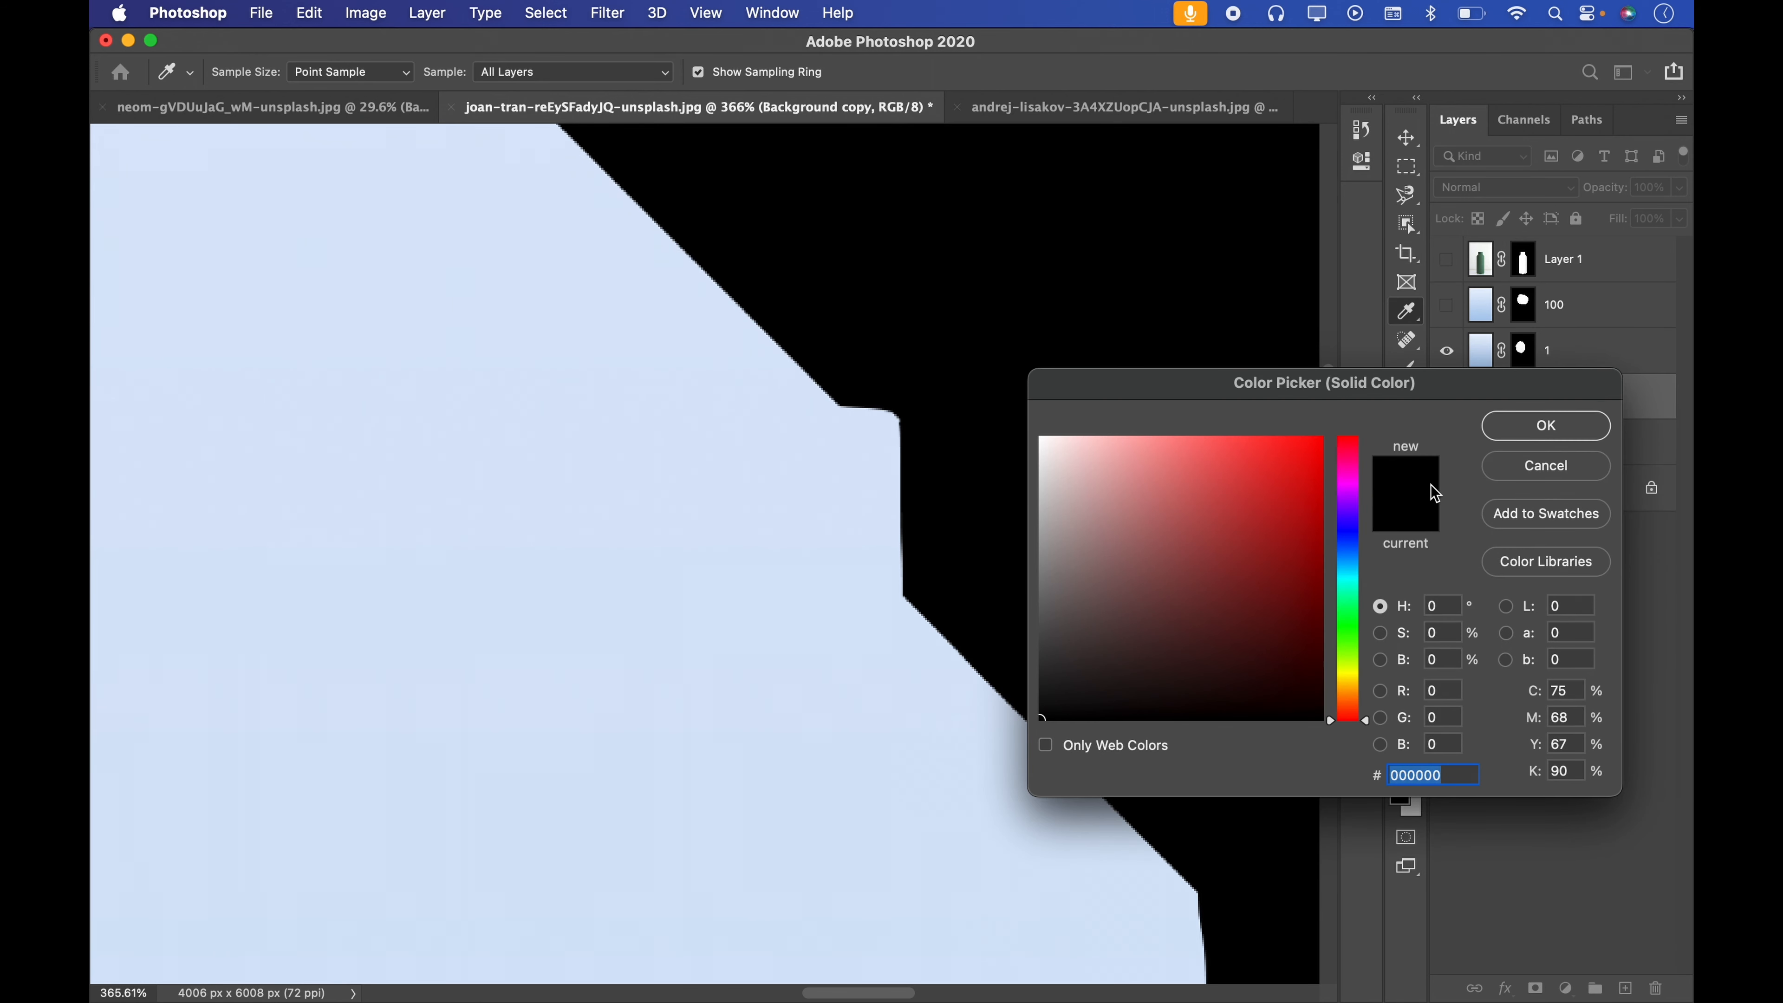
left_click(1545, 425)
Examine the edge of layer 1's masked shape up close against the black fill, toggling the layer's visibility to compare
left_click_drag(773, 345, 924, 446)
mouse_move(779, 463)
left_mouse_down()
mouse_move(904, 390)
mouse_move(663, 457)
left_mouse_up()
left_click_drag(1038, 513, 952, 537)
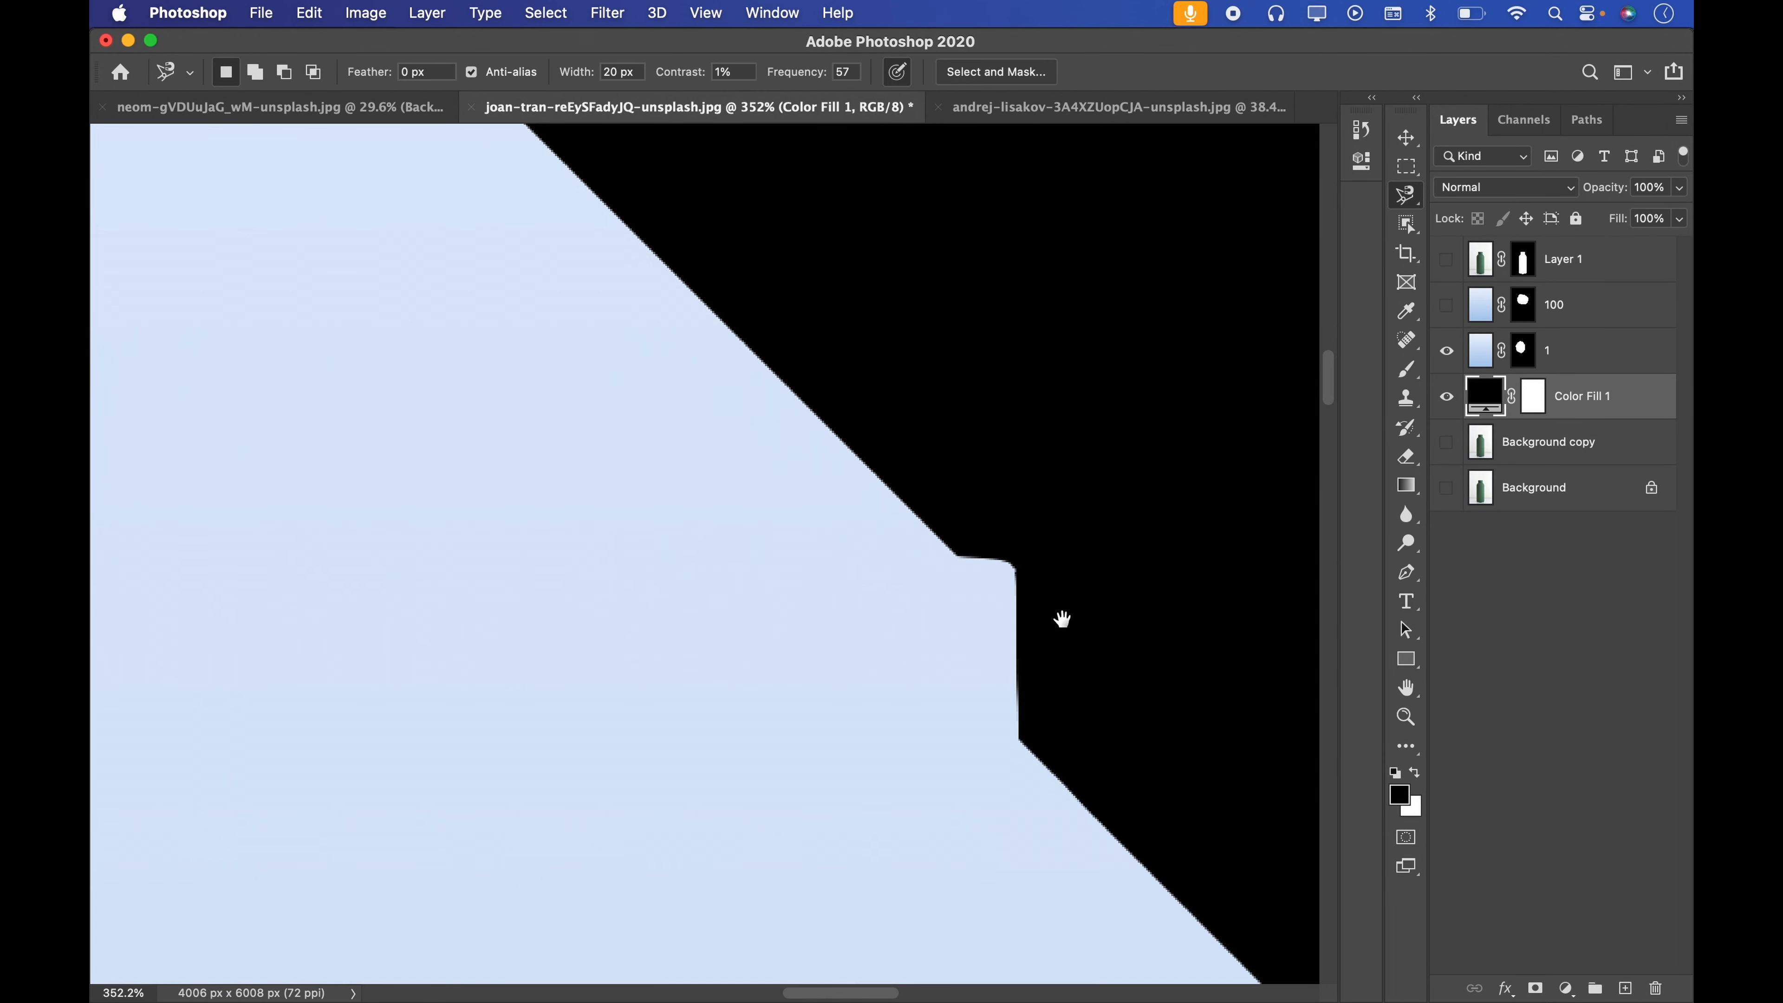
left_click_drag(1063, 620, 983, 537)
left_click_drag(944, 485, 1074, 453)
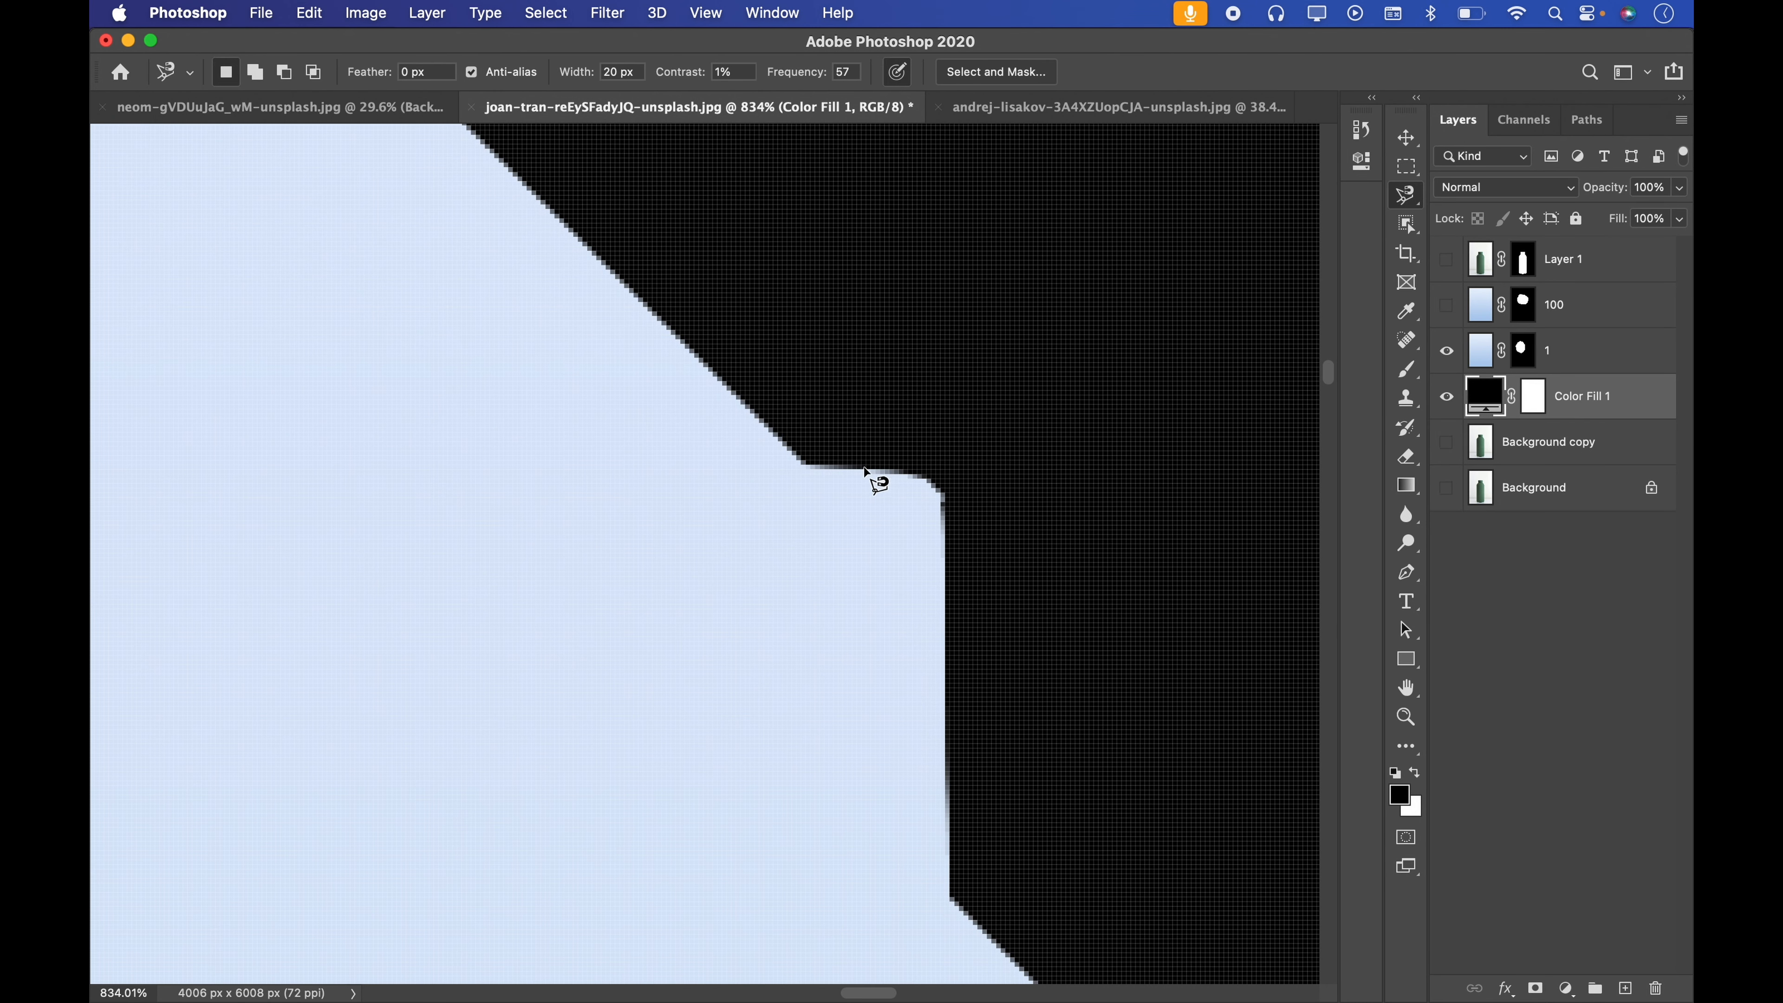
key("alt+bracketright")
key("super+comma")
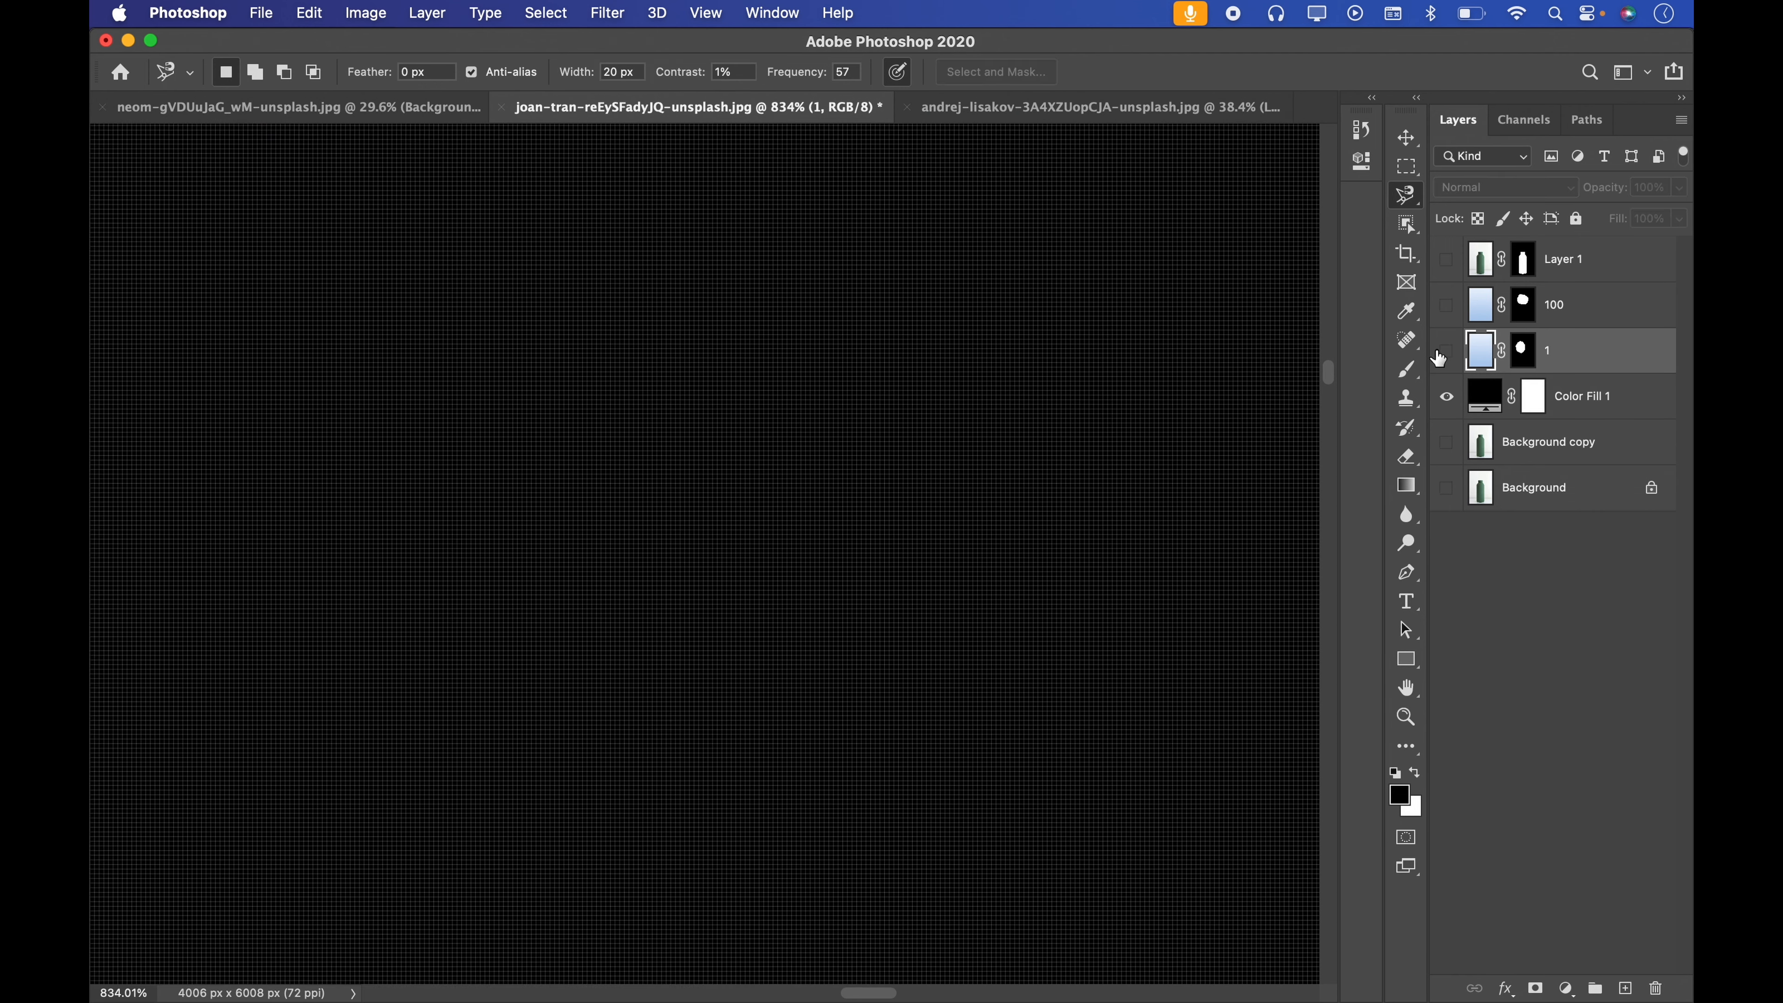
key("super+comma")
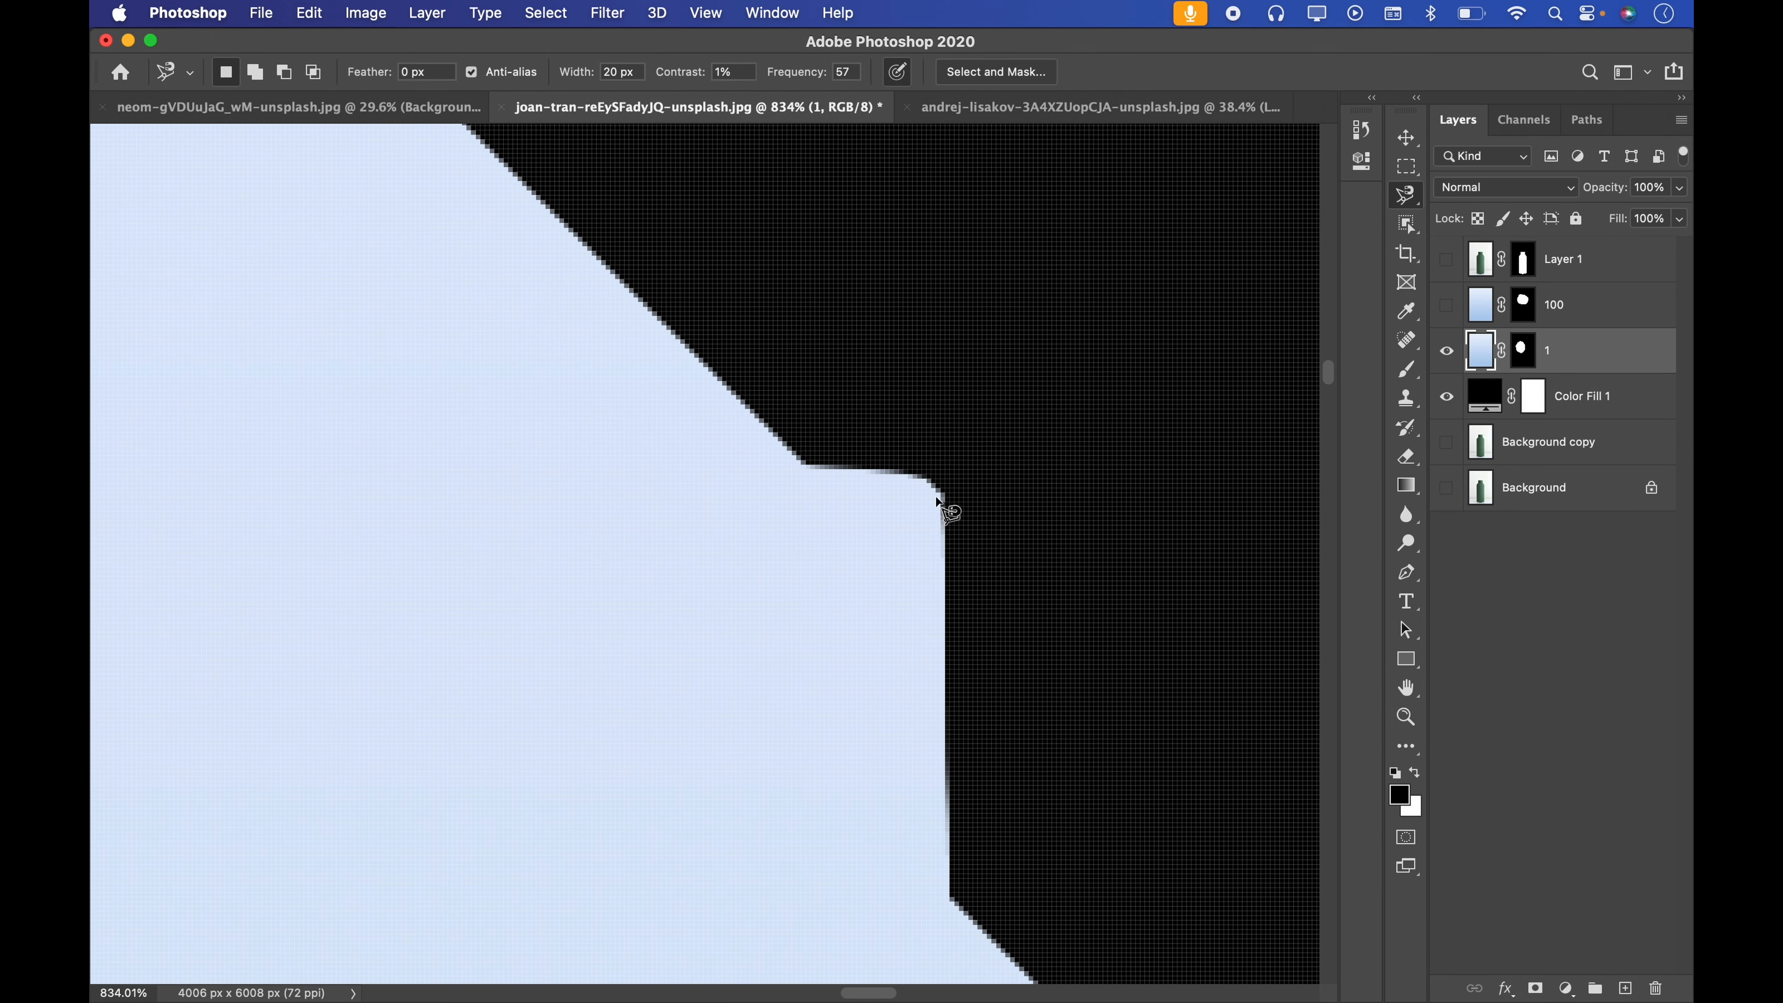
scroll(932, 471, "down", 5)
left_click_drag(936, 653, 739, 494)
left_click_drag(603, 237, 635, 312)
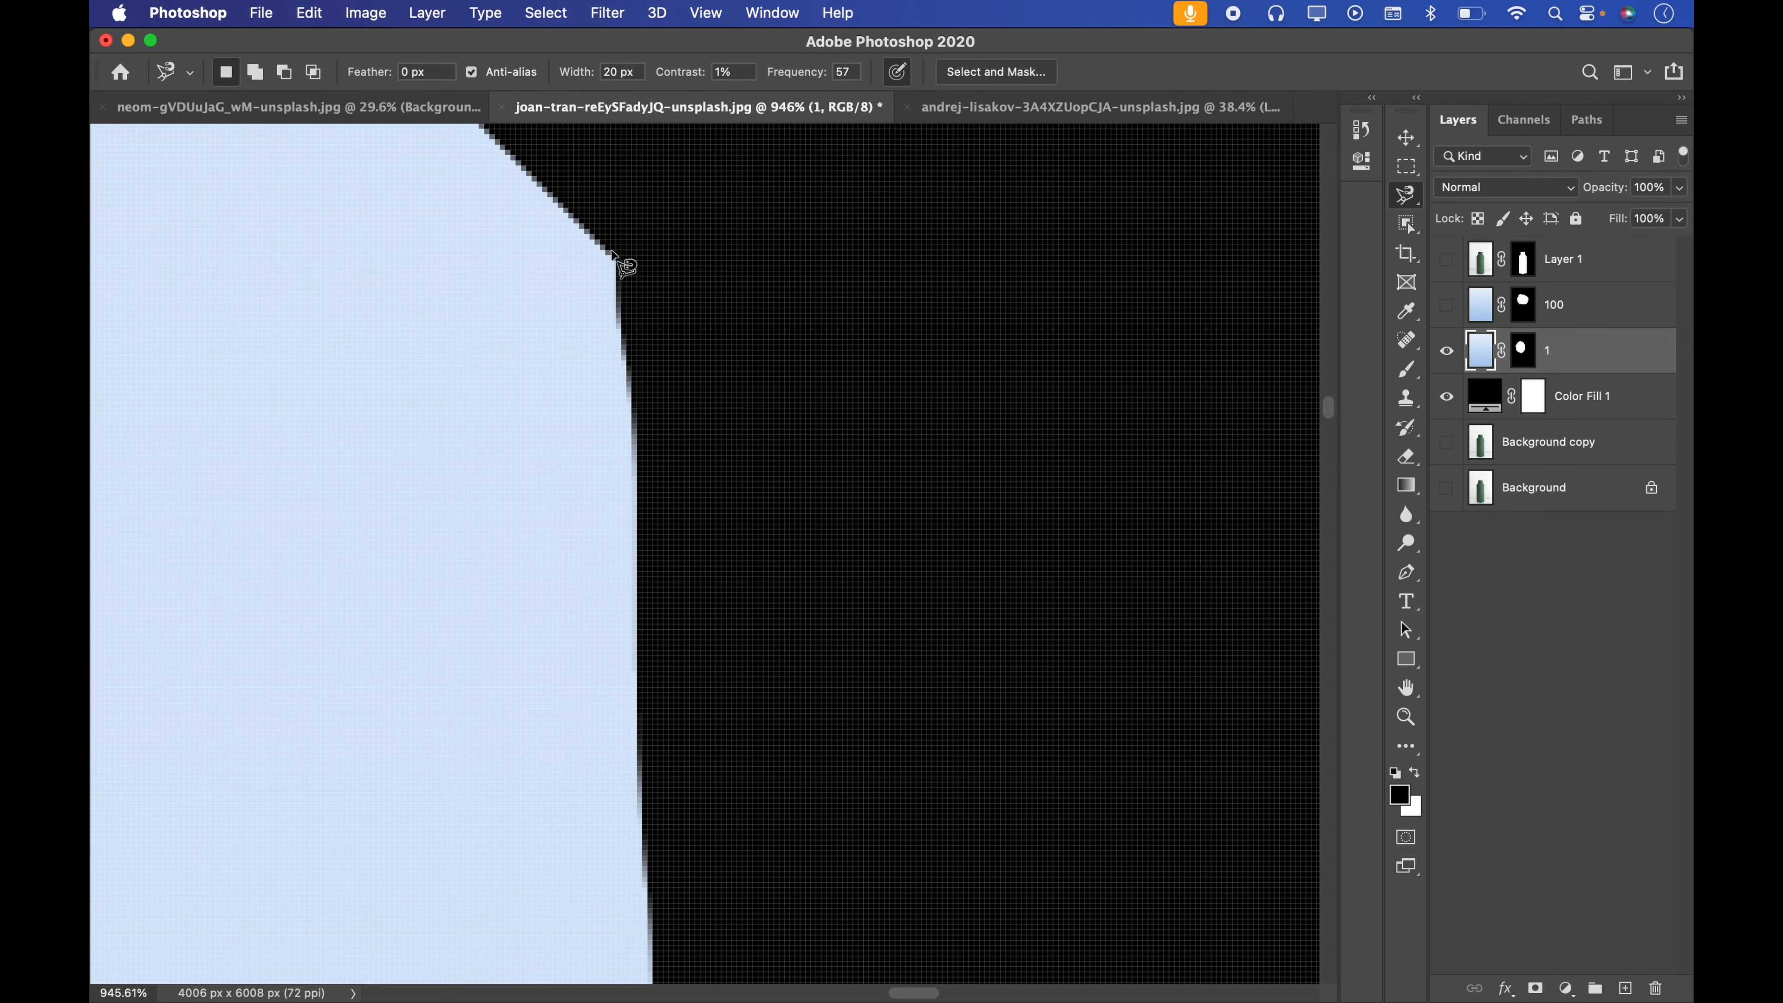
left_click_drag(771, 507, 692, 468)
left_click_drag(809, 568, 823, 131)
left_click_drag(806, 314, 821, 537)
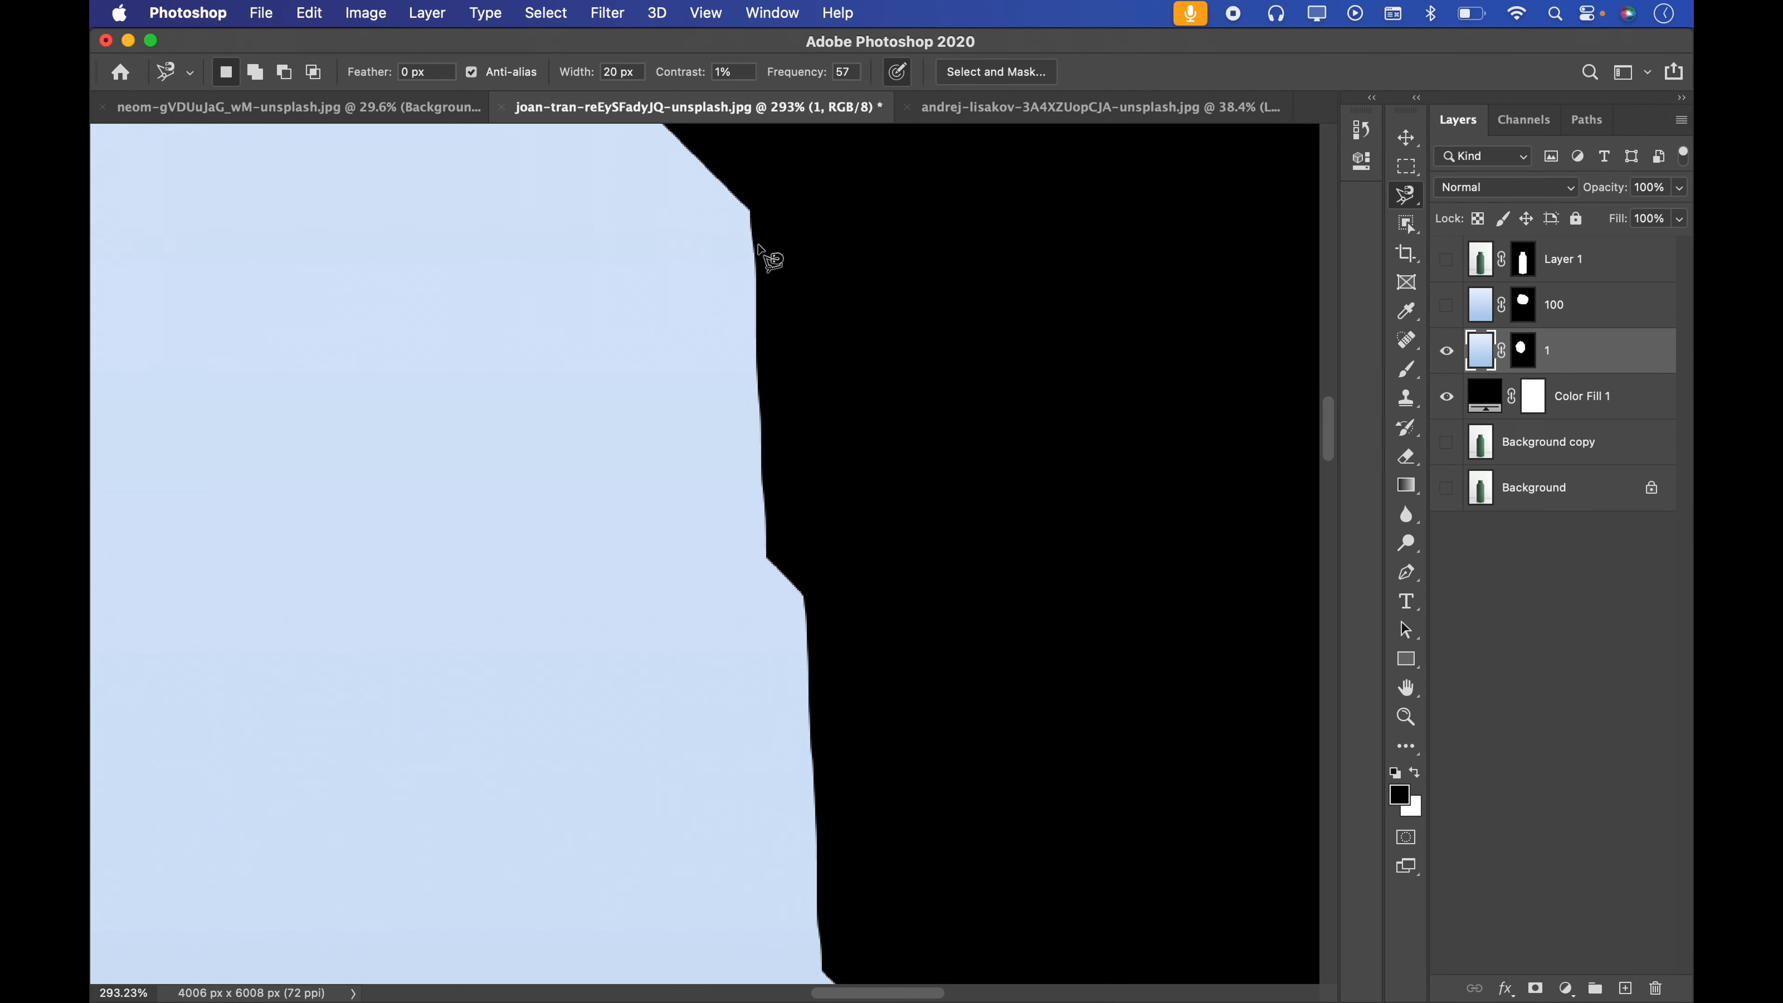
Show layer 100 instead of layer 1 and examine the corners and edges of its masked shape up close
left_click(1446, 351)
left_click(1450, 308)
key("z")
left_click_drag(1011, 459, 794, 479)
left_click_drag(1119, 435, 1267, 366)
key("space")
left_click_drag(1092, 364, 1073, 449)
mouse_move(1068, 337)
left_mouse_down()
mouse_move(1050, 401)
mouse_move(1154, 302)
mouse_move(1043, 309)
left_mouse_up()
key("z")
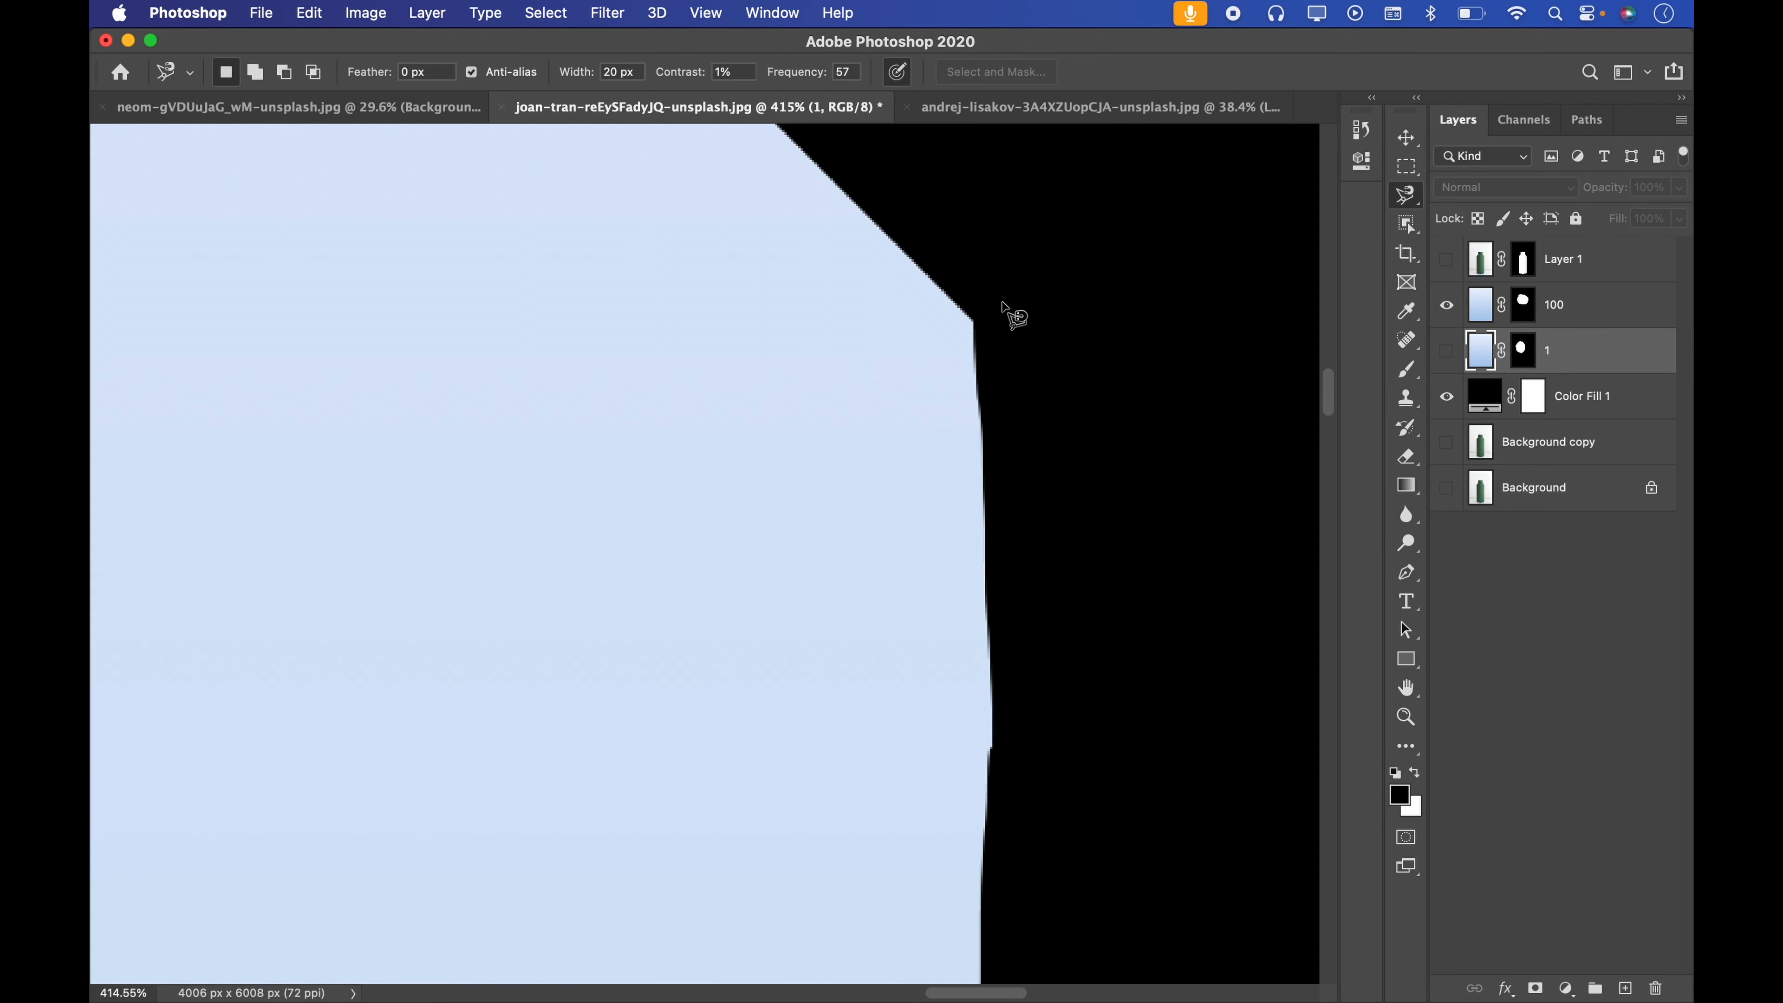
key("space")
left_click_drag(886, 170, 1017, 439)
key("z")
left_click_drag(997, 434, 1074, 425)
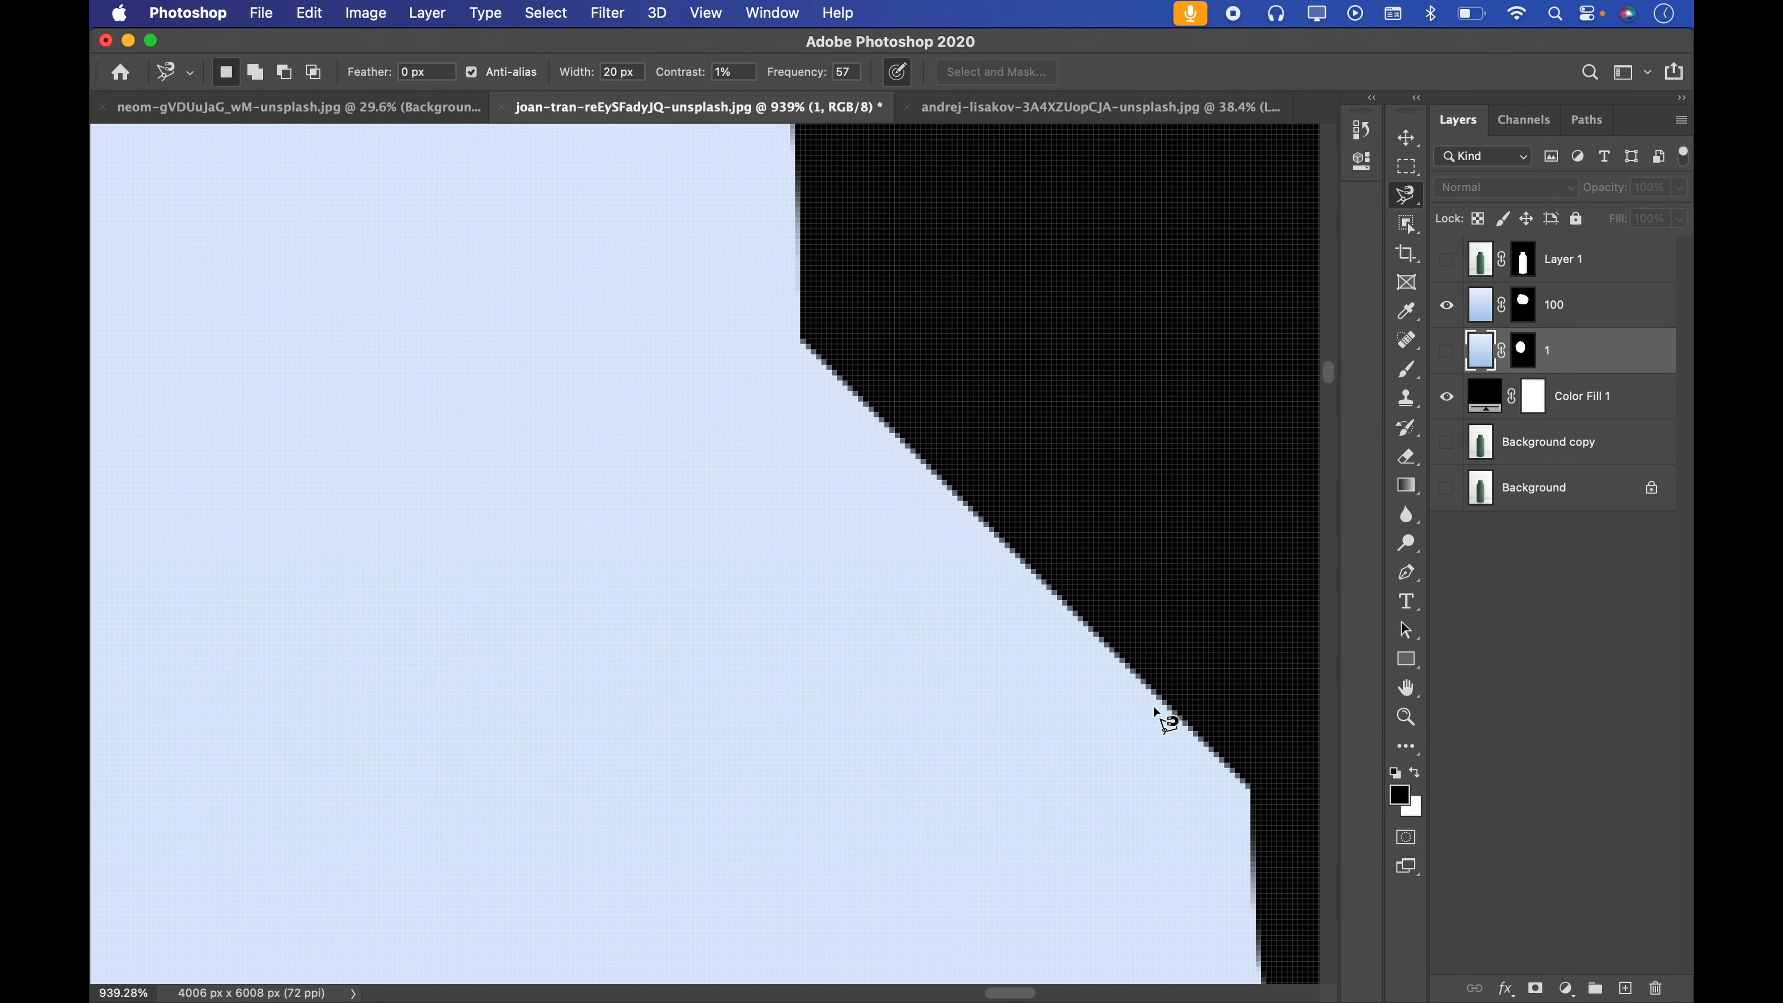
key("super+space")
left_click_drag(1149, 572, 1038, 570)
key("space")
left_click_drag(1151, 618, 1054, 307)
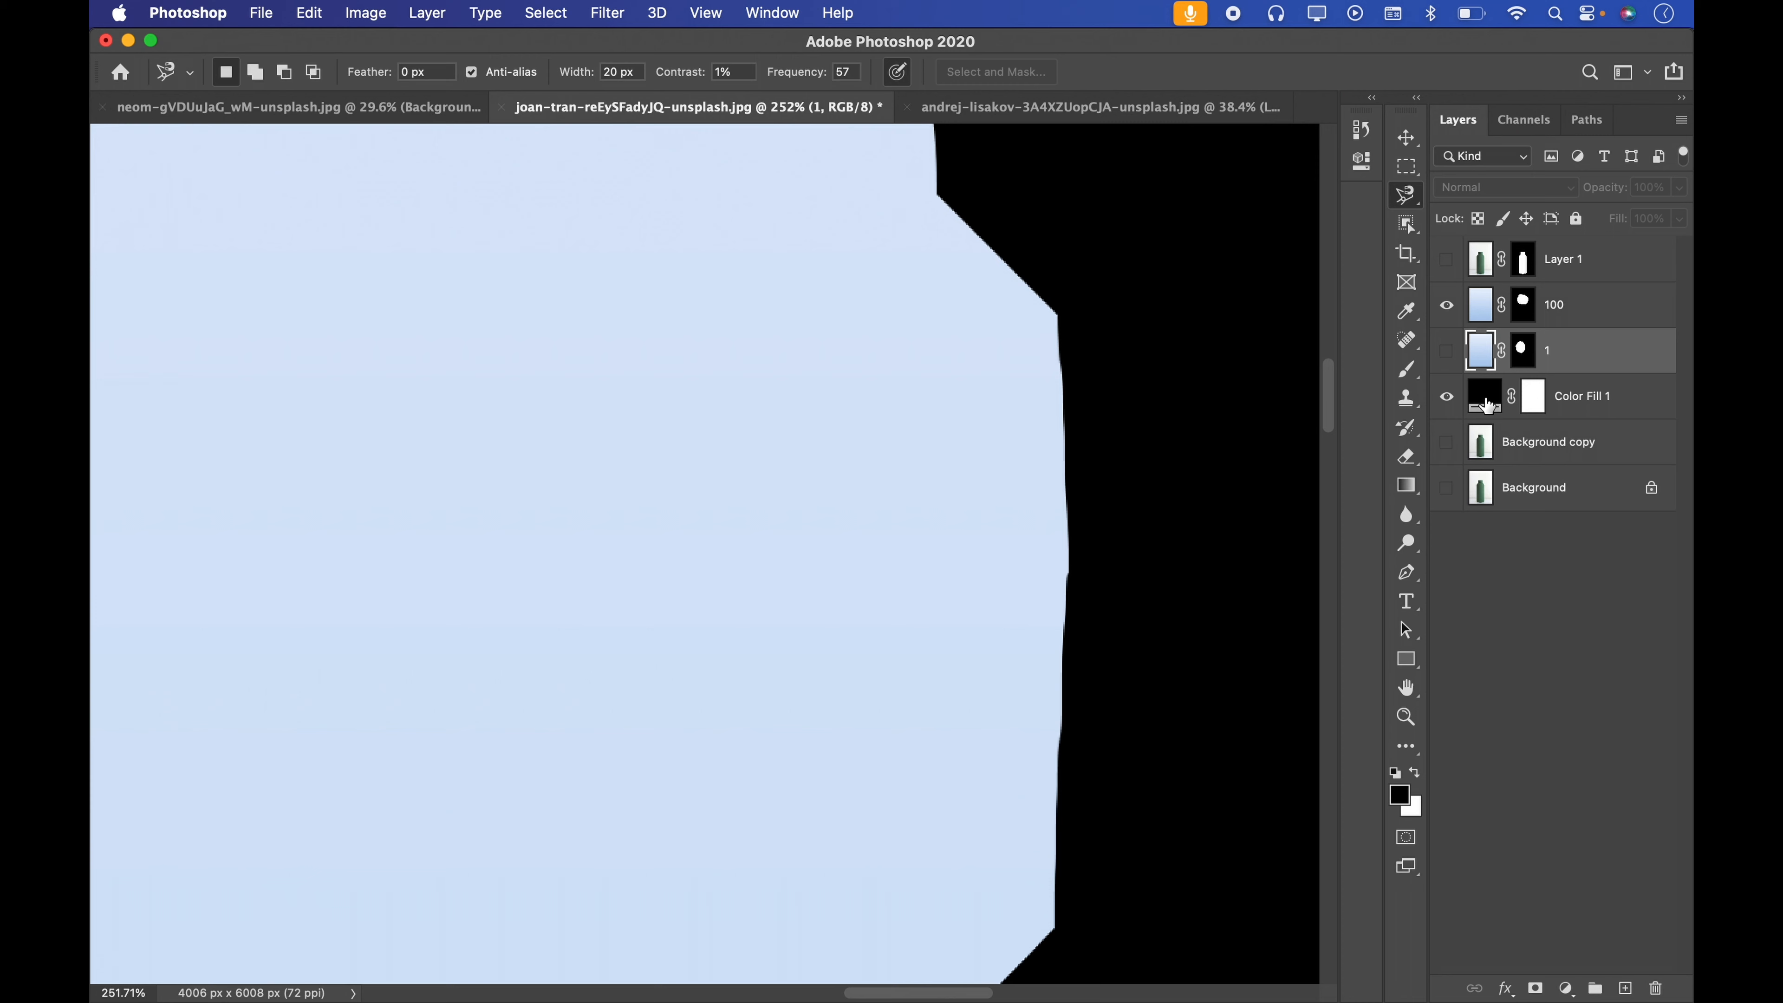
Show layer 1 instead of layer 100, and disable layer 1's mask to reveal its full gradient
left_click(1447, 316)
left_click(1447, 351)
key("super+space")
left_click_drag(1108, 434, 995, 462)
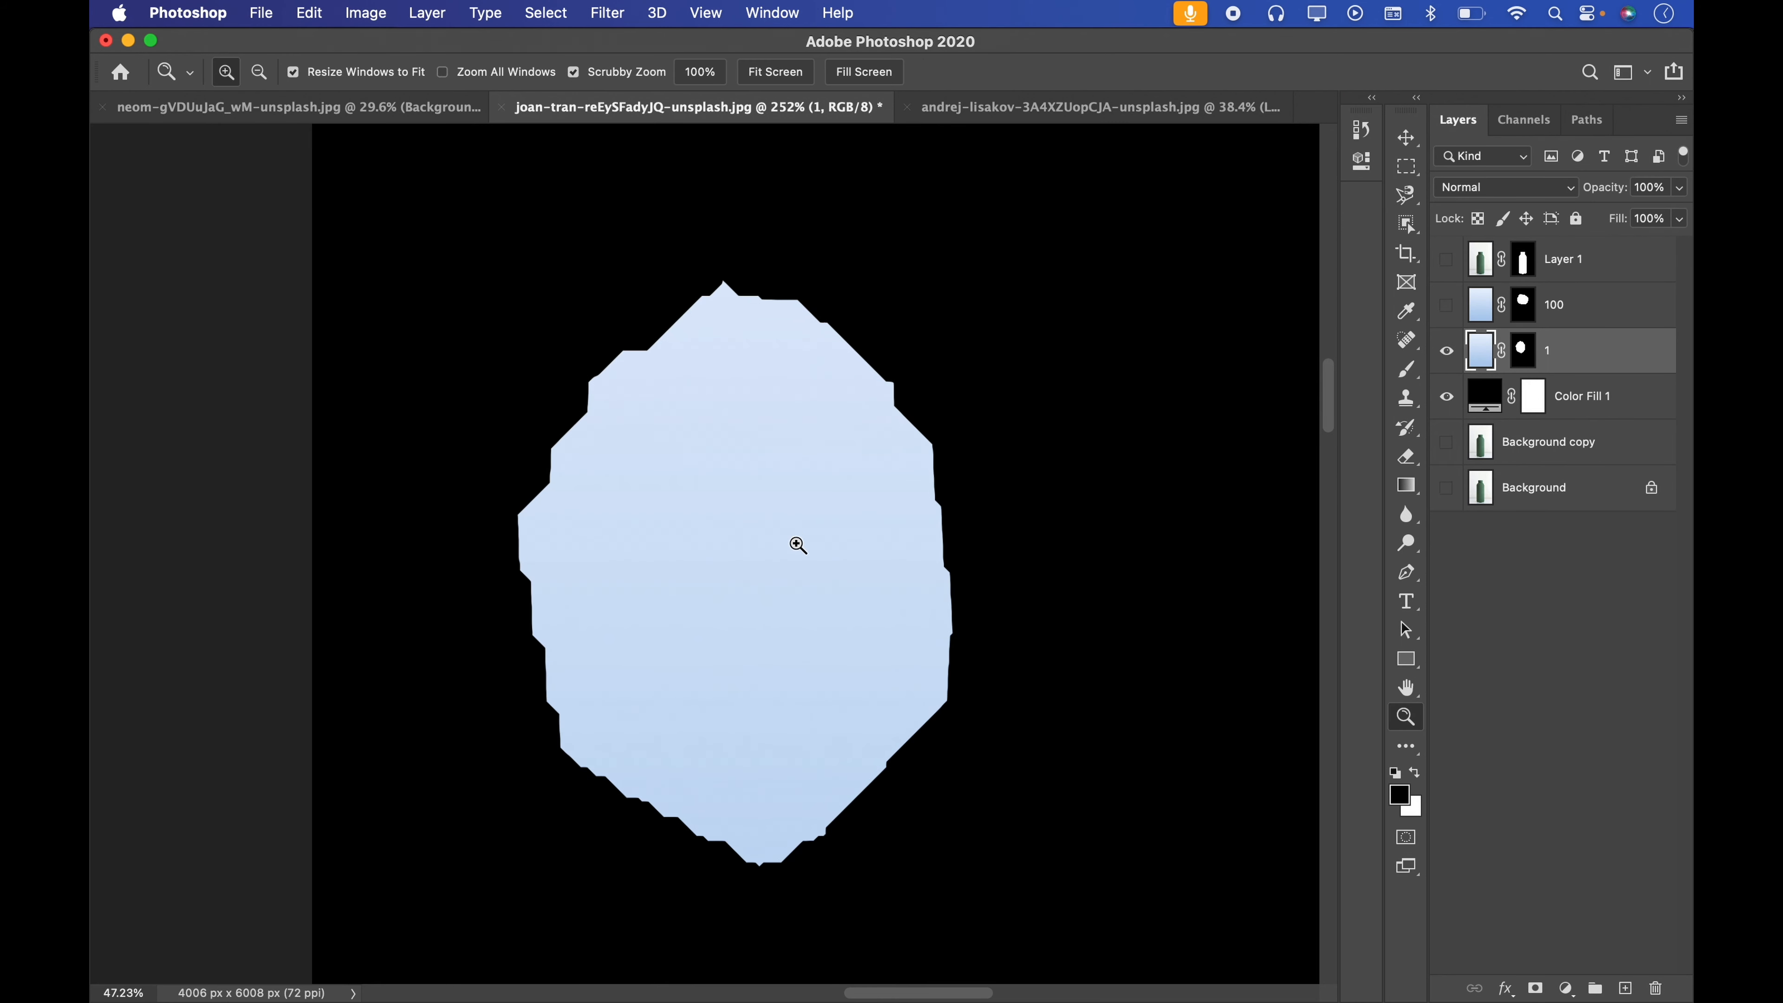
left_click_drag(799, 546, 820, 546)
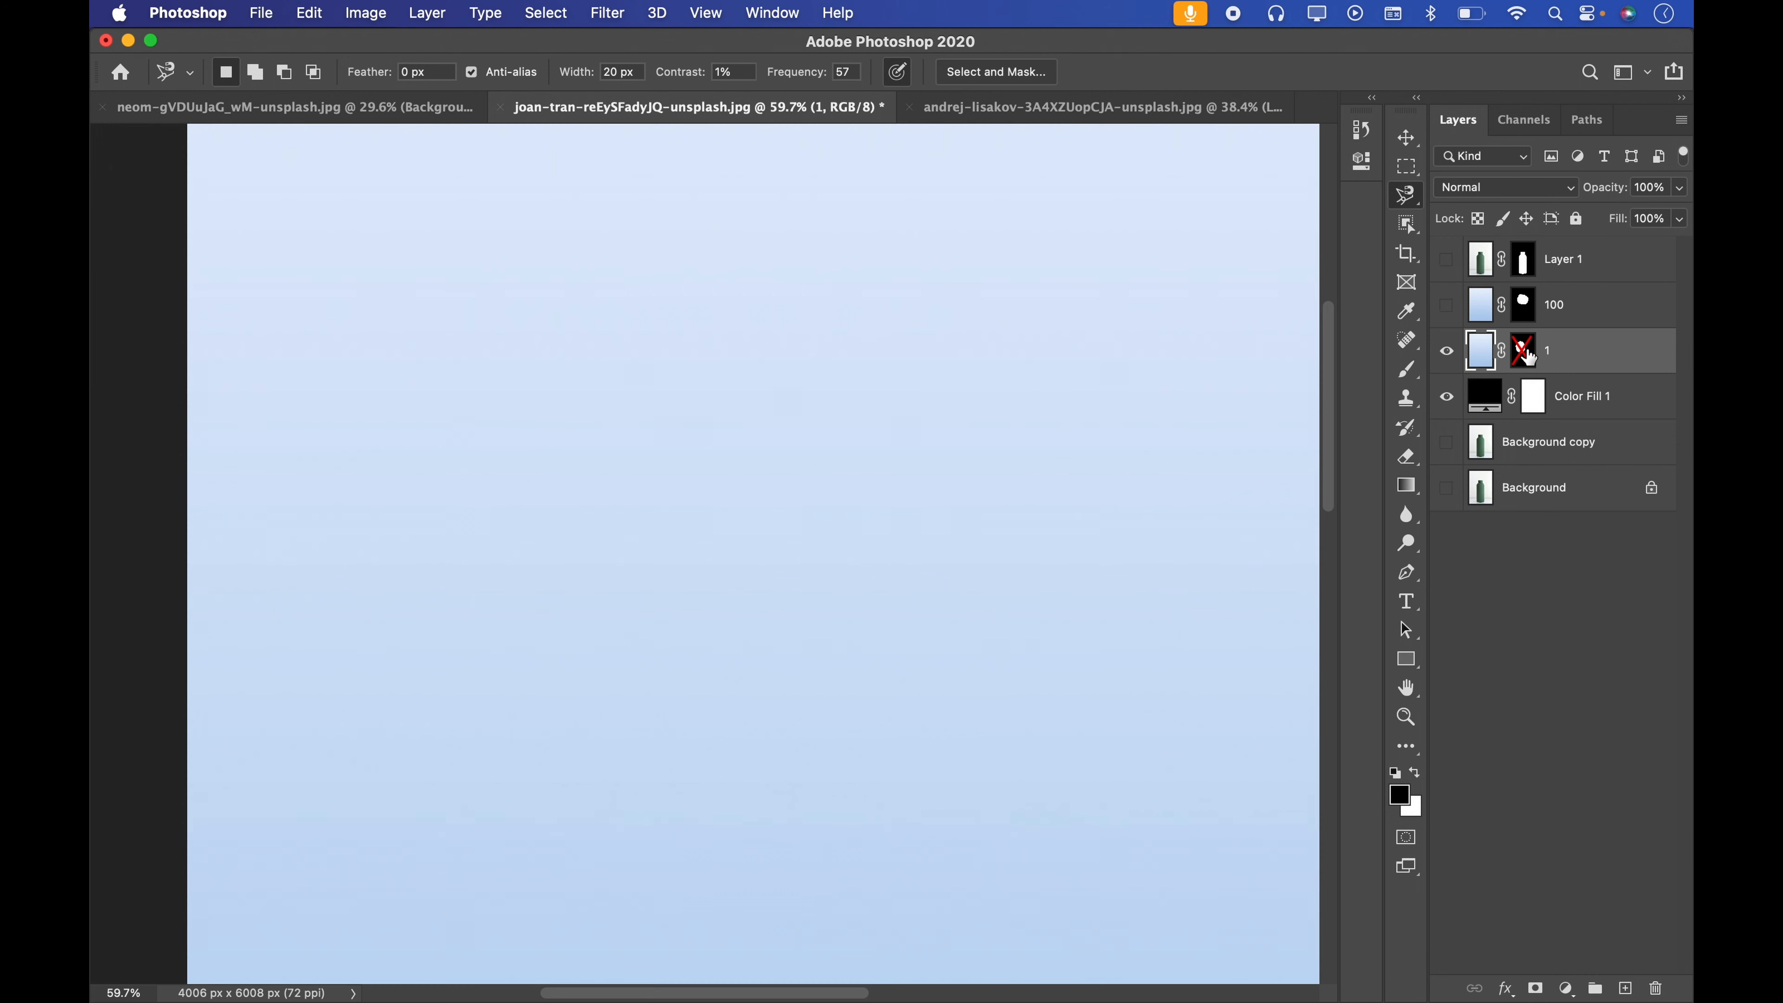
key("super+space")
left_click_drag(872, 434, 702, 303)
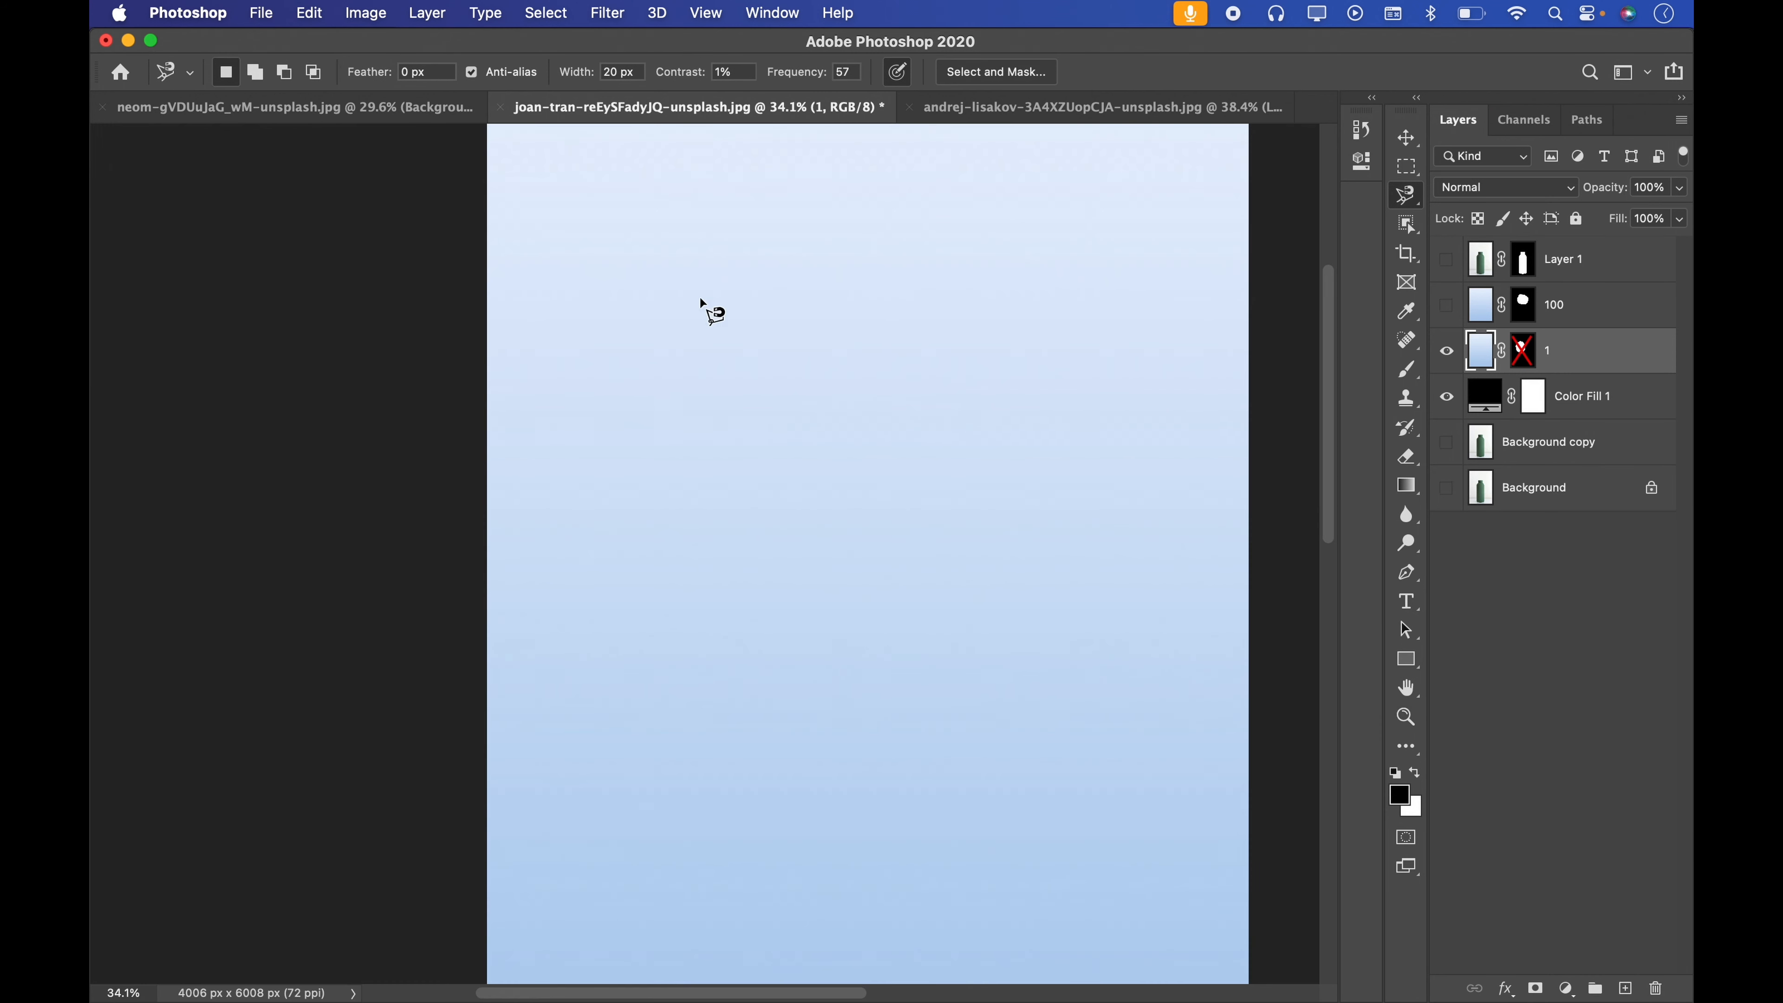
left_click_drag(879, 328, 769, 383)
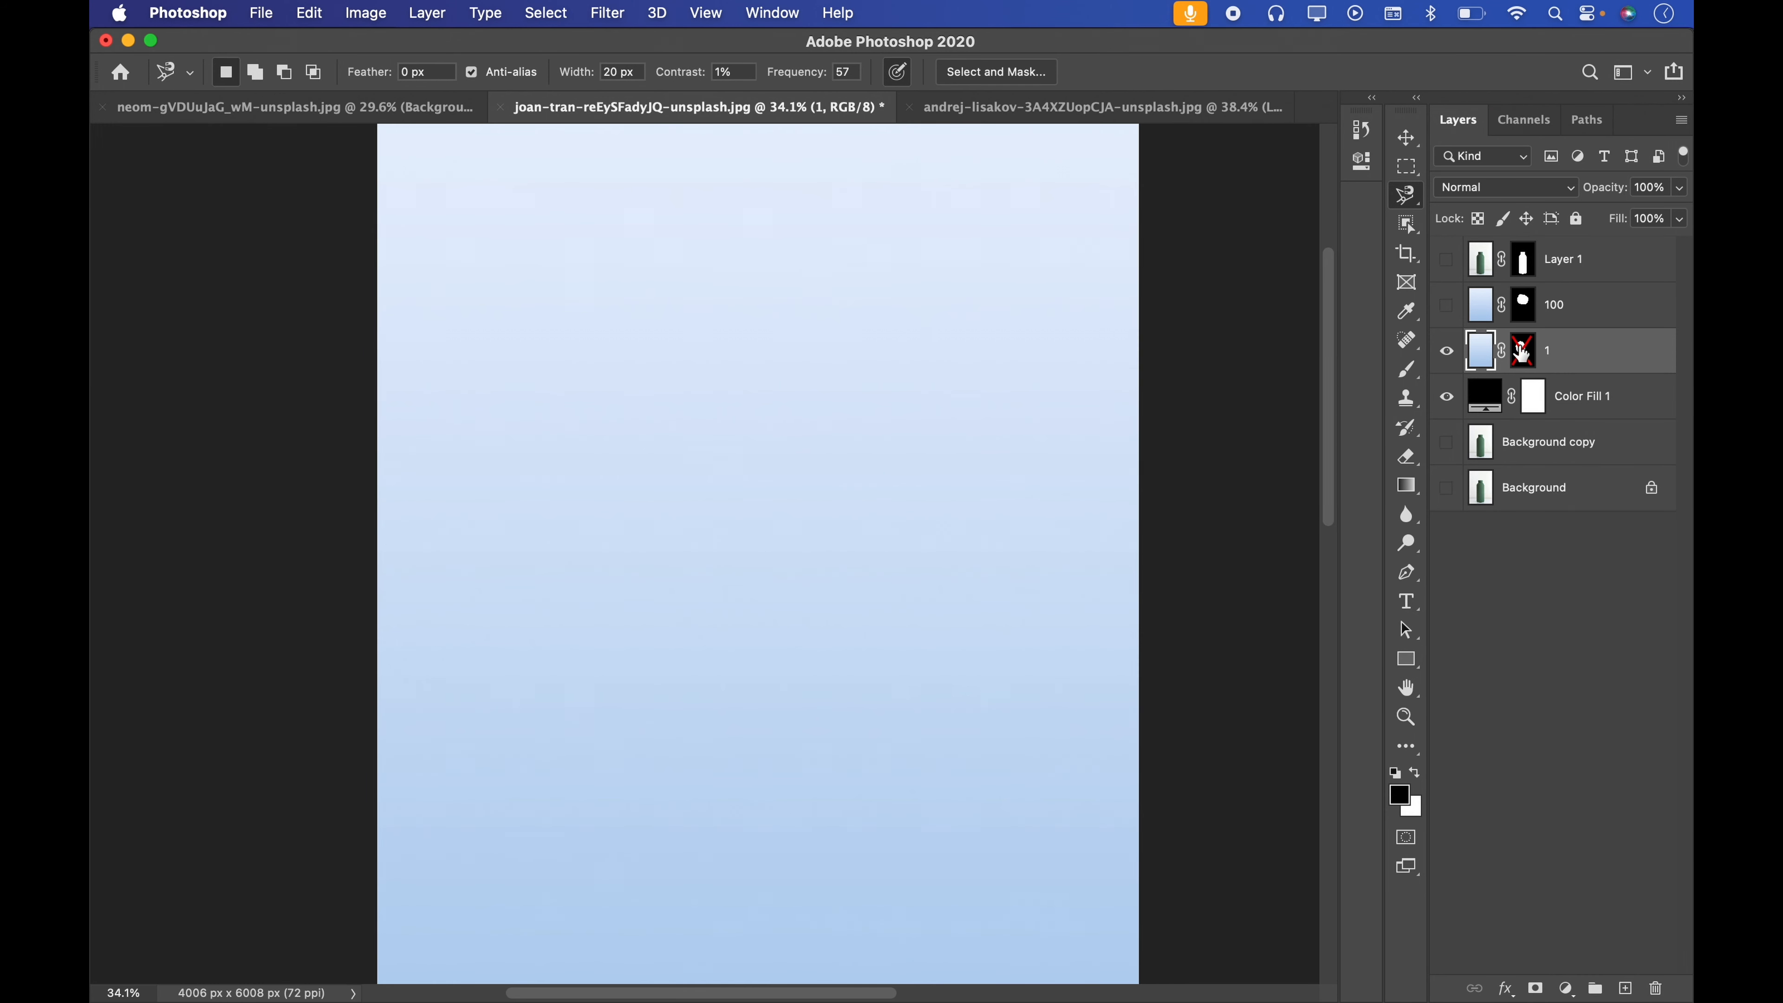
key("super+space")
mouse_move(820, 442)
left_mouse_down()
mouse_move(884, 426)
mouse_move(842, 441)
mouse_move(756, 259)
left_mouse_up()
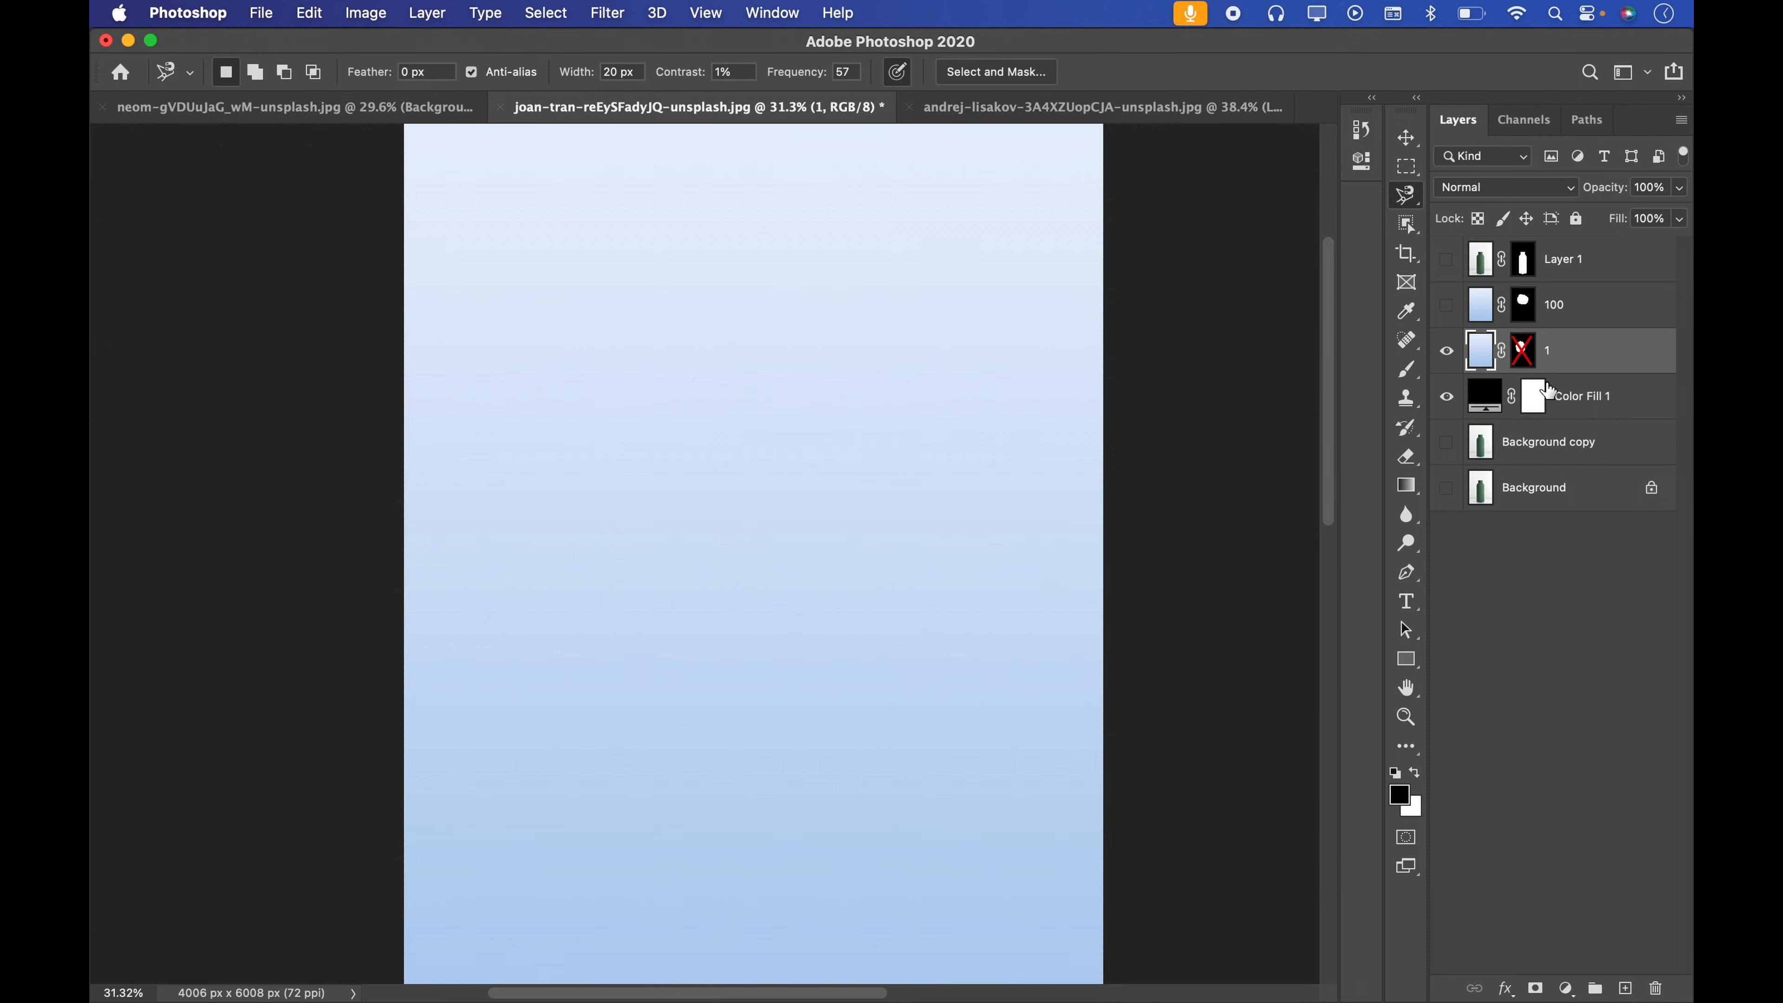
Re-enable layer 1's mask and examine the peak and edges of its masked shape up close
left_click(1534, 360, "shift")
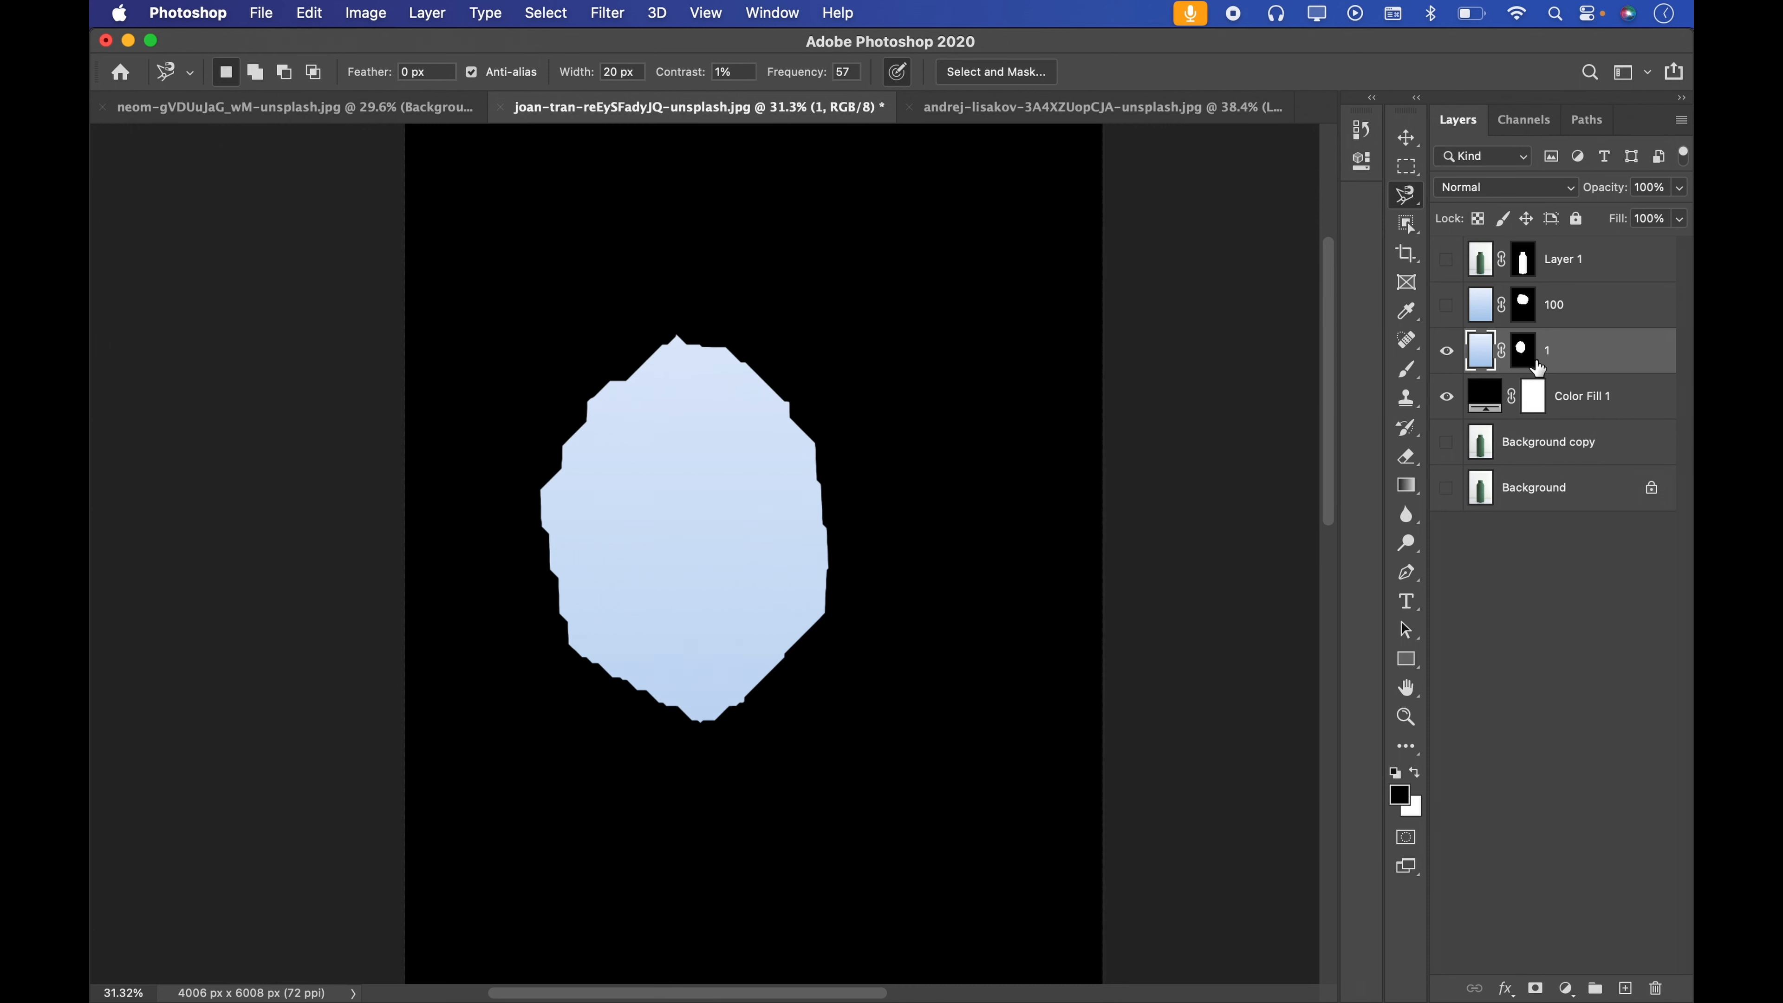
left_click_drag(700, 448, 772, 422)
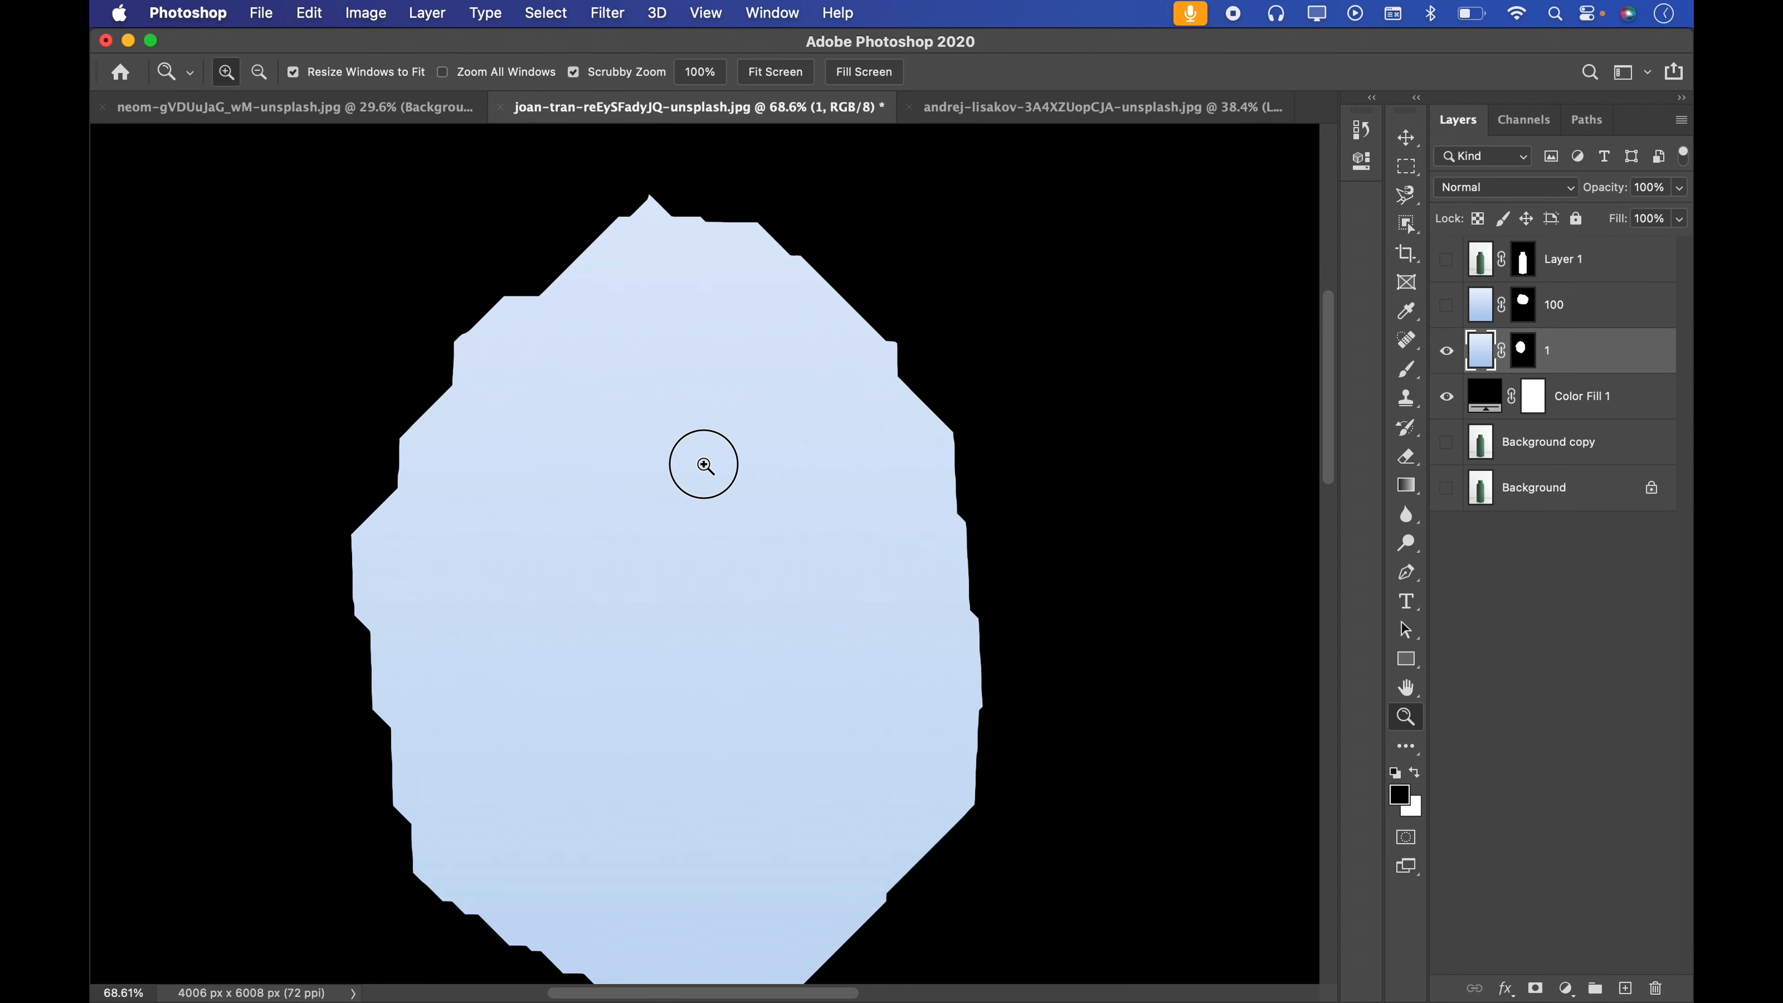
mouse_move(702, 469)
left_mouse_down()
mouse_move(1103, 379)
mouse_move(770, 449)
left_mouse_up()
left_click_drag(735, 277, 880, 274)
left_click_drag(880, 425, 806, 441)
left_click_drag(629, 207, 983, 594)
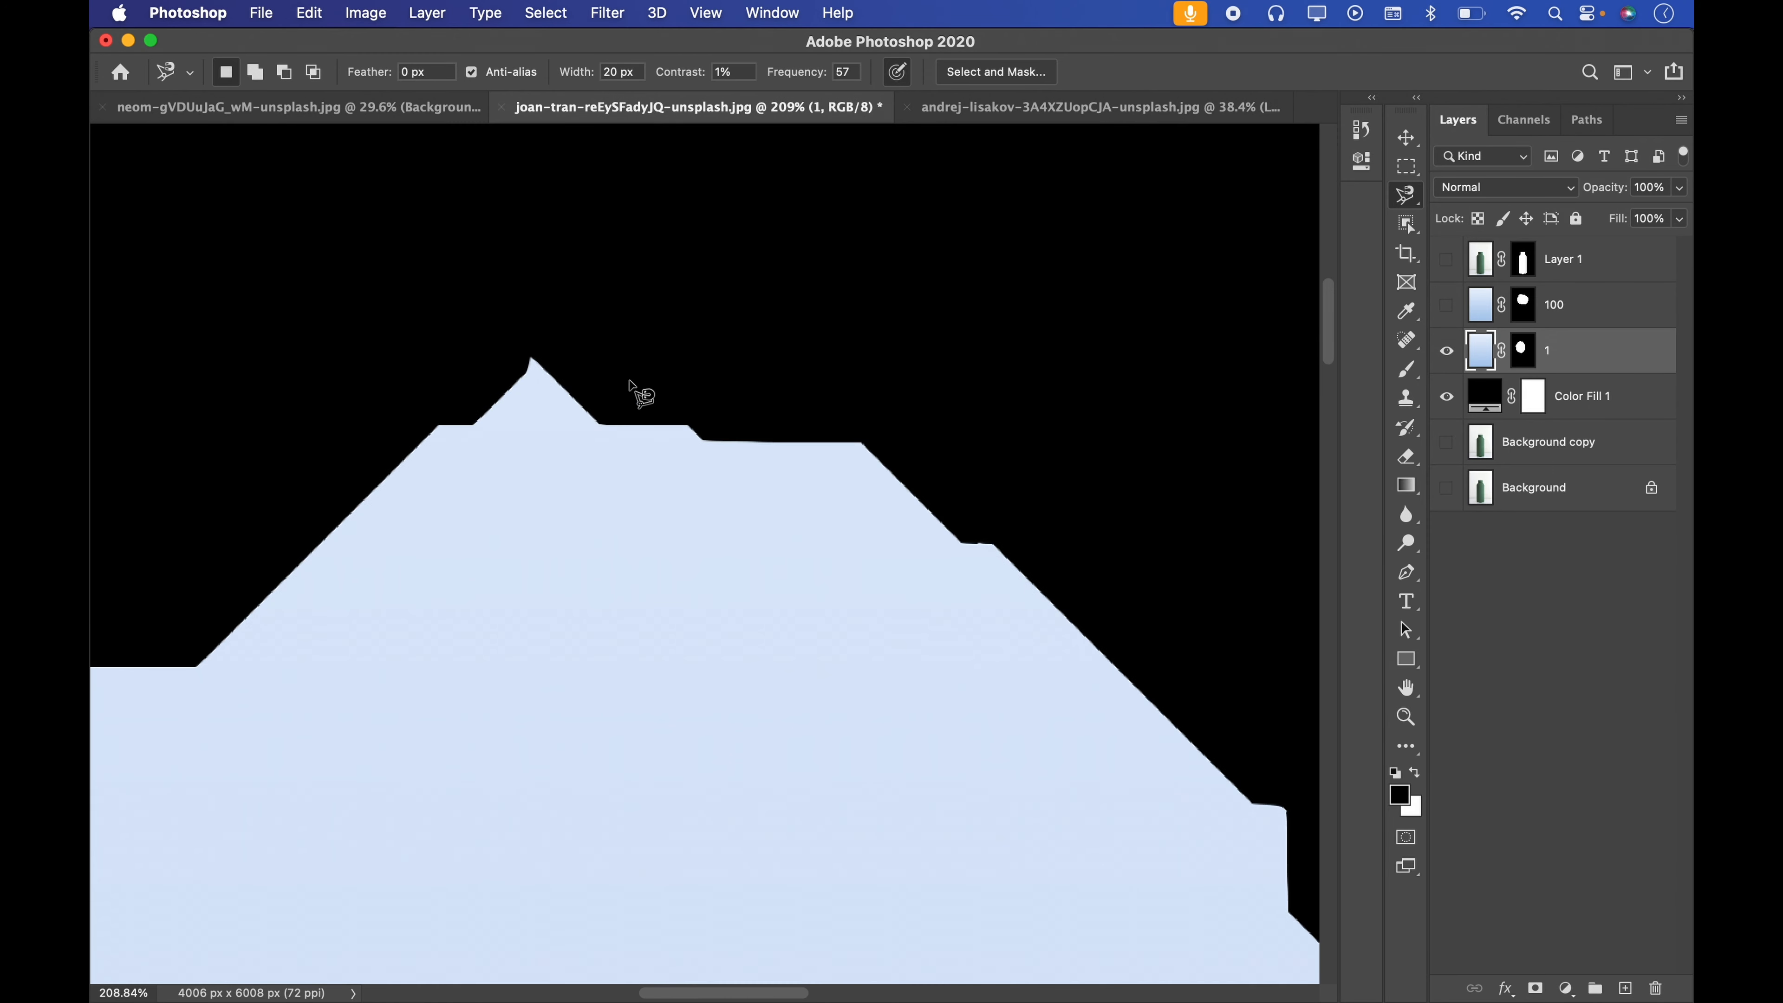
left_click_drag(516, 393, 657, 318)
left_click(657, 319)
key("l")
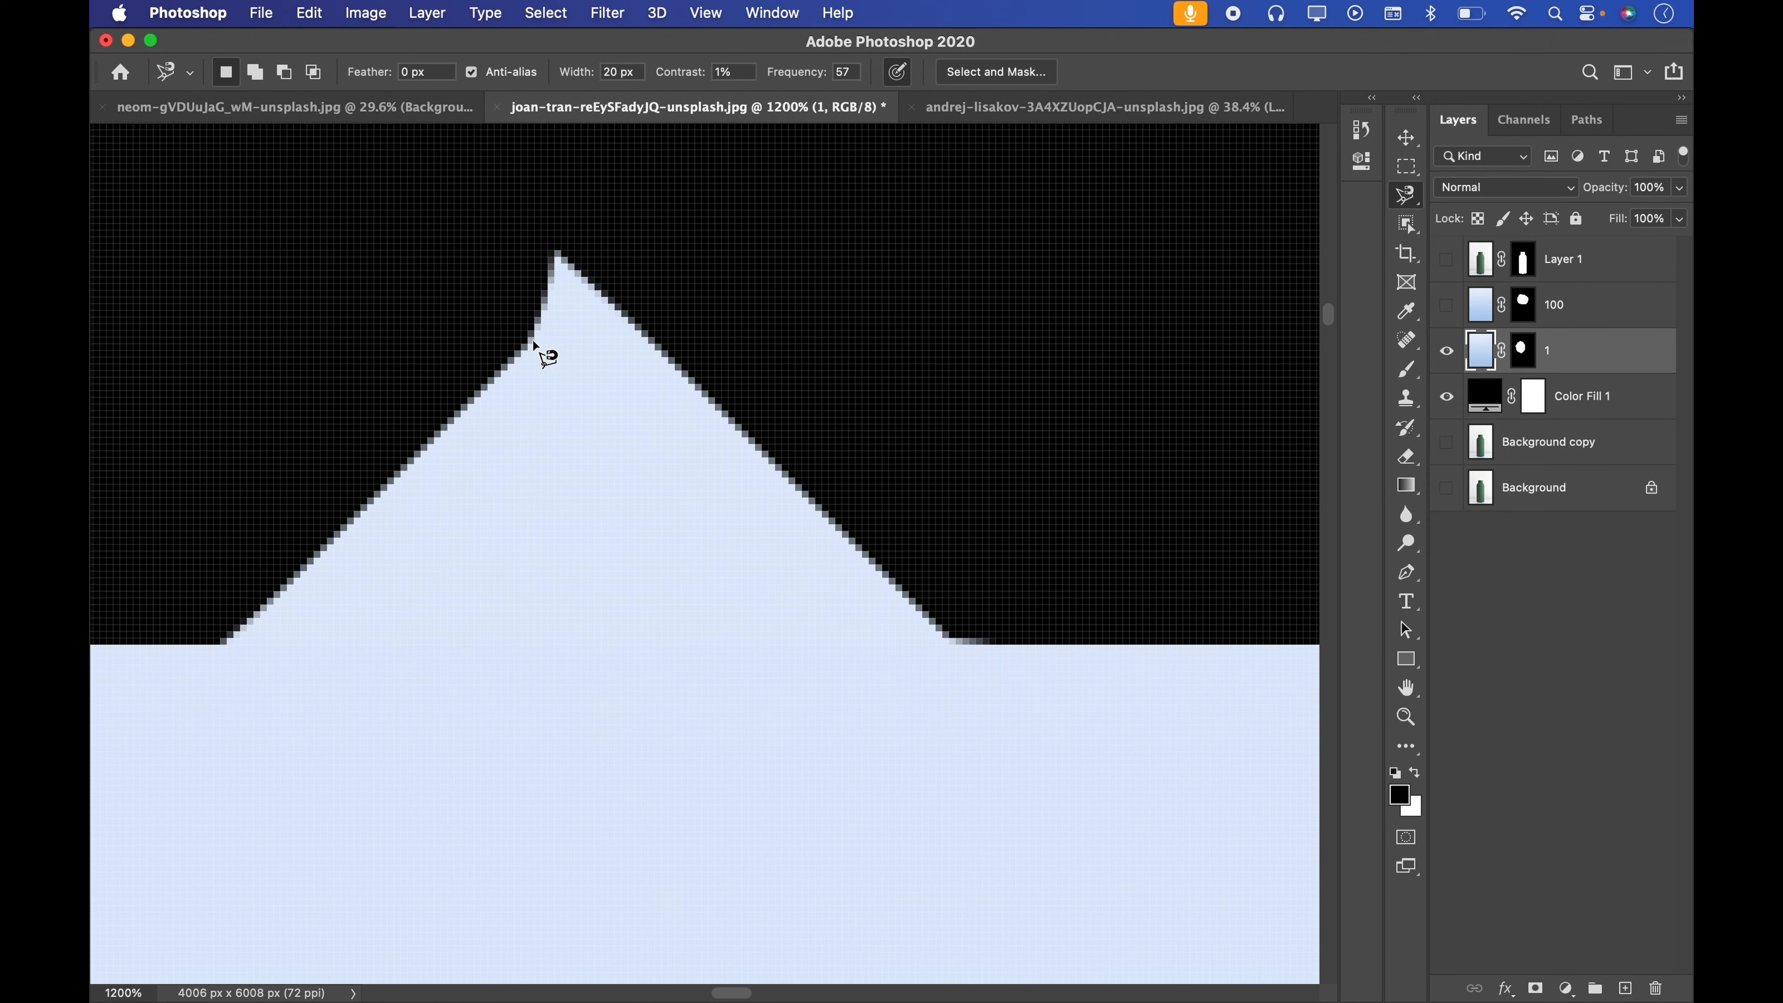
left_click_drag(561, 371, 511, 374)
left_click_drag(442, 449, 807, 329)
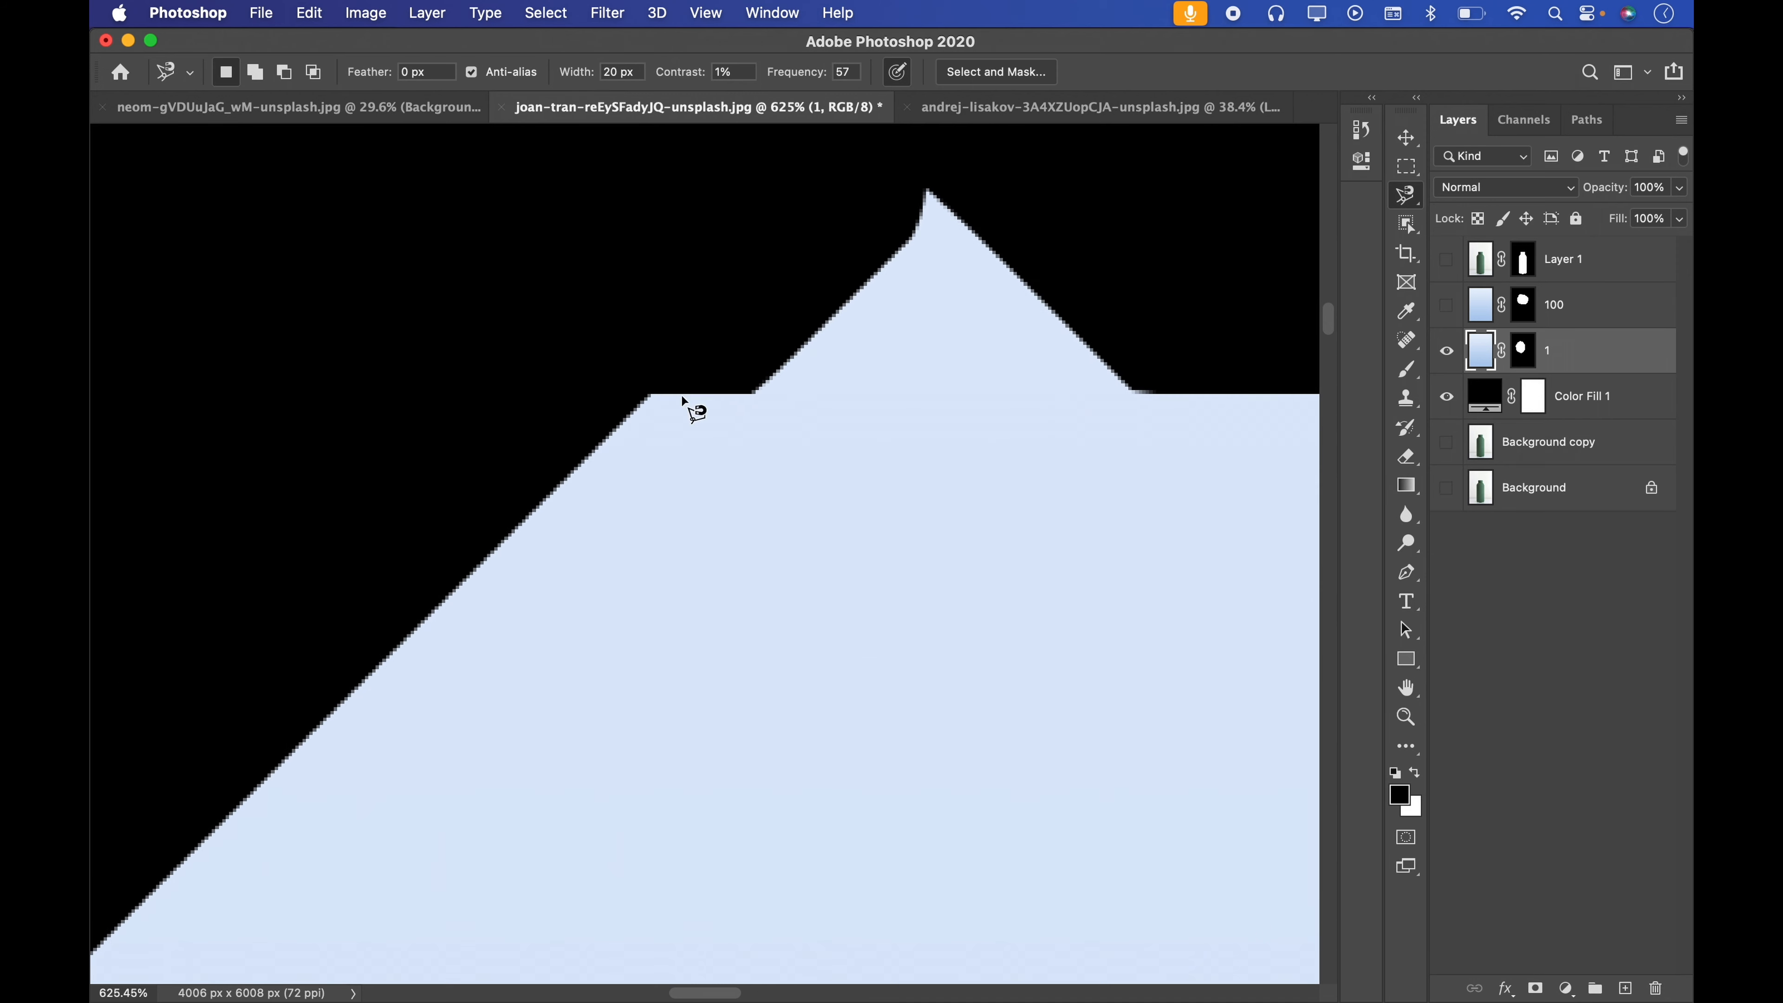
Show layer 100 instead of layer 1 and examine its masked shape's peak and angular edges up close
left_click(1447, 351)
left_click(1447, 305)
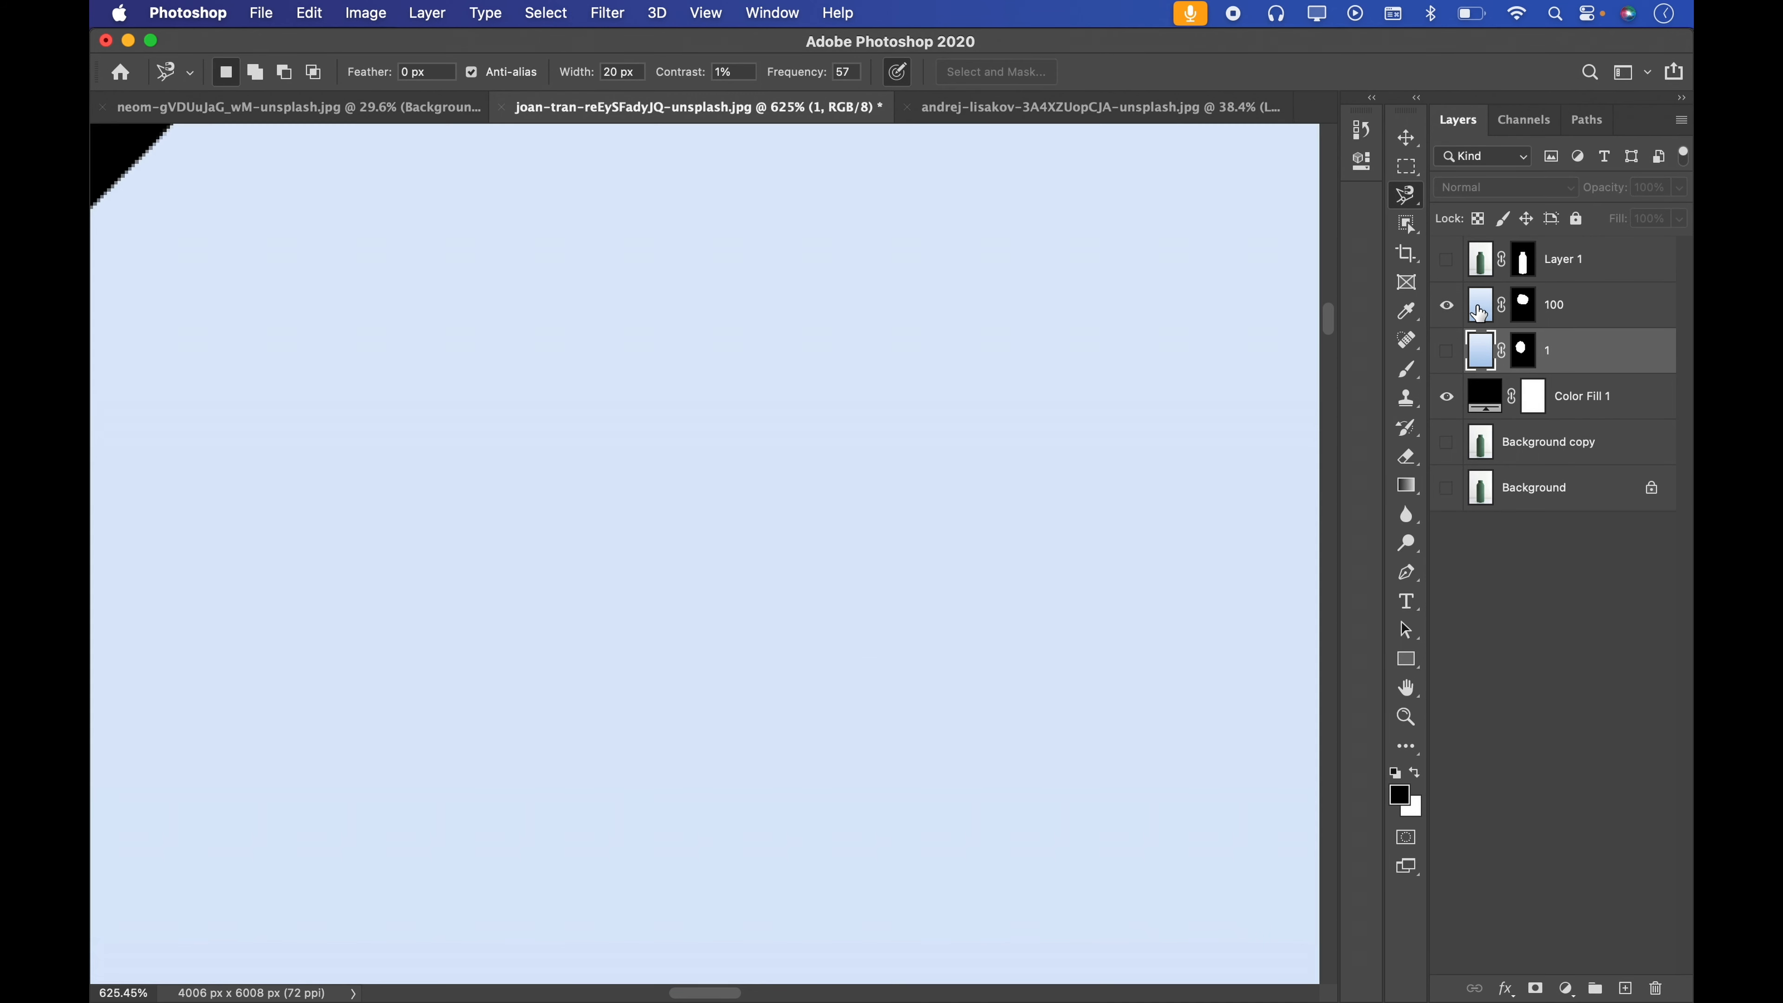
left_click(1482, 304)
key("z")
left_click_drag(855, 415, 786, 404)
left_click_drag(862, 265, 868, 276)
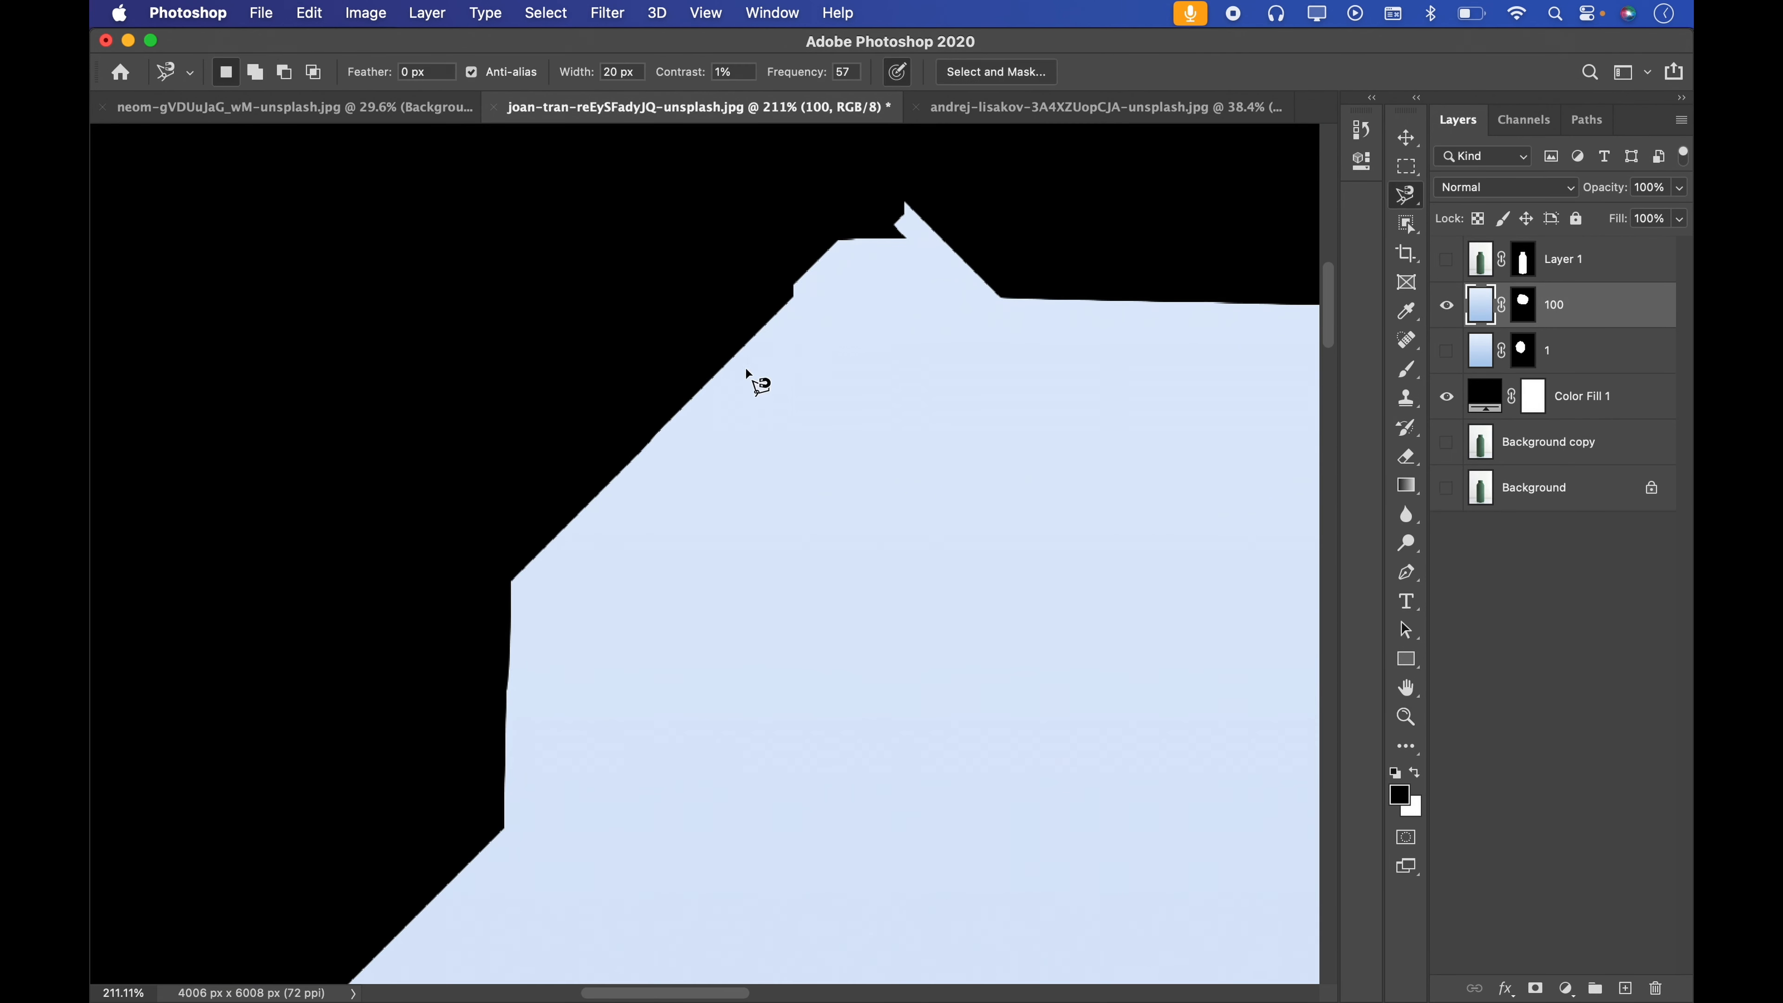
key("super+space")
left_click_drag(690, 396, 751, 372)
key("super+space")
left_click_drag(855, 259, 702, 414)
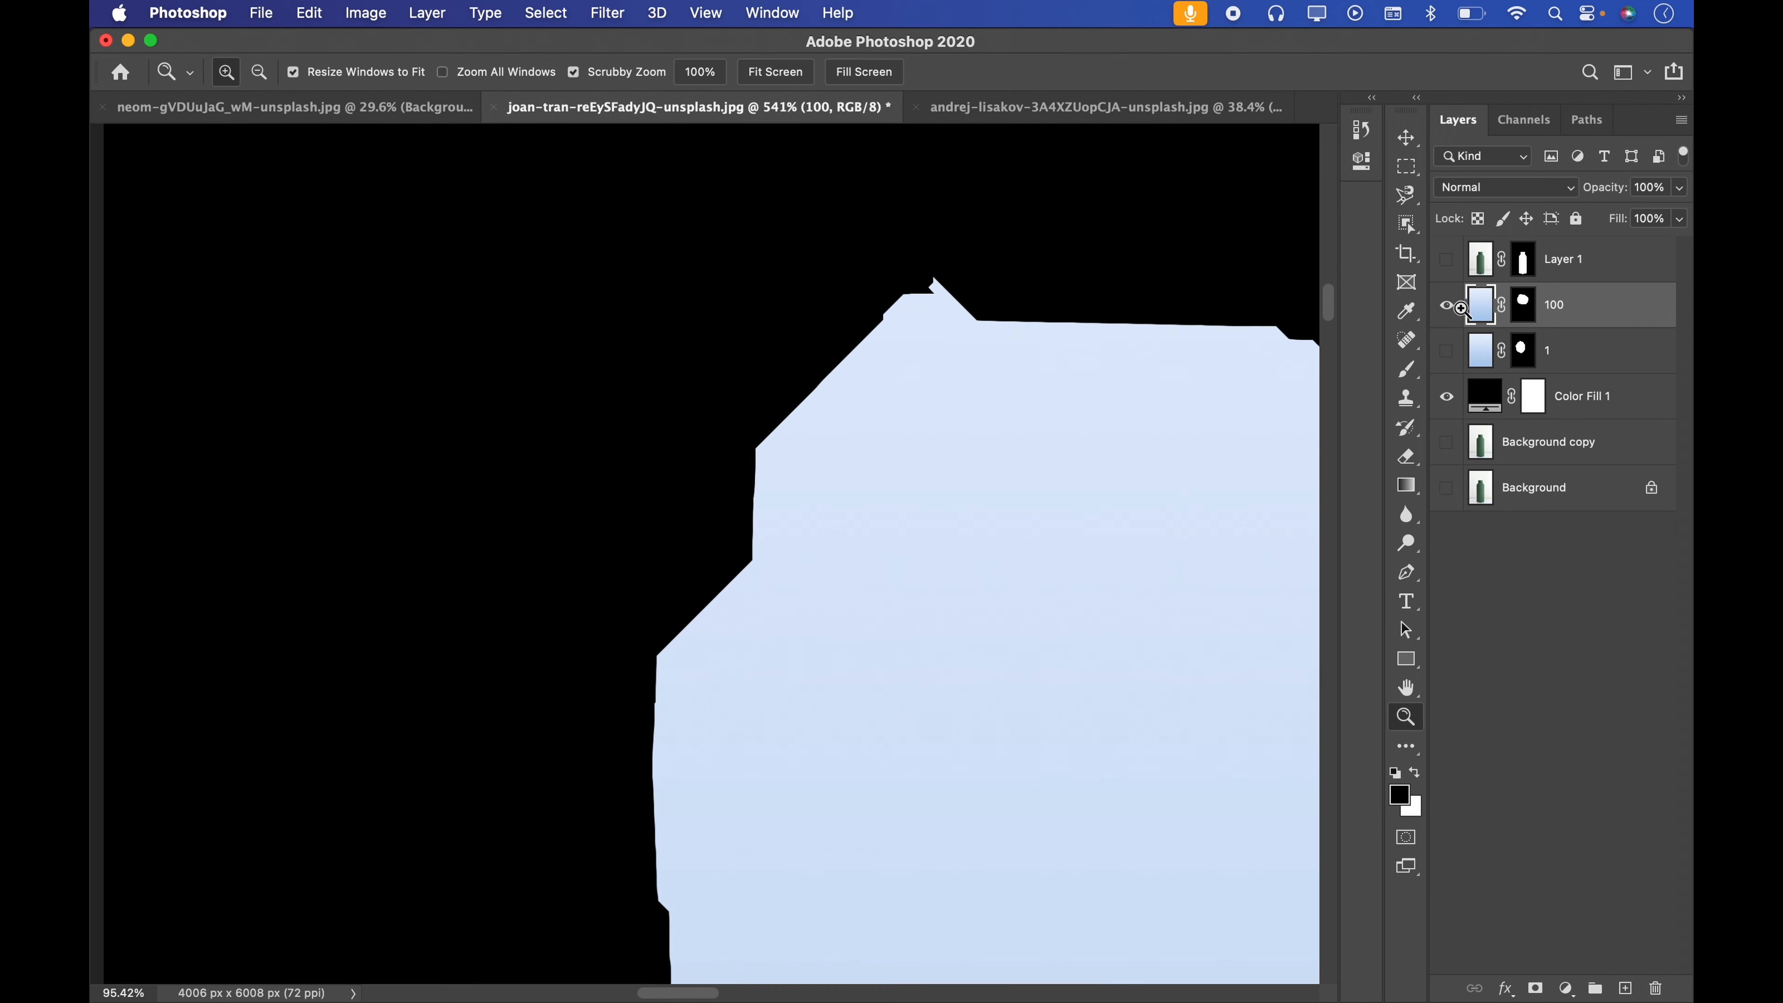
Hide layer 100 and the black color fill, and show and select the Background copy layer with the bottle
left_click(1447, 304)
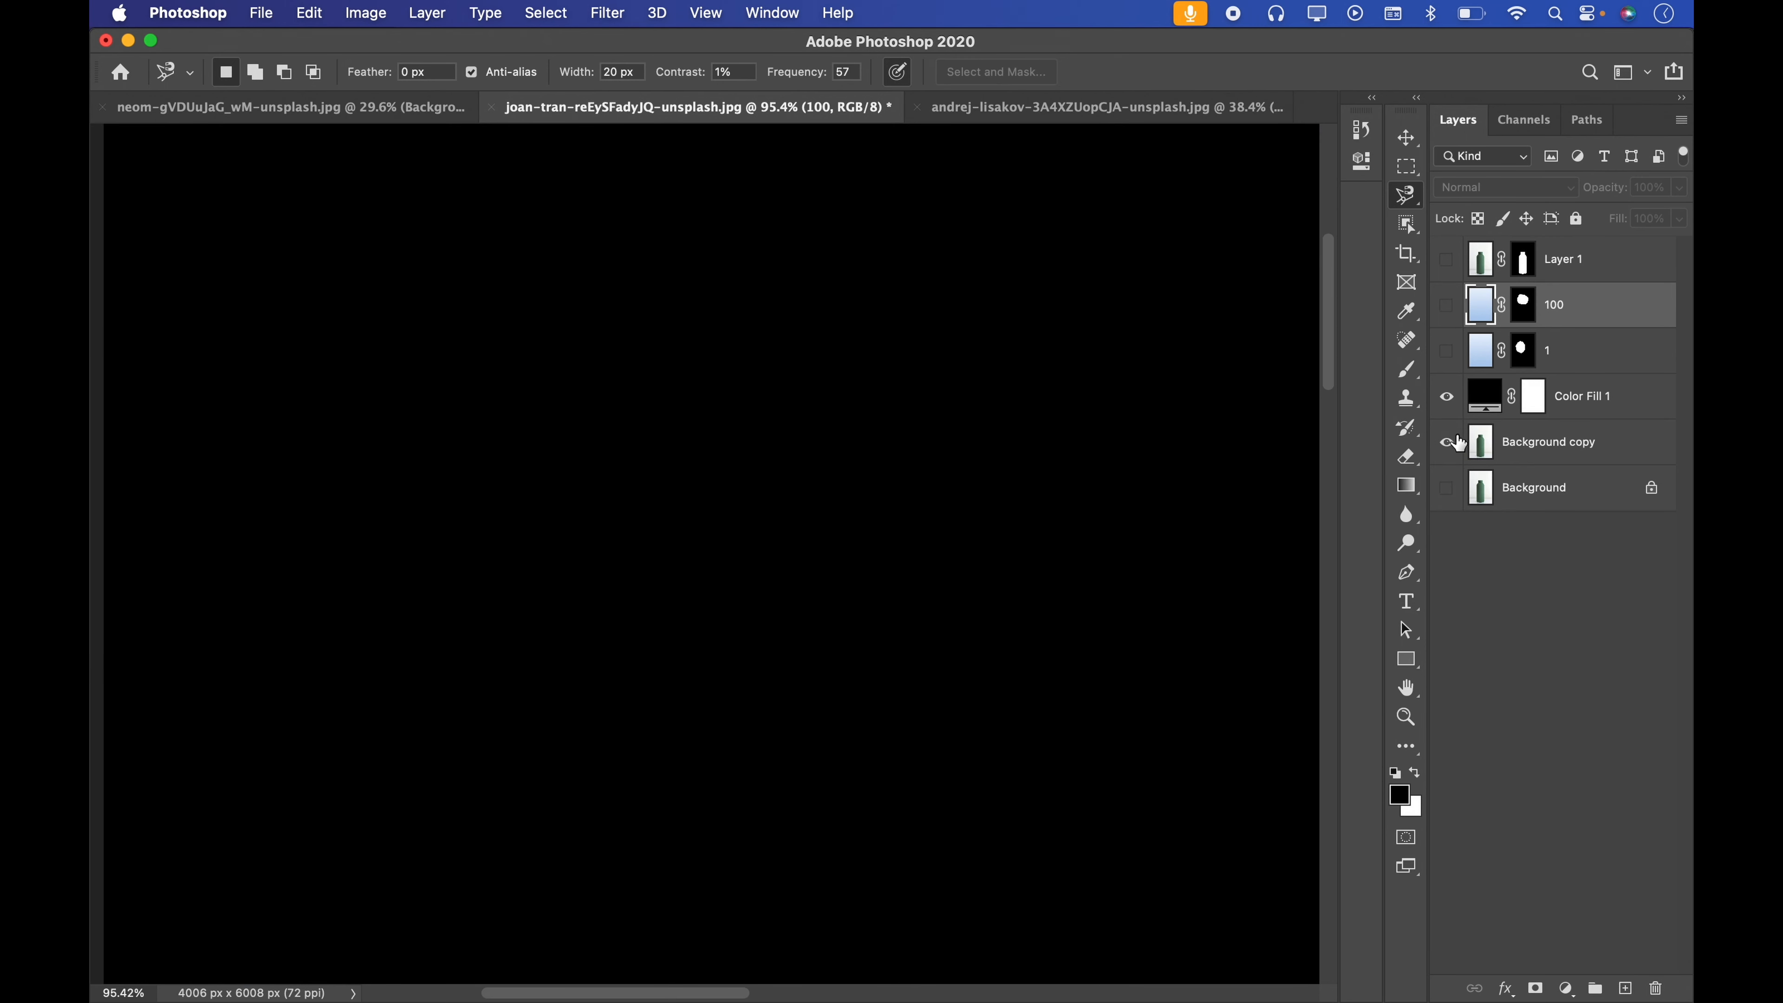
left_click(1453, 396)
left_click(1483, 445)
key("super+space")
left_click_drag(934, 309, 831, 454)
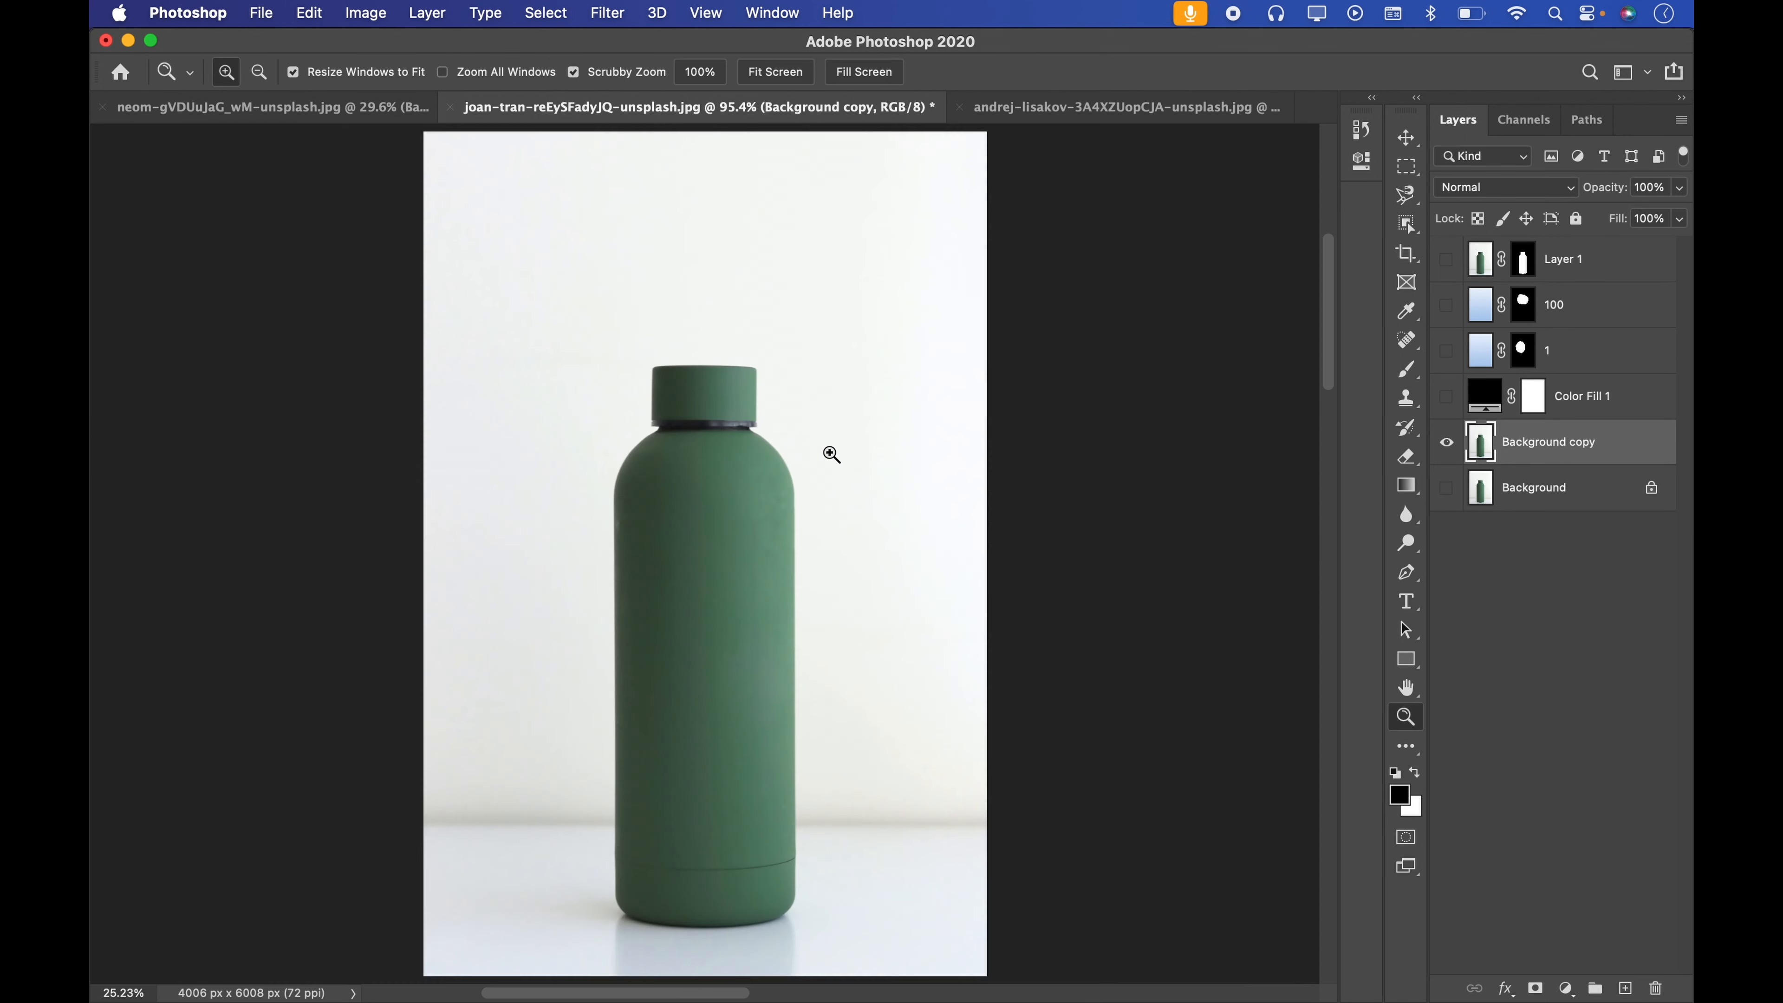
mouse_move(732, 376)
left_mouse_down()
mouse_move(741, 364)
mouse_move(685, 410)
left_mouse_up()
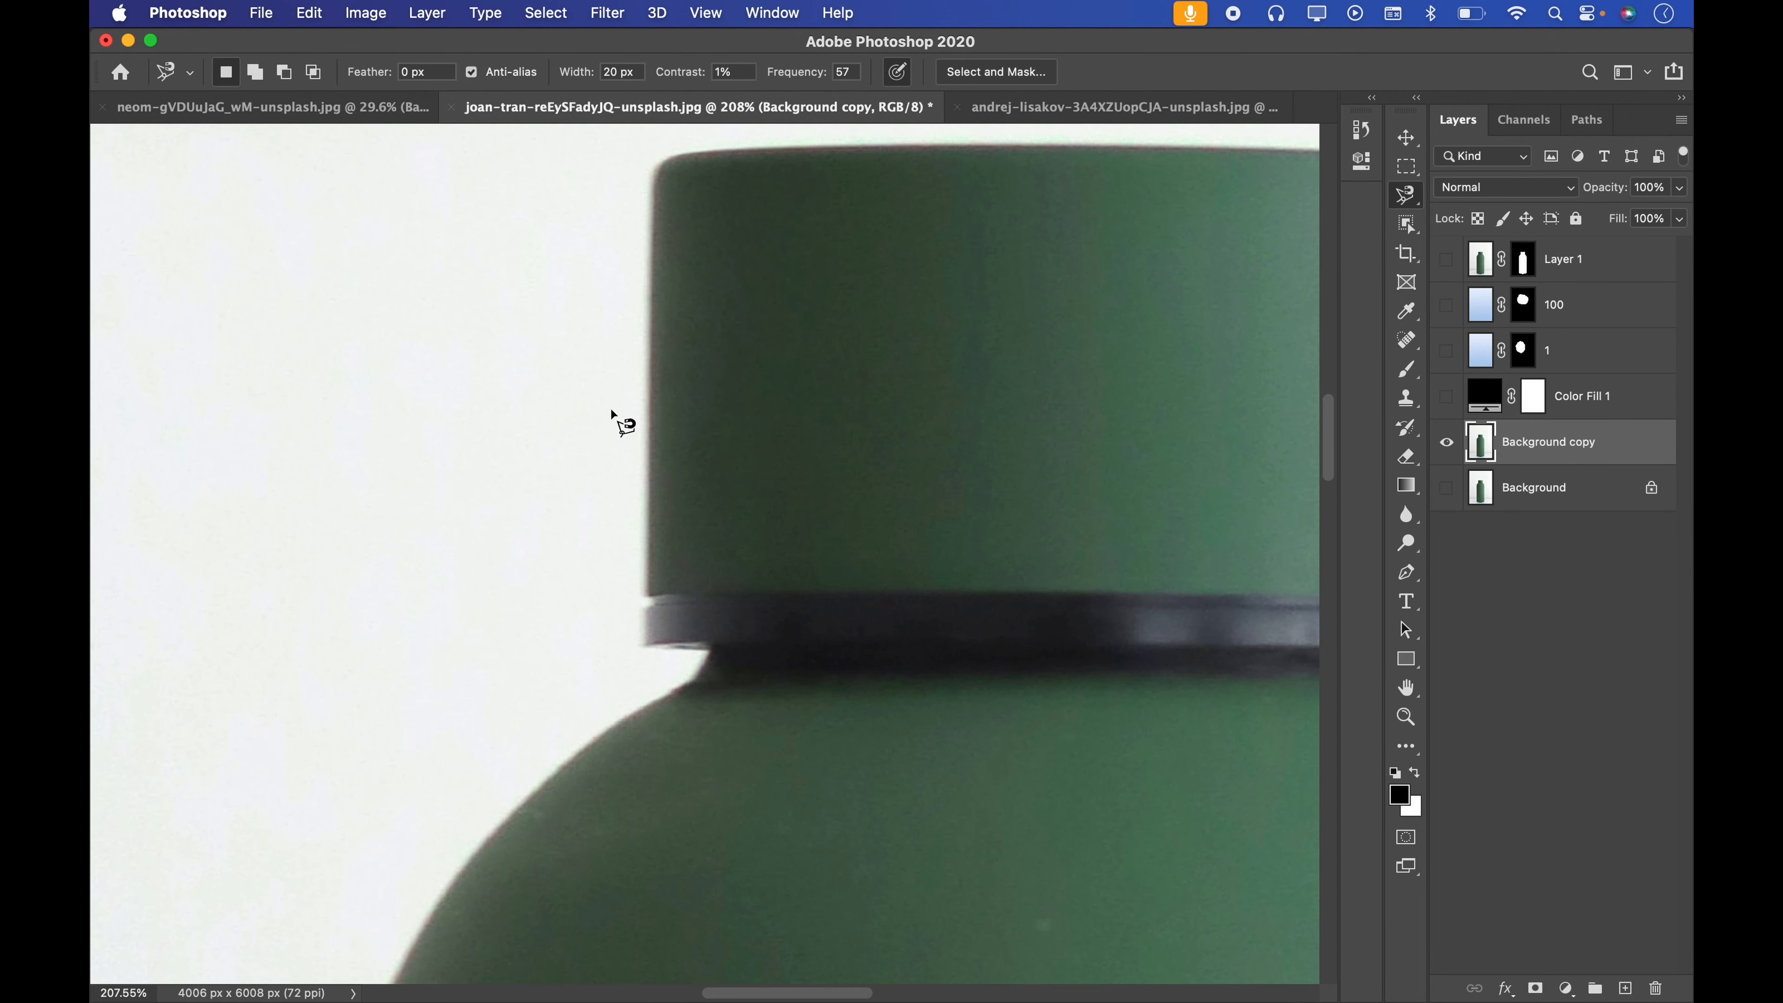
key("super+space")
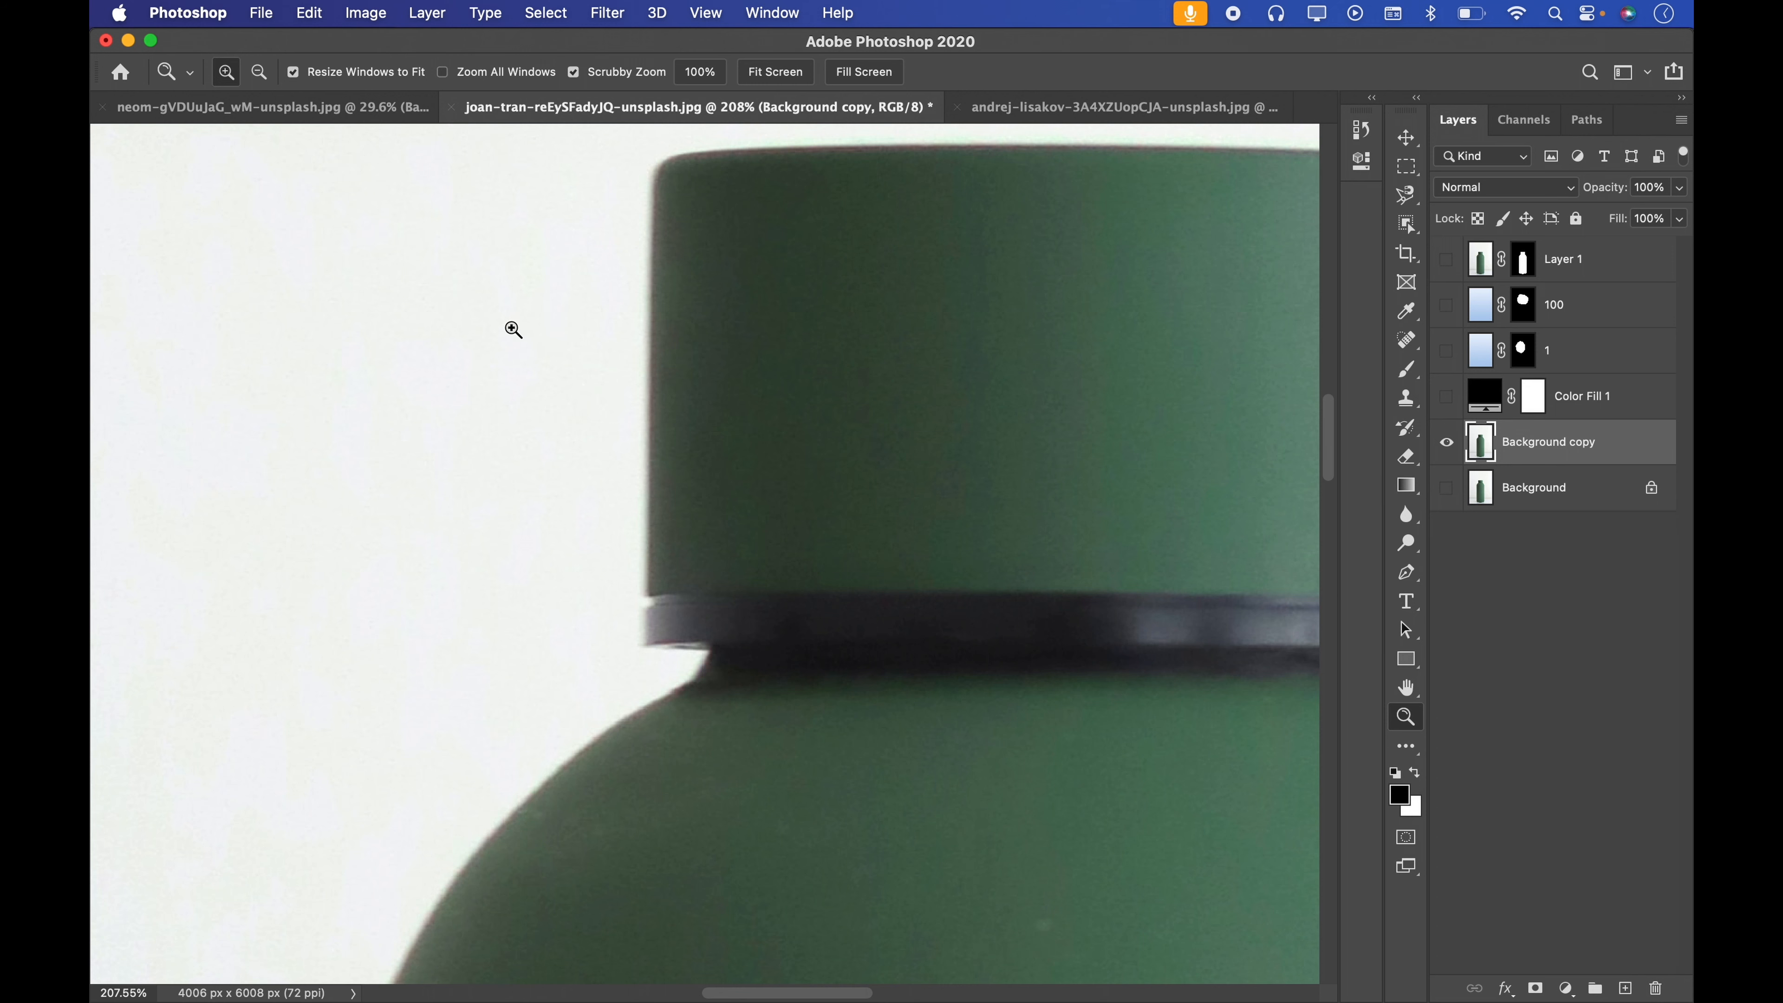
left_click_drag(781, 330, 518, 397)
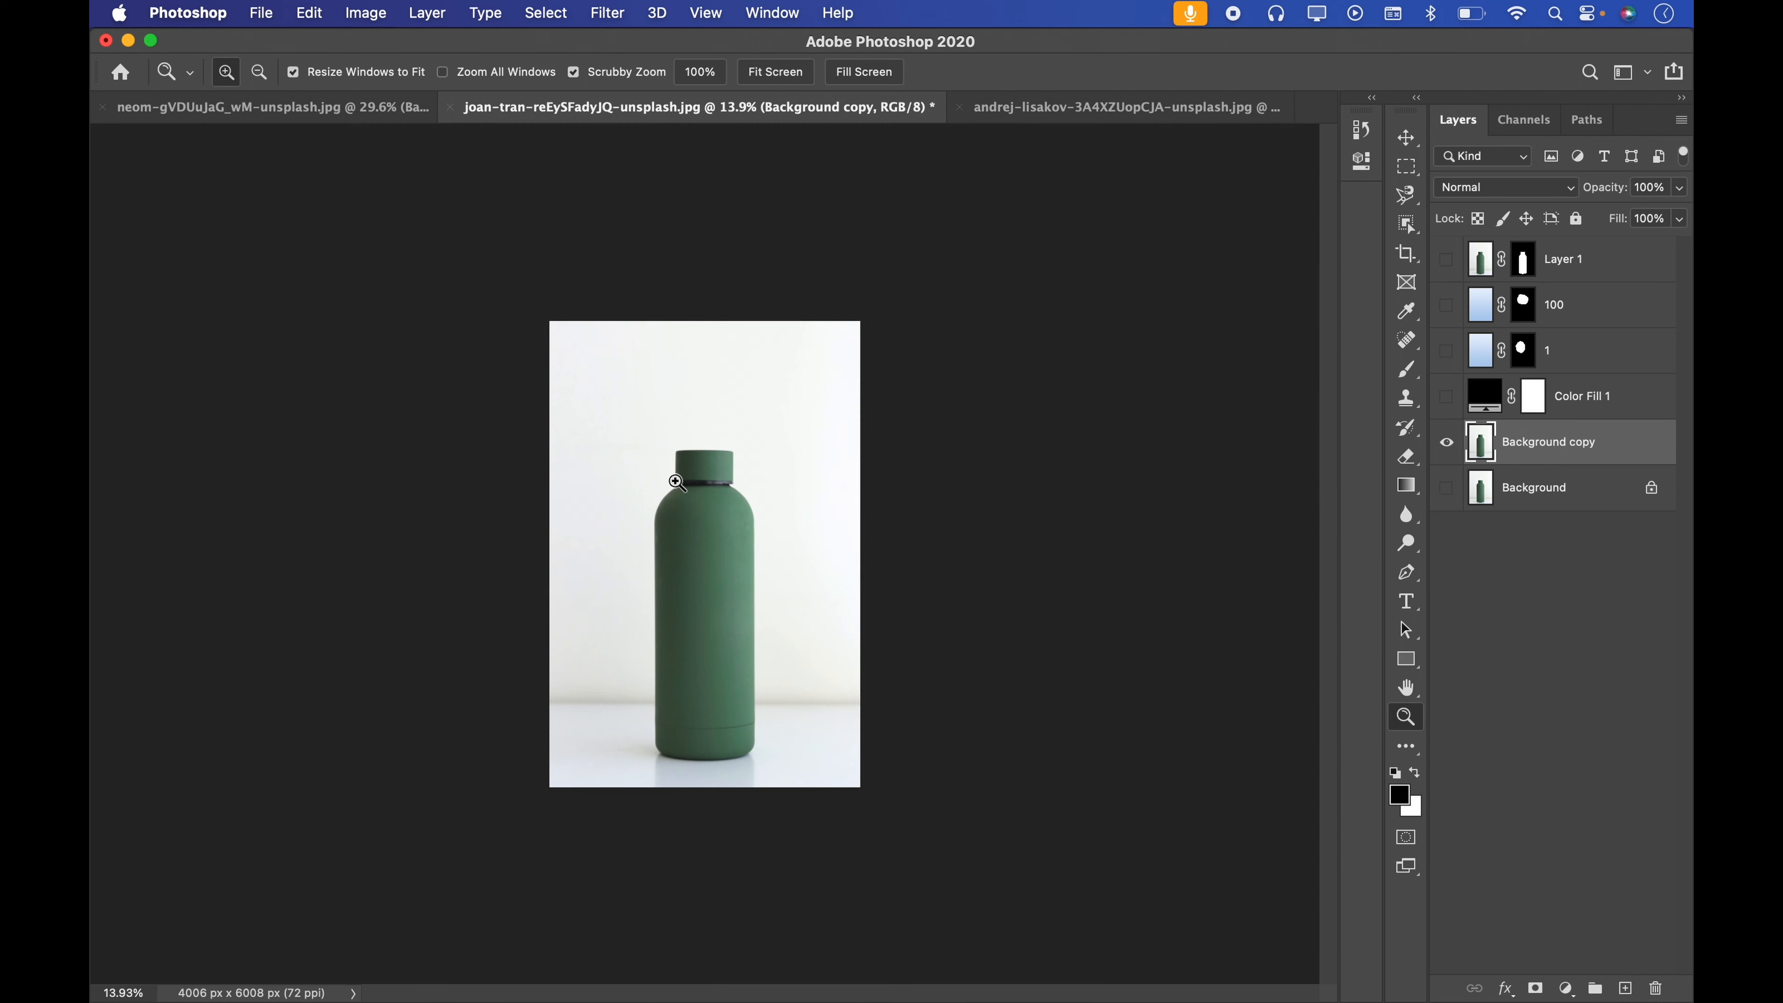
left_click_drag(677, 481, 758, 434)
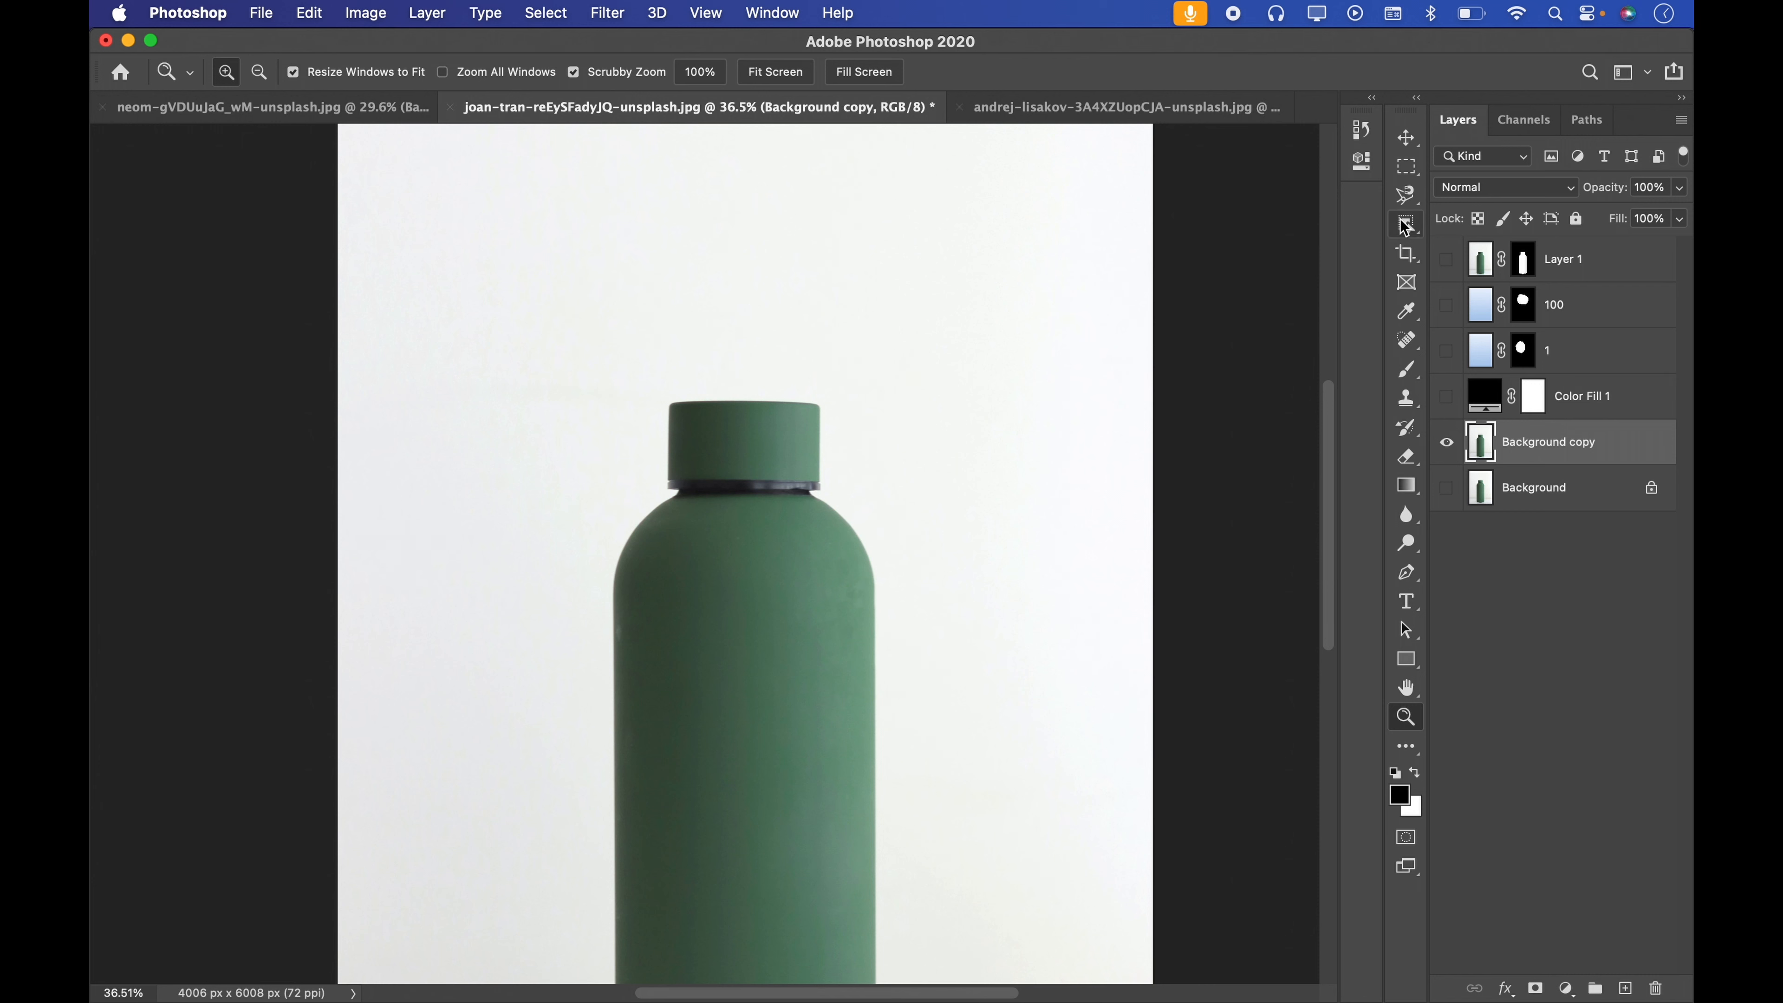
Set the Magnetic Lasso's contrast to 20%
left_click(1406, 197)
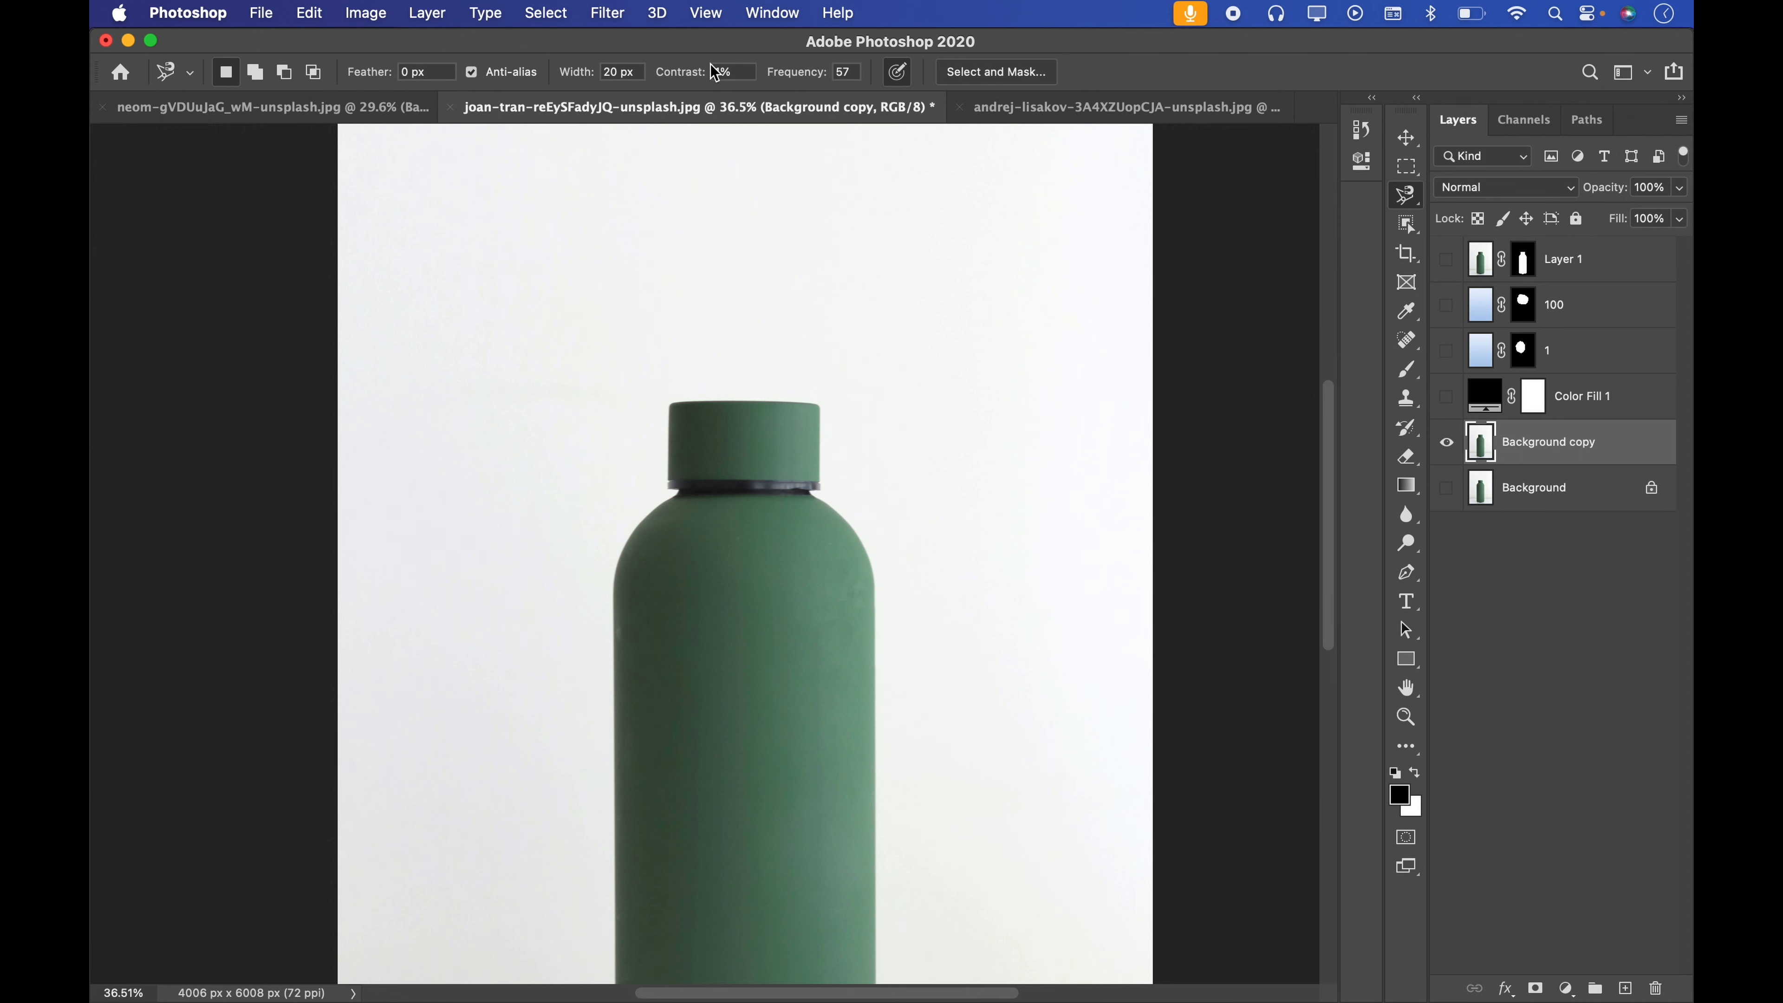
left_click(733, 71)
left_click(1133, 69)
left_click(742, 70)
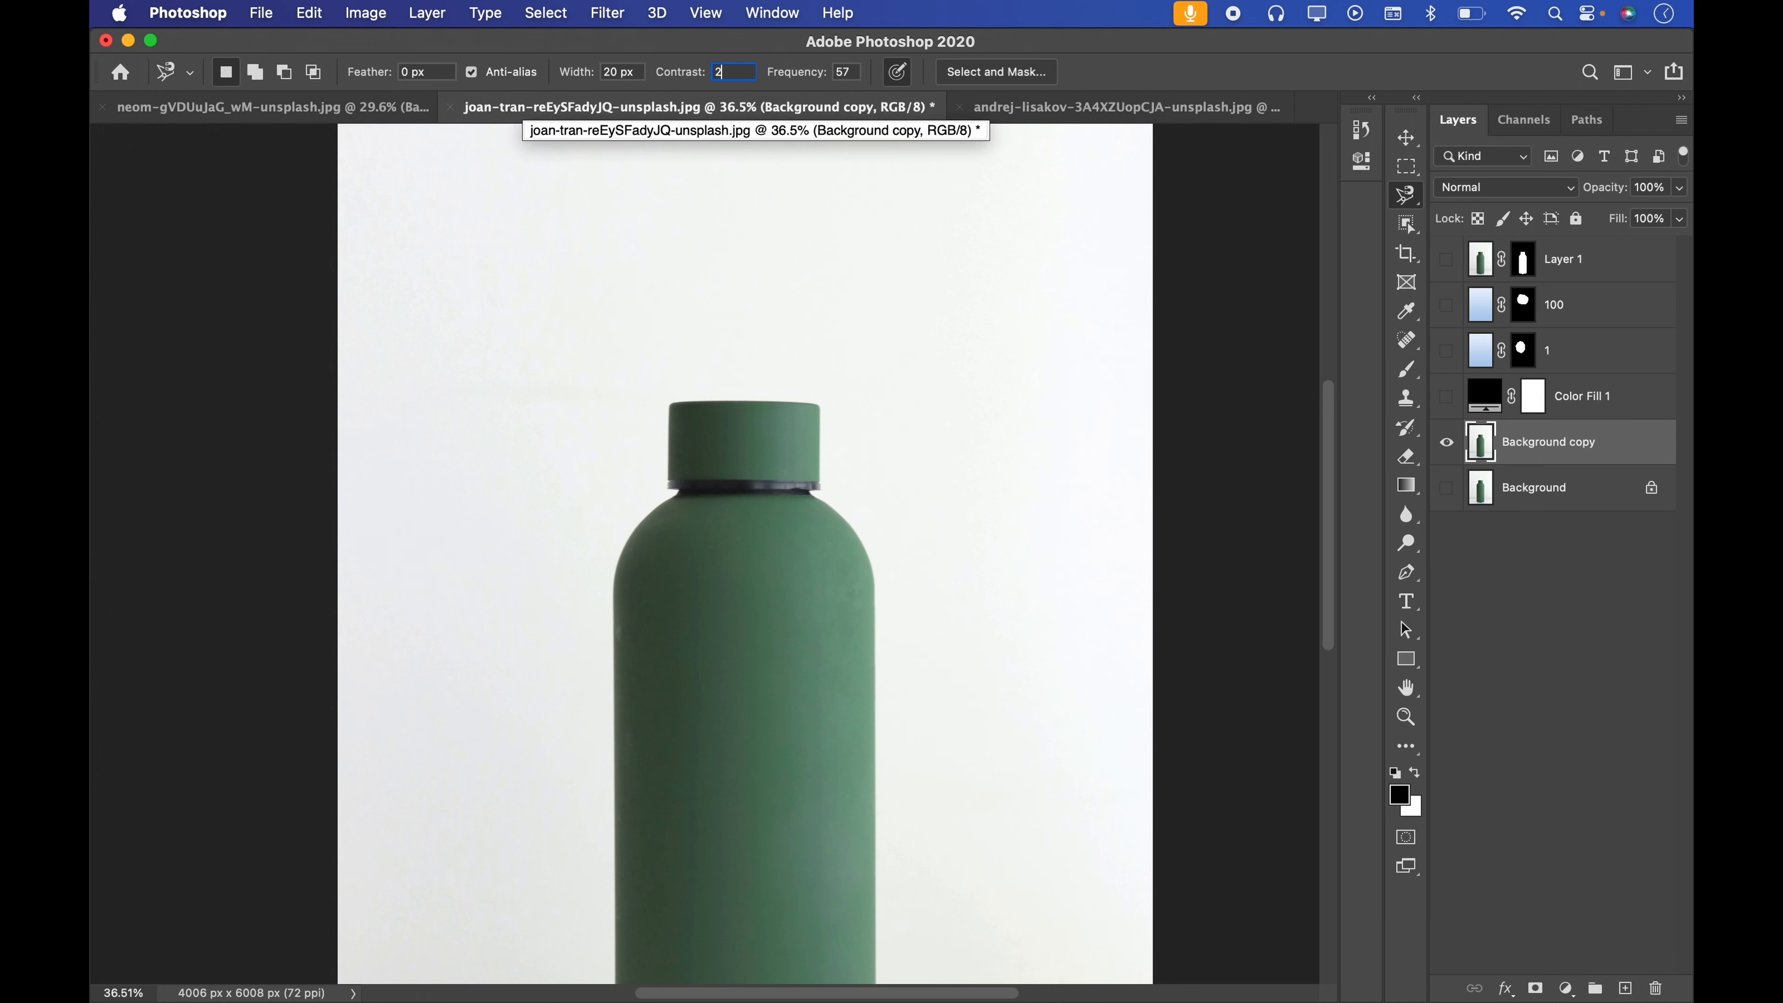
type("20")
key("Return")
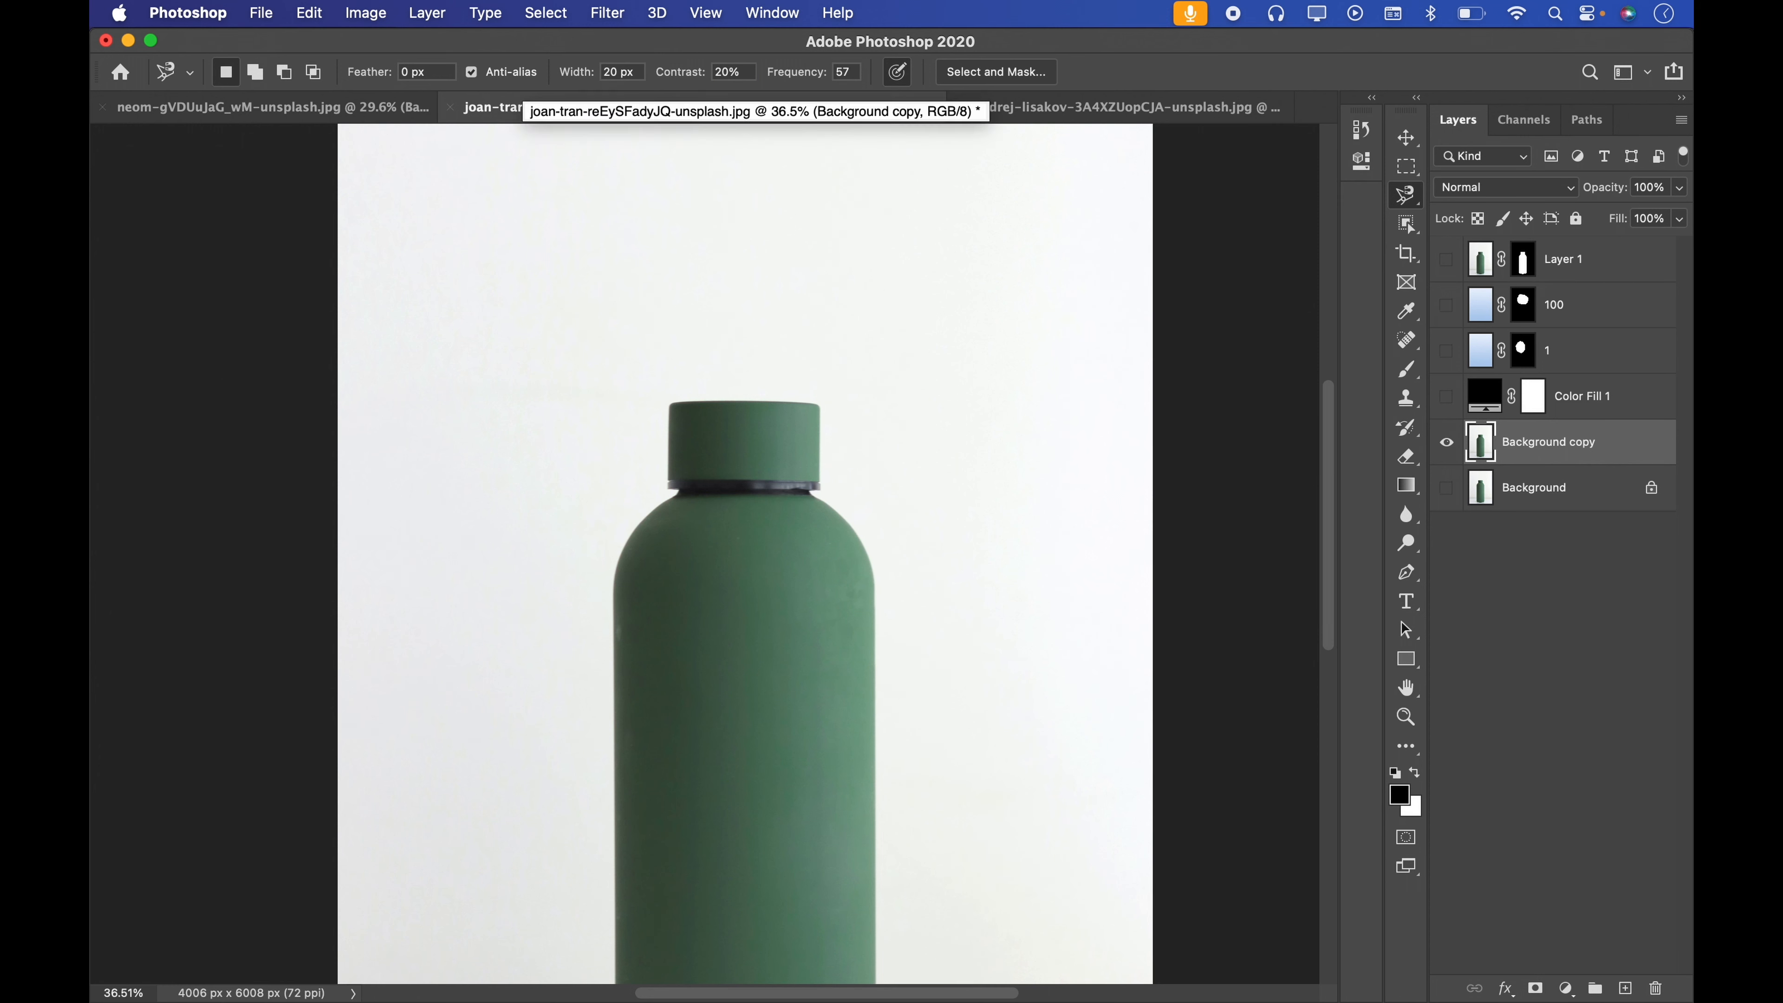
left_click(1406, 195)
right_click(1406, 224)
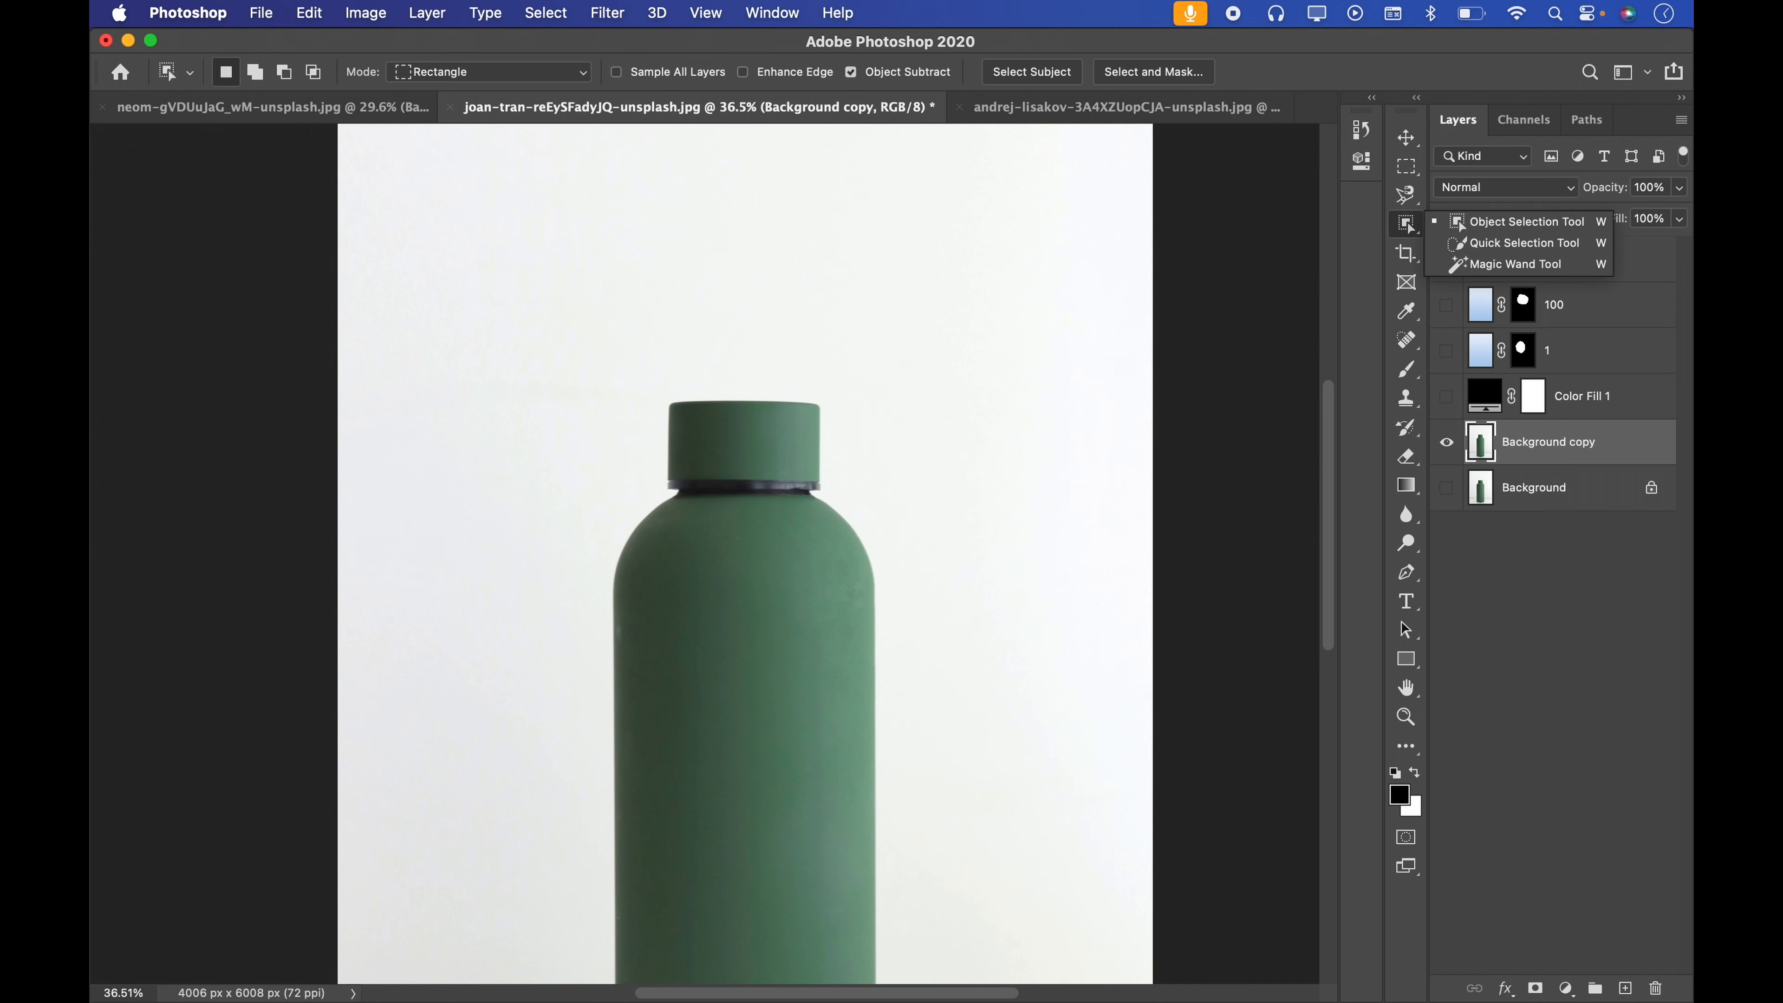
left_click(1406, 224)
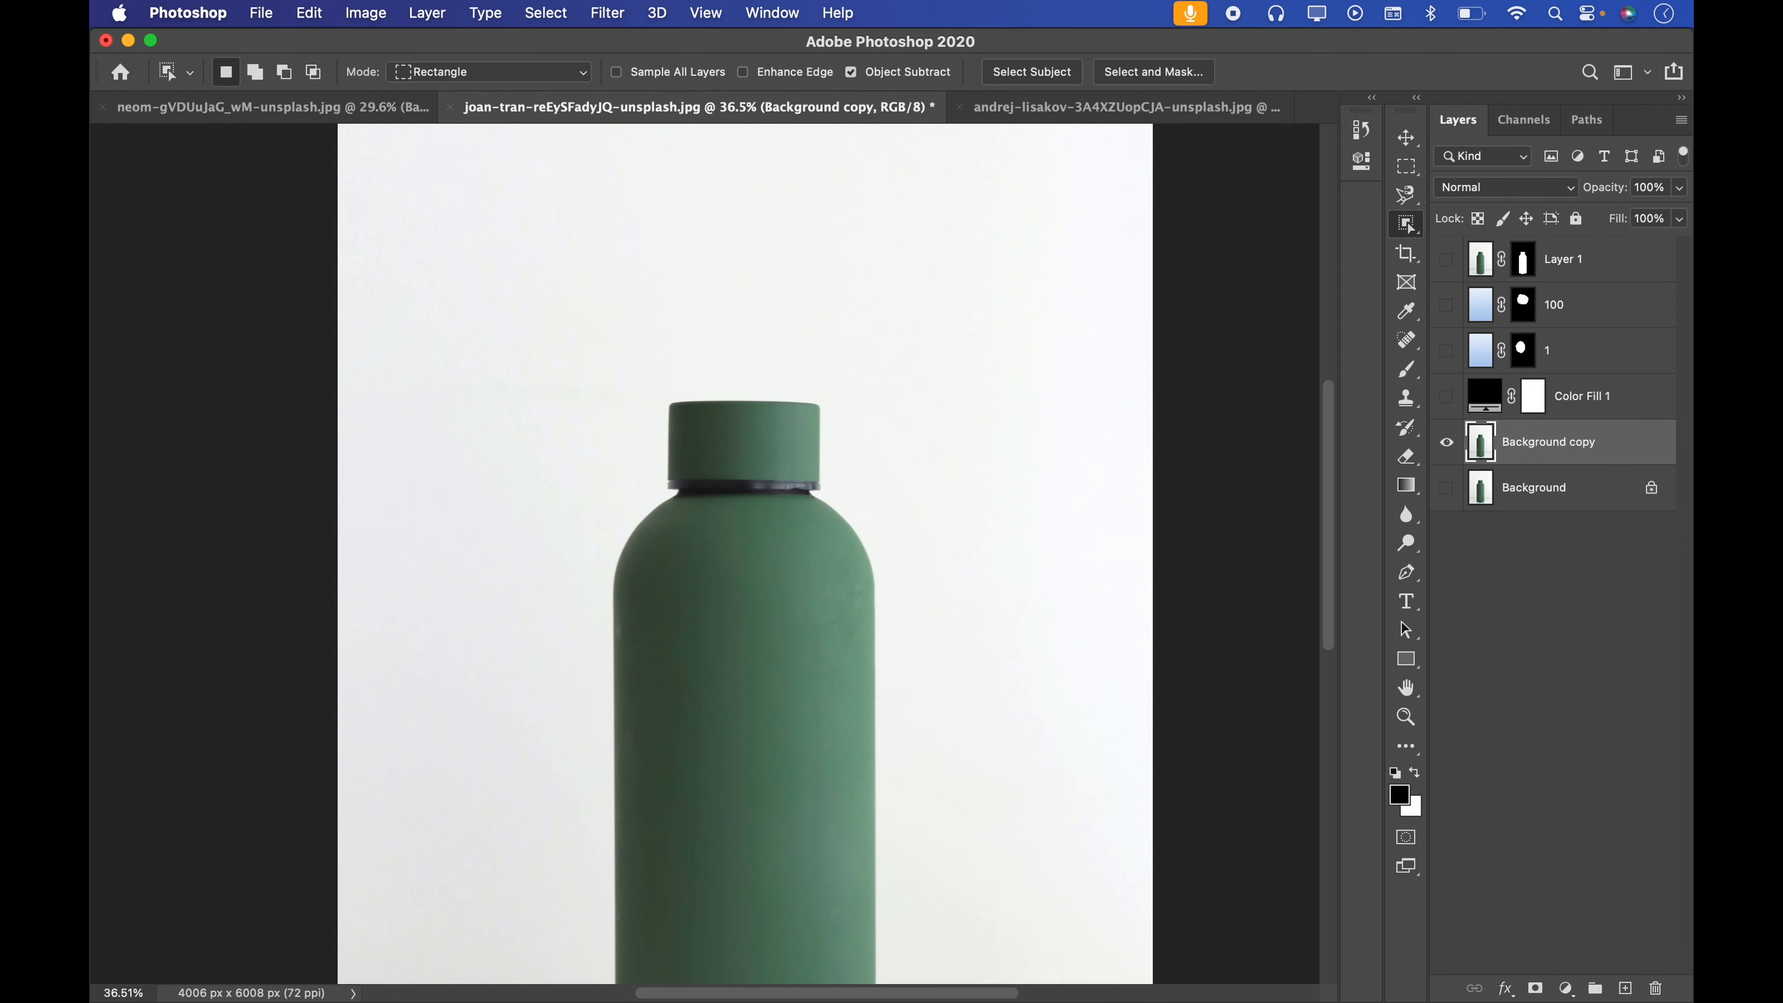
left_click(1406, 195)
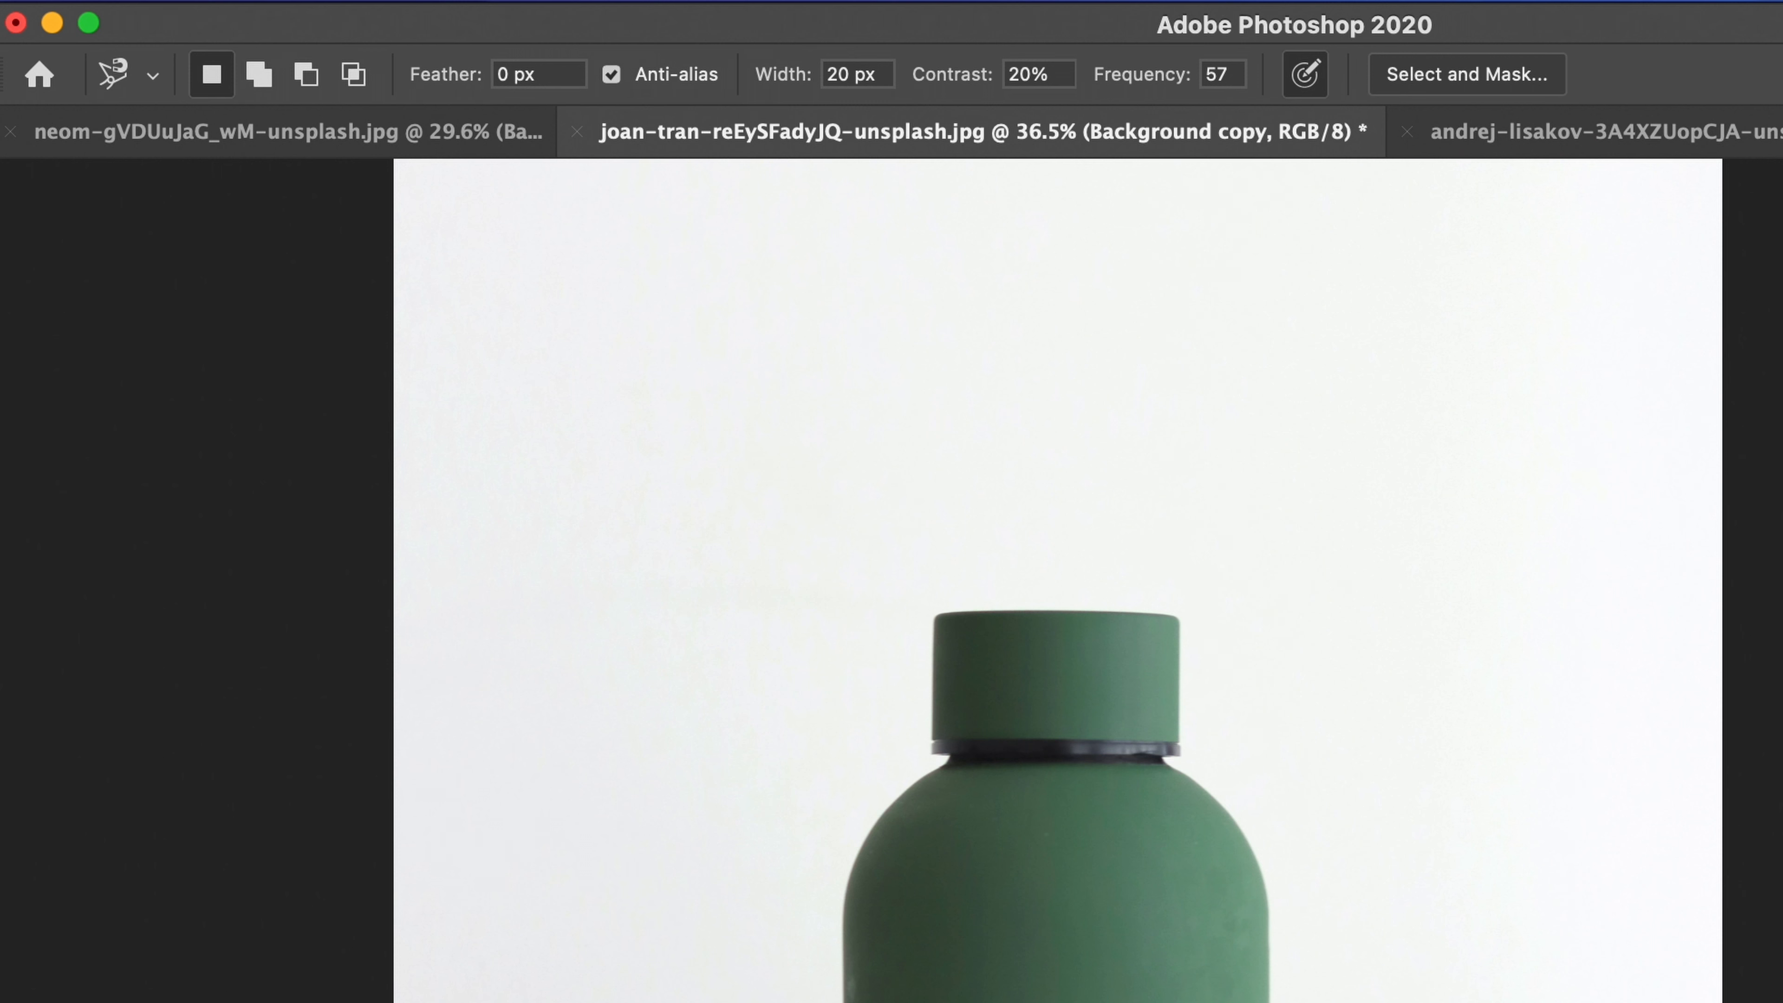
Set the Magnetic Lasso's frequency to 1
key("z")
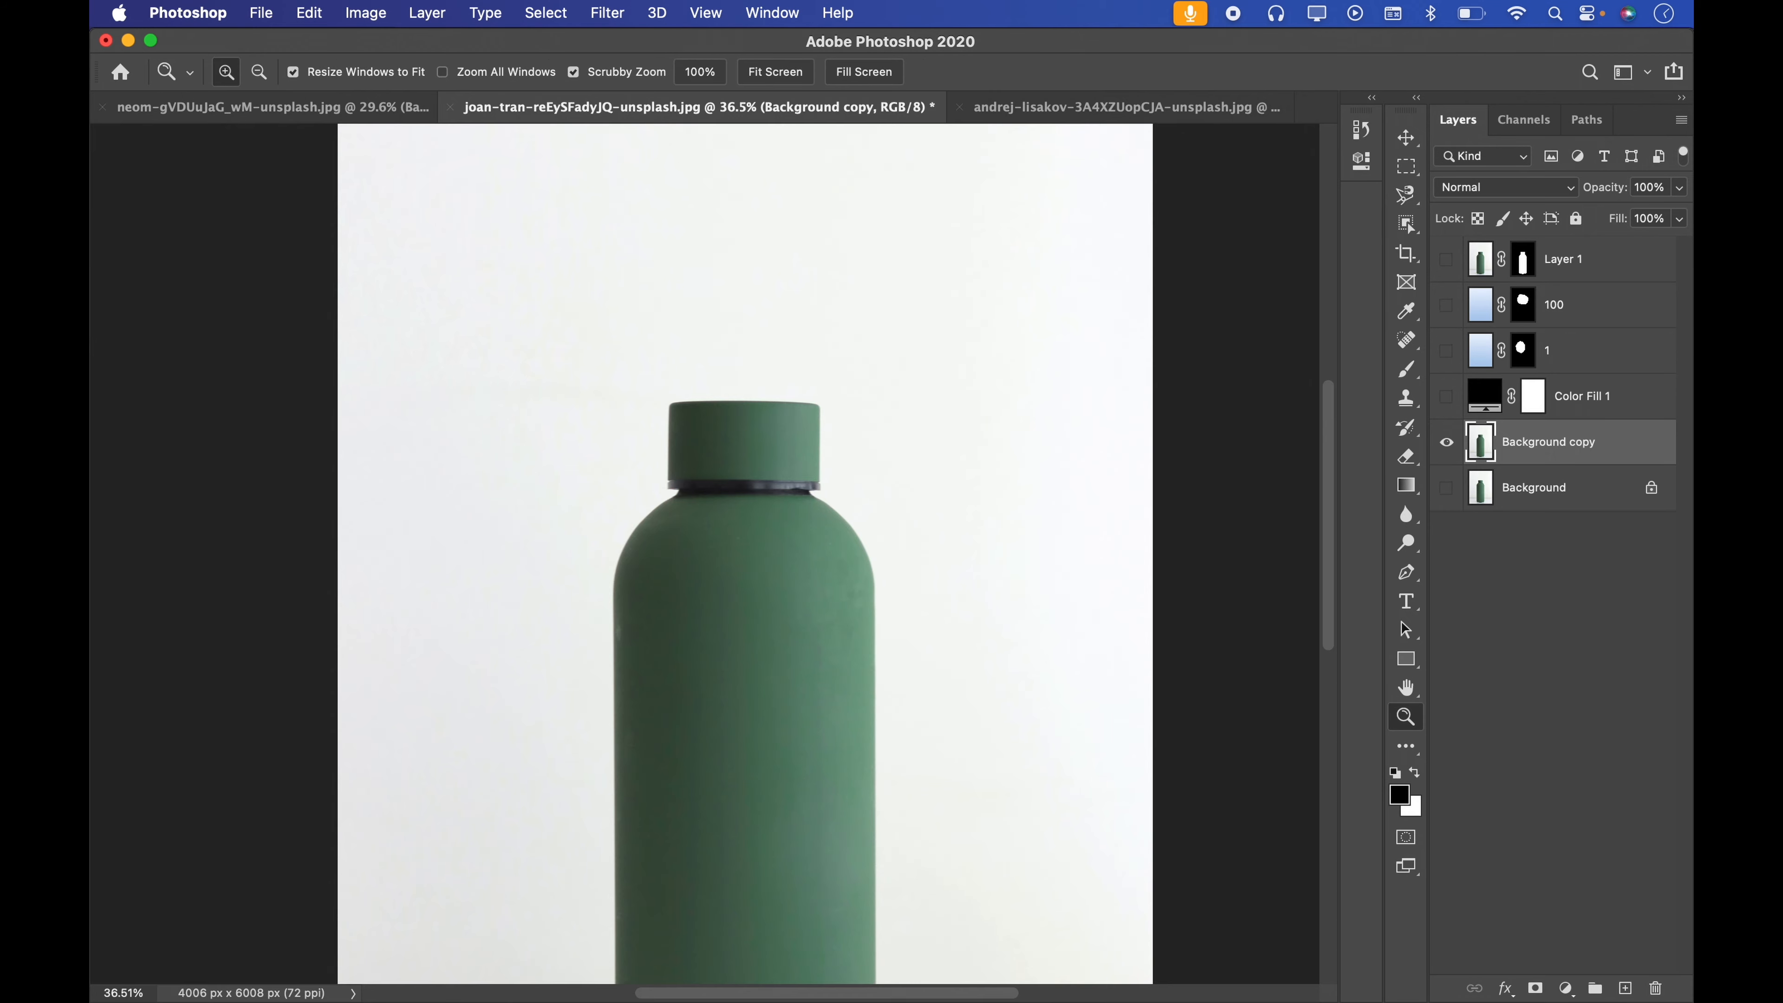
left_click_drag(669, 428, 828, 428)
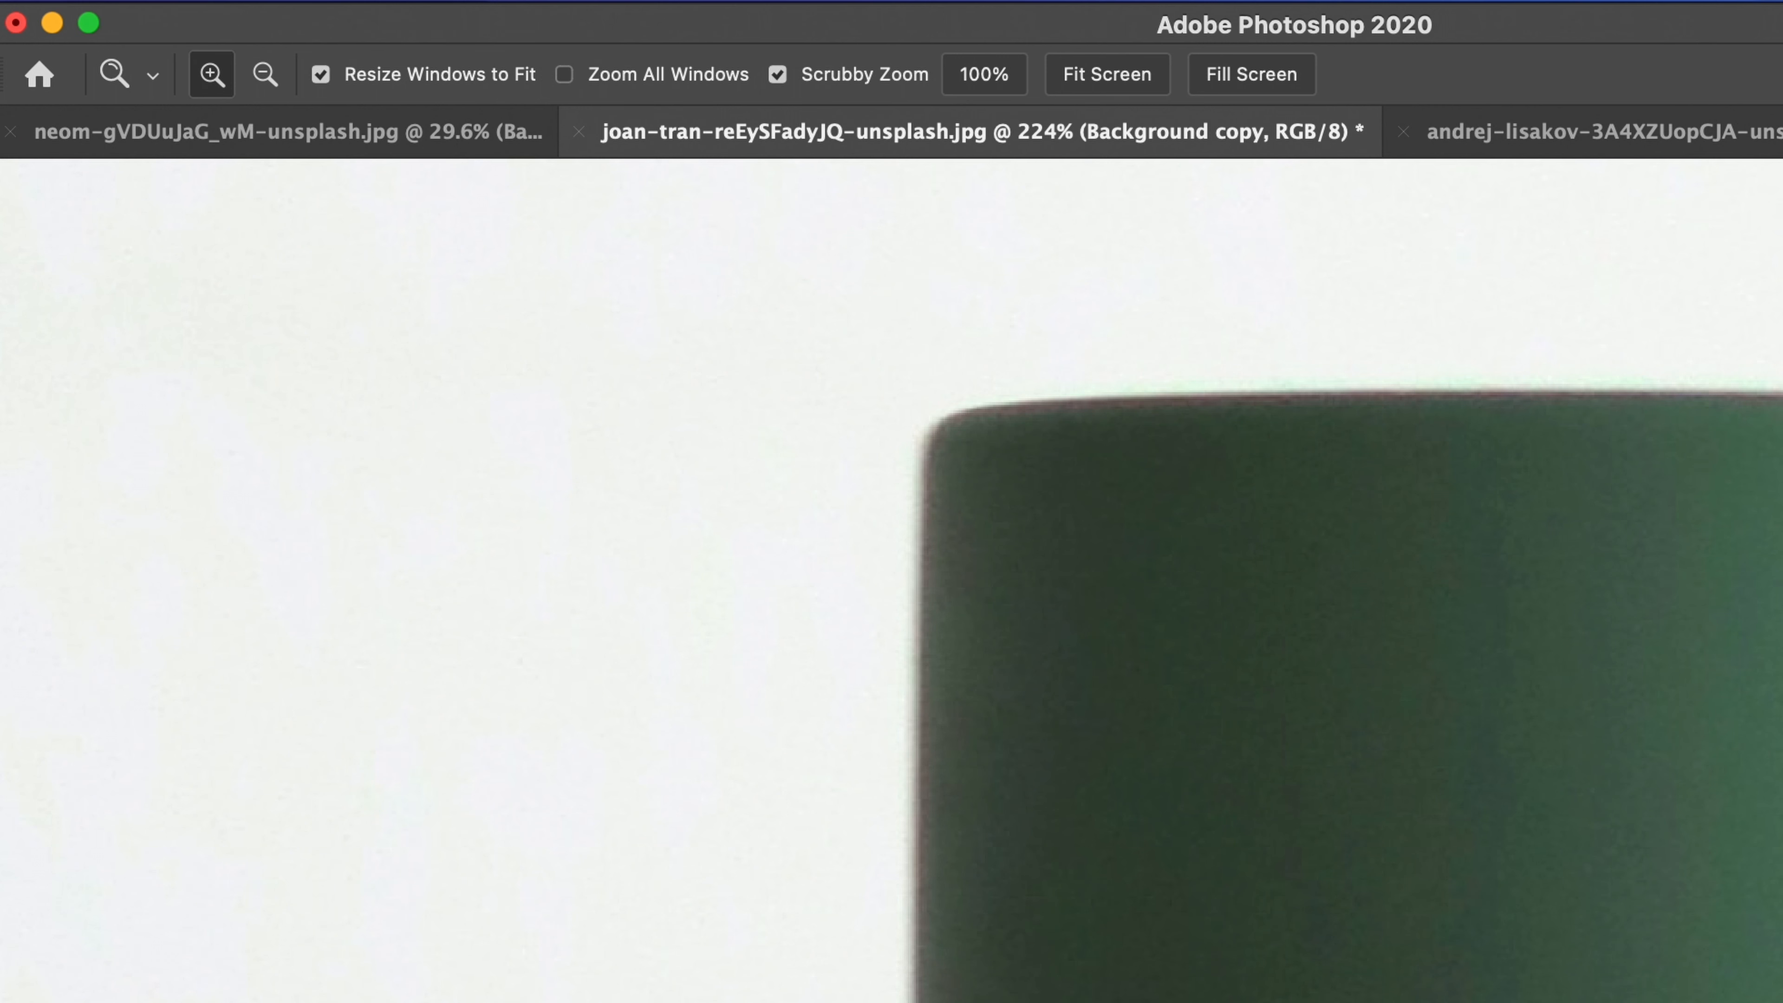
key("l")
double_click(1217, 75)
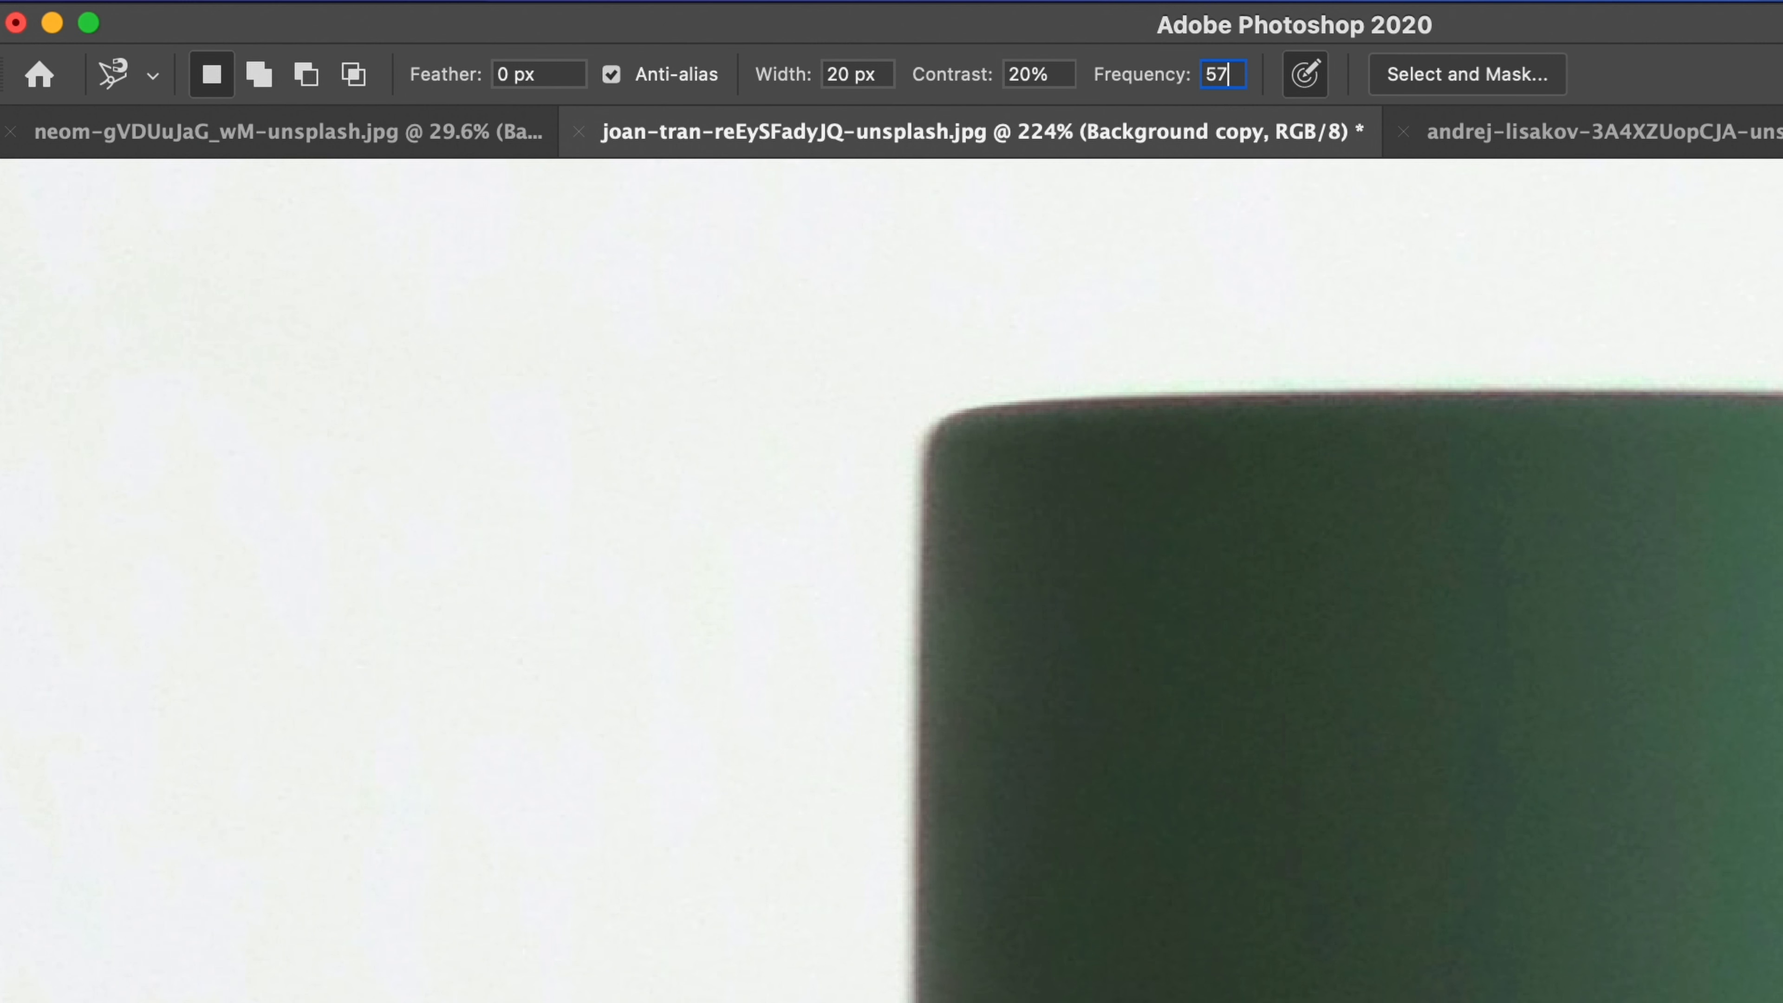
type("1")
key("Return")
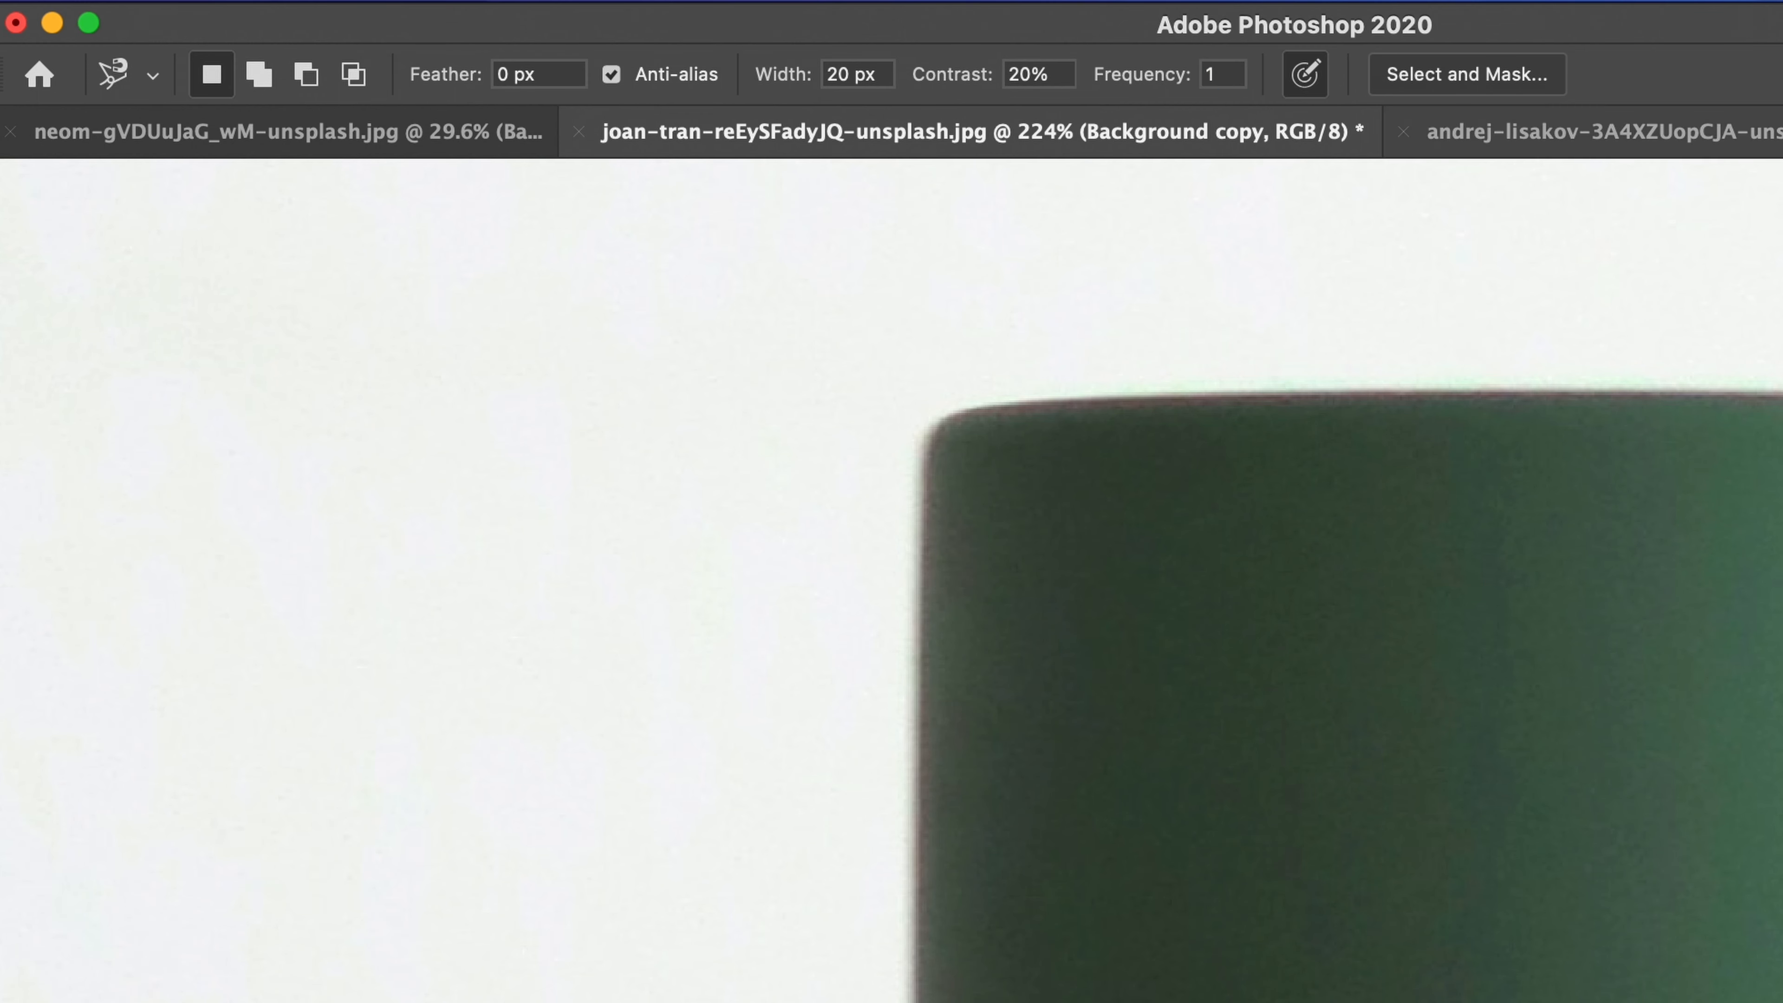
With frequency 2, trace a closed Magnetic Lasso selection along the left edge of the bottle's cap and shoulder, and deselect it
key("super+space")
mouse_move(1614, 453)
left_mouse_down()
mouse_move(1362, 506)
mouse_move(1038, 505)
left_mouse_up()
scroll(1293, 498, "down", 3)
key("super+space")
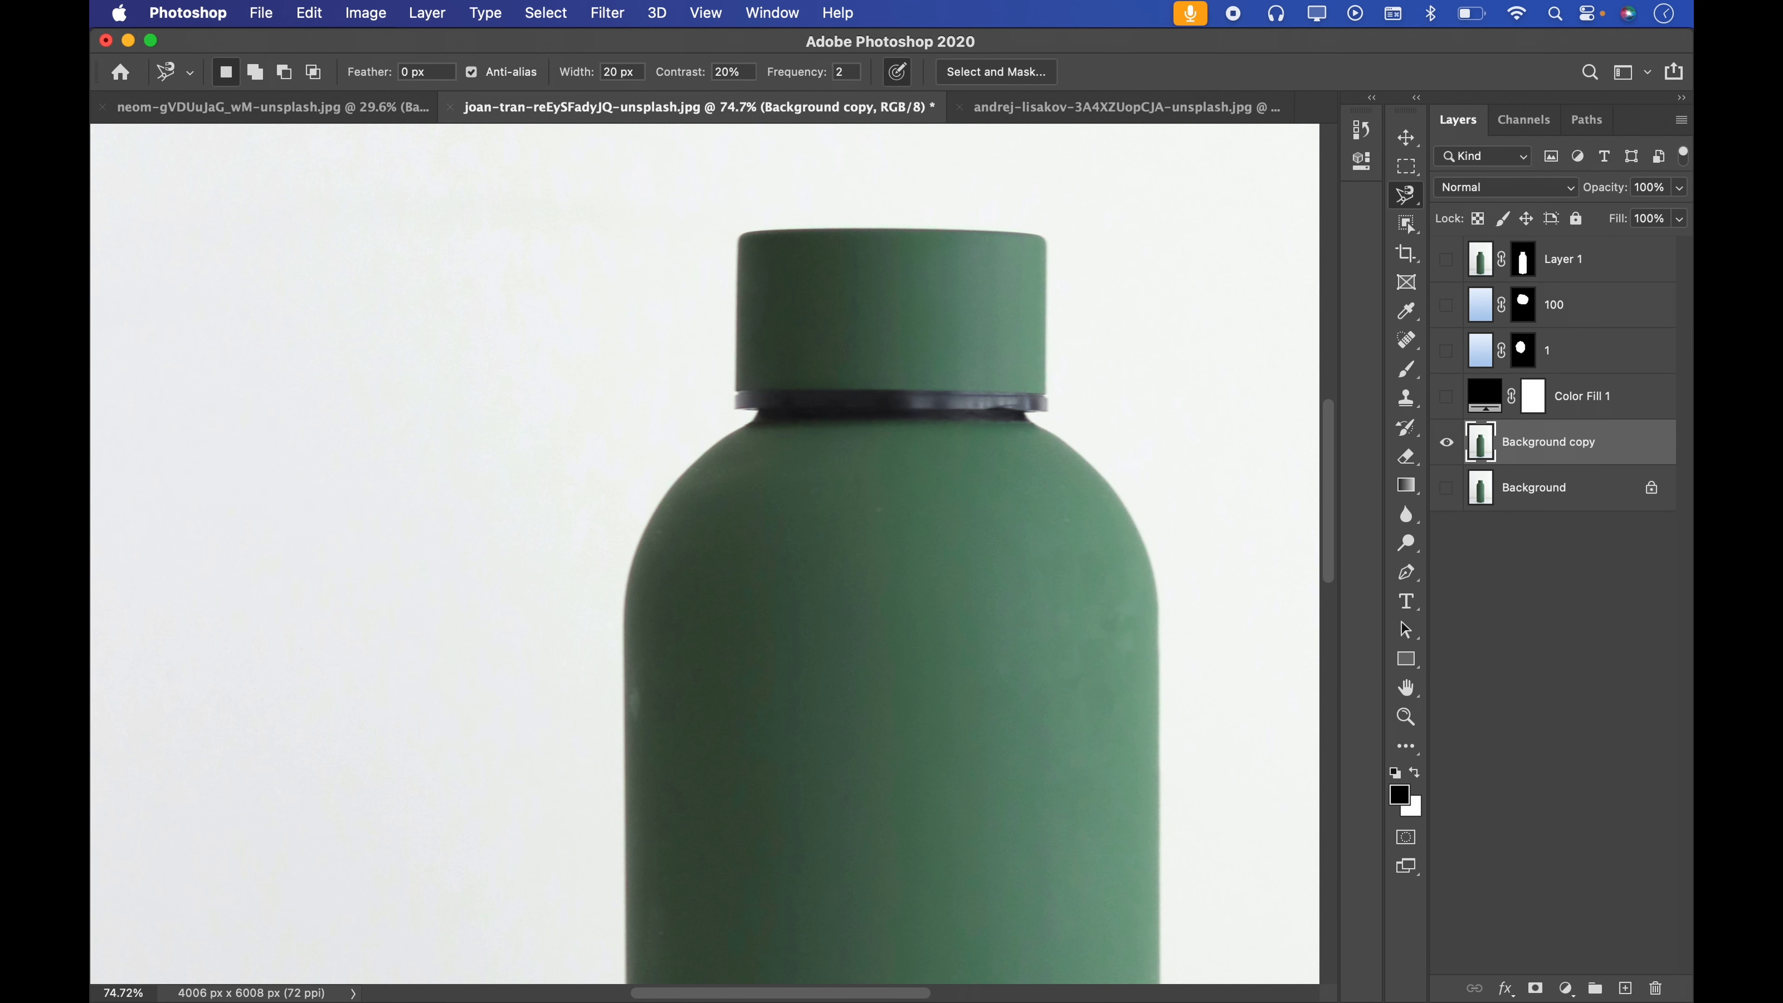
left_click(740, 238)
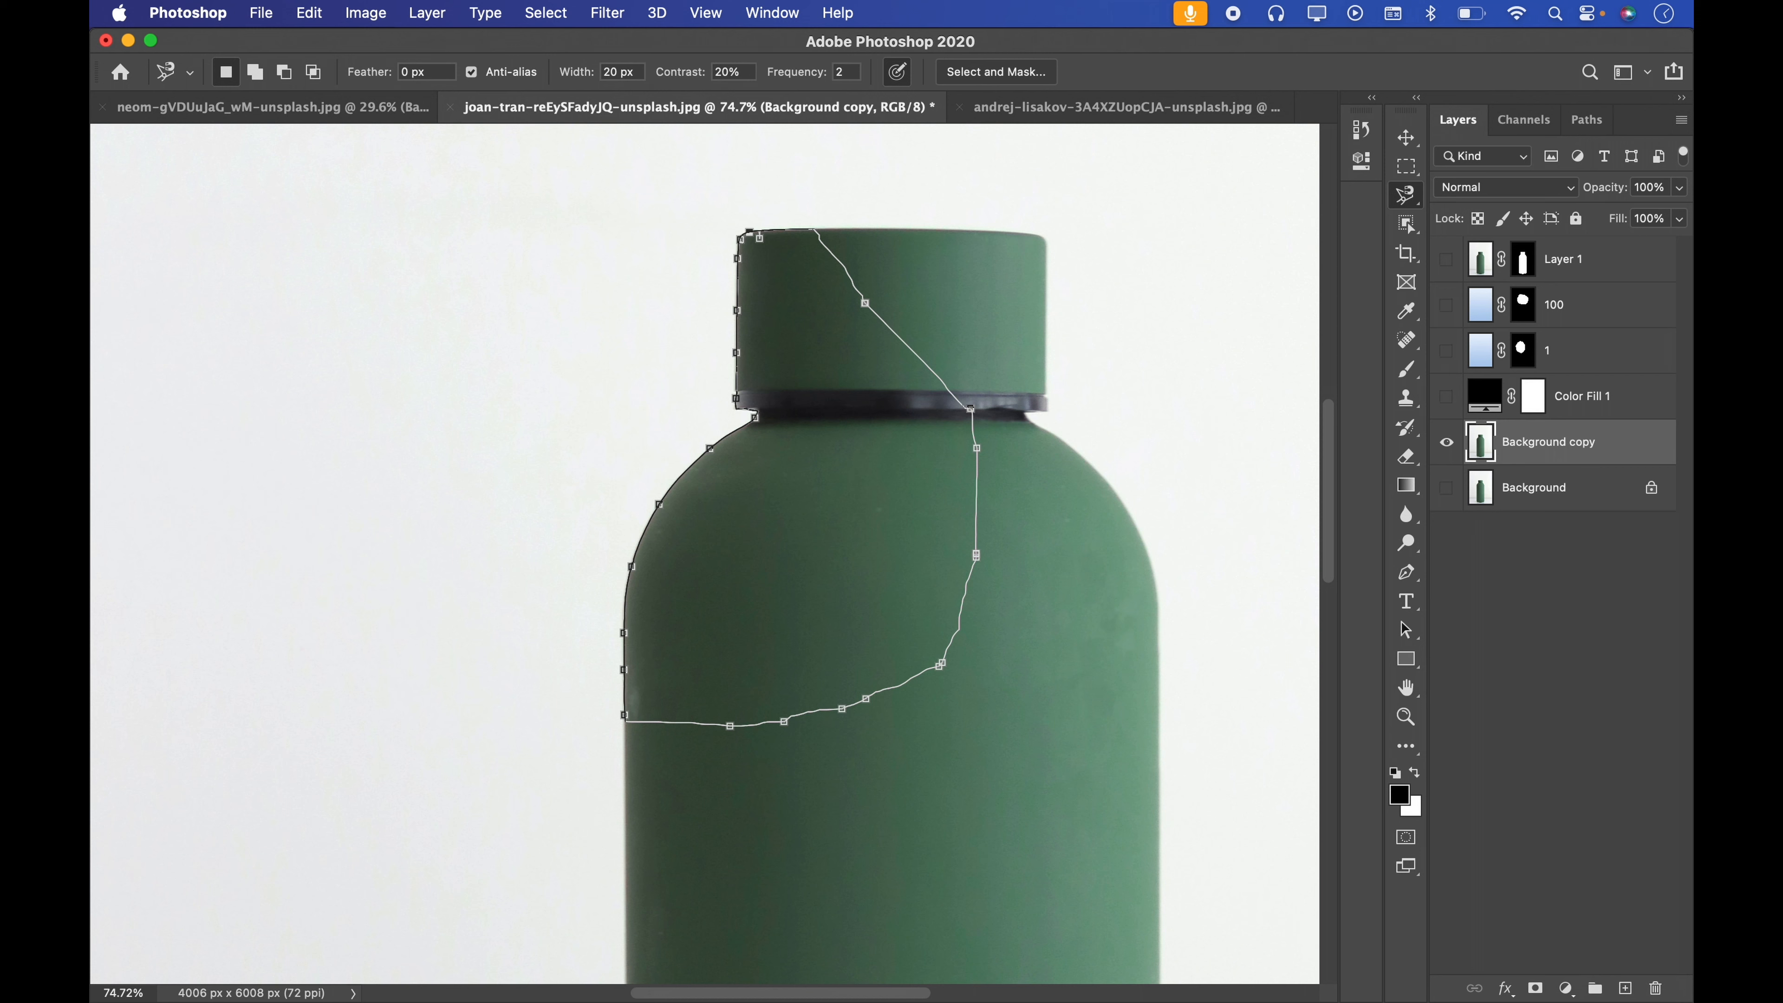
left_click(748, 231)
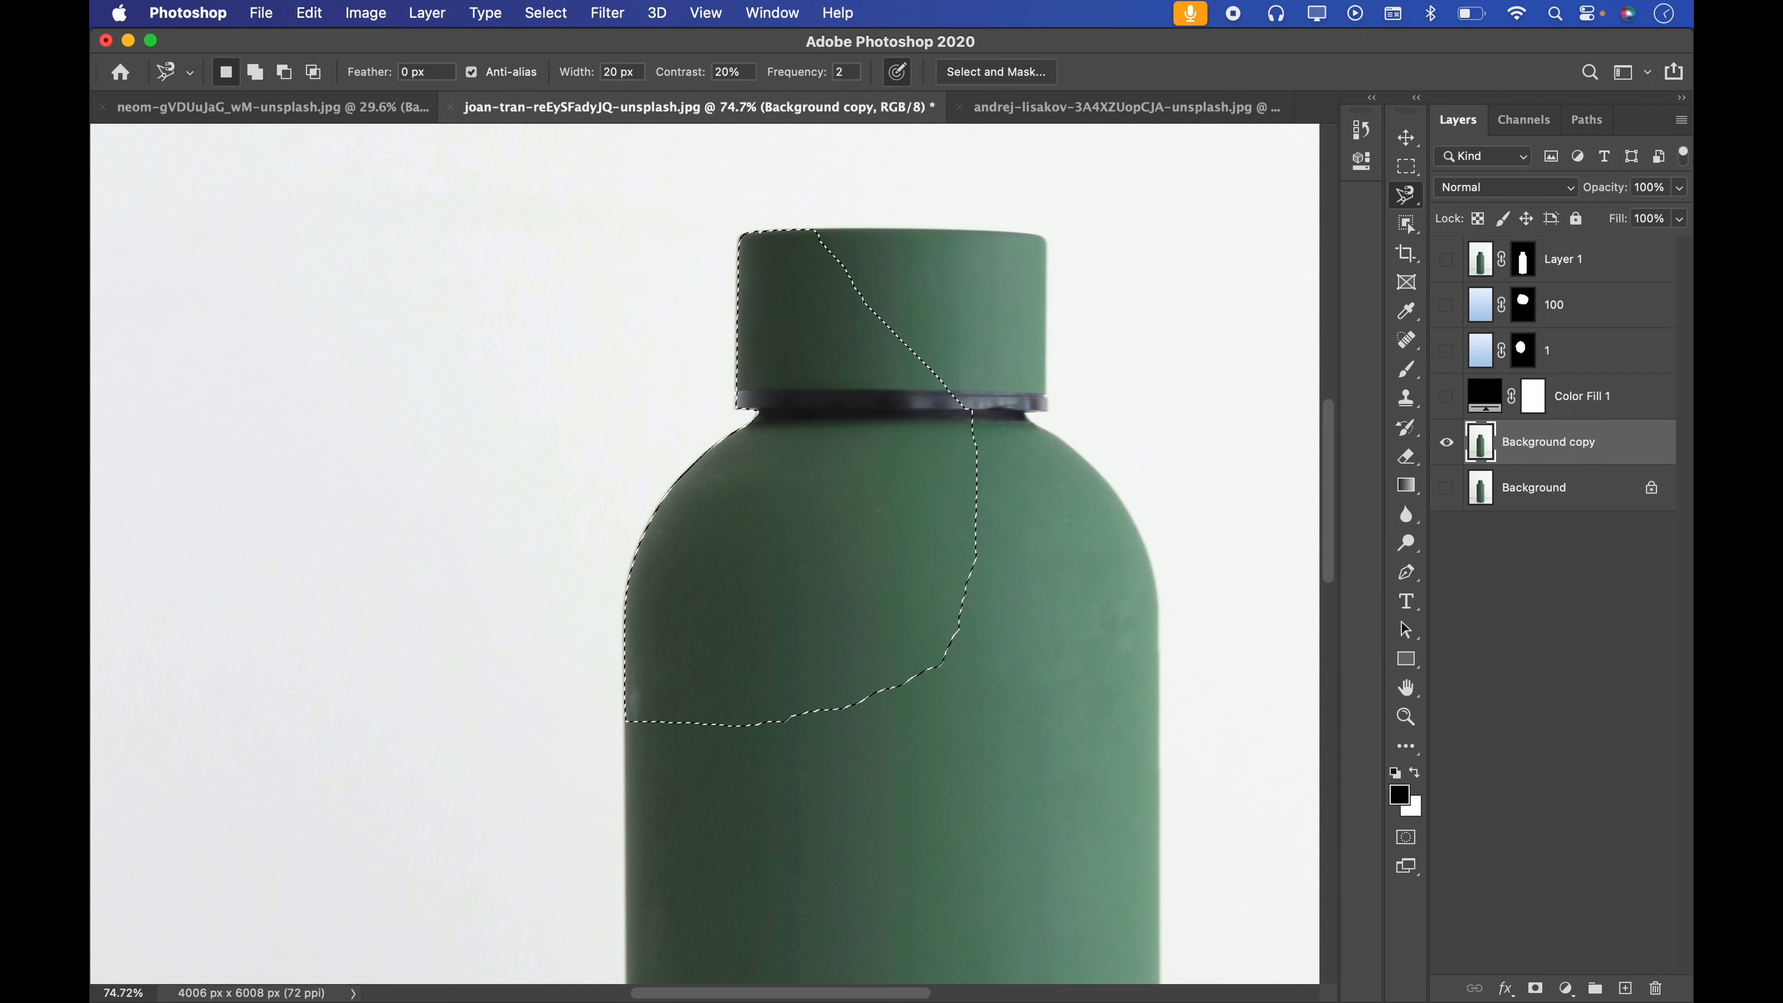
key("super+d")
Set the frequency to 100, trace a closed selection along the left edge of the cap and shoulder, and deselect it
type("2")
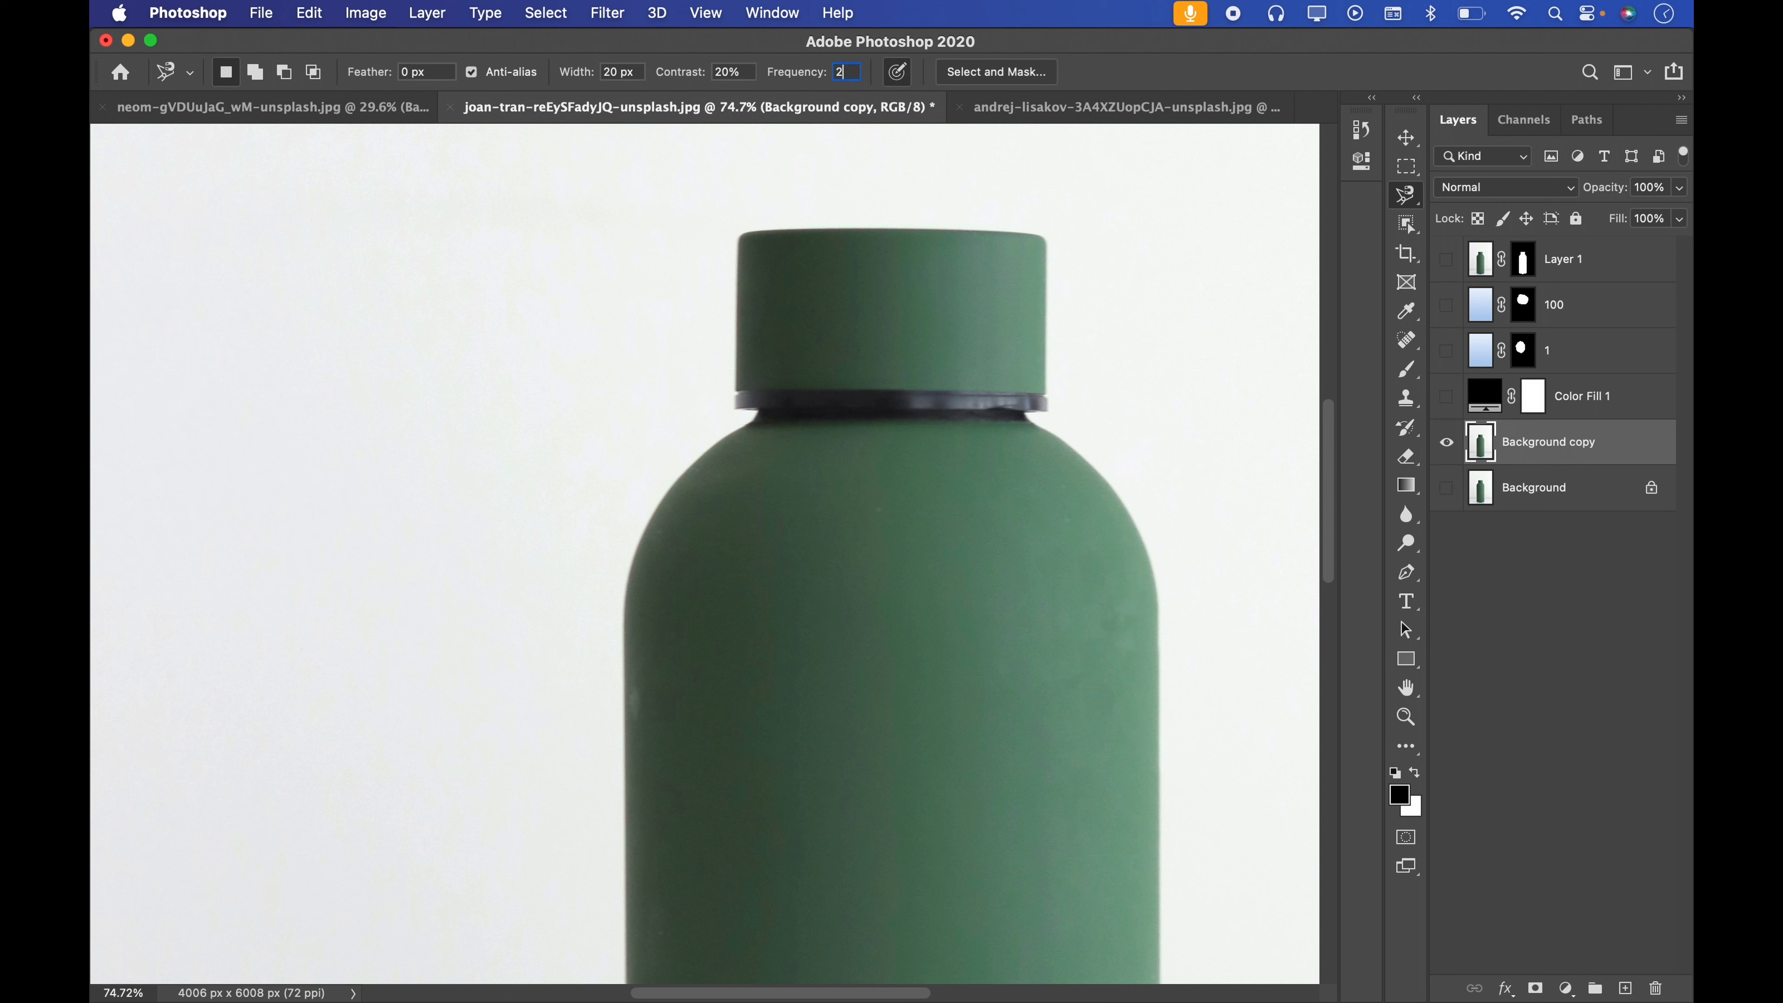
key("BackSpace")
type("100")
left_click(738, 235)
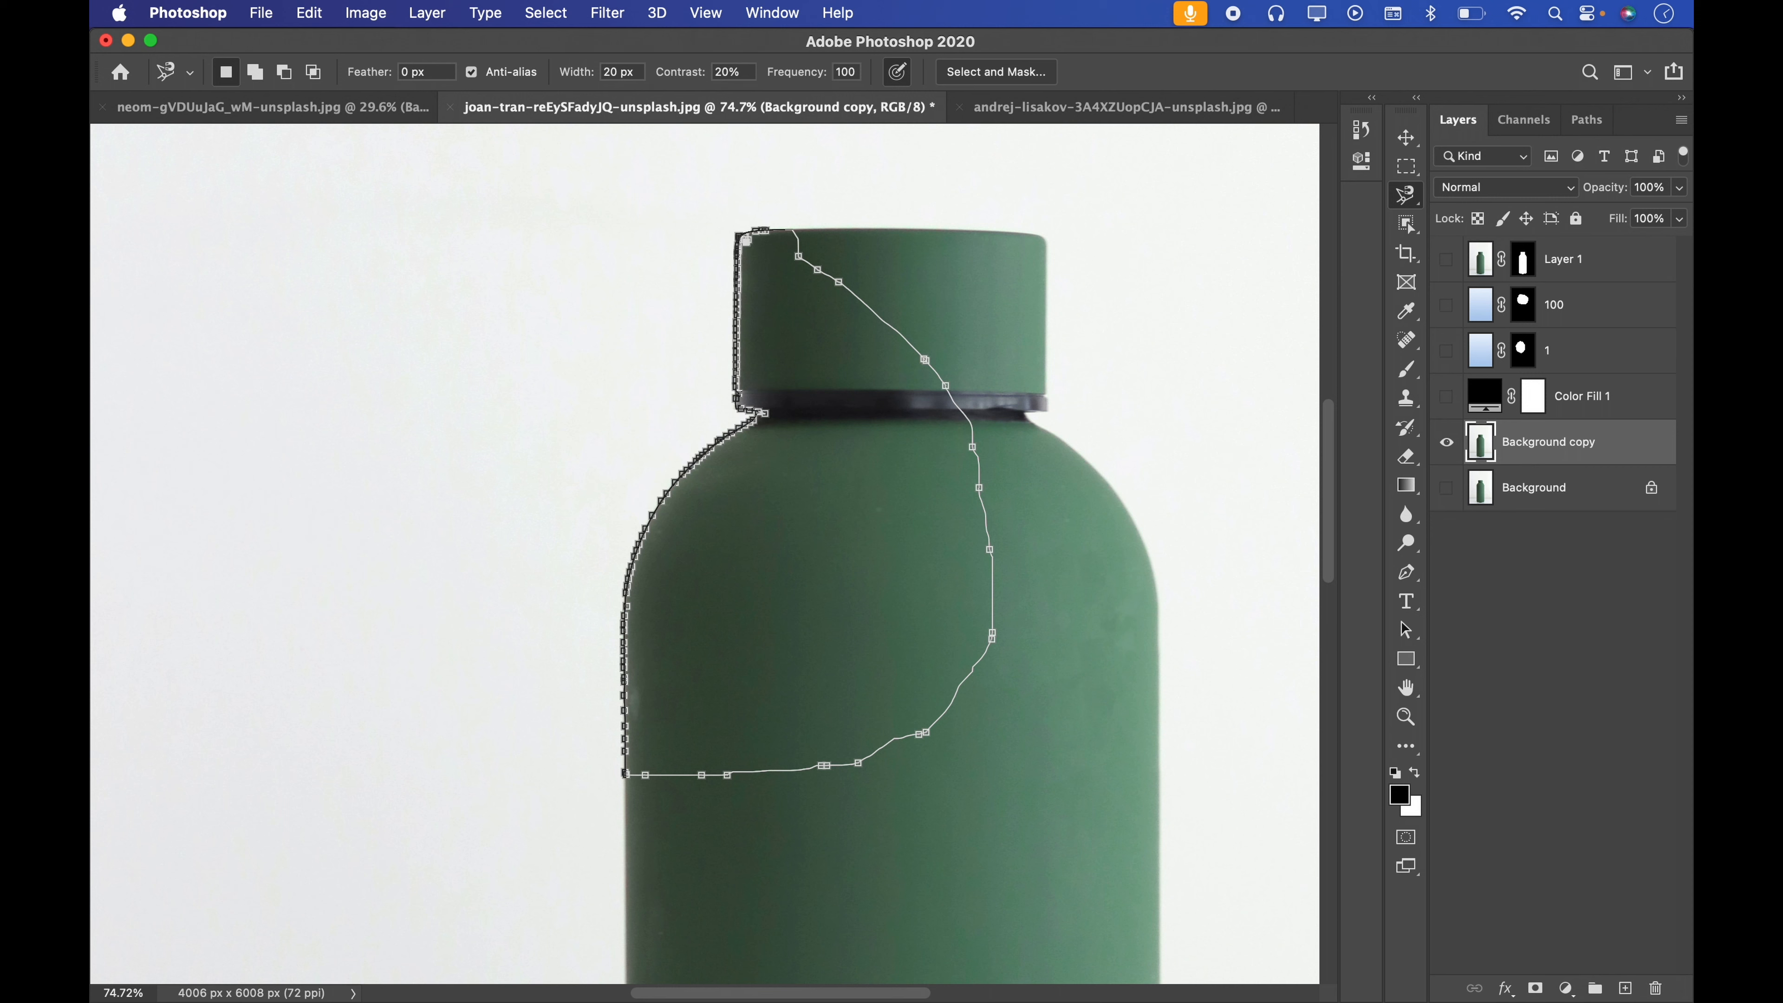
left_click(746, 240)
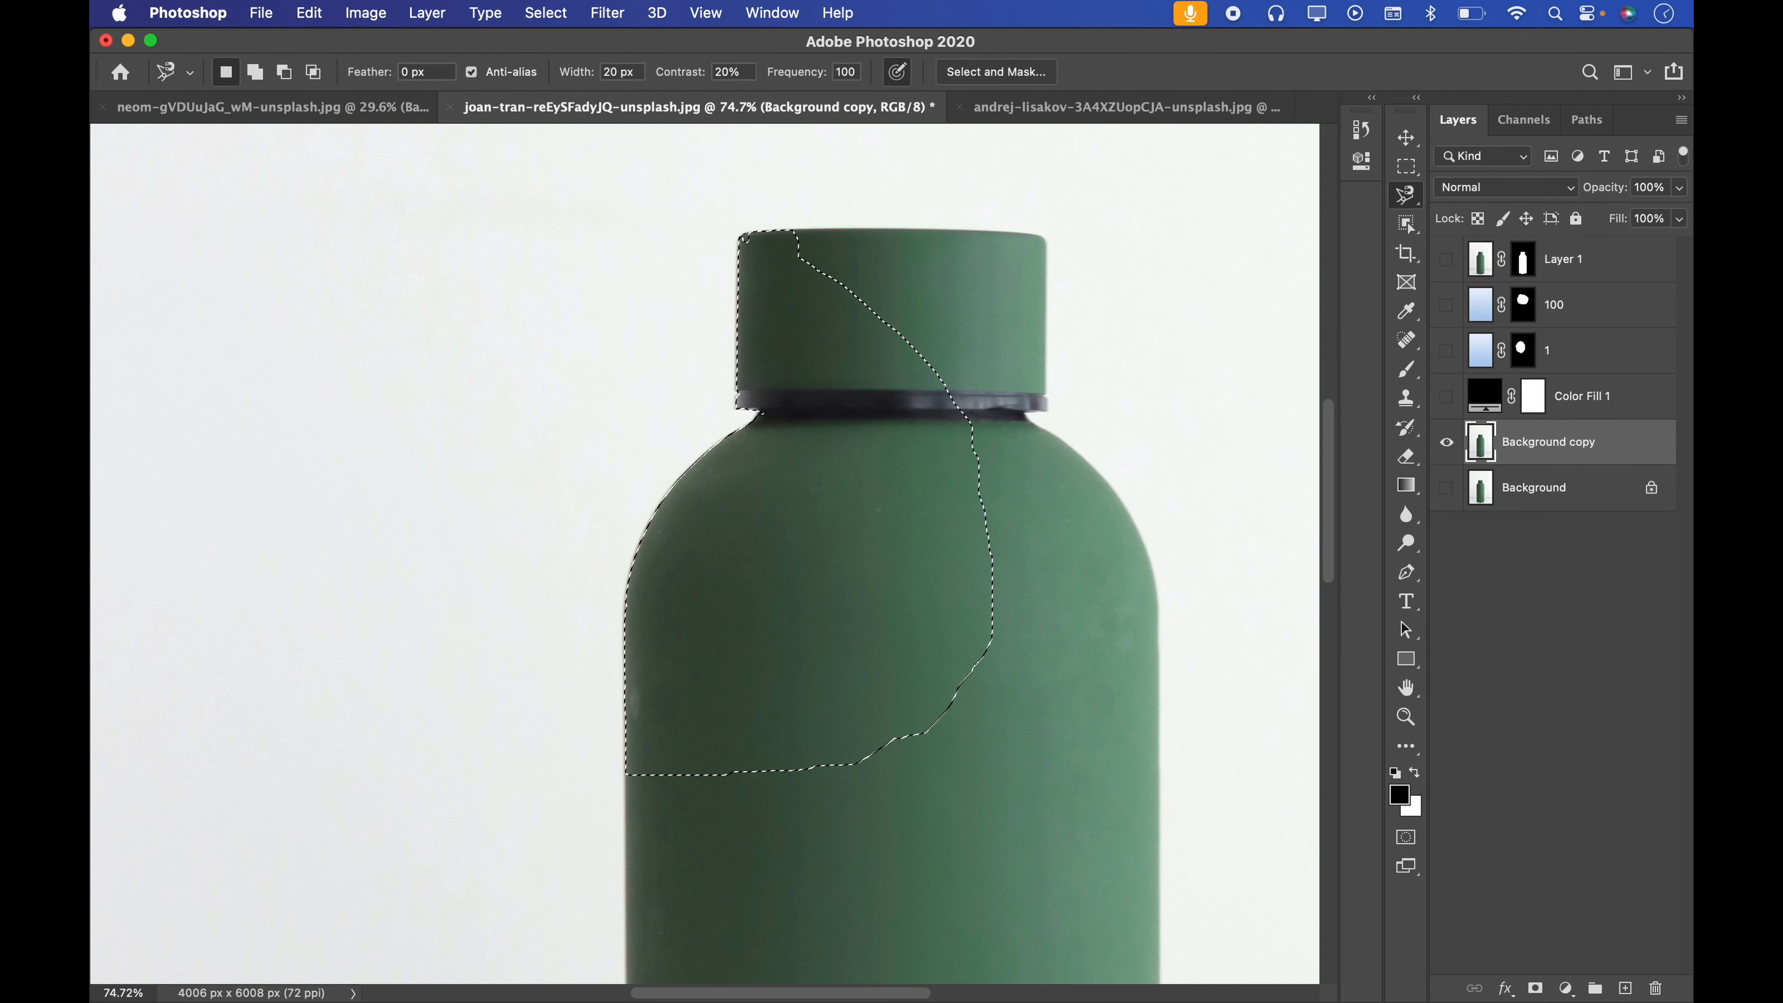
key("super+d")
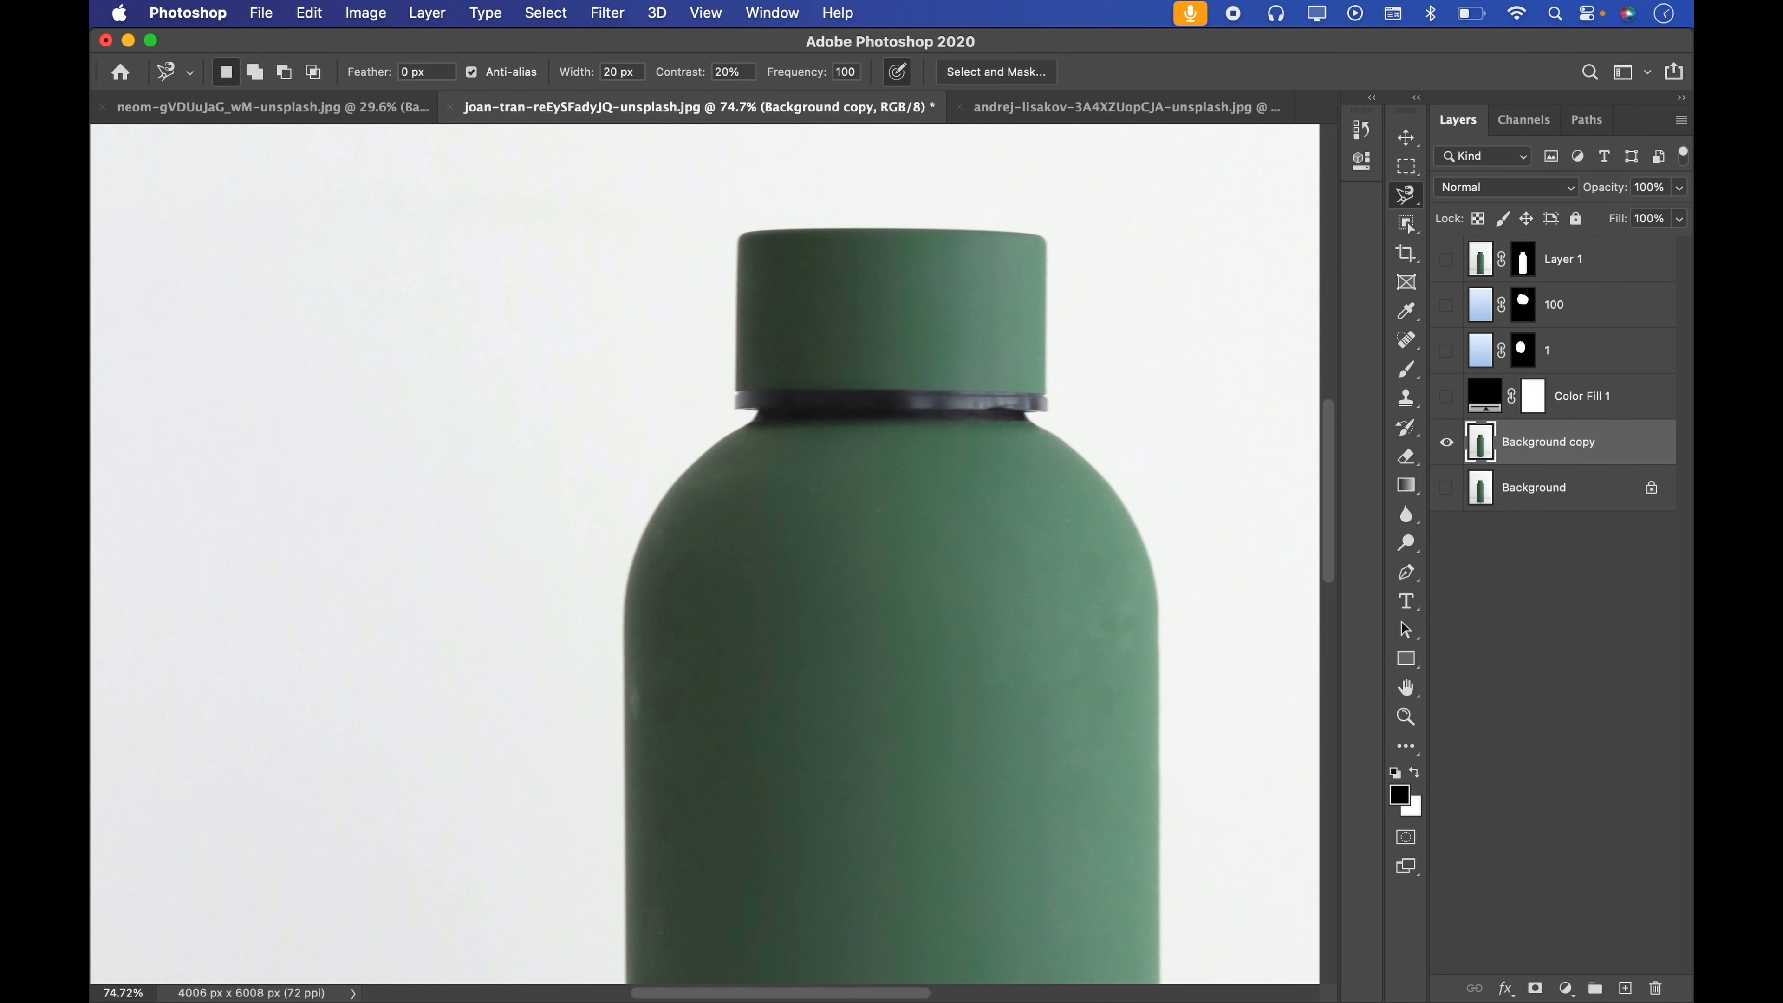
Set the frequency to 50 and trace a closed selection along the left edge of the bottle's cap and shoulder
double_click(1222, 74)
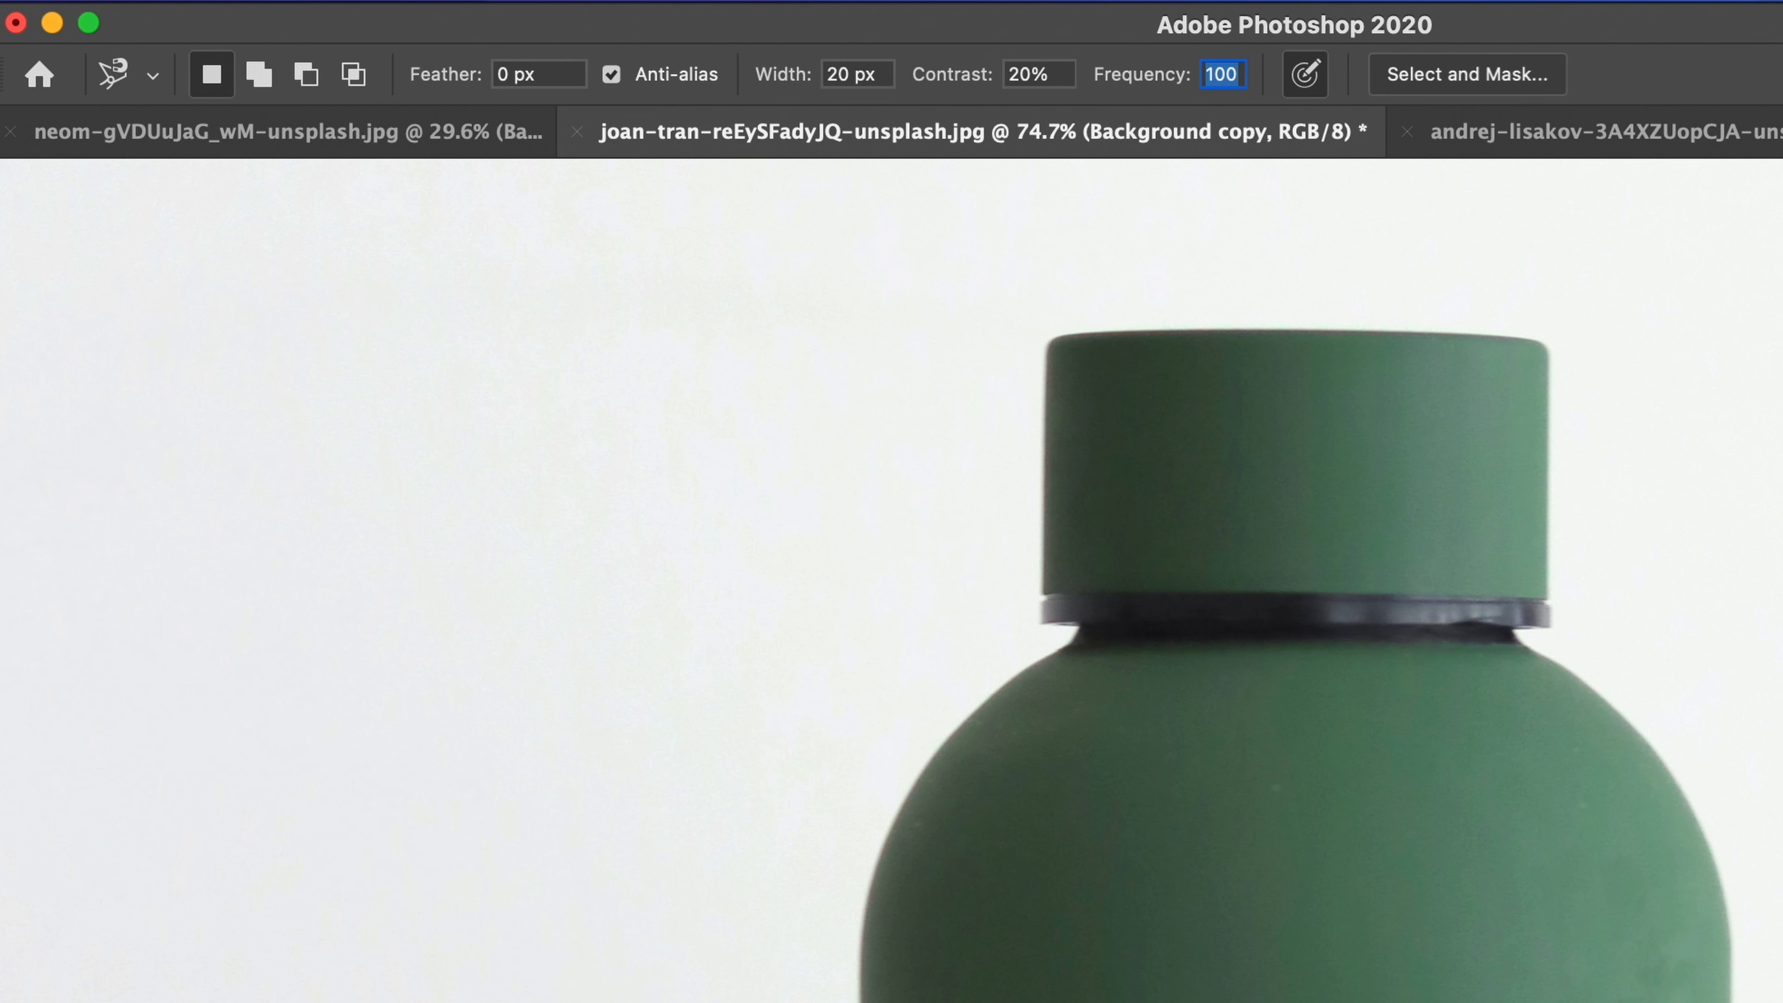
type("50")
key("Return")
left_click(1053, 349)
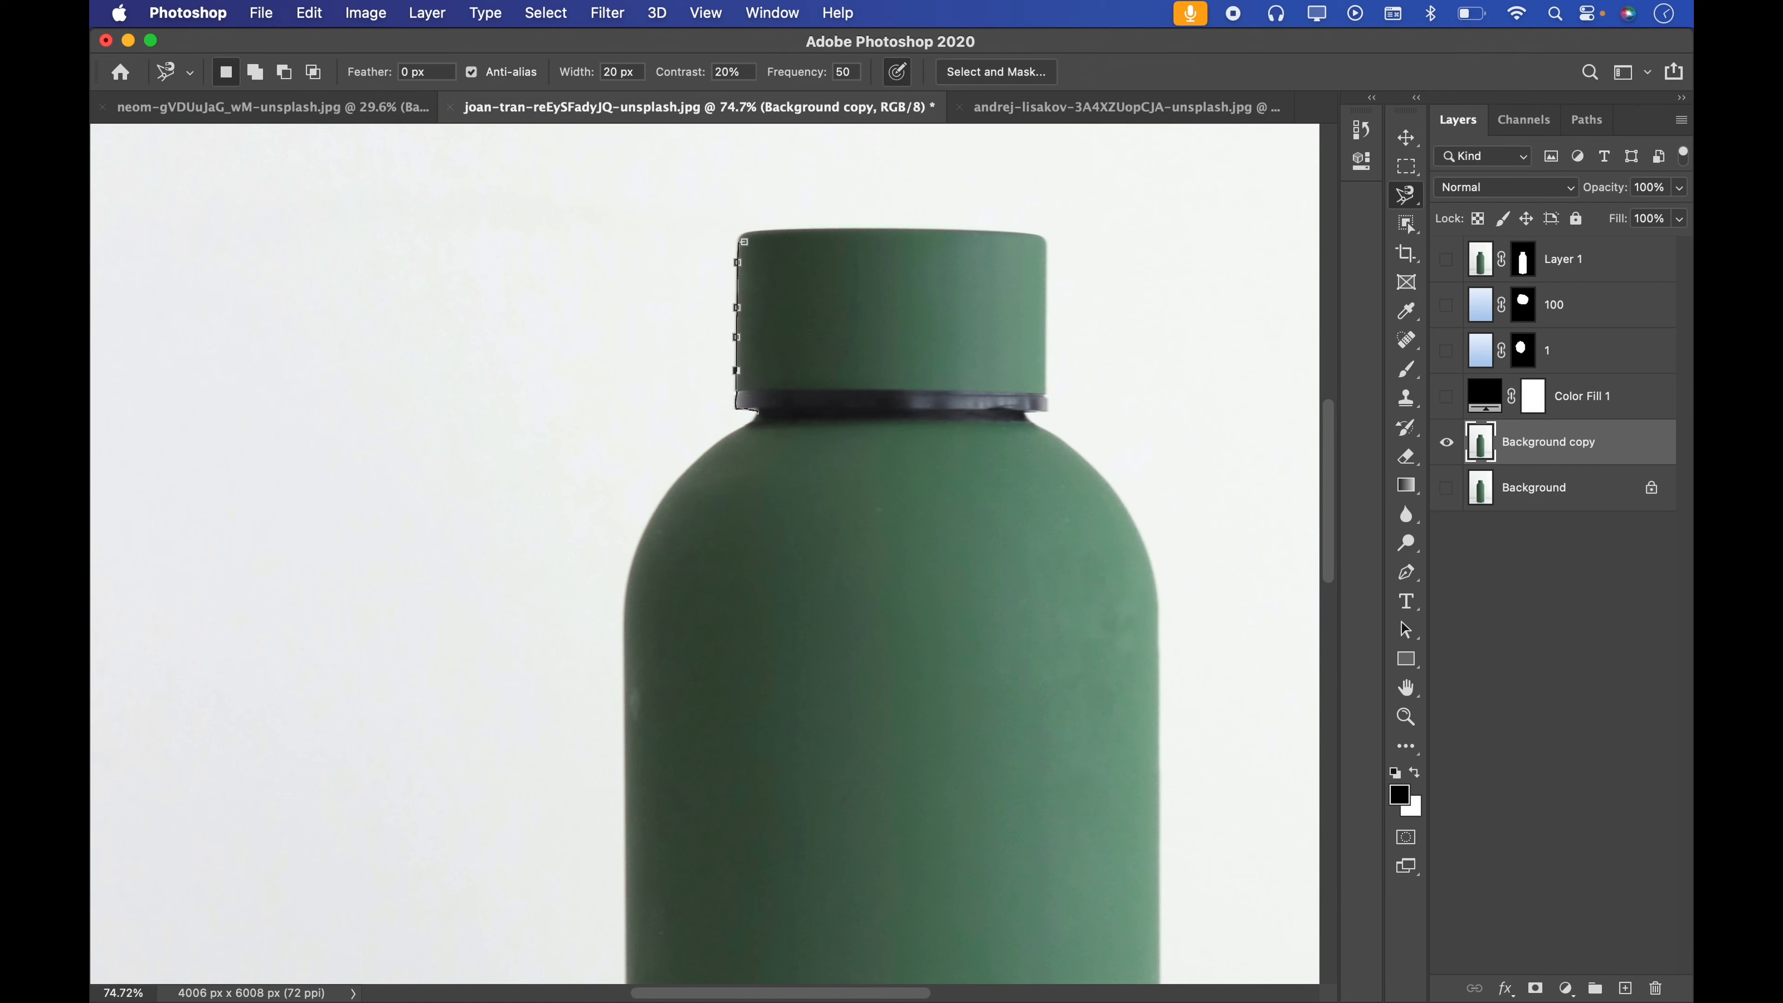
mouse_move(736, 407)
left_mouse_down()
mouse_move(758, 416)
mouse_move(644, 534)
mouse_move(621, 630)
left_mouse_up()
left_click(623, 622)
mouse_move(625, 647)
left_mouse_down()
mouse_move(624, 661)
mouse_move(903, 622)
mouse_move(905, 366)
mouse_move(777, 267)
mouse_move(792, 231)
mouse_move(750, 237)
left_mouse_up()
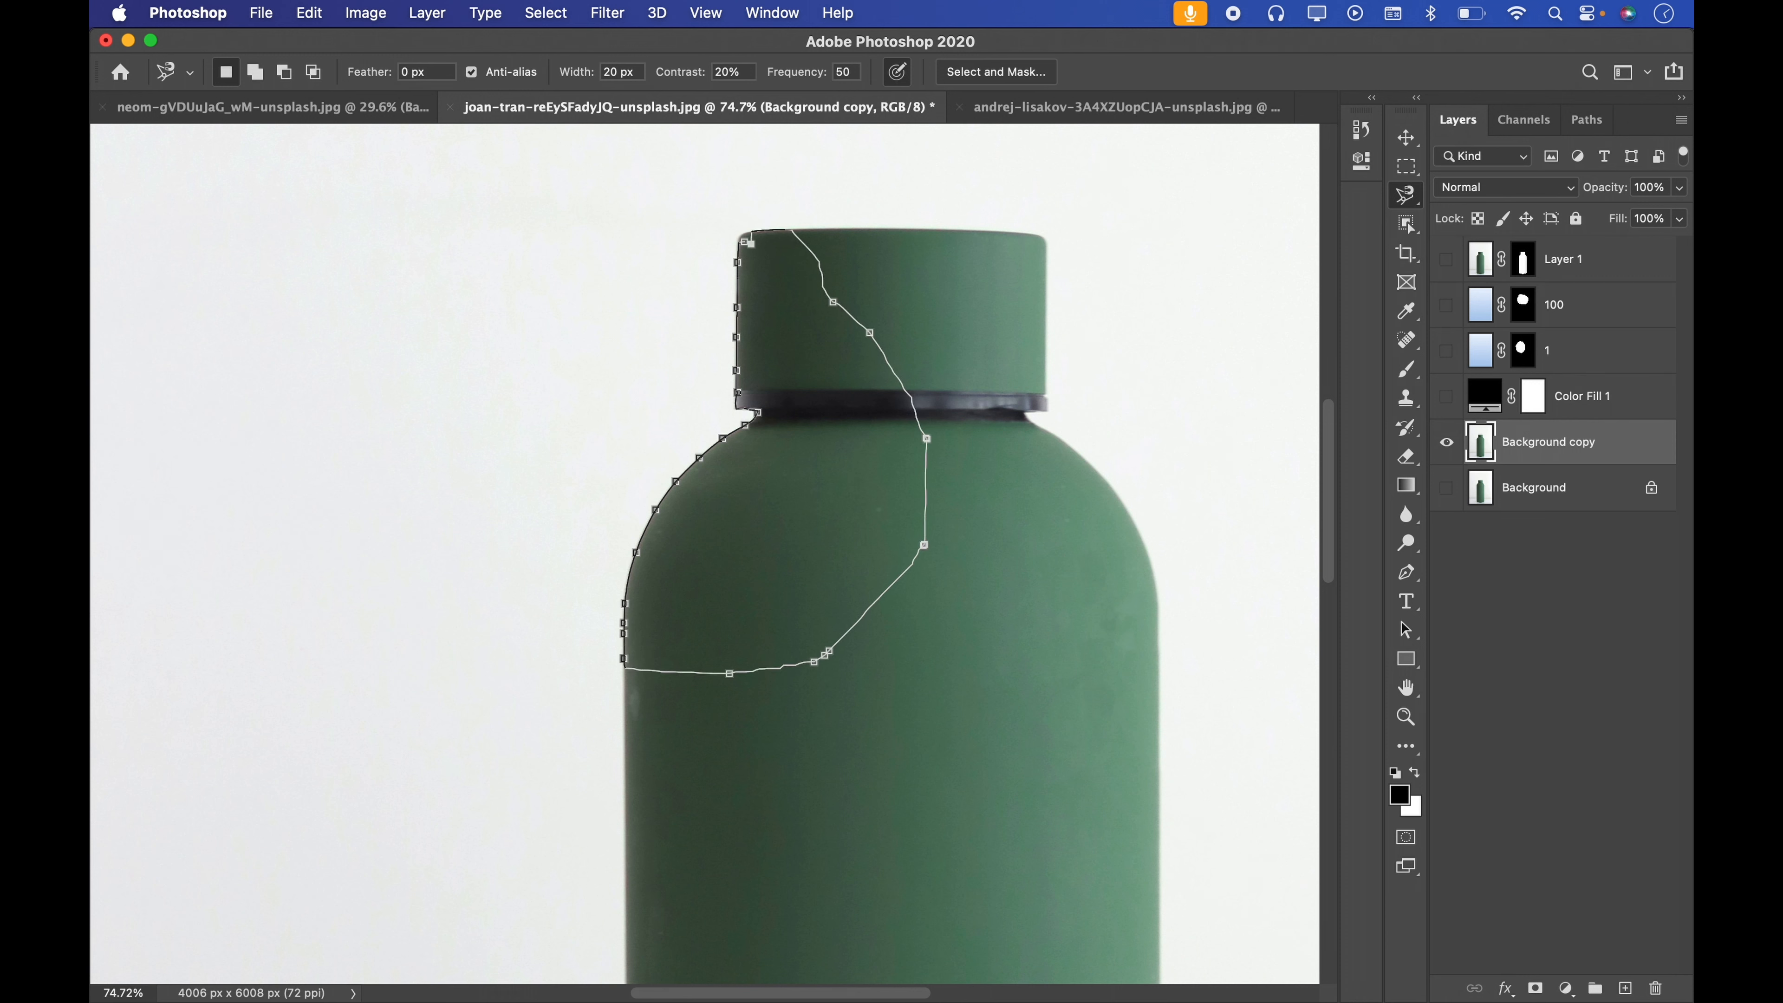
left_click(749, 241)
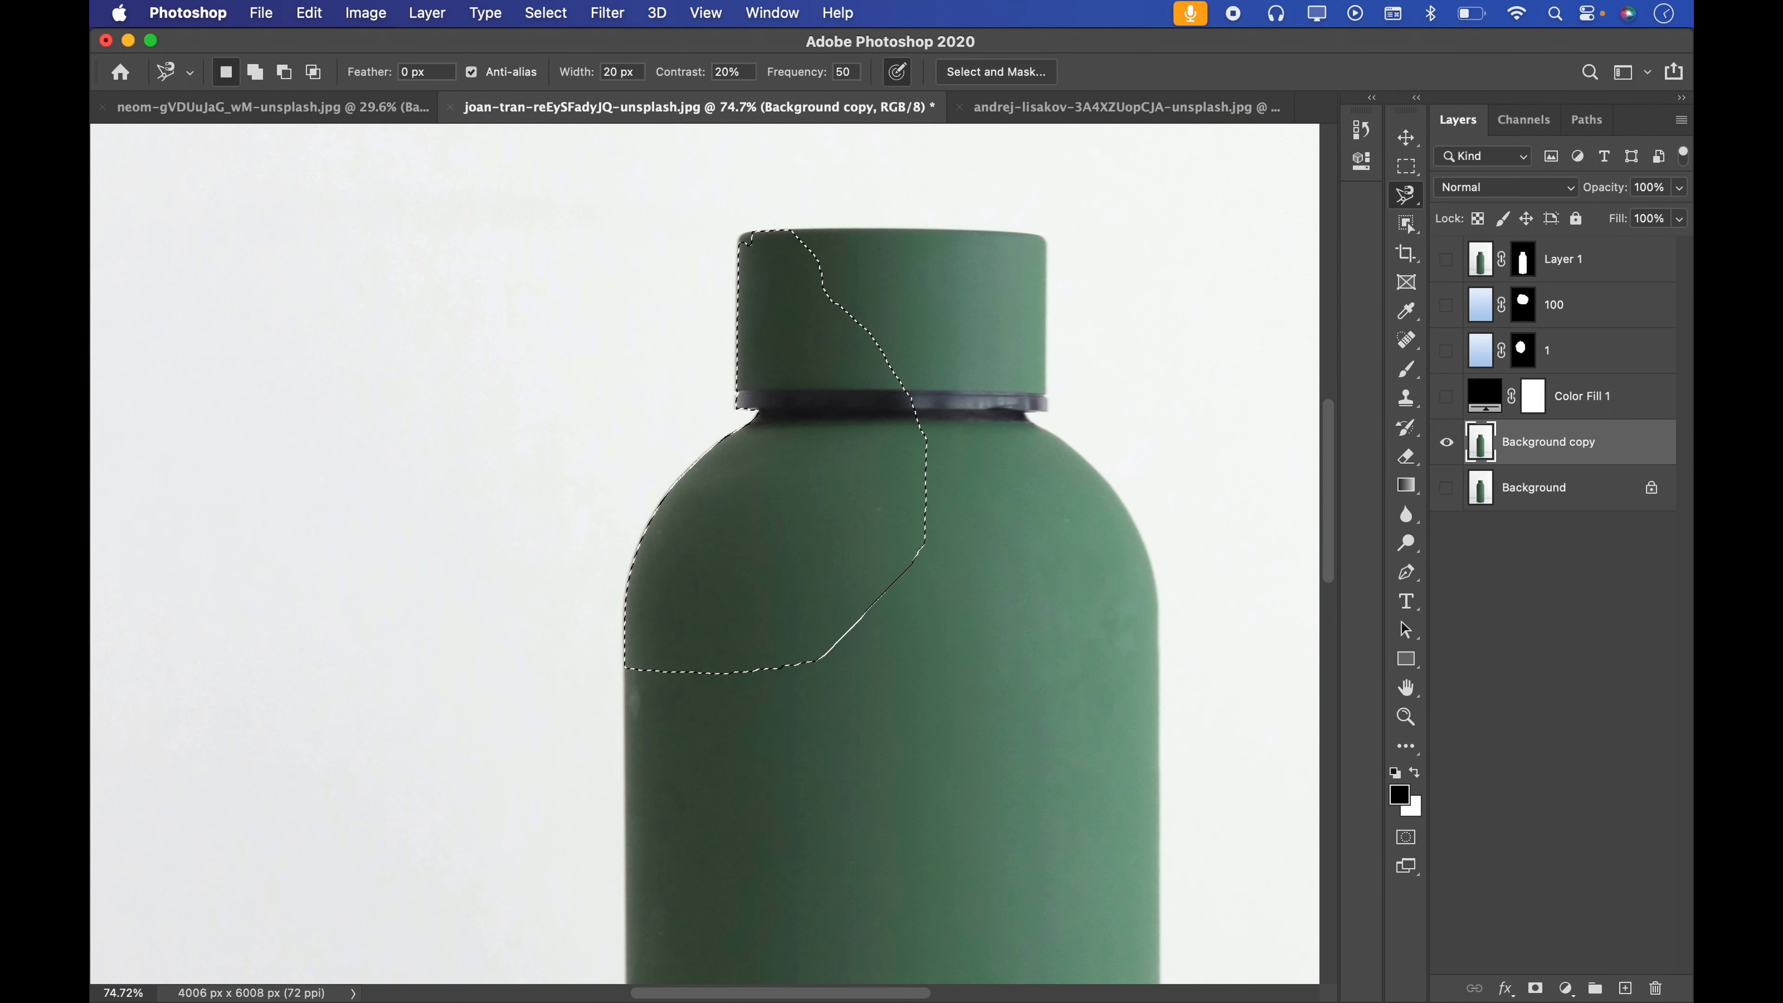
Deselect the cap and shoulder selection, and switch the tablet-pressure pen width option off and on again
key("super+d")
left_click(897, 72)
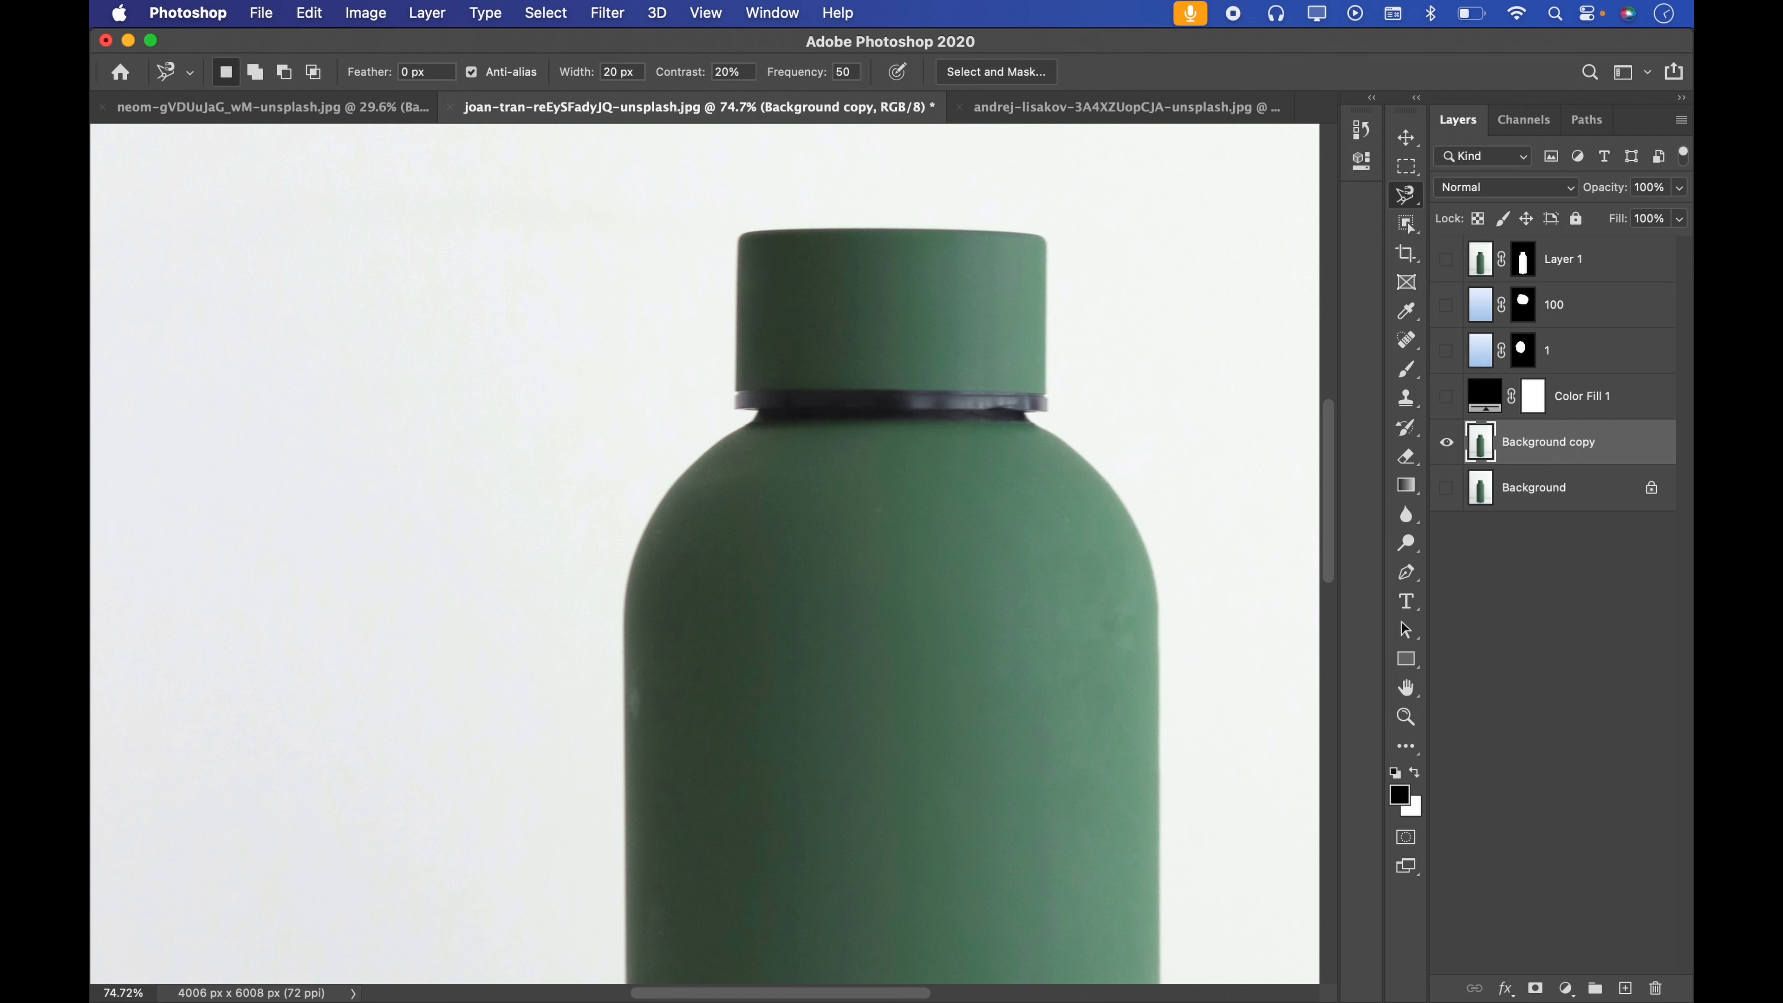
left_click(897, 72)
Trace a closed Magnetic Lasso selection along the bottle's left shoulder using tablet pressure, and deselect it
scroll(680, 393, "up", 6)
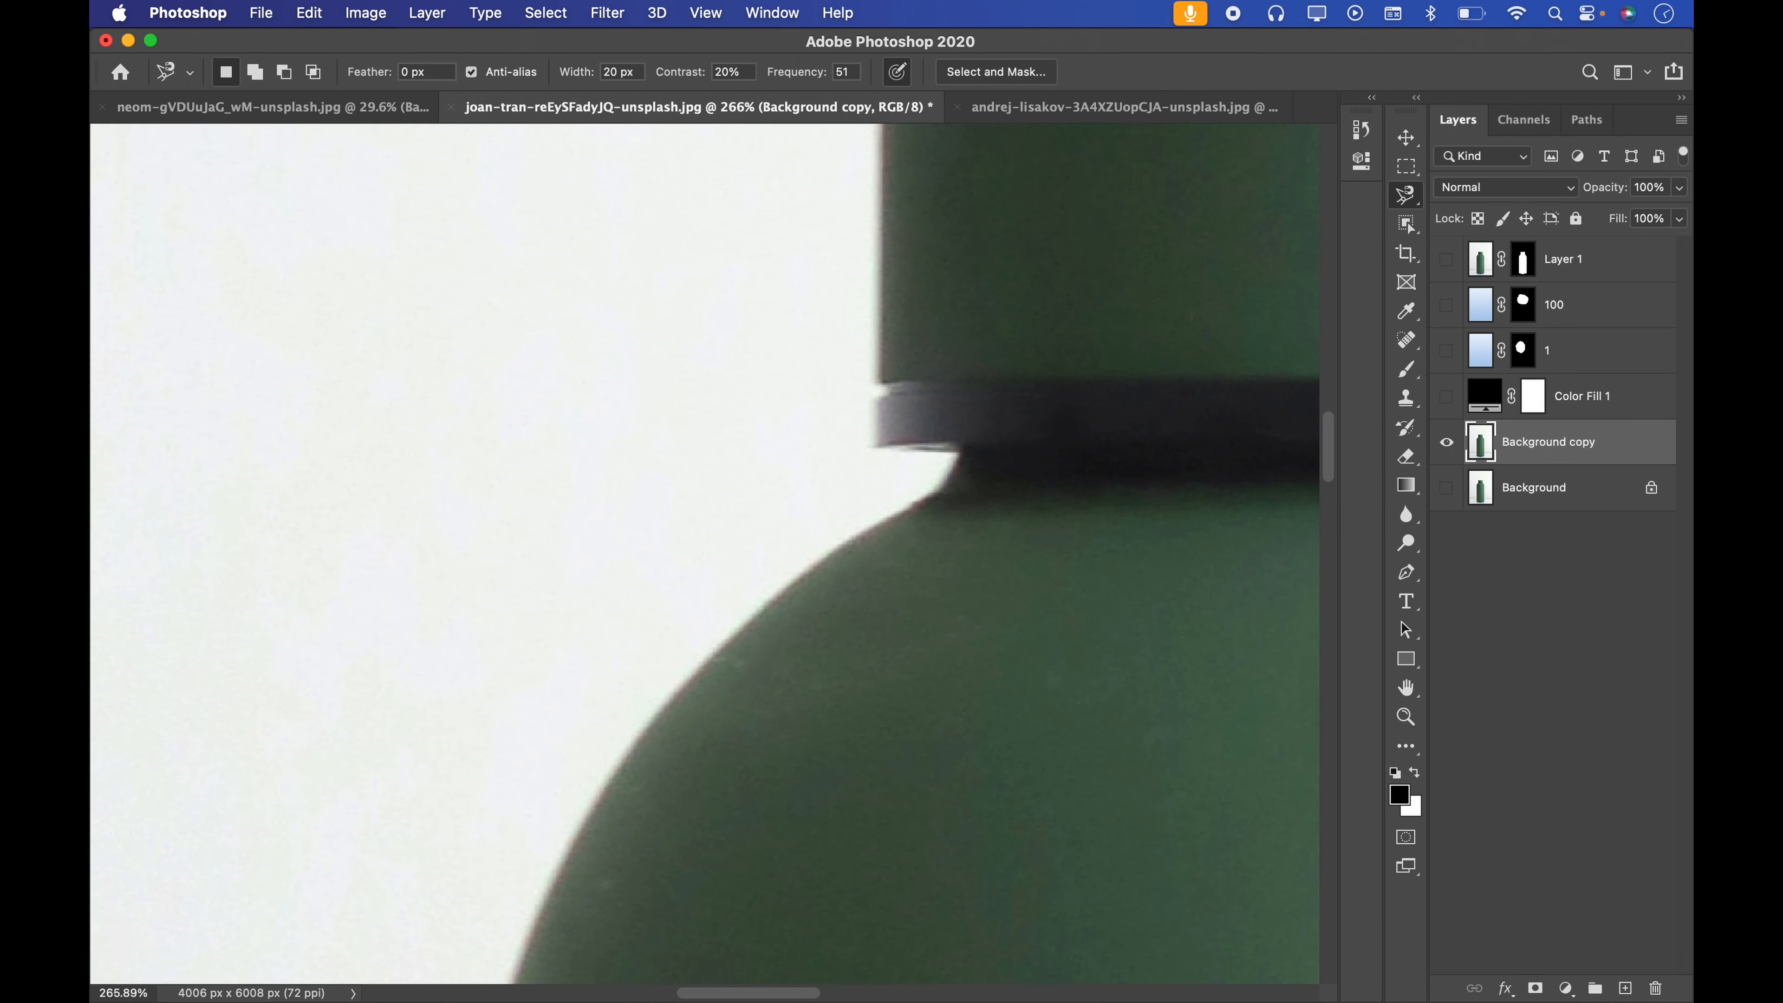
scroll(702, 555, "down", 5)
left_click(805, 220)
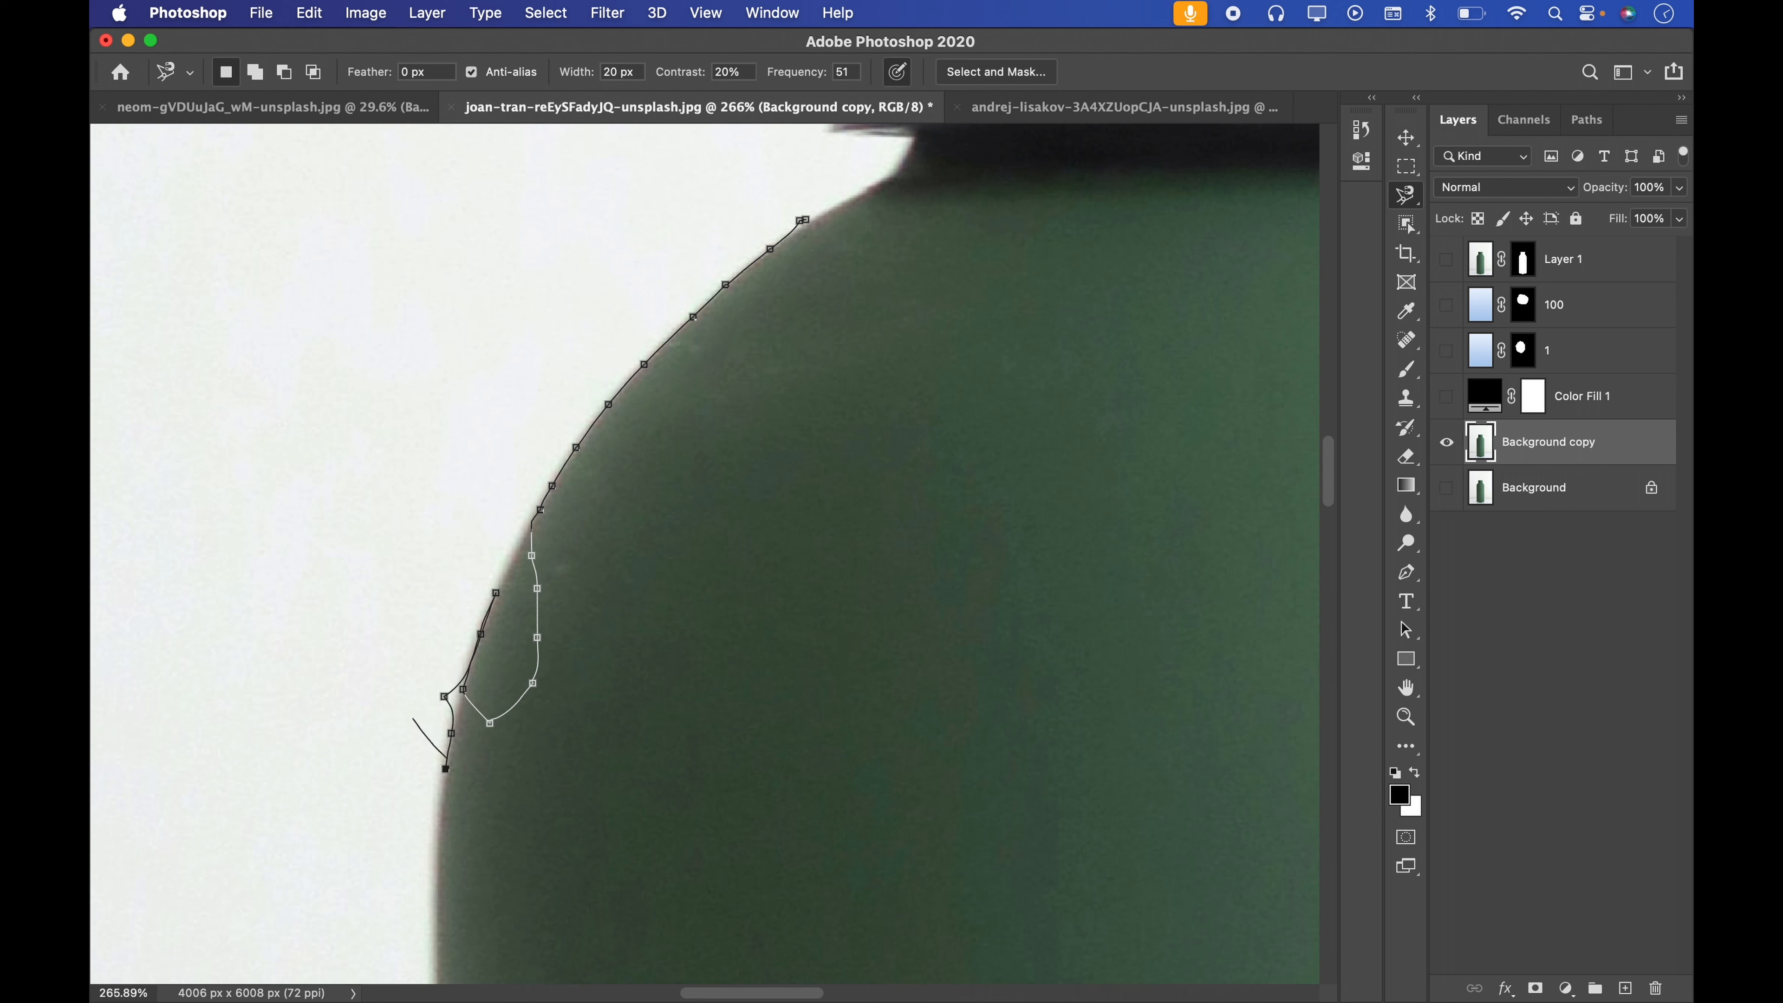
left_click(804, 219)
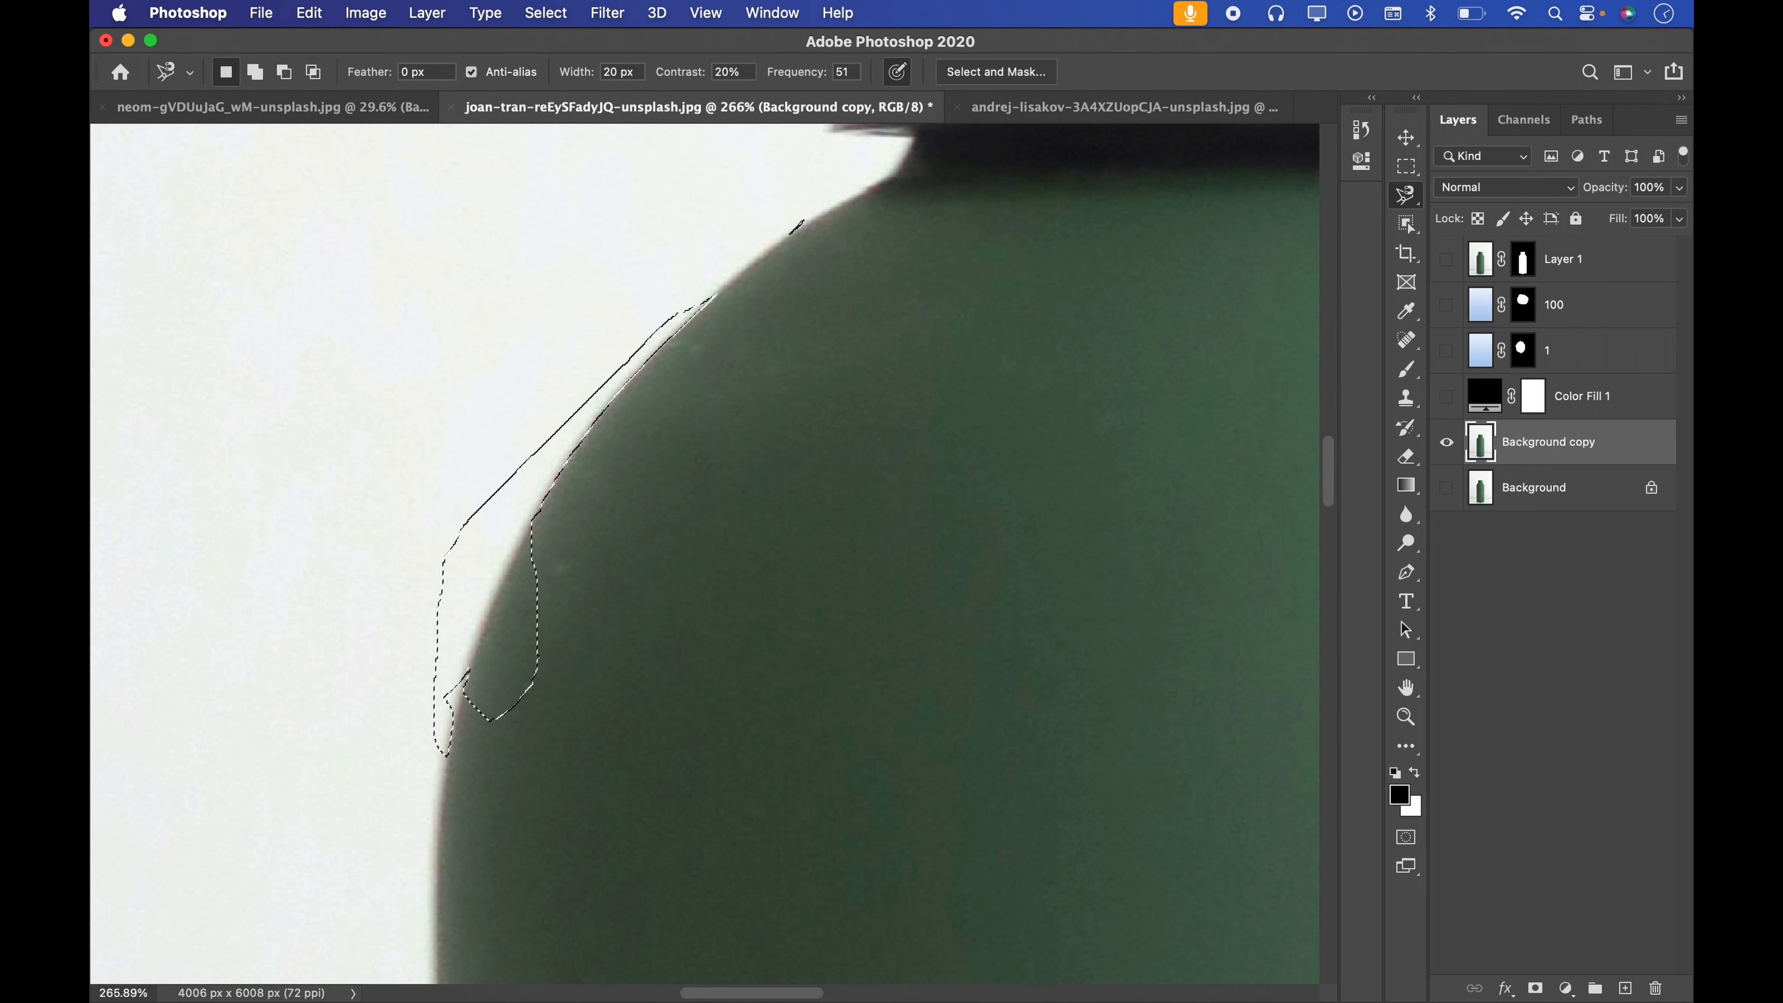
key("super+d")
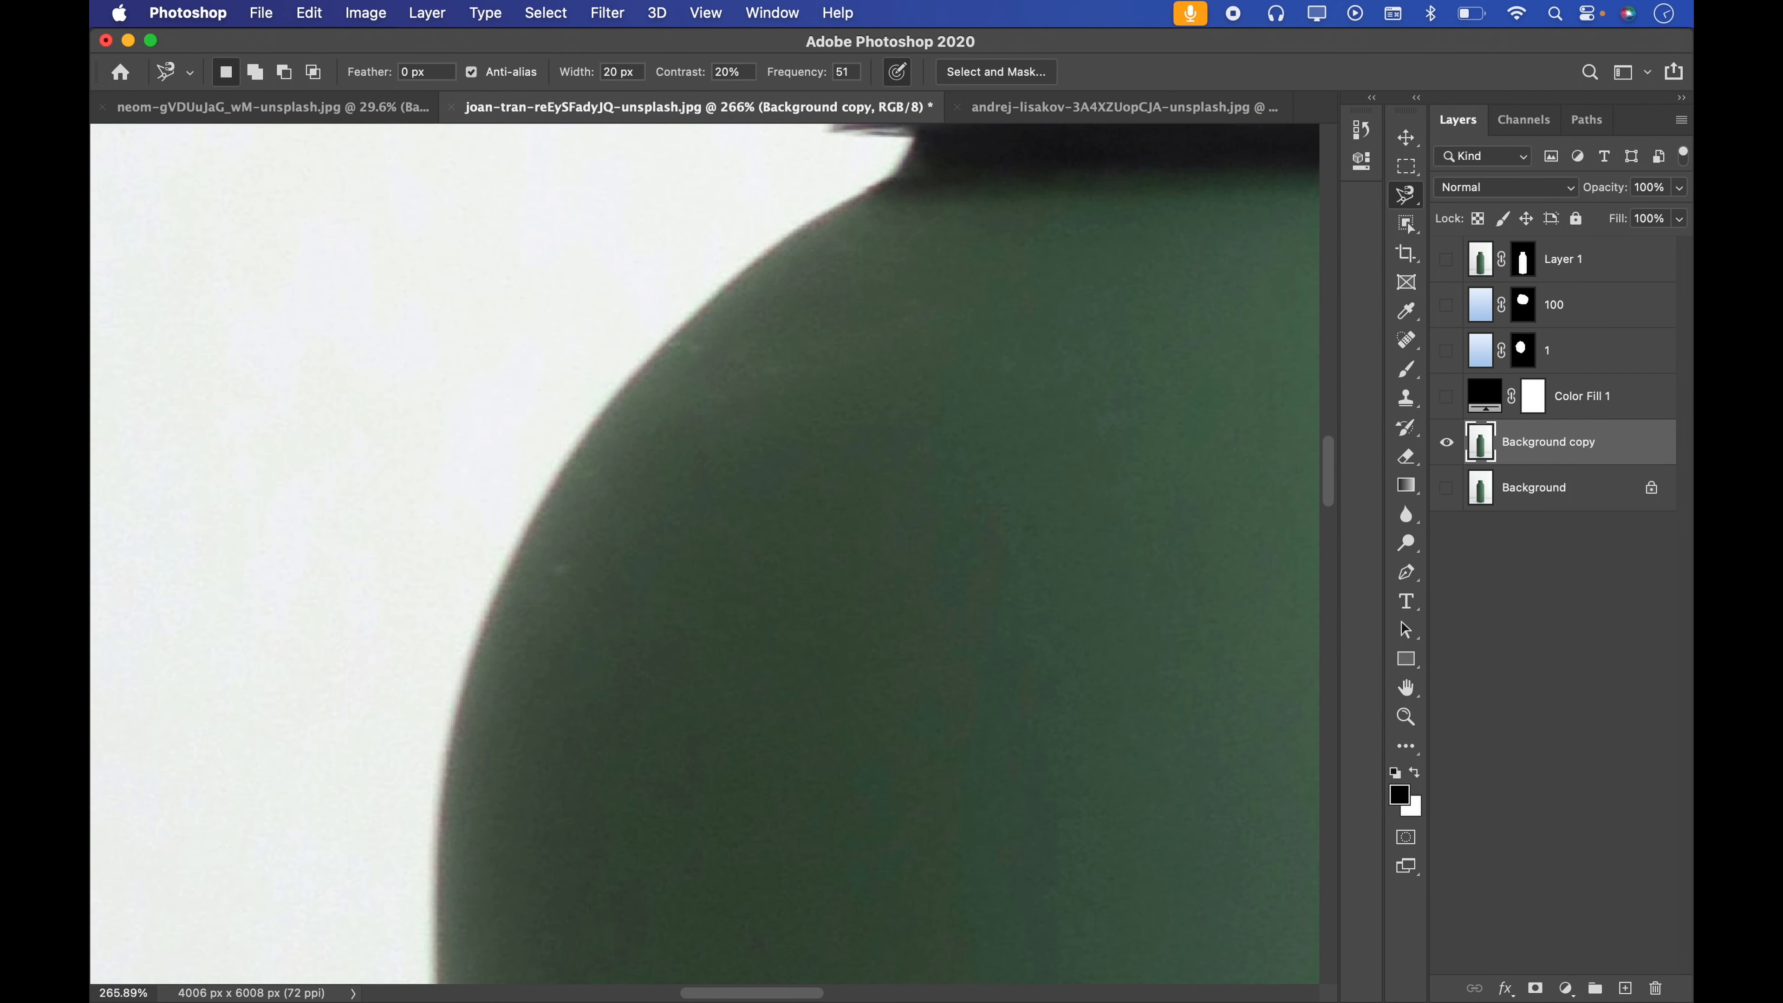
Trace the cap's left edge with the Magnetic Lasso, add a wavy freehand section, finish magnetically above the cap, close the selection and deselect it
key("super+0")
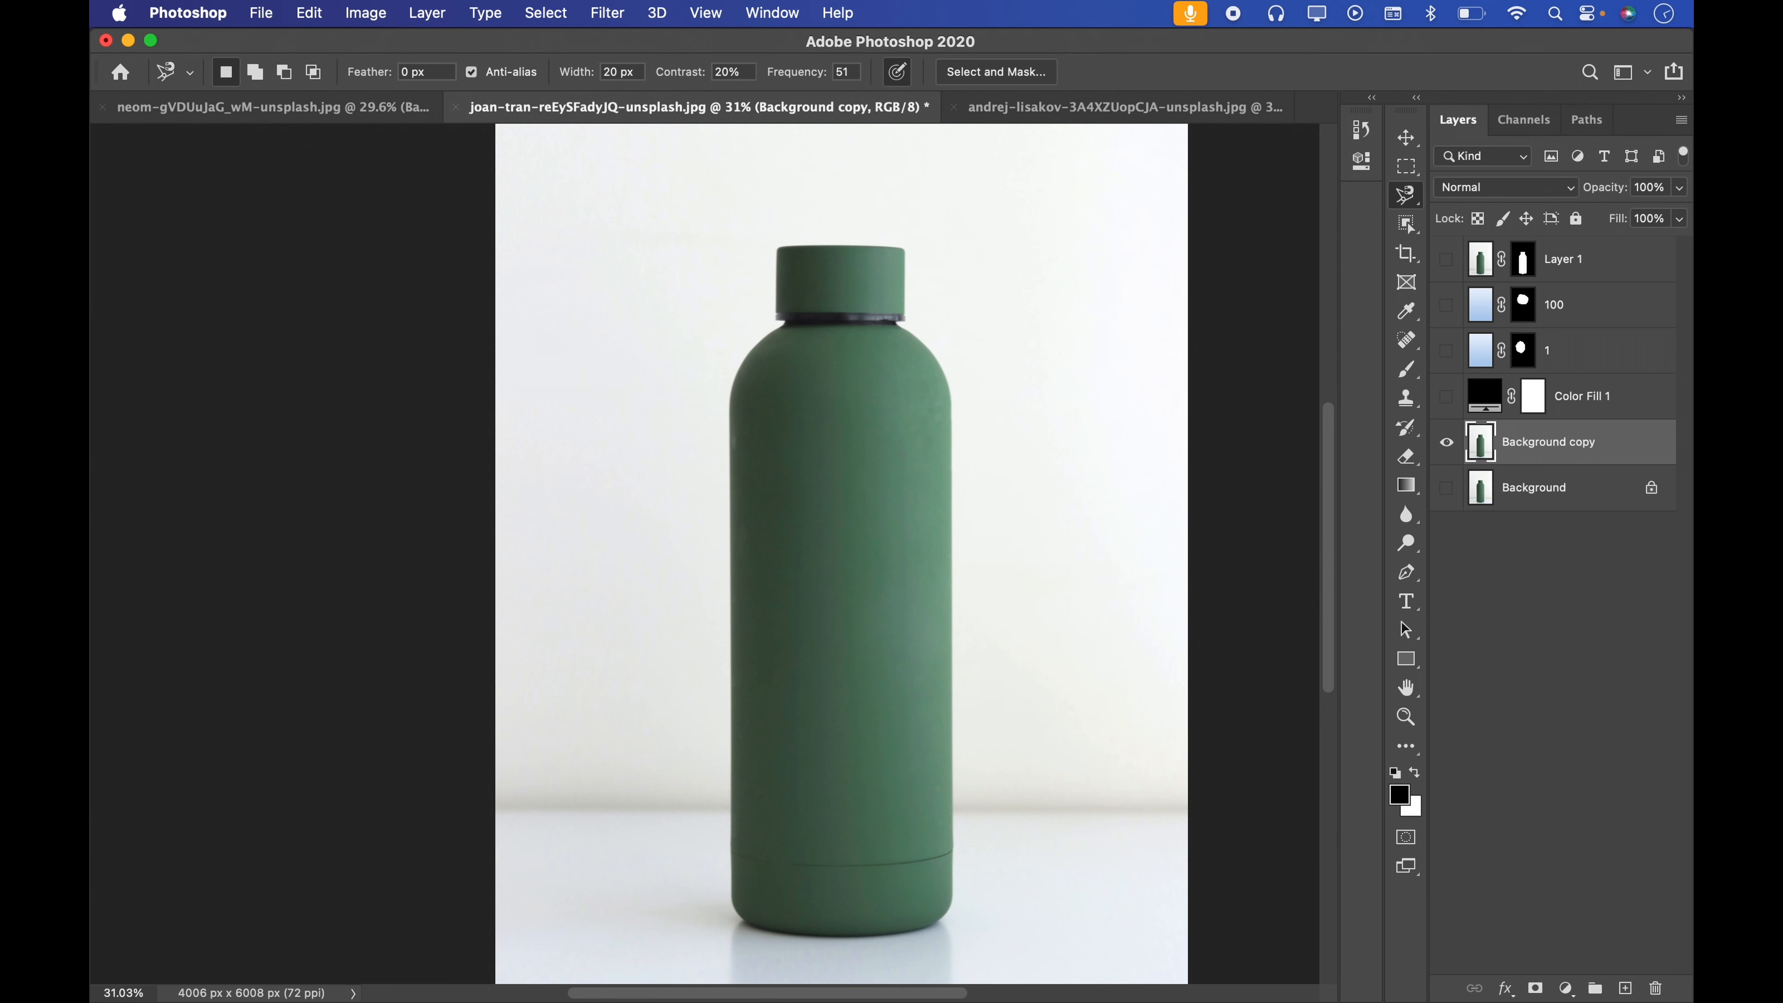
left_click(775, 239)
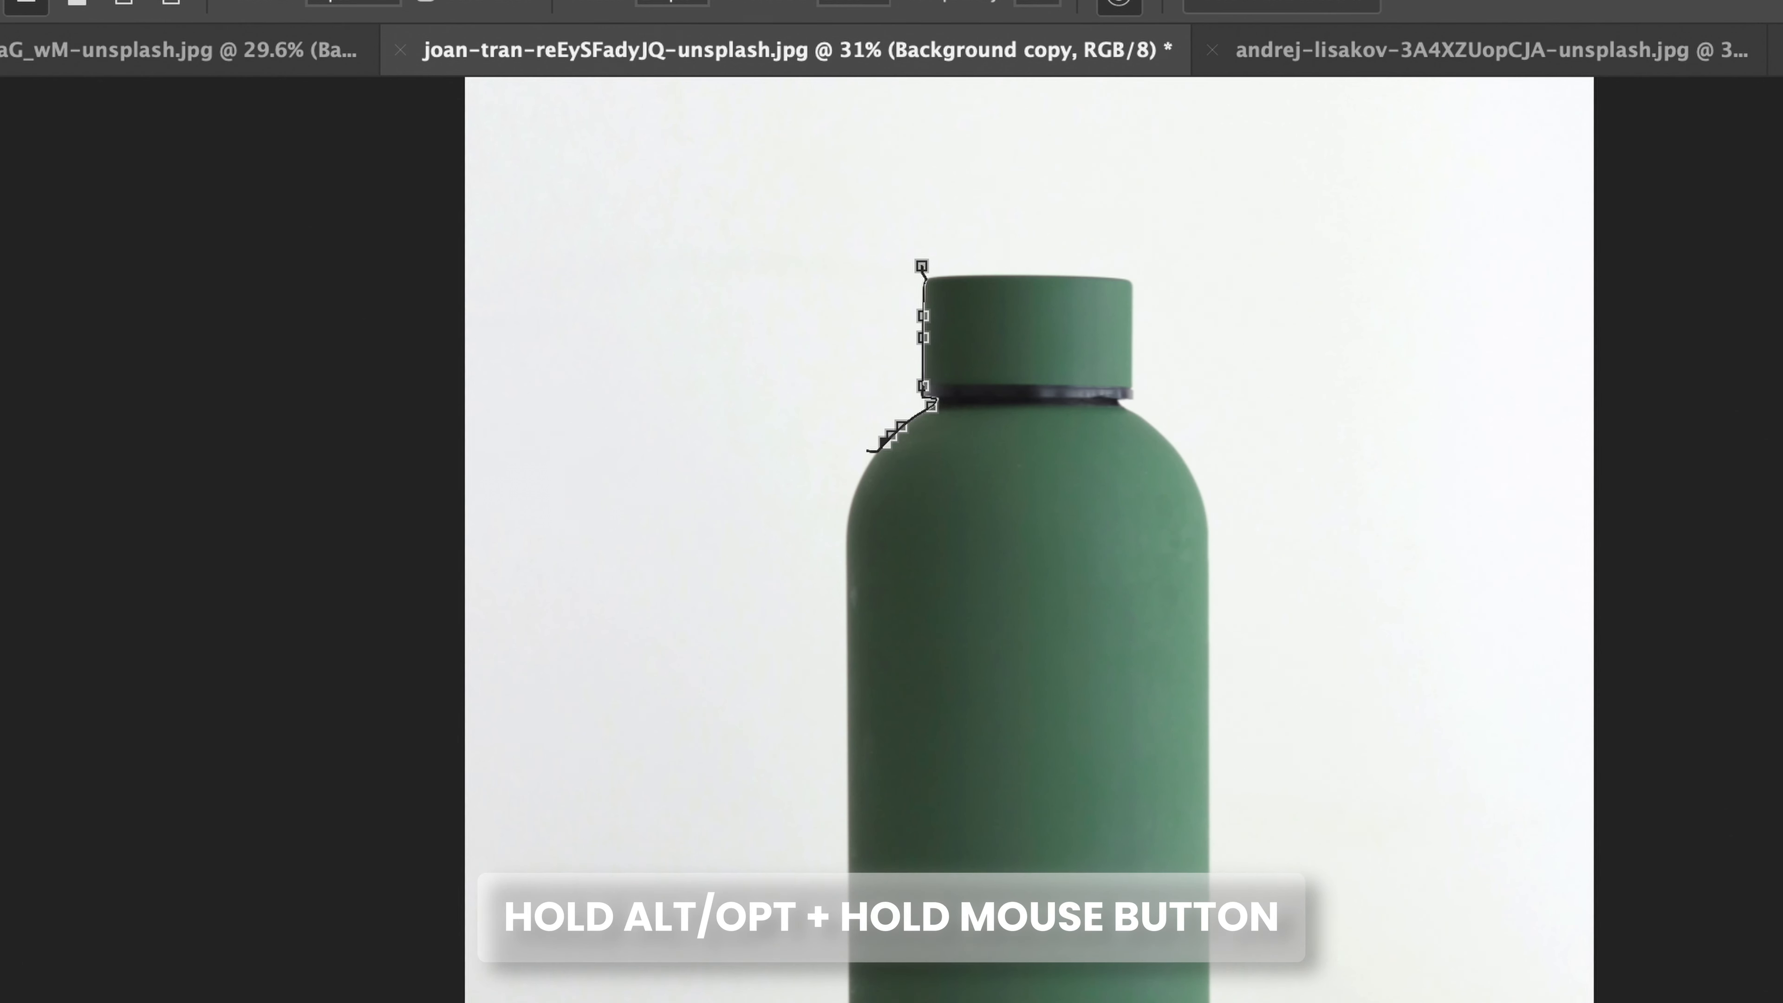
mouse_move(864, 453)
left_mouse_down()
mouse_move(813, 467)
mouse_move(825, 507)
mouse_move(803, 559)
mouse_move(763, 505)
mouse_move(764, 457)
mouse_move(723, 544)
mouse_move(658, 513)
mouse_move(694, 485)
mouse_move(613, 412)
mouse_move(675, 399)
mouse_move(774, 334)
mouse_move(757, 334)
mouse_move(751, 248)
mouse_move(814, 218)
mouse_move(817, 181)
mouse_move(871, 204)
mouse_move(972, 176)
mouse_move(1038, 219)
mouse_move(987, 236)
left_mouse_up()
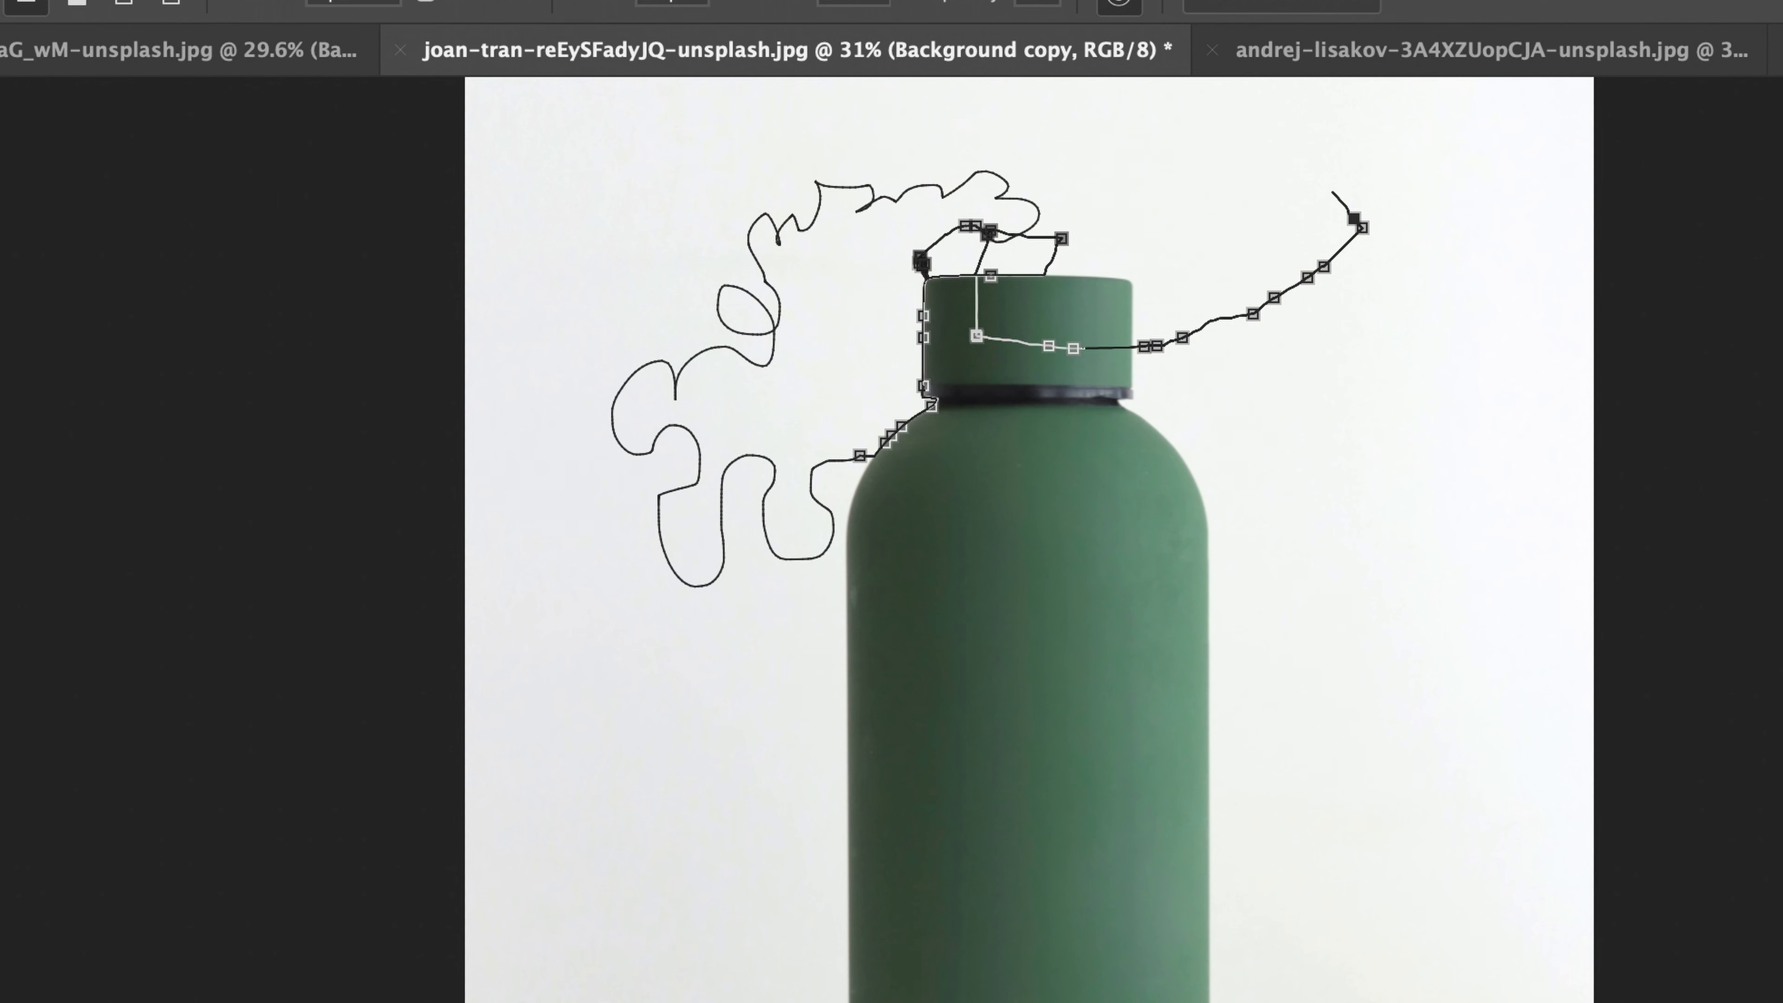
key("Return")
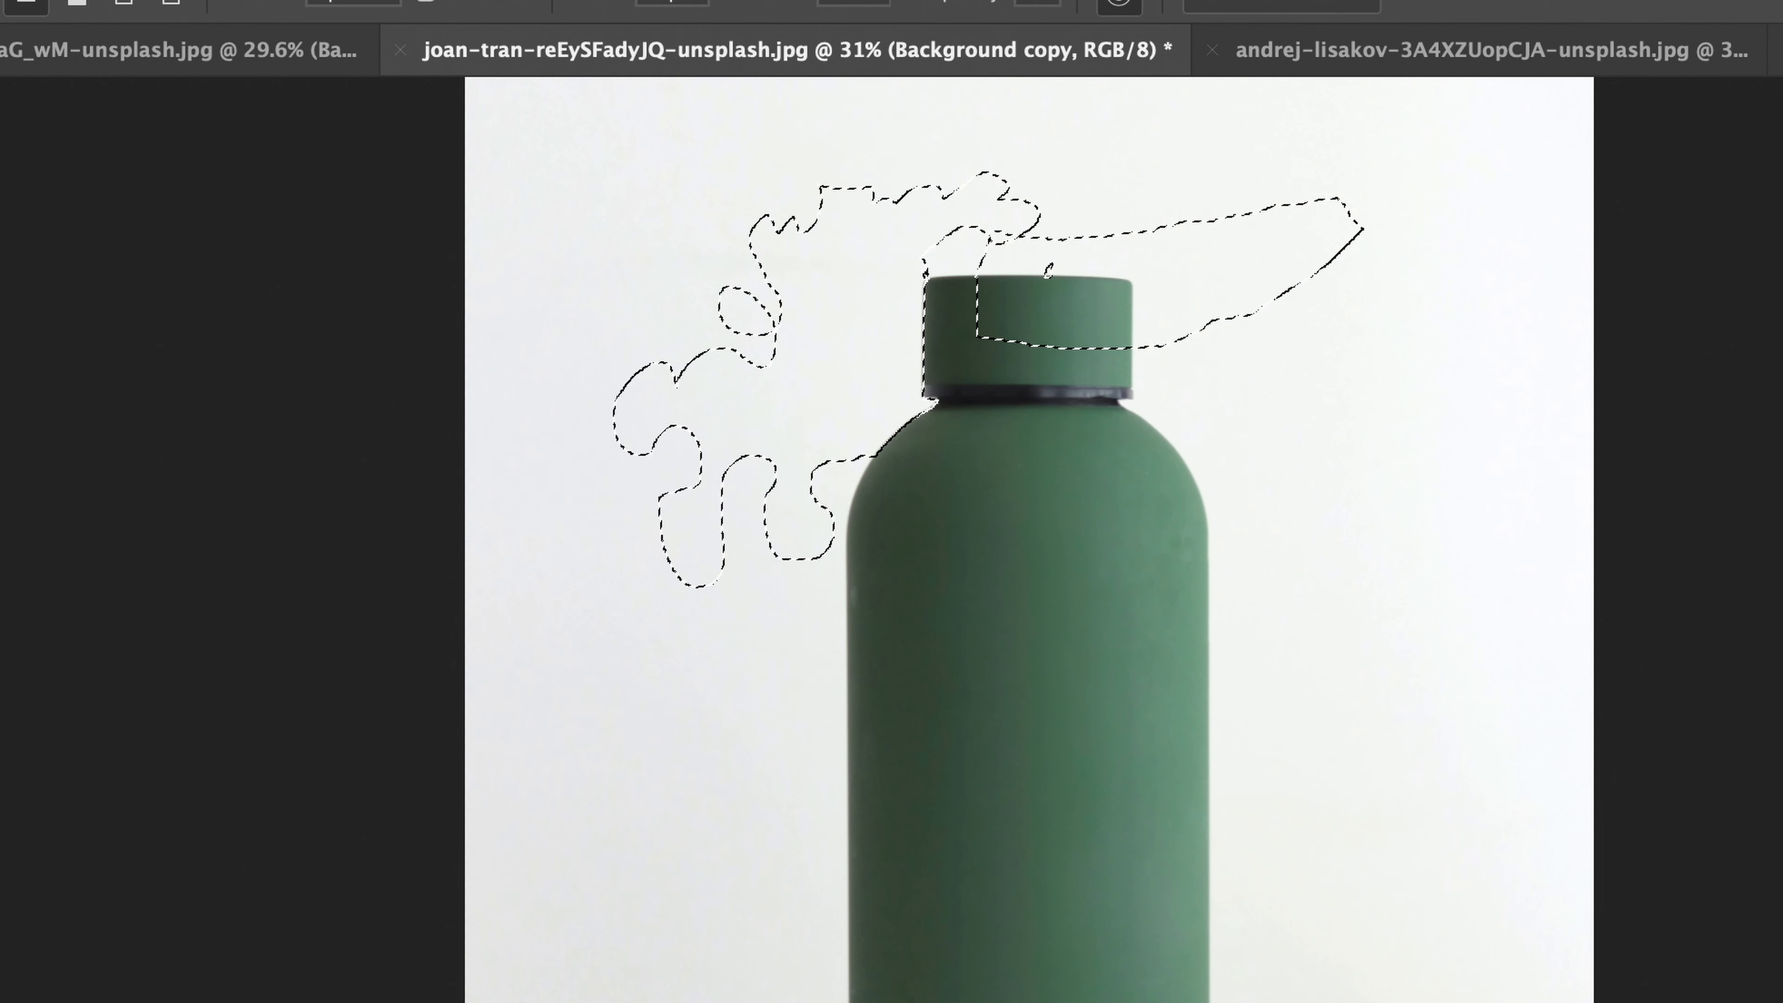
key("super+d")
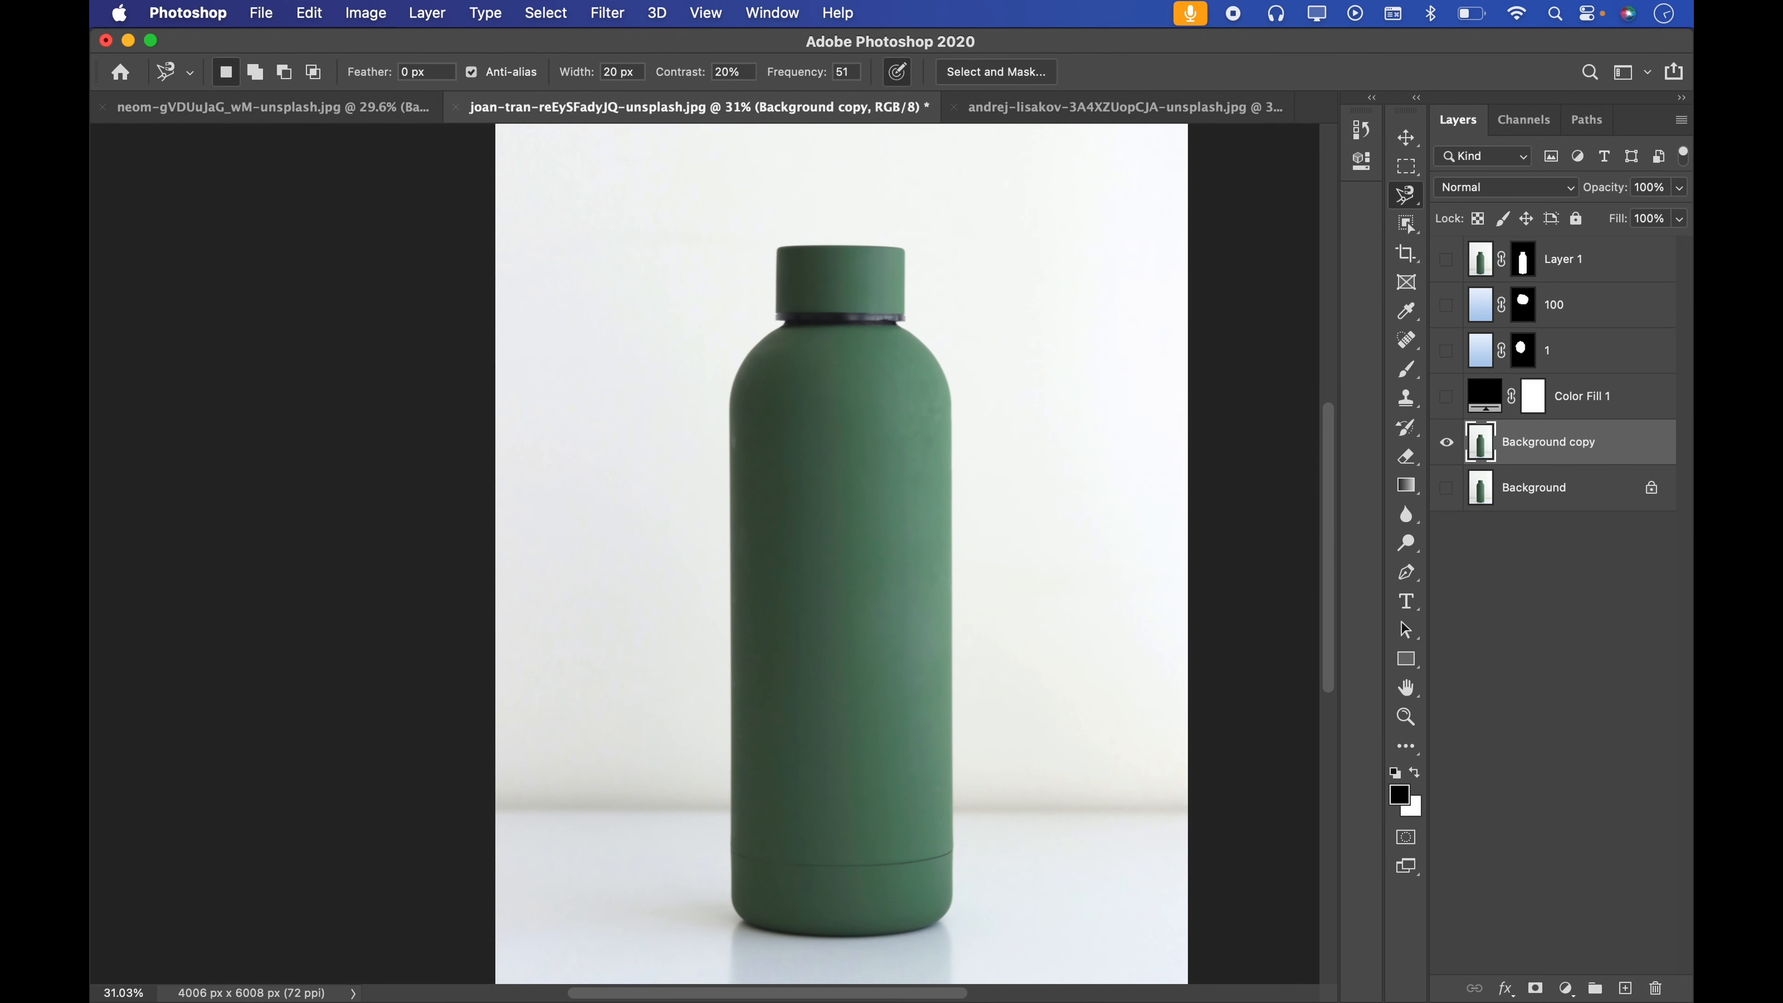
left_click(1406, 200)
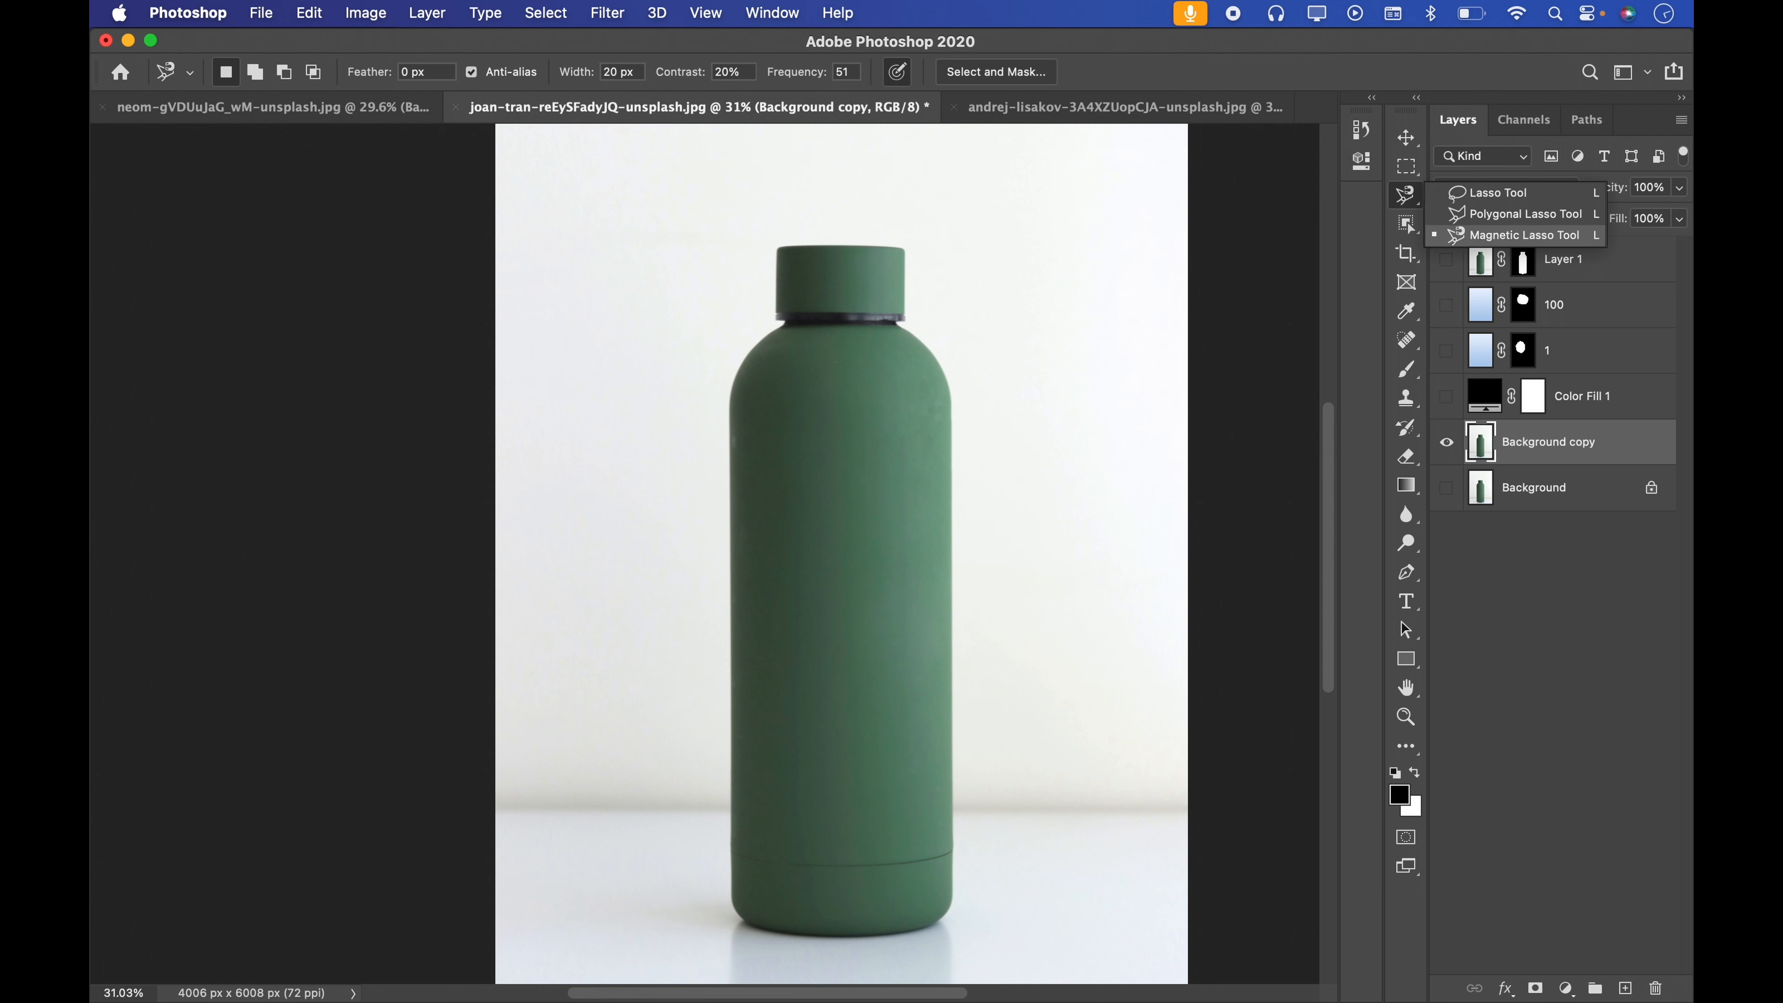
left_click(1524, 234)
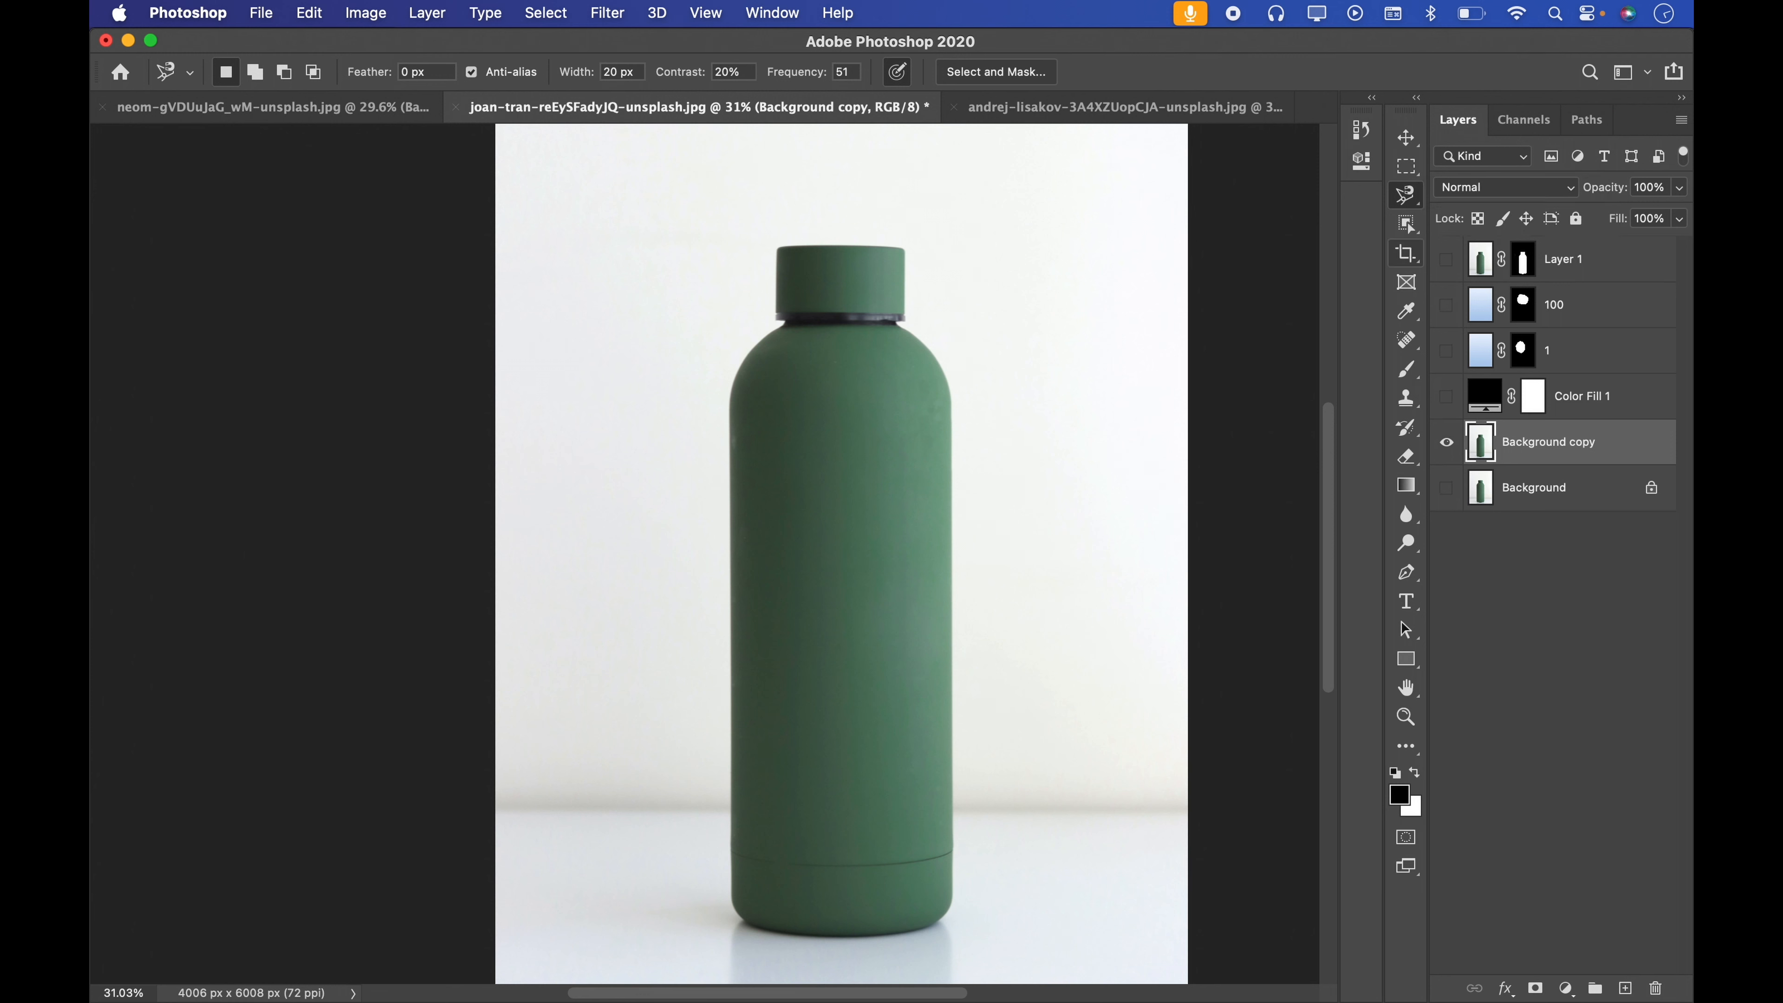
left_click(1407, 204)
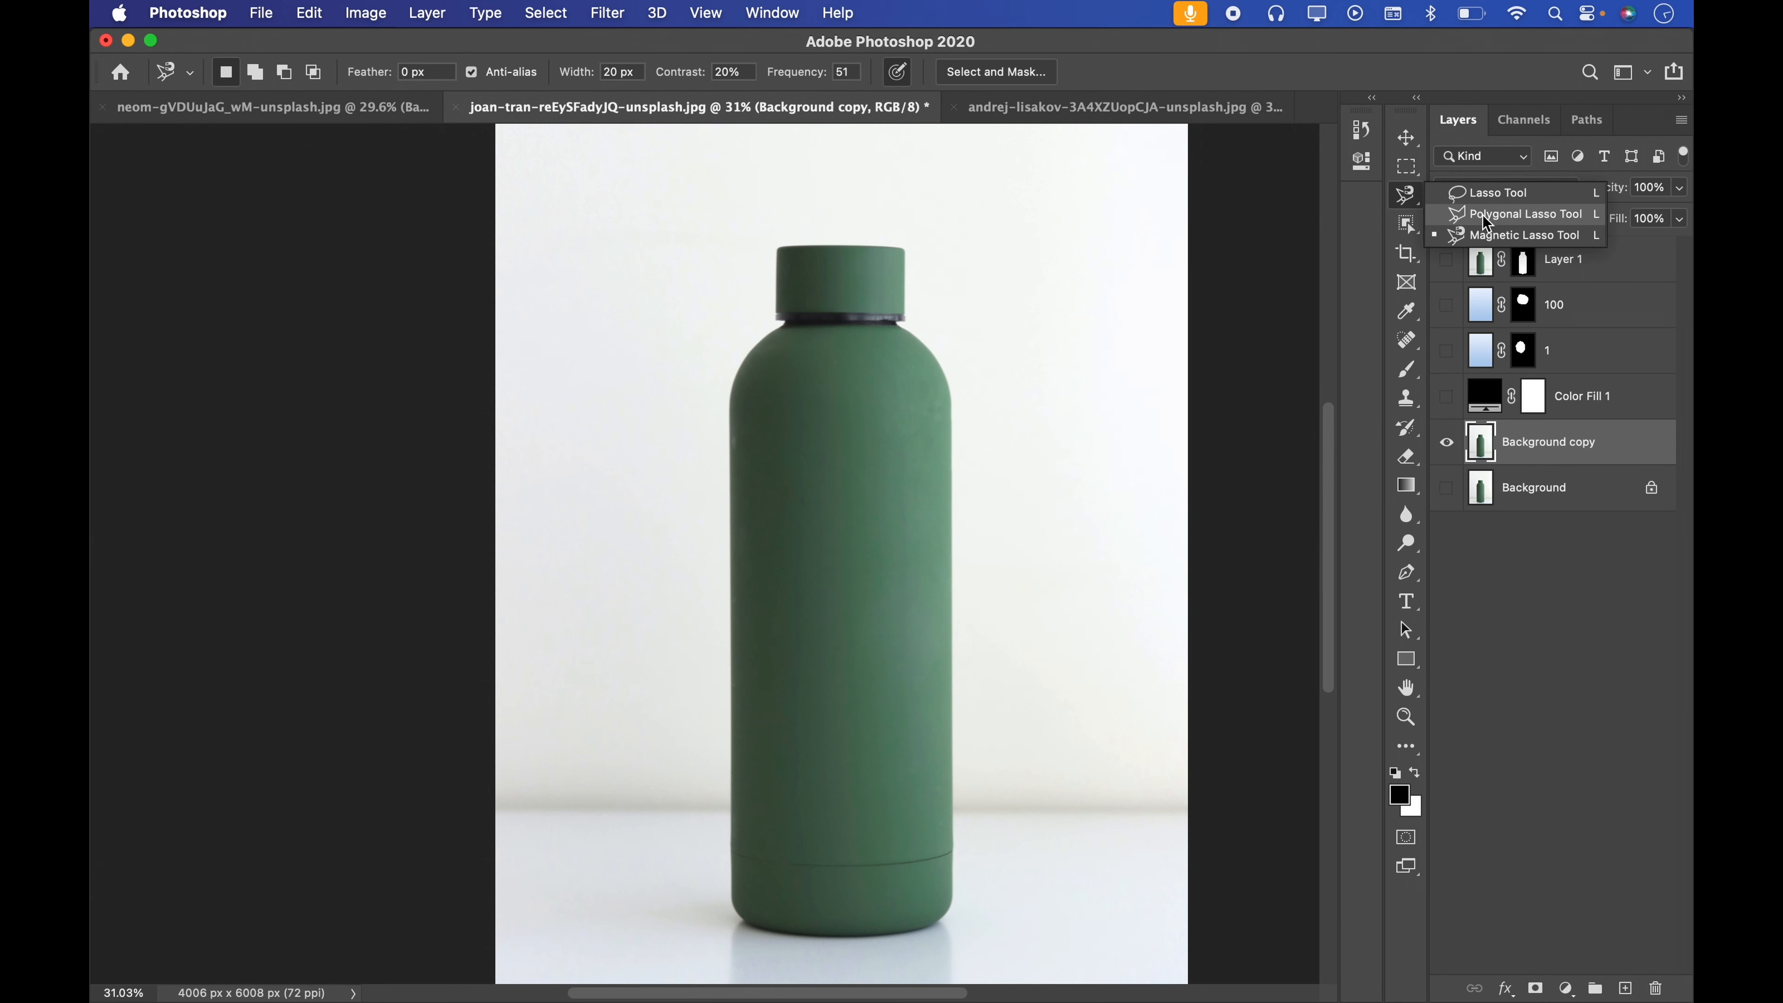
left_click(1495, 235)
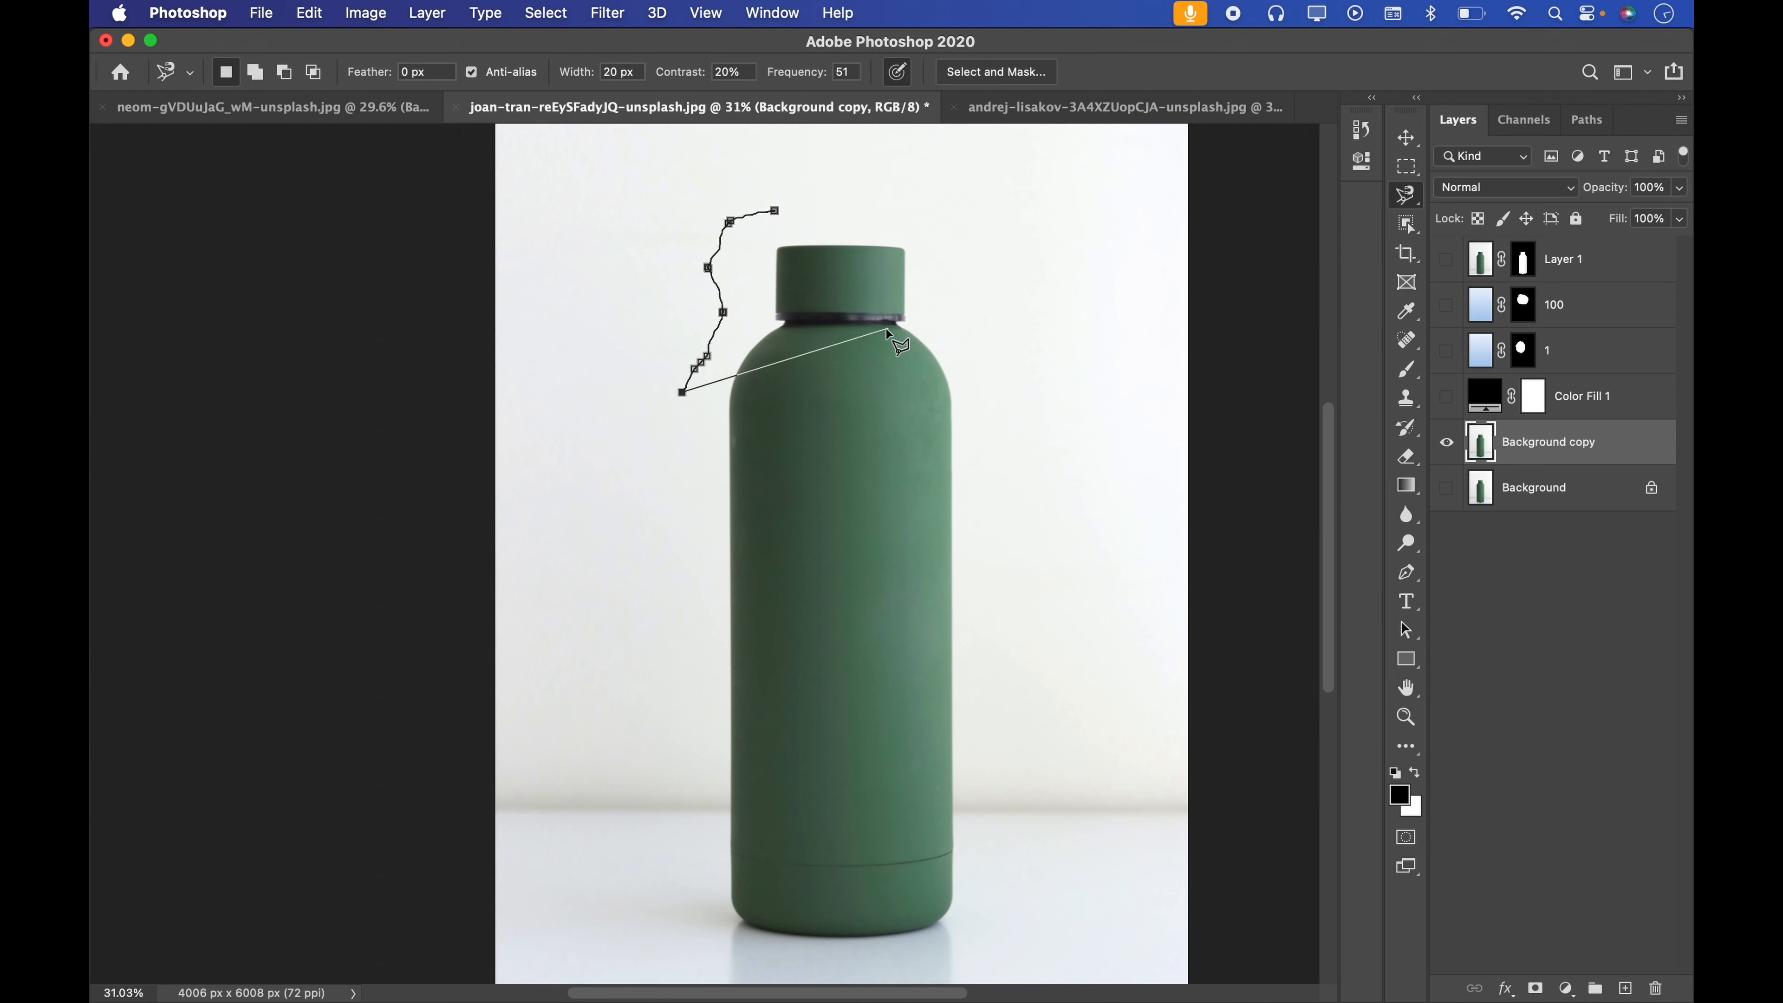
Continue the Magnetic Lasso trace with straight polygonal segments across the bottle's upper body, close the selection above the cap and deselect it
left_click(644, 398)
left_click(679, 539)
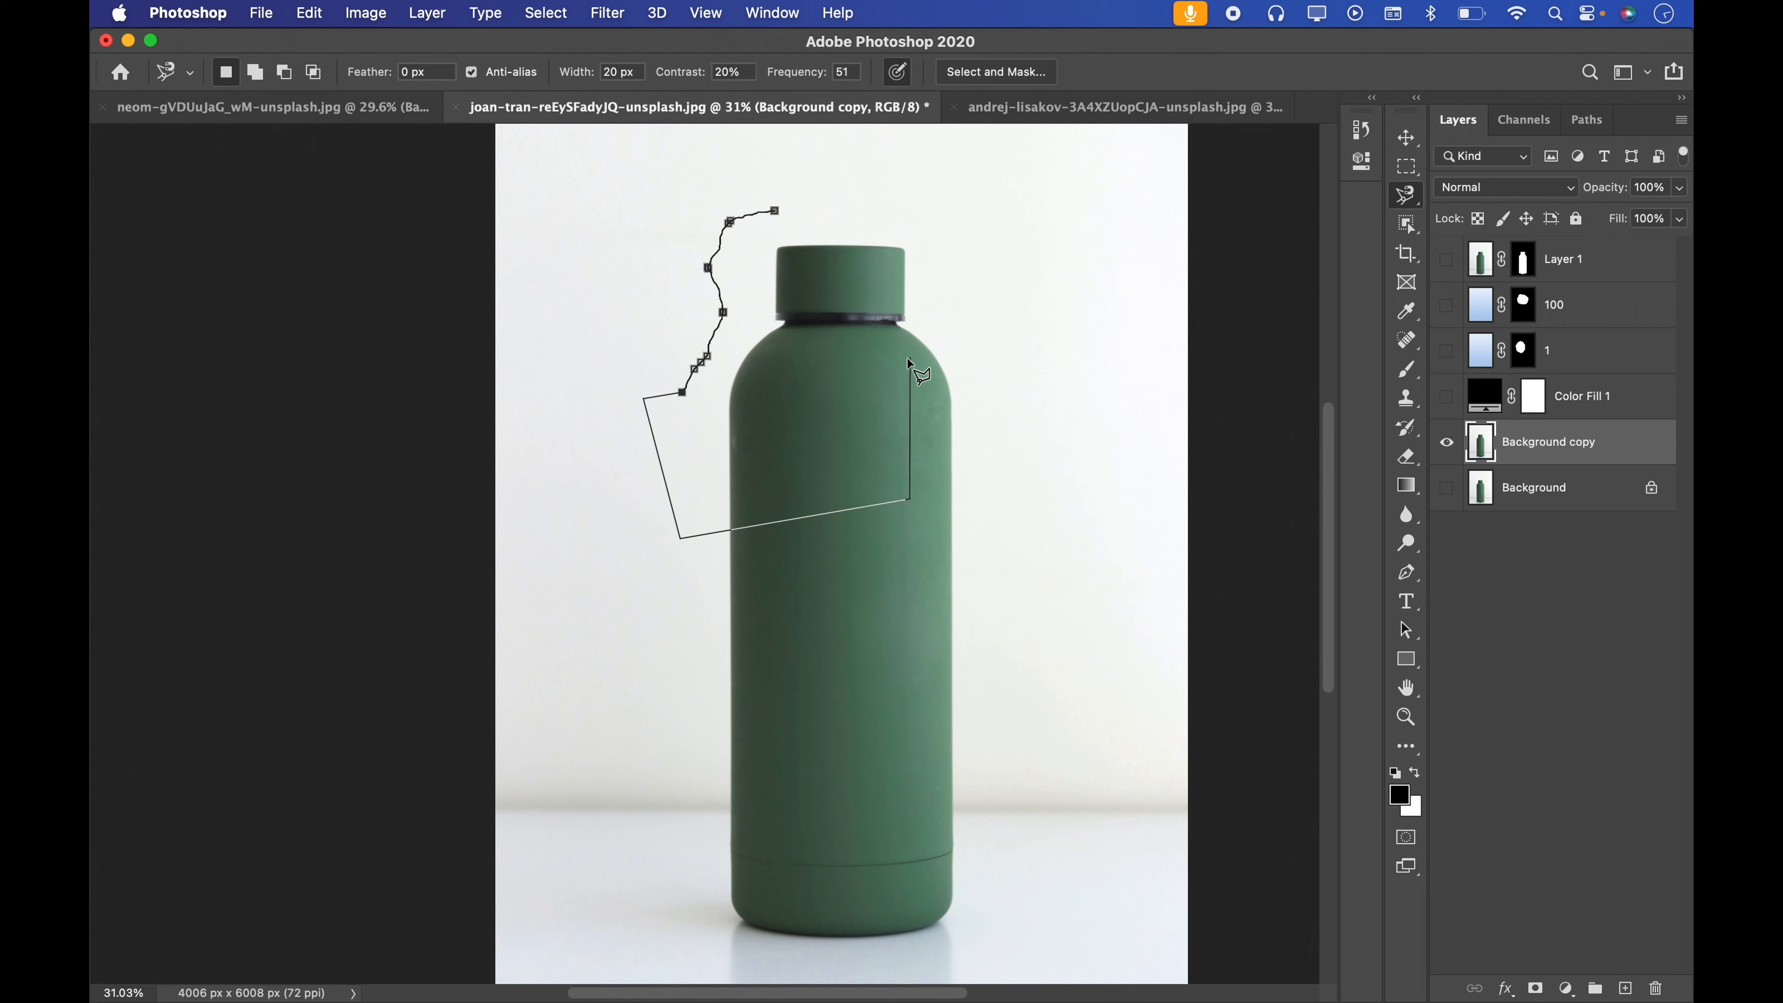
left_click(939, 284)
left_click(935, 186)
left_click(856, 200)
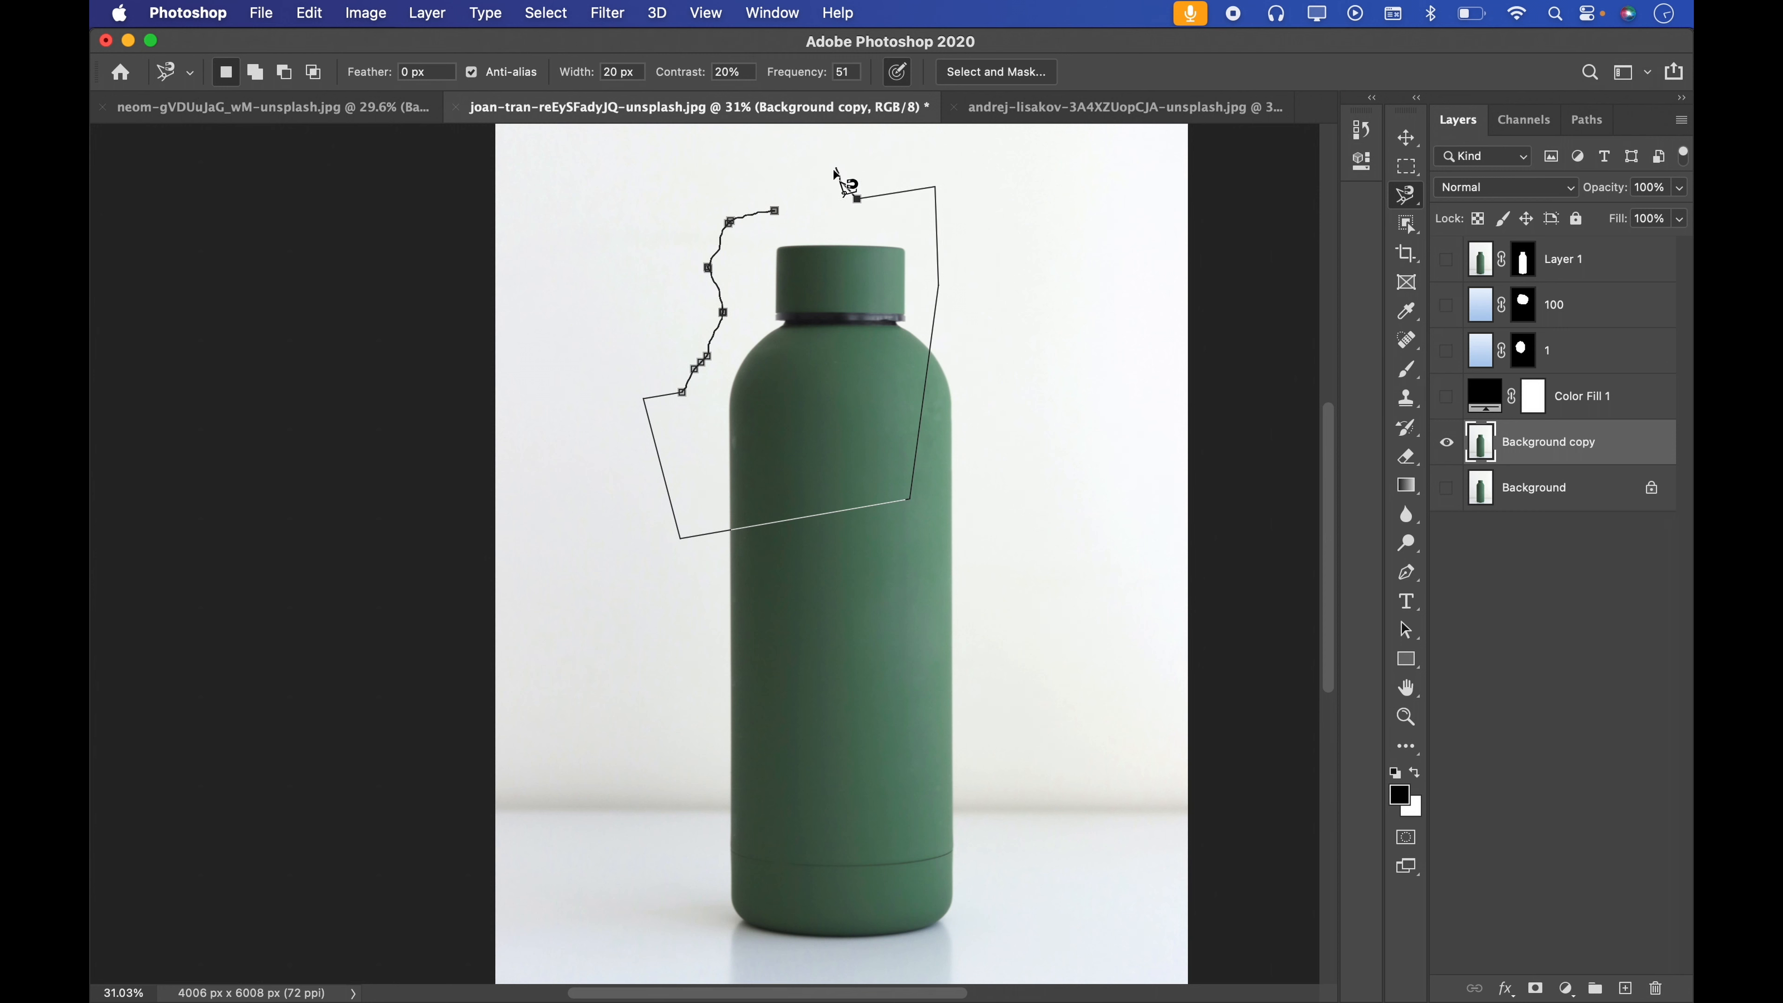
left_click(775, 211)
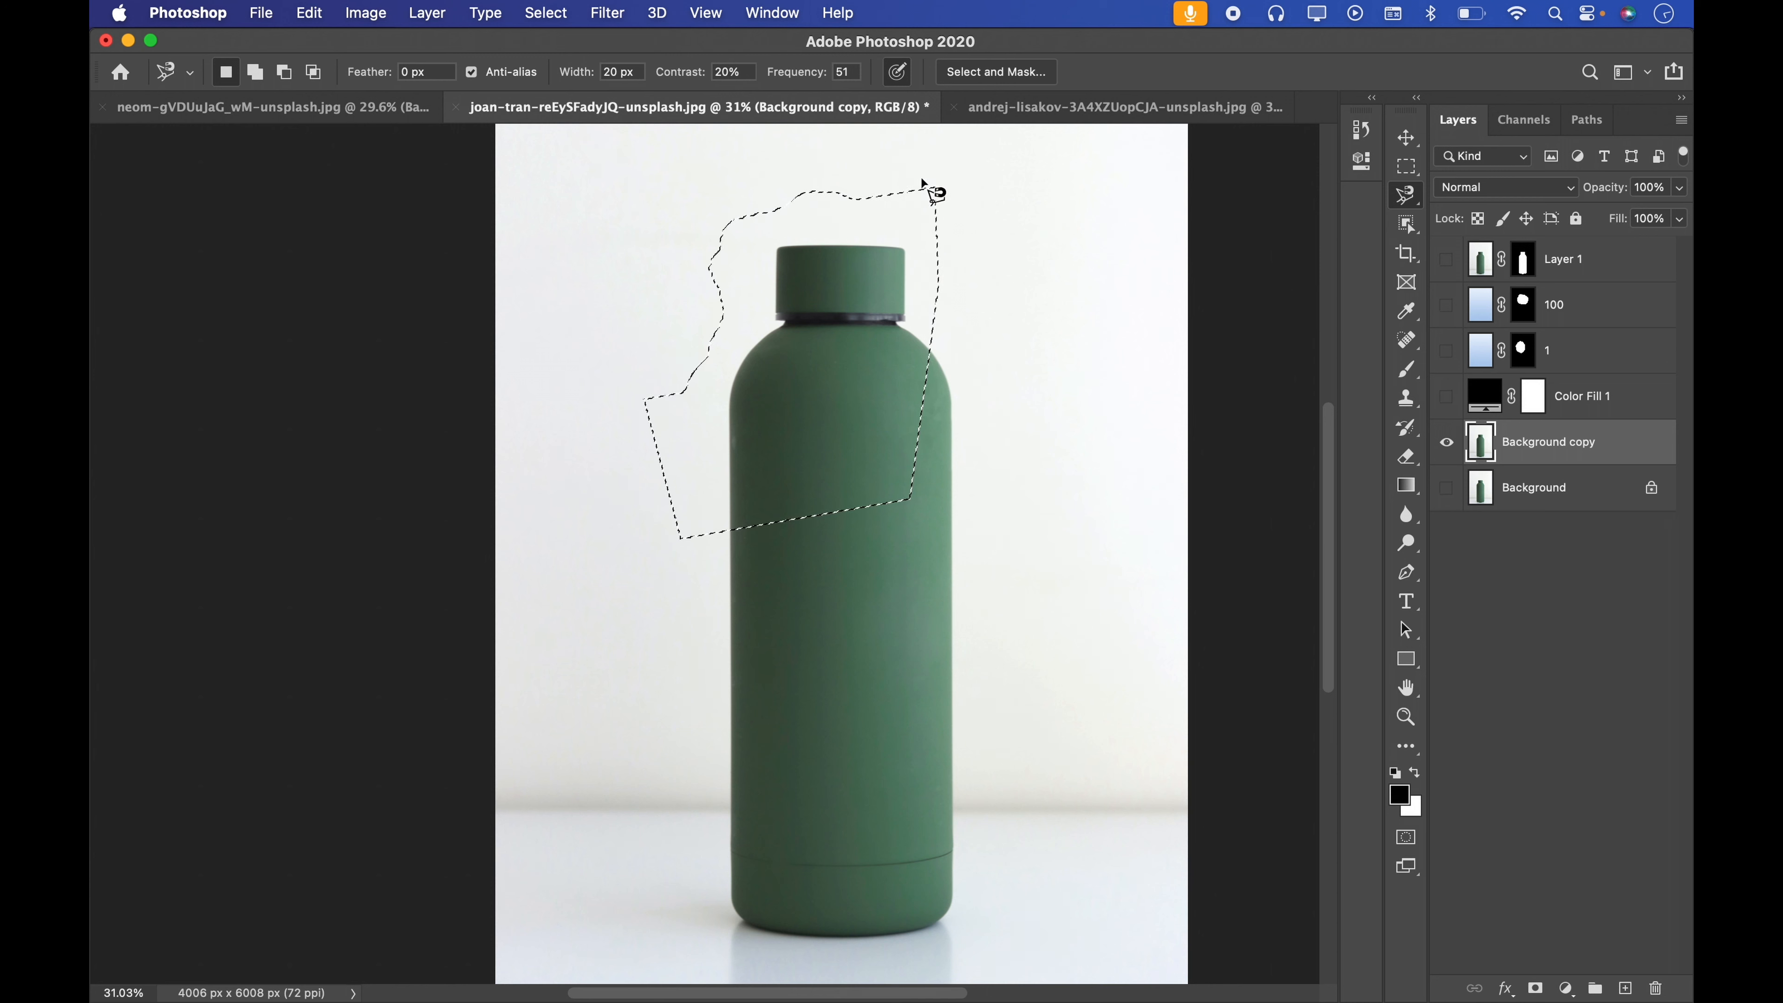
left_click(889, 328)
right_click(1415, 197)
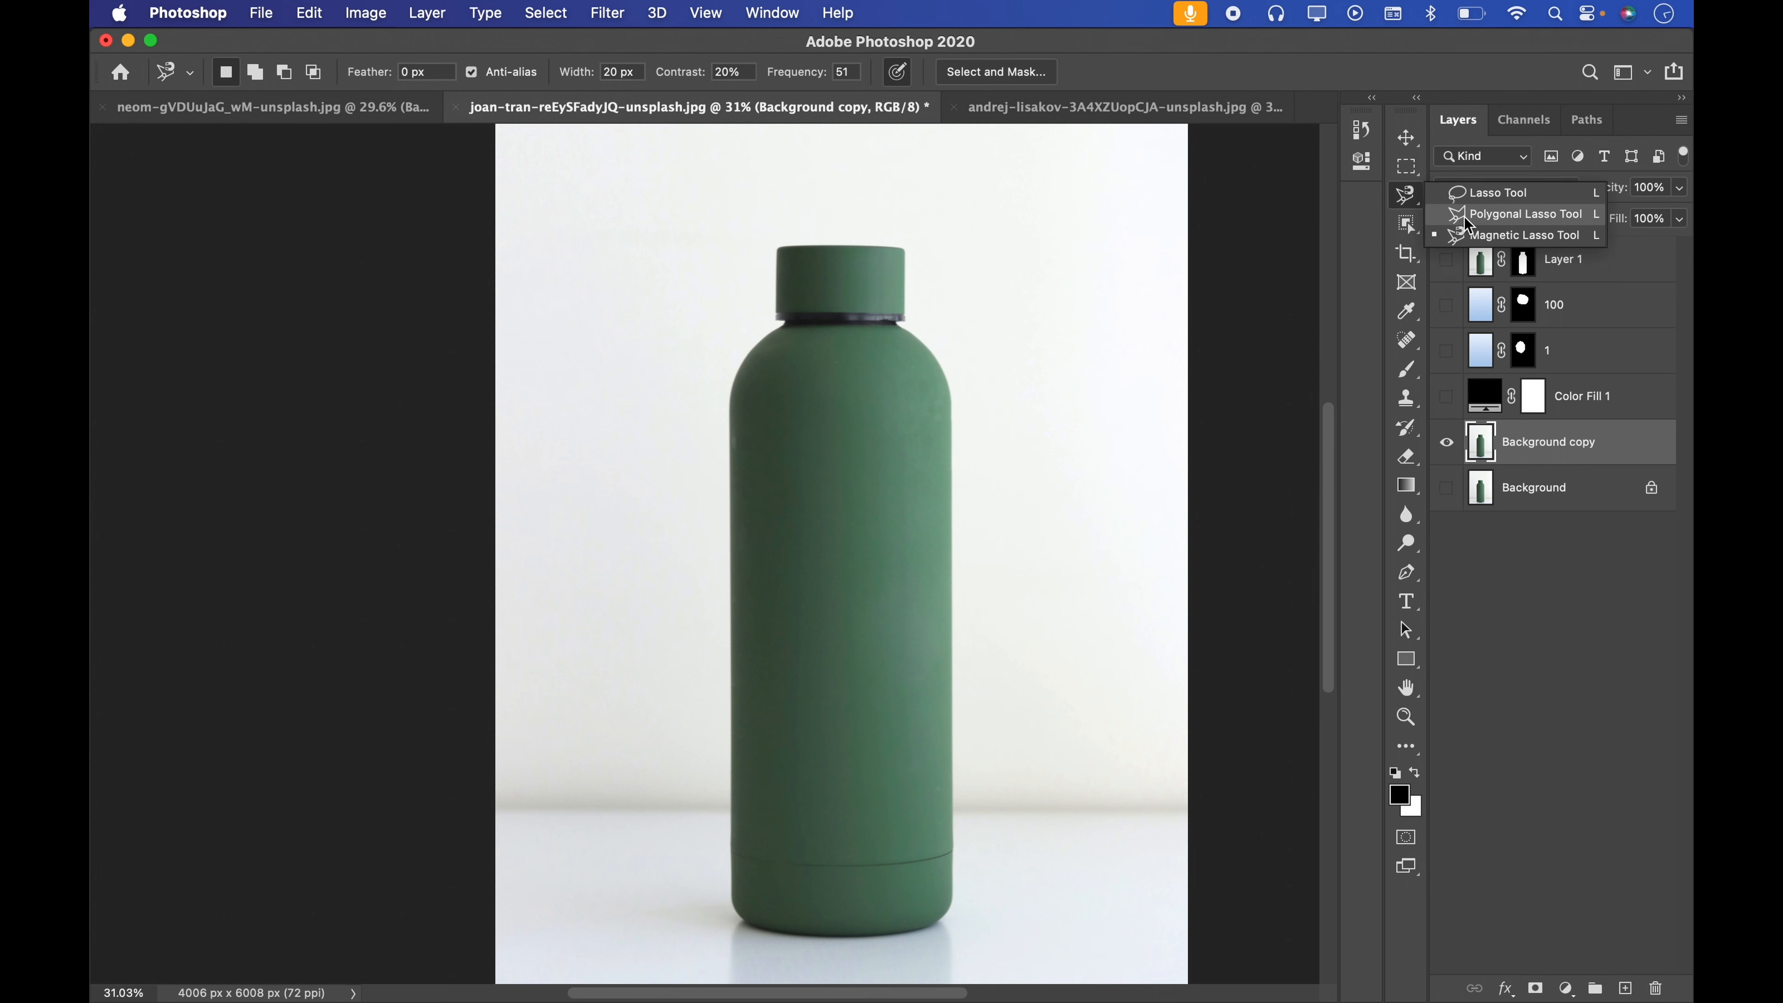
left_click(1289, 60)
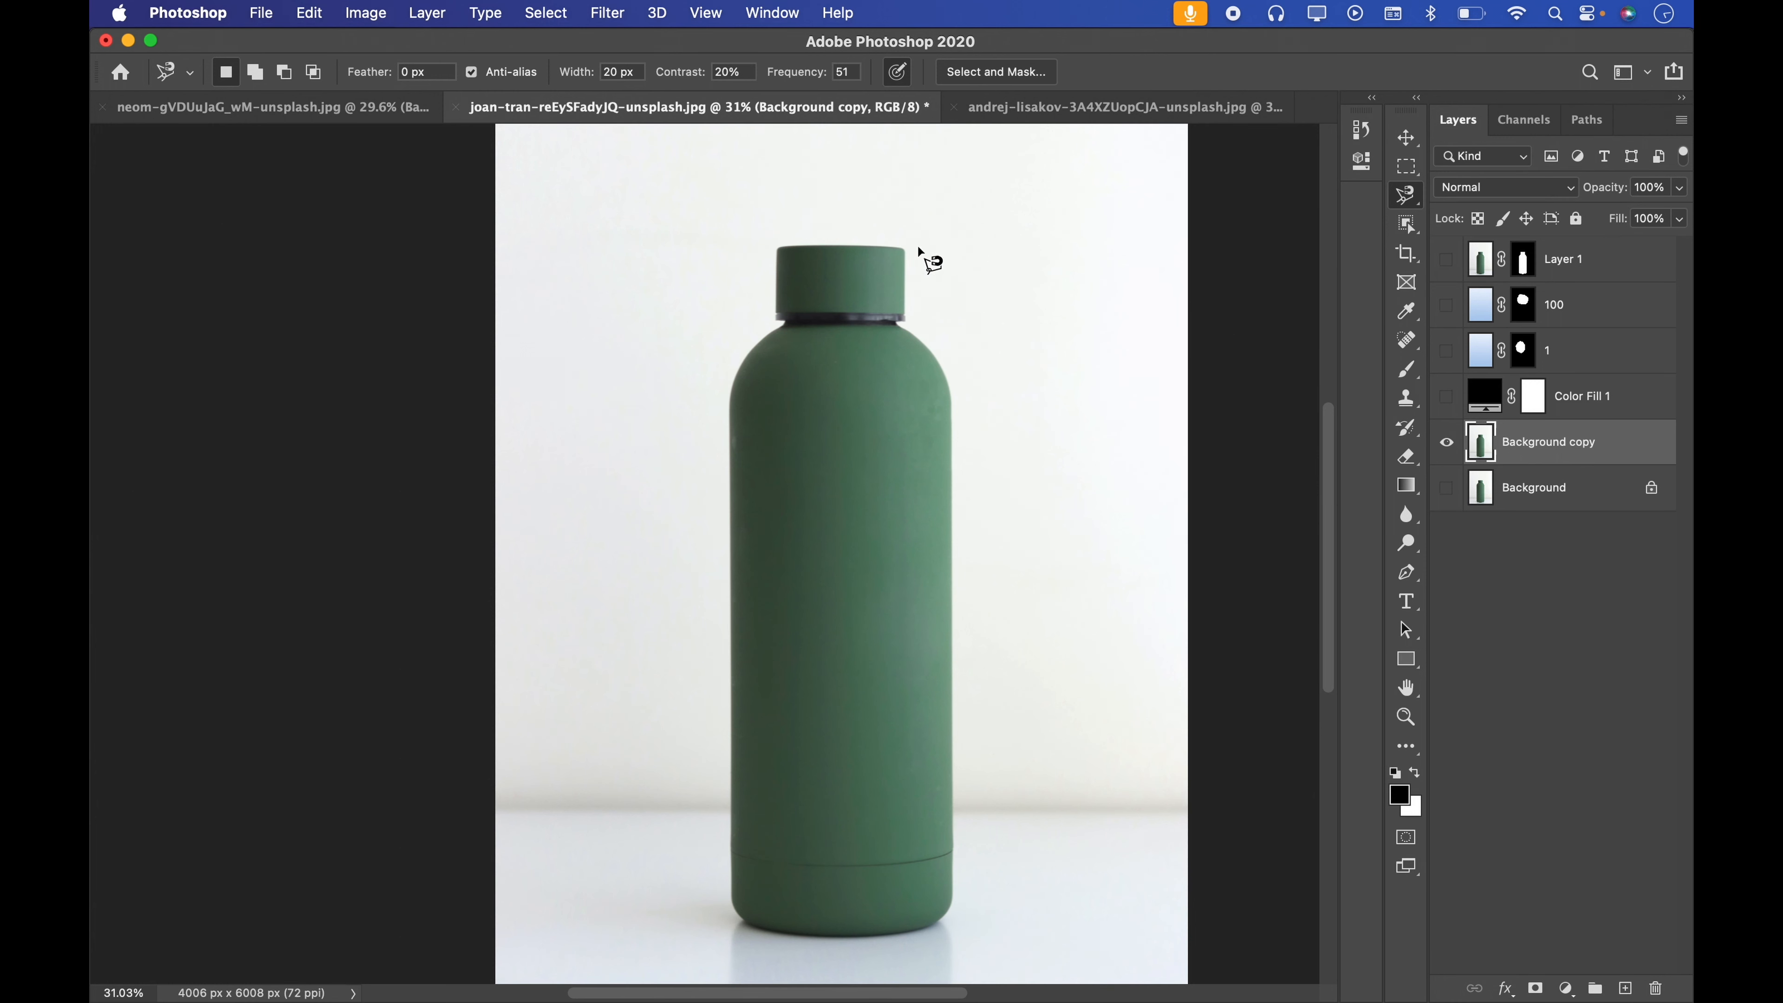
Start a Magnetic Lasso trace around the cap's left side and continue it across the bottle with straight segments constrained to 45-degree angles
left_click(928, 221)
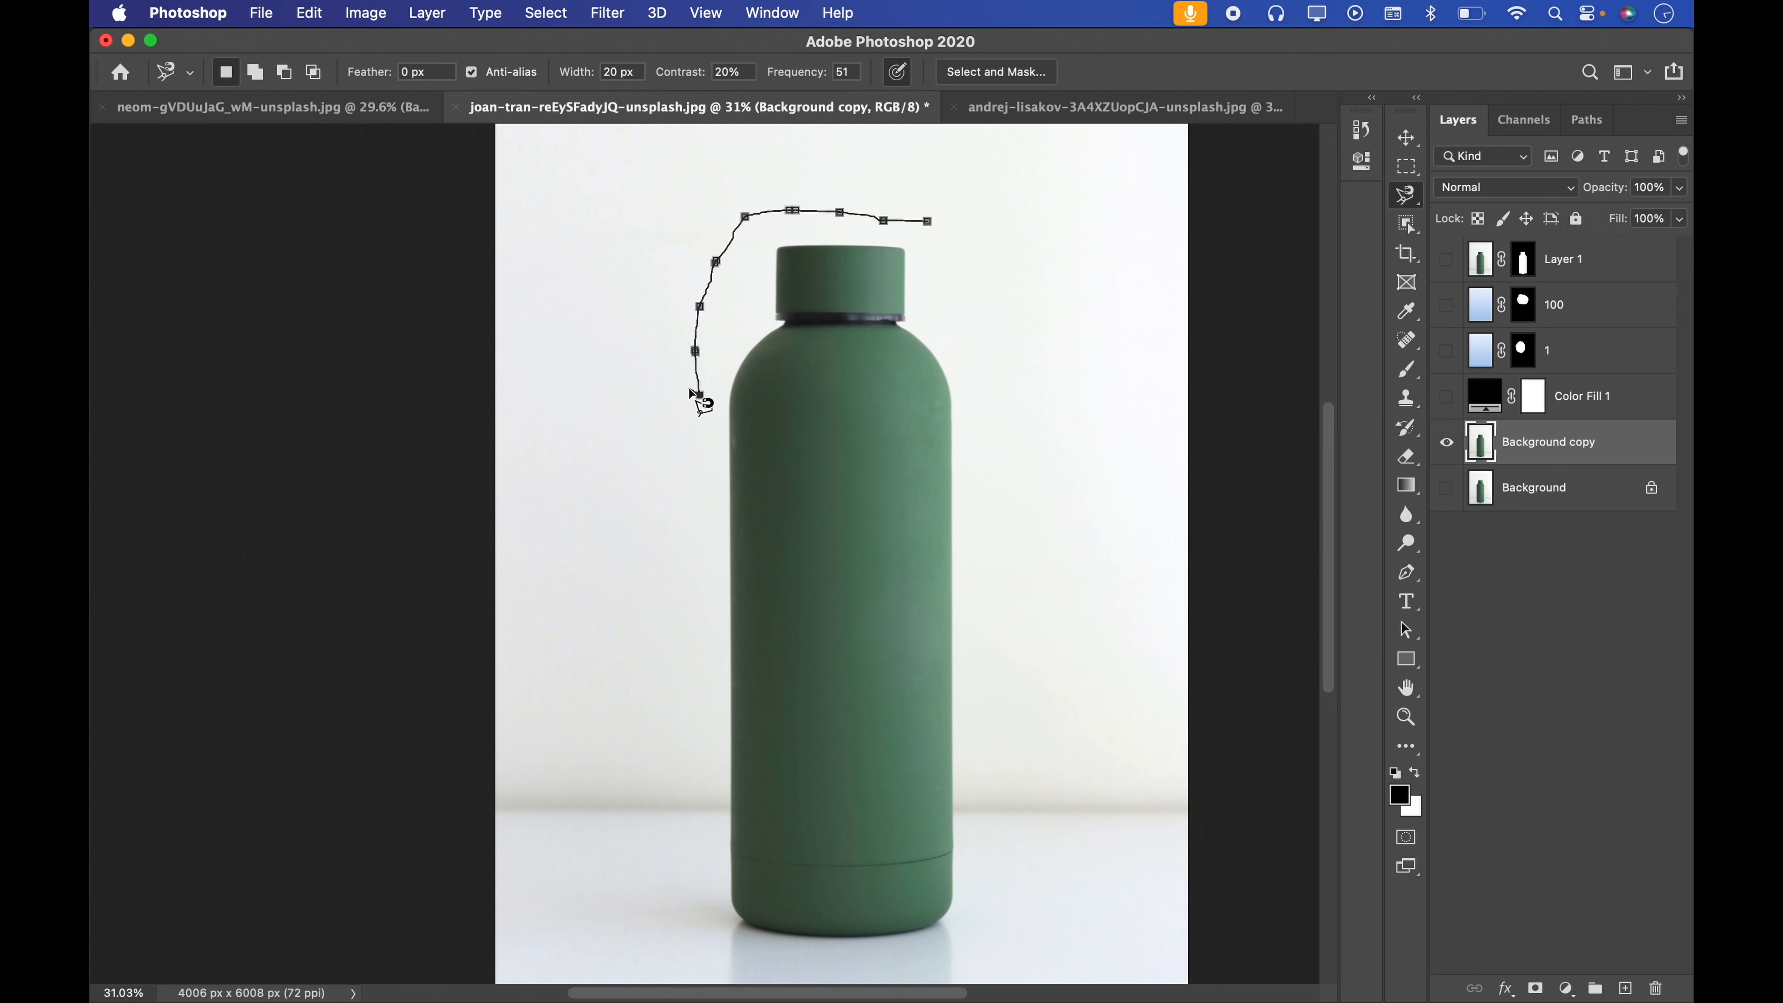
left_click(664, 419)
left_click(877, 421, "alt+shift")
left_click(822, 726, "alt+shift")
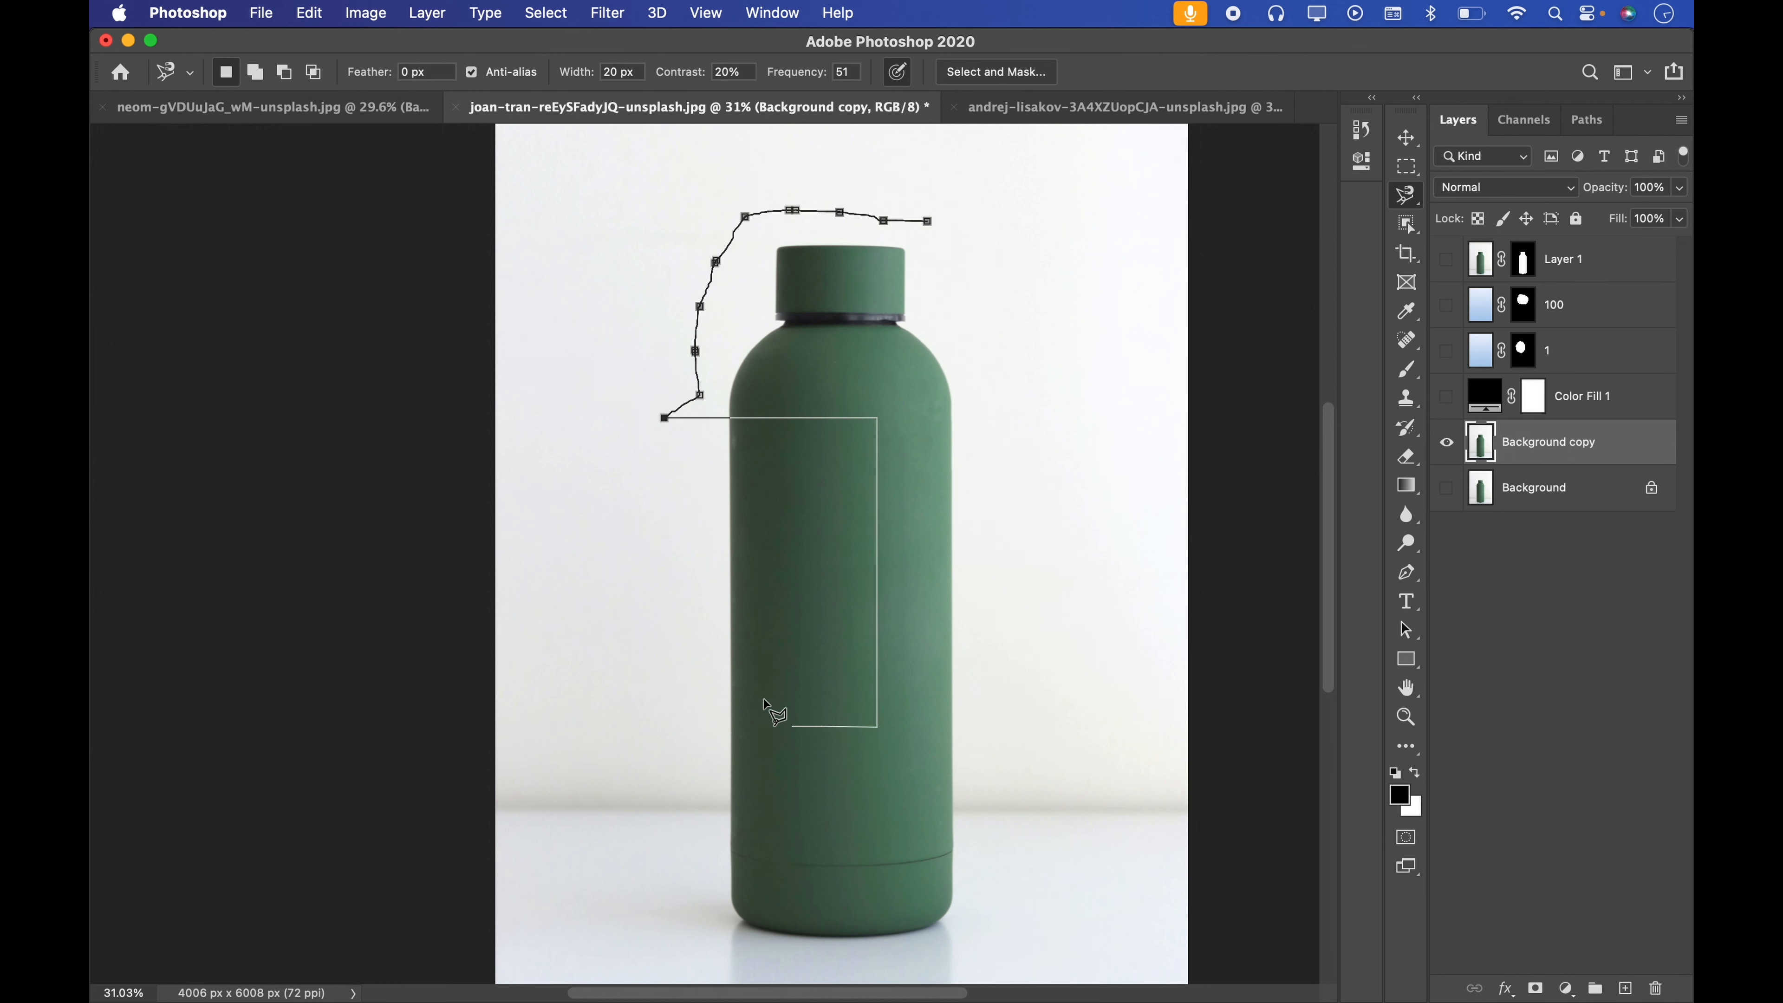
left_click(709, 539, "alt+shift")
left_click(710, 833, "alt+shift")
left_click(1082, 833, "alt+shift")
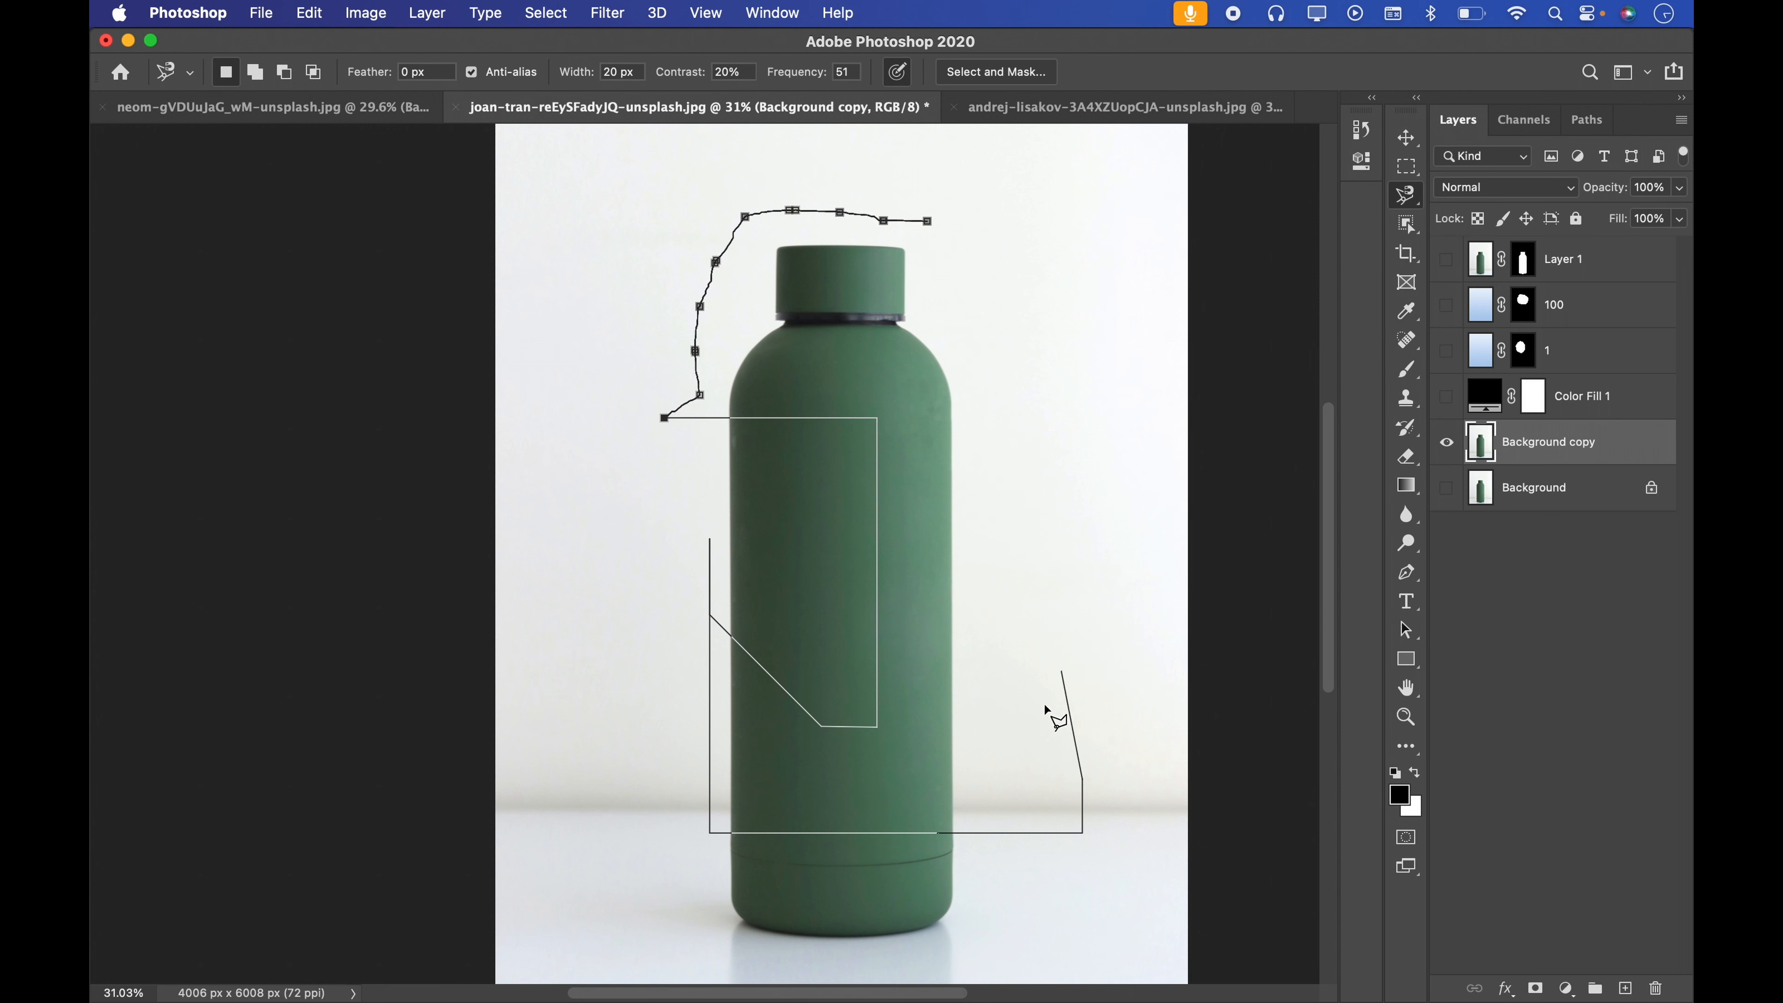
Extend the outline with a wavy freehand section up the bottle's right side, resume magnetic tracing around the cap and close the selection
left_click(1039, 739, "alt")
mouse_move(1070, 667)
left_mouse_down()
mouse_move(1025, 591)
mouse_move(1085, 551)
mouse_move(1012, 466)
mouse_move(1071, 401)
mouse_move(1001, 394)
mouse_move(1066, 270)
mouse_move(1034, 261)
mouse_move(1033, 216)
mouse_move(1023, 202)
mouse_move(1010, 233)
mouse_move(982, 184)
mouse_move(972, 282)
mouse_move(921, 347)
mouse_move(953, 394)
mouse_move(942, 431)
mouse_move(890, 392)
mouse_move(897, 256)
mouse_move(783, 251)
left_mouse_up()
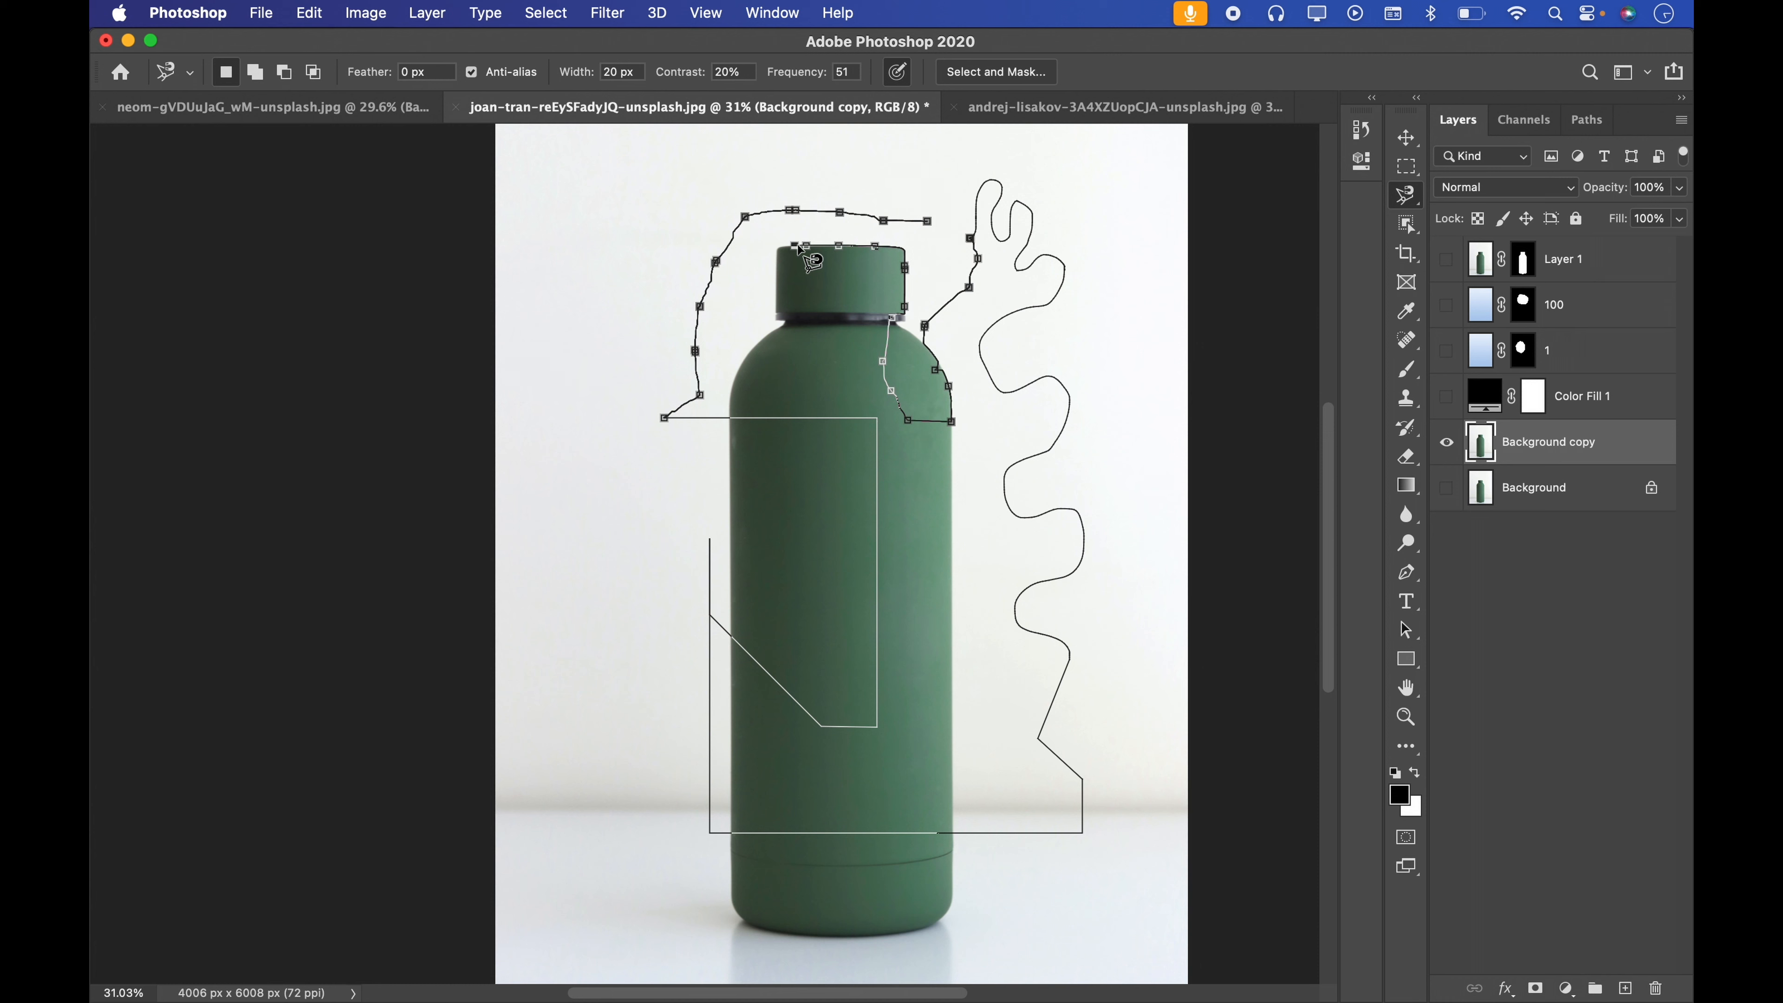
left_click(803, 248)
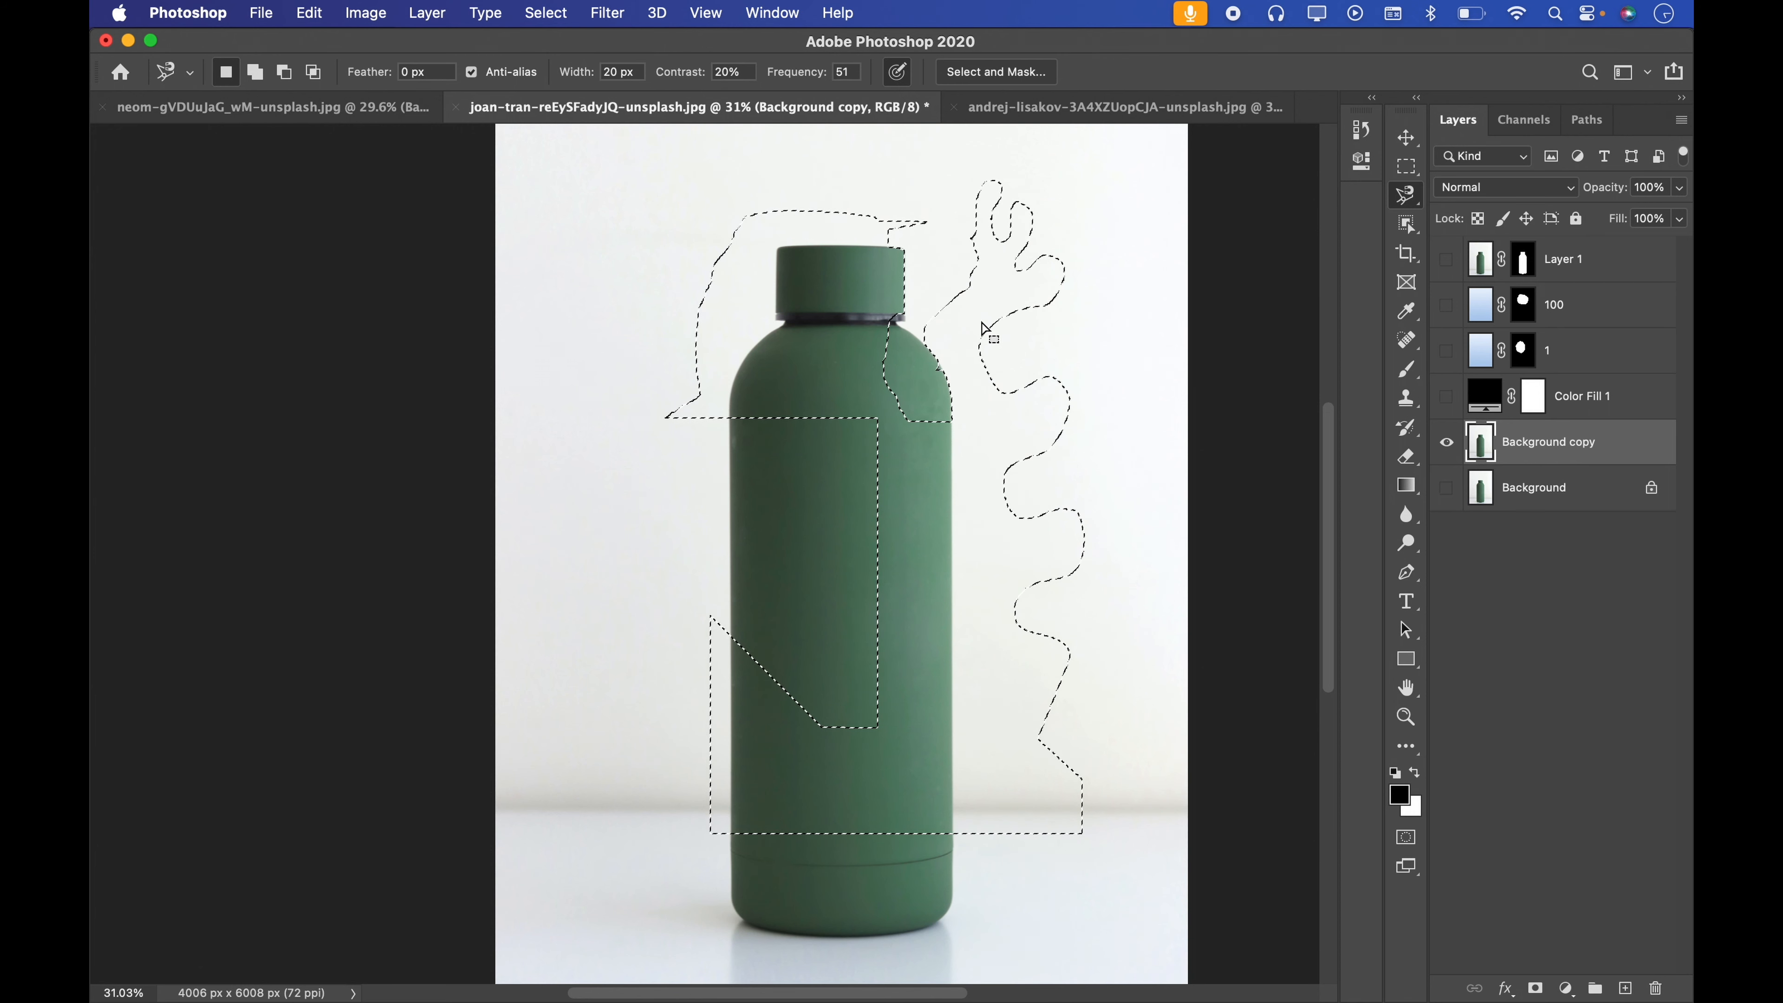
right_click(811, 341)
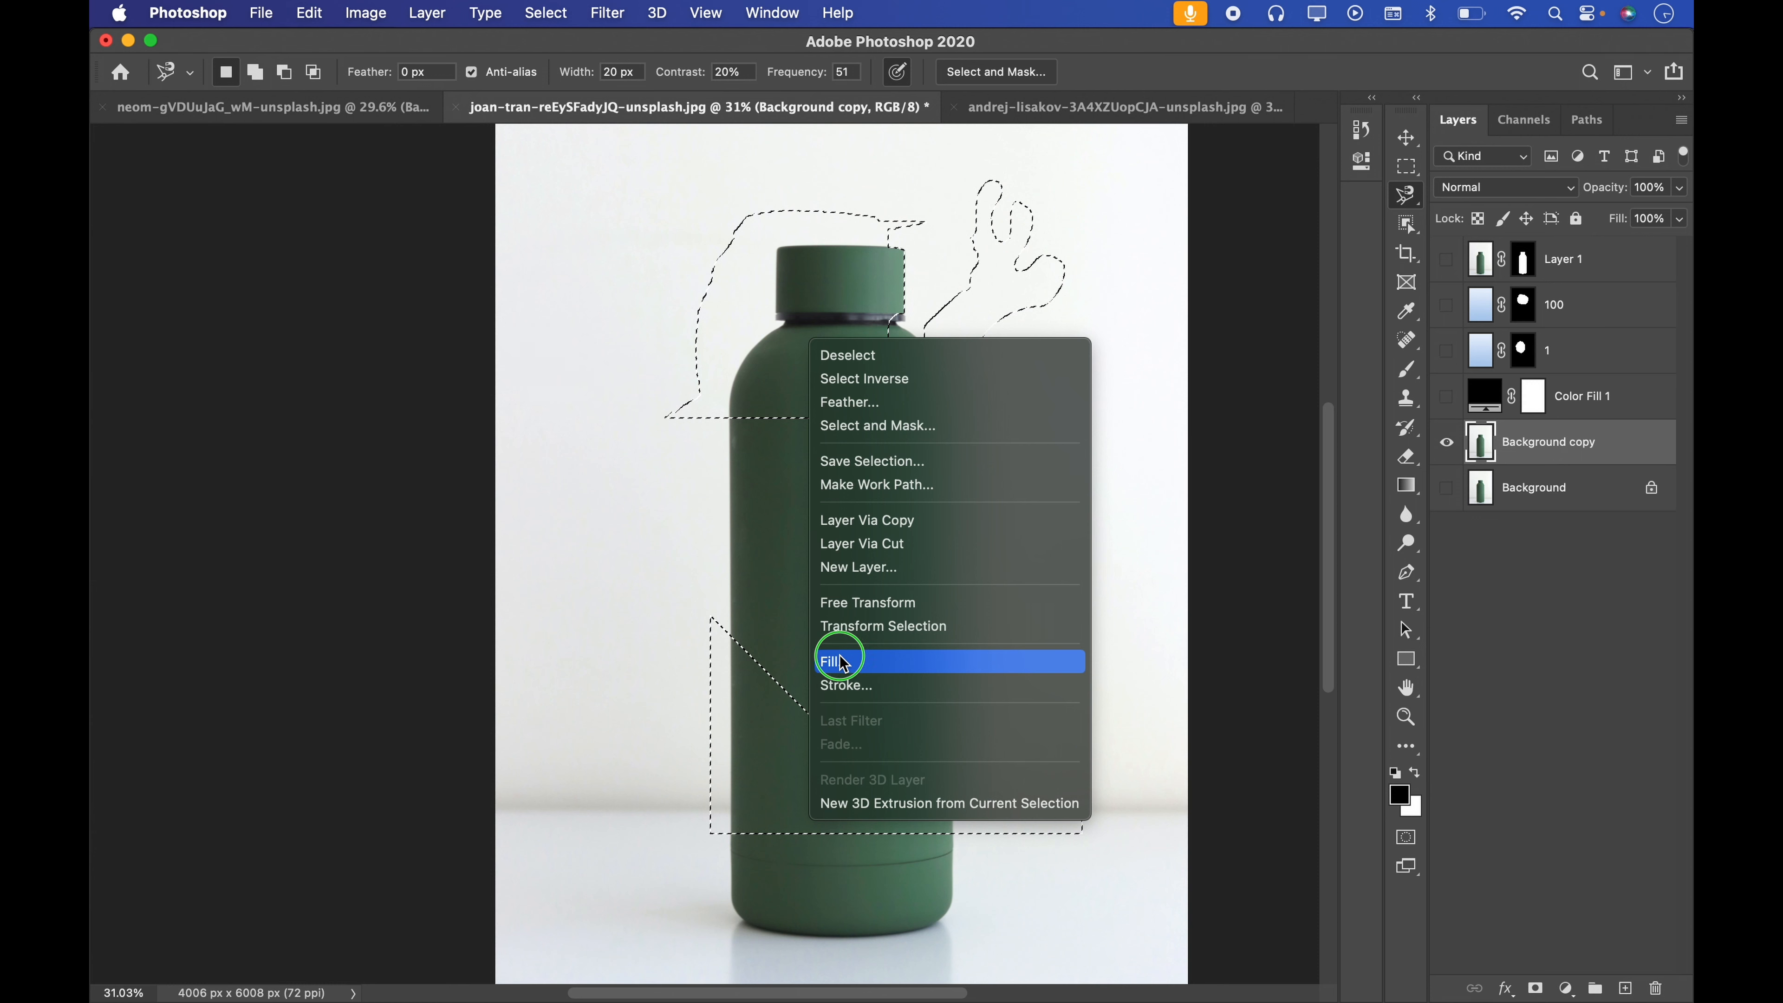
left_click(757, 691)
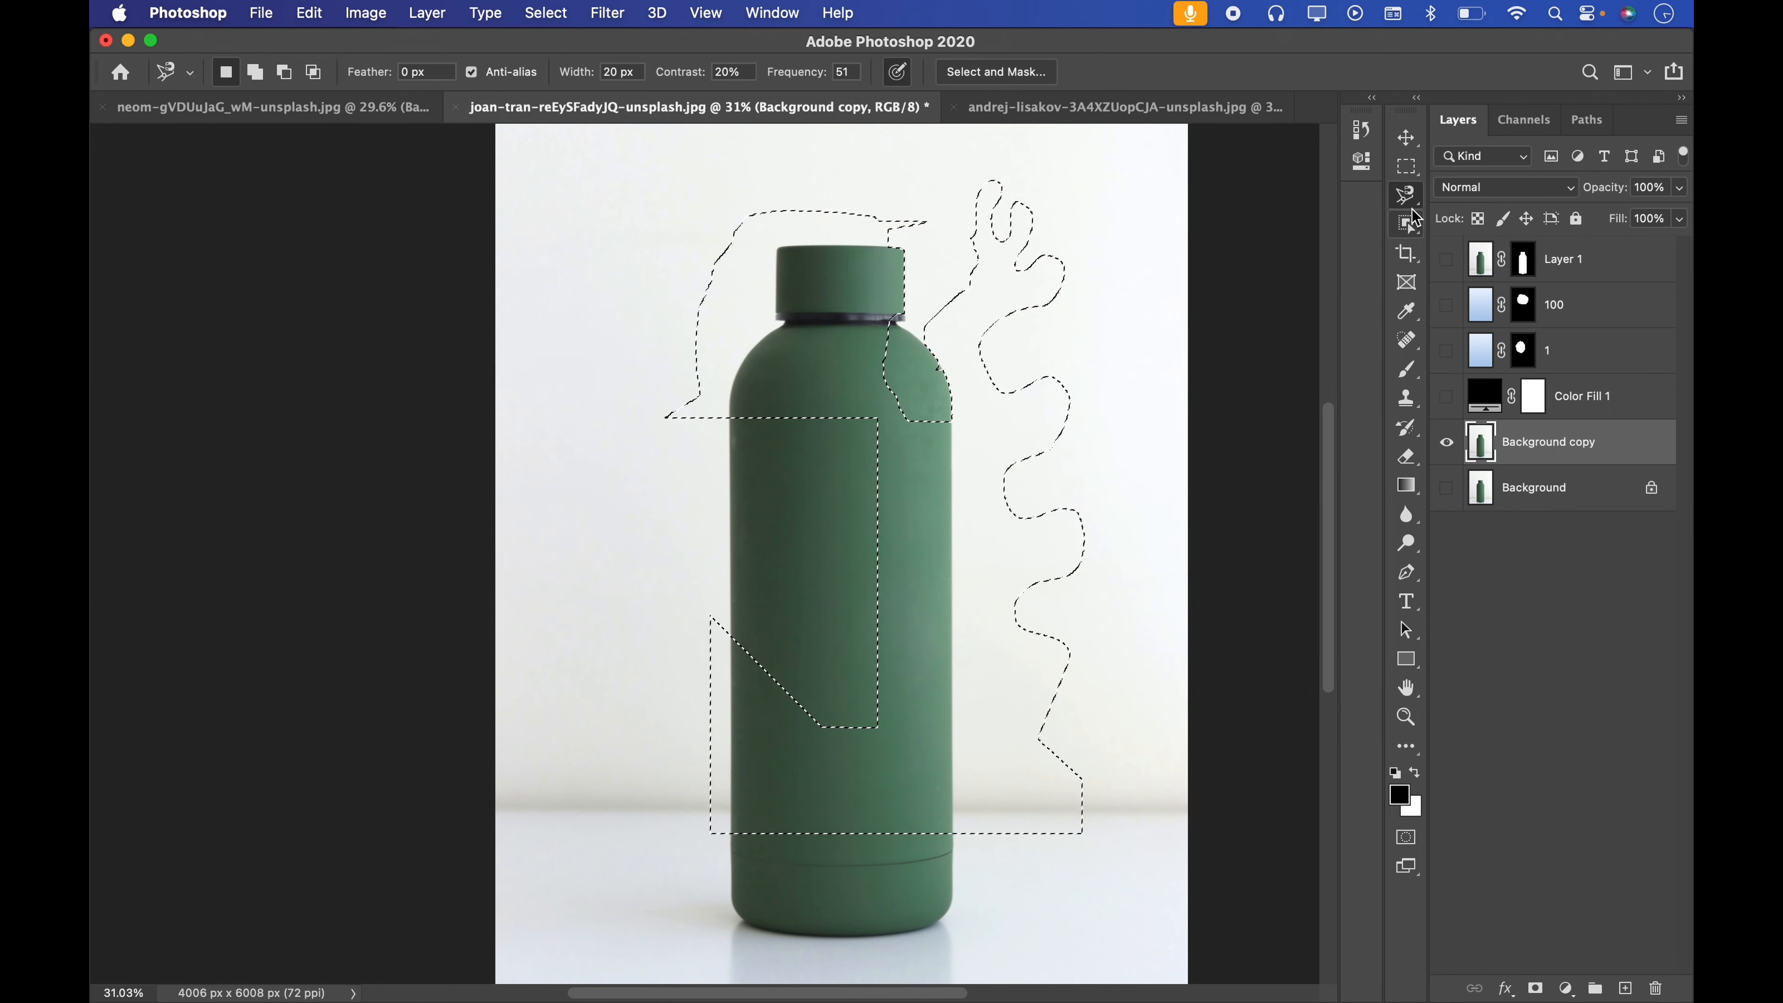
right_click(1408, 190)
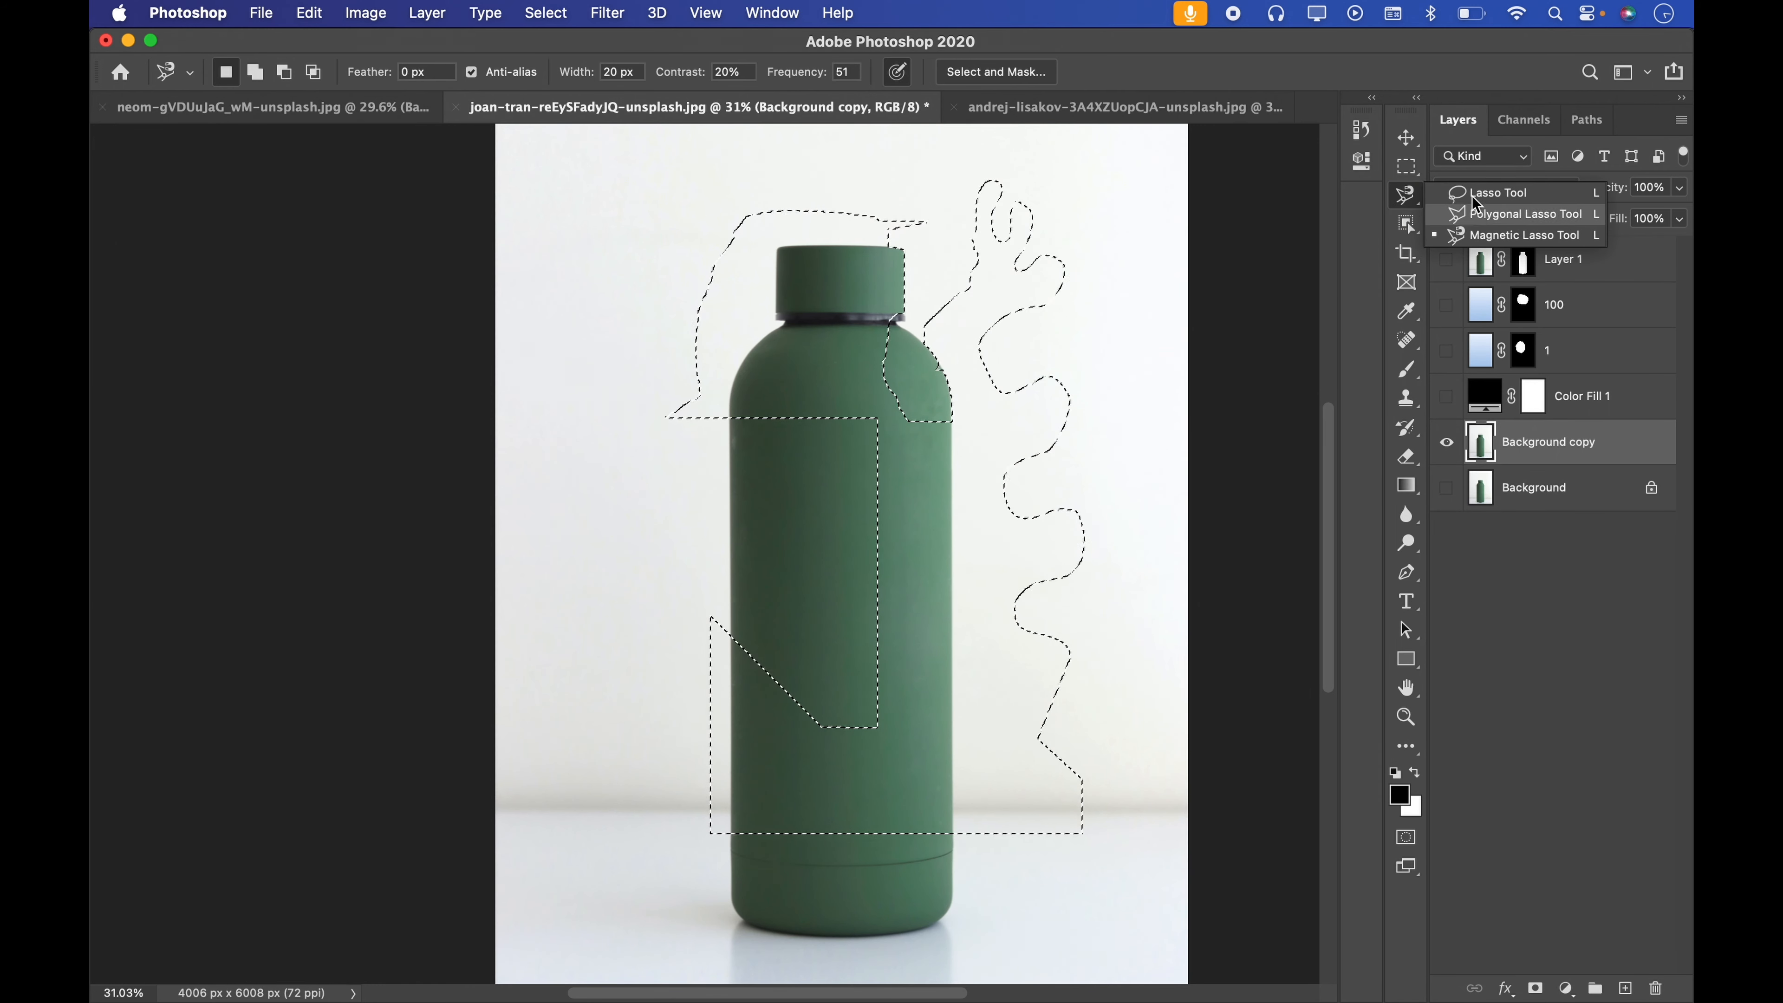
left_click(1517, 236)
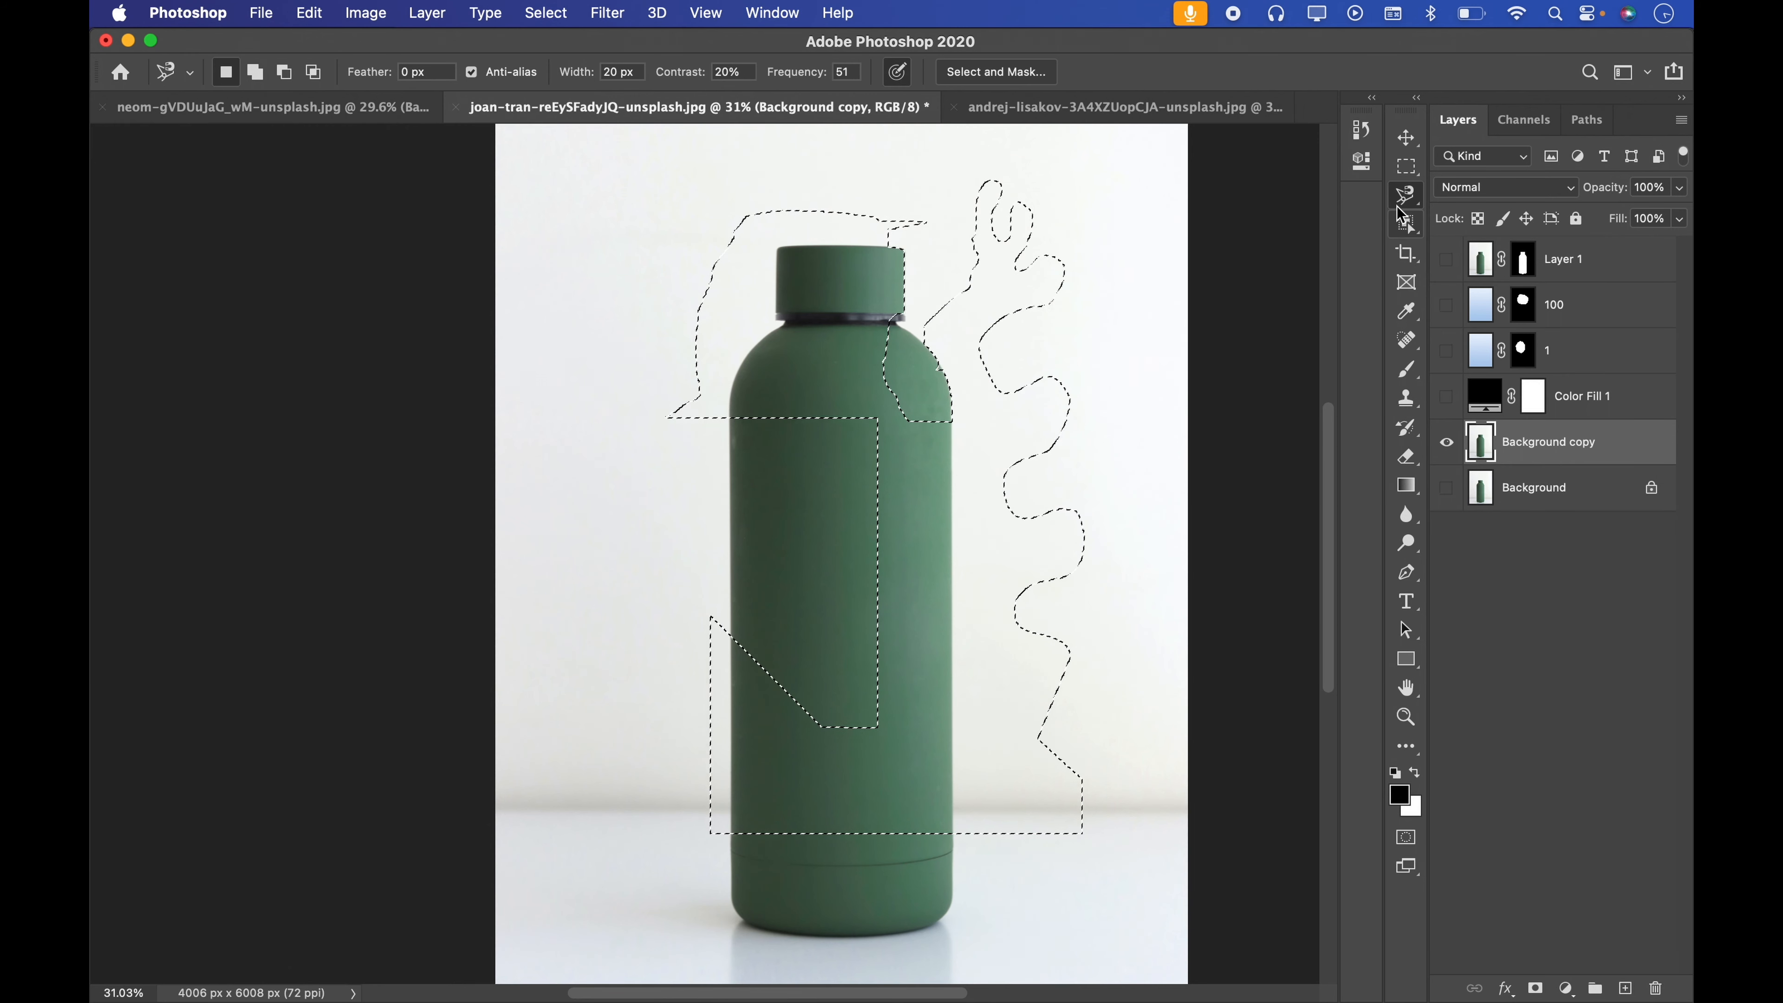
Switch from the lasso tools to the Object Selection tool and show its tool group
left_click(1403, 204)
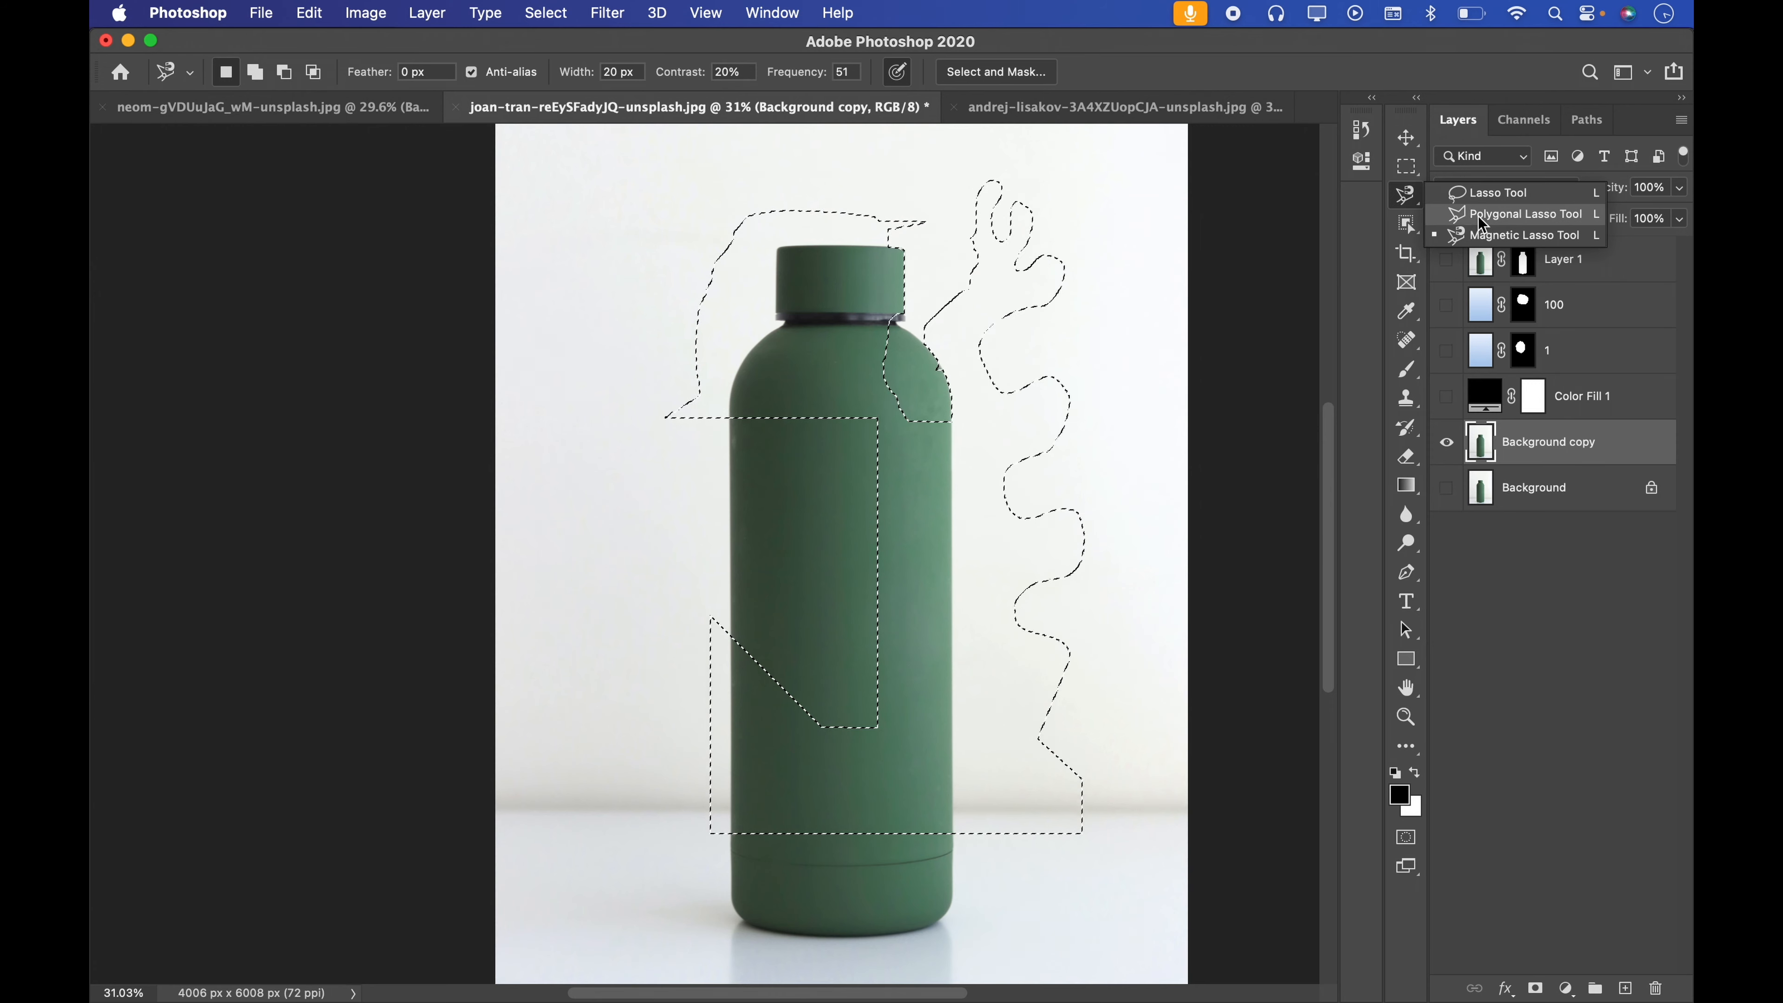
left_click(1406, 225)
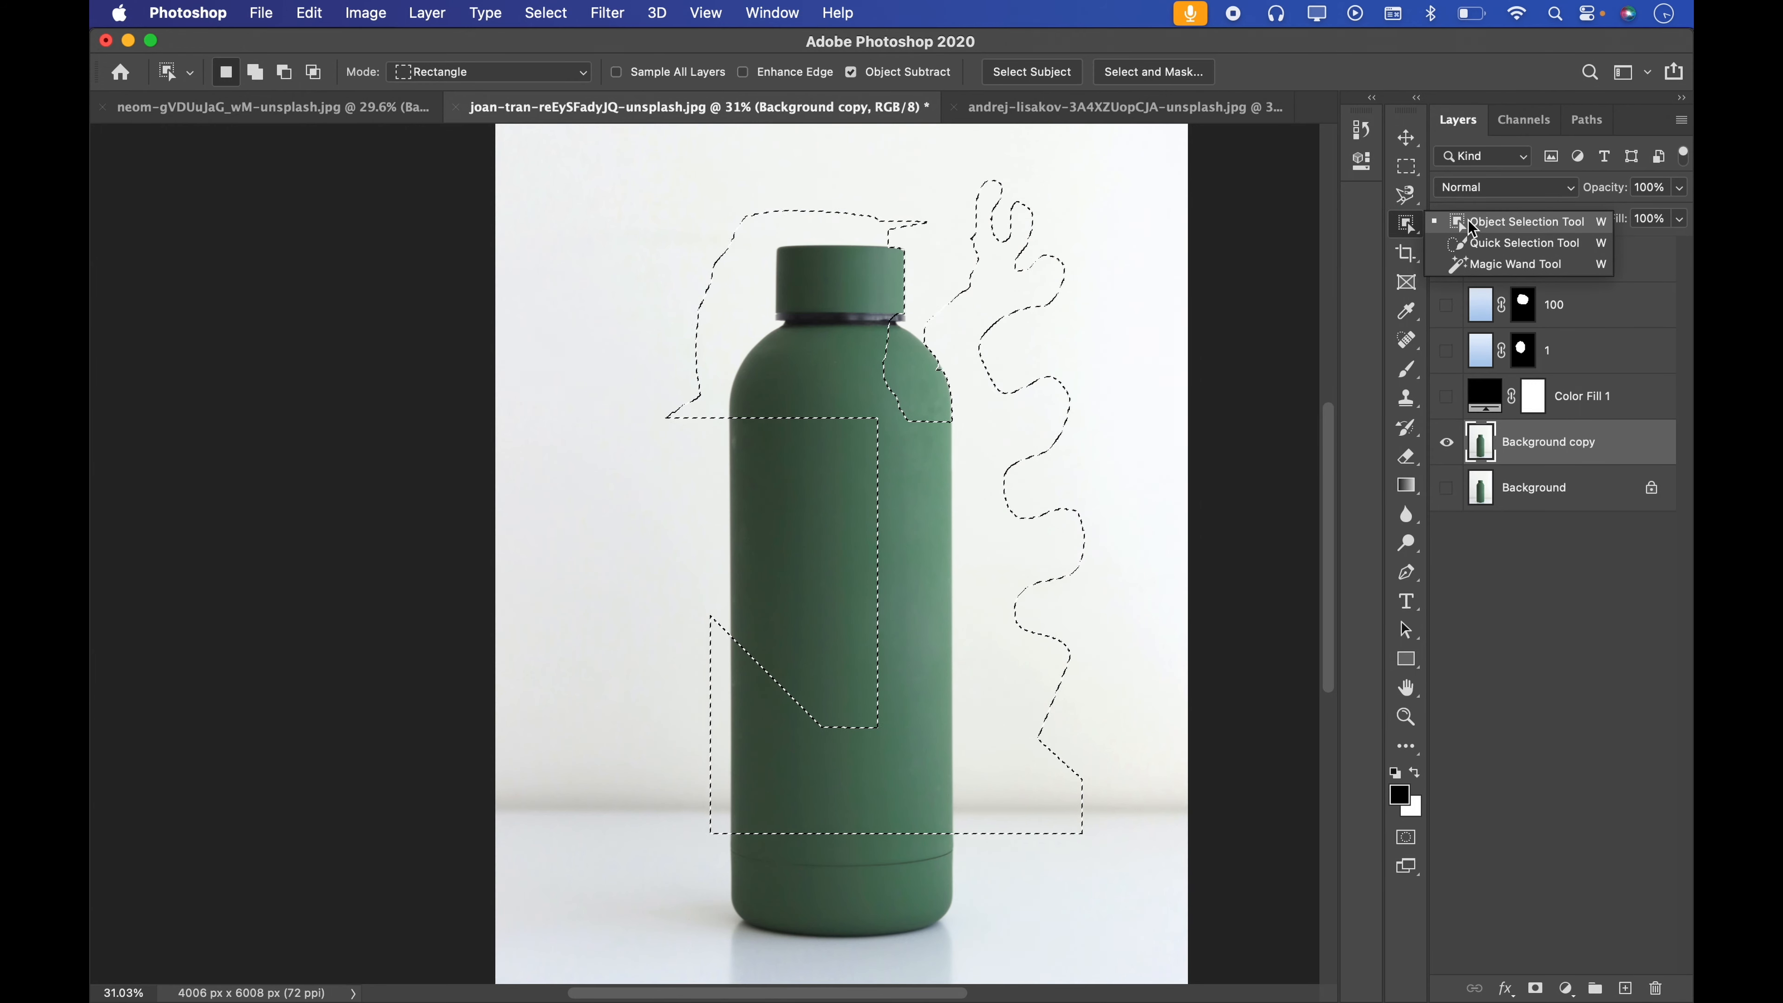